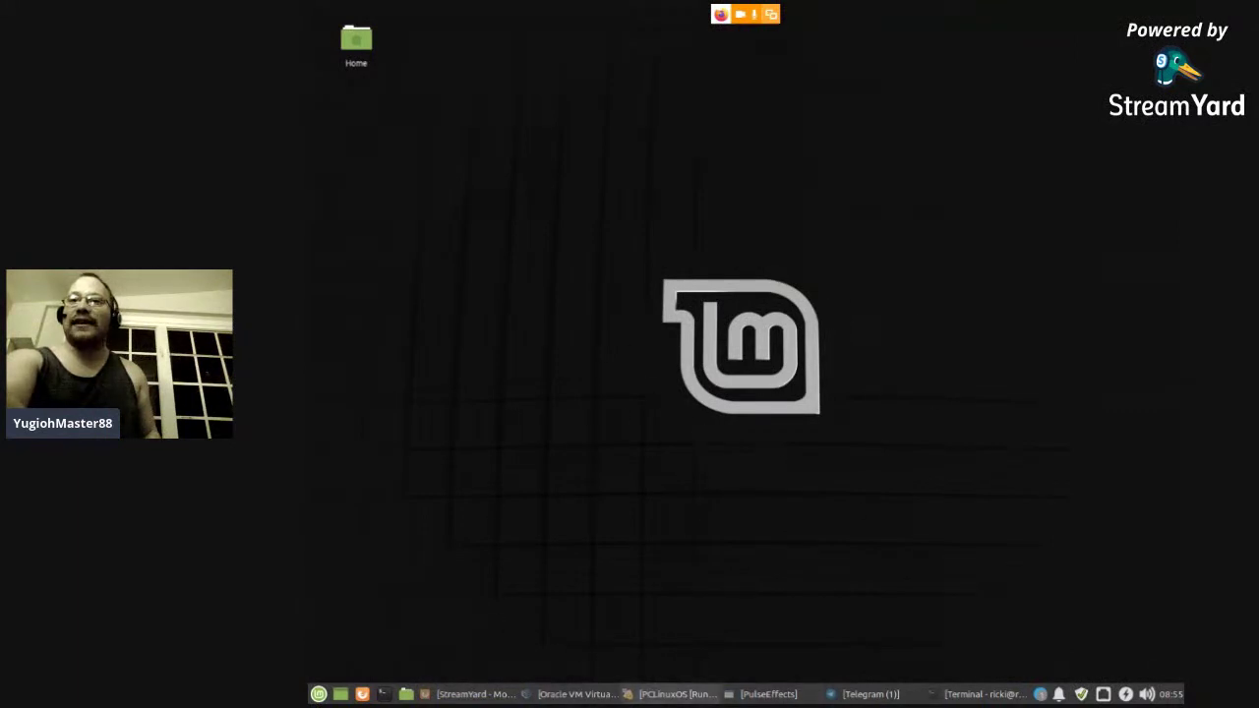
# - Restore the PCLinuxOS VM window and show its live desktop in Scaled Mode, maximized
pyautogui.click(634, 695)
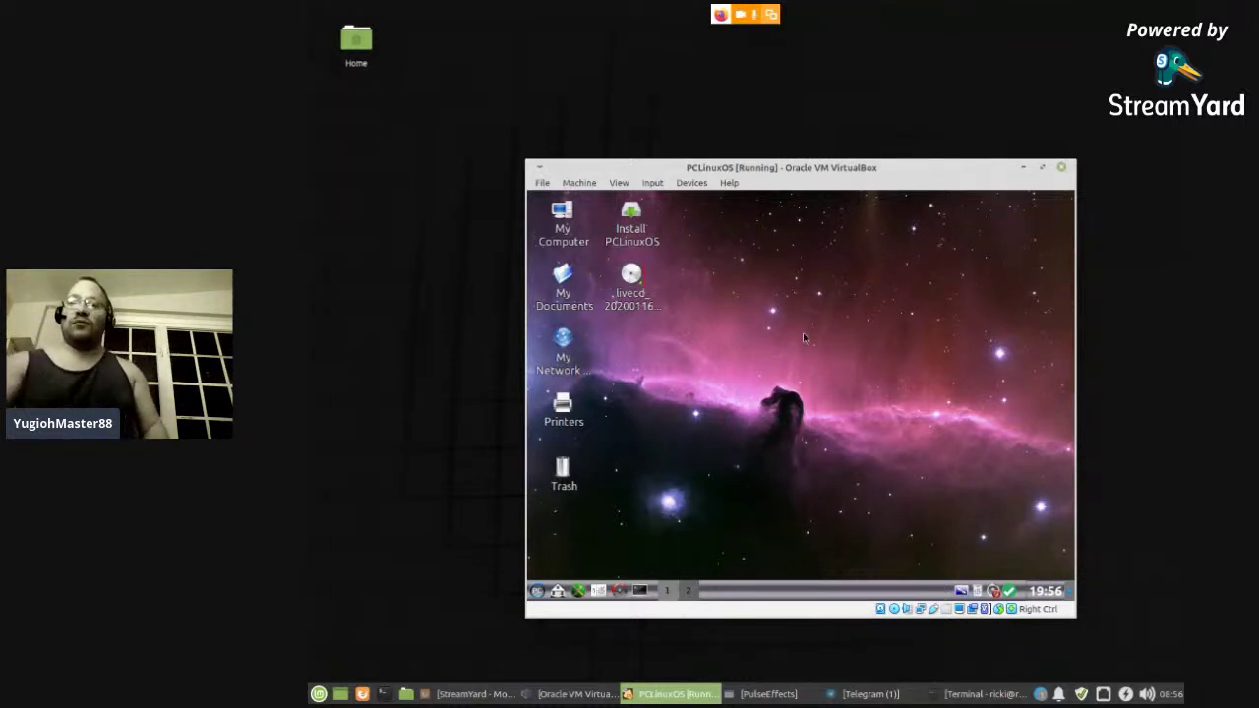
pyautogui.click(1043, 169)
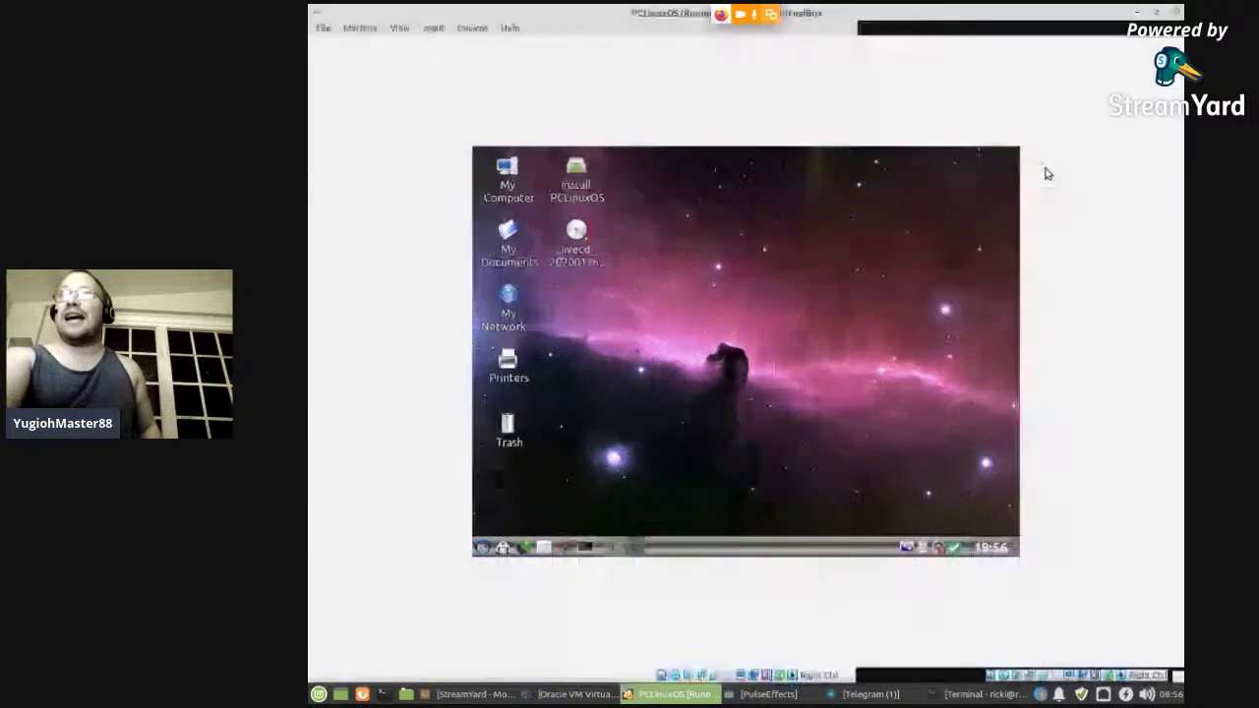
pyautogui.click(399, 27)
pyautogui.click(414, 78)
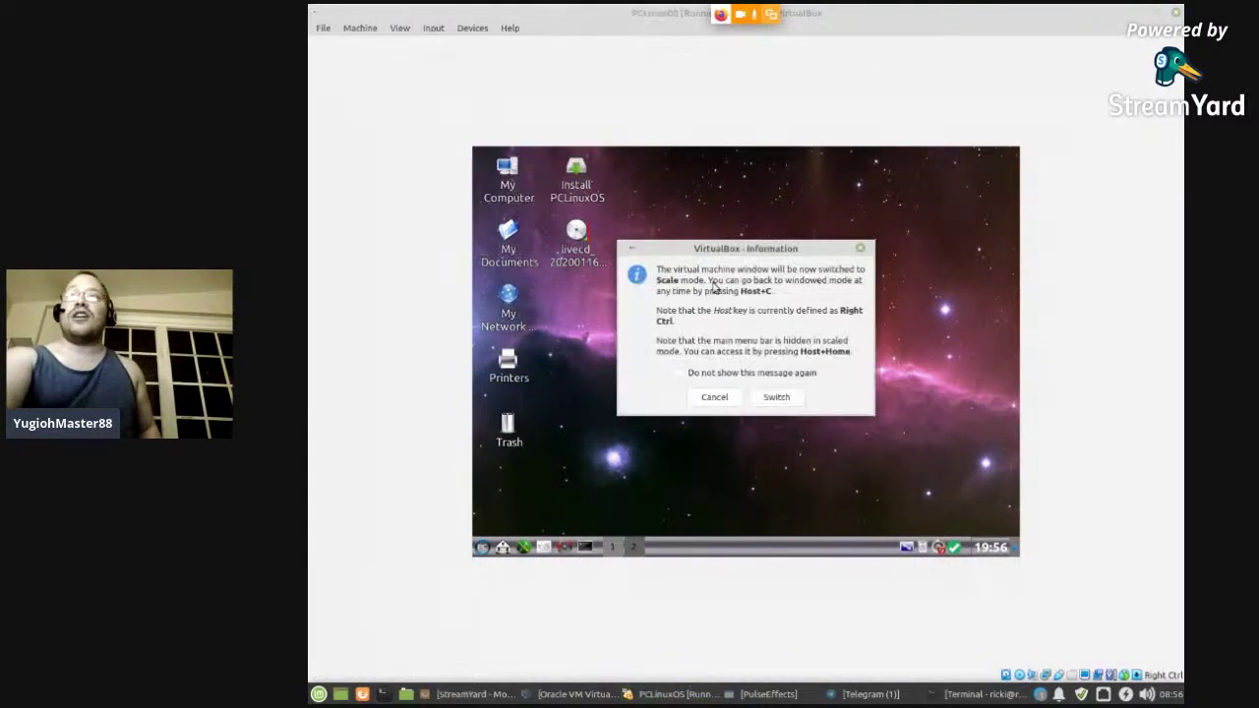
pyautogui.click(766, 398)
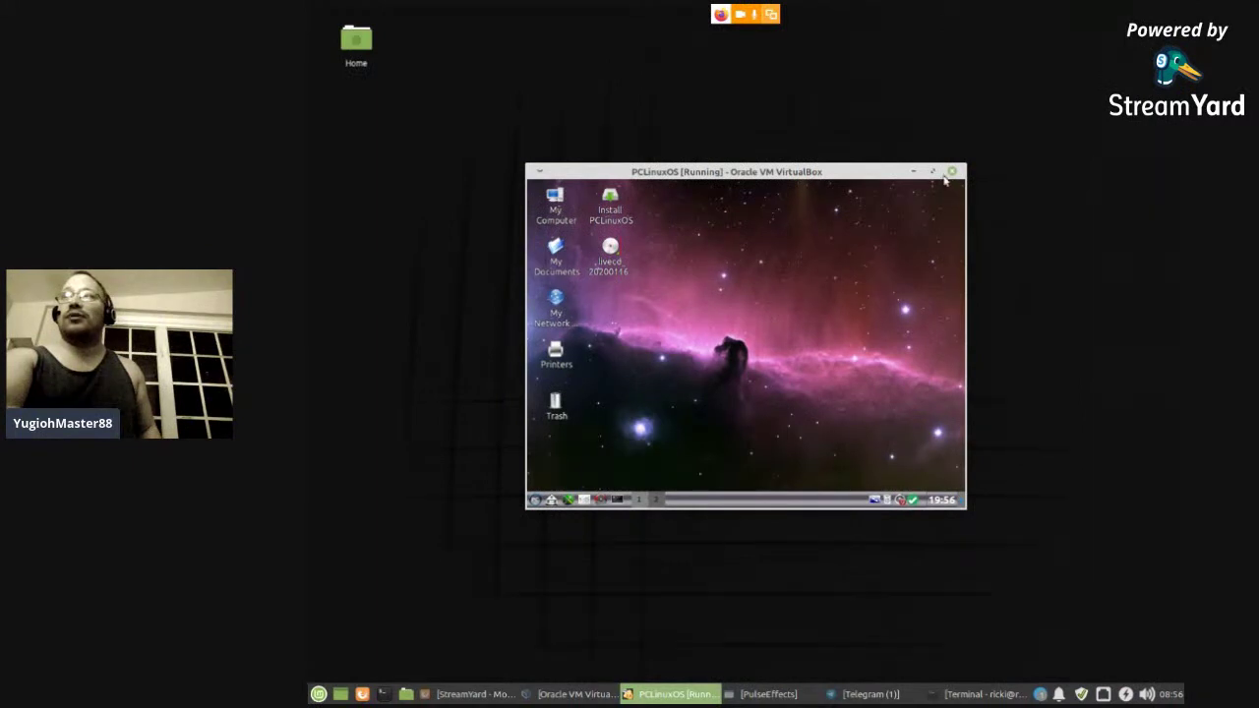
pyautogui.click(933, 172)
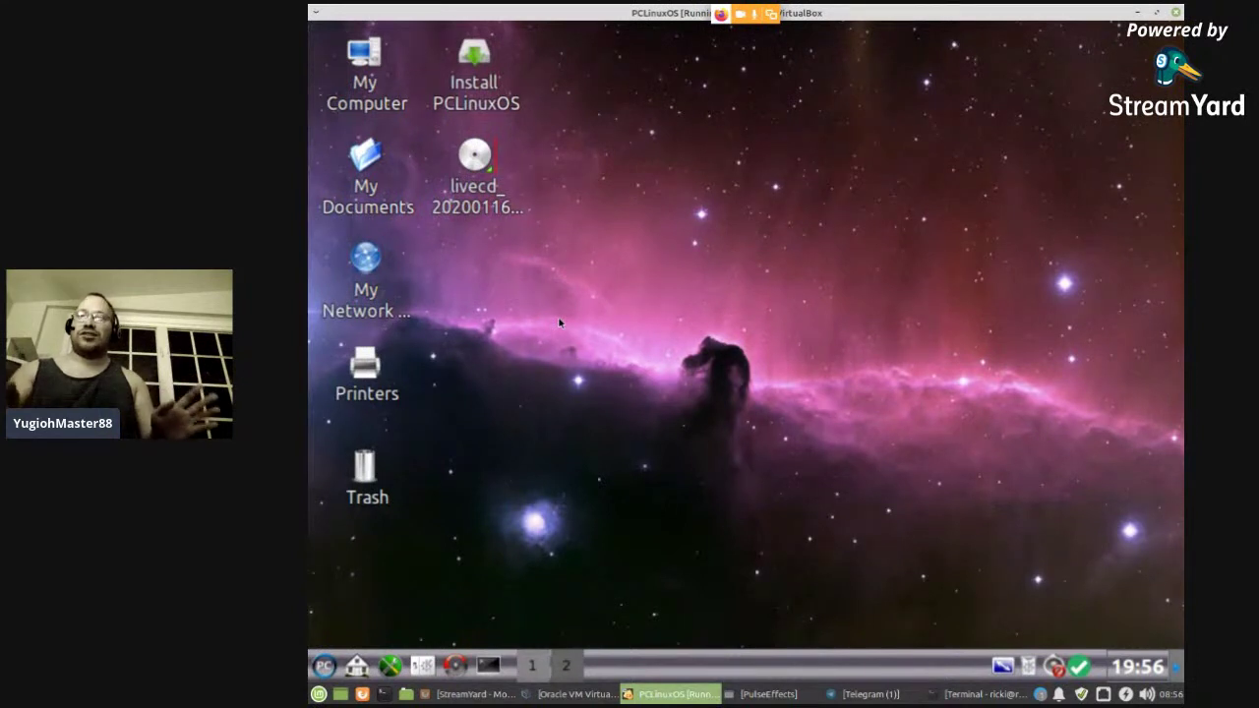
# - Launch Install PCLinuxOS and continue past the welcome page with 'Use free space' selected
pyautogui.click(470, 66)
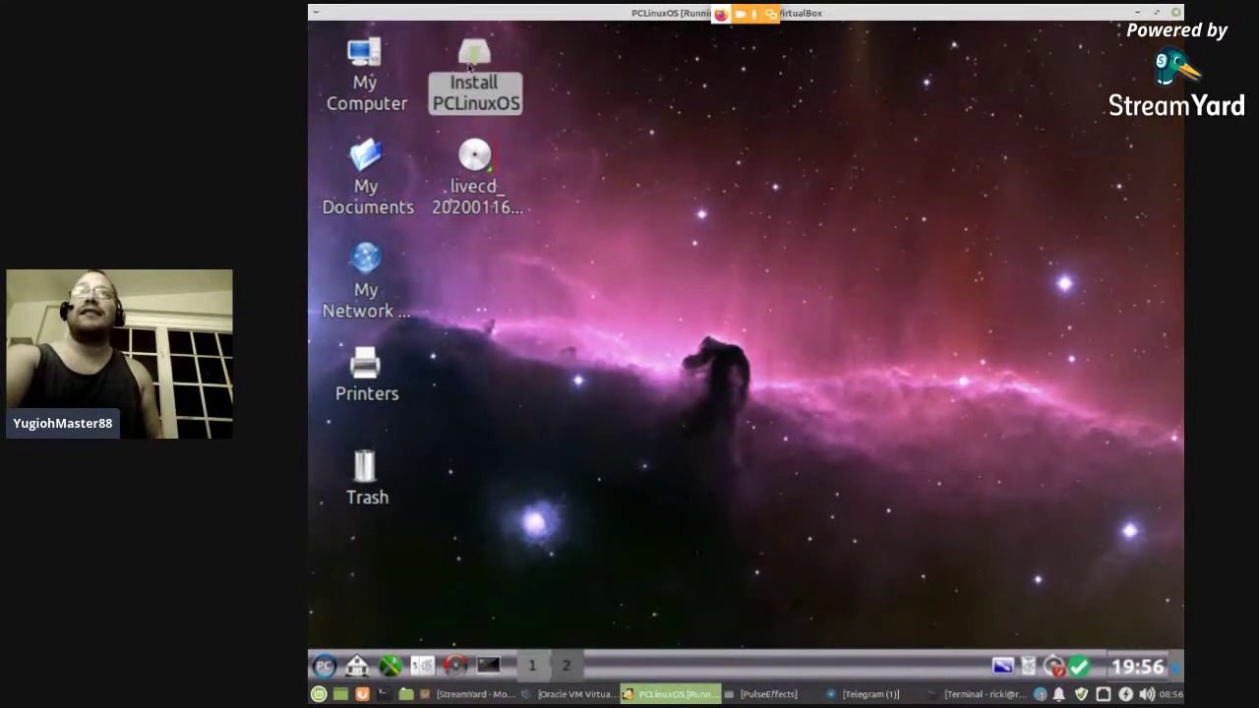
pyautogui.doubleClick(470, 66)
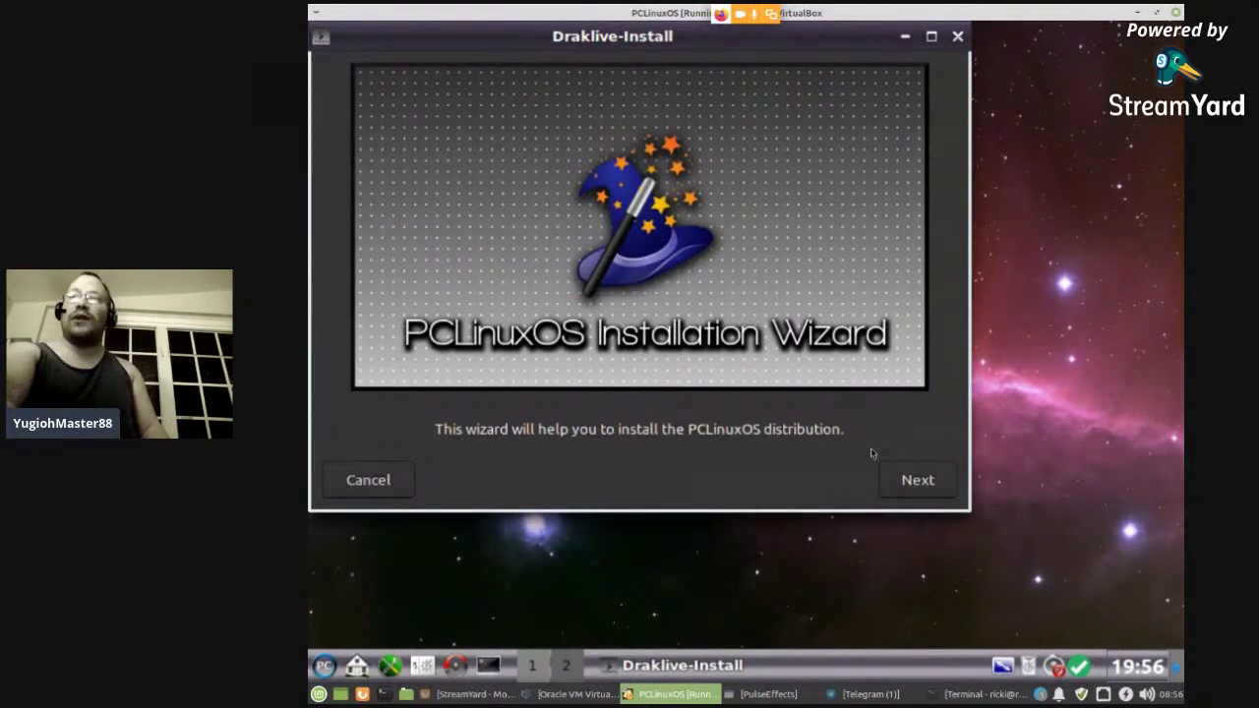
pyautogui.click(902, 480)
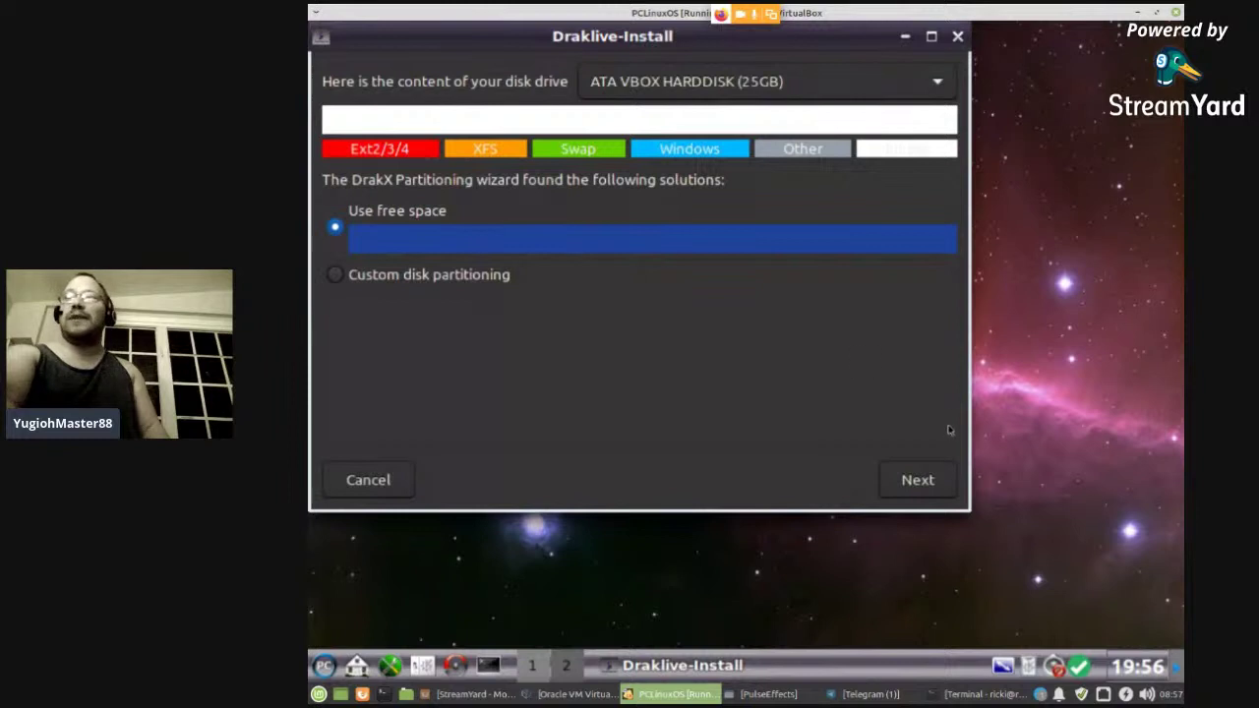
pyautogui.click(911, 484)
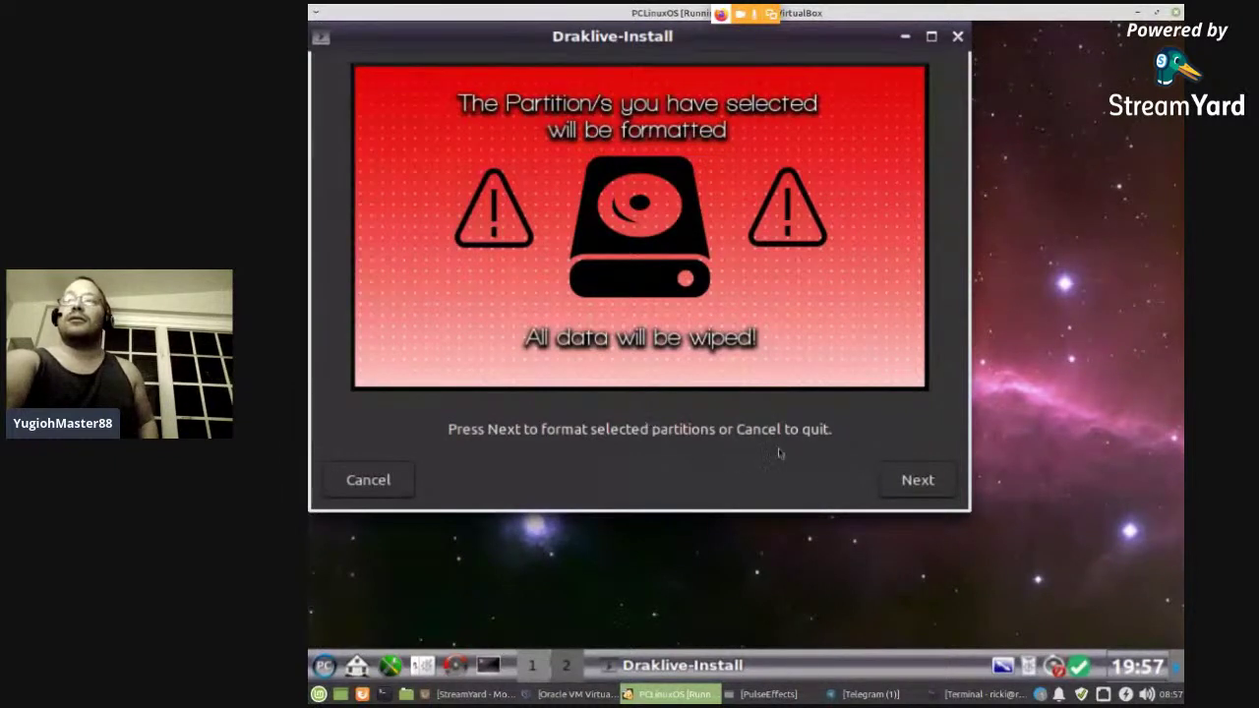
# - Confirm formatting to start the install, cancel the new-medium prompt, and raise the StreamYard studio
pyautogui.click(911, 485)
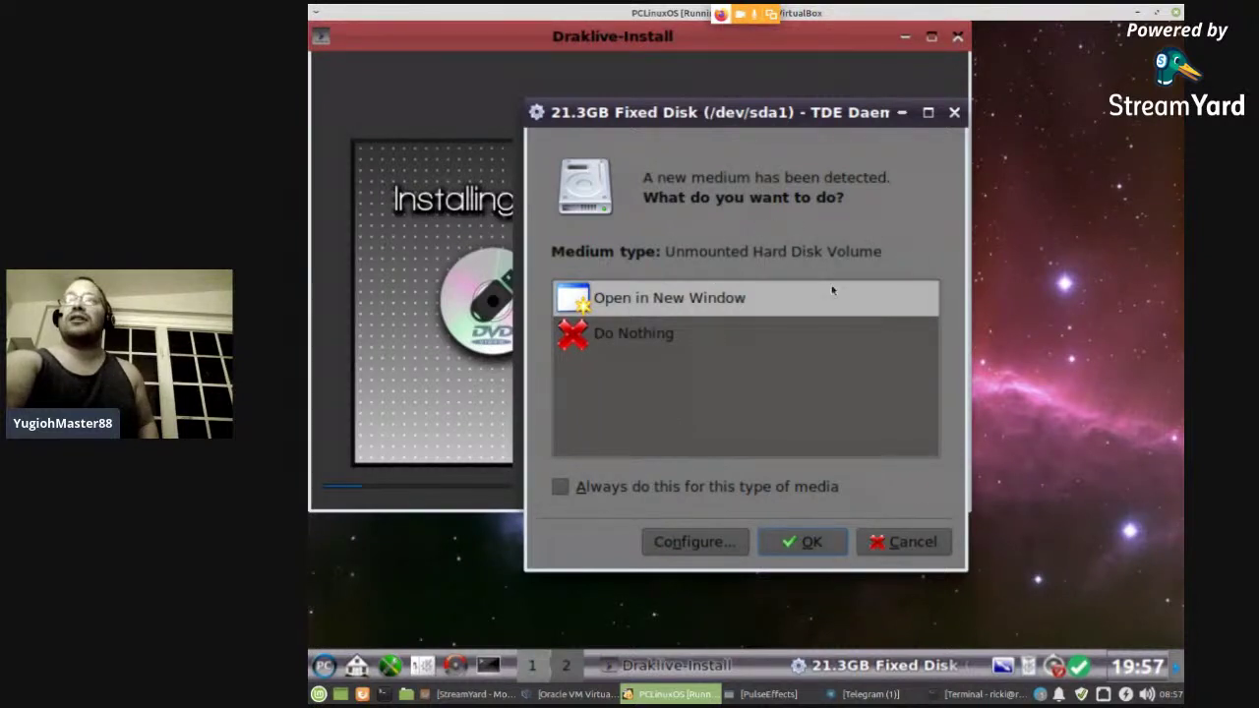
pyautogui.click(905, 540)
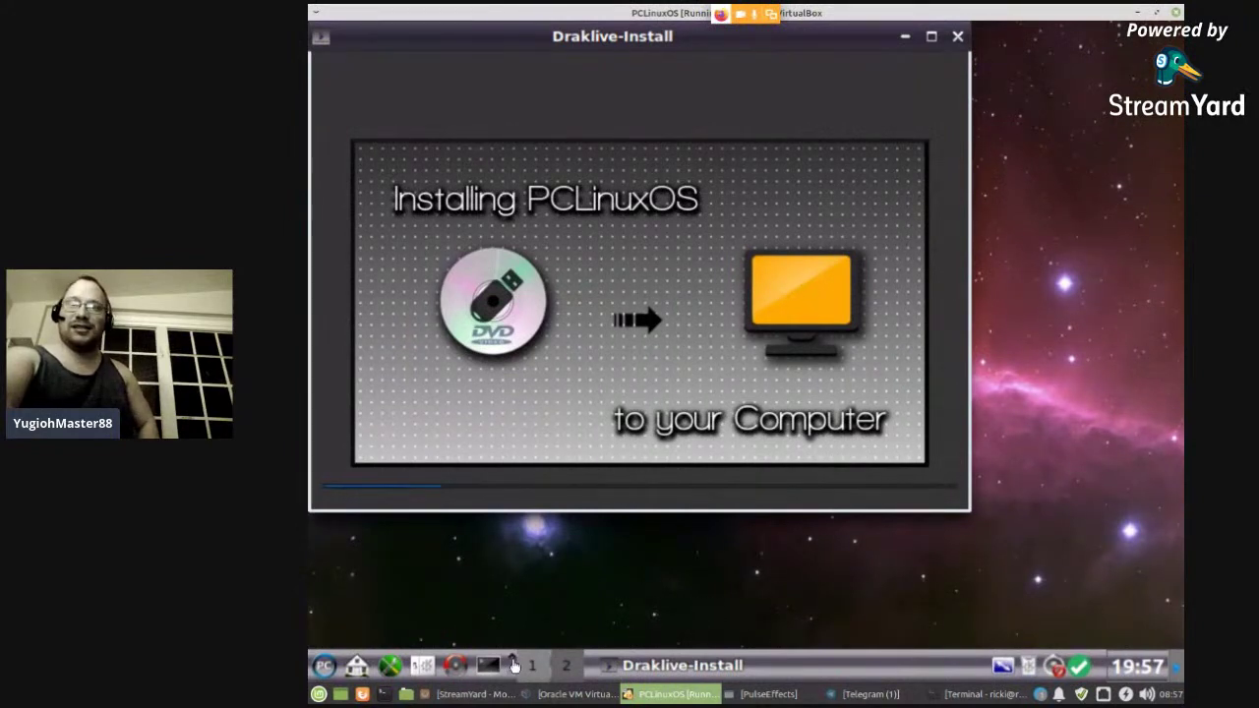
pyautogui.click(475, 694)
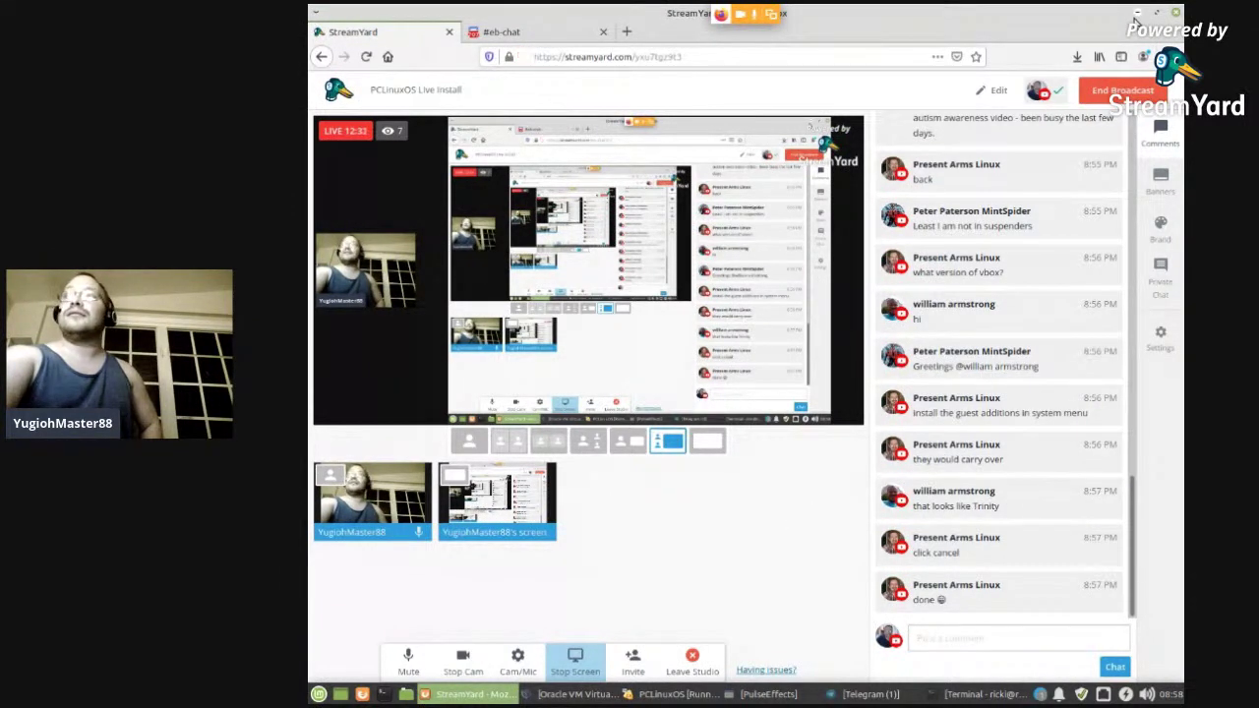
# - Open the PCLinuxOS Live Install stream on YouTube in a new tab and pause it
pyautogui.click(626, 33)
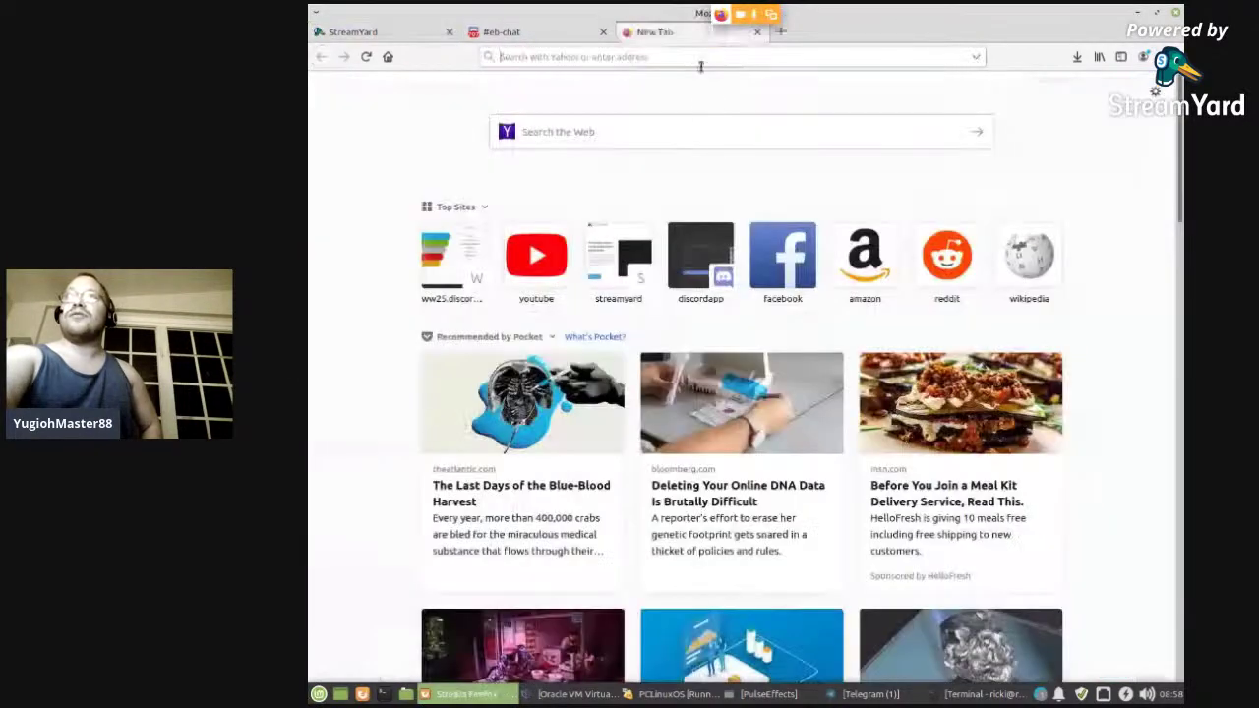
pyautogui.click(537, 253)
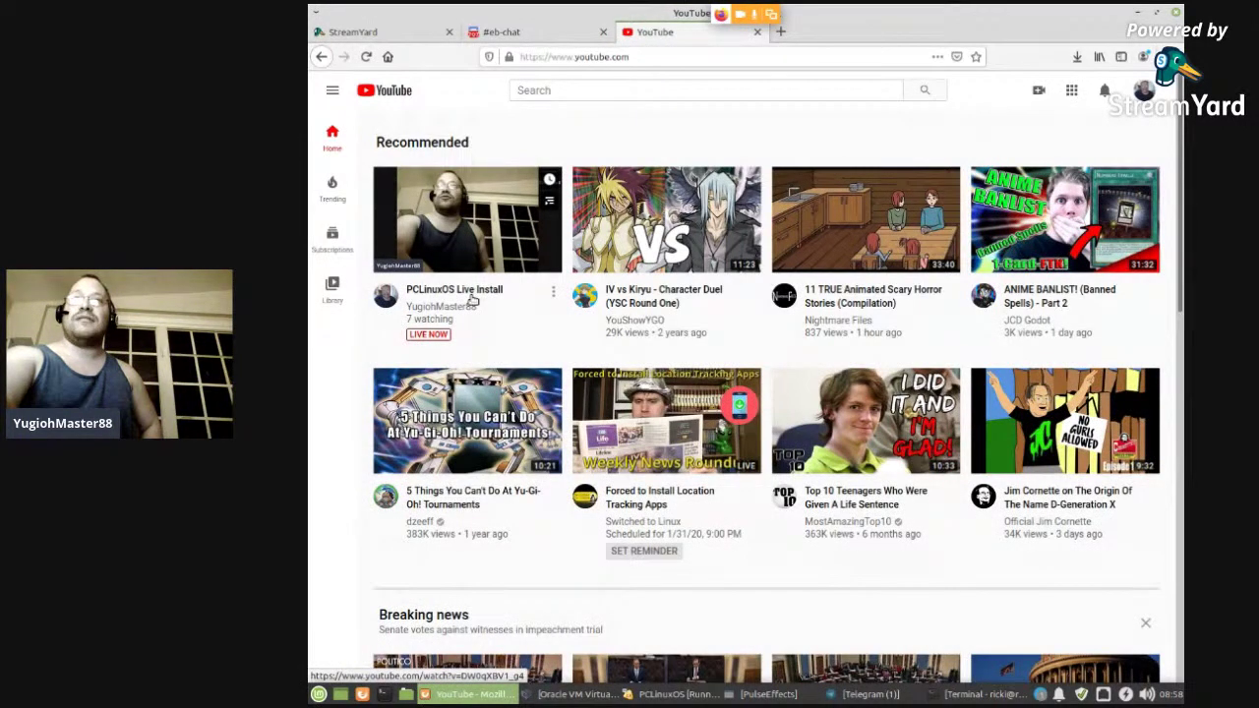
pyautogui.click(458, 295)
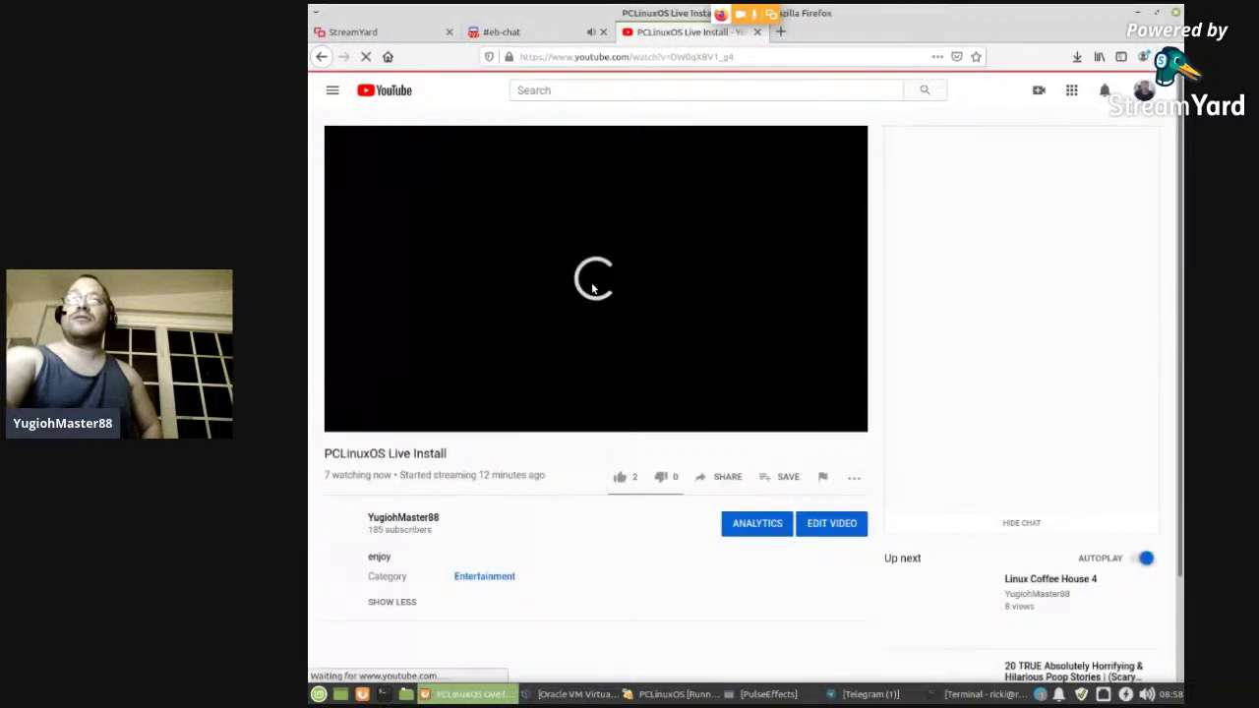
pyautogui.click(499, 328)
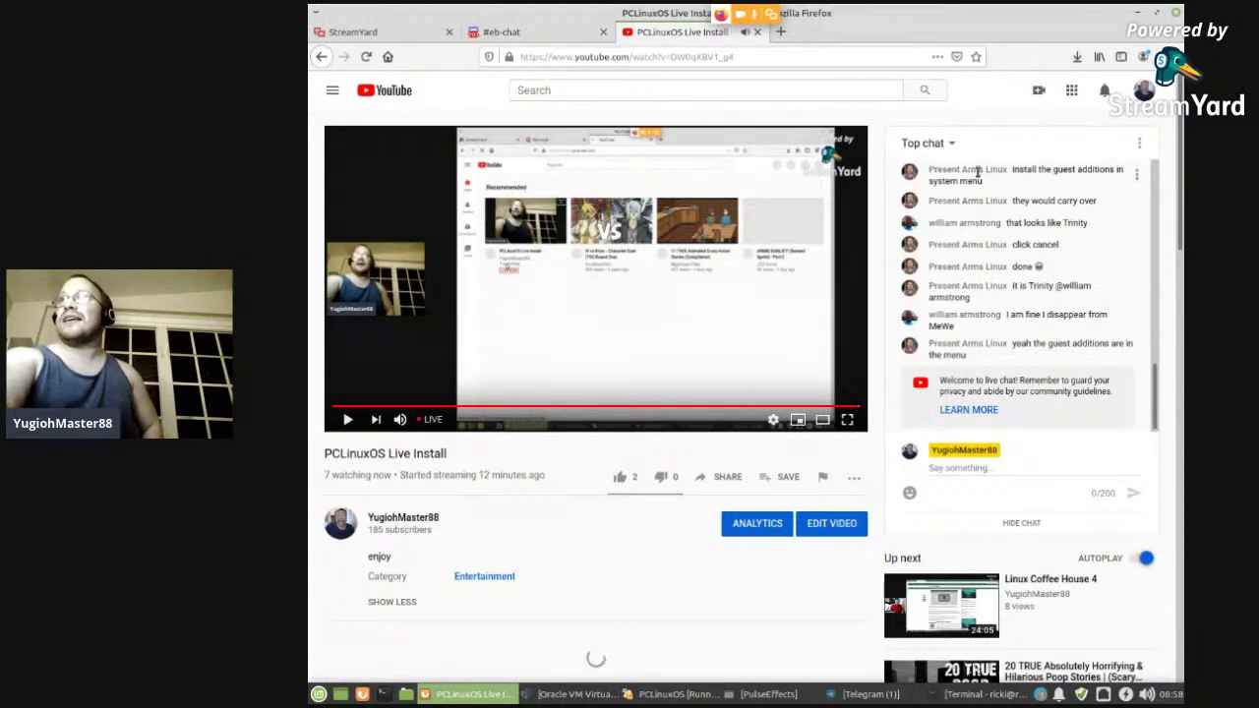
# - Pop the live chat out into its own window and close the YouTube tab
pyautogui.click(1140, 143)
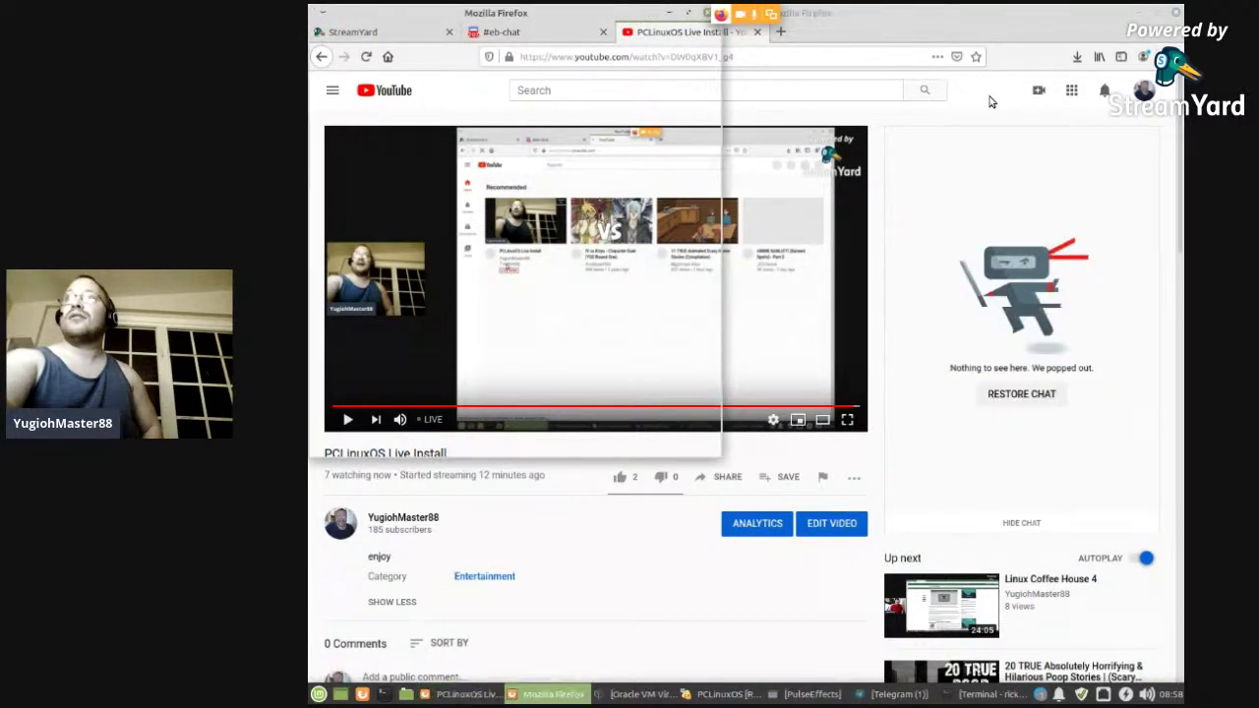
pyautogui.click(759, 42)
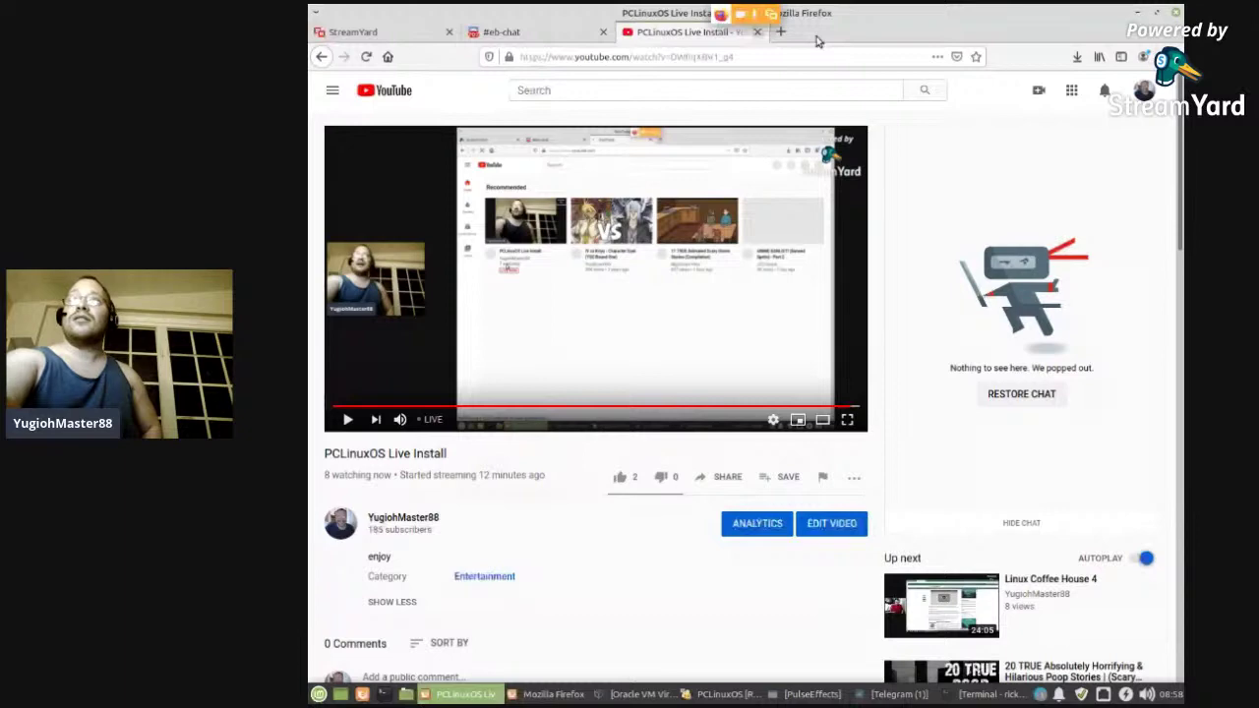
pyautogui.click(758, 32)
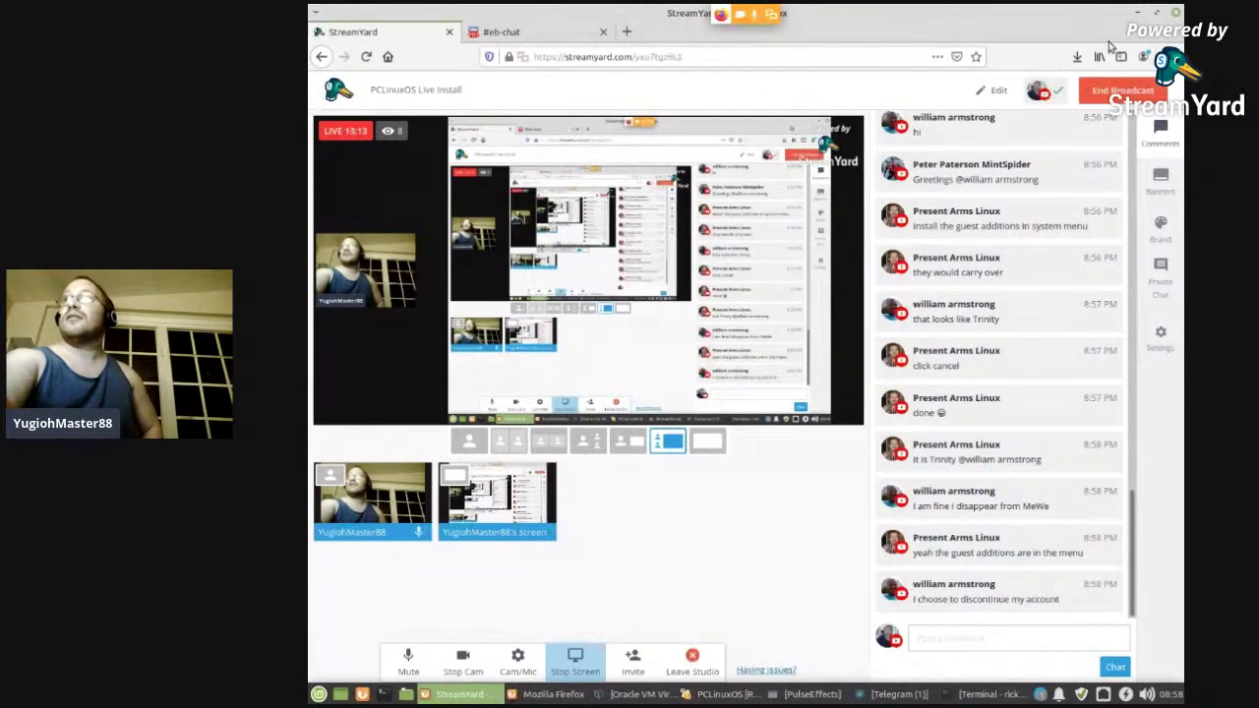
# - Minimize StreamYard and raise the PCLinuxOS installer showing its GRUB2 bootloader page
pyautogui.click(1137, 14)
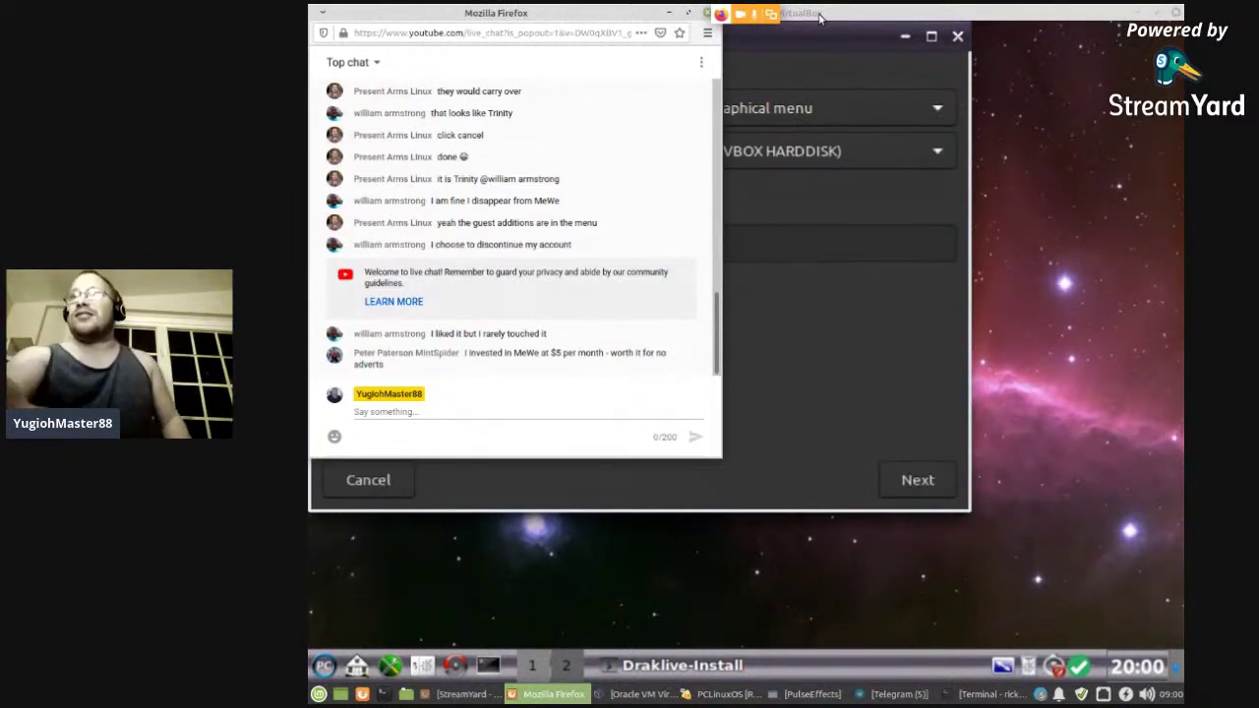
pyautogui.click(745, 299)
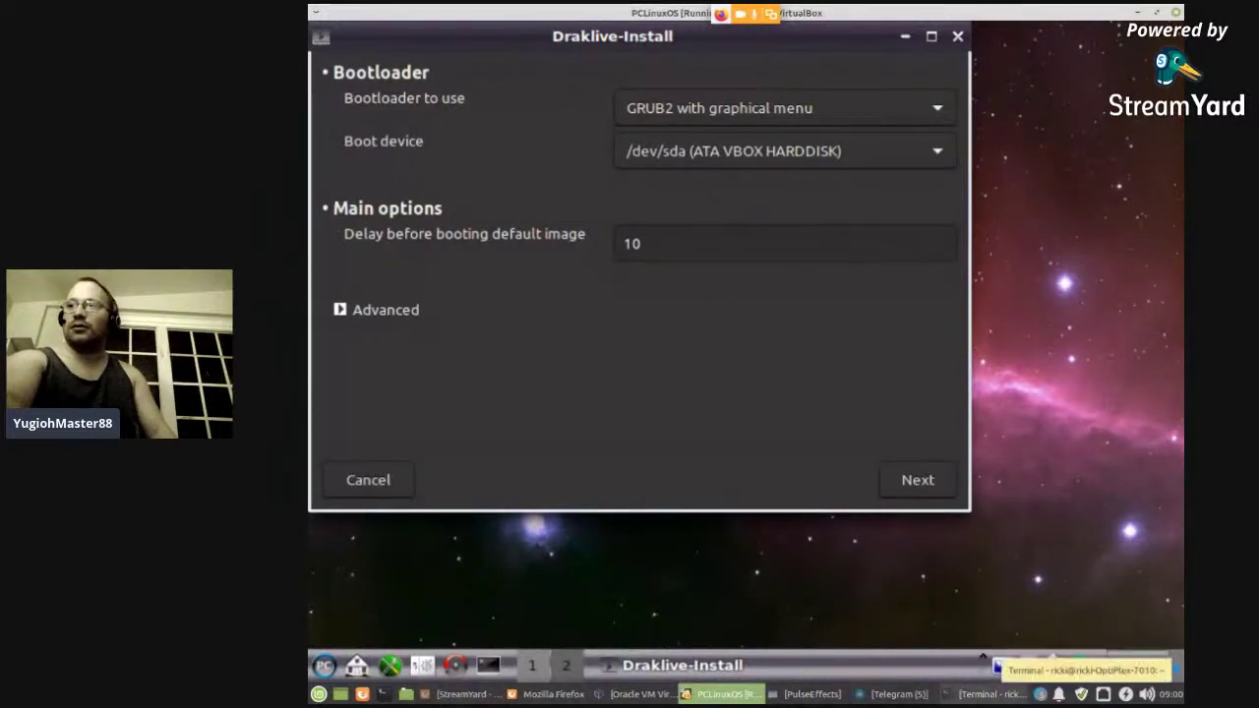
# - Close the host Terminal window through its title-bar menu
pyautogui.click(992, 693)
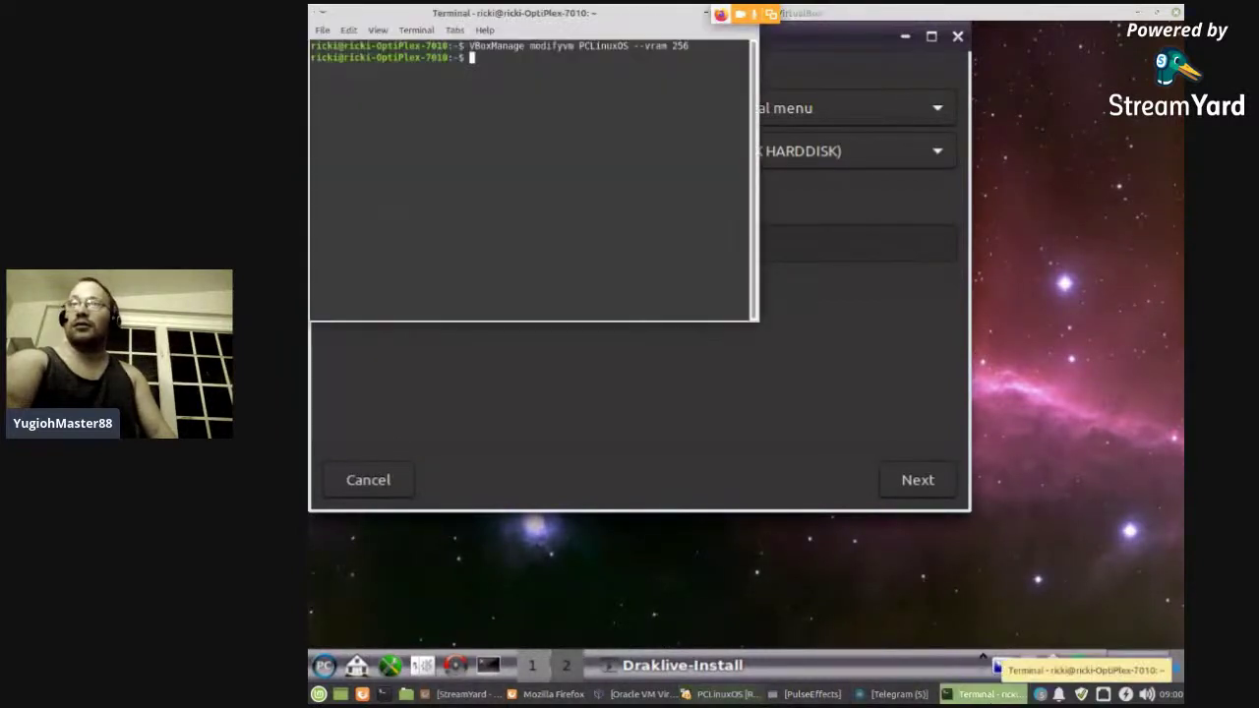
pyautogui.rightClick(679, 20)
pyautogui.click(709, 220)
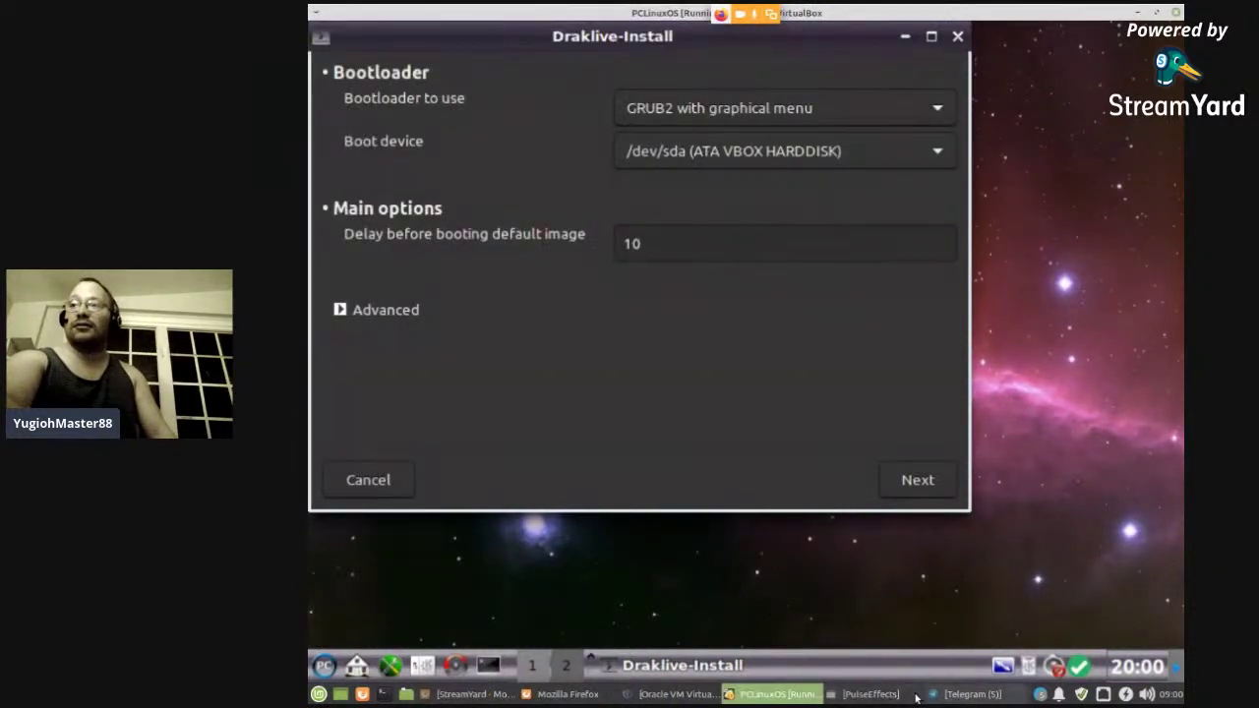
# - Check the live chat, then accept the GRUB2 bootloader settings in the installer
pyautogui.click(566, 693)
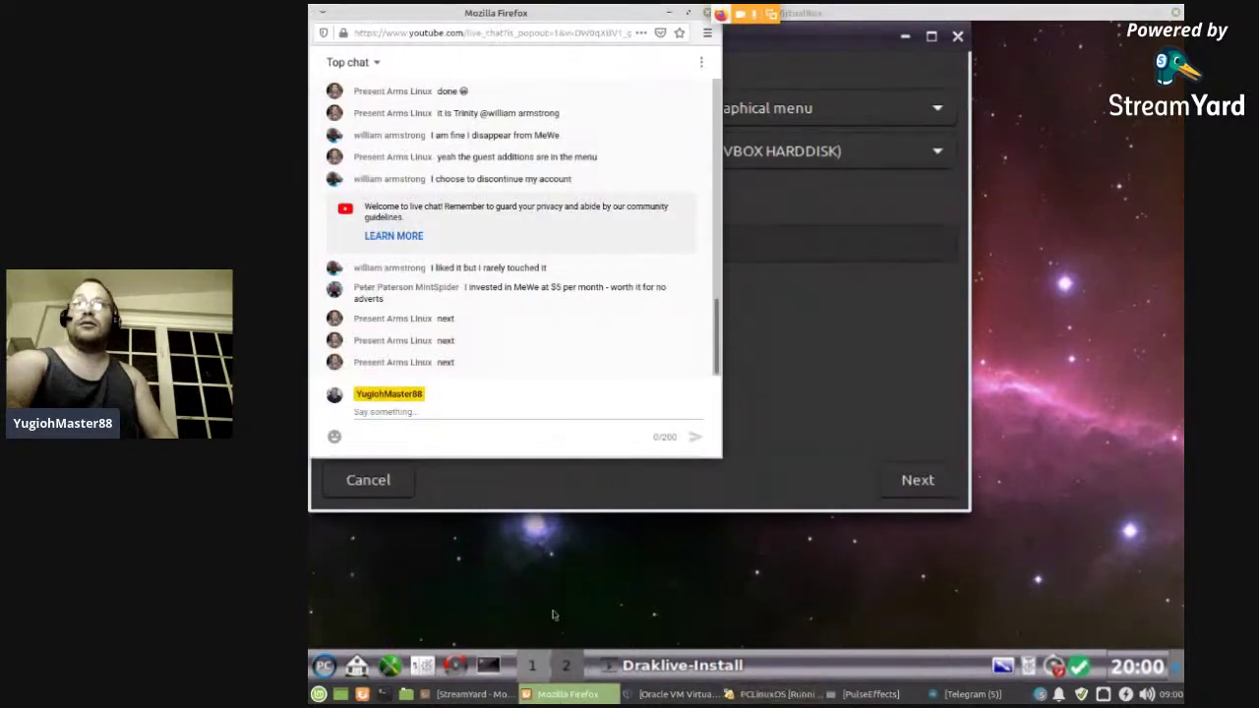
pyautogui.click(864, 362)
pyautogui.click(915, 480)
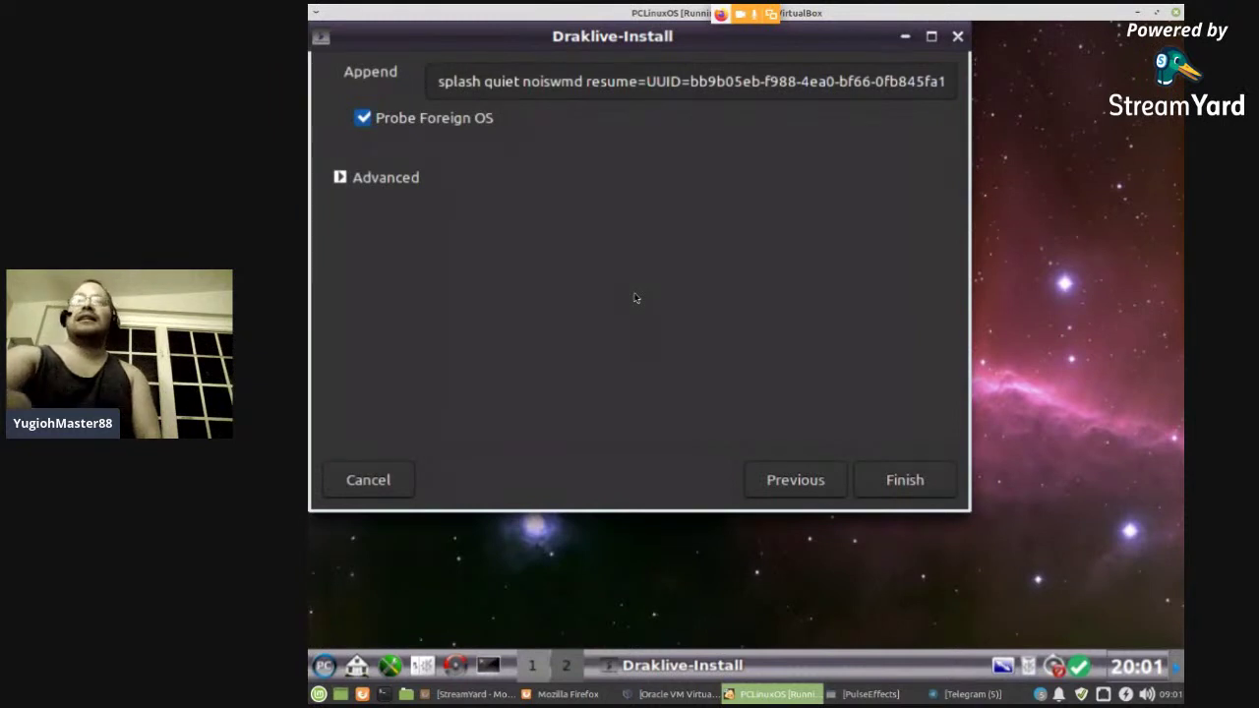
# - Finish the bootloader setup and start writing a message in the live chat
pyautogui.click(903, 481)
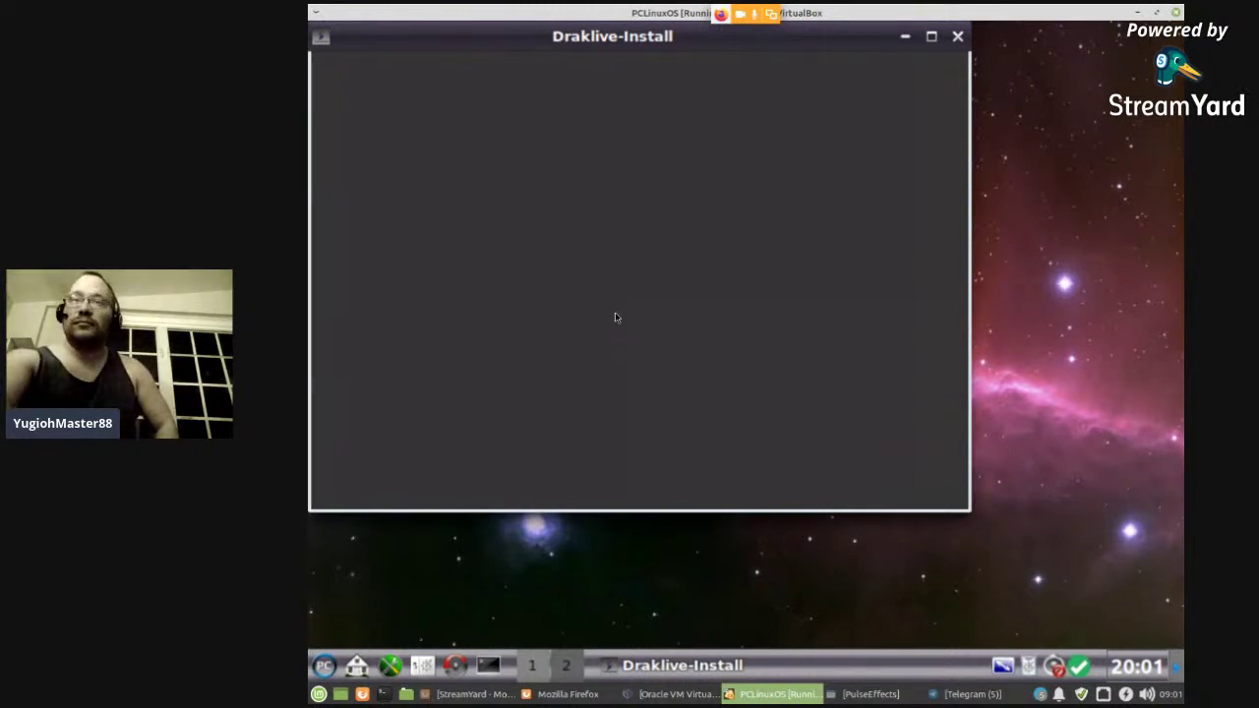
pyautogui.click(568, 695)
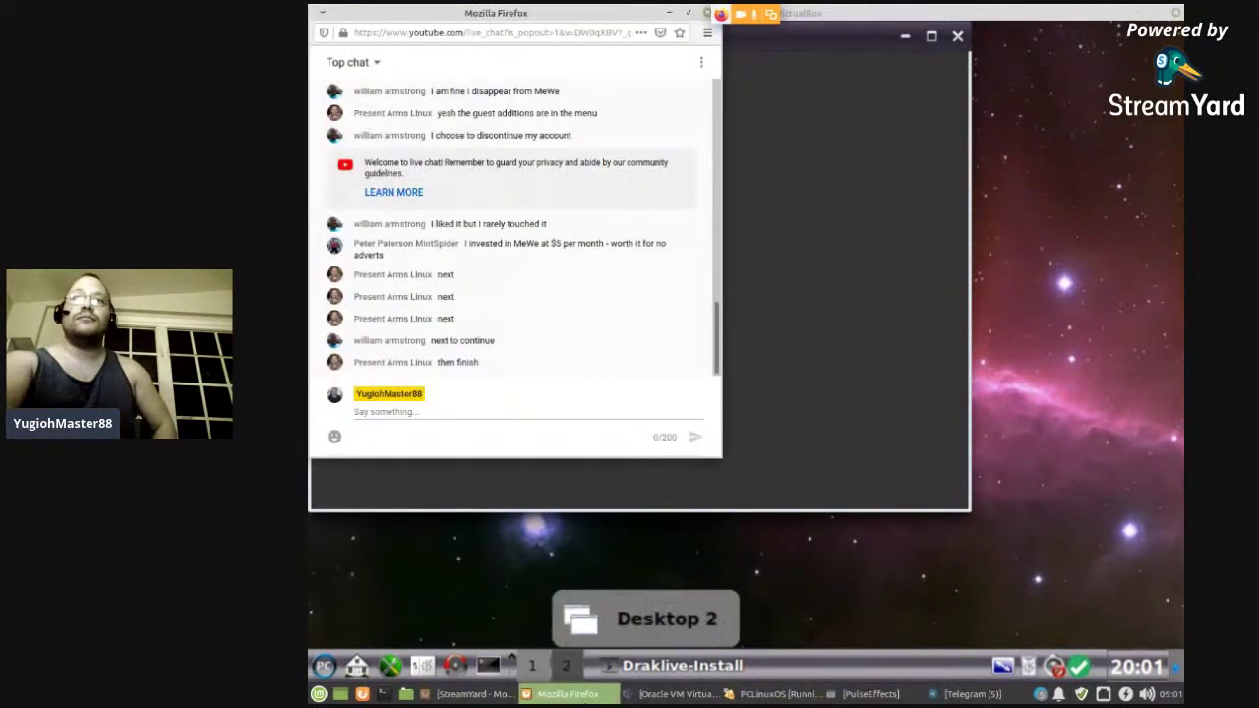
pyautogui.click(505, 408)
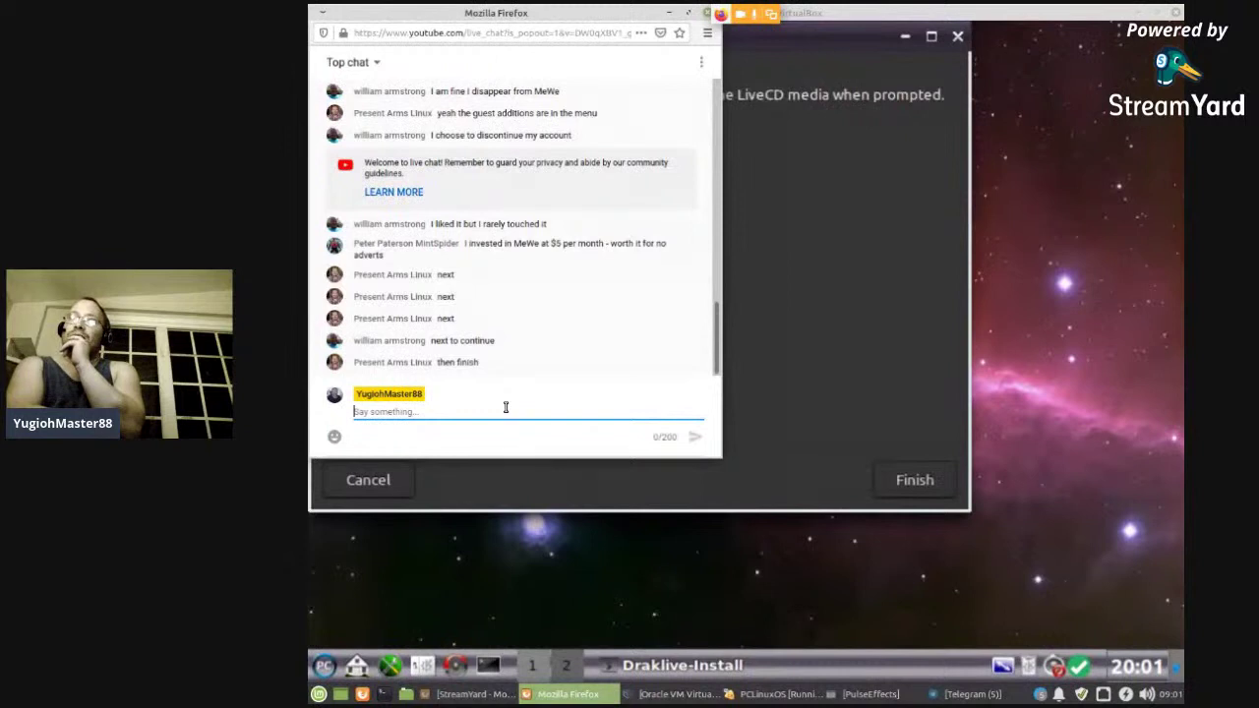
# - Finish and close the PCLinuxOS installer, then return to the live chat
pyautogui.click(869, 290)
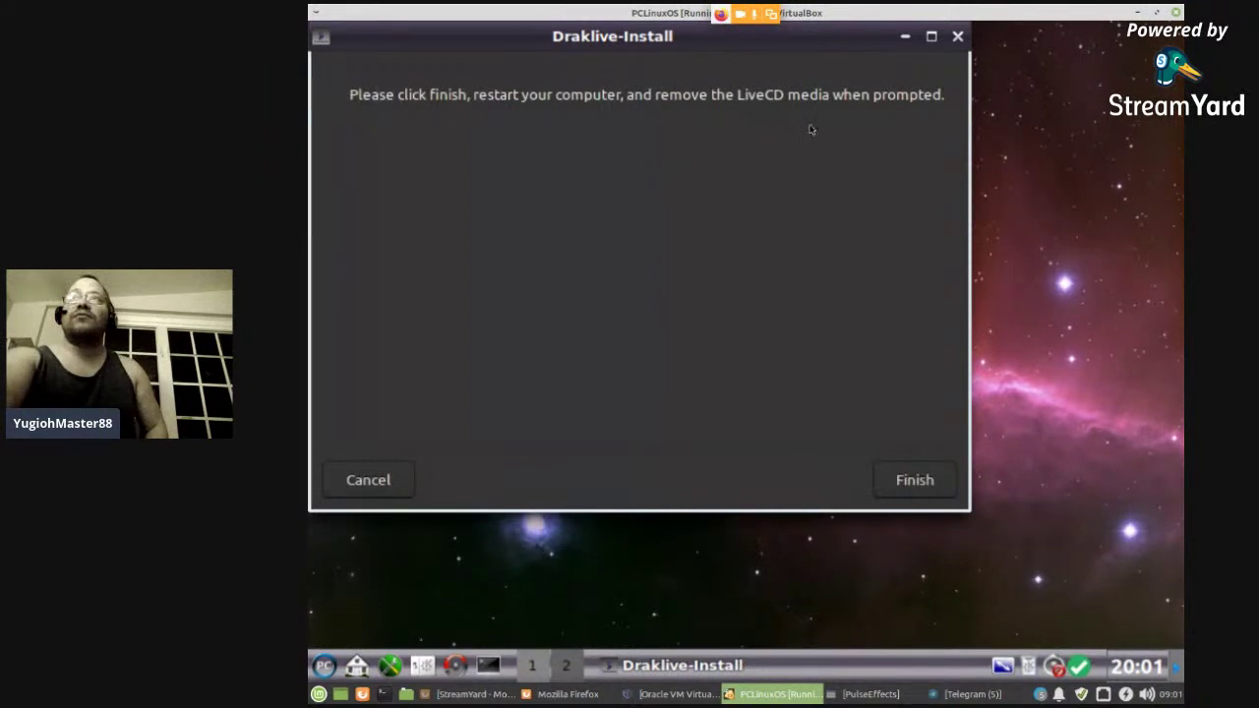
pyautogui.click(905, 486)
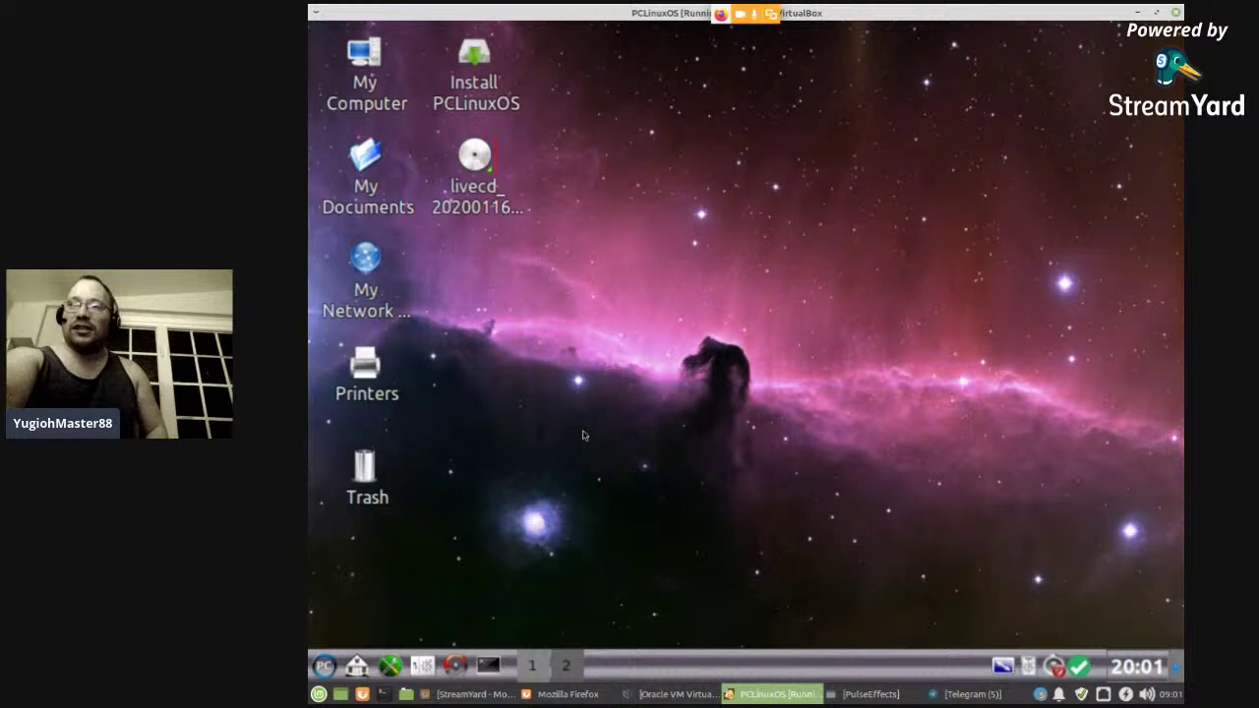
pyautogui.click(541, 694)
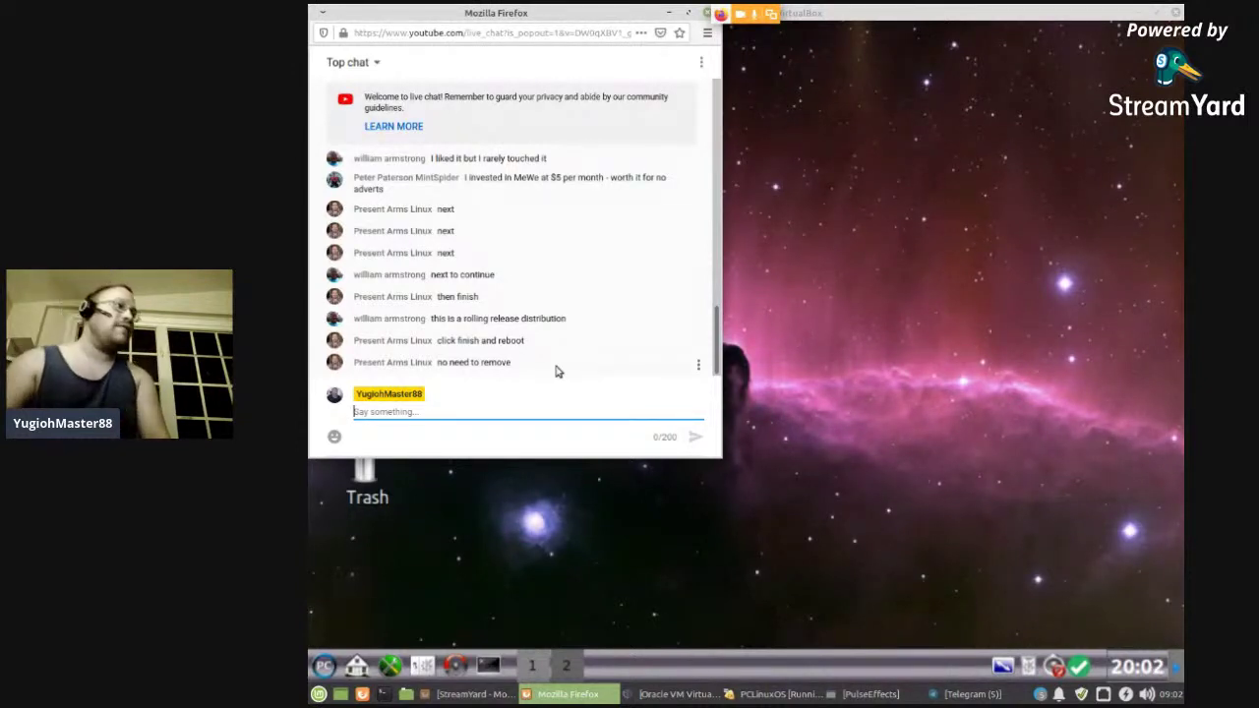
# - Raise the PCLinuxOS VirtualBox window in front of the Firefox live chat
pyautogui.click(841, 403)
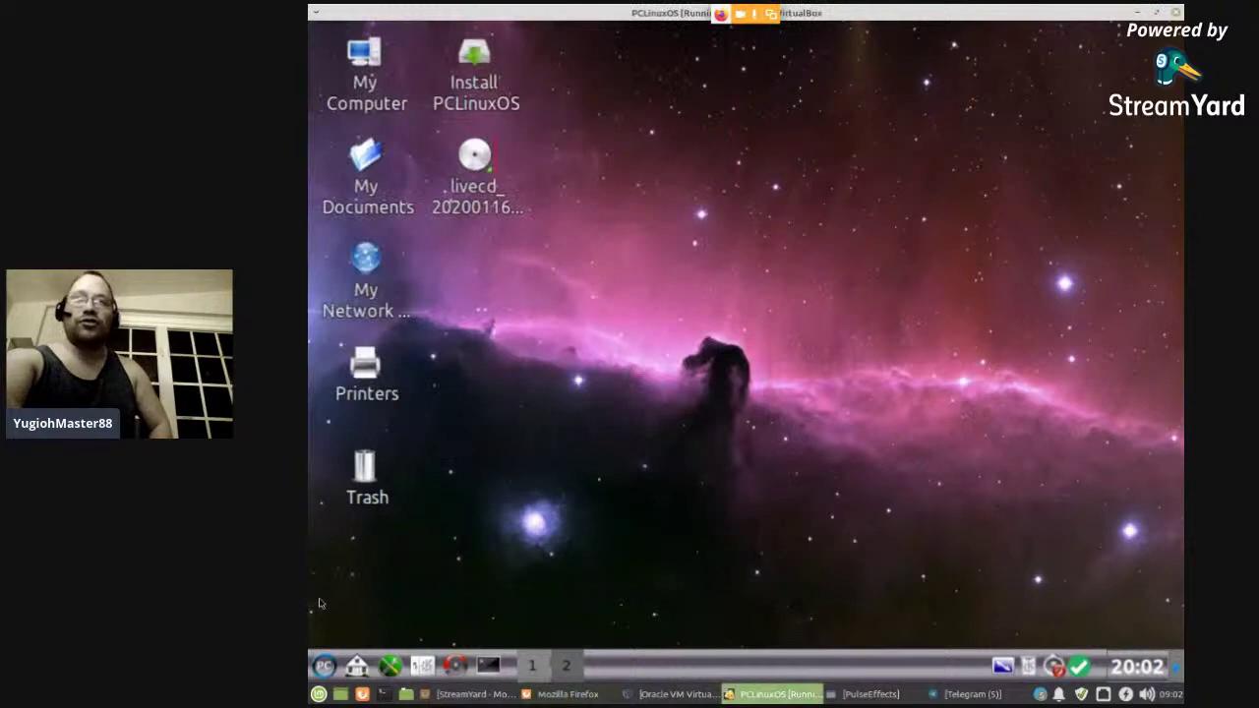
# - Restart the guest via Trinity's Log Out > Restart Computer and press Enter at the LiveCD prompt
pyautogui.click(324, 666)
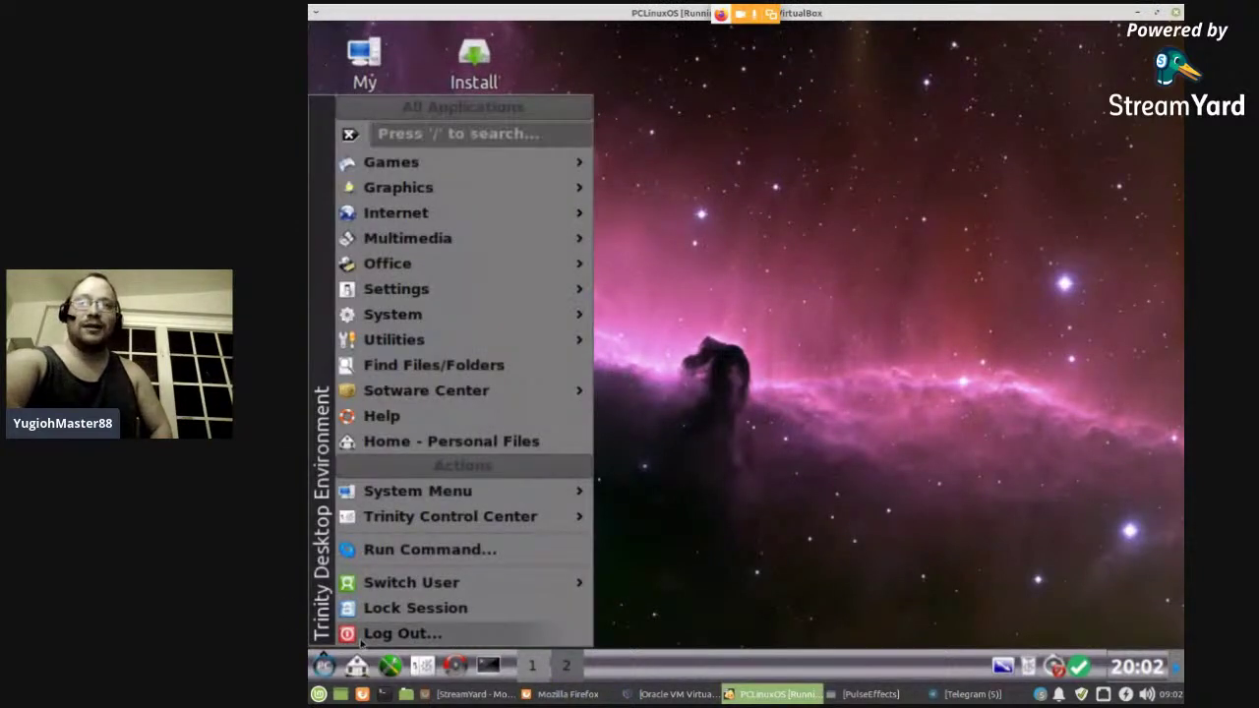
pyautogui.click(364, 638)
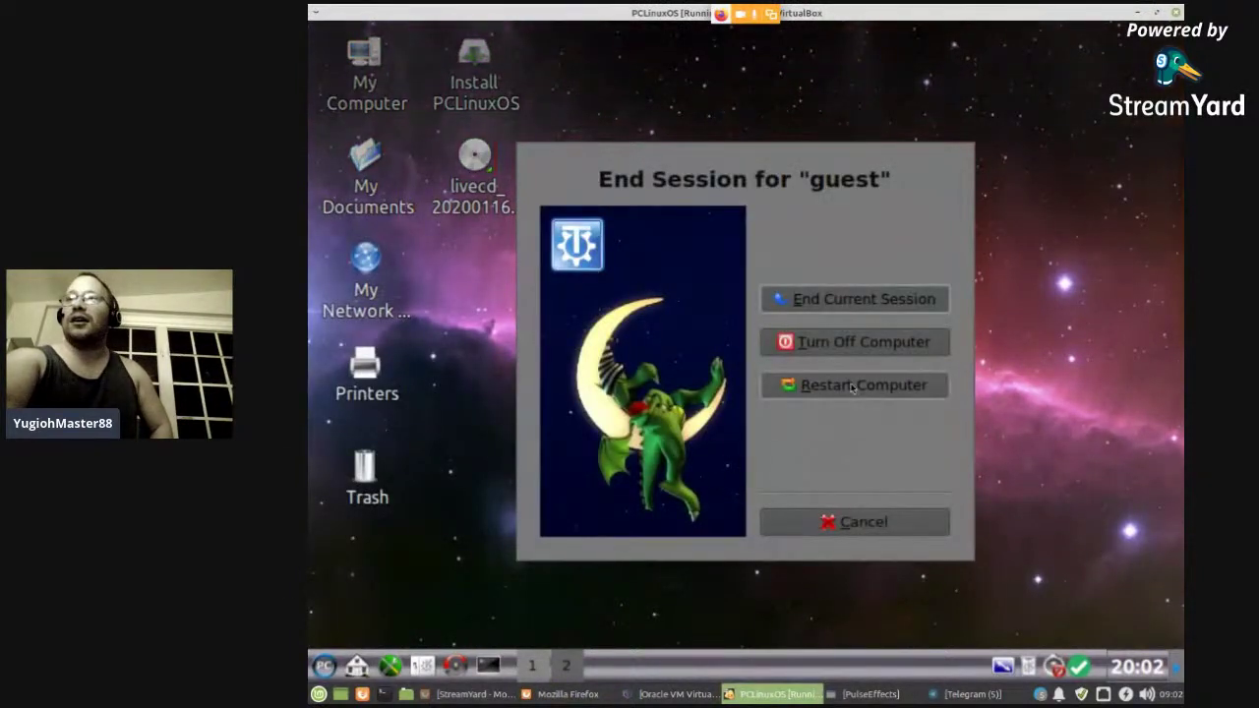
pyautogui.click(852, 387)
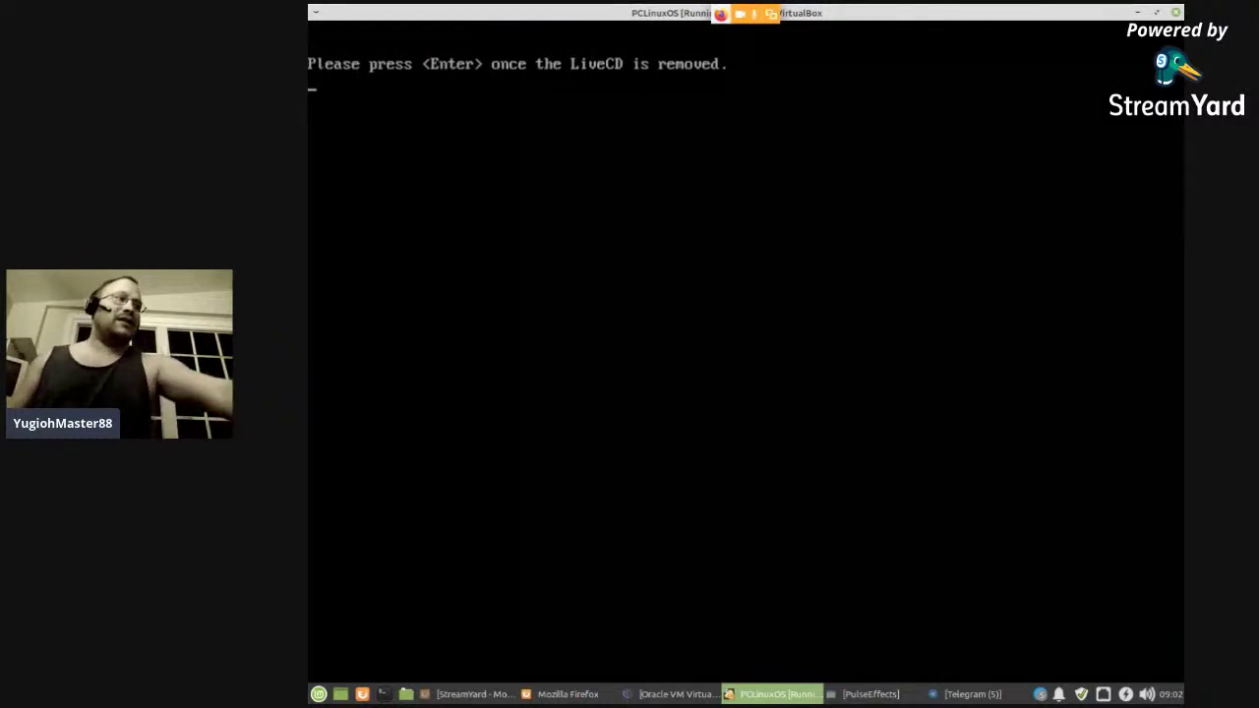
pyautogui.press('Return')
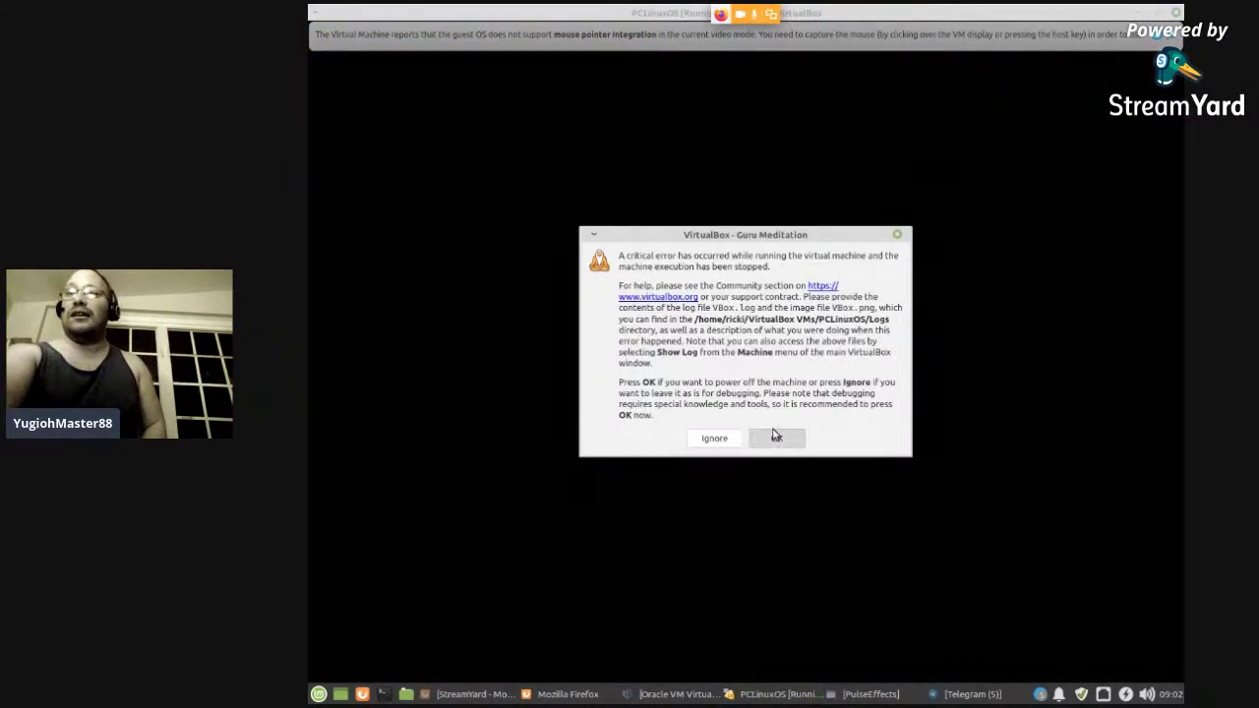
# - Dismiss the Guru Meditation error and relaunch Oracle VM VirtualBox from the Mint menu > System
pyautogui.click(775, 437)
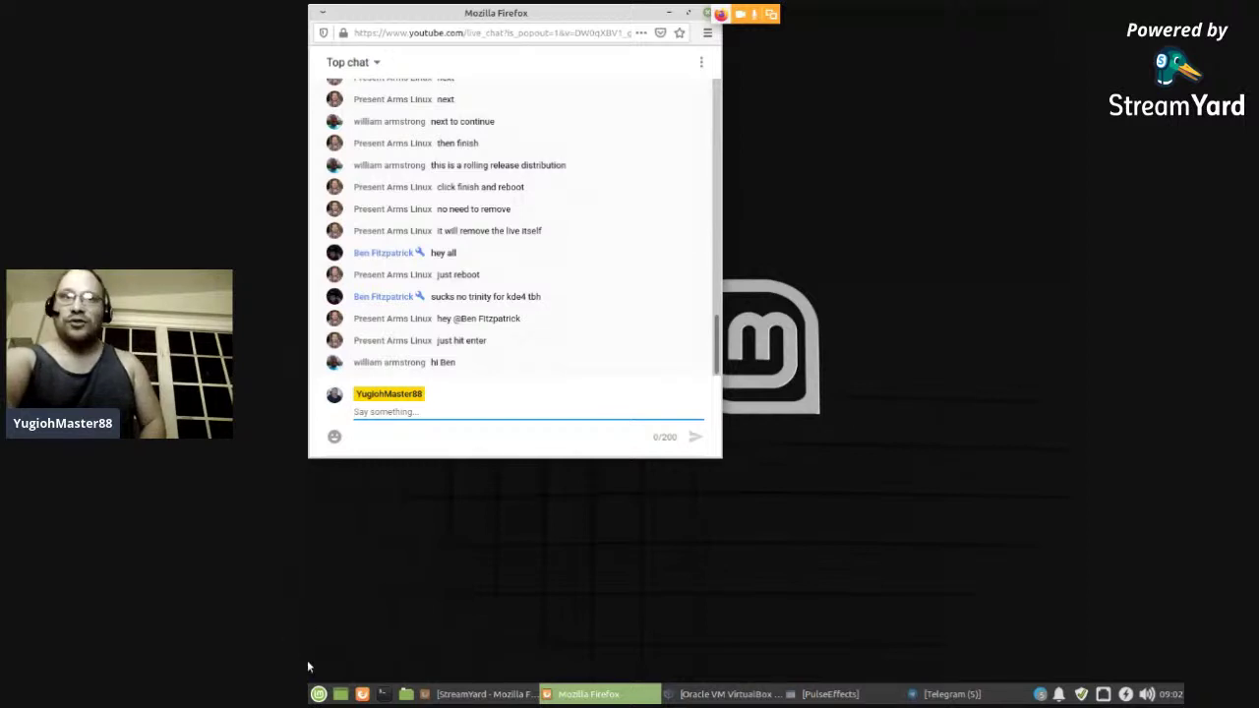
pyautogui.click(318, 693)
pyautogui.moveTo(347, 605)
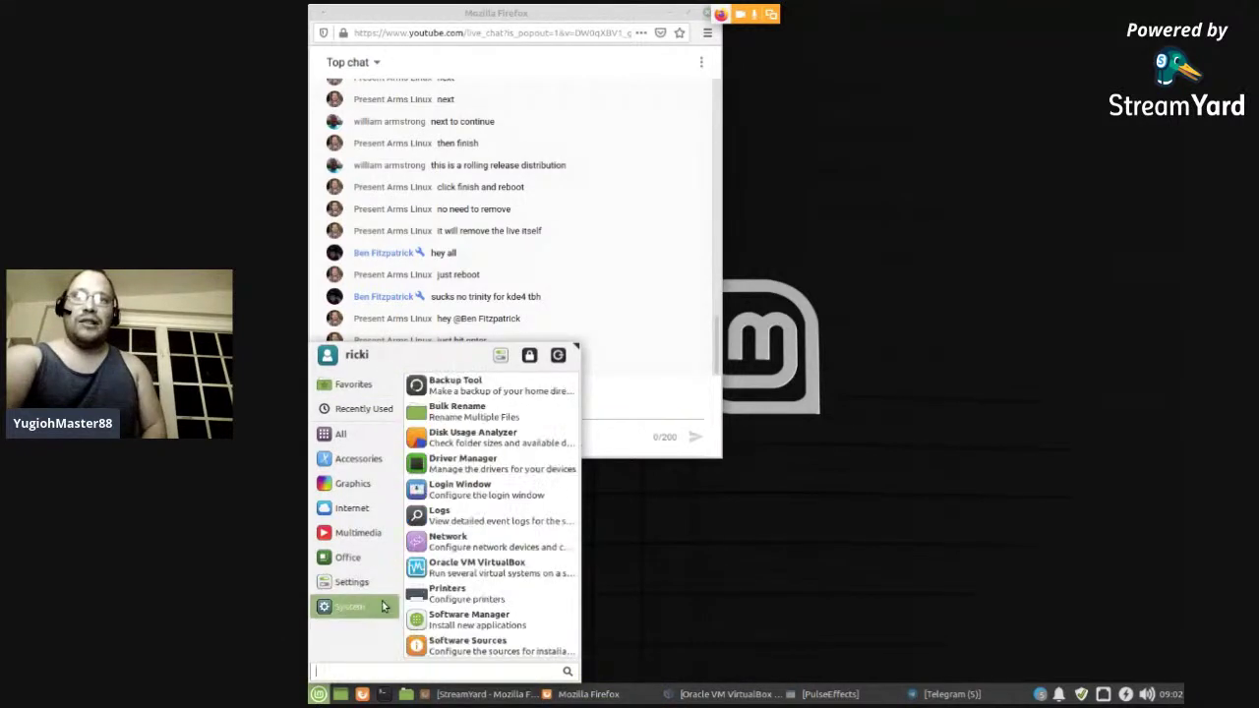
pyautogui.click(545, 560)
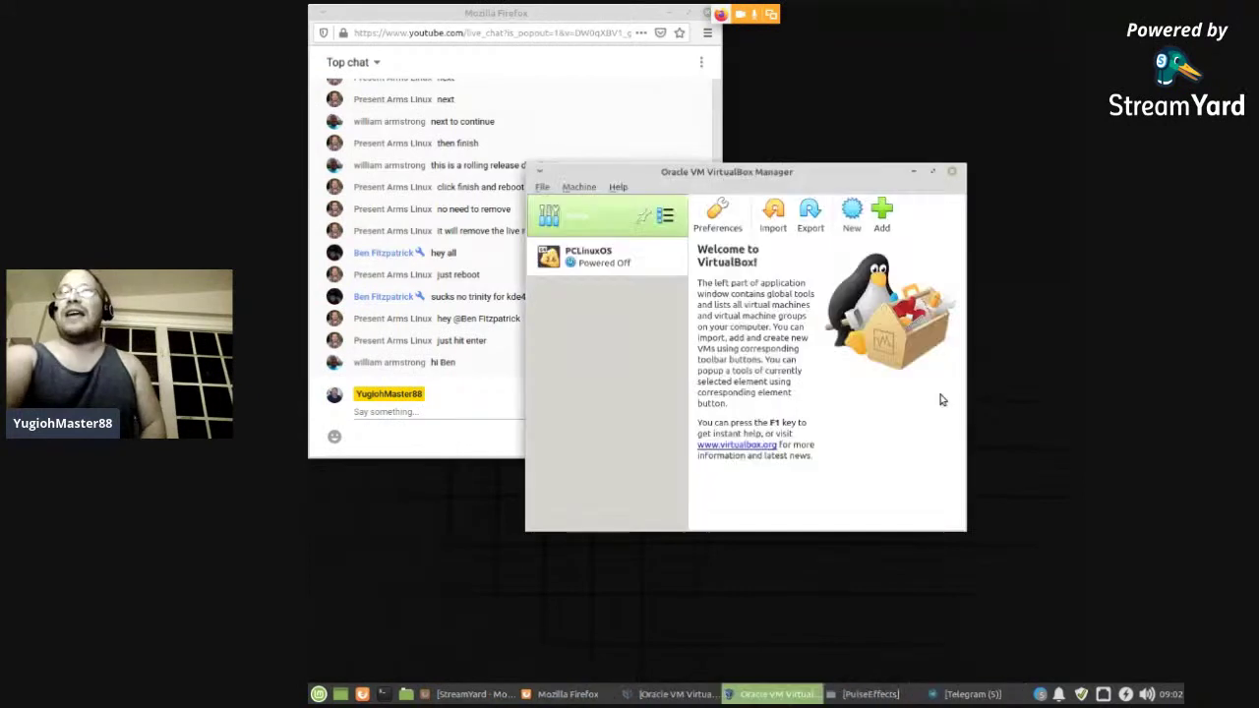
# - Review the PCLinuxOS VM's storage settings, then start it in scaled mode, hitting a Guru Meditation error
pyautogui.click(578, 262)
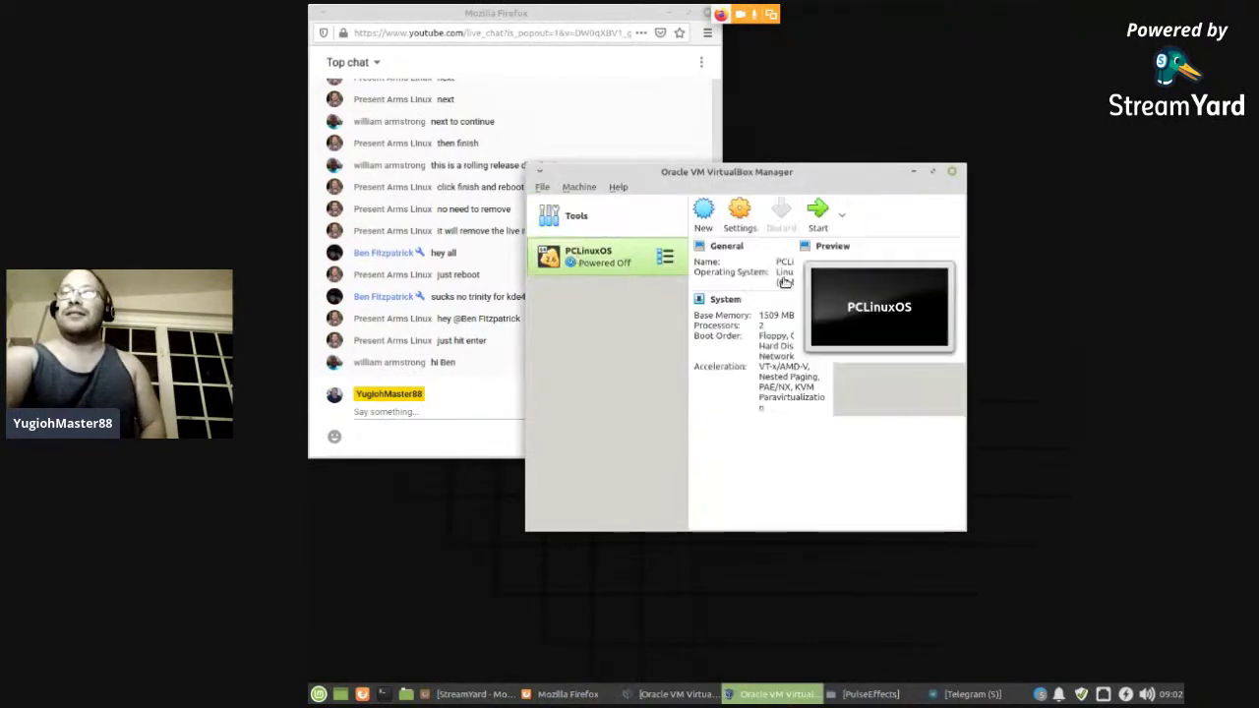
pyautogui.click(726, 225)
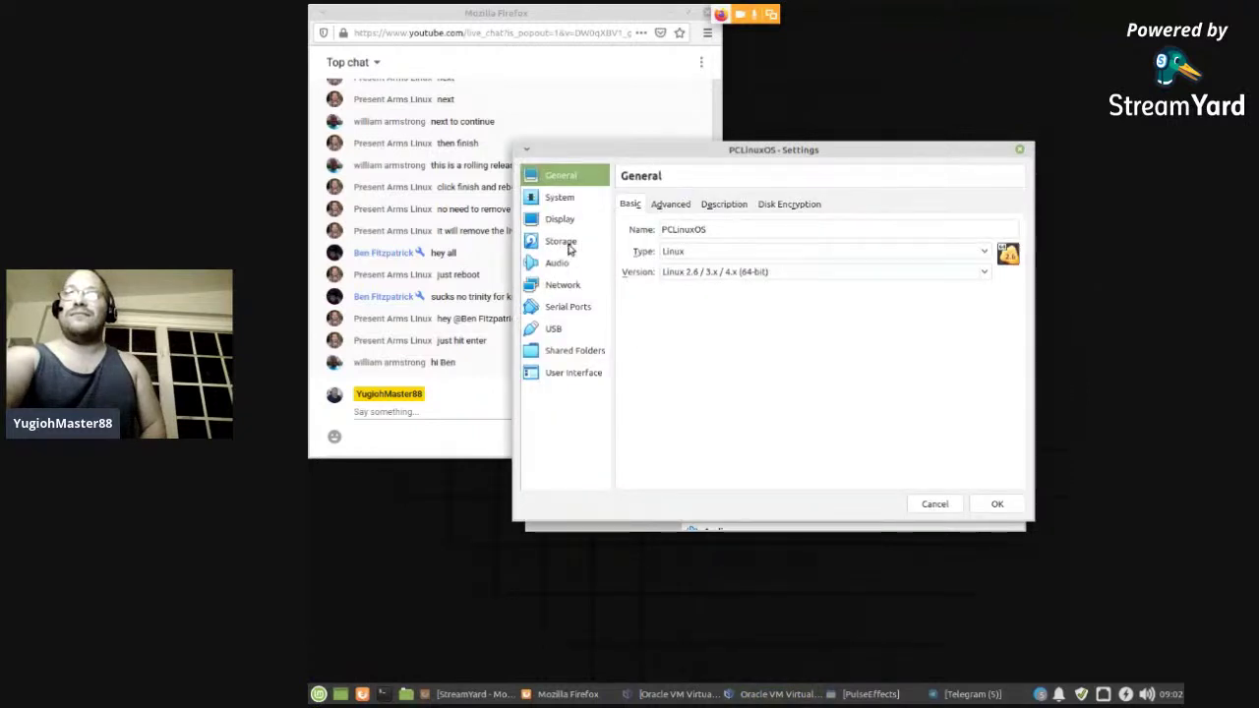
pyautogui.click(569, 244)
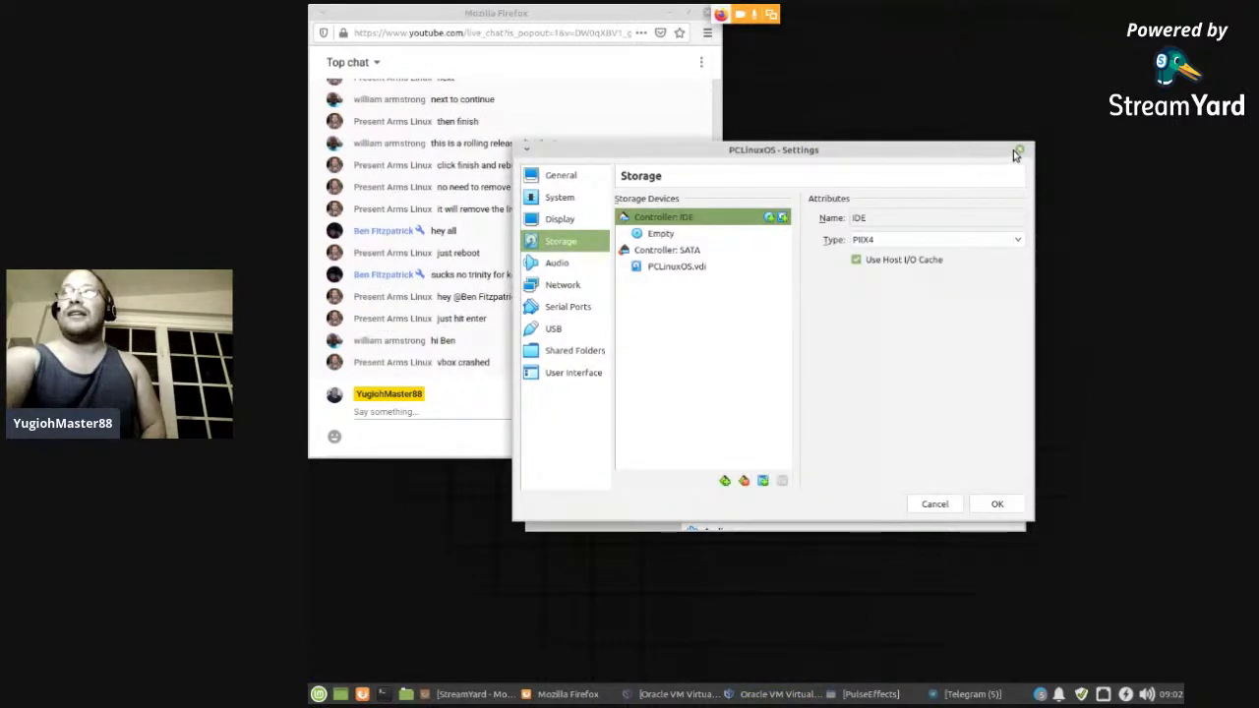
pyautogui.click(1020, 150)
pyautogui.click(810, 214)
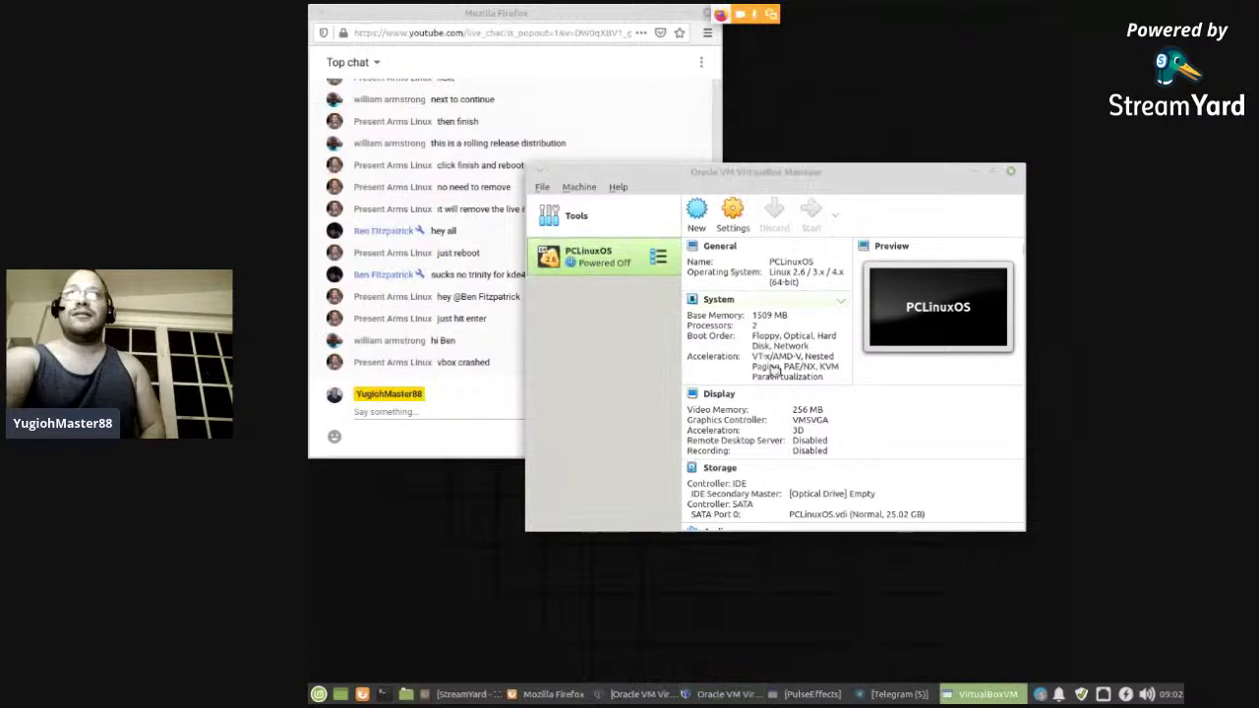
pyautogui.click(778, 422)
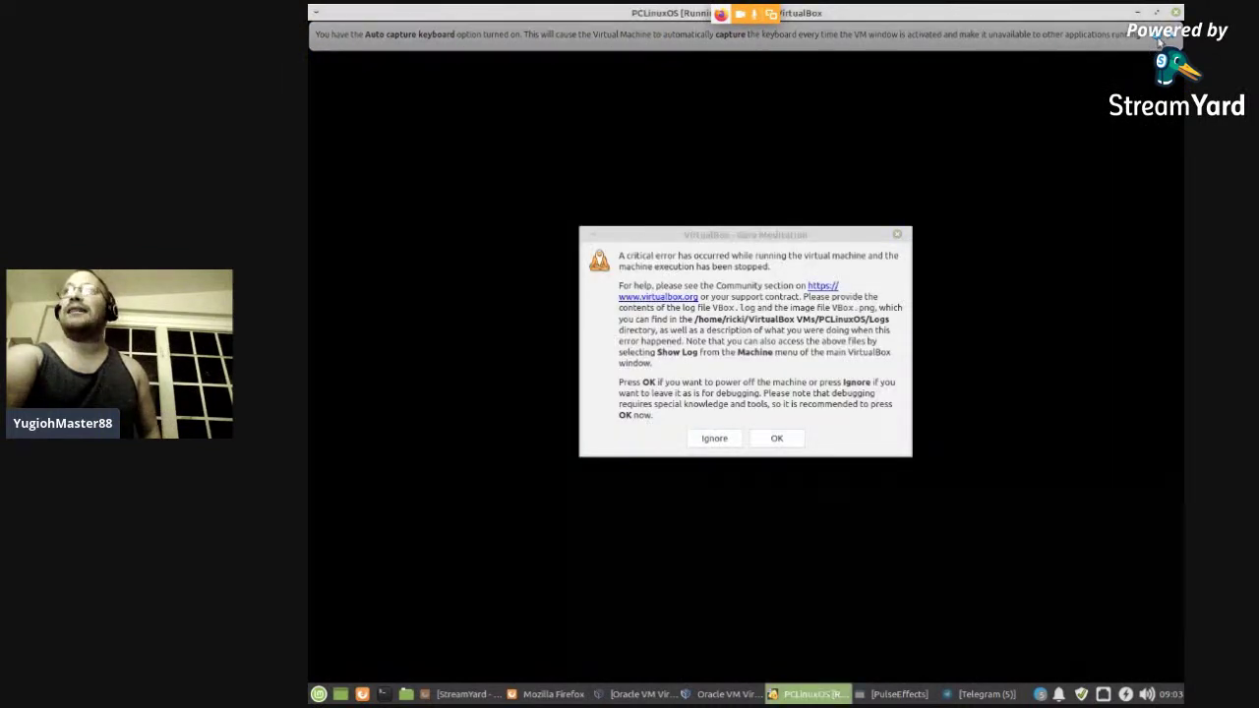
# - Glance at the Firefox live chat, then dismiss the Guru Meditation error with Ignore
pyautogui.click(698, 381)
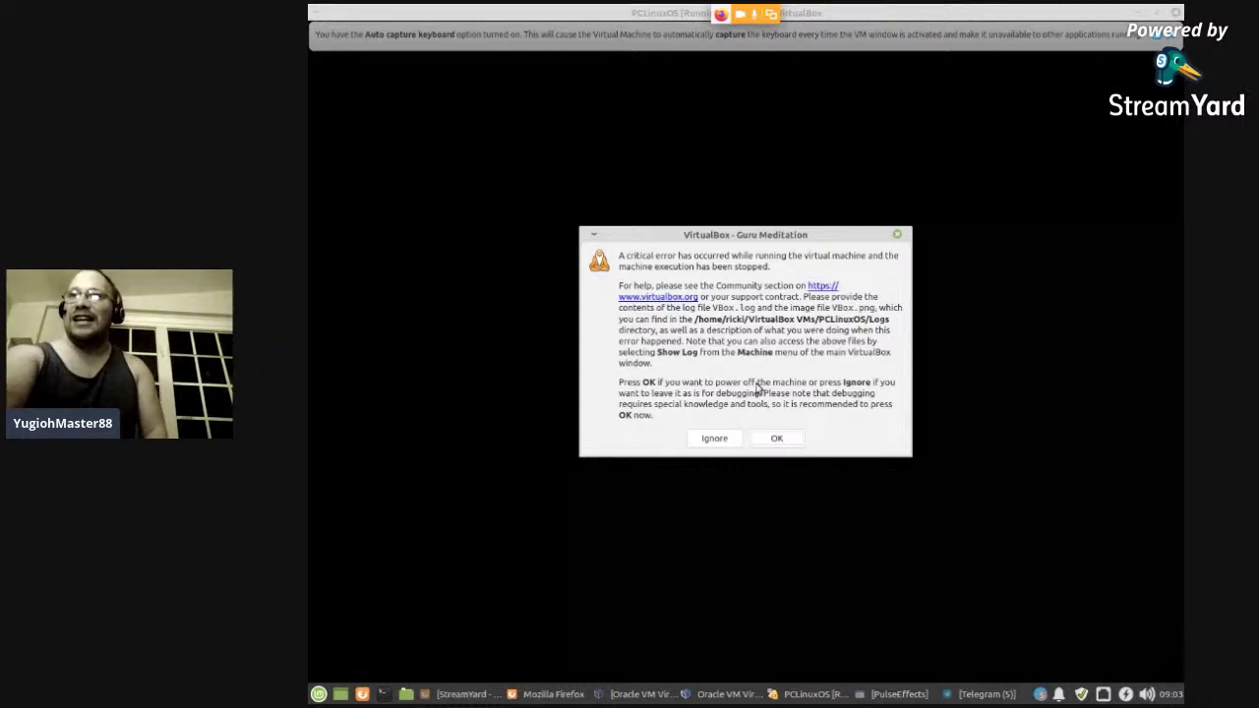
pyautogui.click(551, 694)
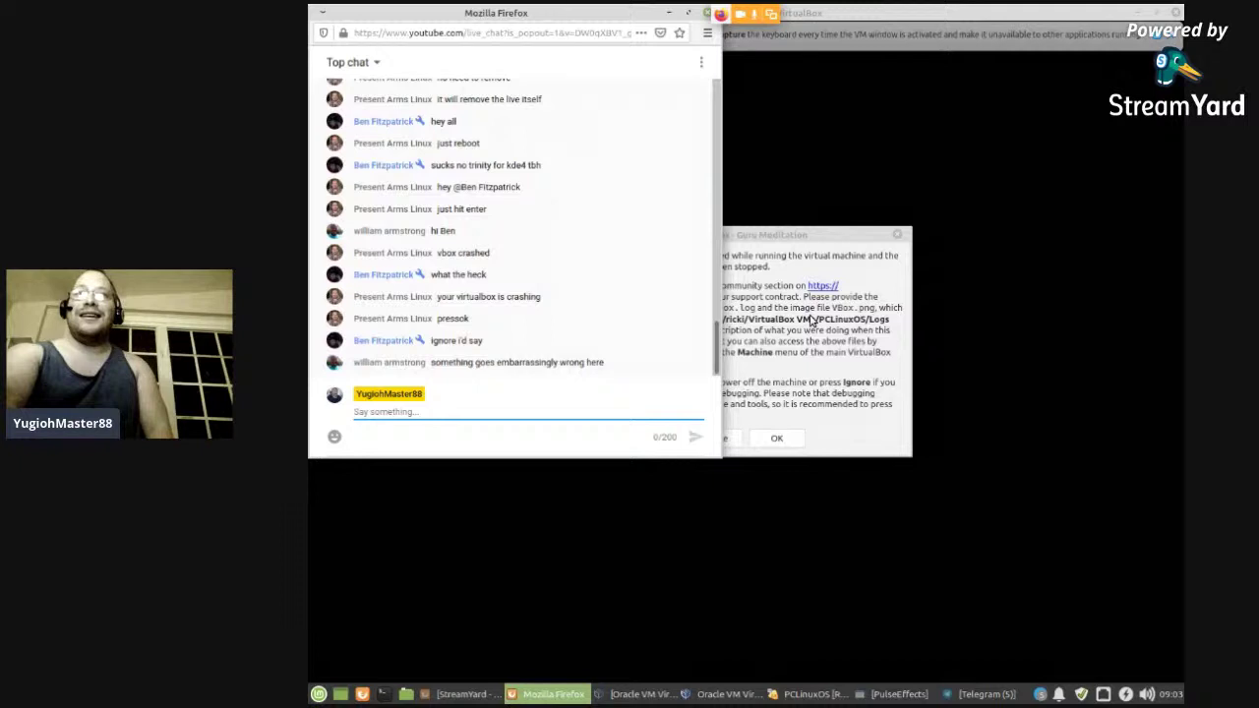
pyautogui.click(813, 321)
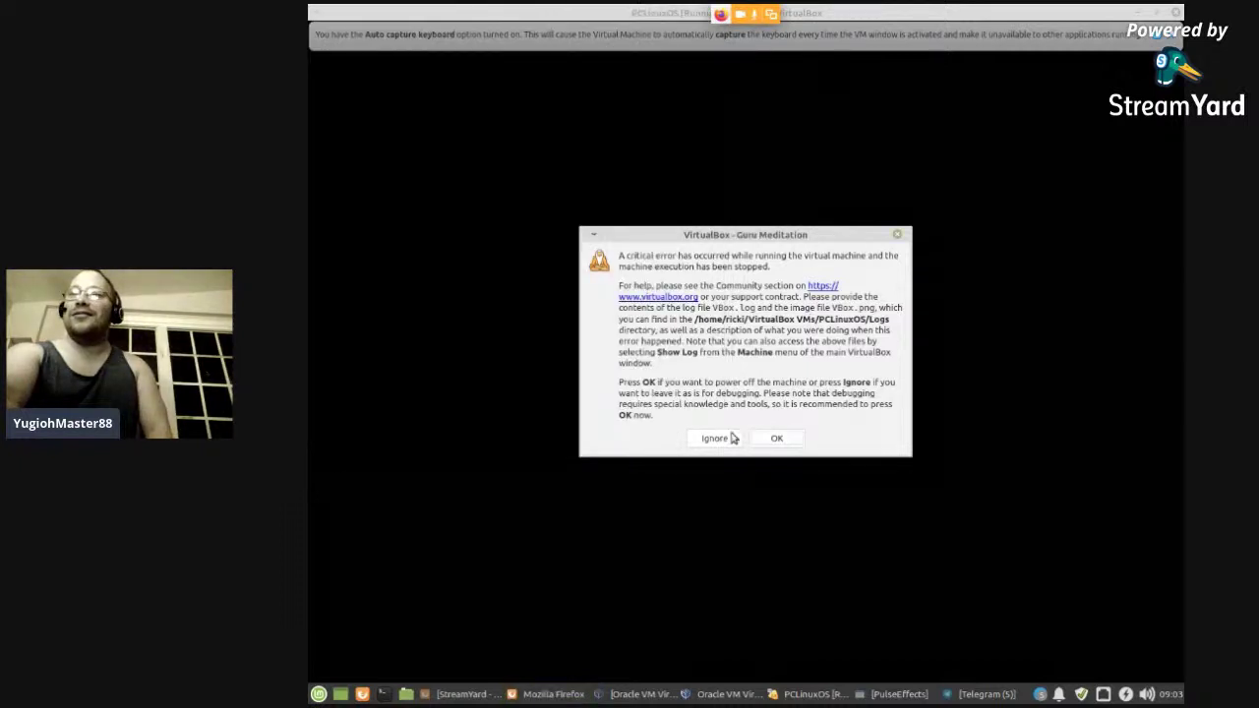
pyautogui.click(716, 439)
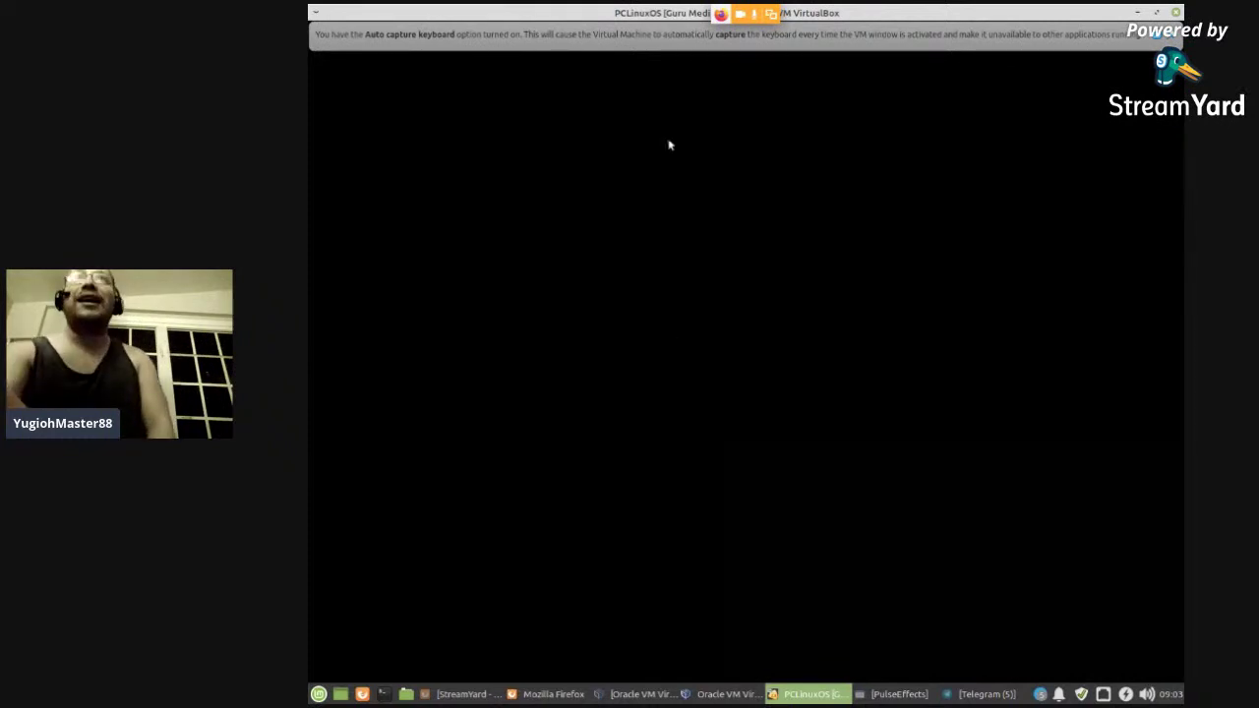
# - Dismiss the auto-capture notice and window menu, then close the crashed PCLinuxOS VM window
pyautogui.click(1166, 35)
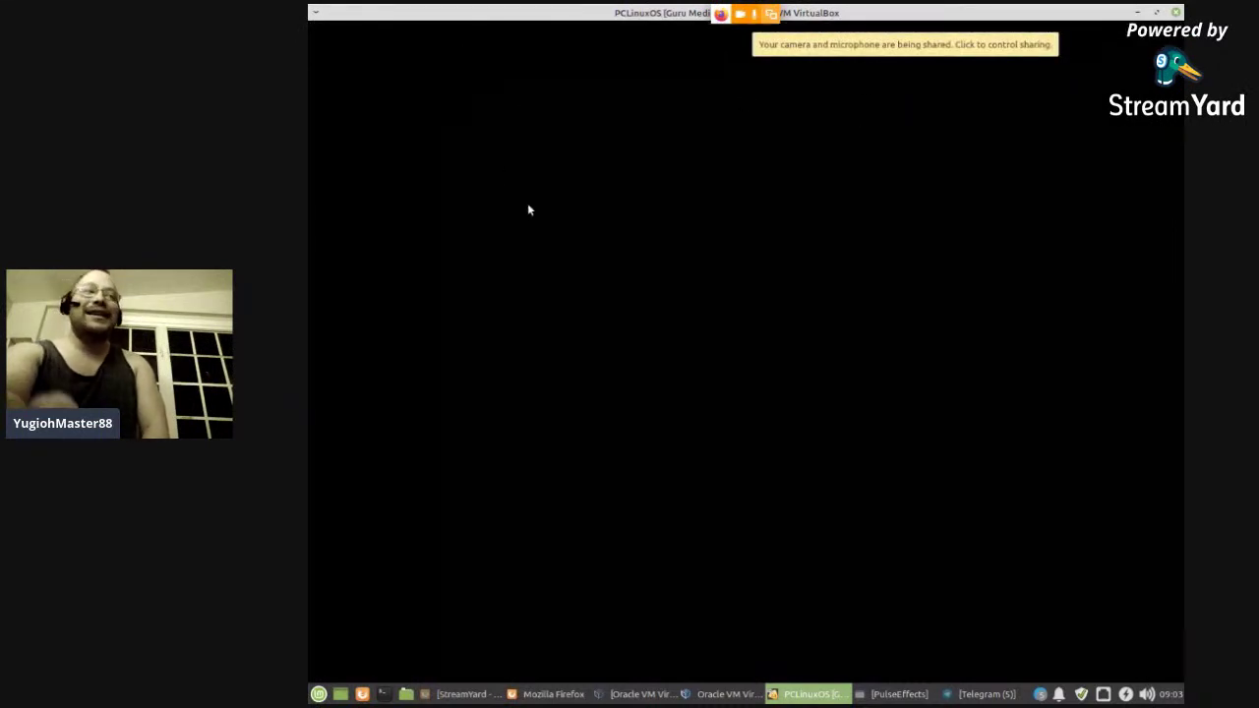
pyautogui.click(317, 11)
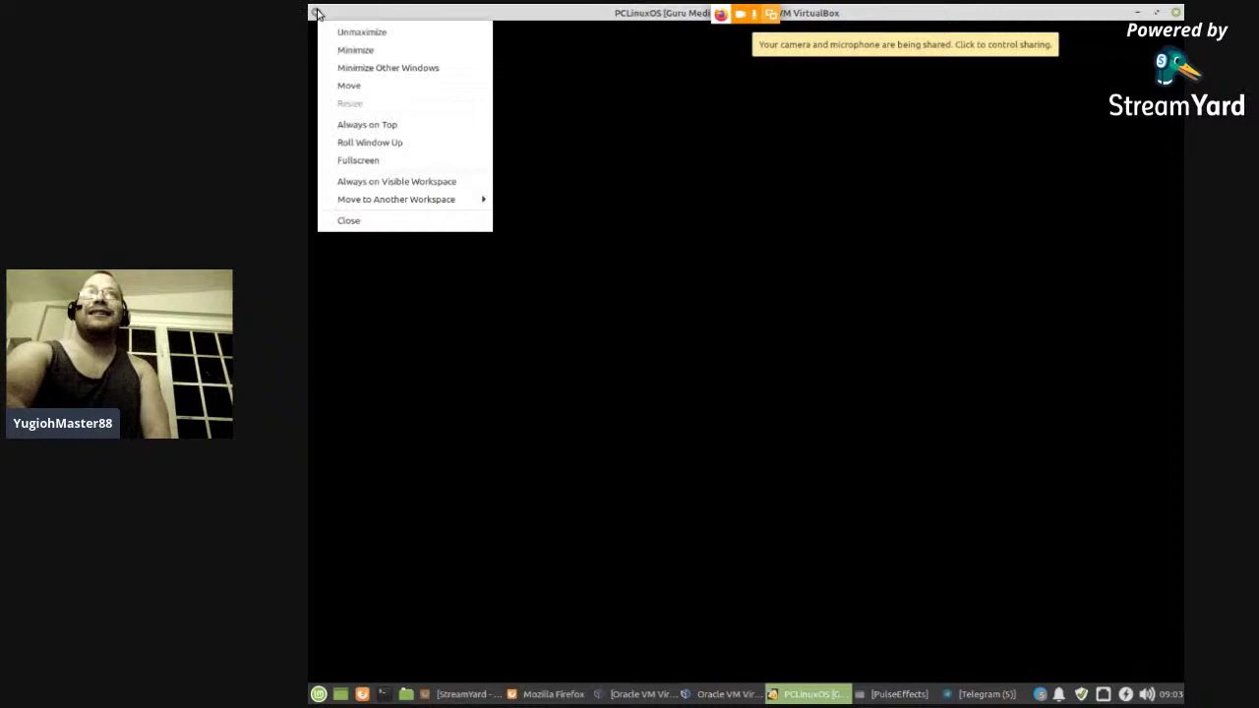
pyautogui.click(701, 92)
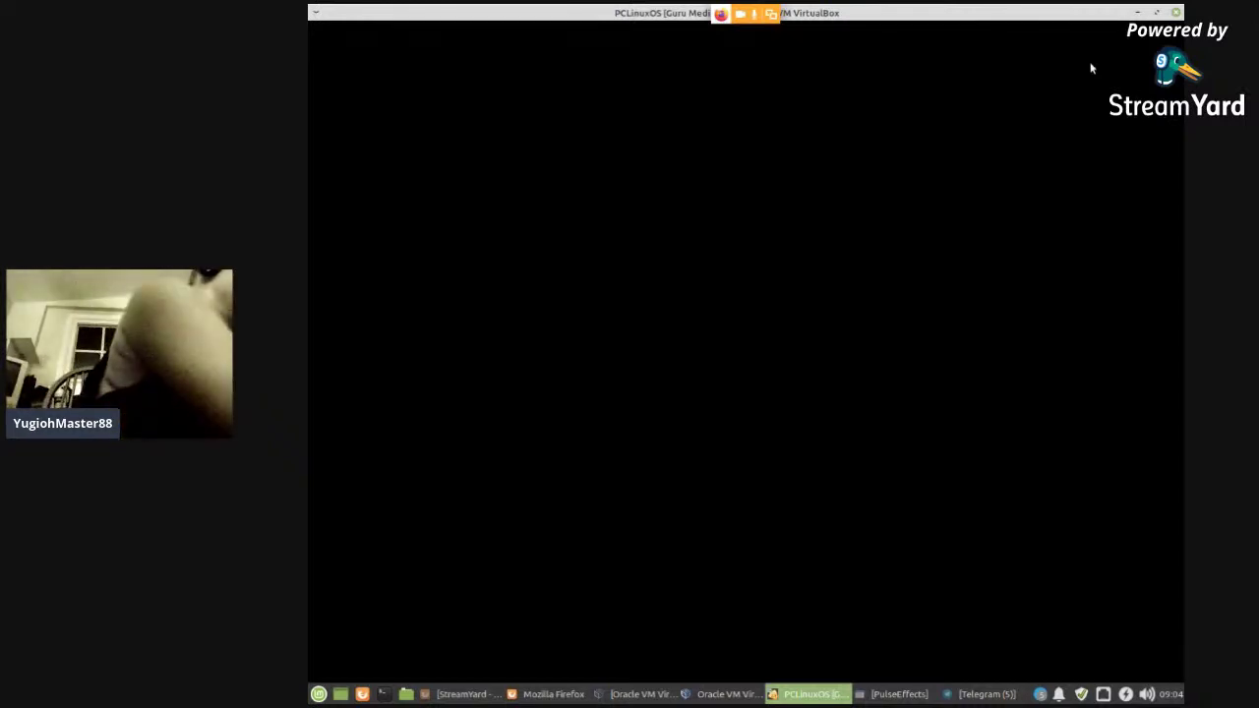
pyautogui.click(1176, 13)
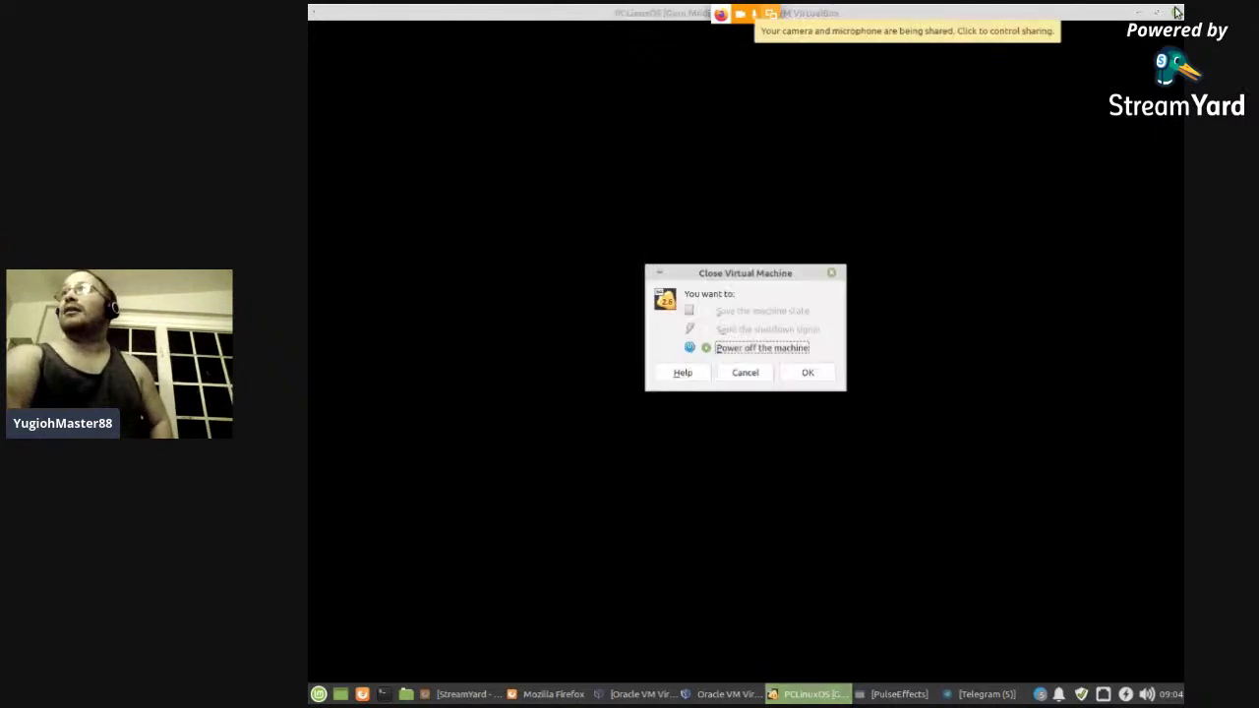
# - Confirm Power off the machine in the Close Virtual Machine dialog
pyautogui.click(793, 379)
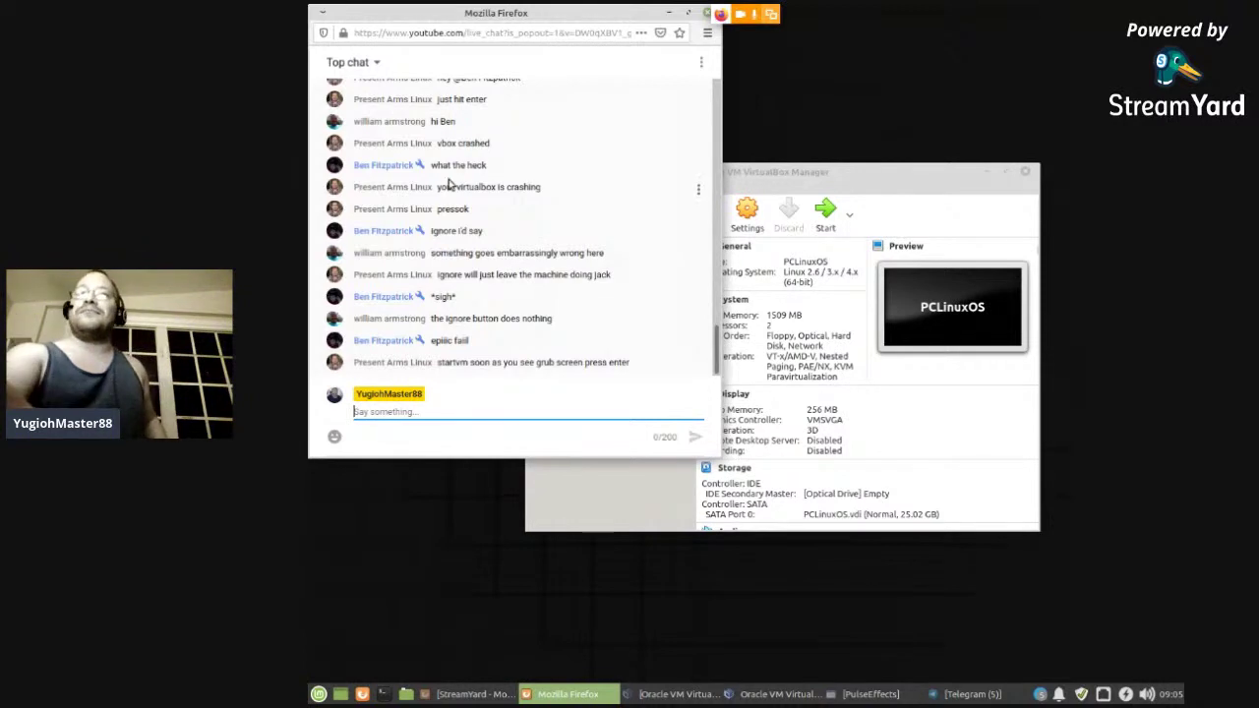
# - Bring the Manager forward and start PCLinuxOS again, accepting the switch to scaled mode
pyautogui.click(846, 179)
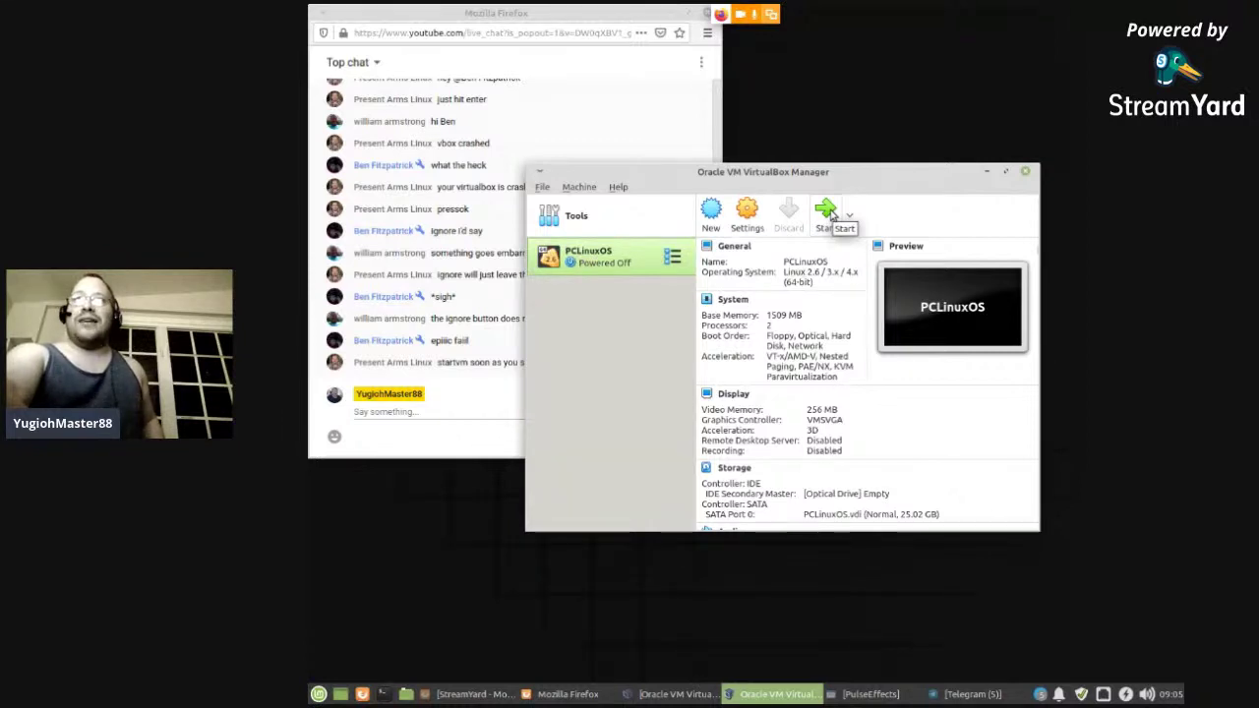
pyautogui.click(831, 214)
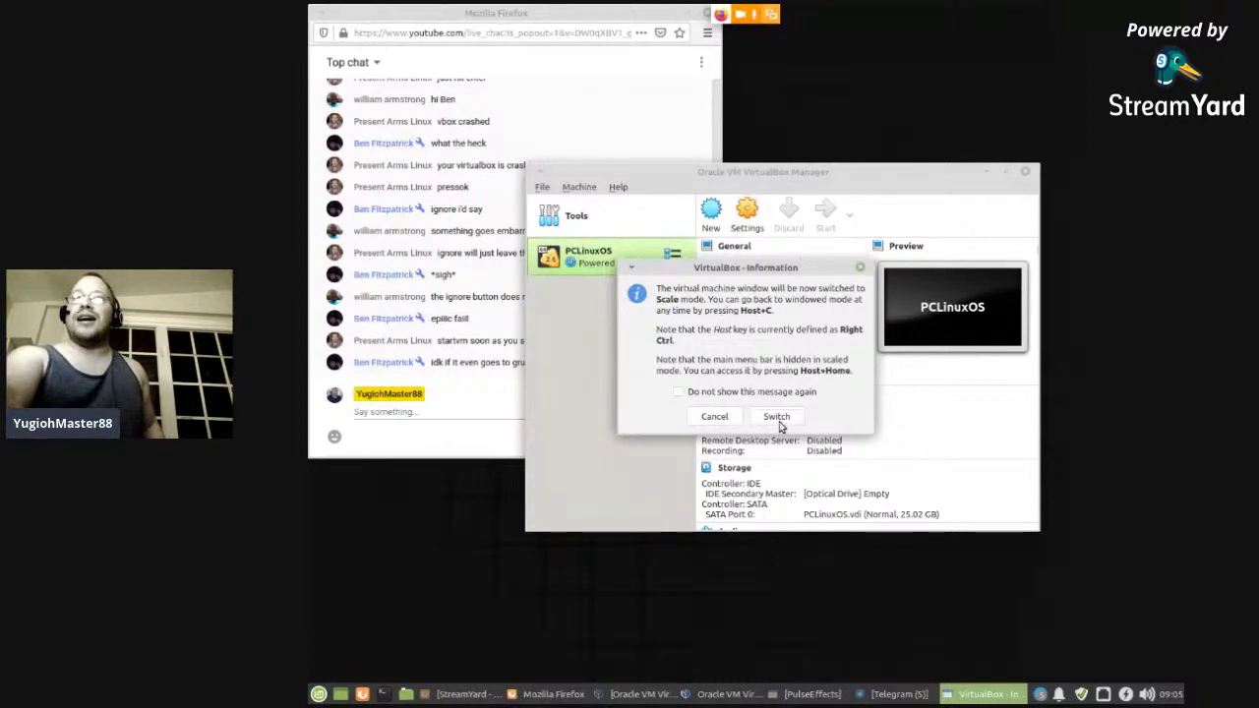
pyautogui.click(777, 417)
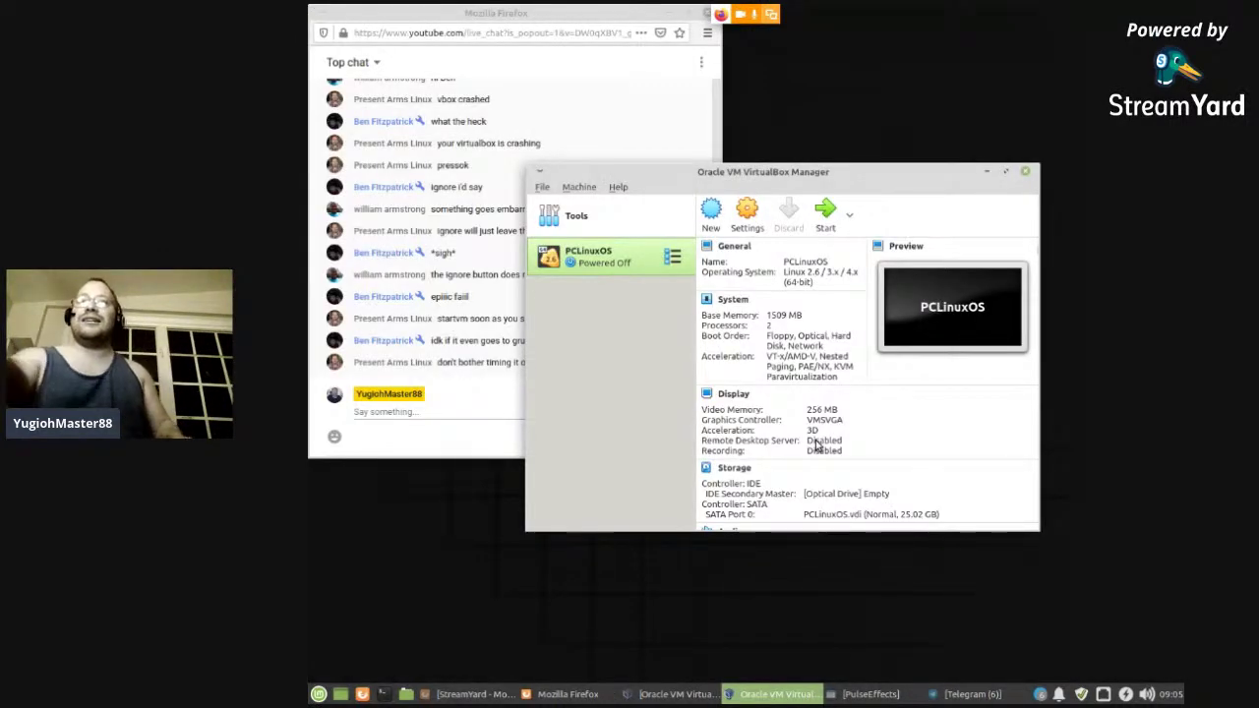
# - Switch back and forth between the Firefox live chat and the VirtualBox Manager, ending on the Manager
pyautogui.click(501, 403)
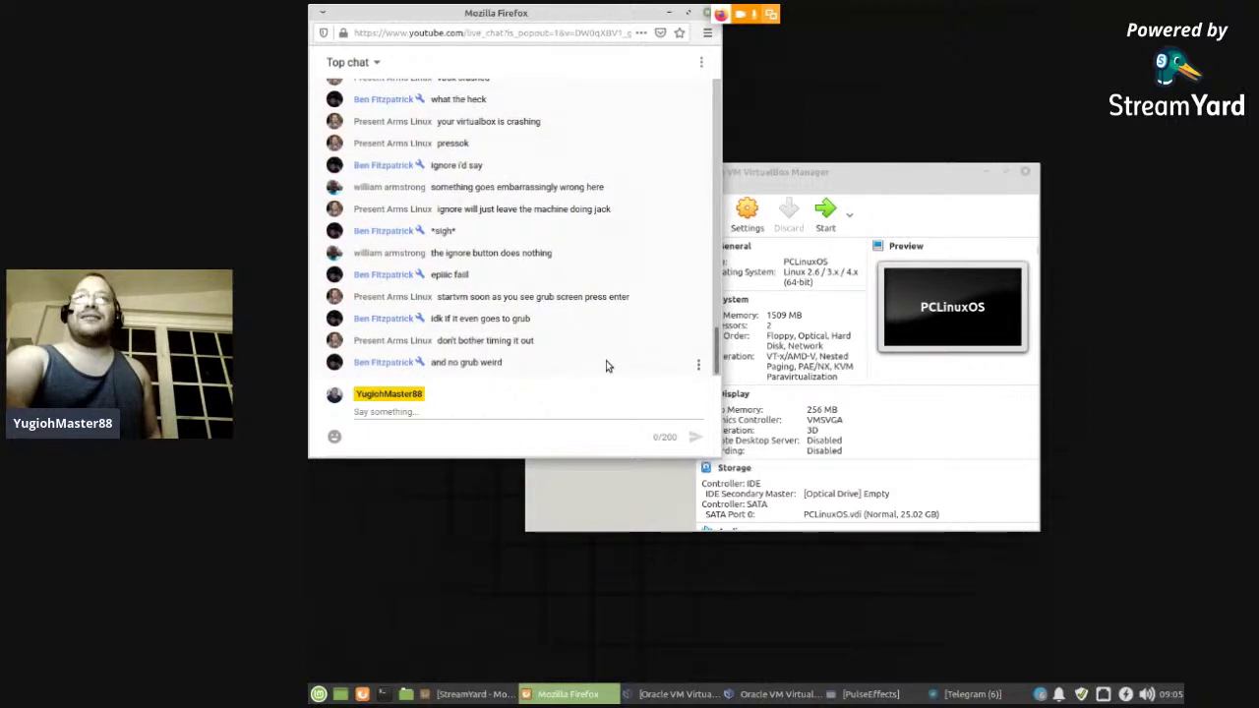
pyautogui.click(831, 180)
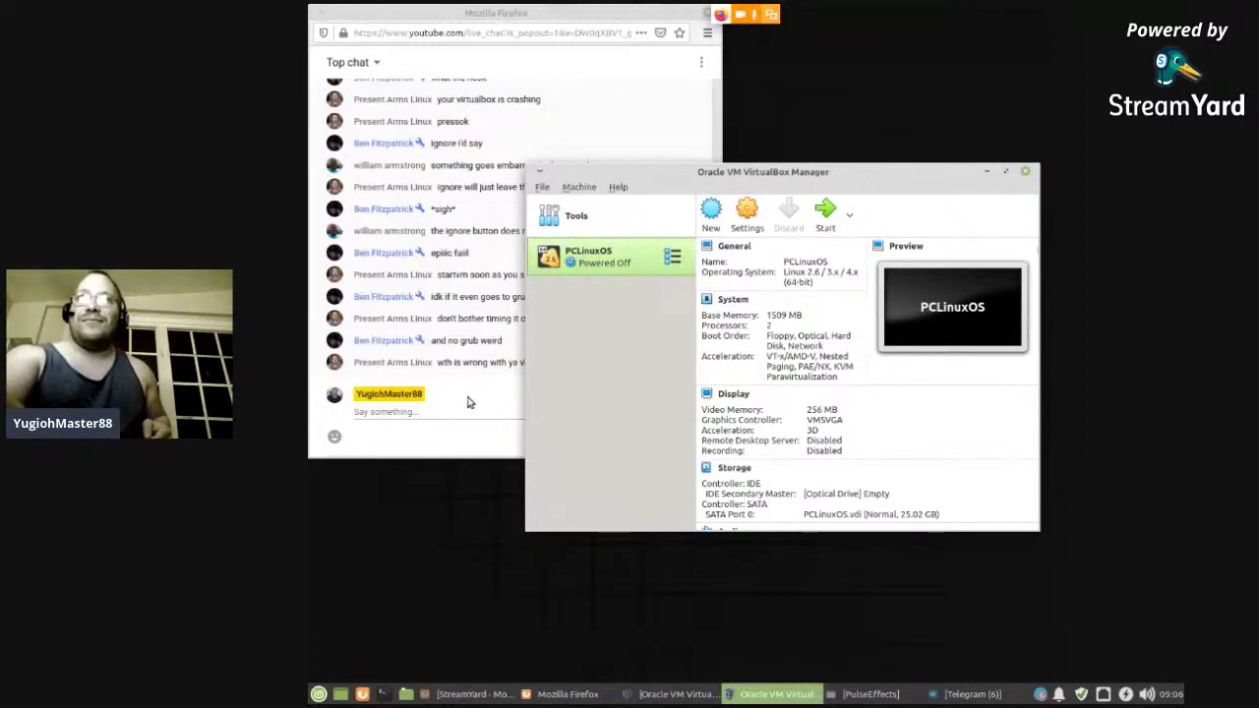
pyautogui.click(470, 403)
pyautogui.click(837, 183)
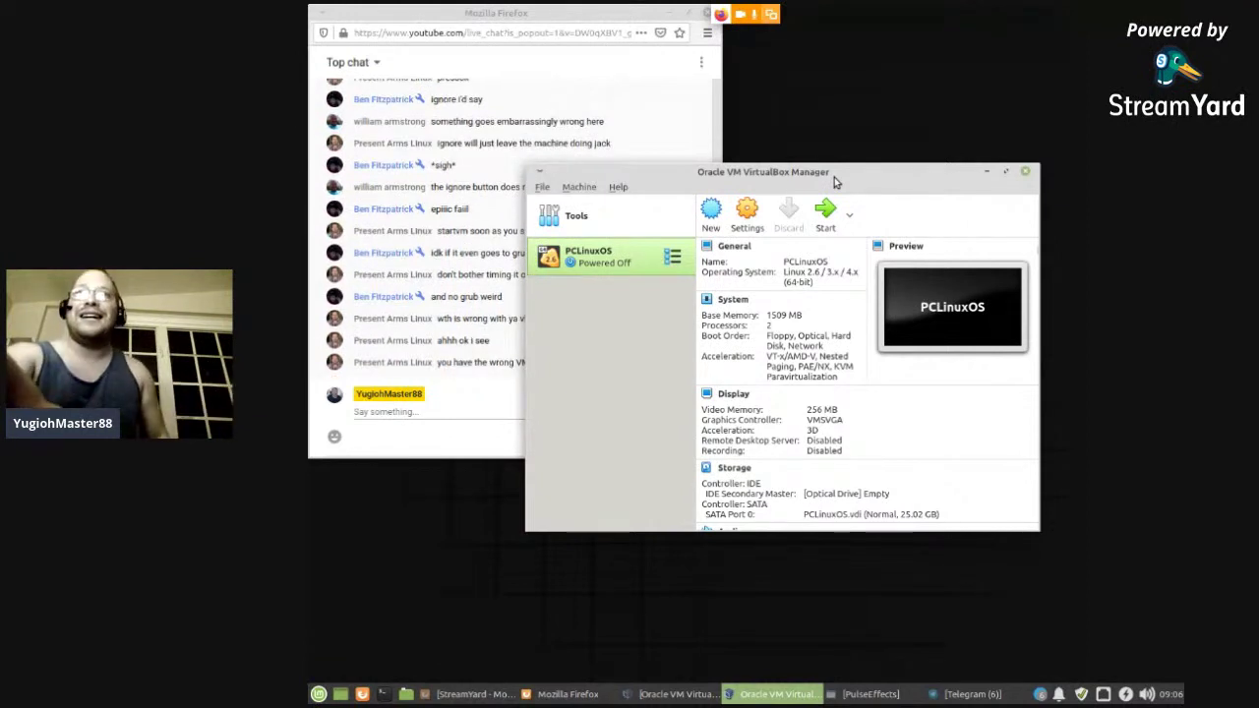
pyautogui.click(490, 389)
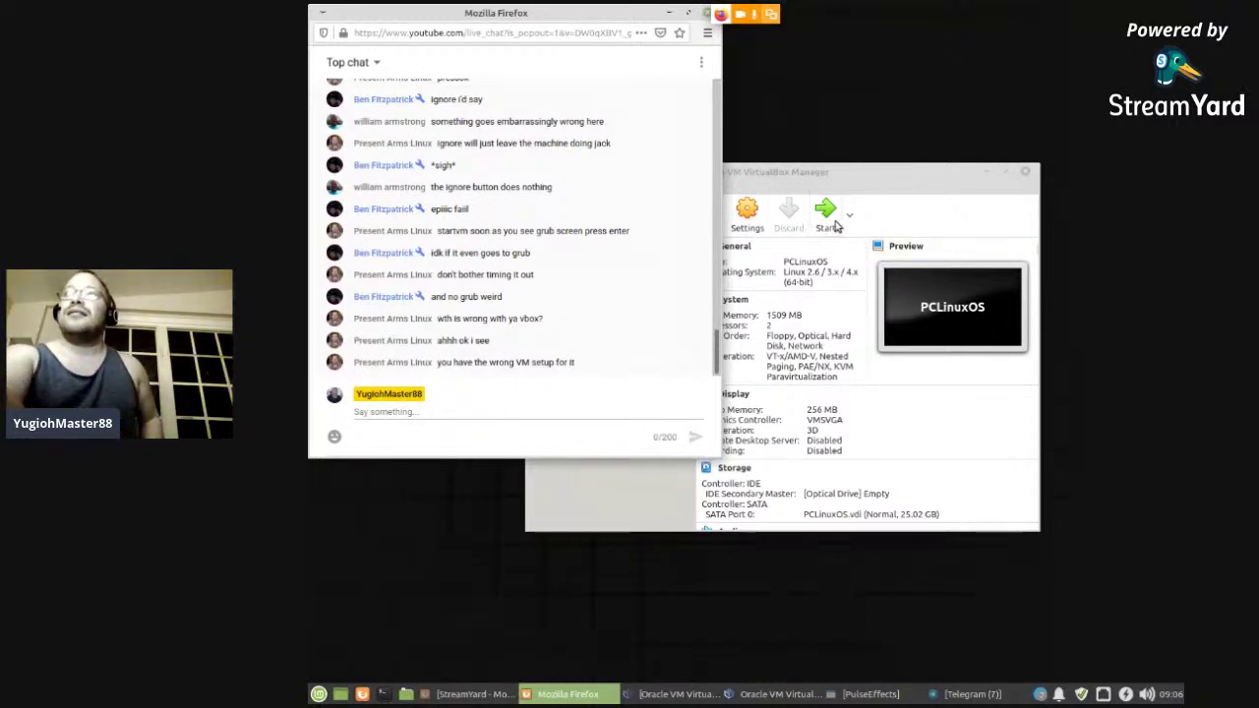
pyautogui.click(901, 228)
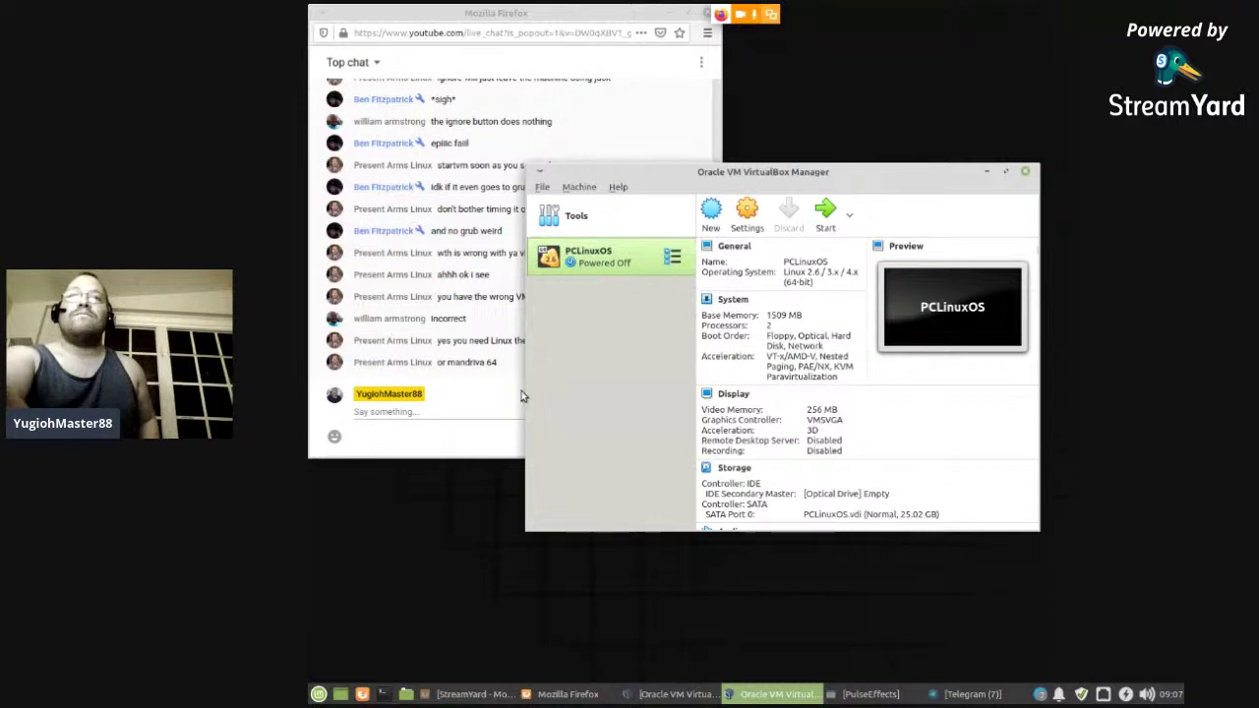
pyautogui.click(475, 411)
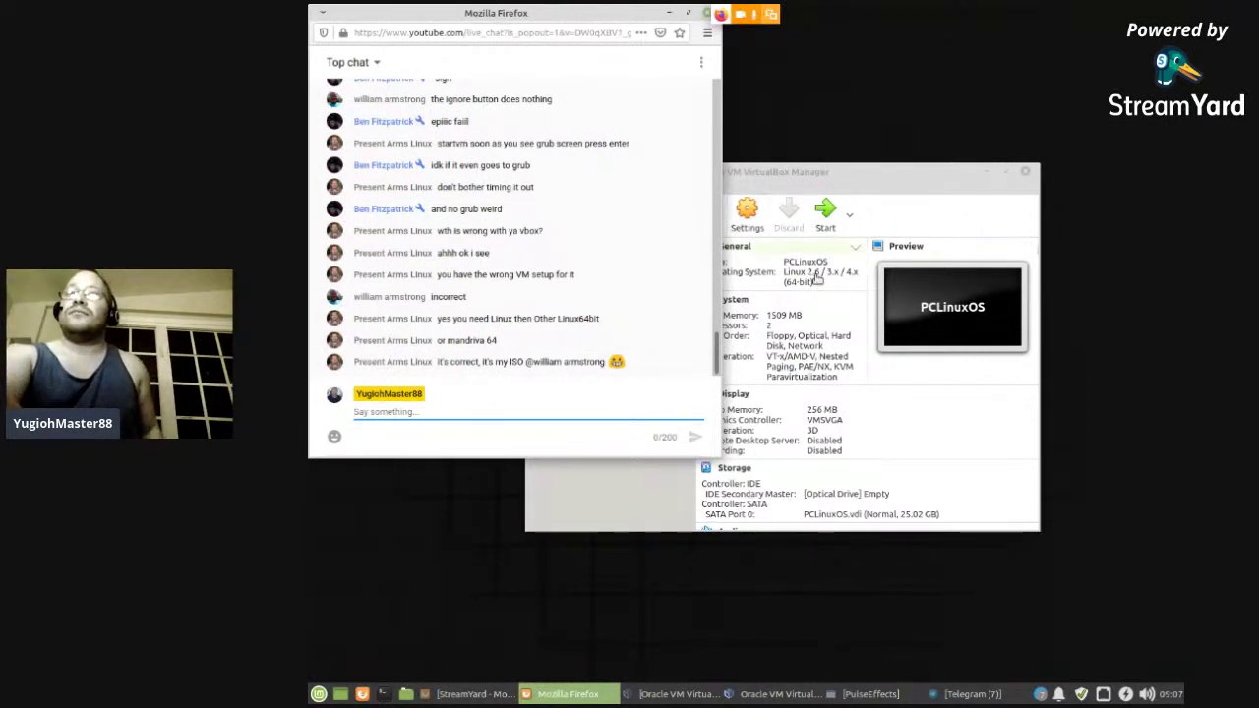
pyautogui.click(608, 512)
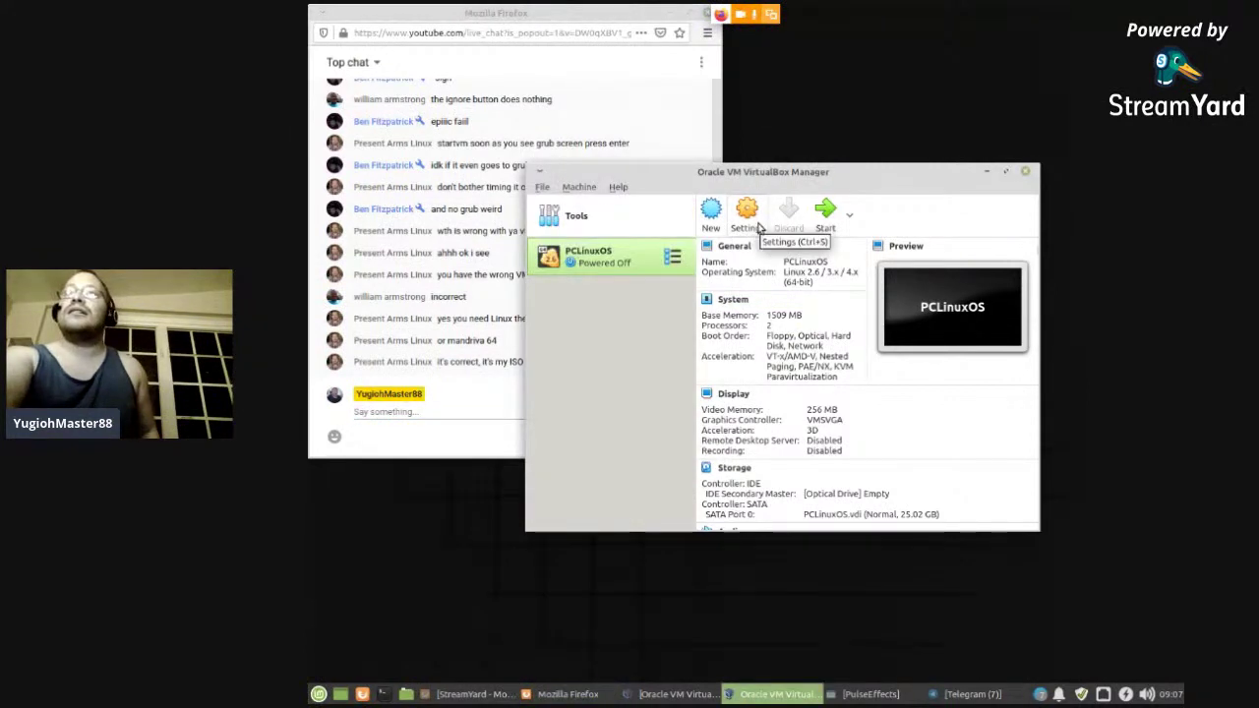
# - Remove PCLinuxOS with Delete all files, then launch the New virtual machine wizard
pyautogui.rightClick(597, 262)
pyautogui.click(621, 337)
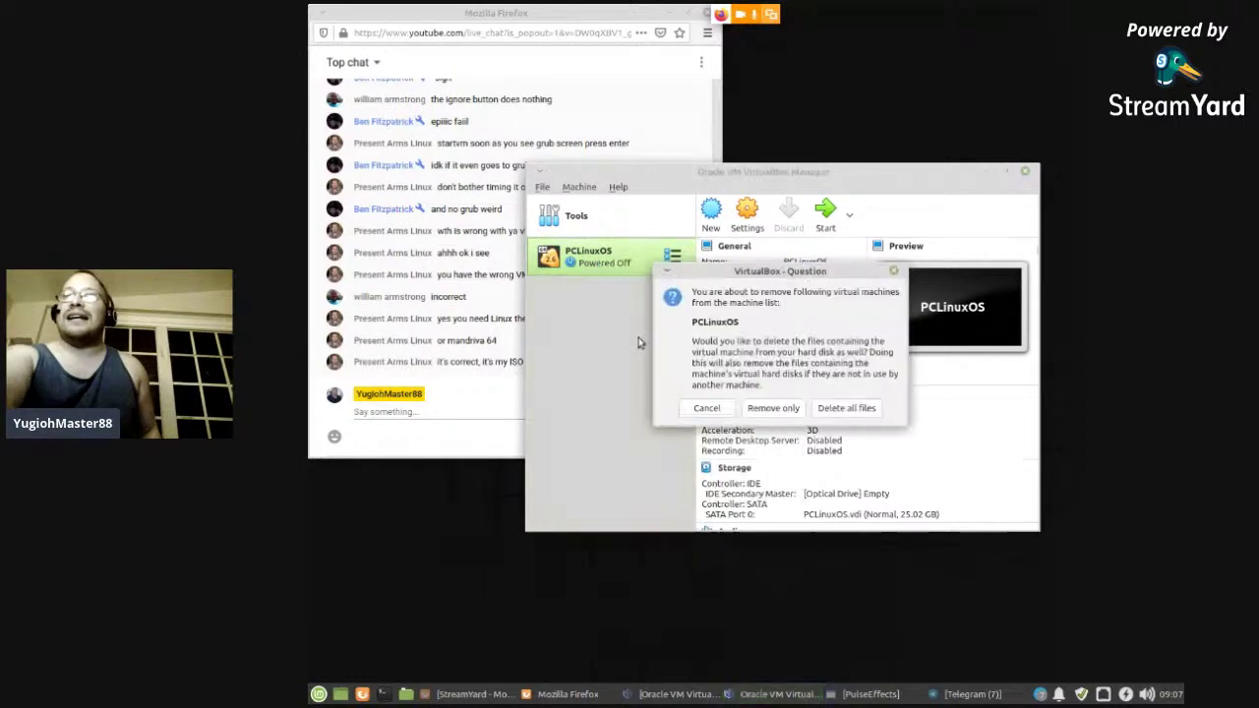
pyautogui.click(827, 413)
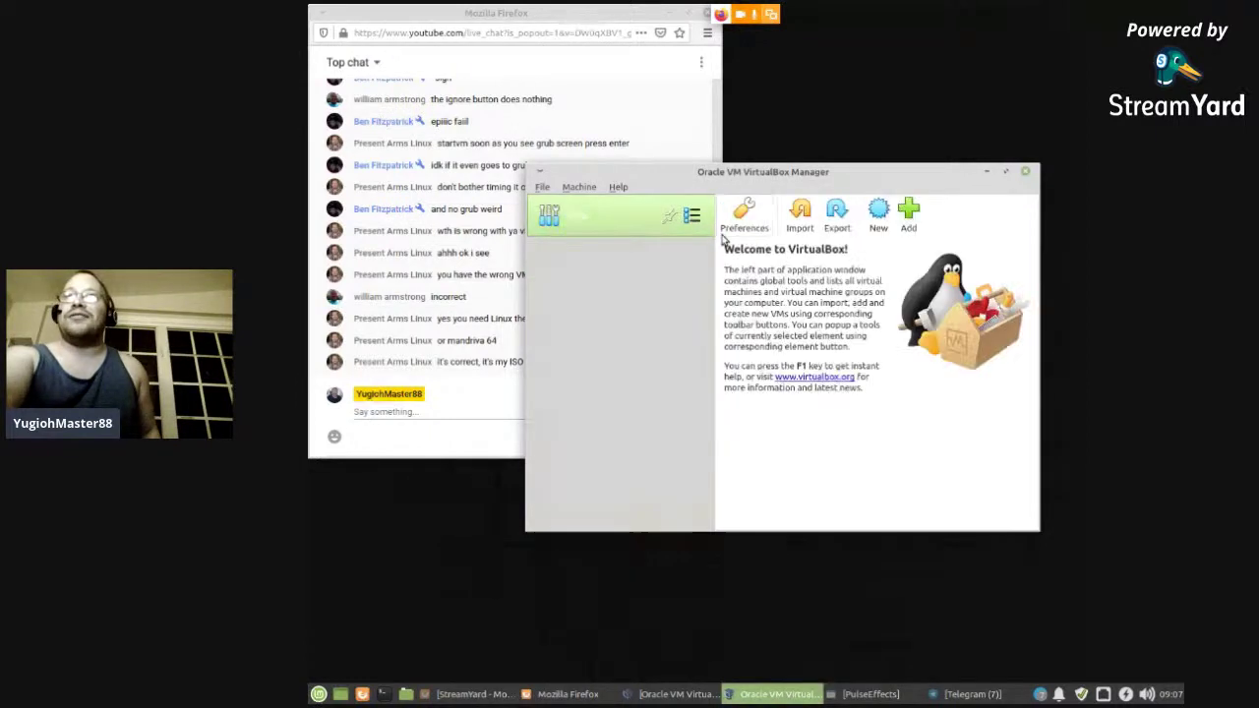
pyautogui.click(878, 219)
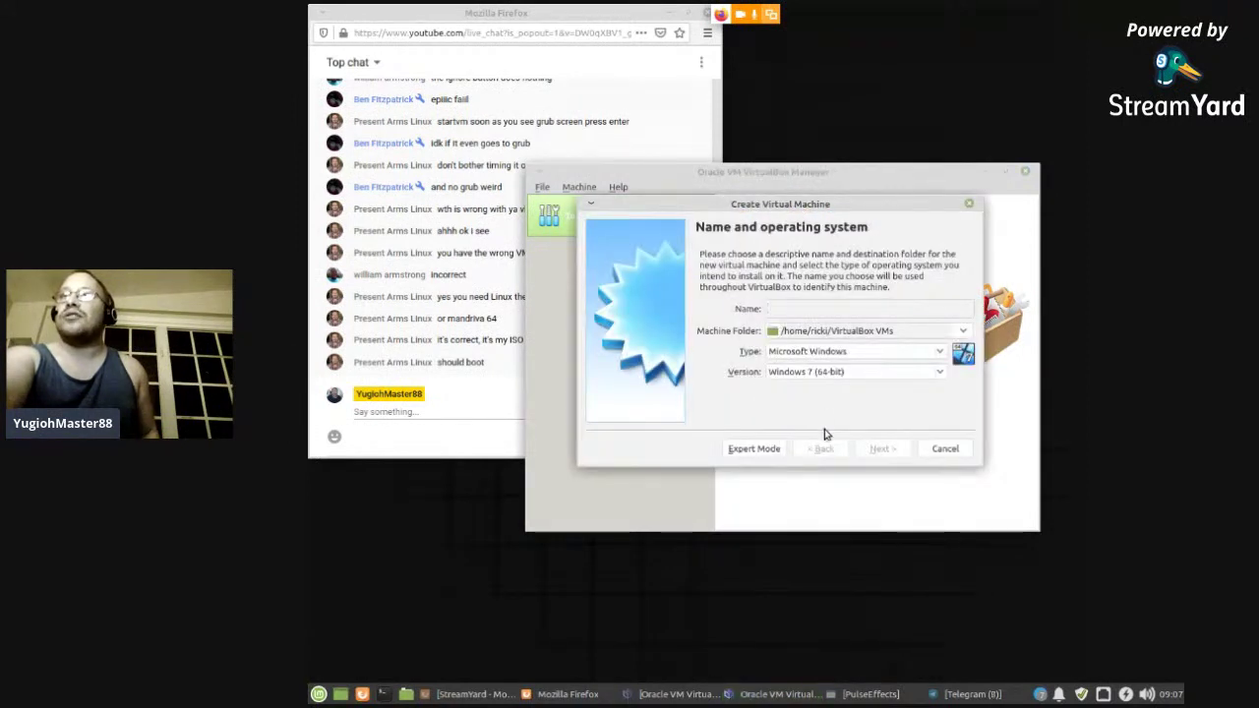
# - Name the new machine PCLinuxOS and set its version to Mandriva (64-bit)
pyautogui.write('P')
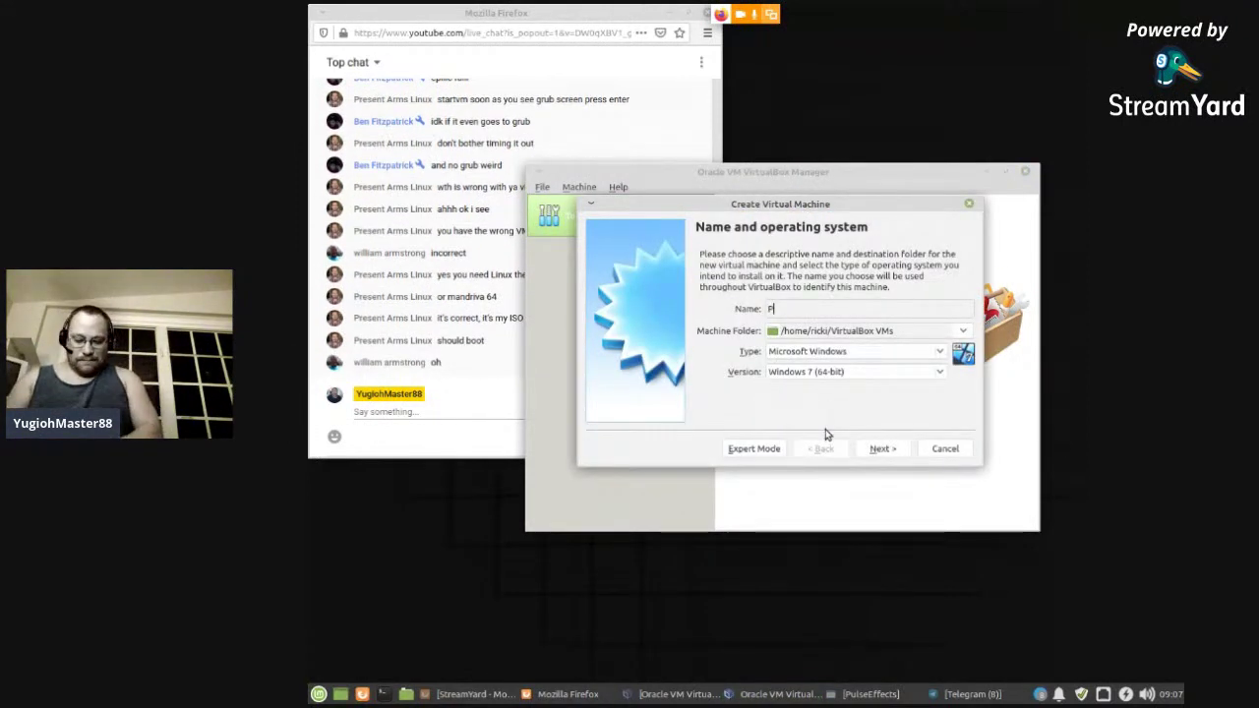
pyautogui.write('o')
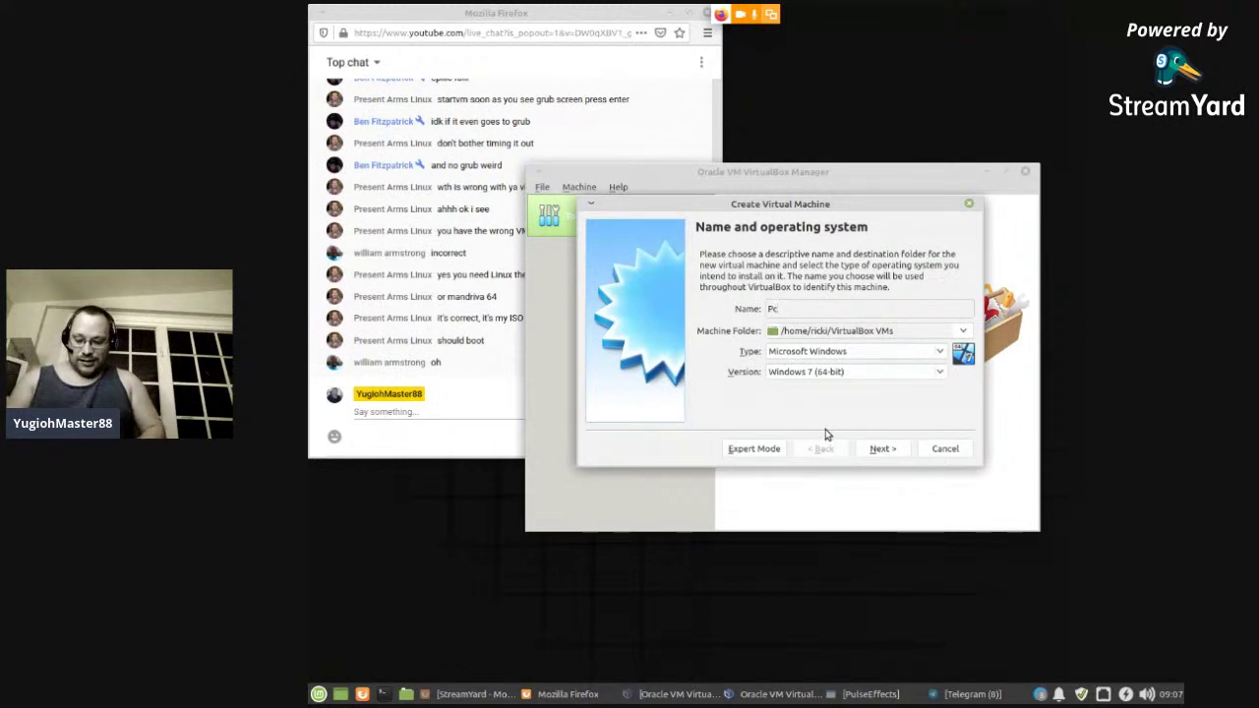
pyautogui.press('BackSpace')
pyautogui.write('CLinuxOS')
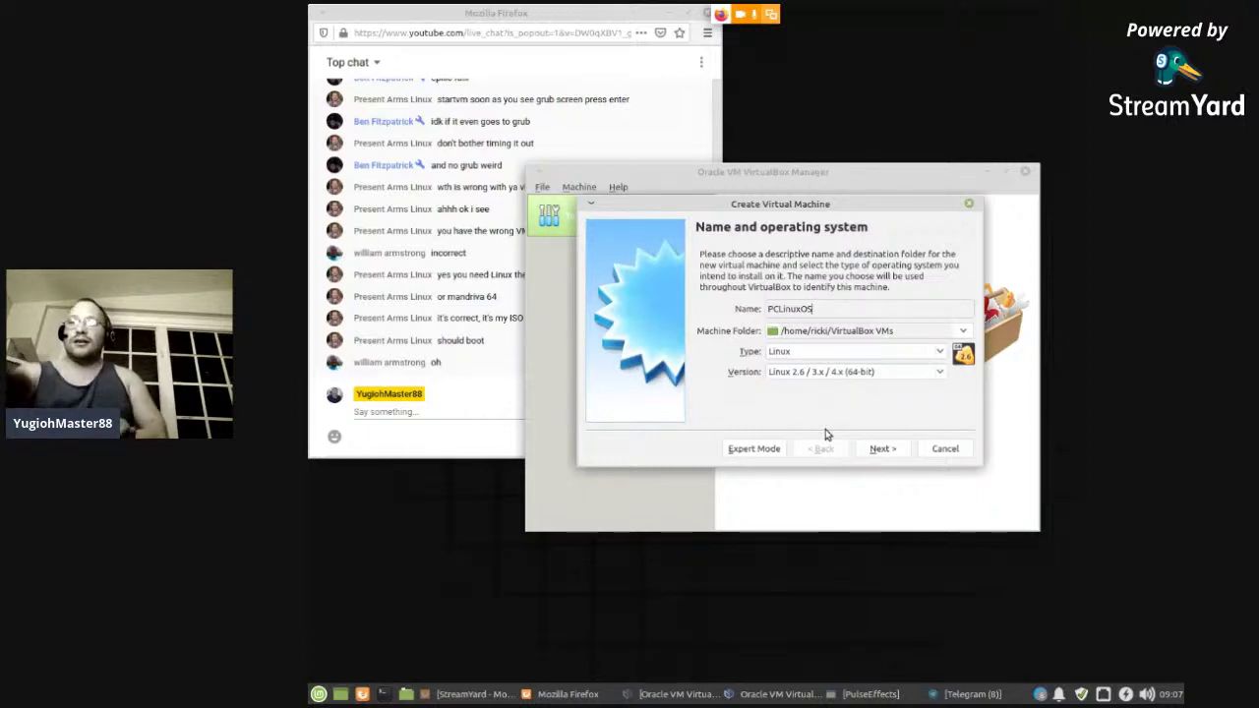
pyautogui.click(822, 372)
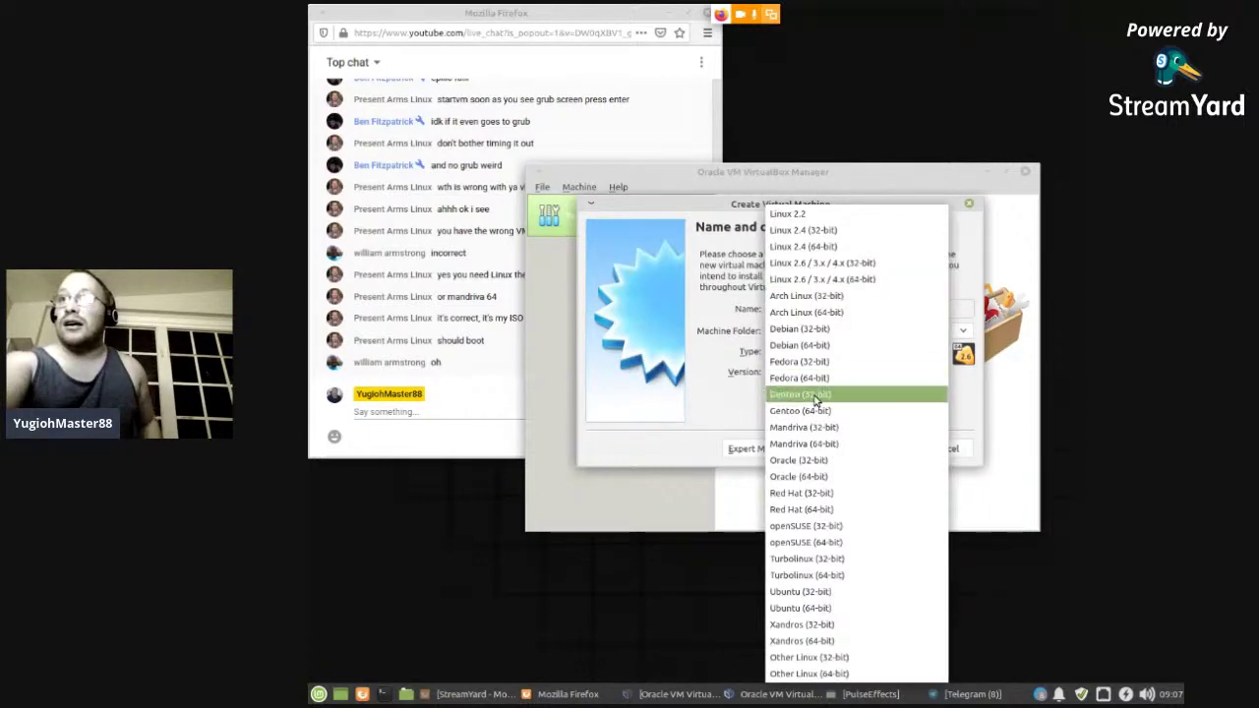
pyautogui.click(817, 444)
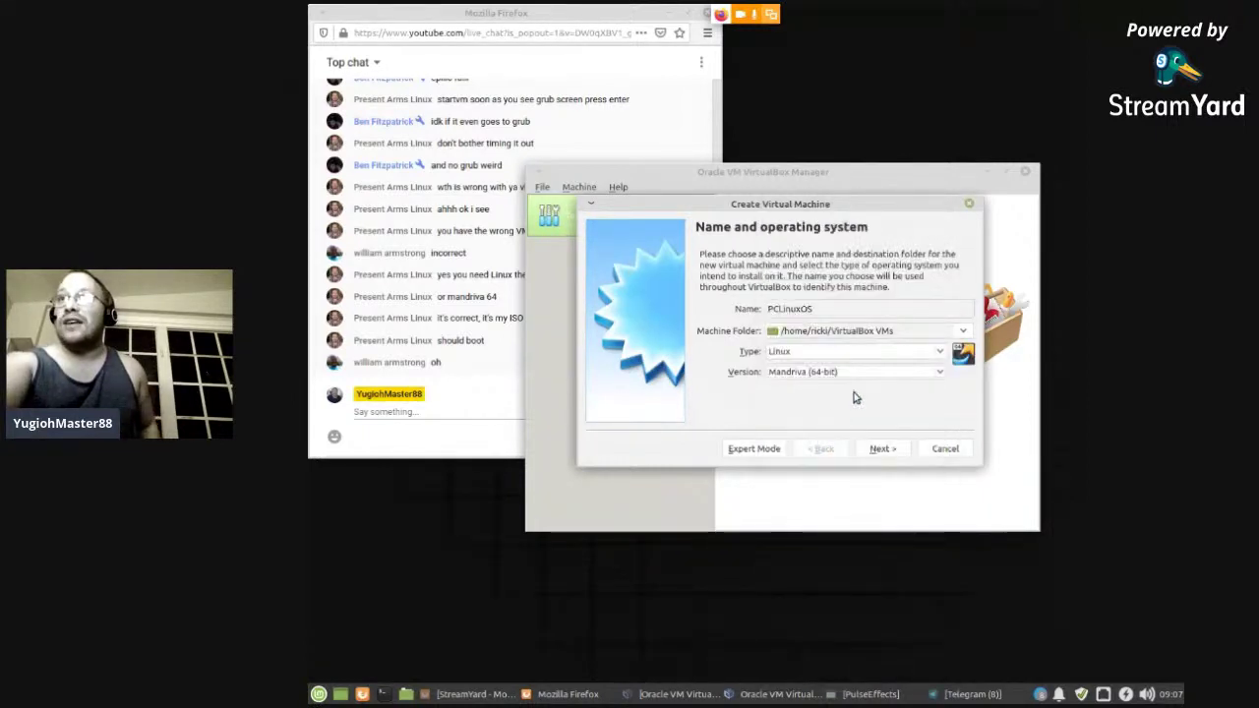
pyautogui.click(882, 449)
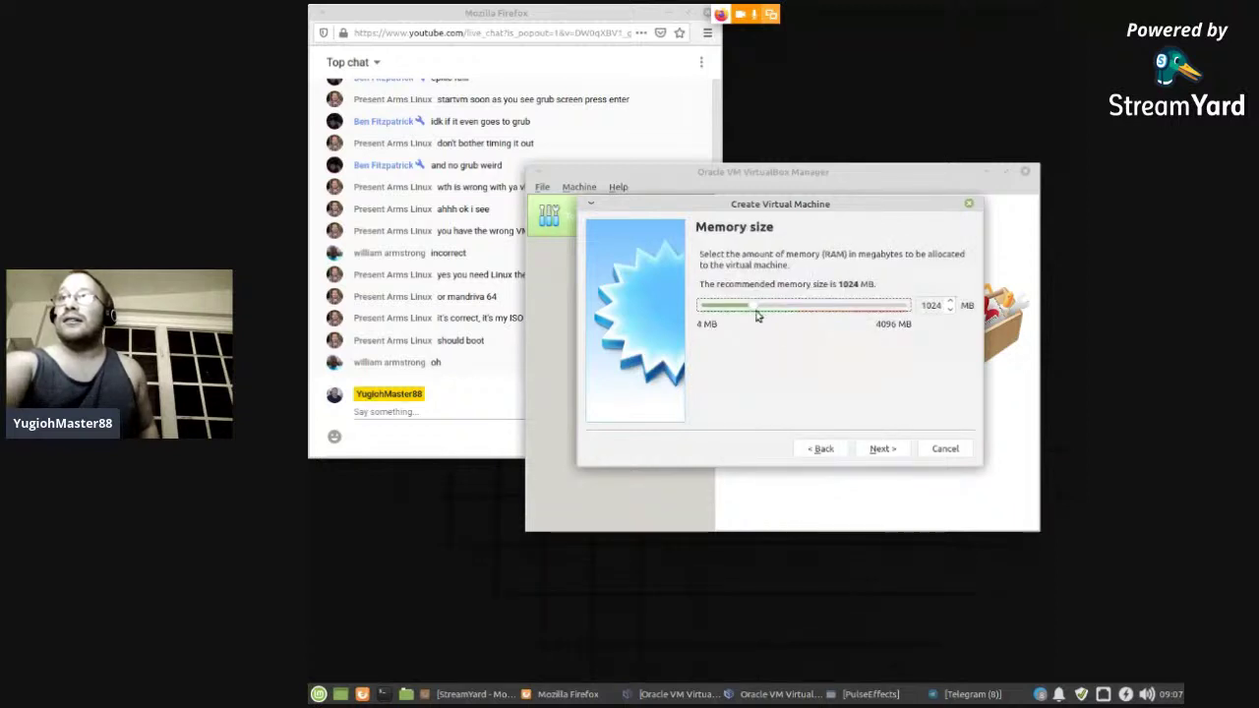
# - Give it 1509 MB memory and a new 15.56 GB VDI hard disk
pyautogui.moveTo(758, 311); pyautogui.dragTo(778, 307)
pyautogui.click(877, 450)
pyautogui.click(877, 450)
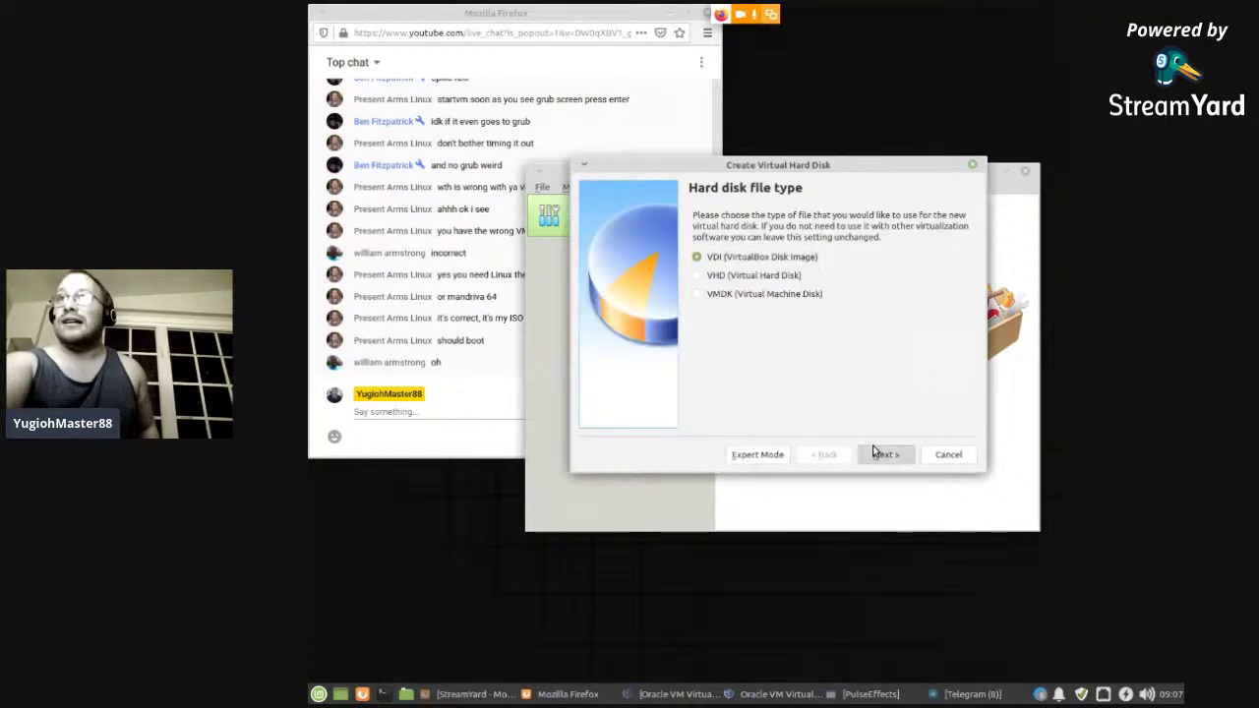
pyautogui.click(882, 453)
pyautogui.click(879, 455)
pyautogui.moveTo(819, 325); pyautogui.dragTo(831, 325)
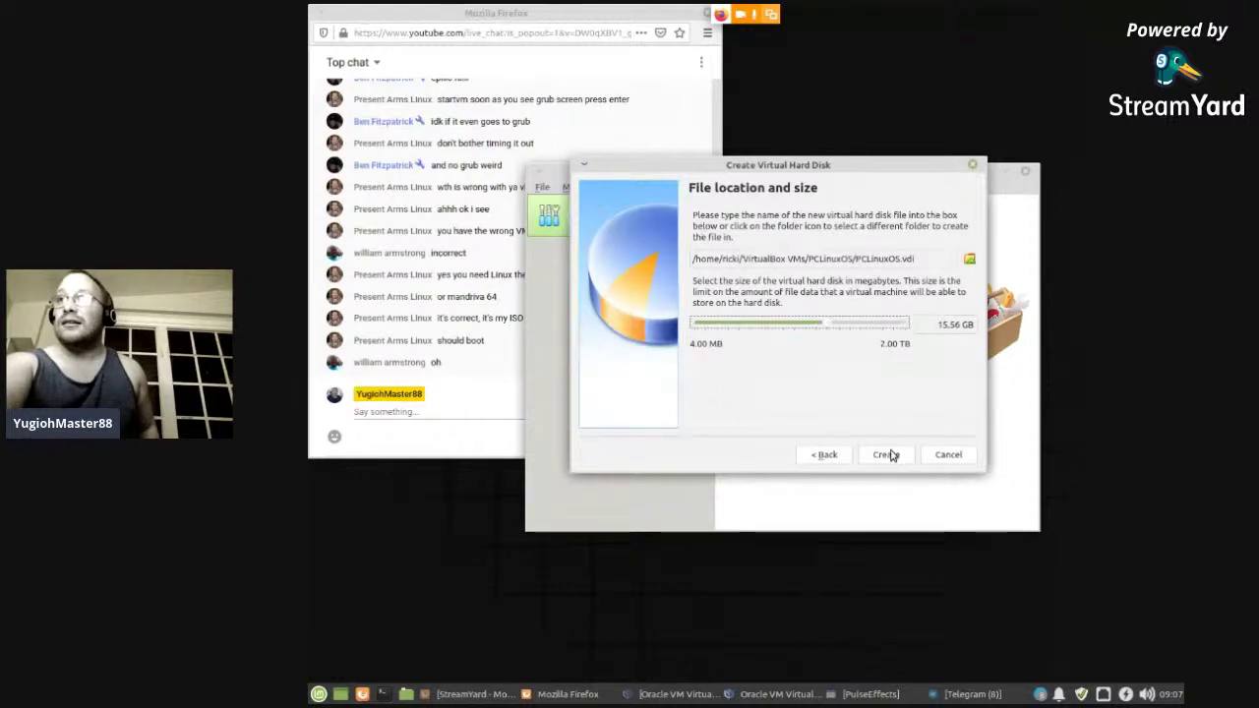
pyautogui.click(885, 455)
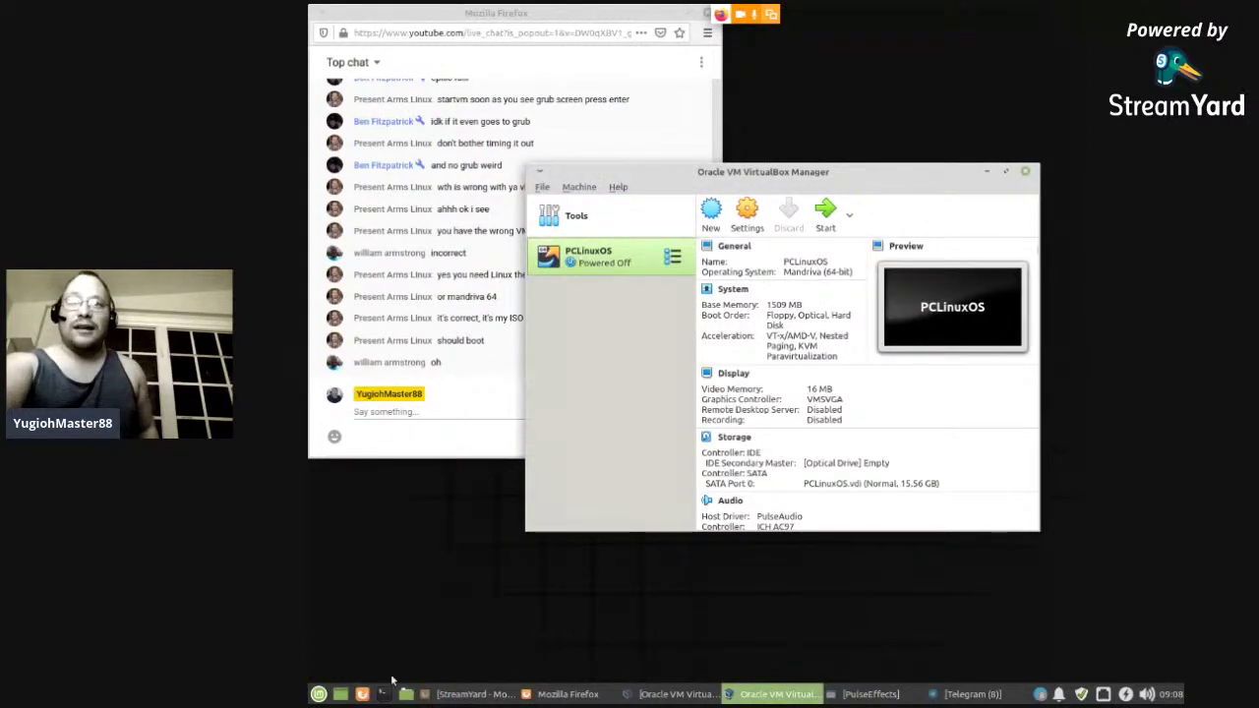
# - Run VBoxManage modifyvm PCLinuxOS --vram 256 in a terminal to set 256 MB video memory
pyautogui.click(383, 693)
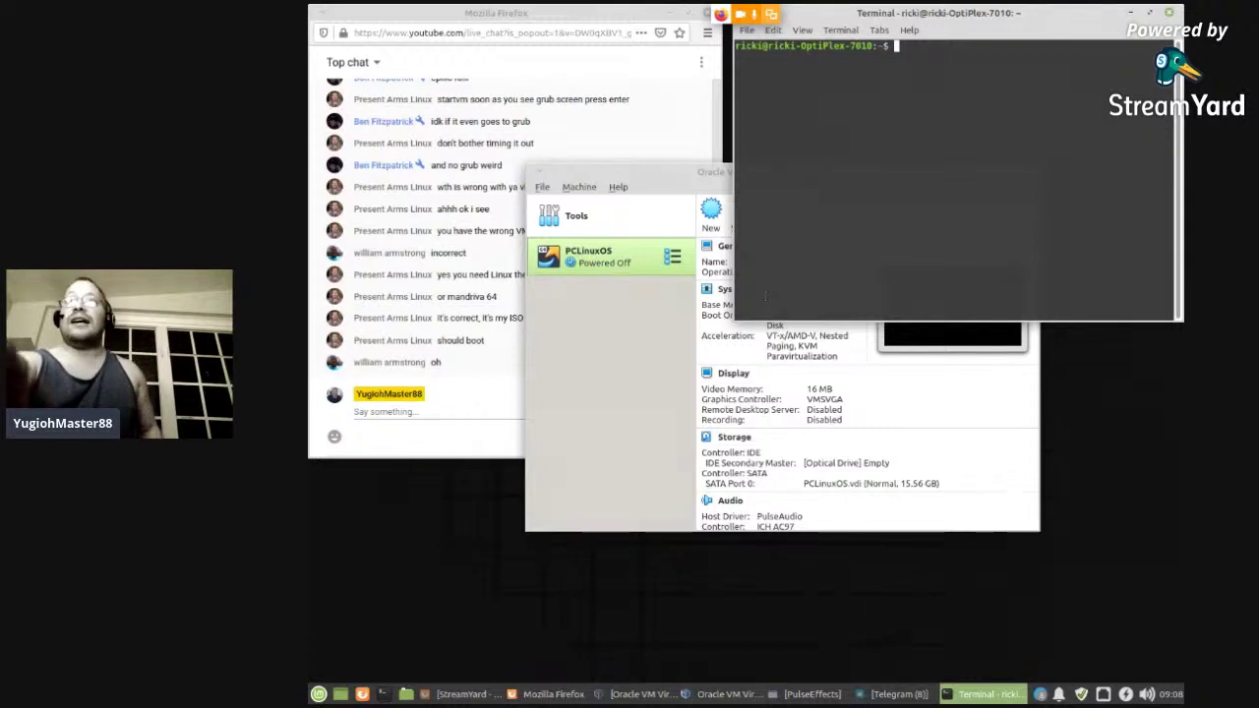
pyautogui.write('VBoxManage modifyvm PCLinuxOS --vram 256')
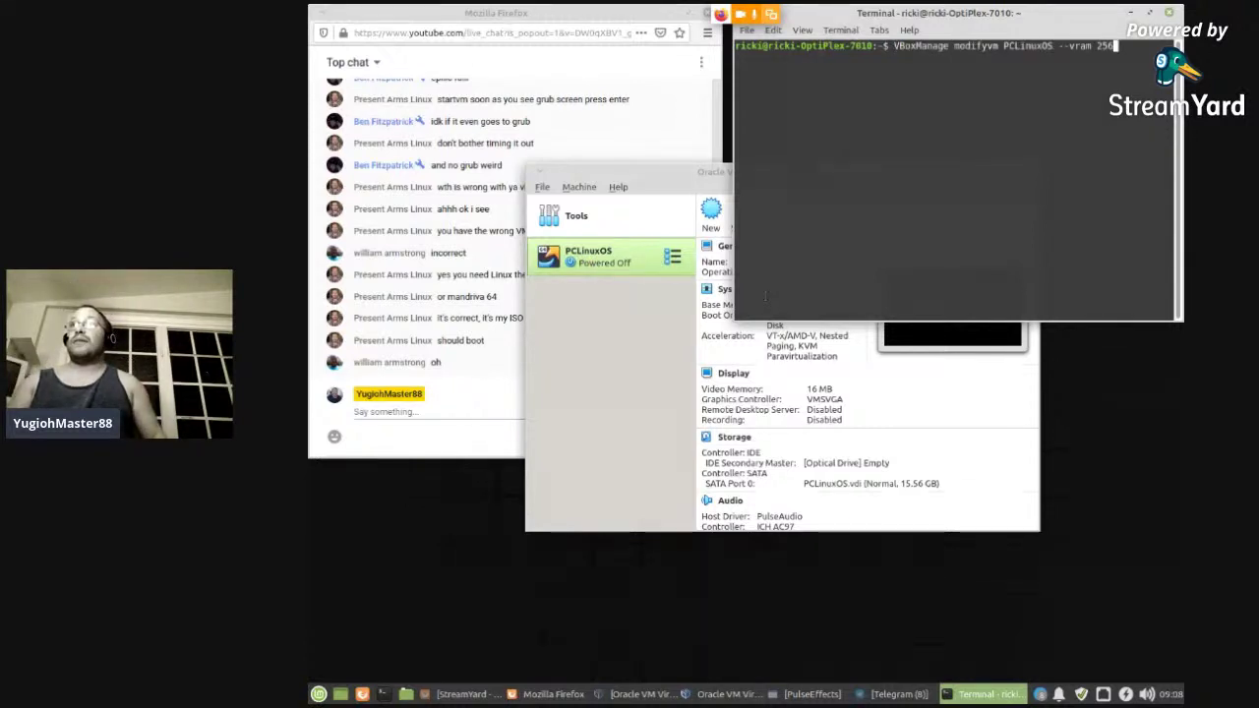
pyautogui.press('Return')
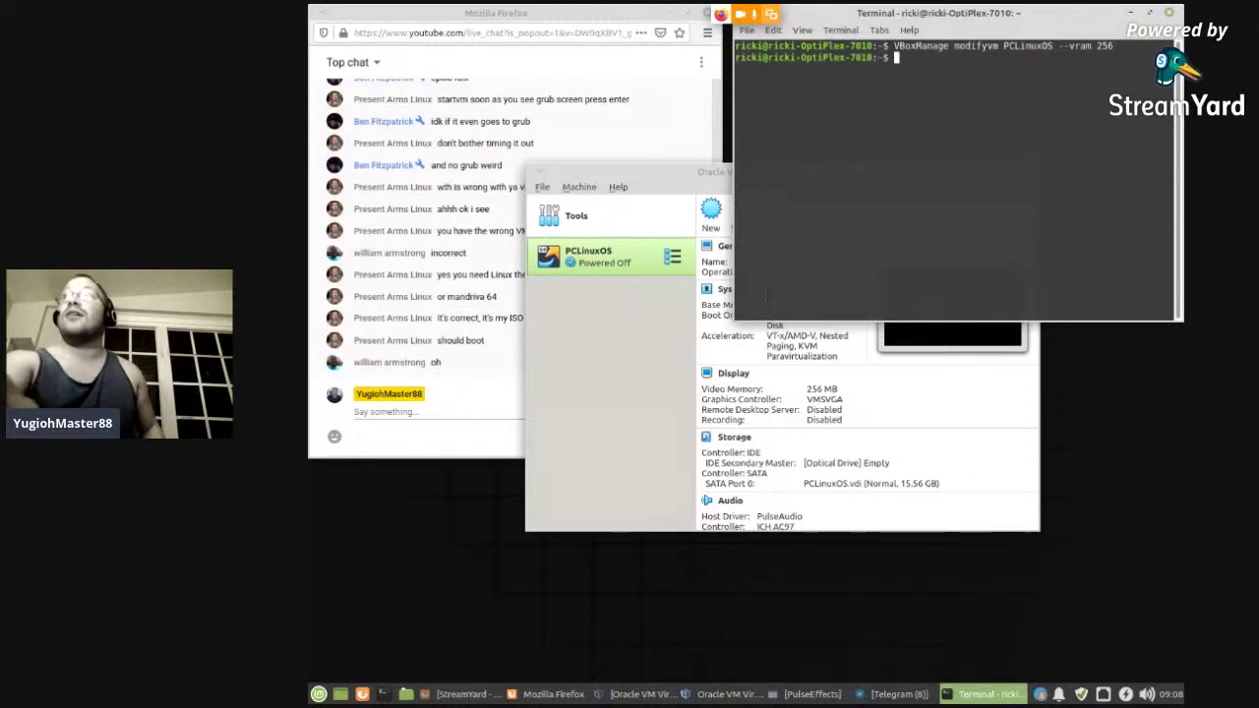
pyautogui.click(1170, 13)
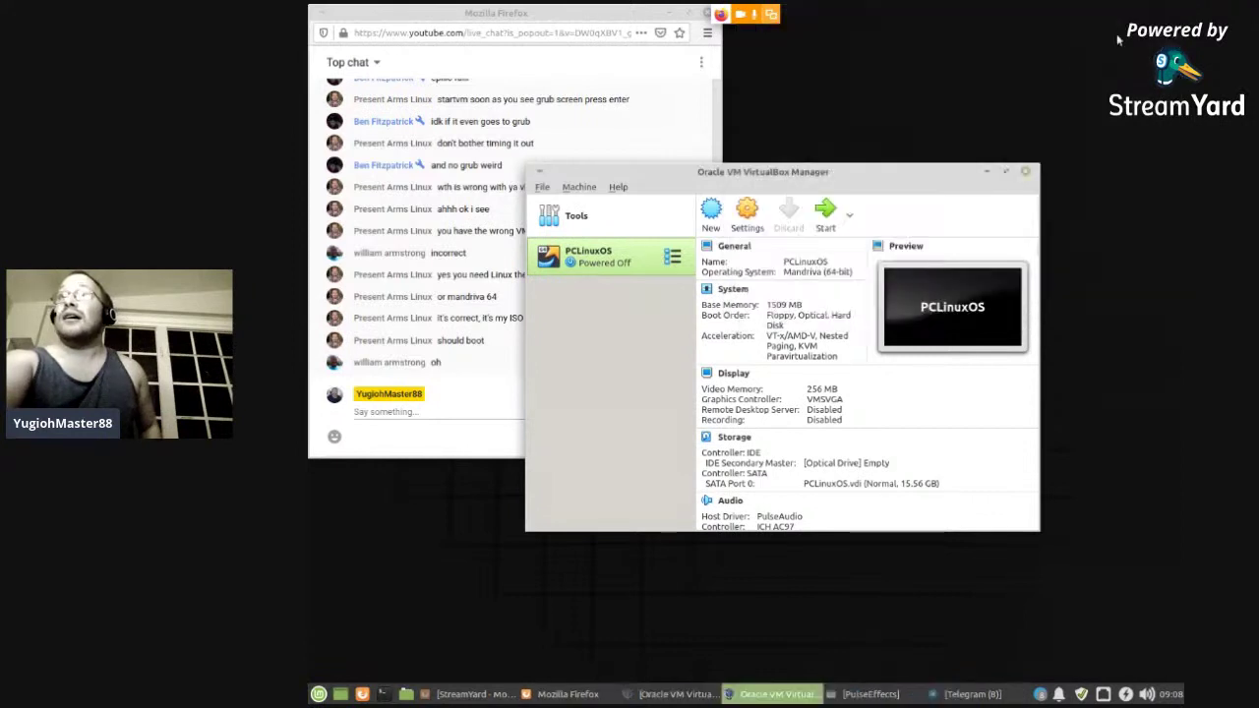
# - In the PCLinuxOS settings, enable PAE/NX on the processor and review Display and Motherboard settings
pyautogui.hotkey('ctrl', 's')
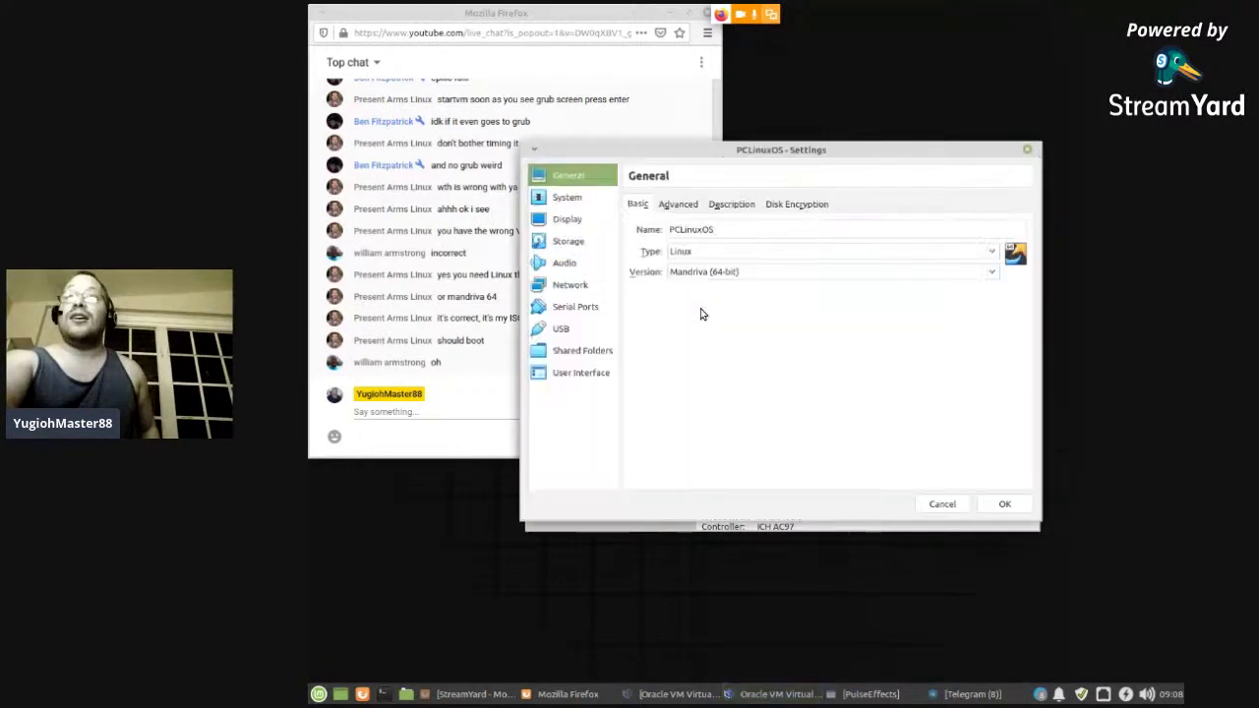
pyautogui.click(579, 204)
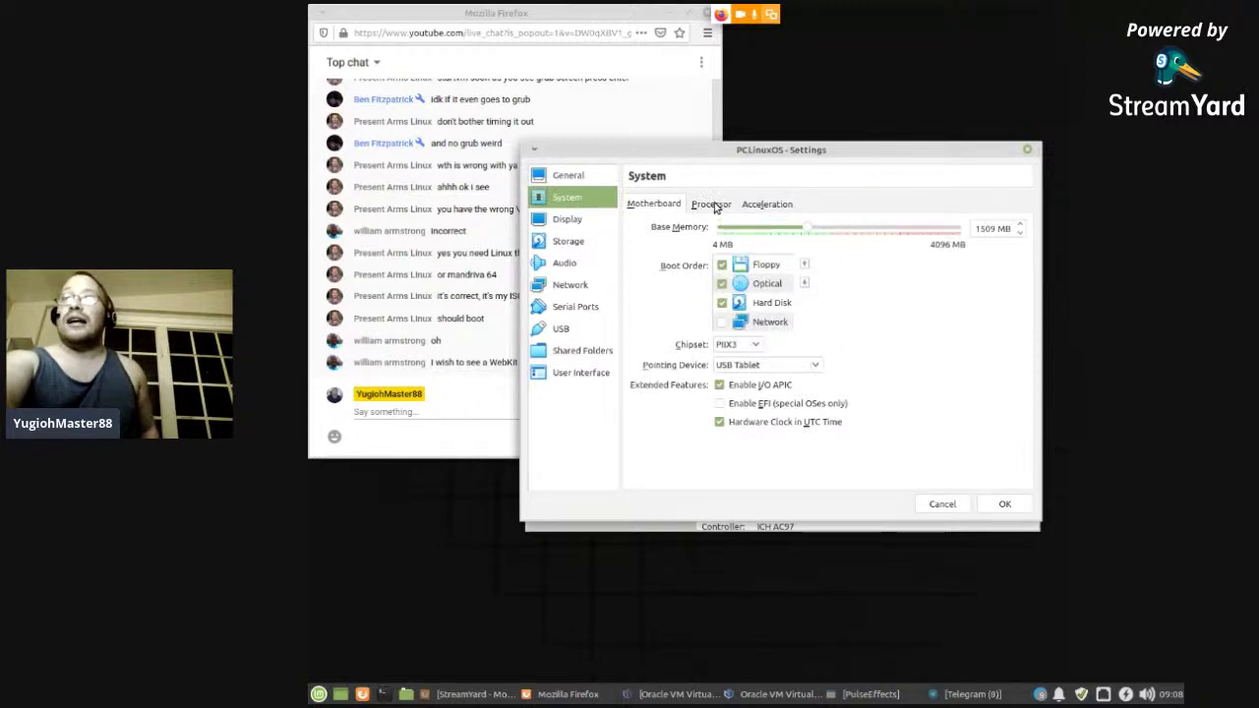
pyautogui.click(712, 204)
pyautogui.click(733, 287)
pyautogui.click(582, 224)
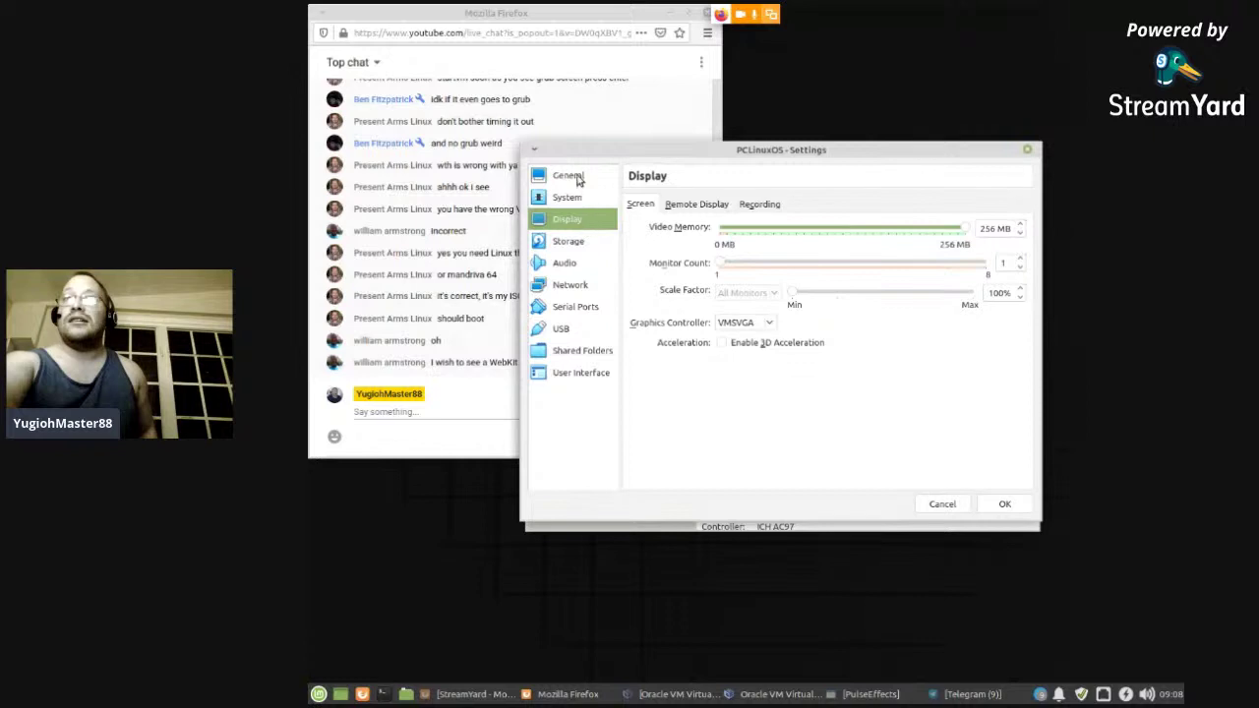
pyautogui.click(579, 177)
pyautogui.click(591, 200)
pyautogui.click(628, 206)
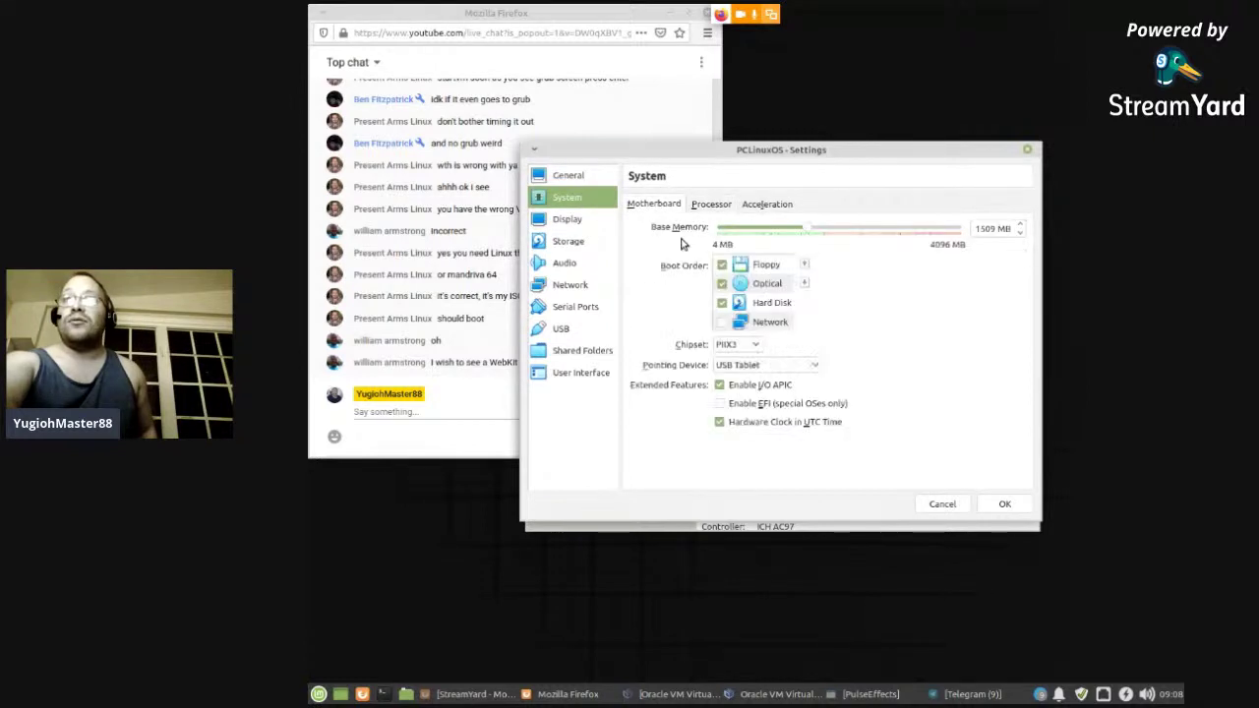
# - Select the empty optical drive in Storage and browse for a disk image file
pyautogui.click(575, 243)
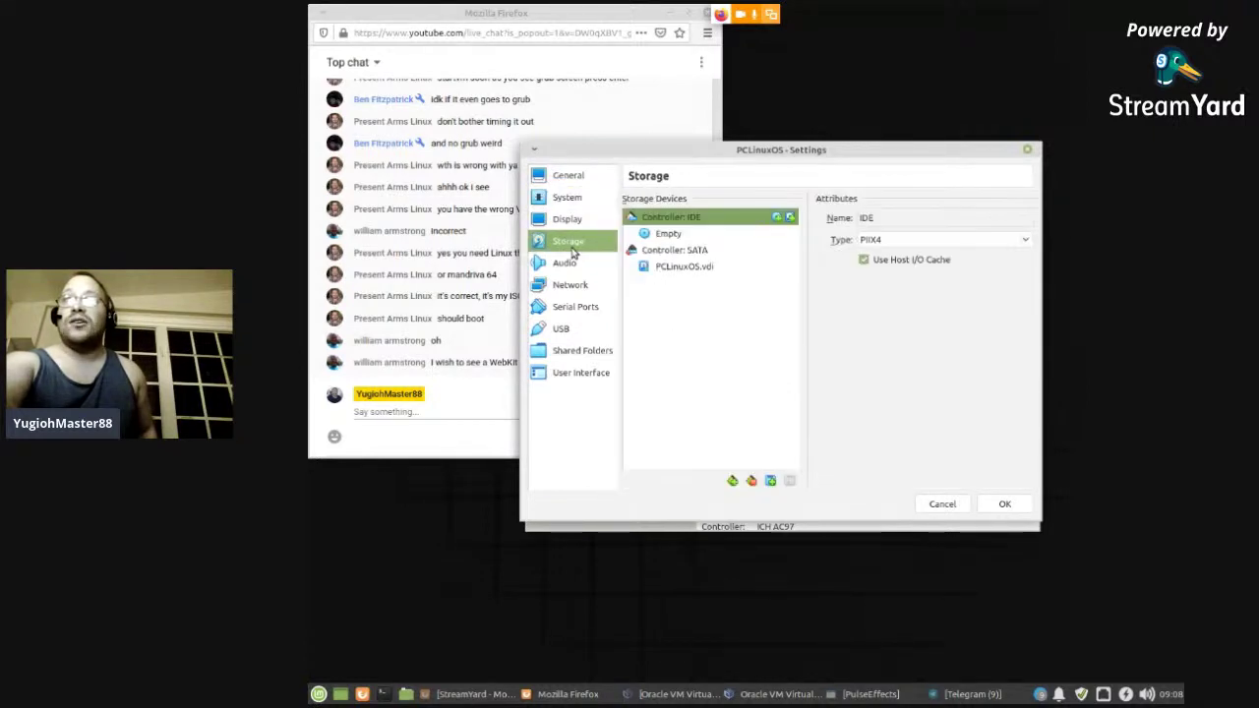
pyautogui.click(681, 233)
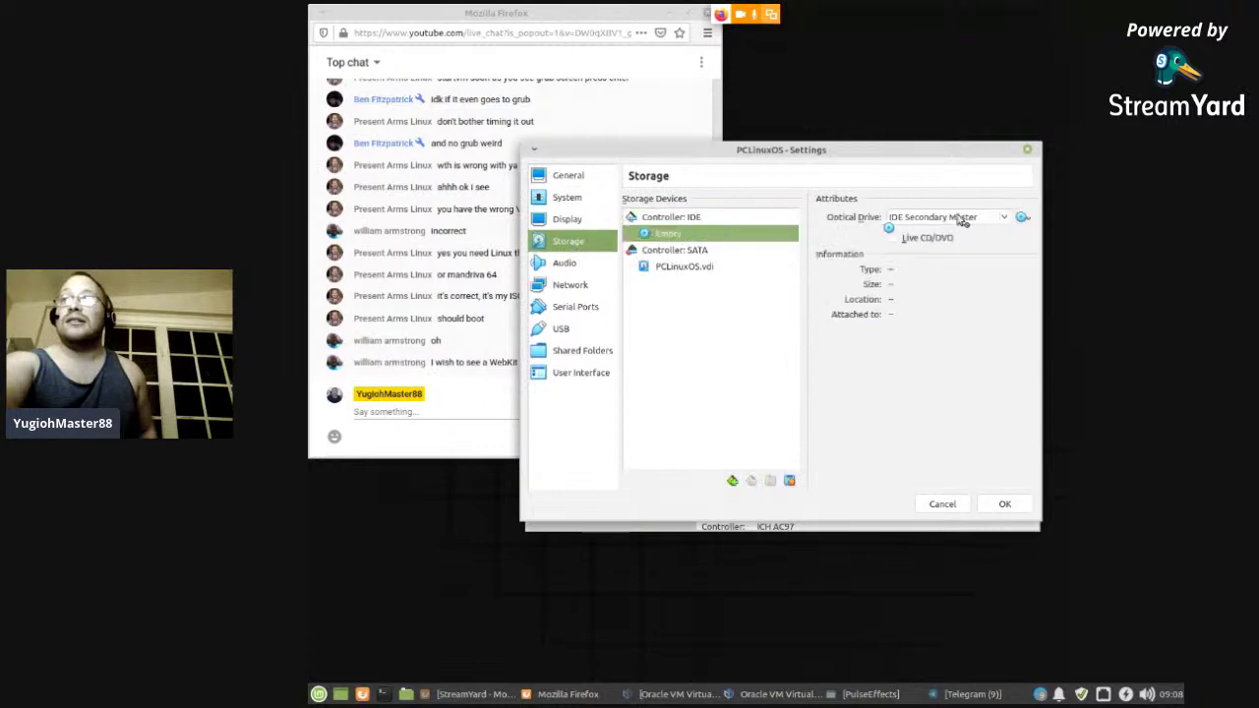
pyautogui.click(1023, 219)
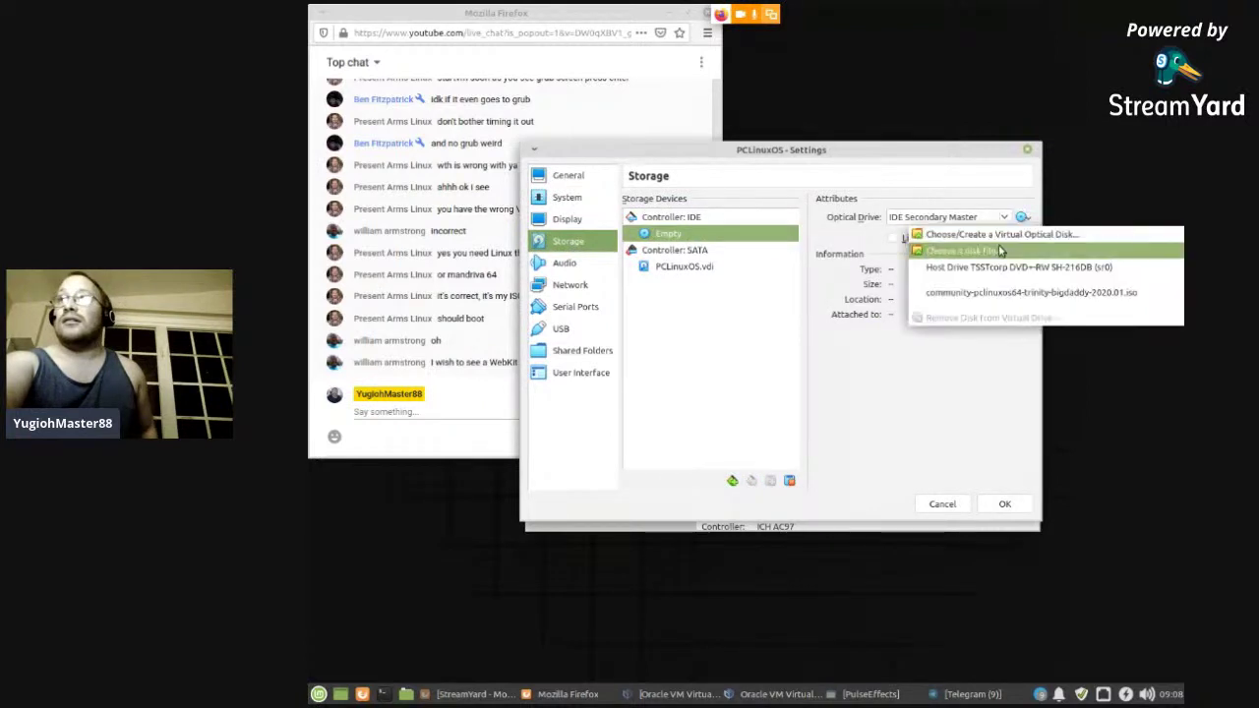
pyautogui.click(987, 250)
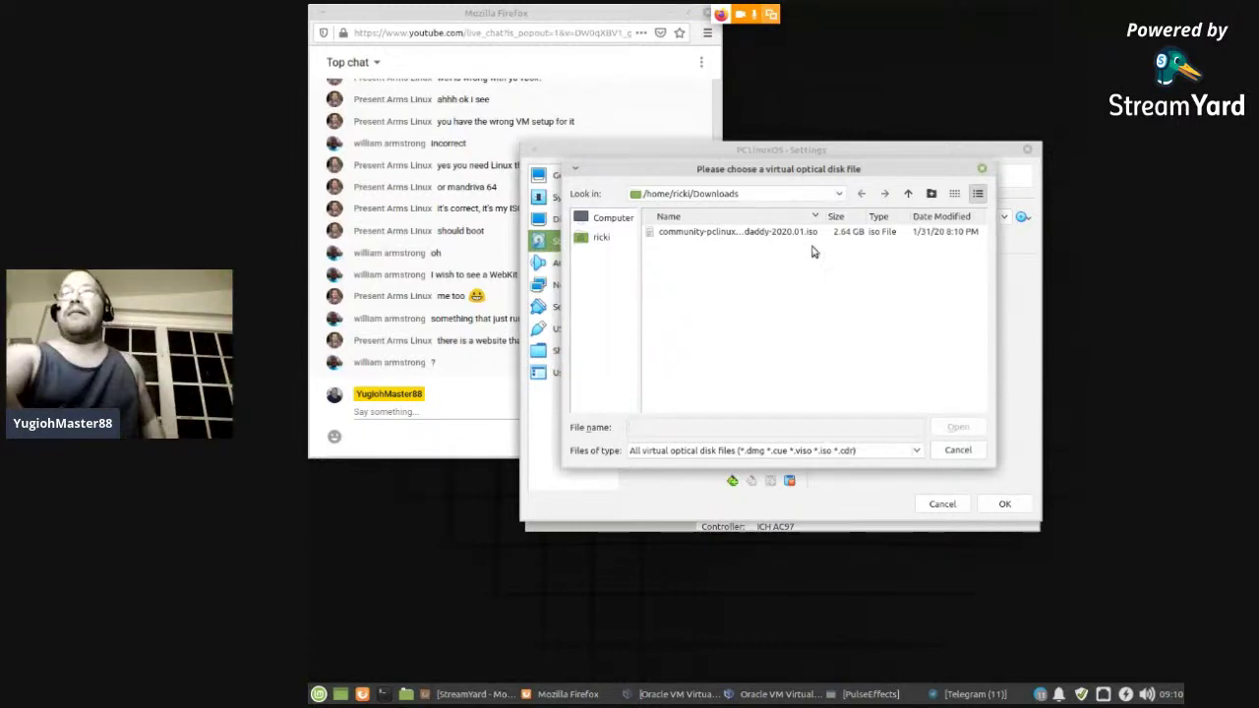
# - Attach the 2.64 GB PCLinuxOS ISO from Downloads to the optical drive
pyautogui.click(775, 234)
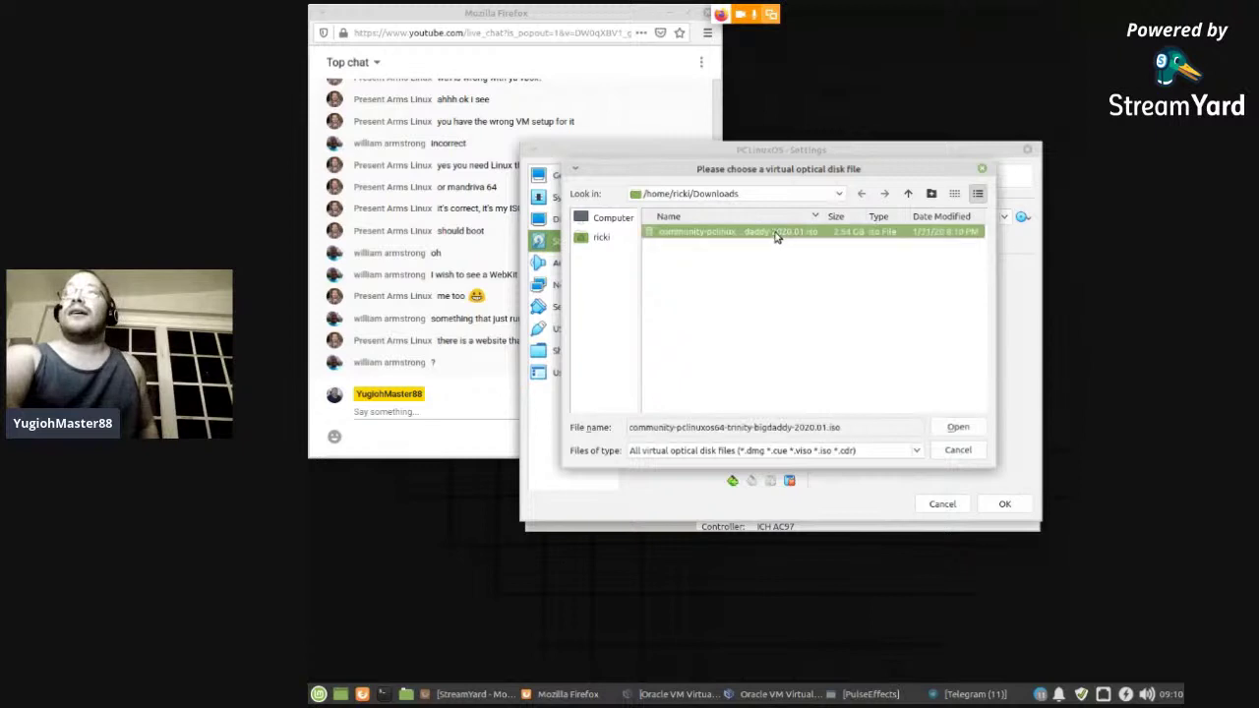
pyautogui.doubleClick(775, 235)
pyautogui.click(551, 266)
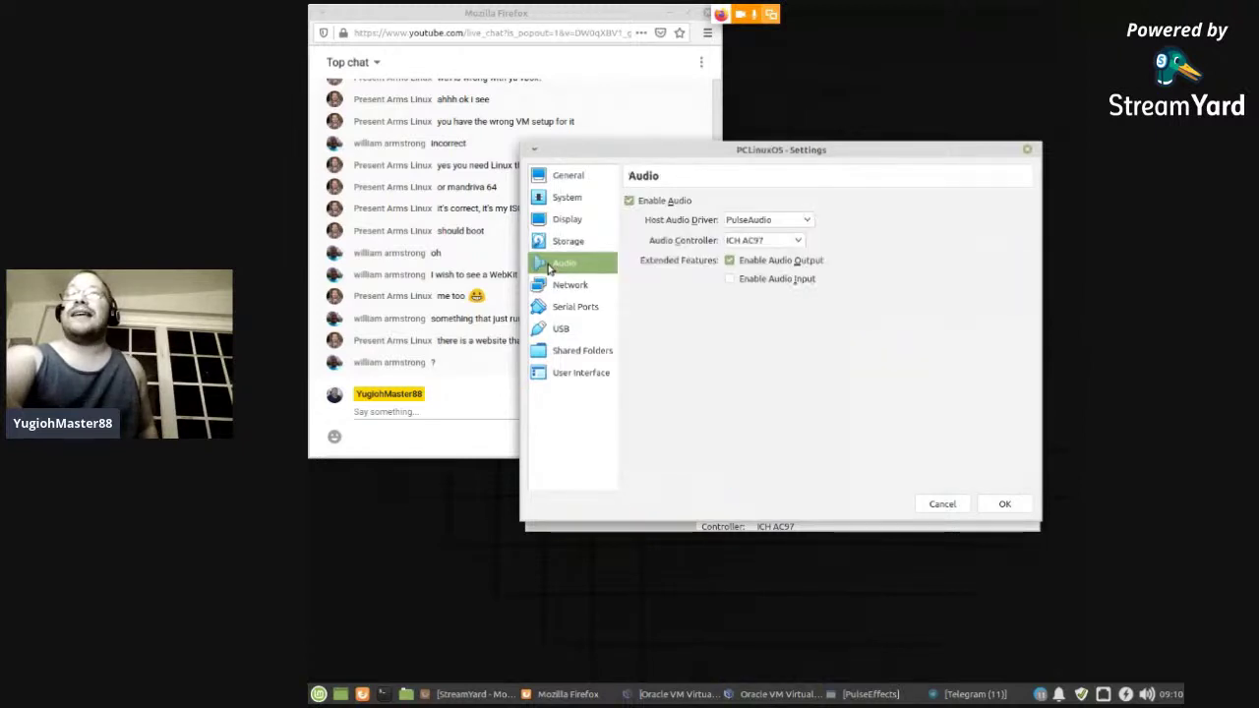
# - Attach network Adapter 1 to Bridged Adapter (eno1), save the settings, and start the VM
pyautogui.click(562, 285)
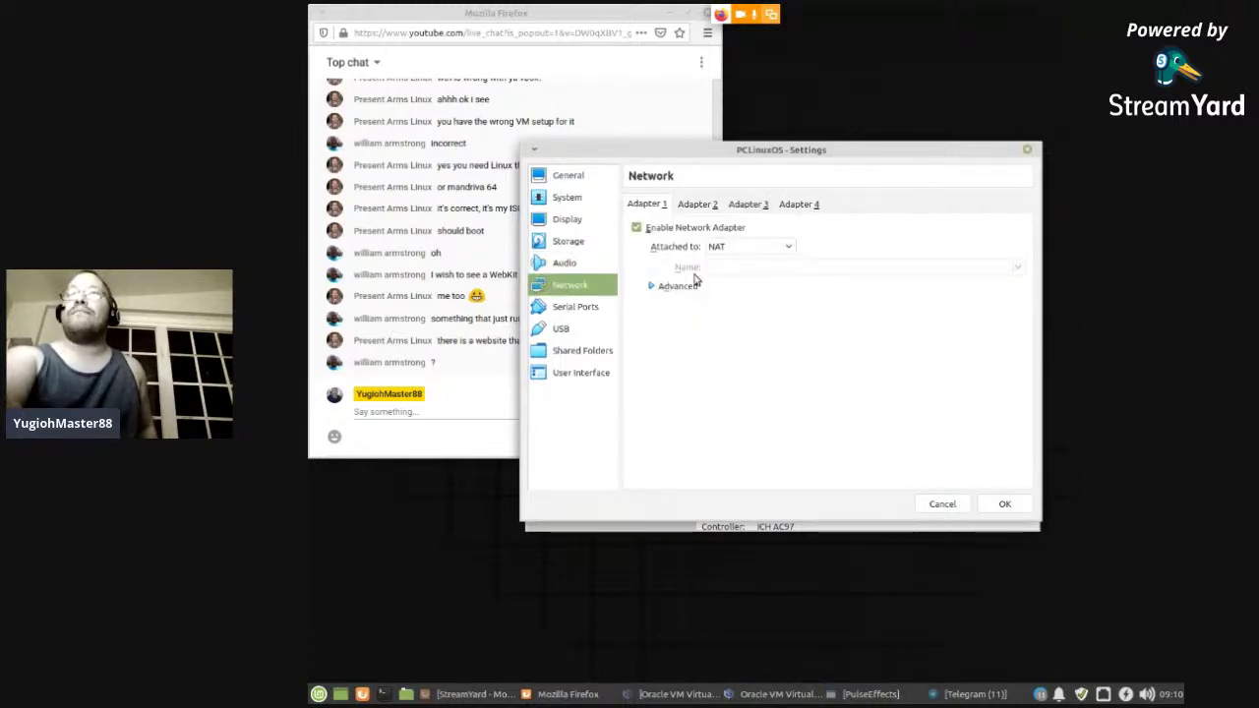
pyautogui.click(717, 248)
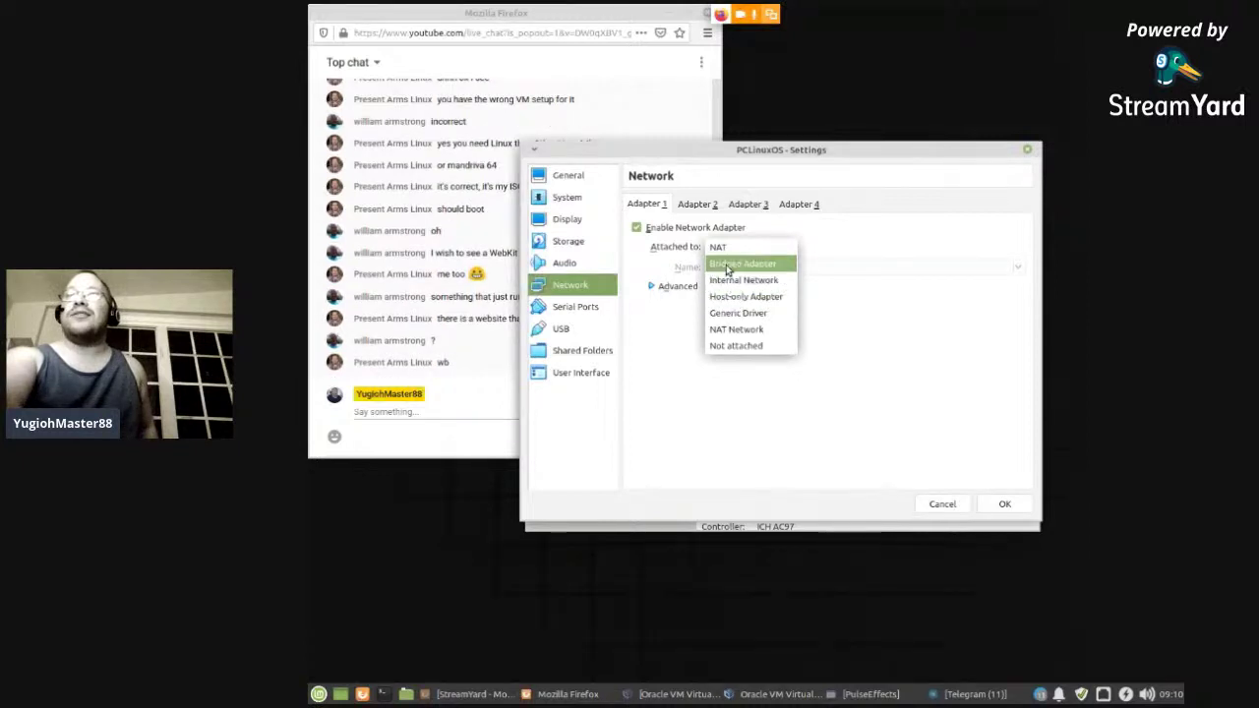
pyautogui.click(733, 262)
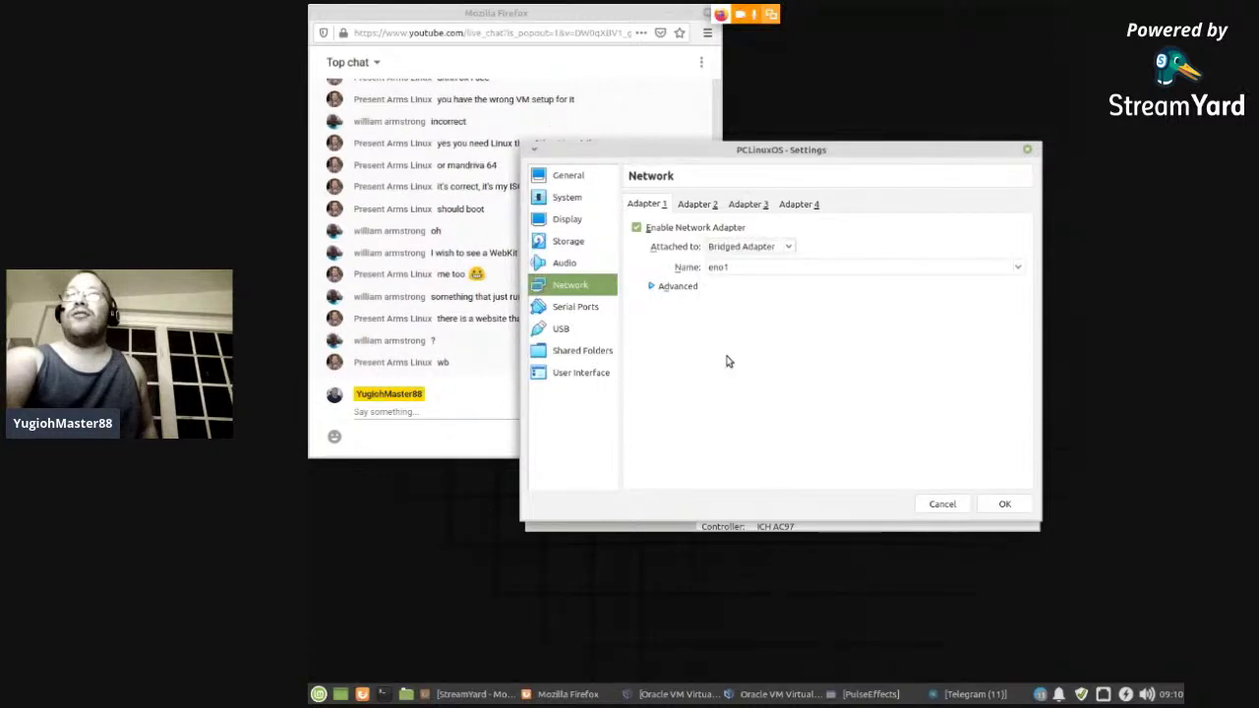
pyautogui.click(981, 512)
pyautogui.click(826, 212)
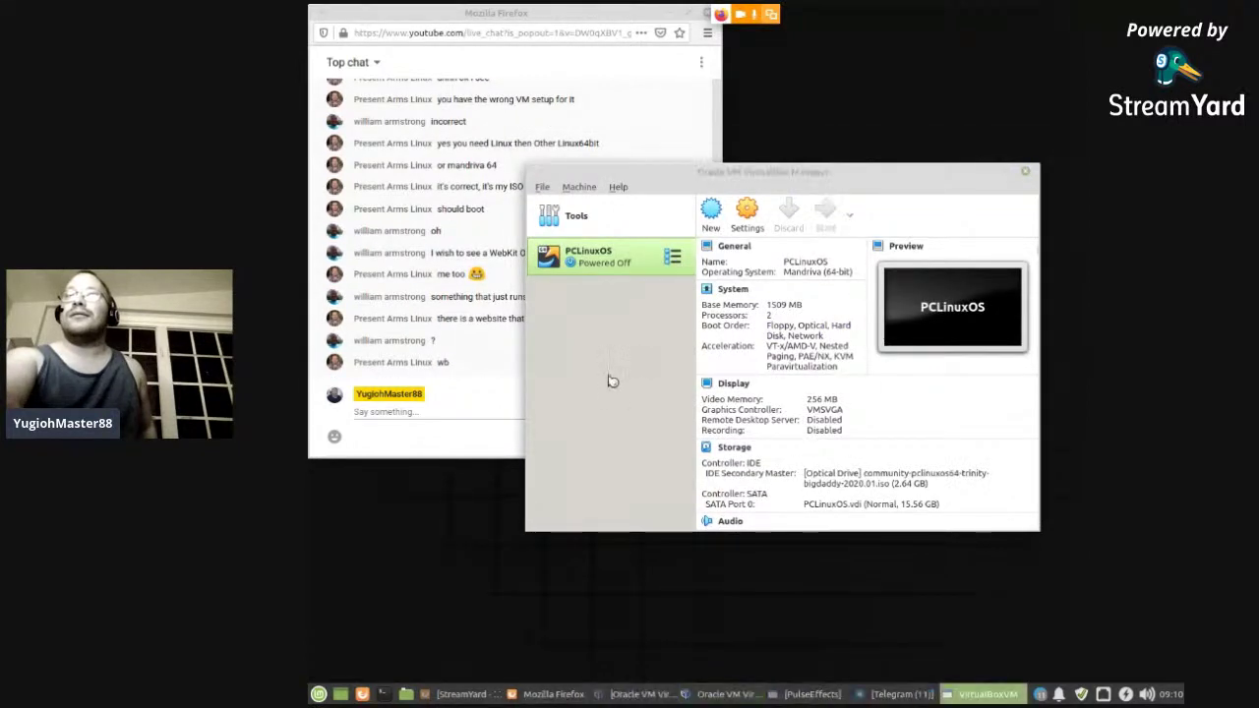
# - Start the PCLinuxOS VM with the PCLinuxOS ISO as its start-up disk
pyautogui.click(886, 361)
pyautogui.click(876, 372)
pyautogui.click(818, 435)
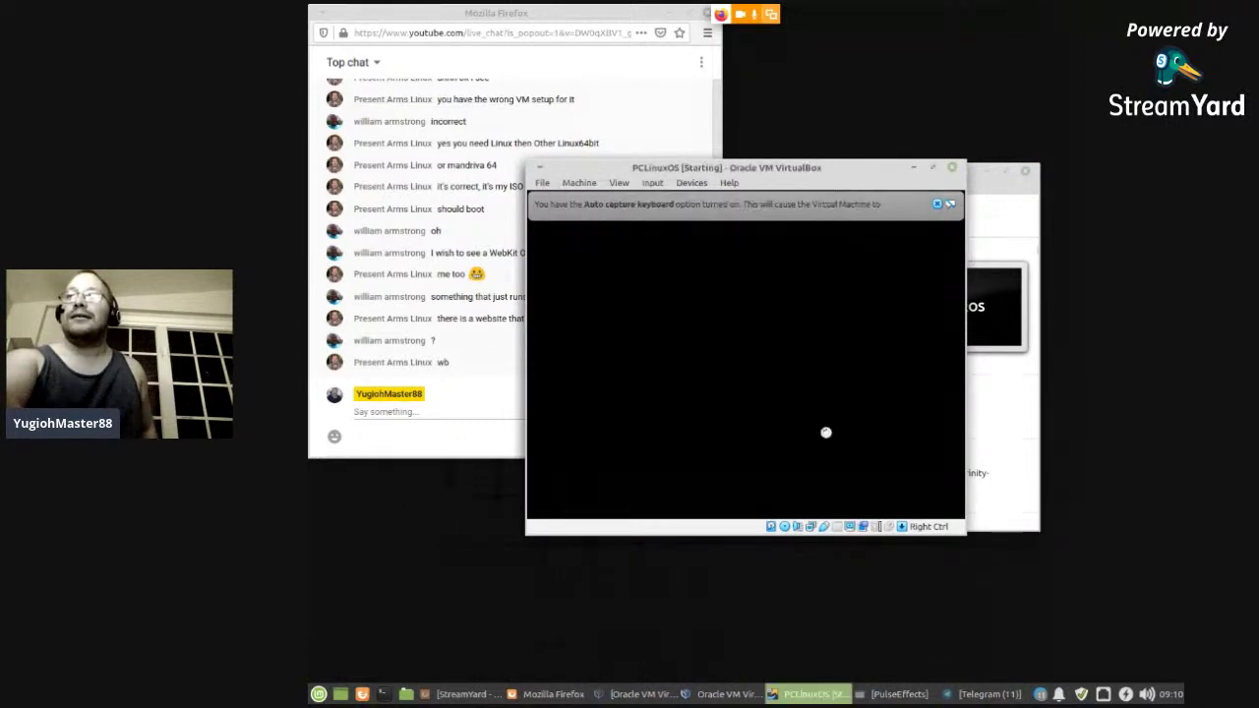
pyautogui.click(938, 204)
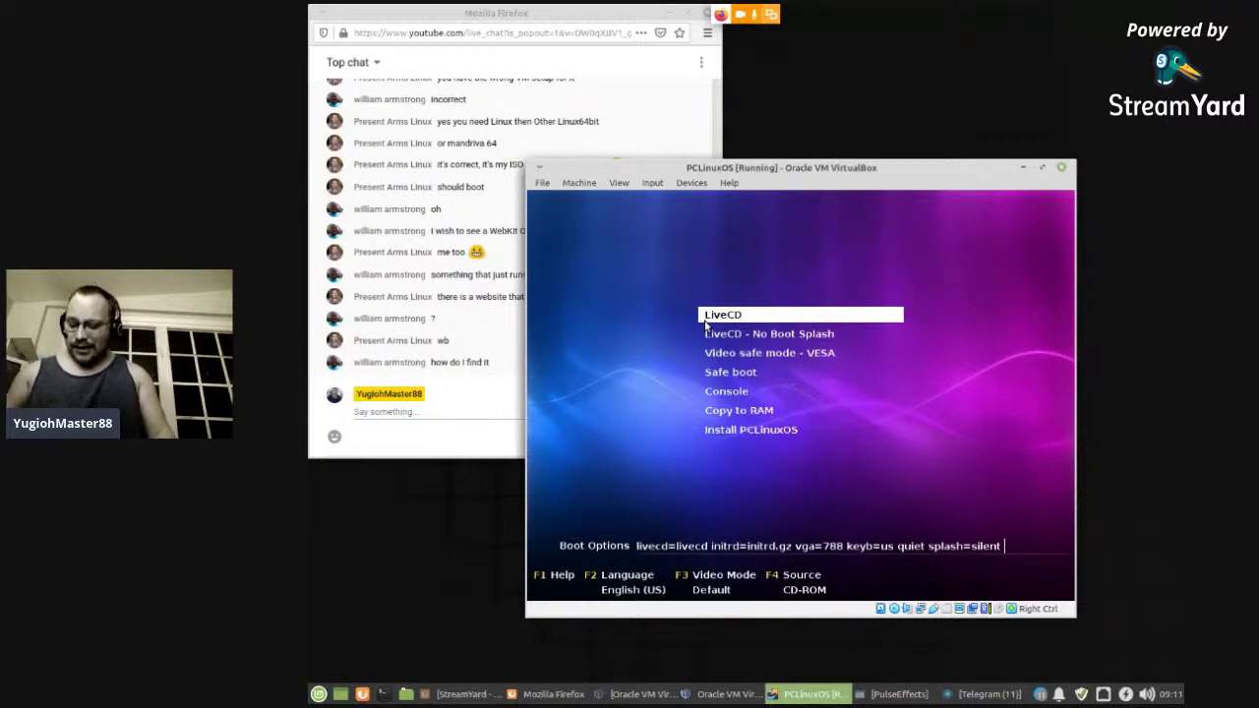
# - Boot the plain LiveCD entry and confirm the US keyboard layout
pyautogui.press('Down')
pyautogui.press('Up')
pyautogui.press('Return')
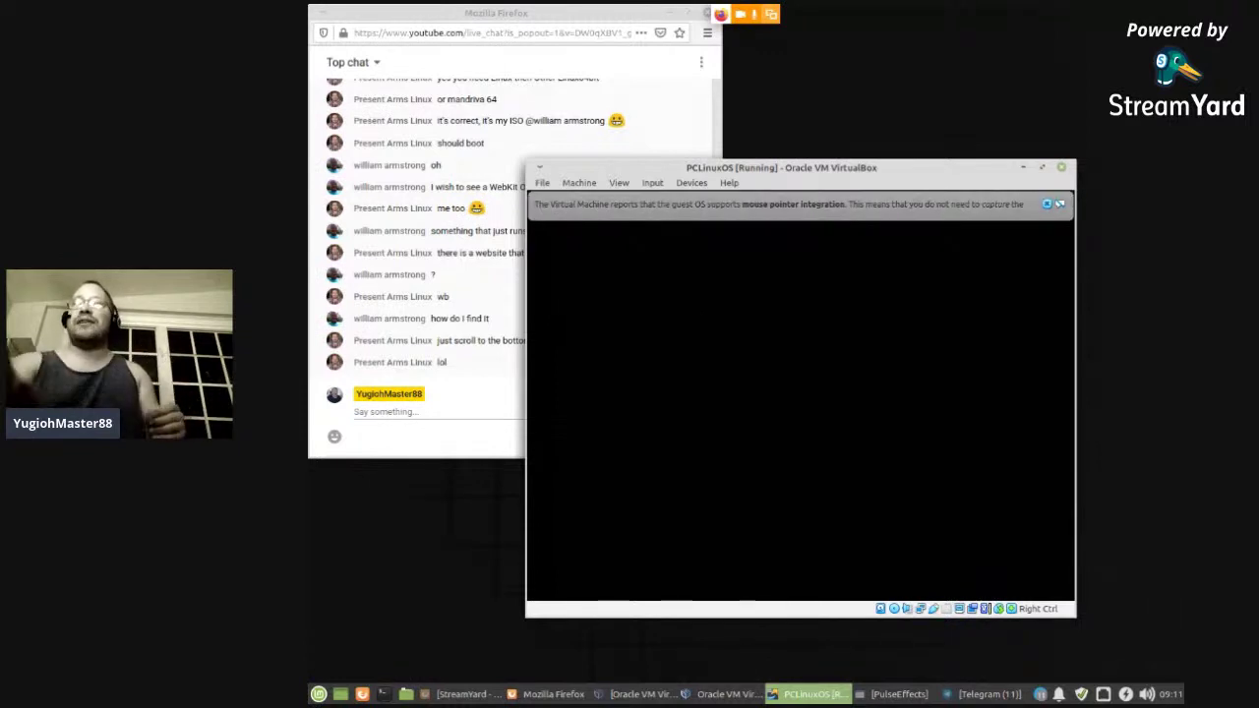
pyautogui.click(1048, 205)
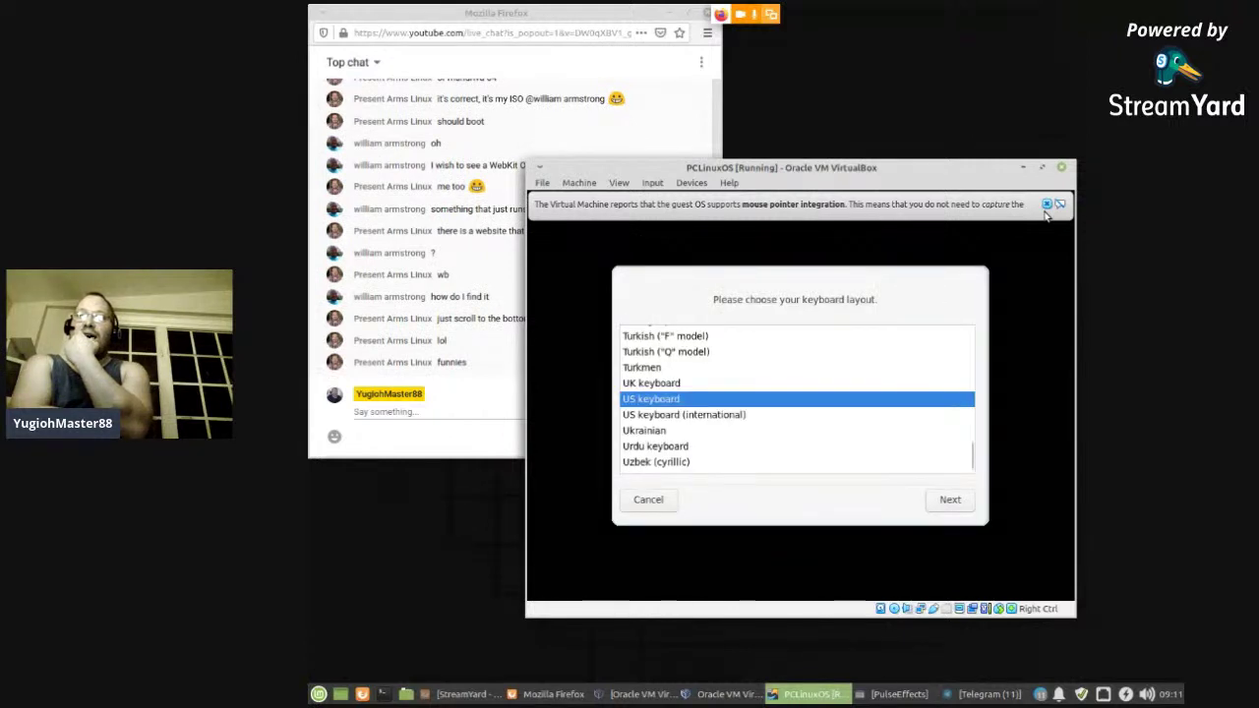
pyautogui.click(937, 506)
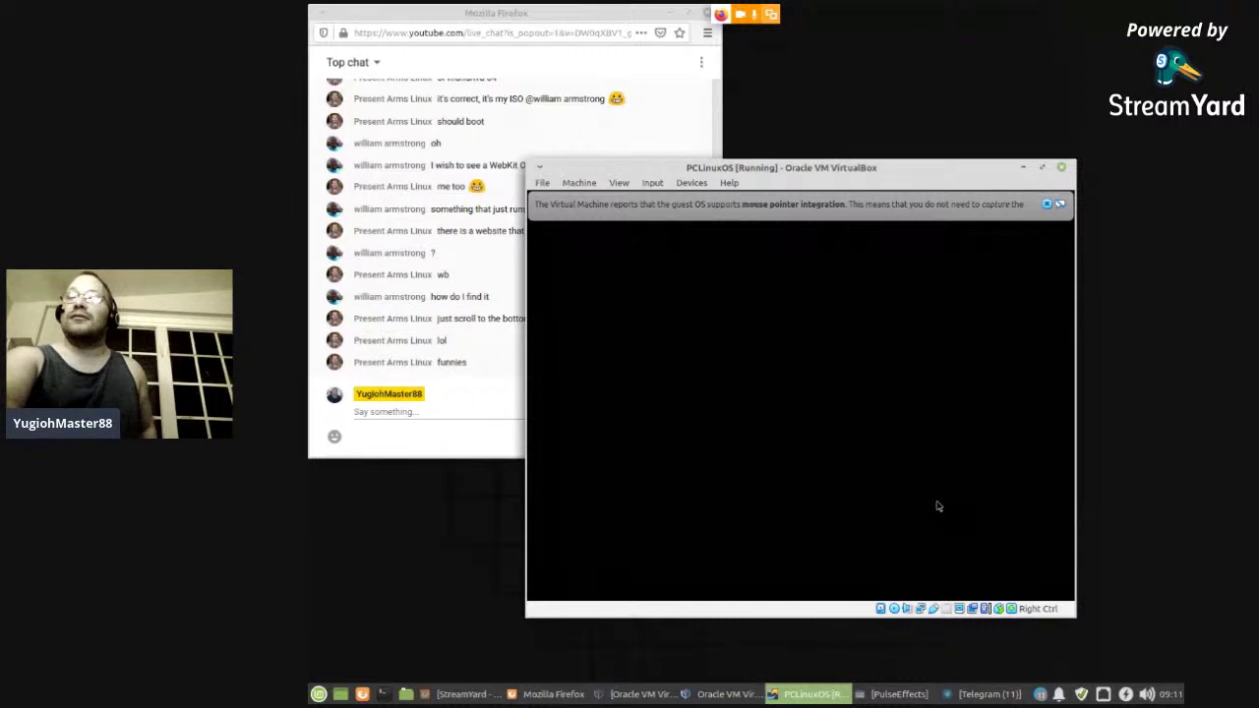
pyautogui.click(1046, 206)
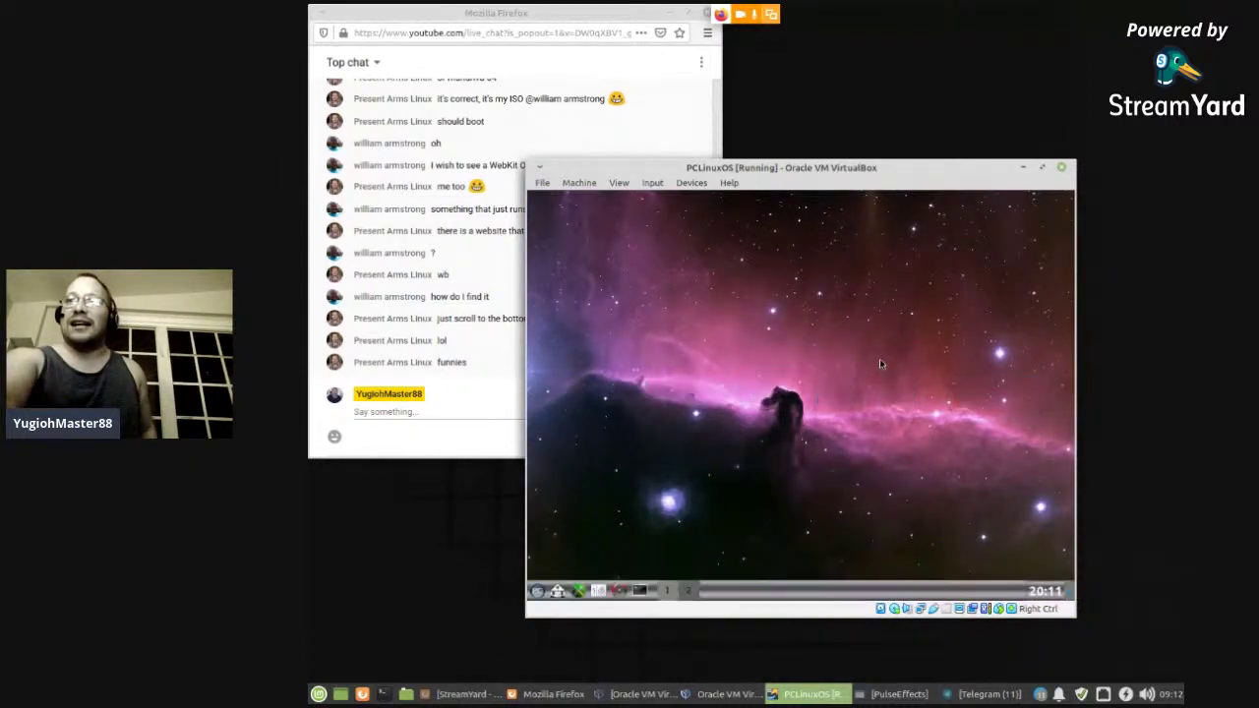
# - Launch Install PCLinuxOS, accept partitioning and formatting, and cancel the new-disk prompt
pyautogui.click(538, 592)
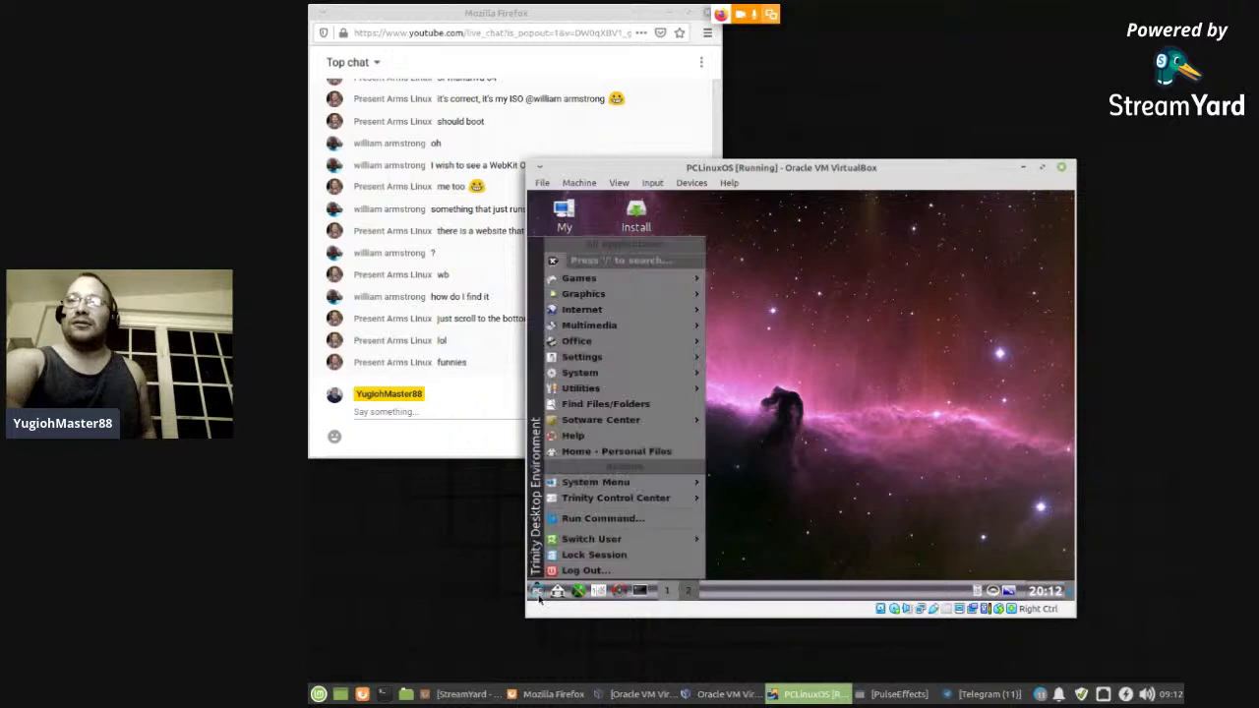
pyautogui.click(750, 447)
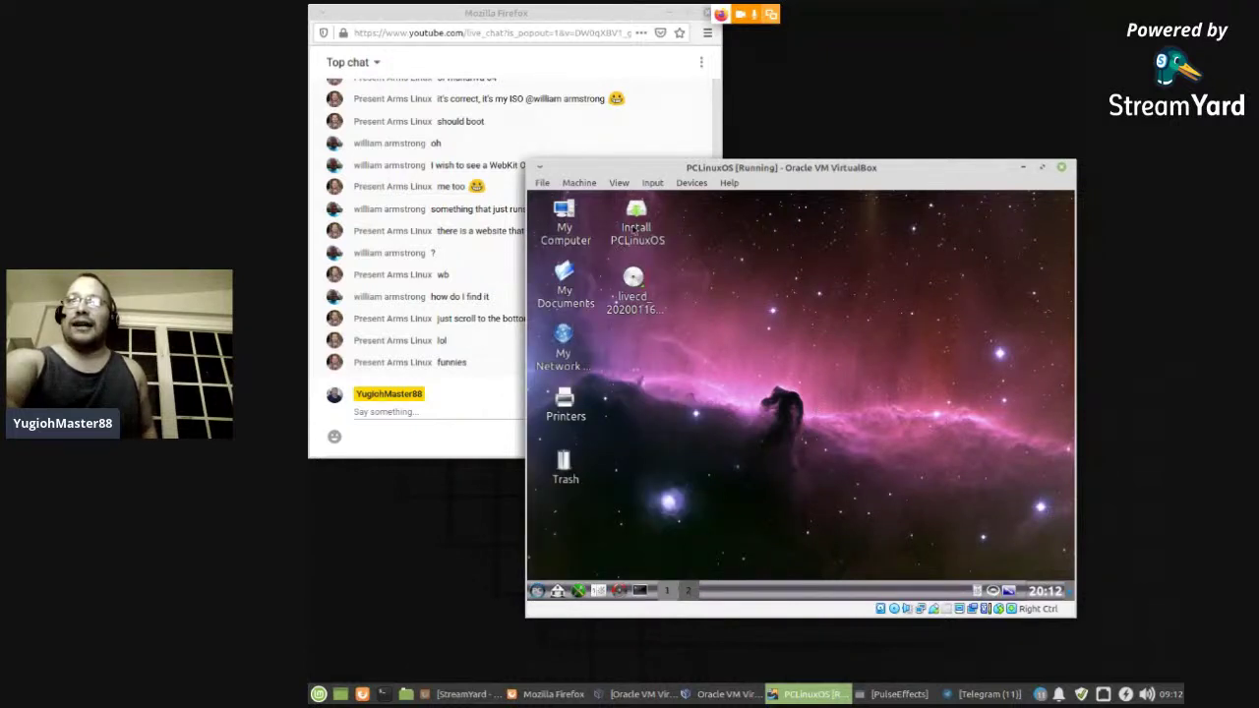
pyautogui.click(635, 228)
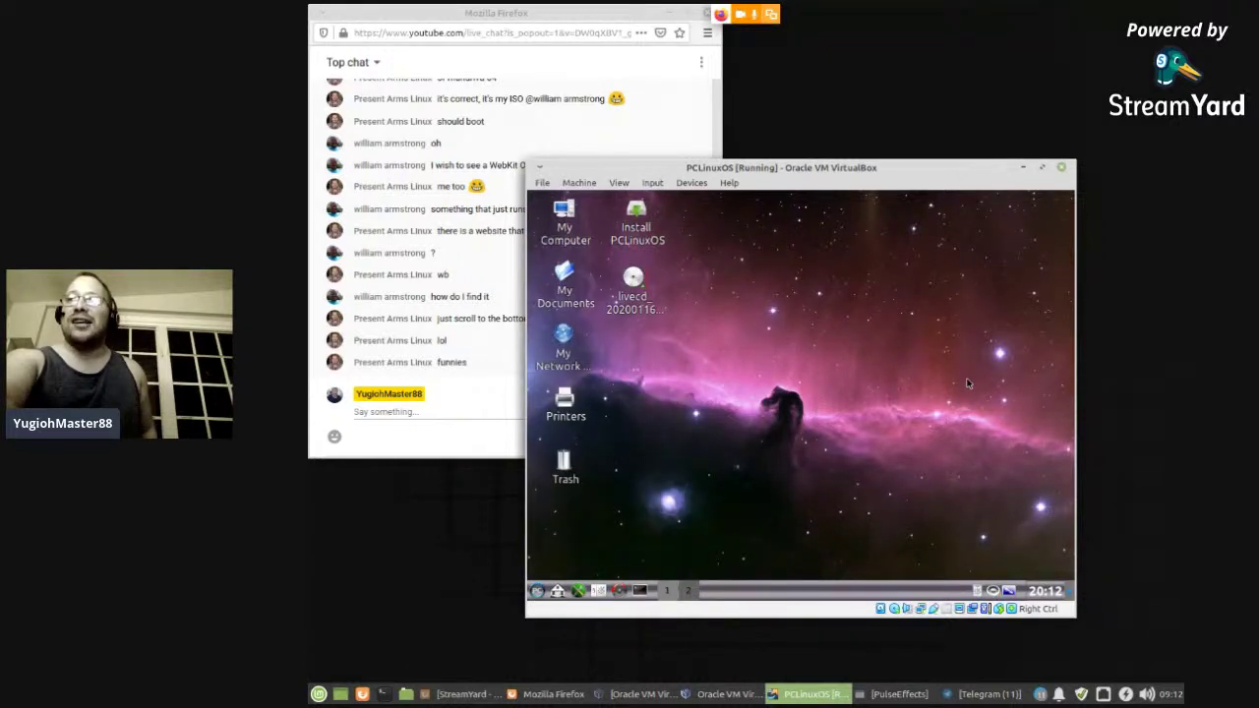
pyautogui.click(908, 475)
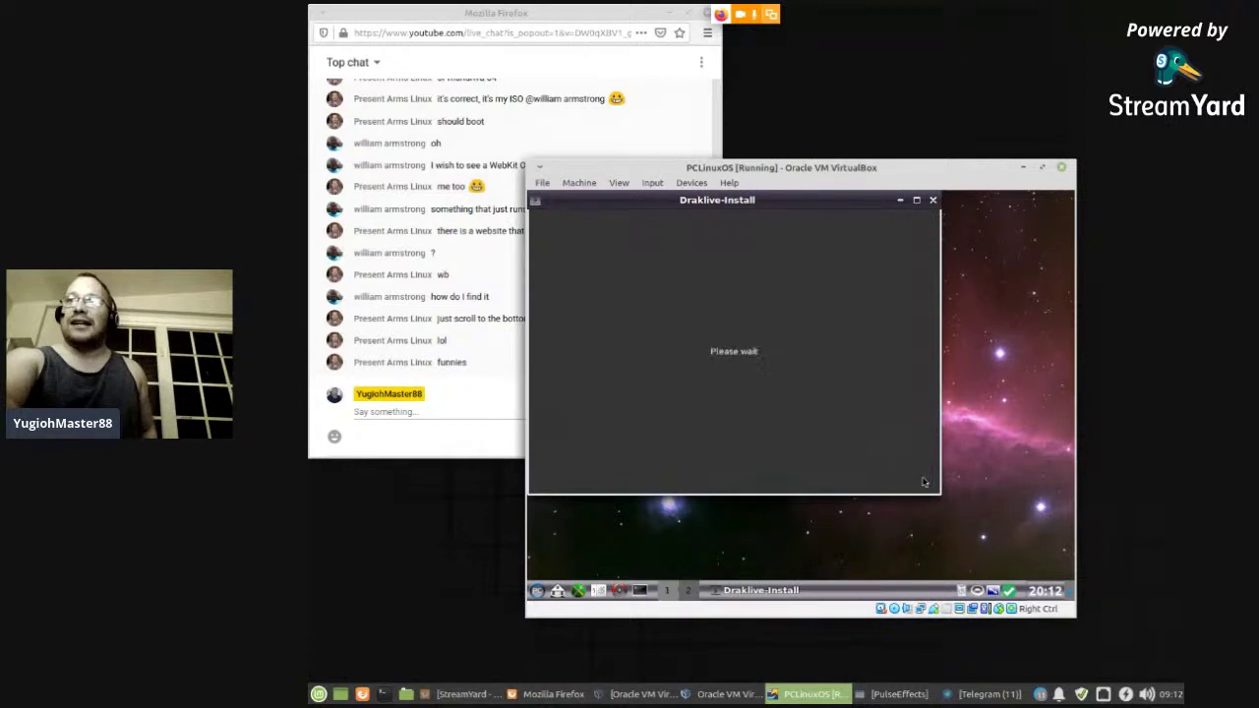
pyautogui.click(922, 479)
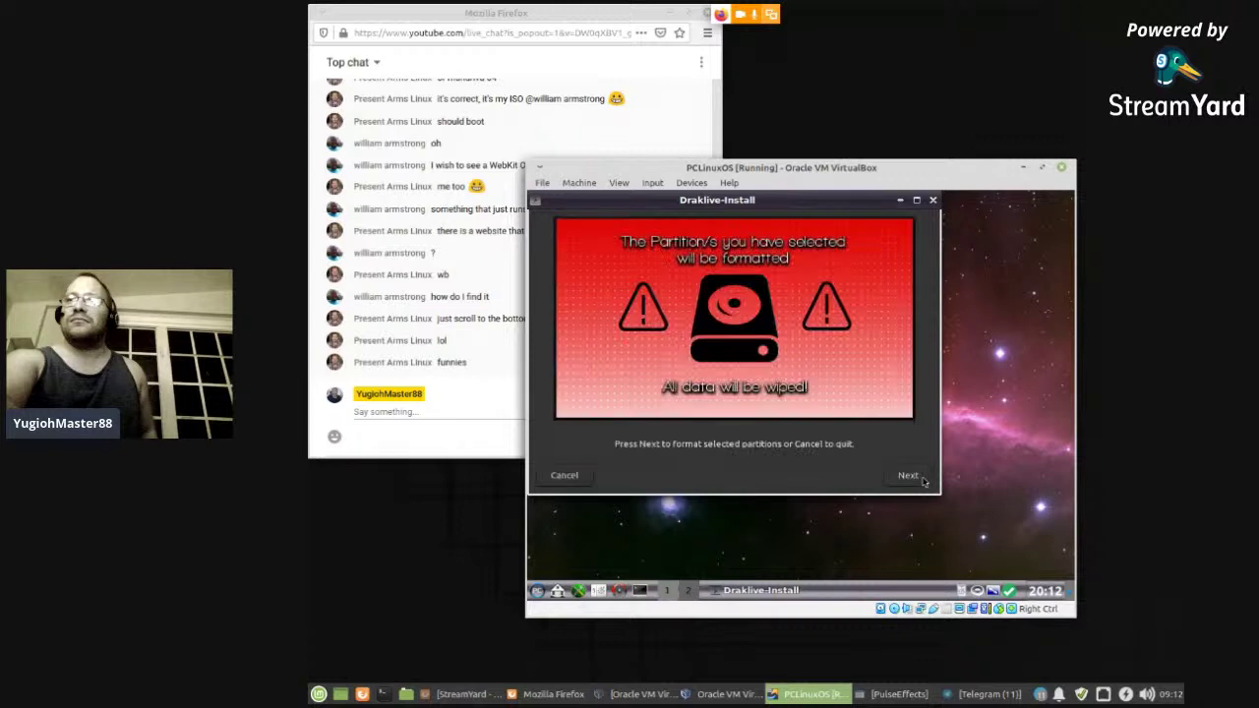
pyautogui.click(923, 479)
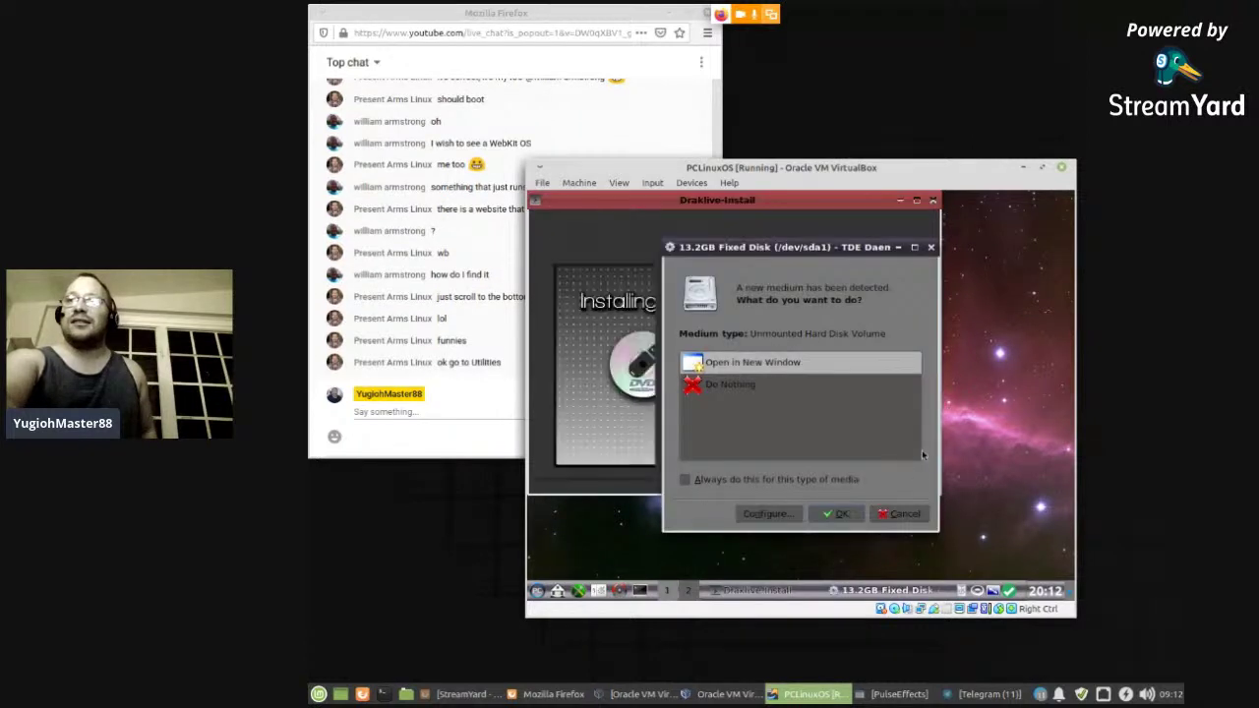
pyautogui.click(903, 515)
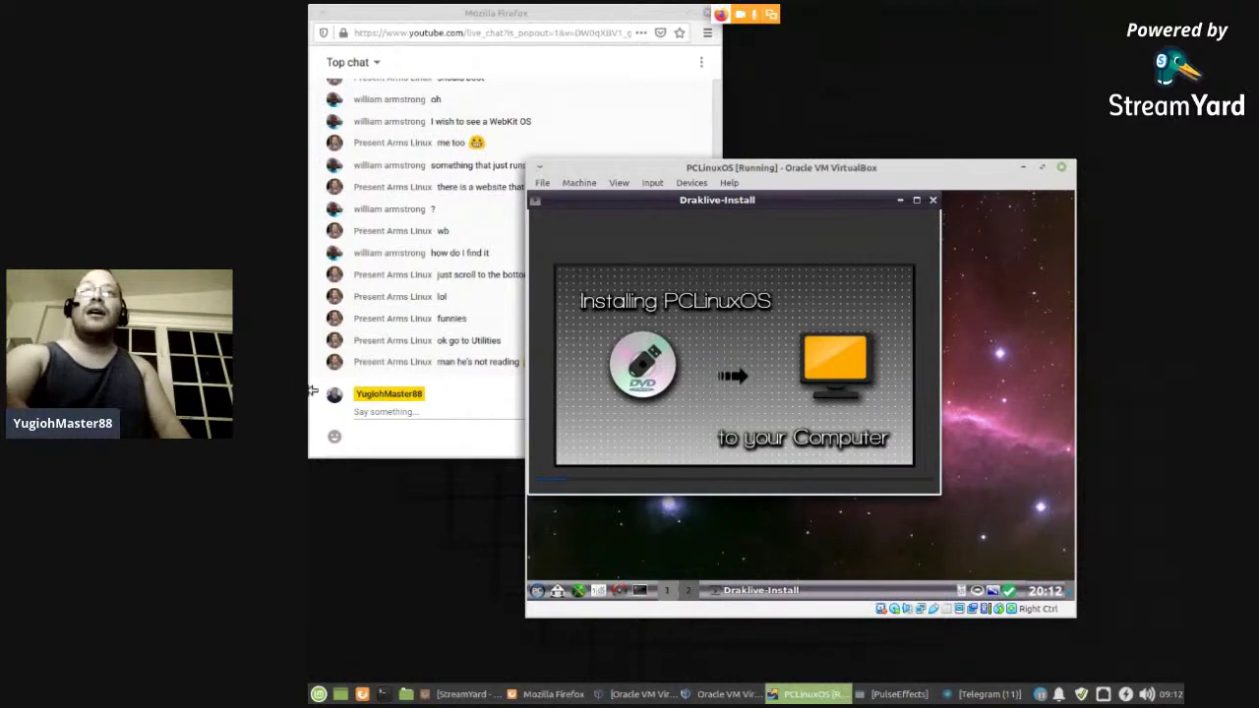
# - Switch between the live chat and the VM window while the install copies
pyautogui.click(454, 398)
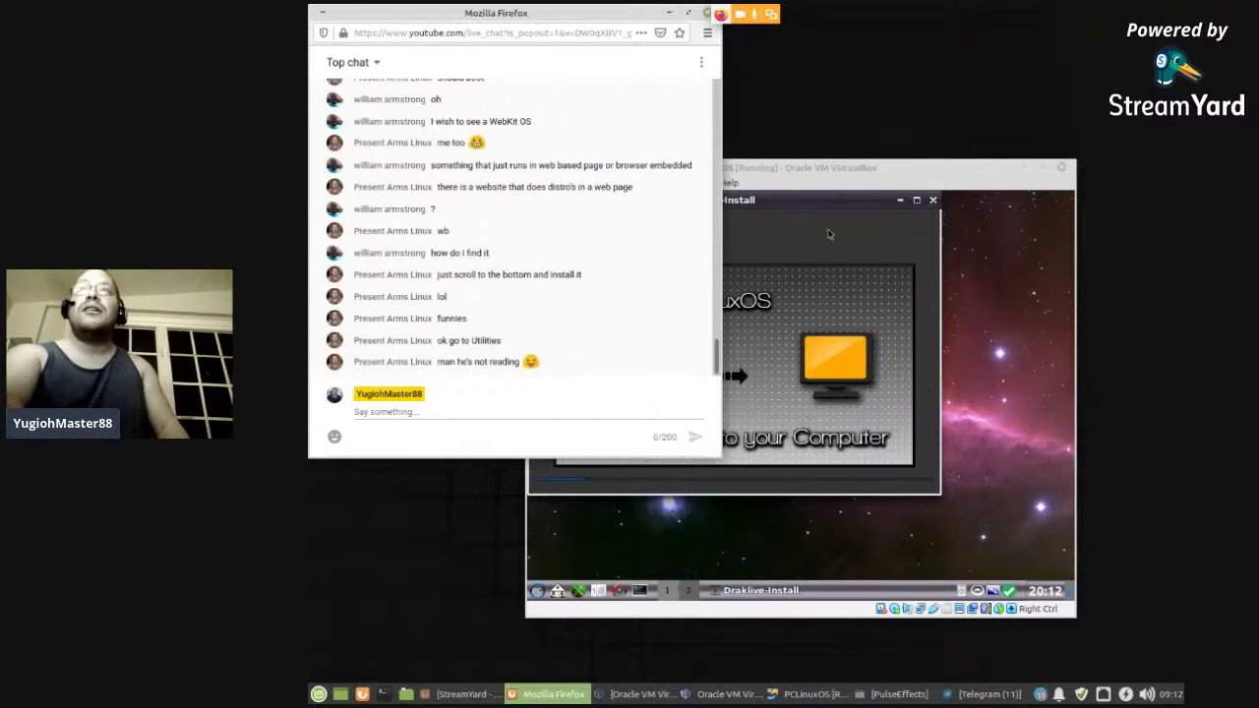
pyautogui.click(808, 184)
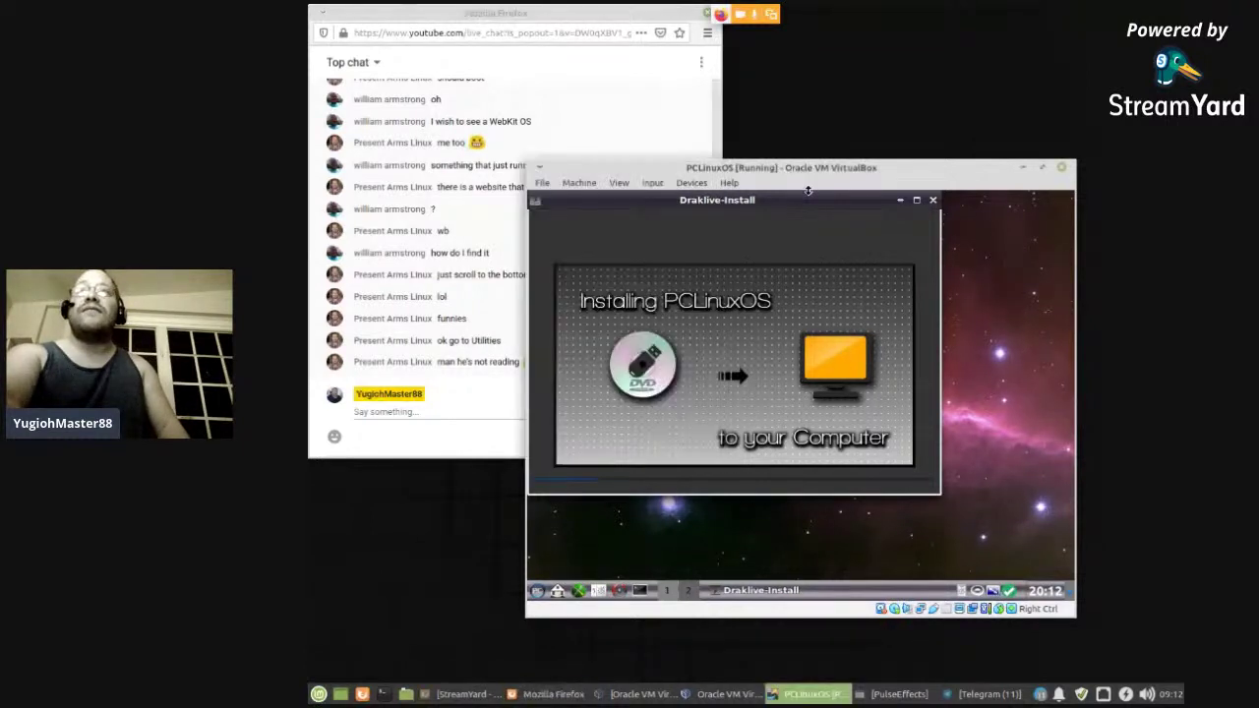
pyautogui.click(457, 396)
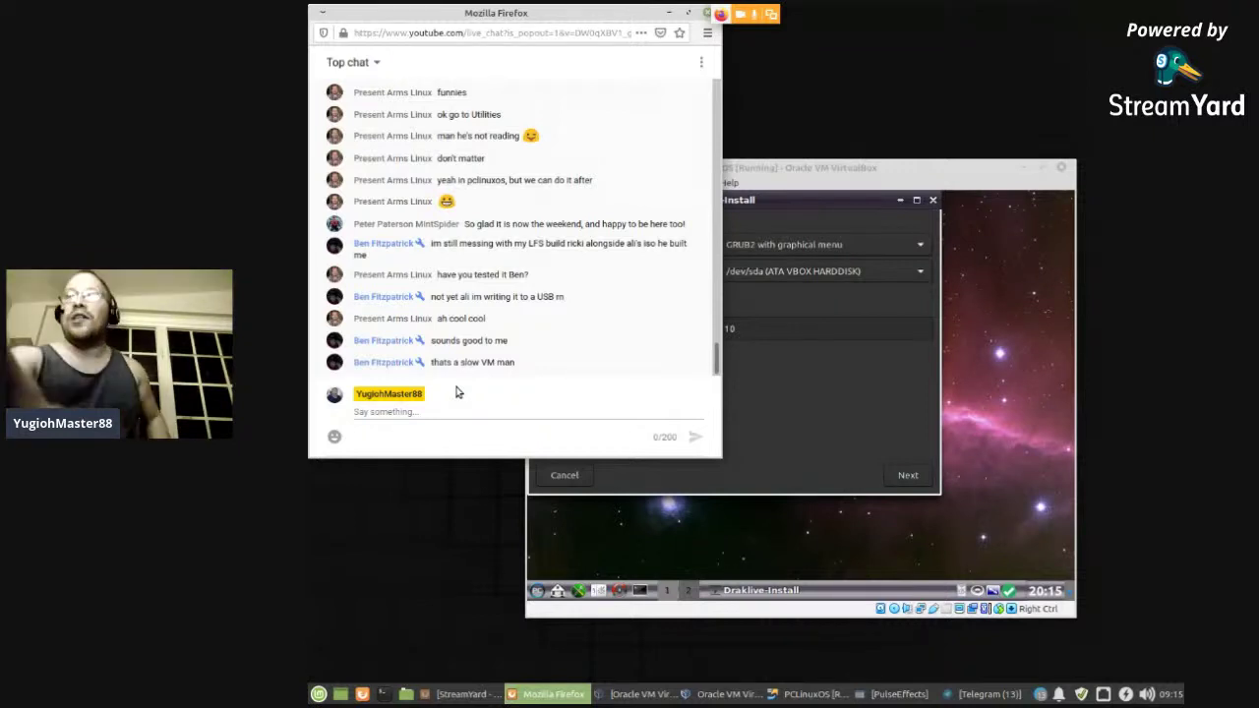
# - Accept GRUB2 on /dev/sda and continue past the bootloader options page
pyautogui.click(808, 395)
pyautogui.click(906, 476)
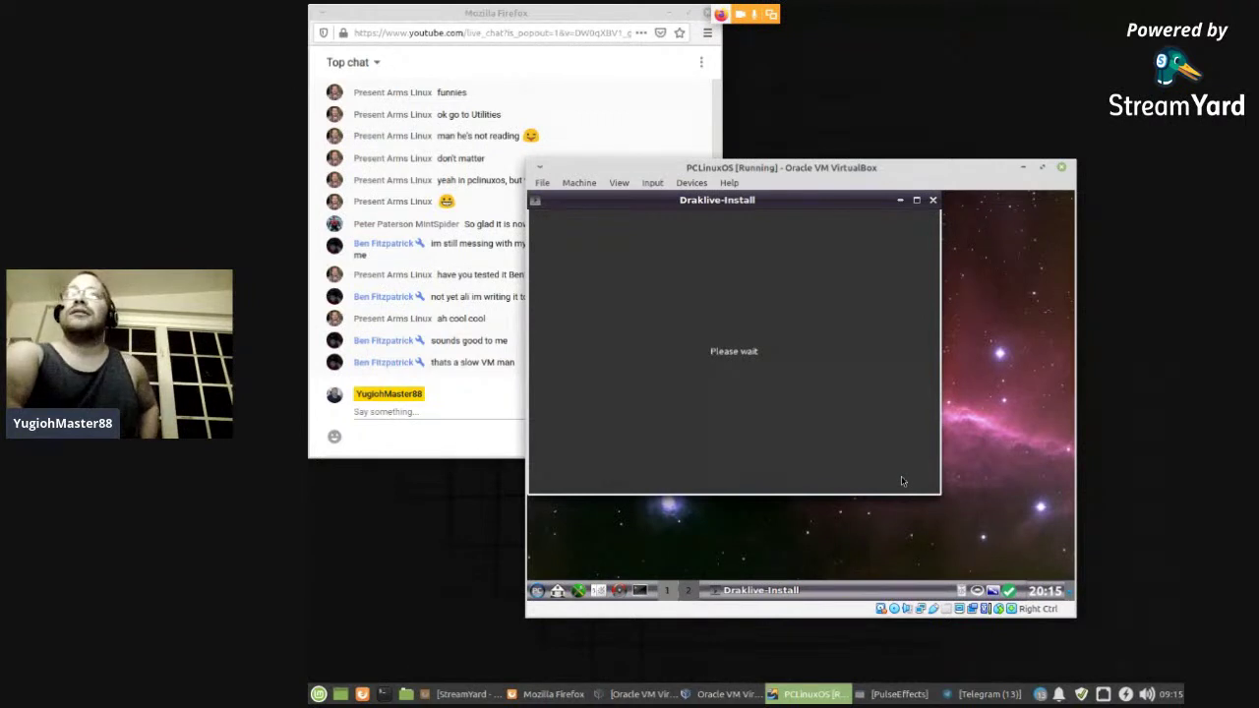
pyautogui.click(902, 480)
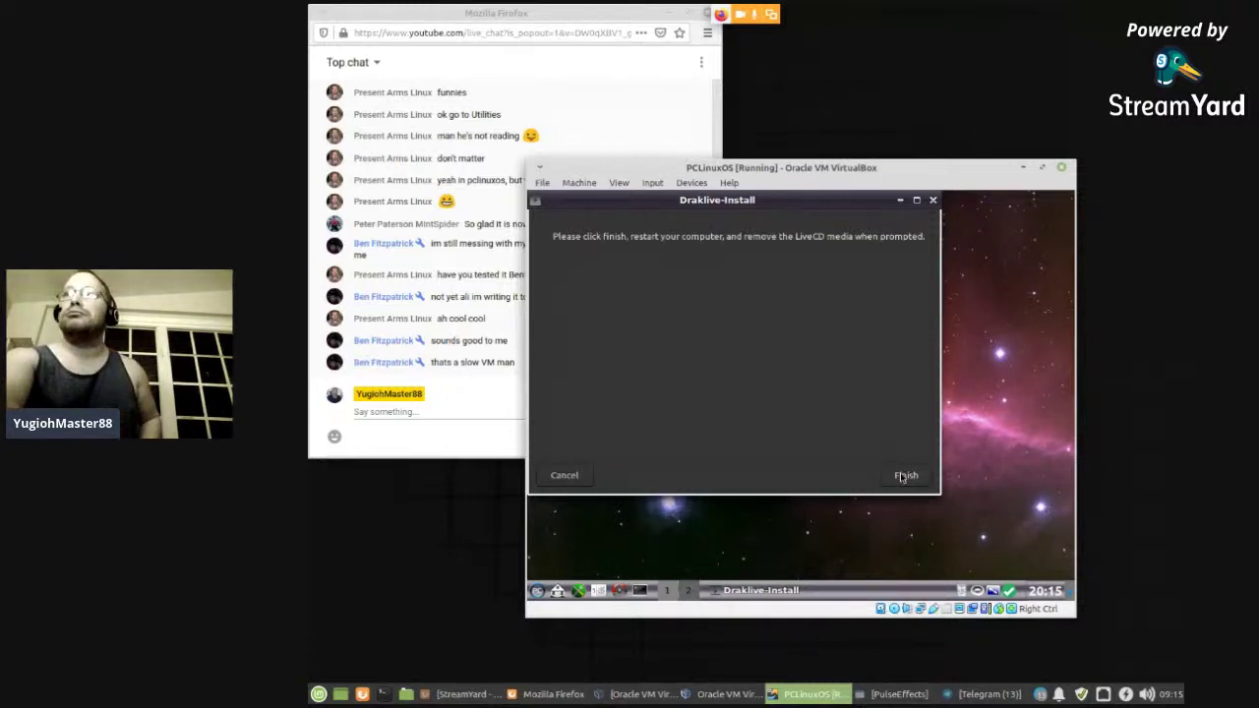
# - Finish the installer and restart the live system via Trinity's Log Out menu
pyautogui.click(905, 477)
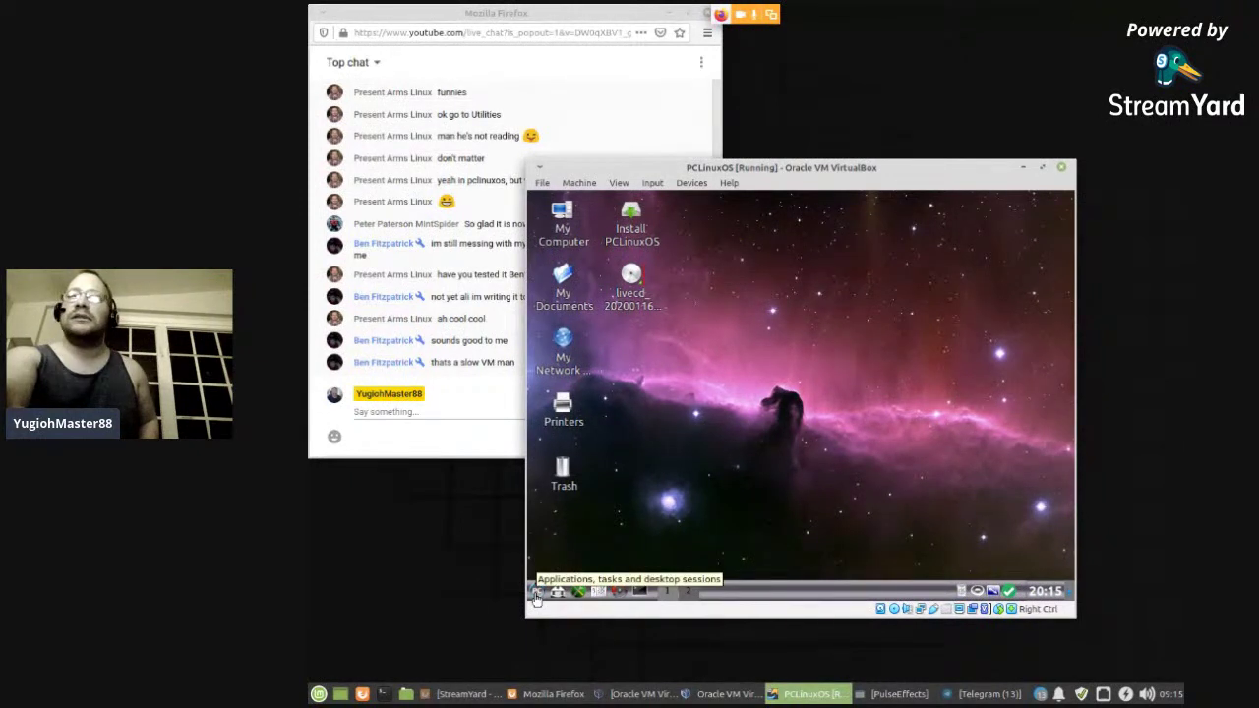
pyautogui.click(537, 593)
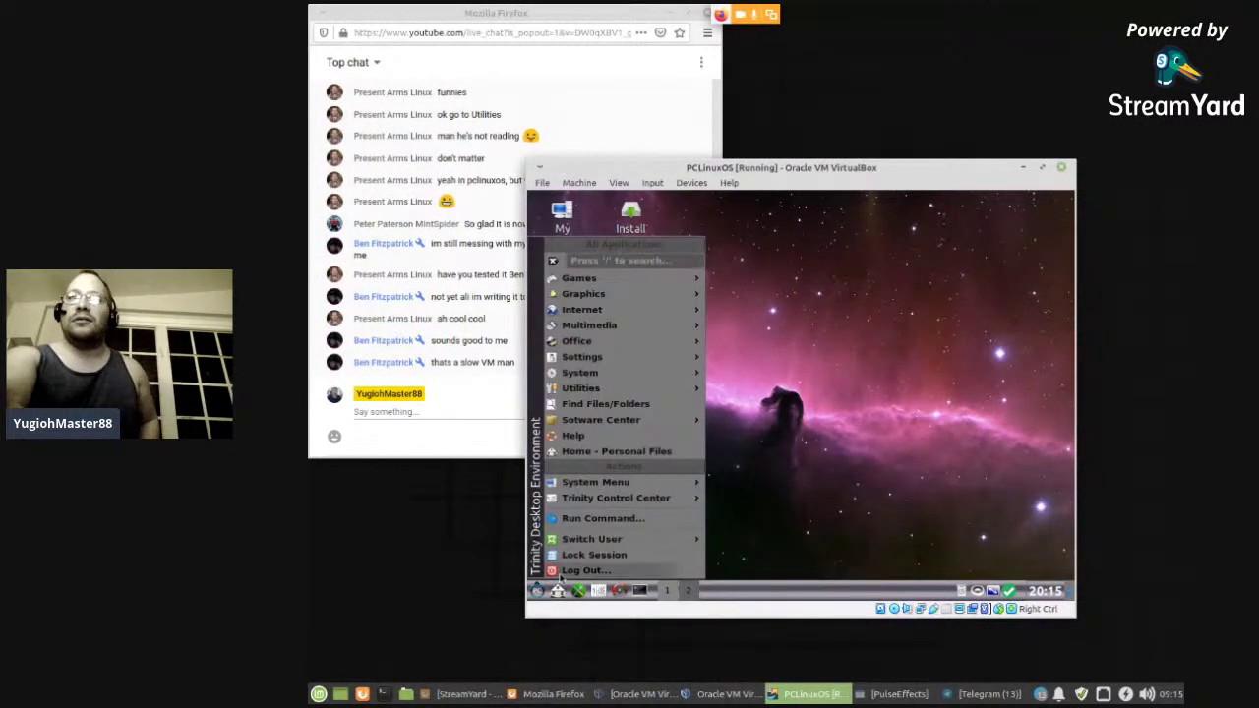
pyautogui.click(557, 573)
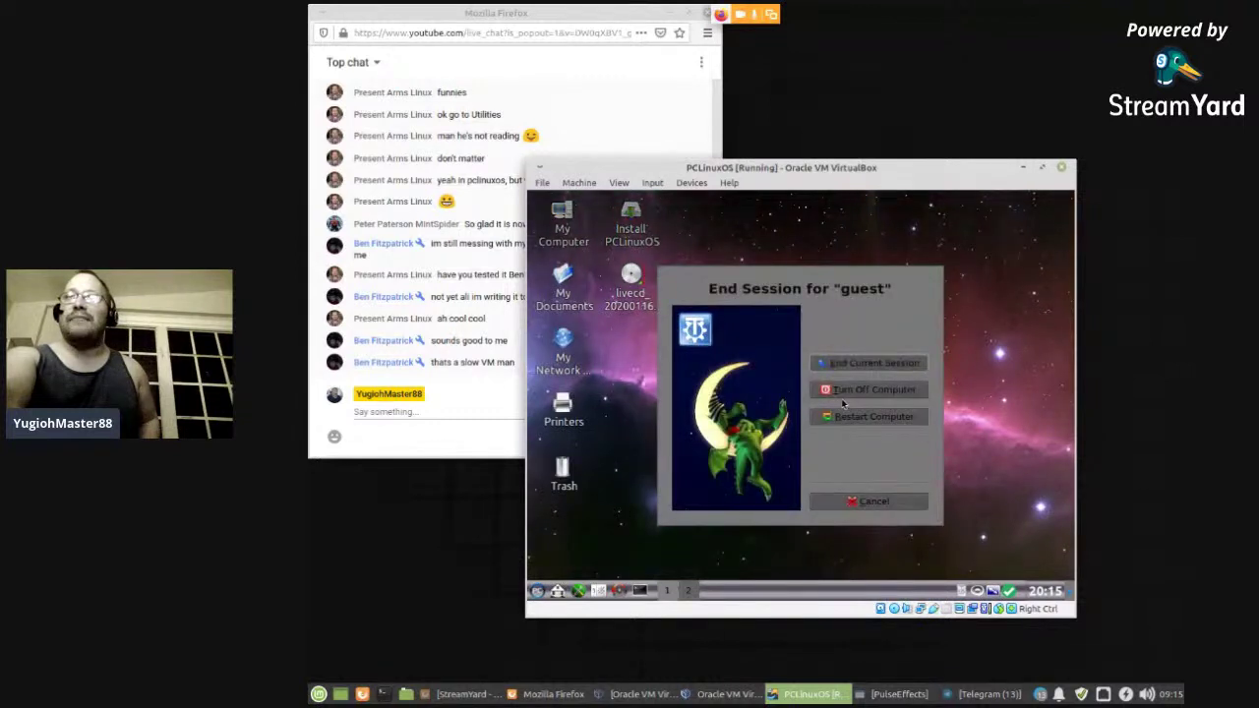
pyautogui.click(862, 423)
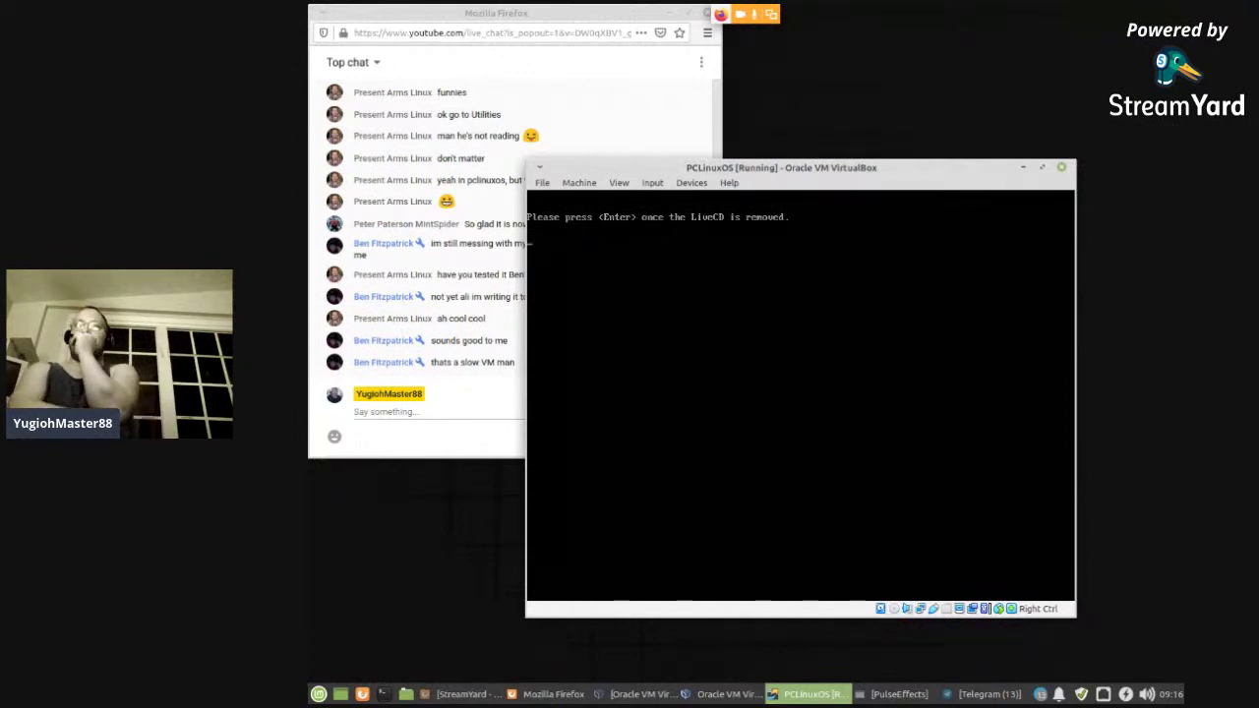
# - Continue the reboot, power off the VM after the Guru Meditation error, and open a host terminal
pyautogui.press('Return')
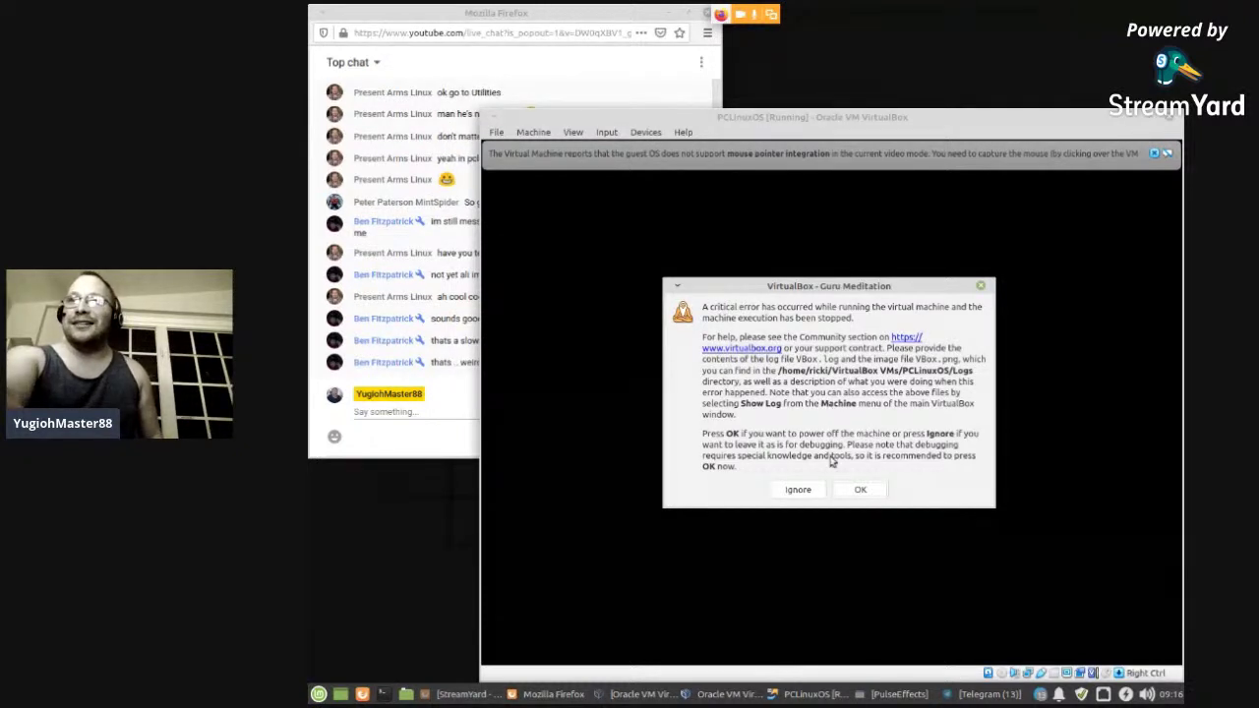
pyautogui.click(854, 493)
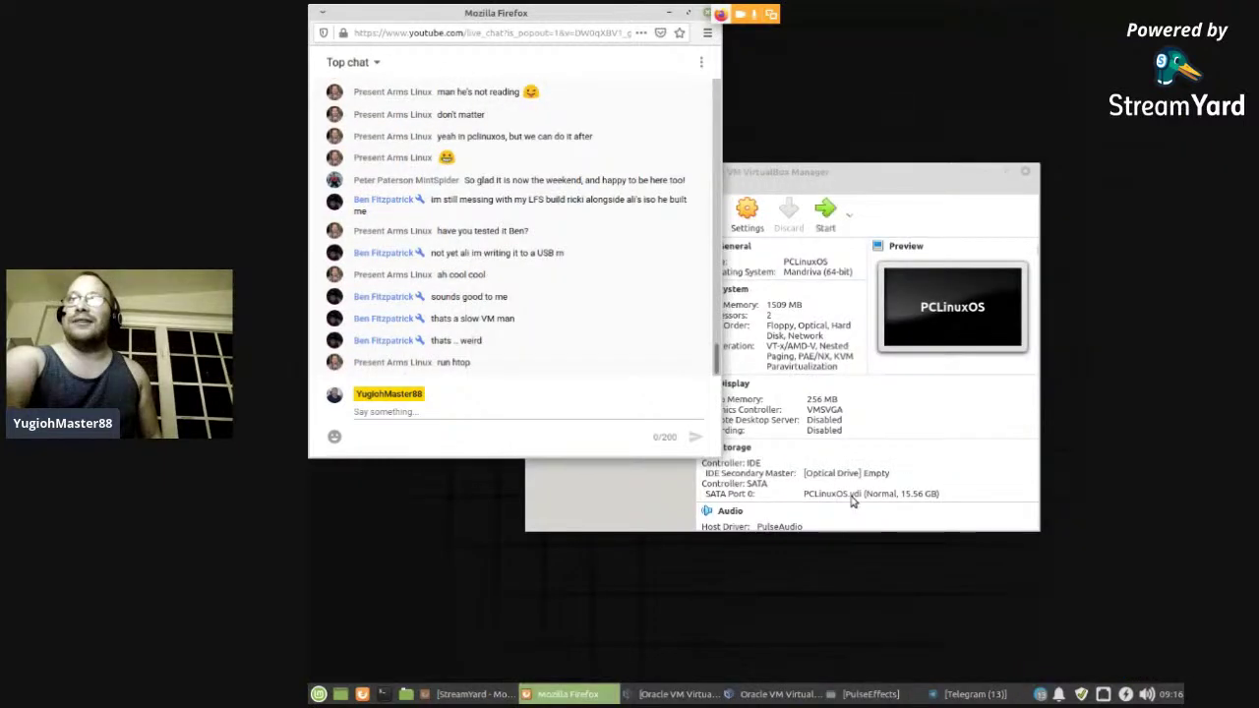
pyautogui.click(594, 414)
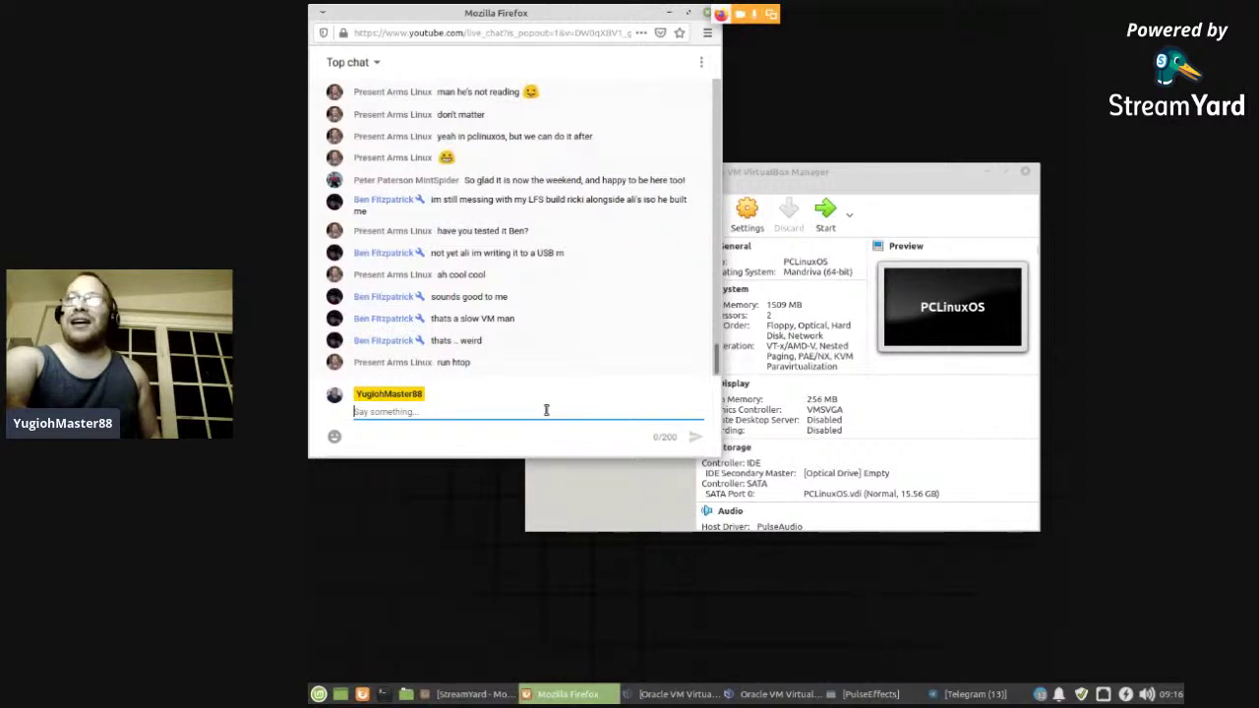
pyautogui.click(384, 693)
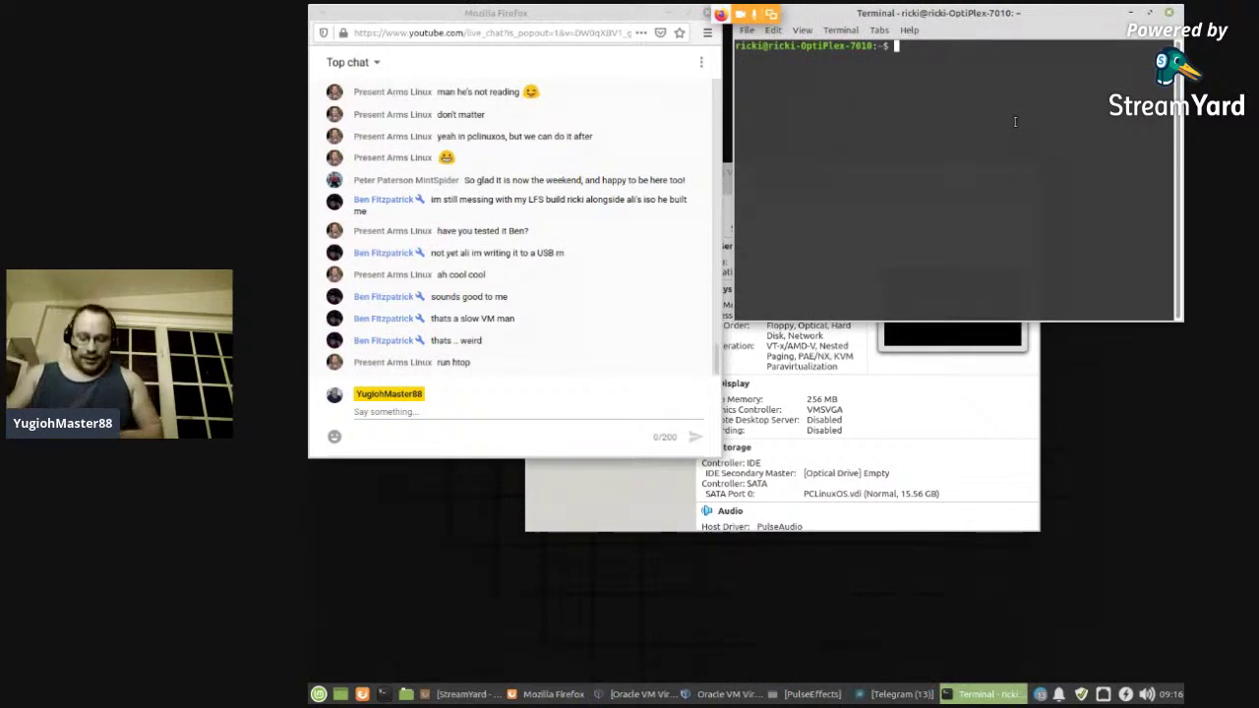
# - Install htop with 'sudo apt install htop', run it to check memory, then quit
pyautogui.write('htop')
pyautogui.press('Return')
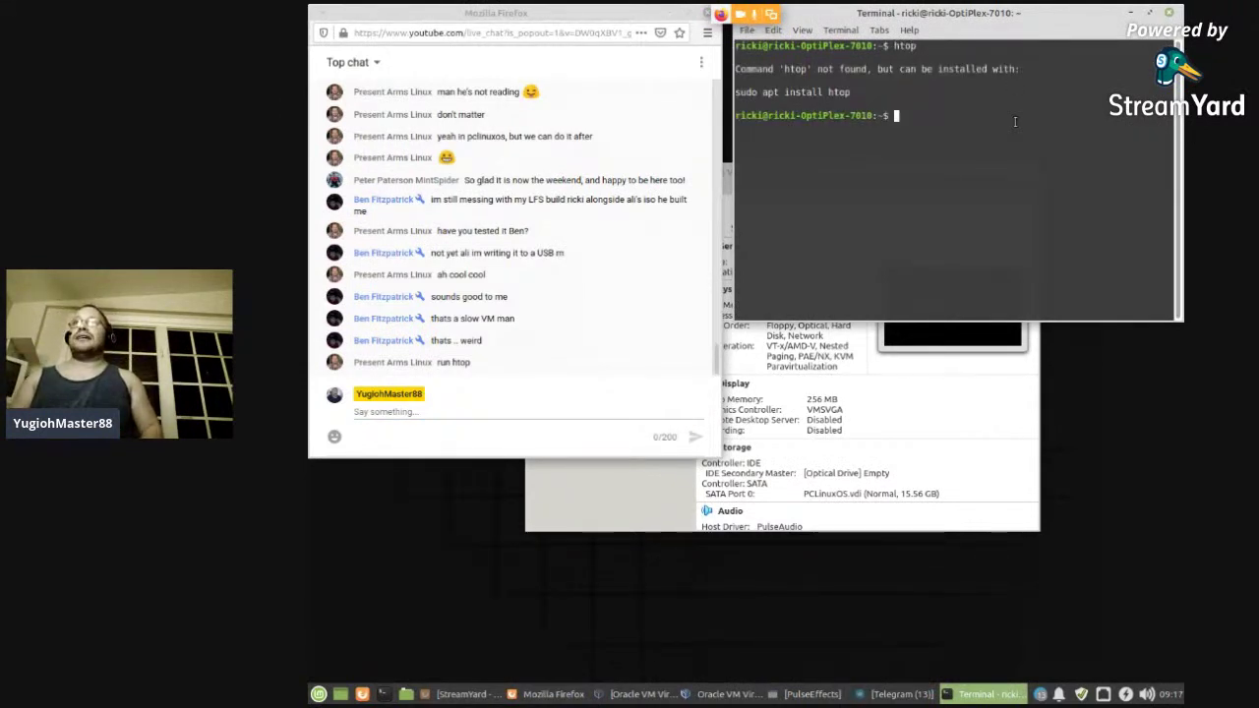
pyautogui.write('sudo apt insta')
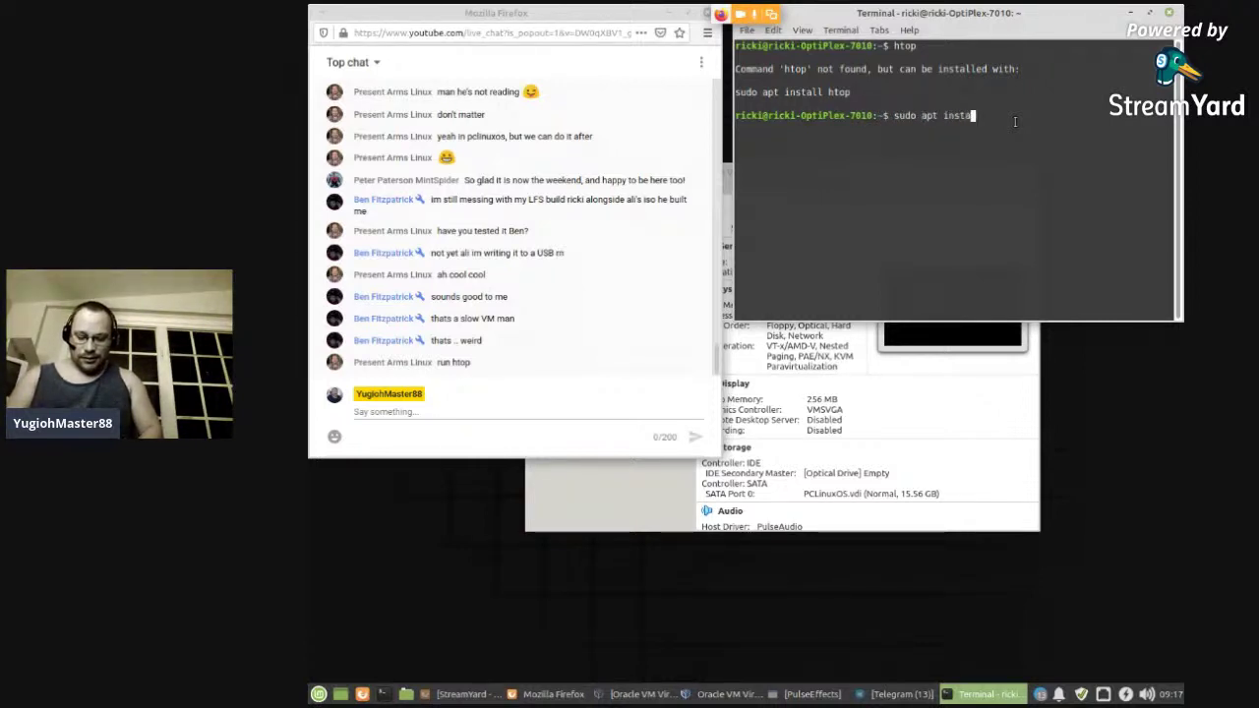
pyautogui.write('ll htop')
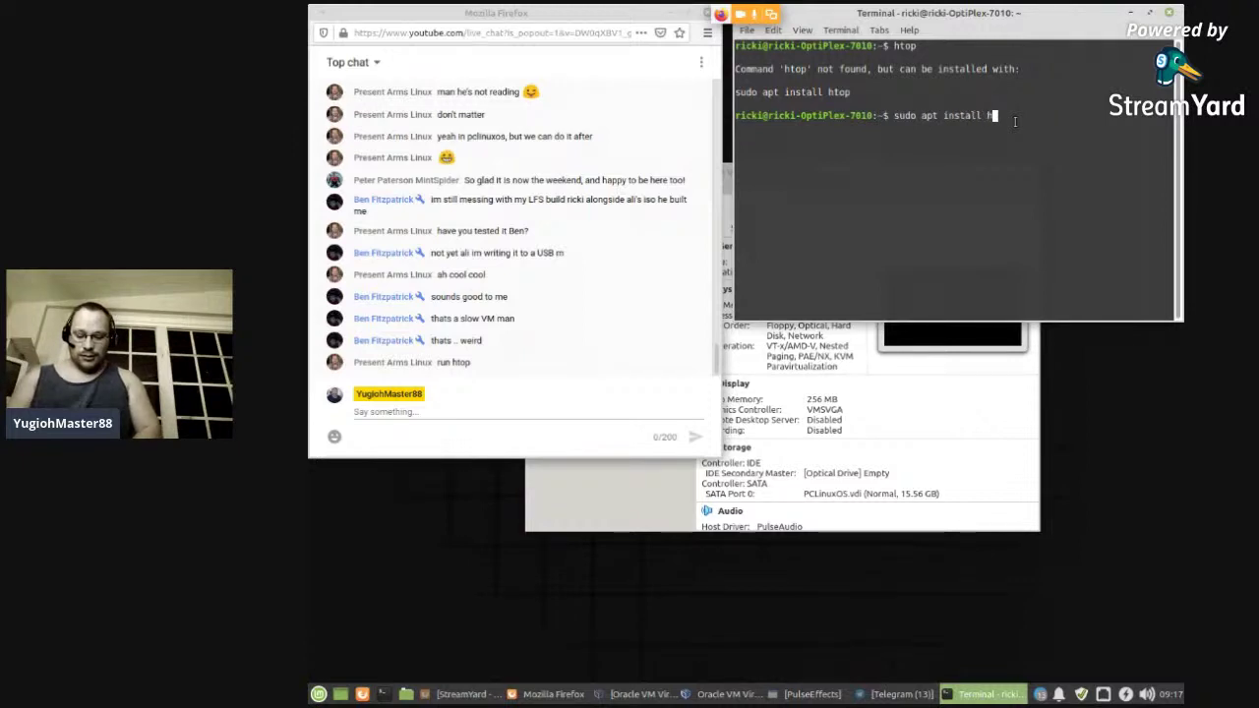
pyautogui.press('Return')
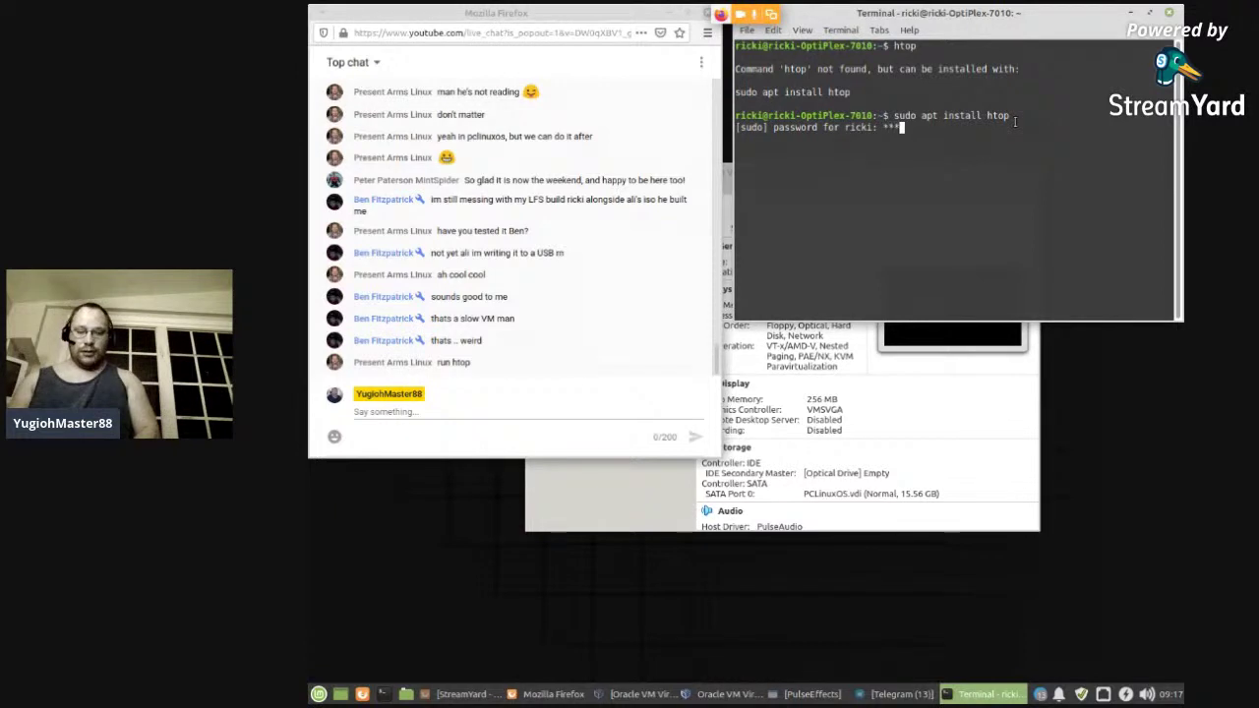
pyautogui.press('Return')
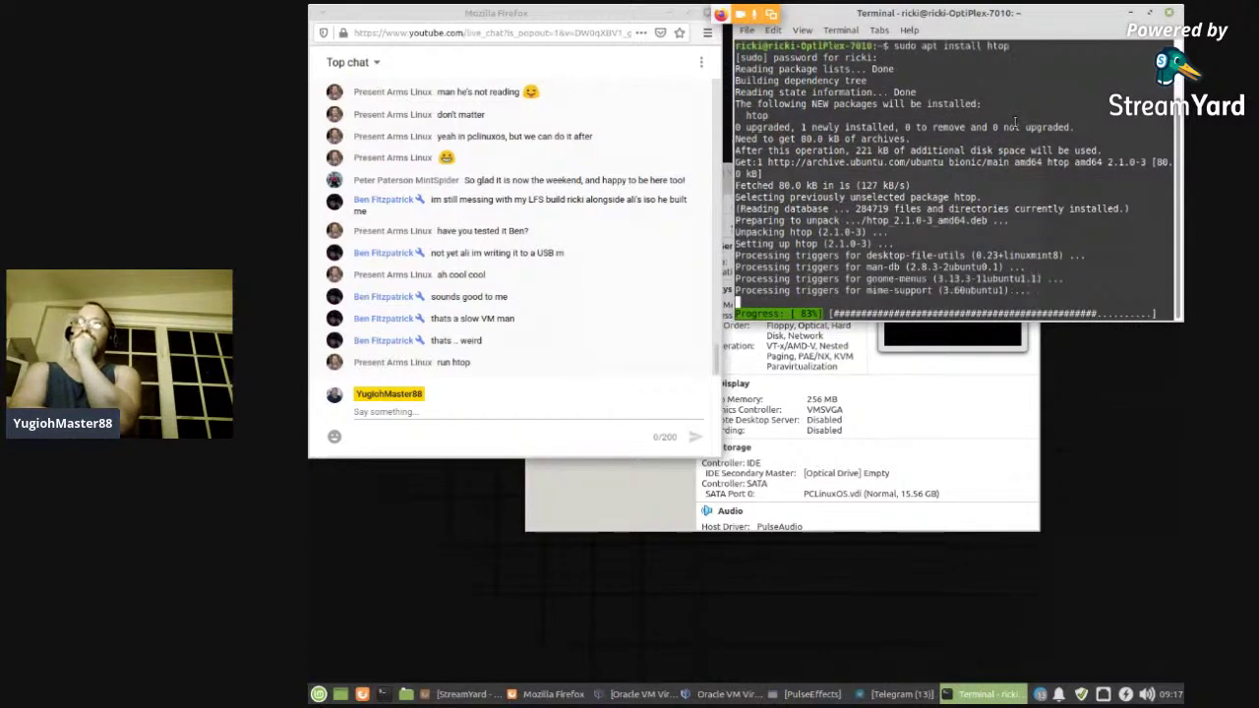
pyautogui.write('htop')
pyautogui.press('Return')
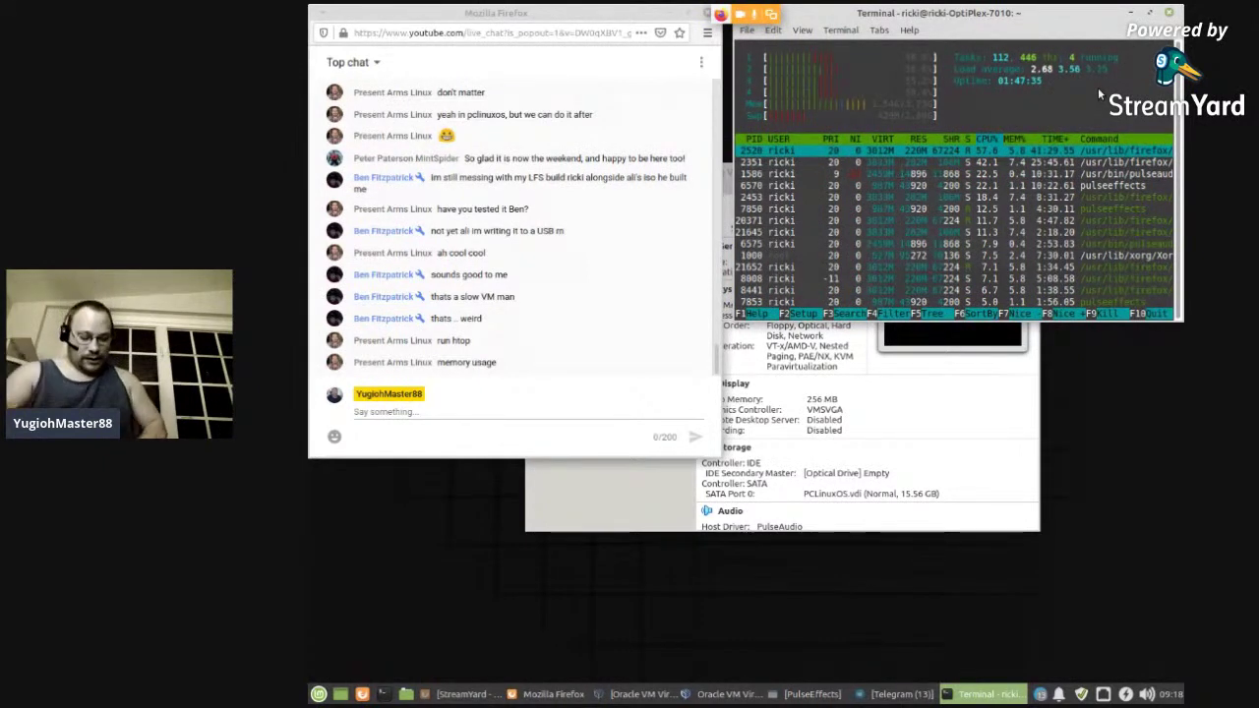
pyautogui.press('q')
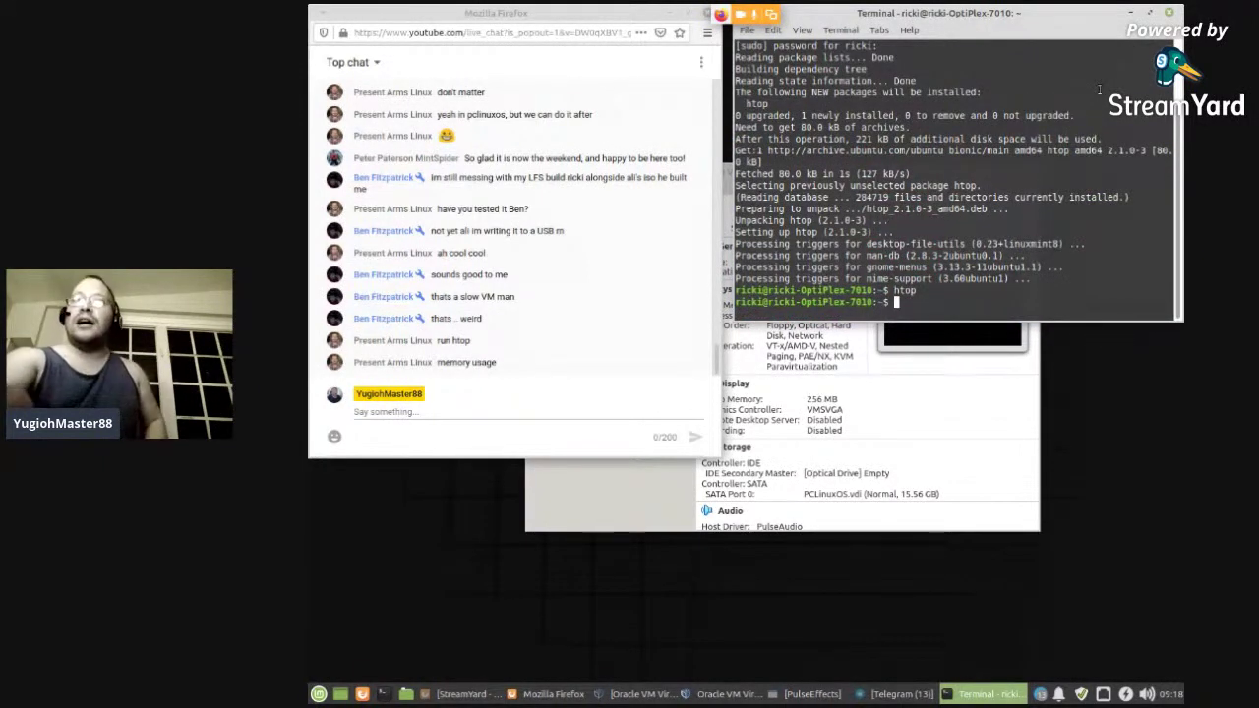
# - Close the terminal and open PCLinuxOS Settings at Storage to inspect the empty optical drive
pyautogui.click(1168, 13)
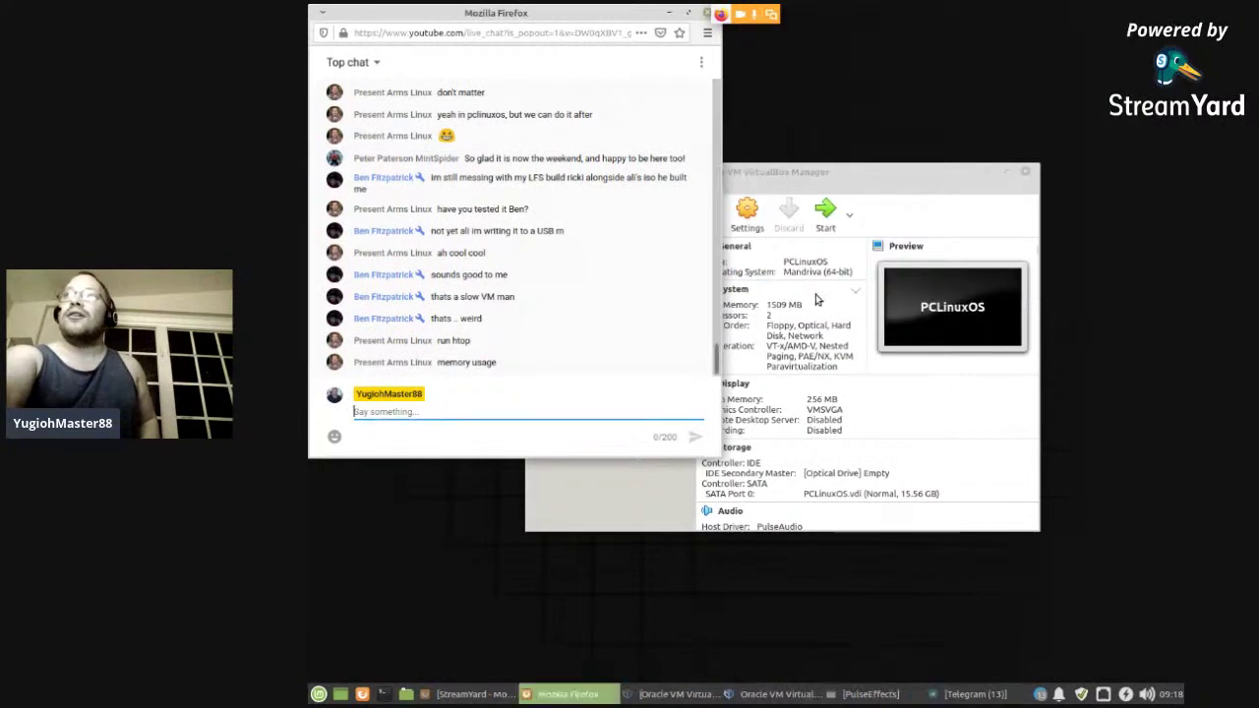
pyautogui.click(881, 193)
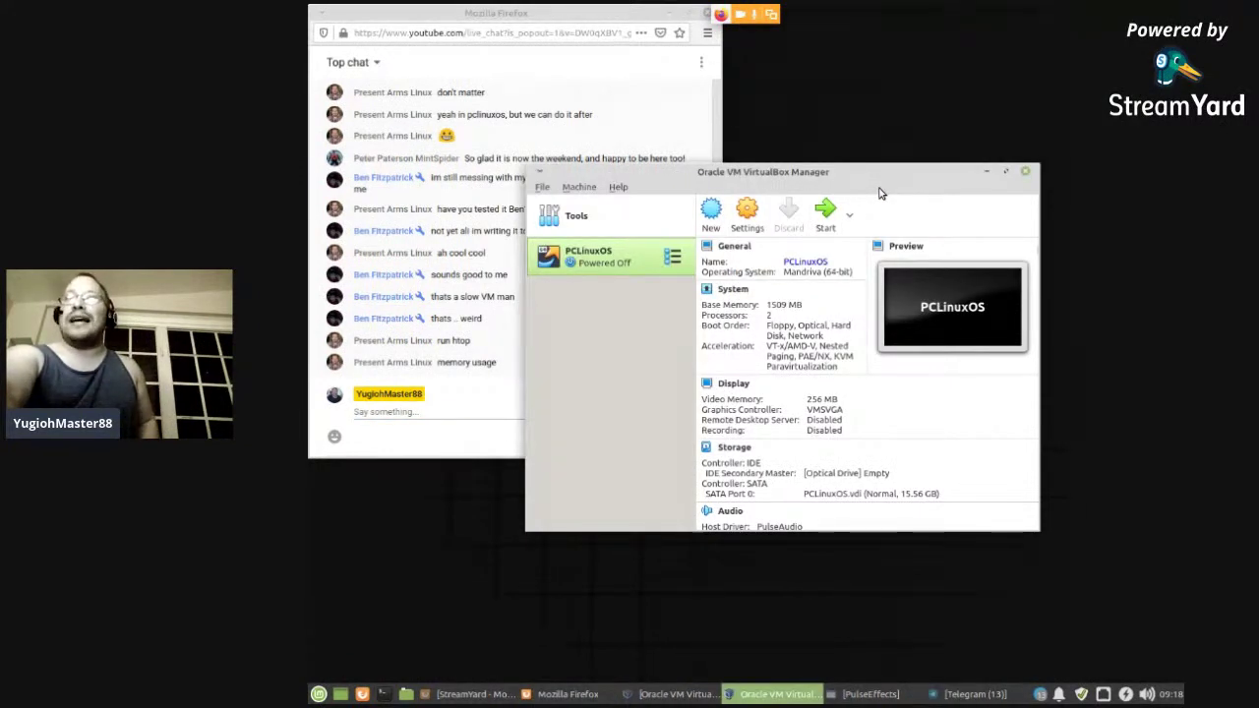
pyautogui.click(756, 222)
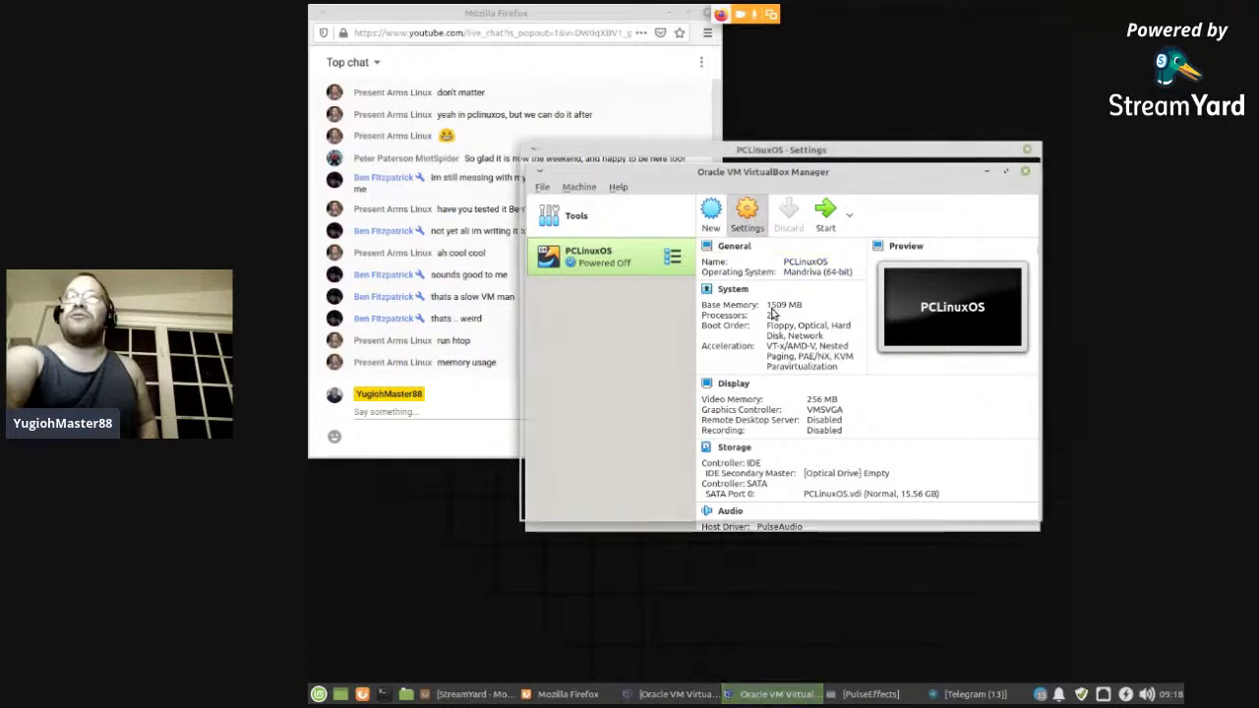
pyautogui.click(573, 242)
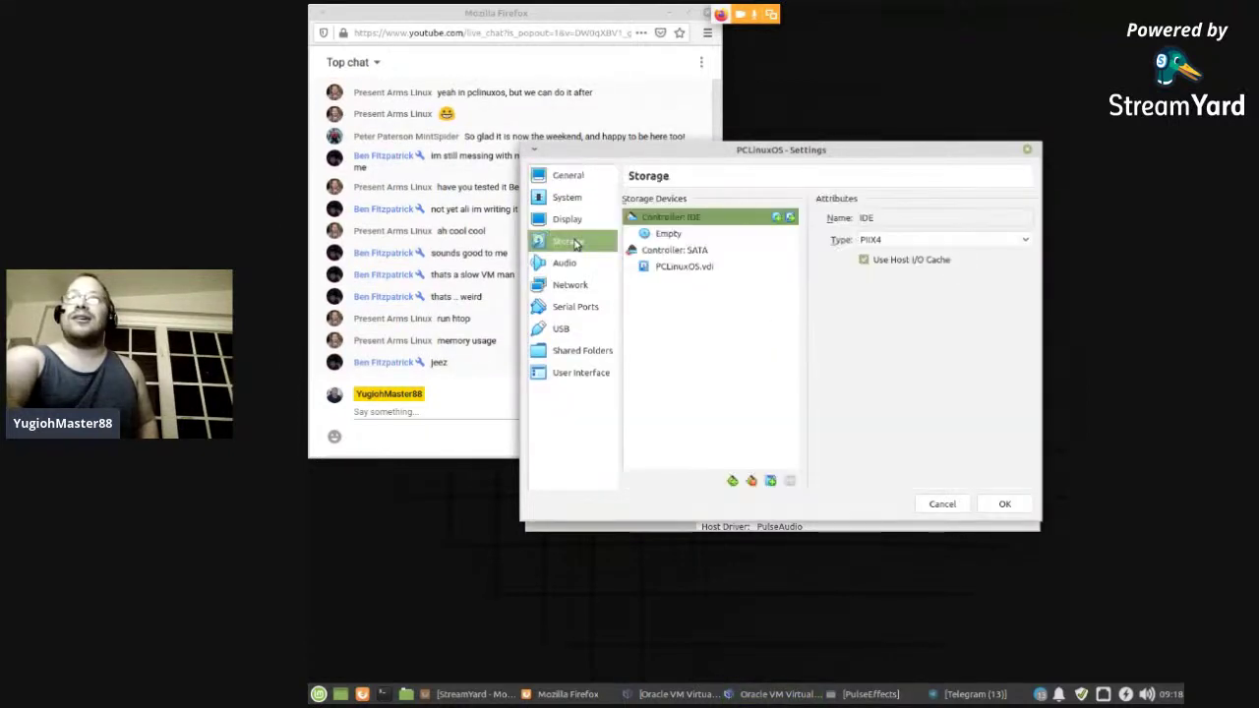
pyautogui.click(710, 234)
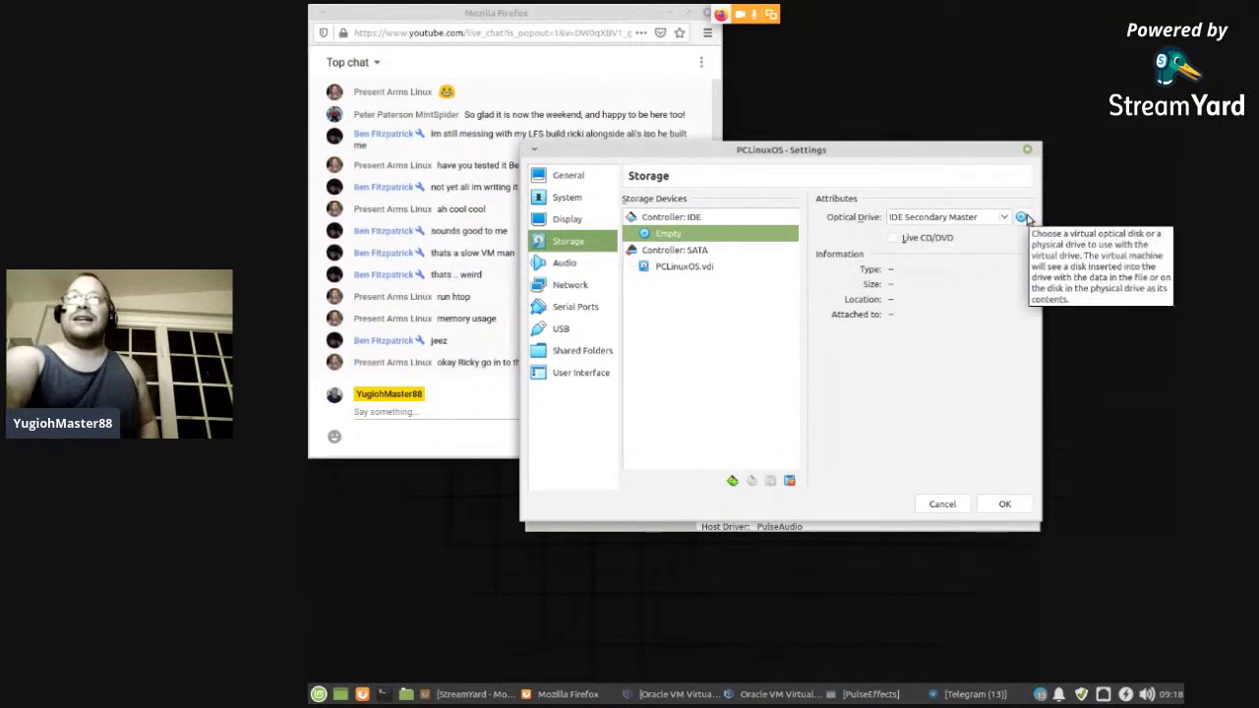
# - Glance at the live chat, then select the System settings category
pyautogui.click(507, 401)
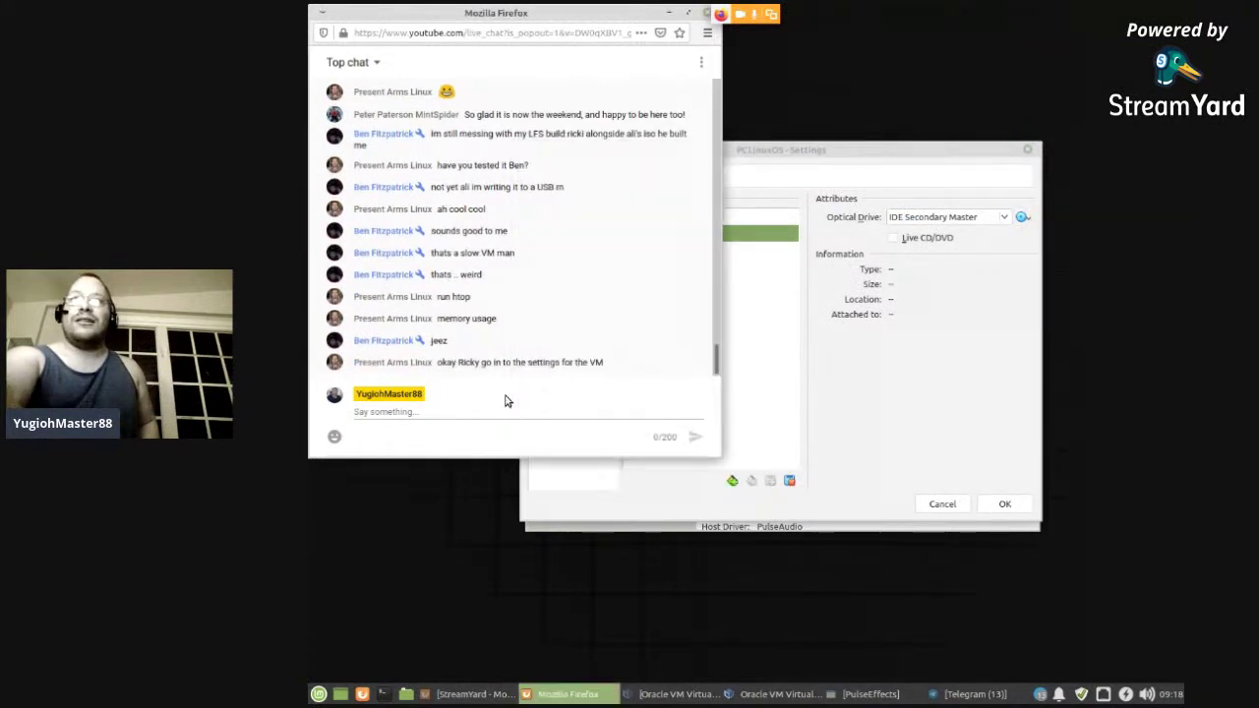
pyautogui.click(888, 373)
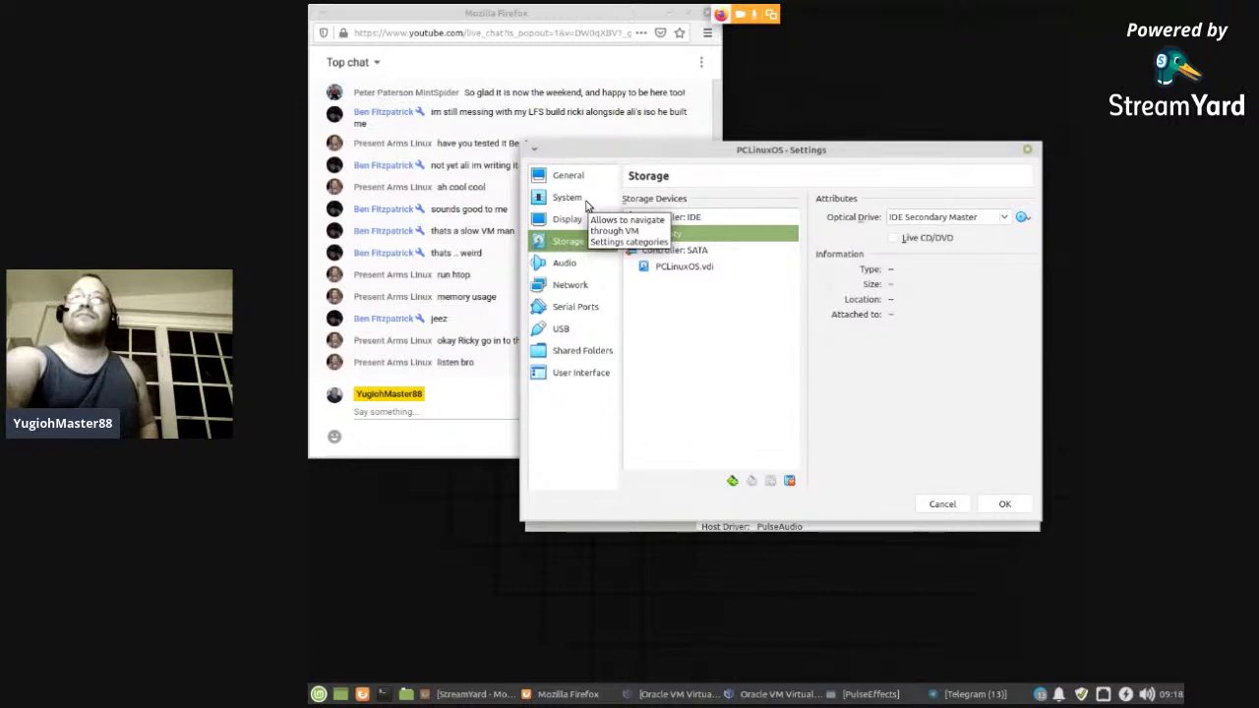
pyautogui.click(586, 204)
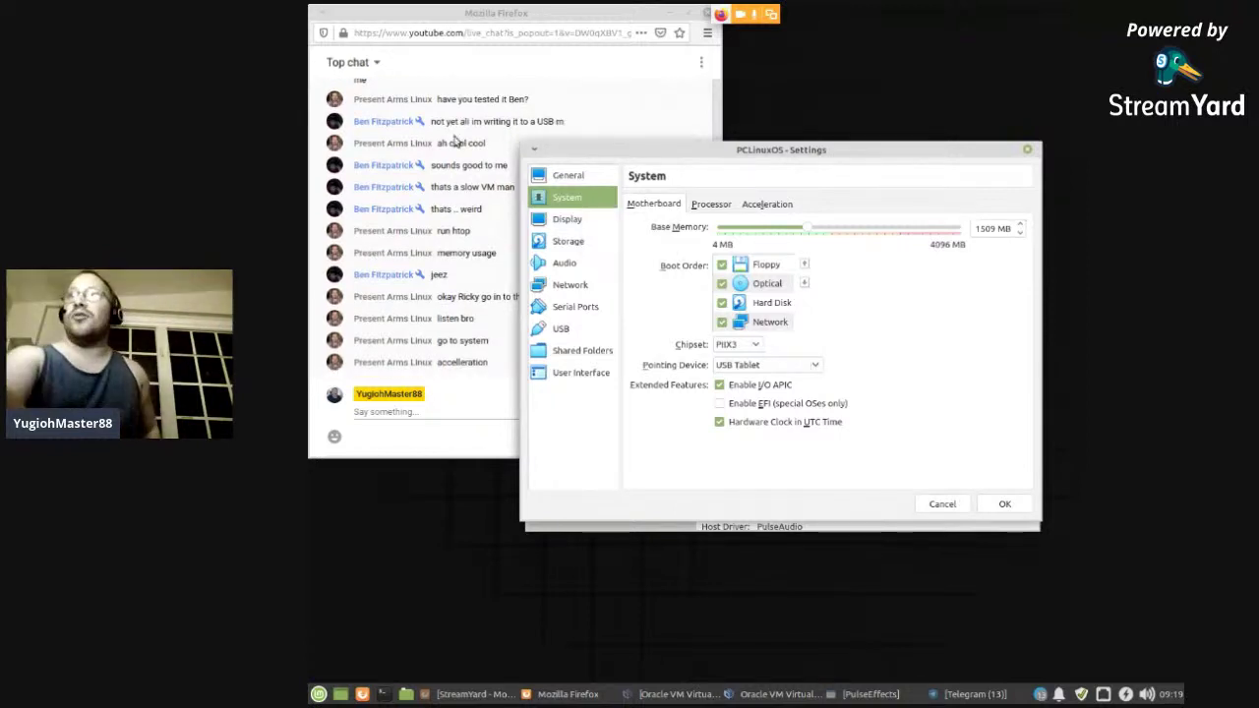
# - On System's Acceleration page, set the Paravirtualization Interface to KVM
pyautogui.click(777, 204)
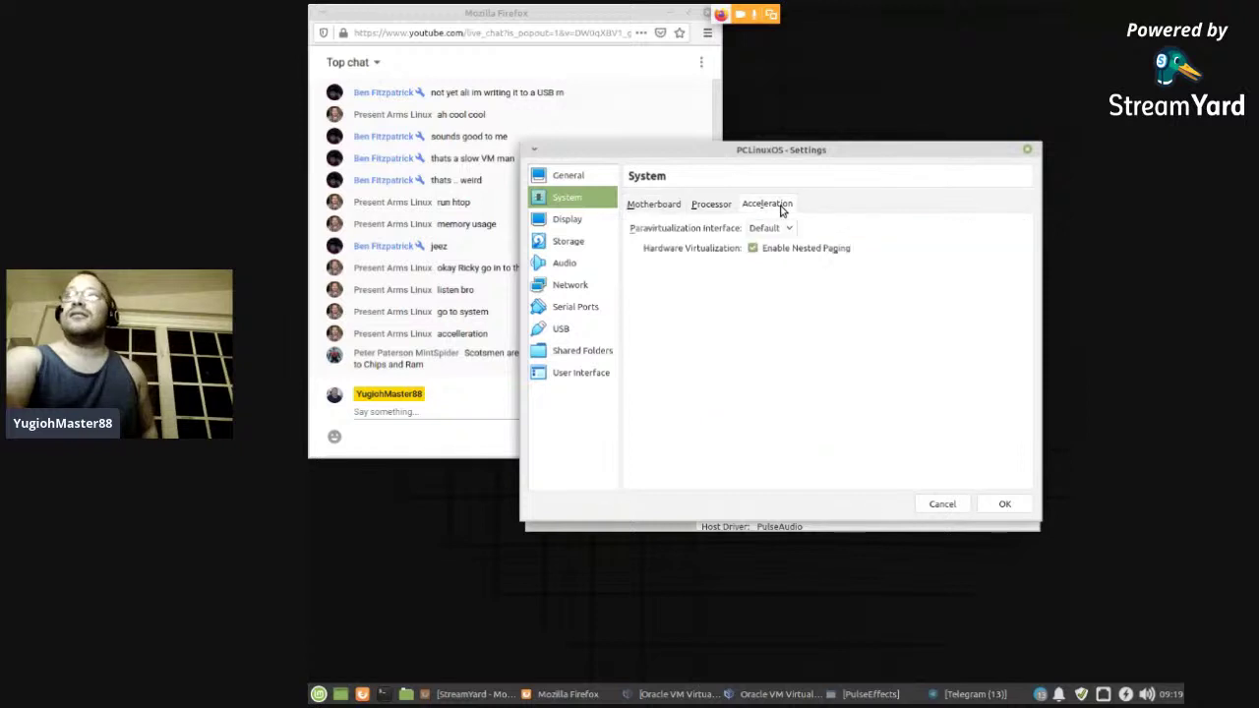
pyautogui.moveTo(642, 155); pyautogui.dragTo(716, 163)
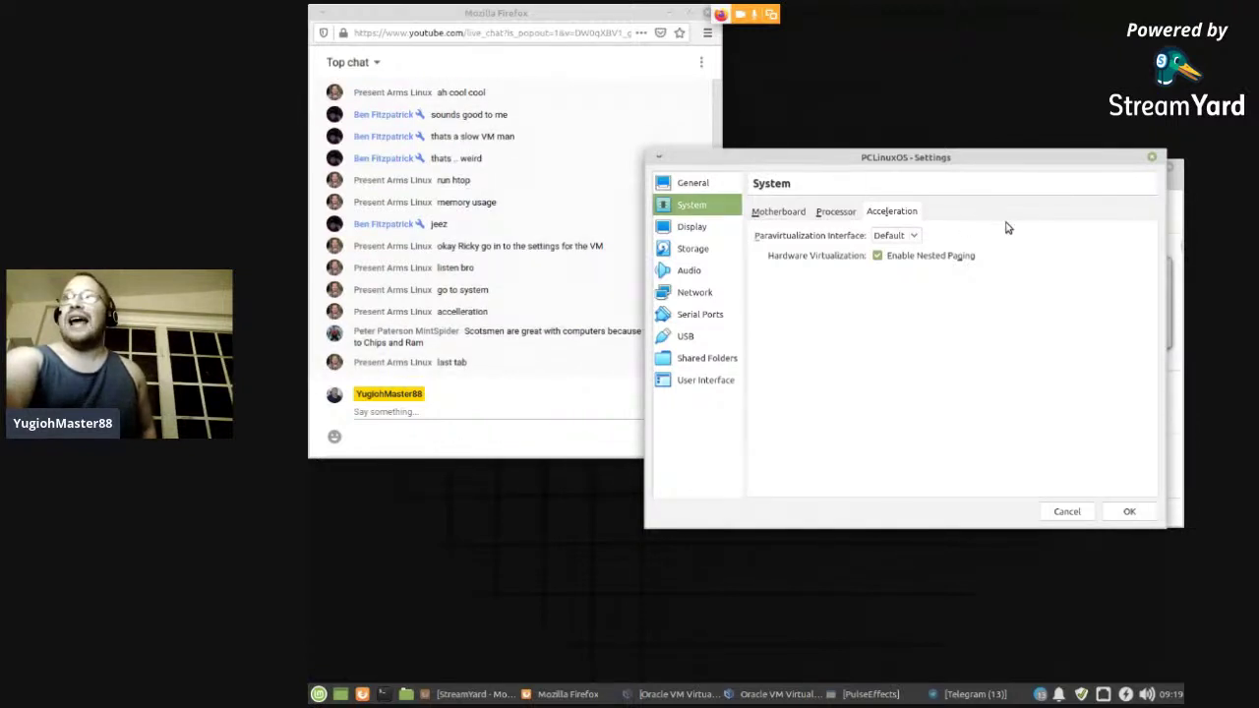
pyautogui.click(917, 236)
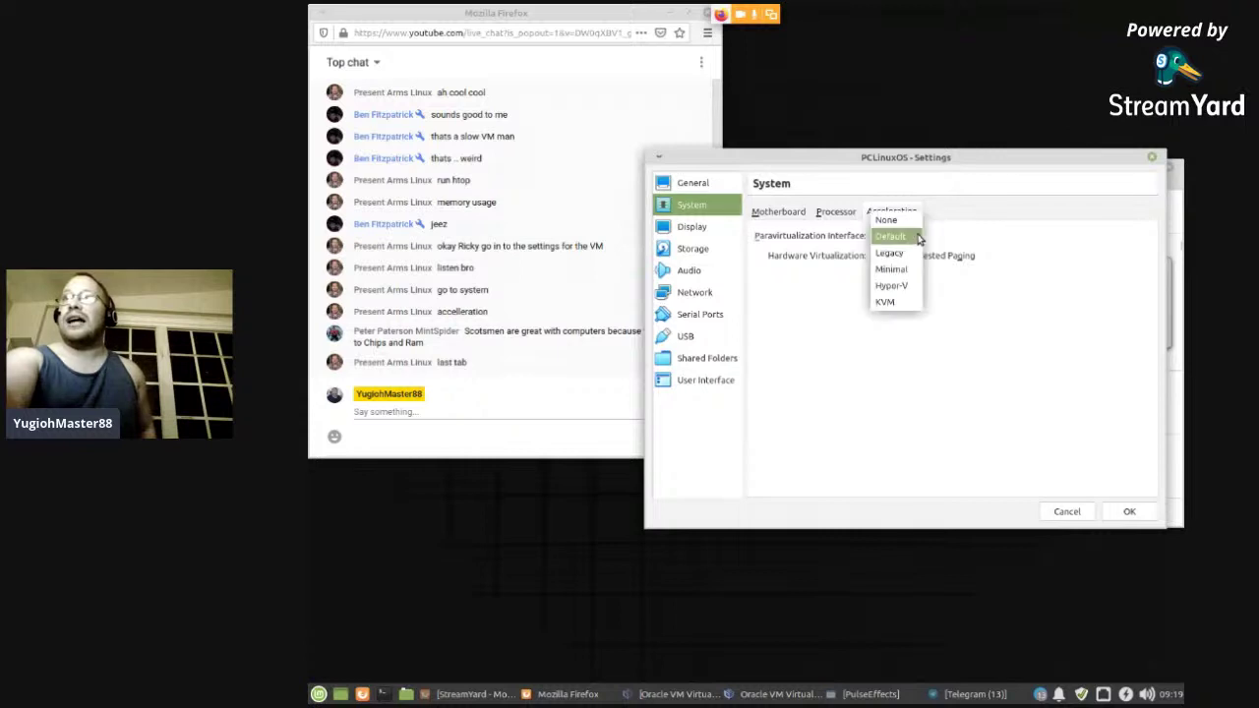
pyautogui.click(896, 302)
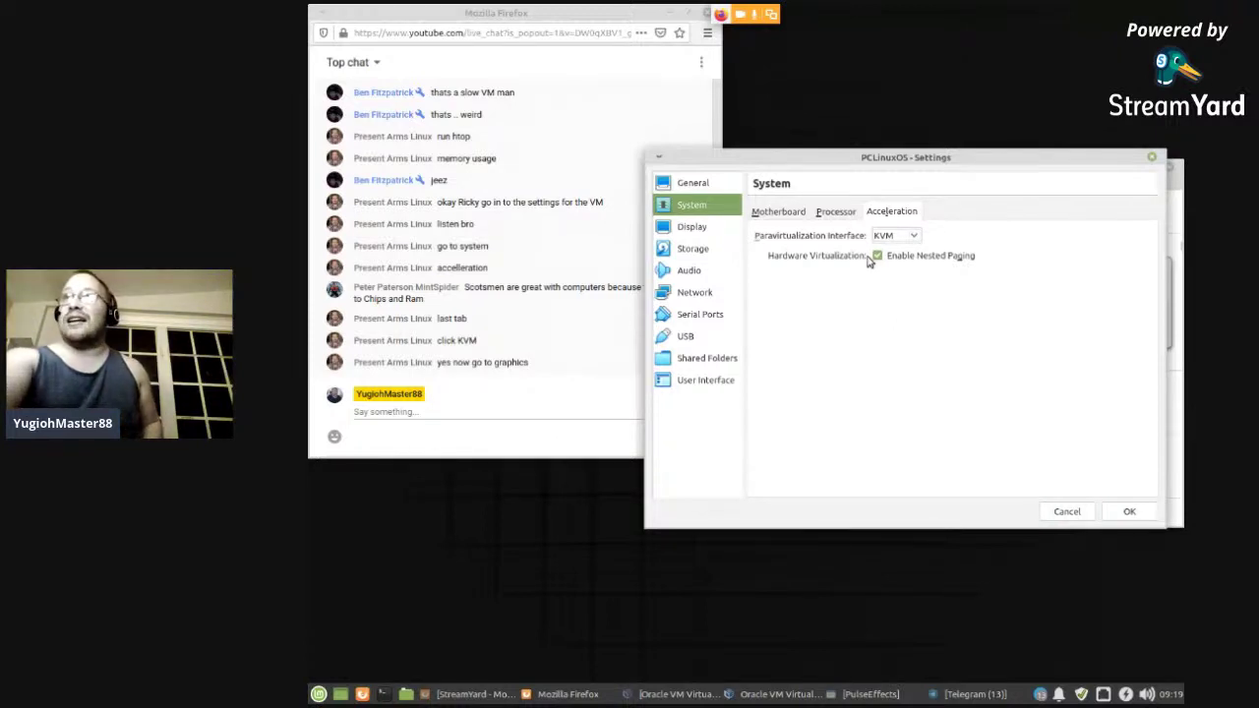
# - On the Display page, lower video memory to 128 MB and enable 3D acceleration
pyautogui.click(702, 230)
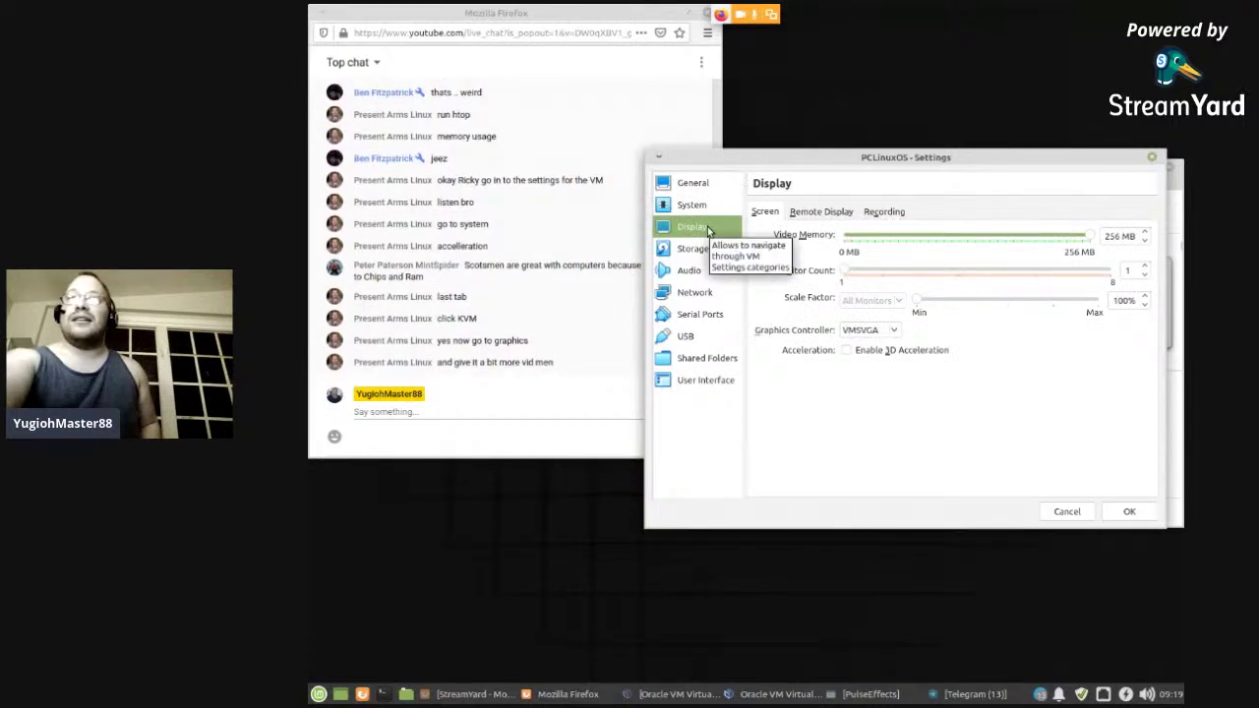
pyautogui.click(1092, 241)
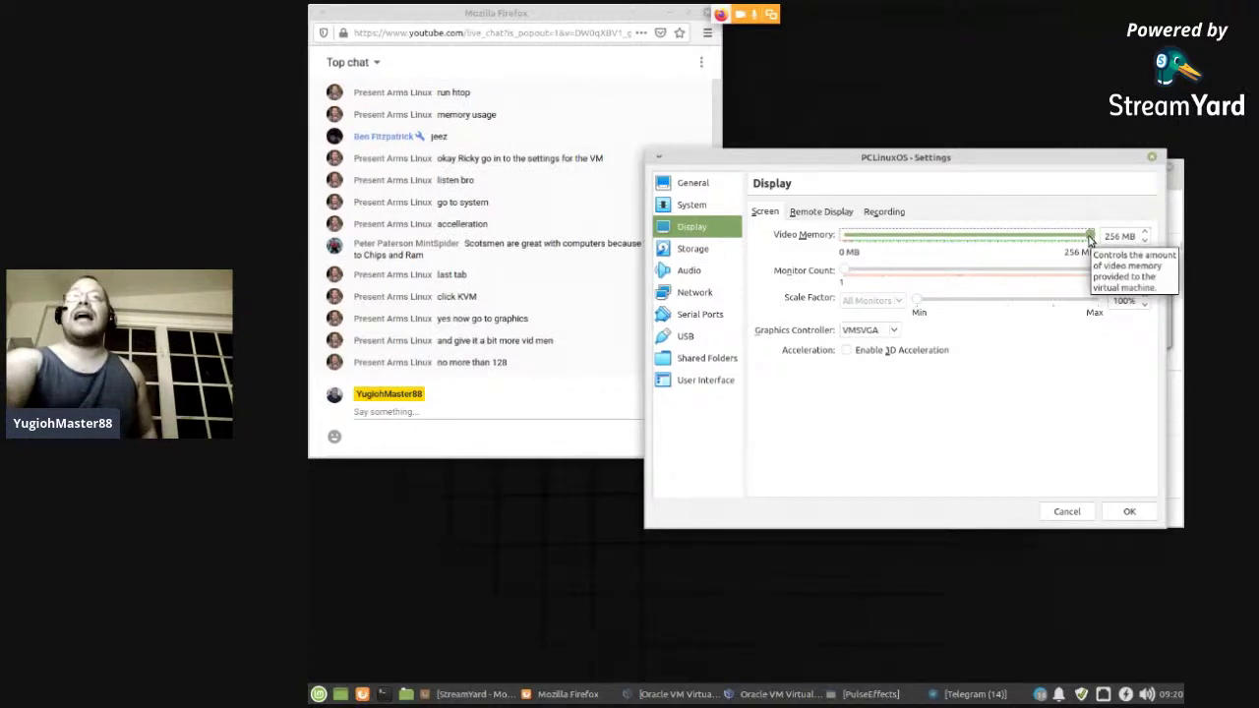
pyautogui.moveTo(1090, 239); pyautogui.dragTo(966, 239)
pyautogui.click(850, 352)
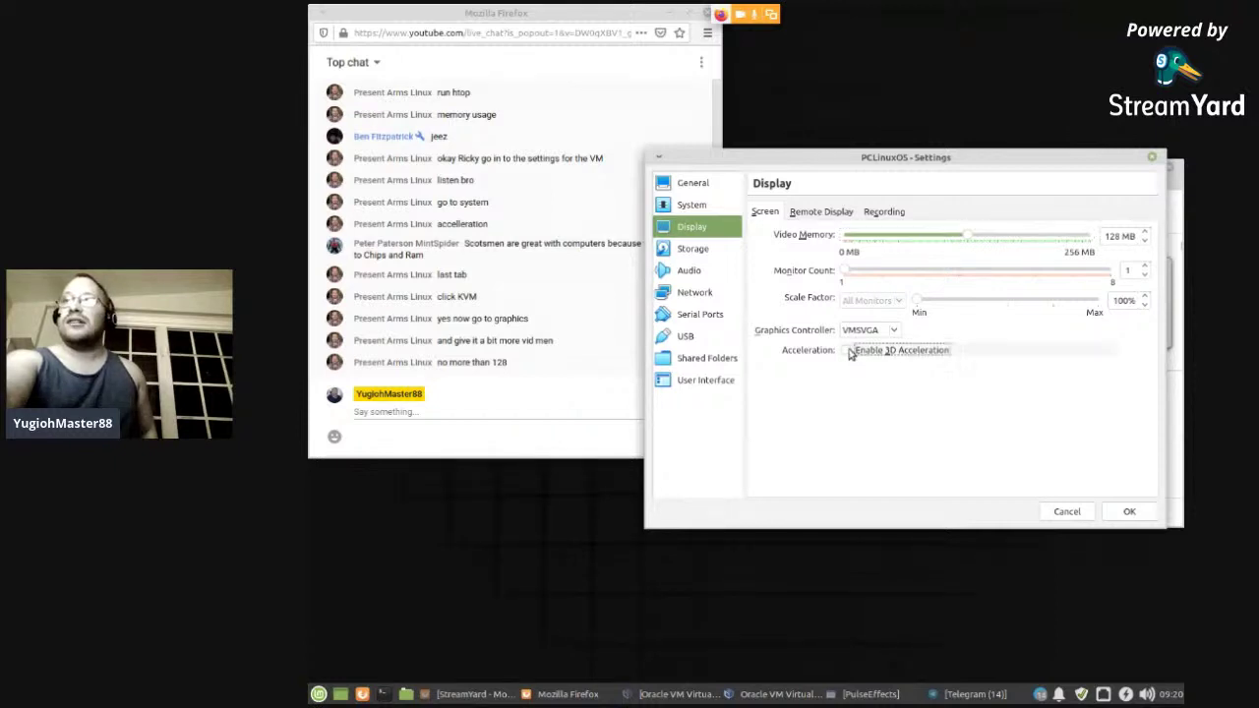
# - Set the graphics controller to VBoxSVGA, then view the Network adapter page
pyautogui.click(889, 330)
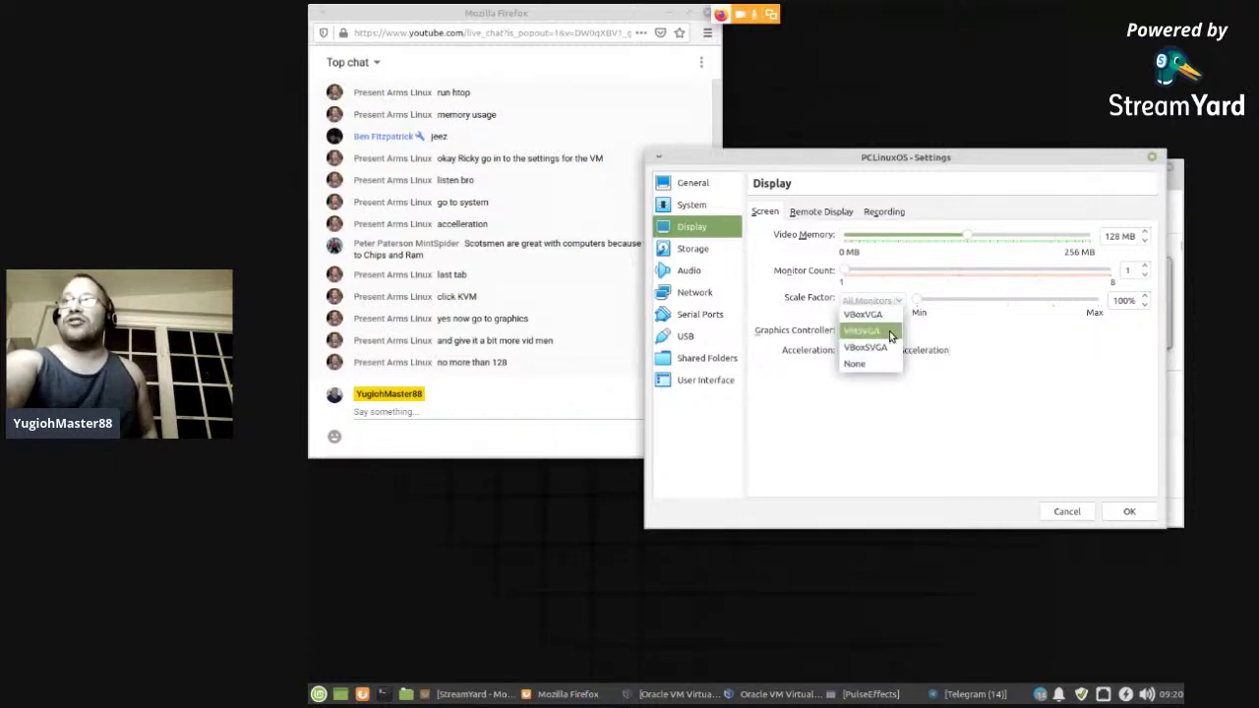
pyautogui.click(886, 313)
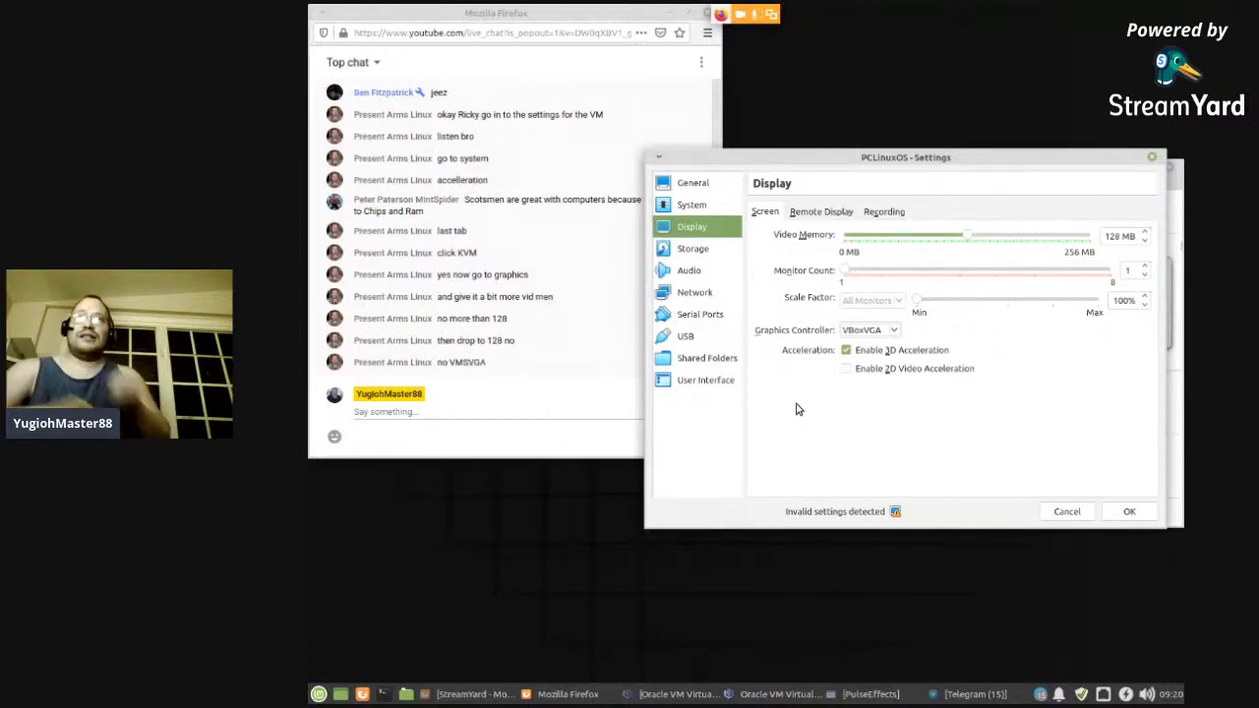
pyautogui.click(871, 330)
pyautogui.click(866, 366)
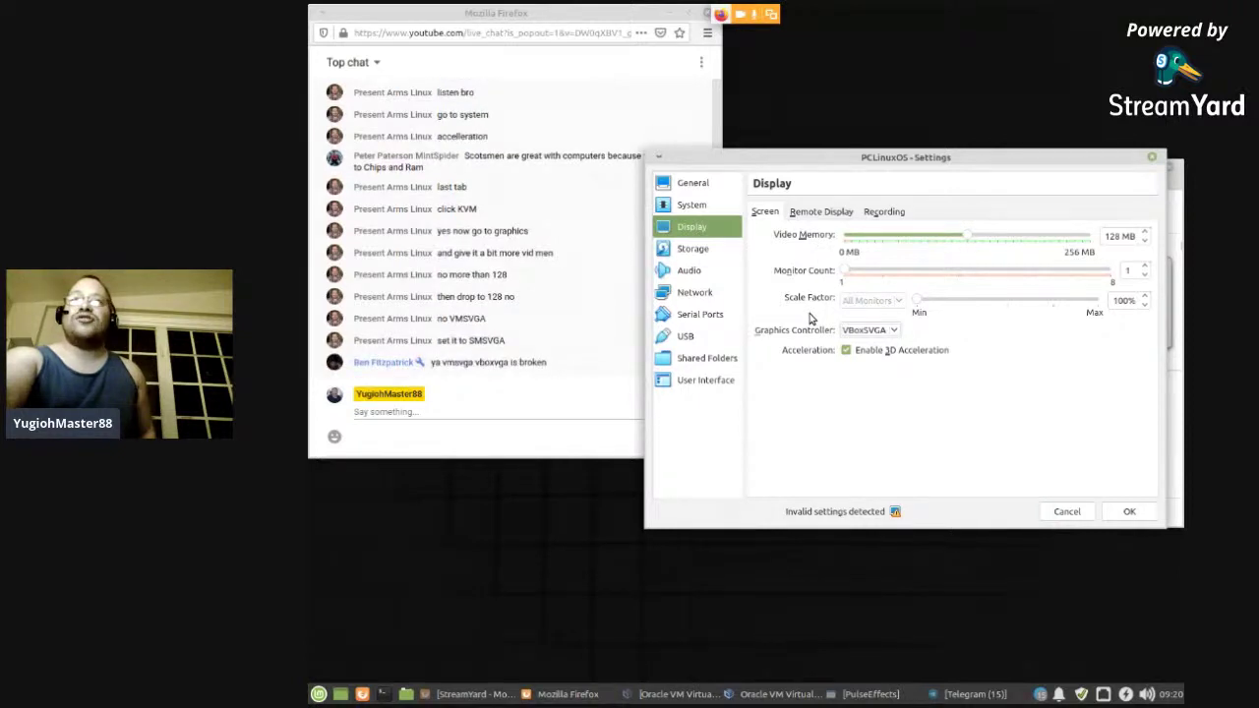
pyautogui.click(866, 330)
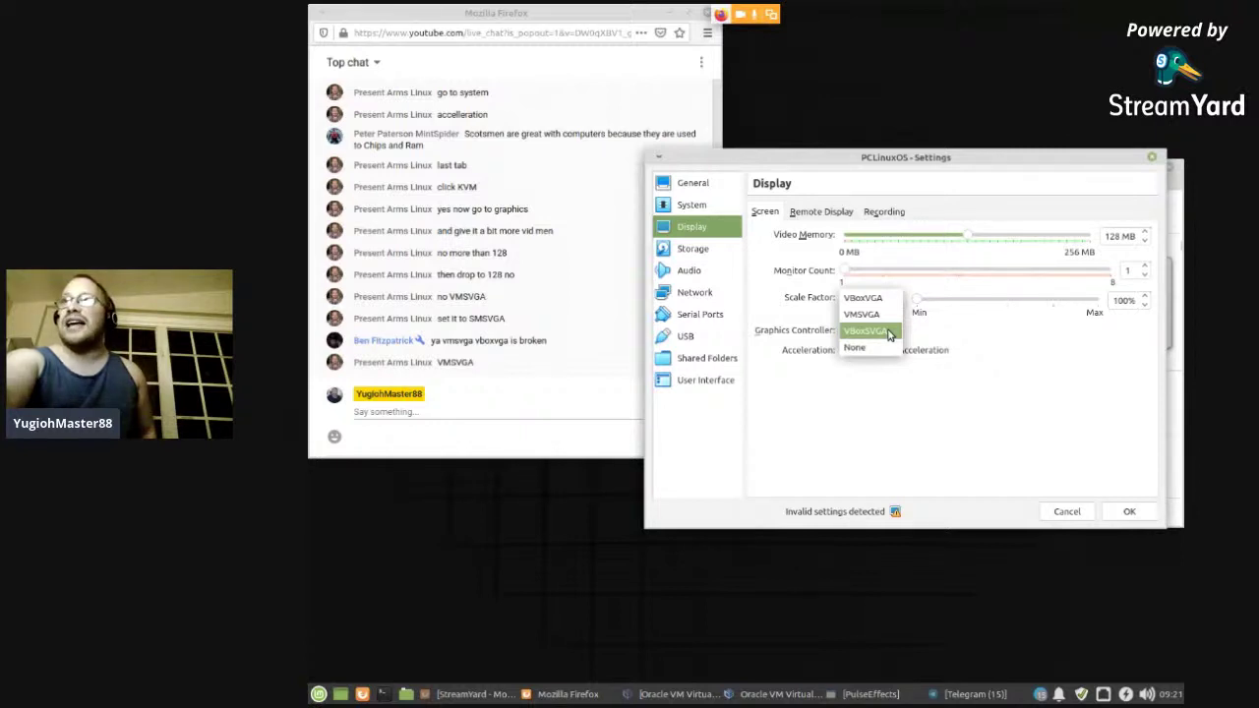
pyautogui.click(871, 334)
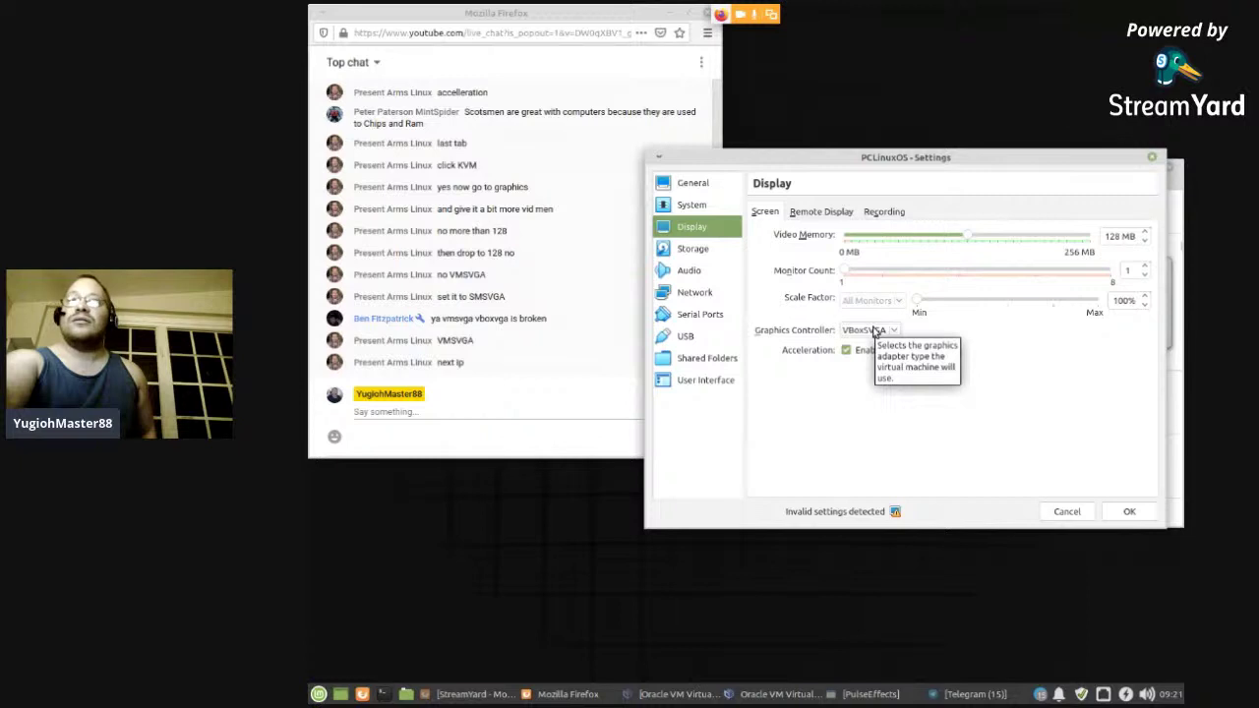
pyautogui.click(702, 295)
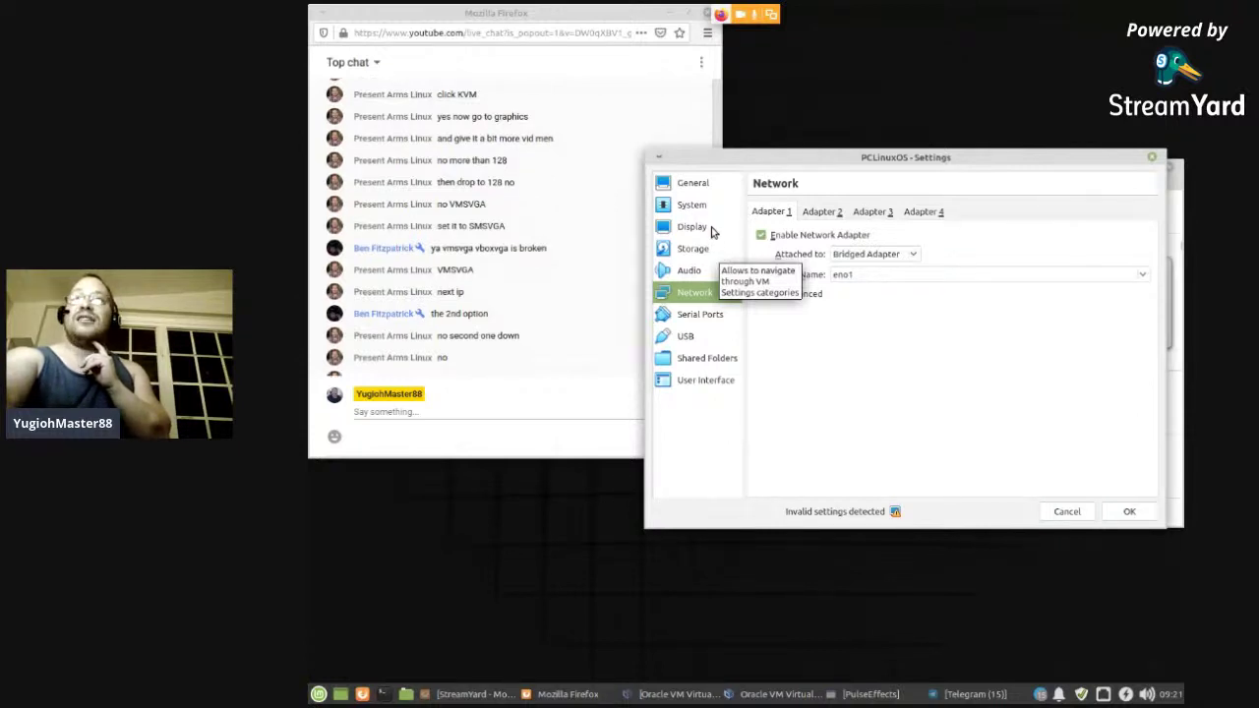
# - Switch the graphics controller to VMSVGA on the Display page and save with OK
pyautogui.click(715, 231)
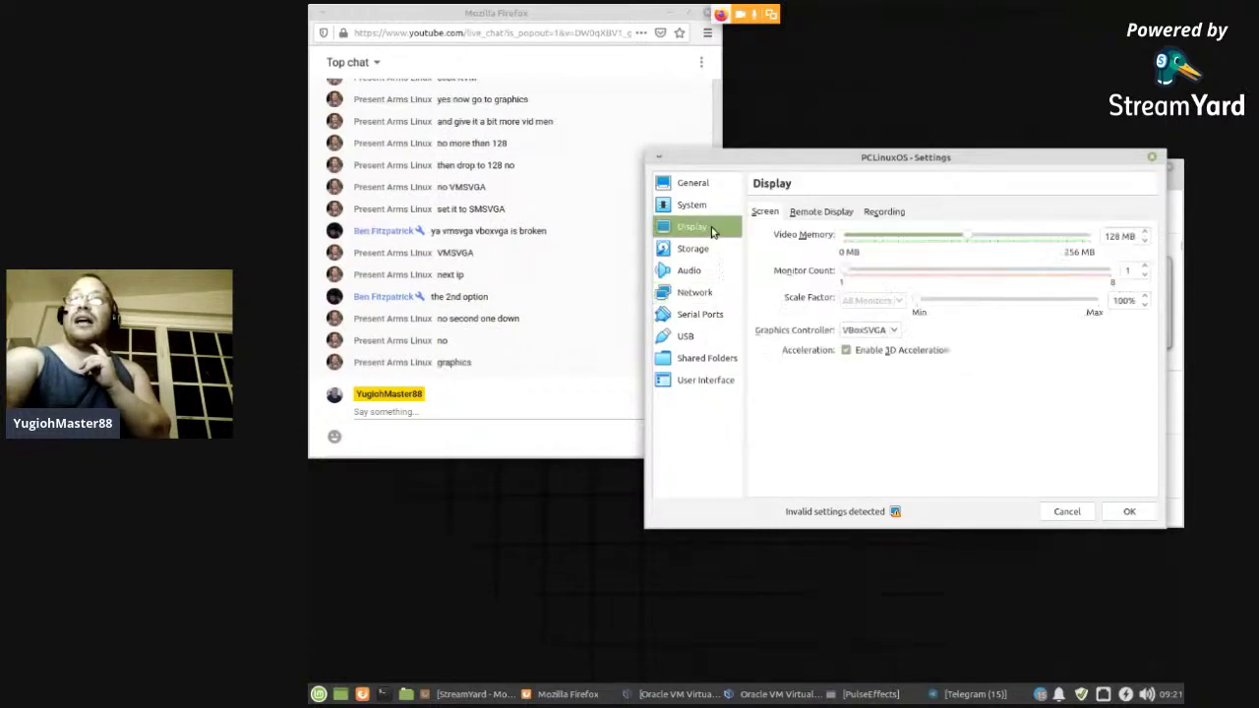
pyautogui.click(893, 330)
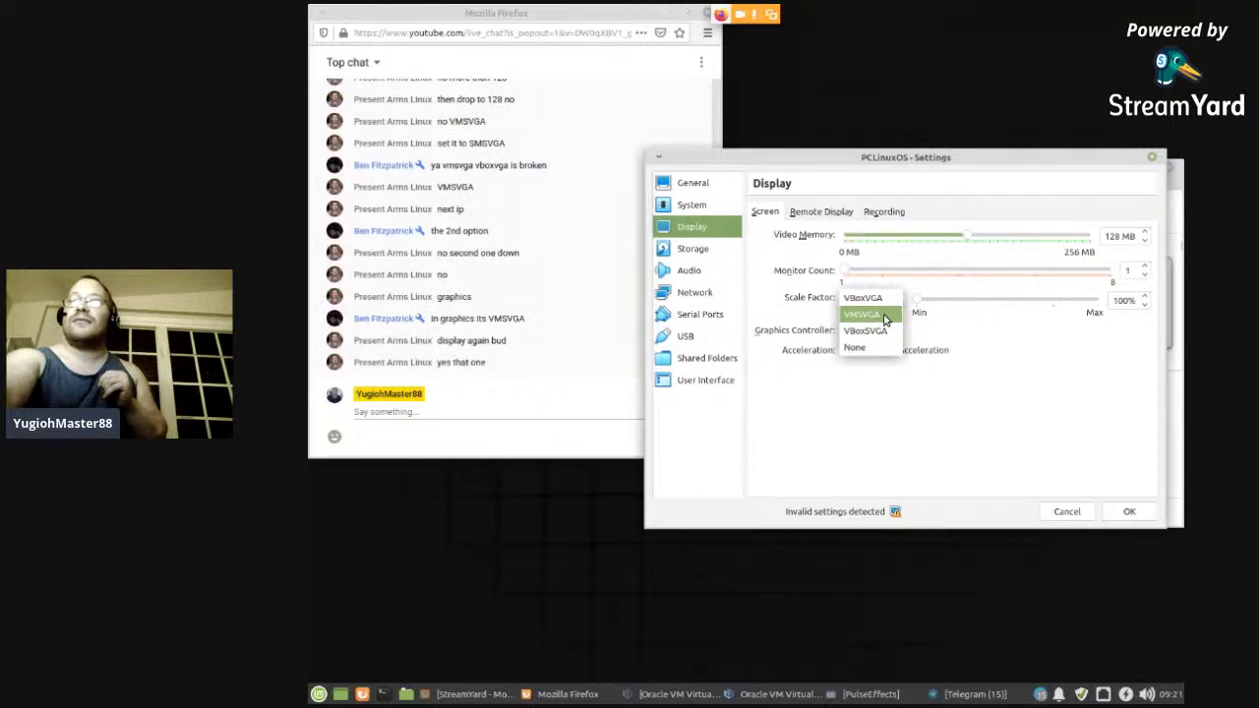
pyautogui.click(886, 317)
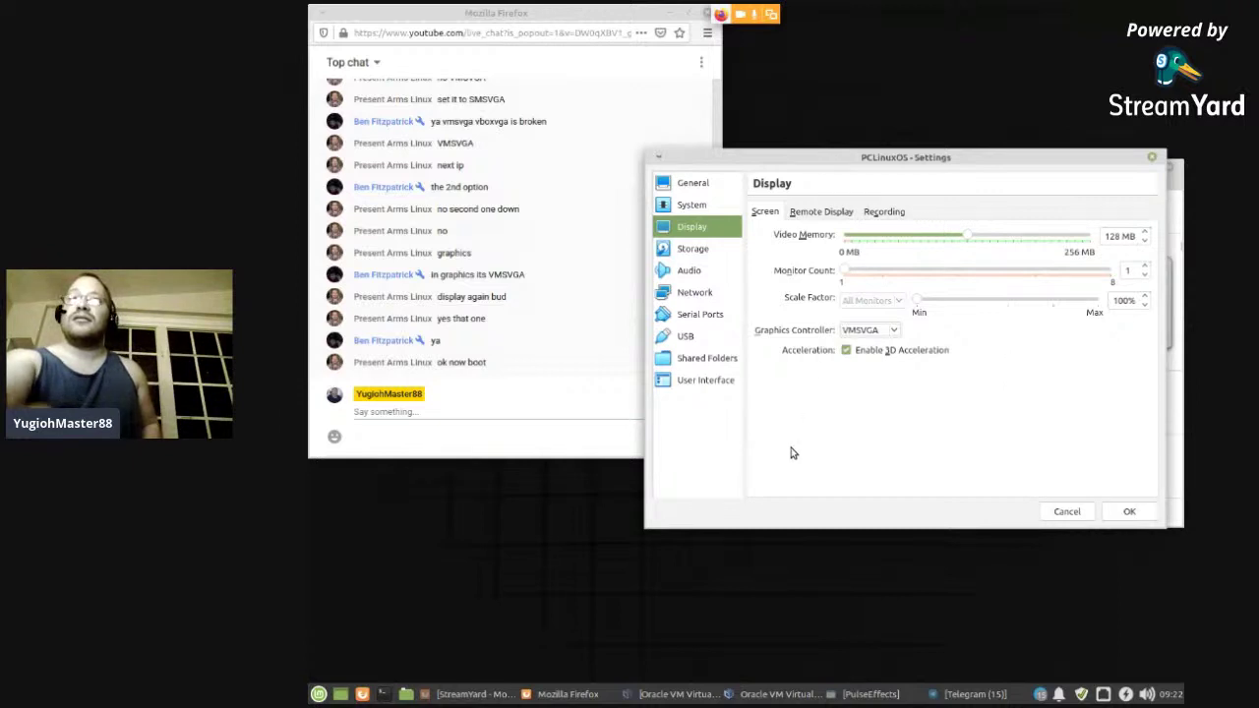
pyautogui.click(1138, 514)
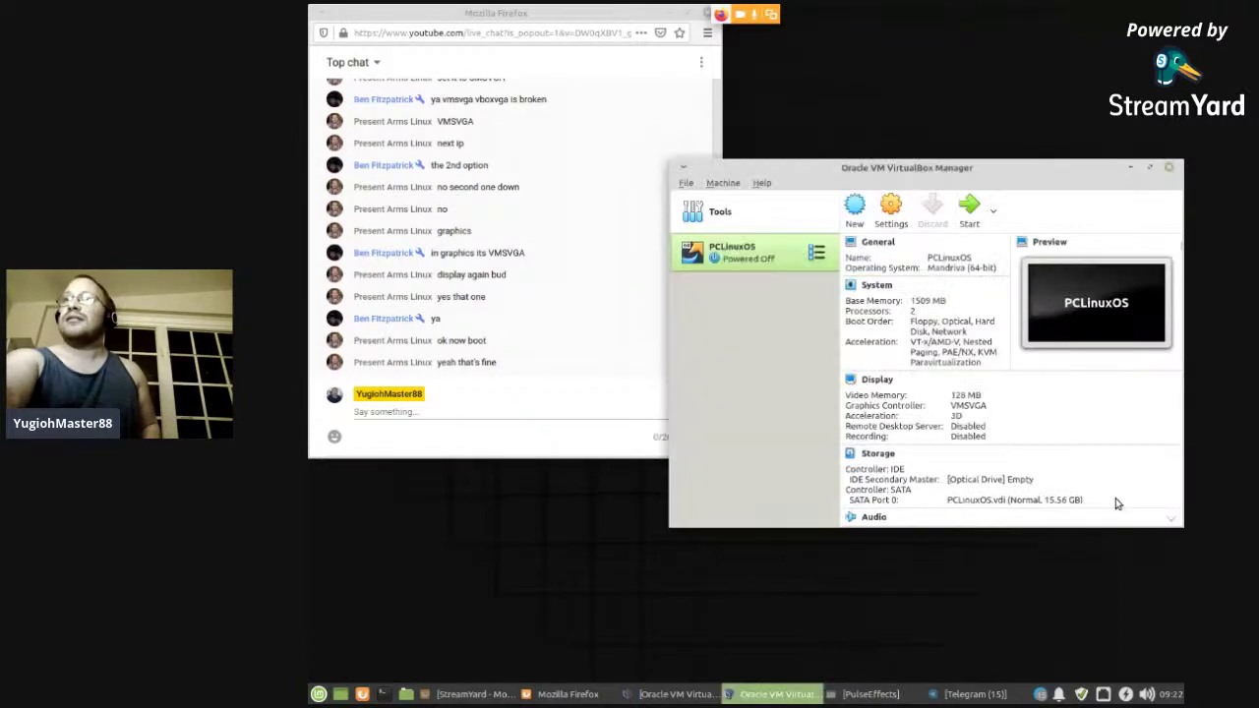
# - Boot the PCLinuxOS VM, letting it capture keyboard and mouse, until the timezone question appears
pyautogui.click(970, 214)
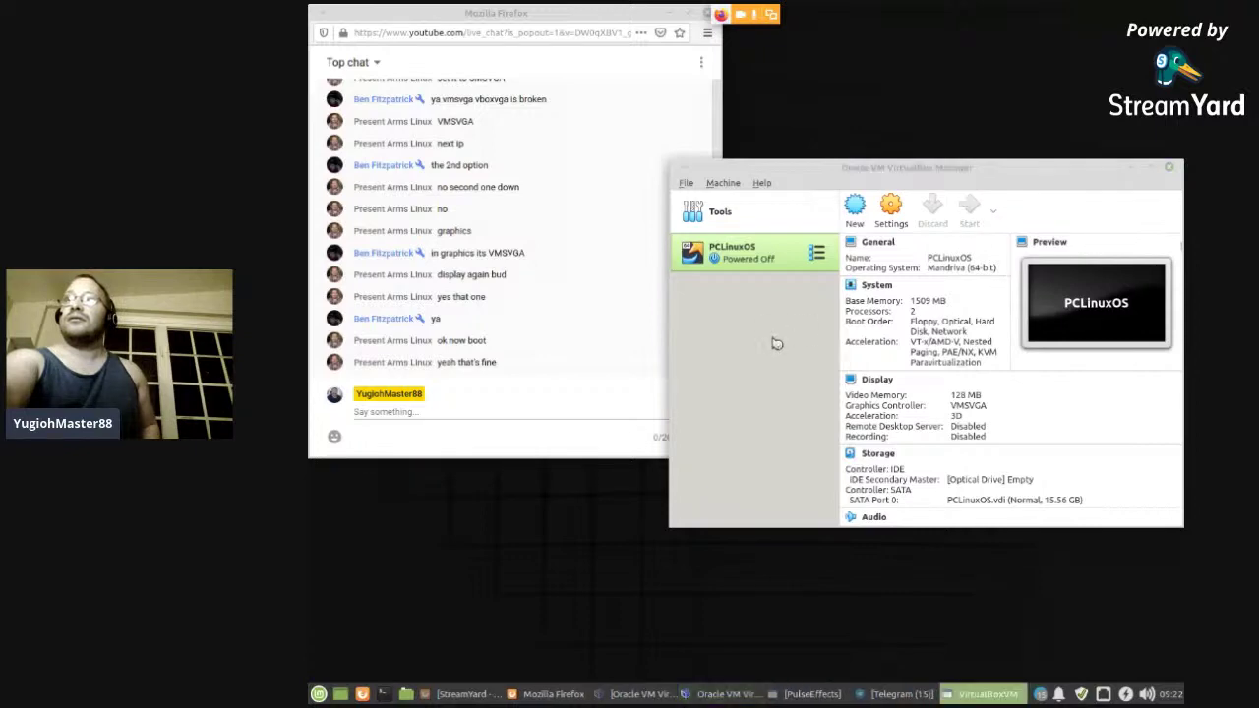
pyautogui.click(891, 154)
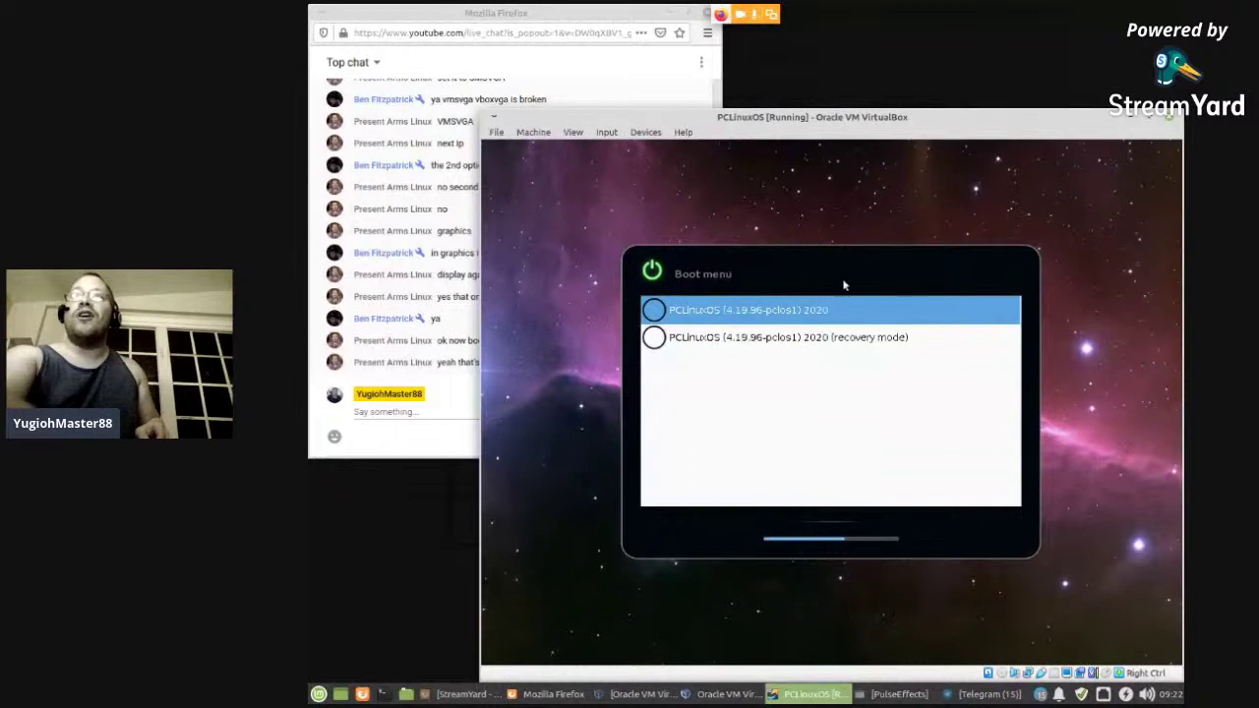
pyautogui.click(596, 27)
pyautogui.click(923, 256)
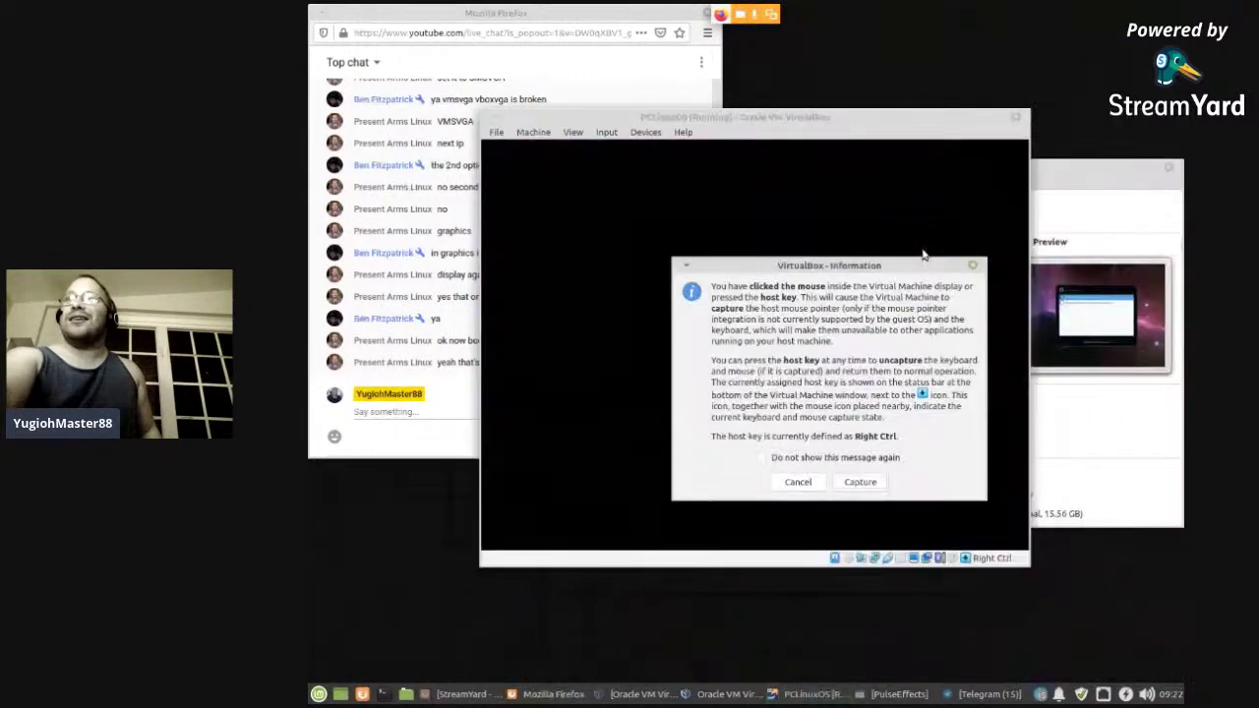
pyautogui.click(847, 487)
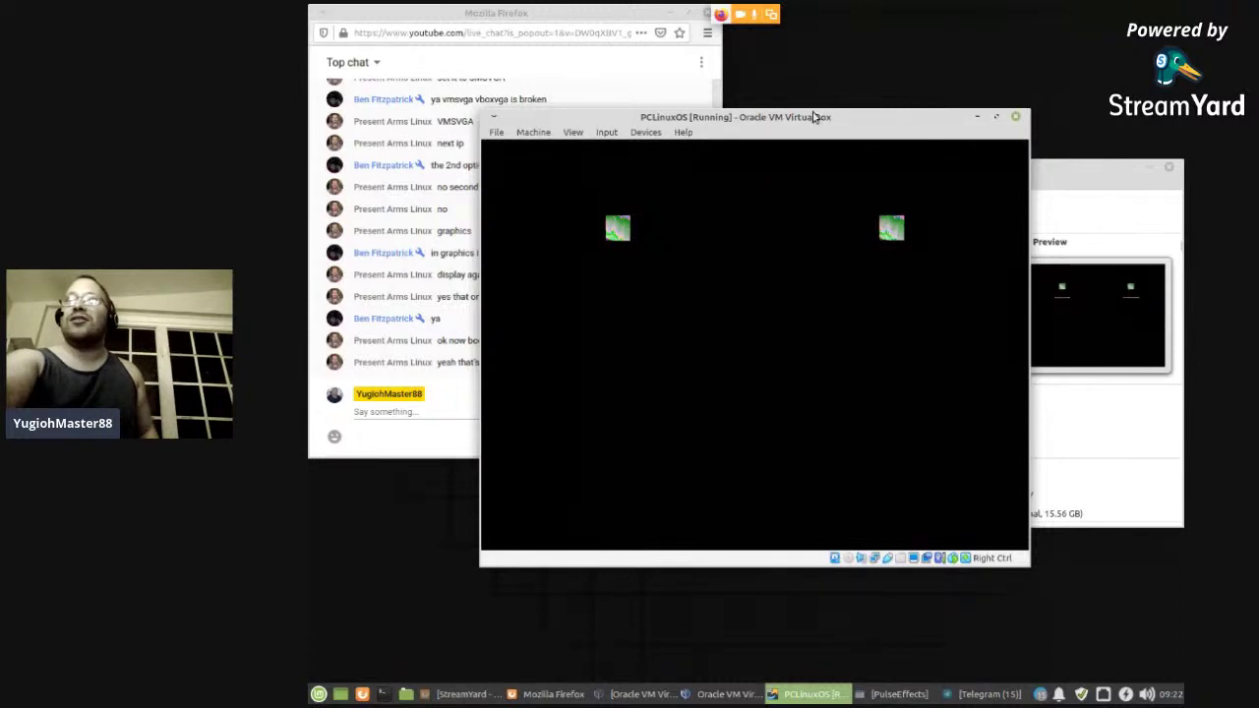
pyautogui.moveTo(813, 117); pyautogui.dragTo(921, 102)
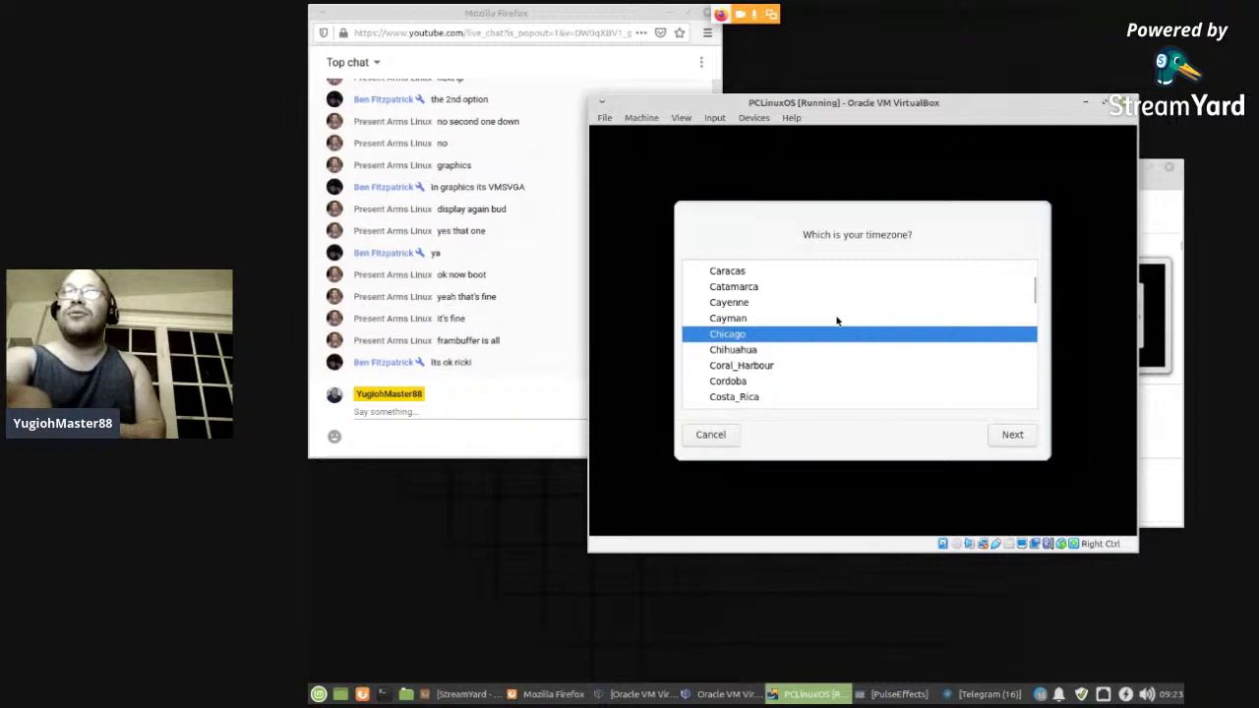
# - Choose the New_York timezone and keep the hardware clock set to UTC
pyautogui.scroll(-2, 835, 346)
pyautogui.scroll(-7, 835, 347)
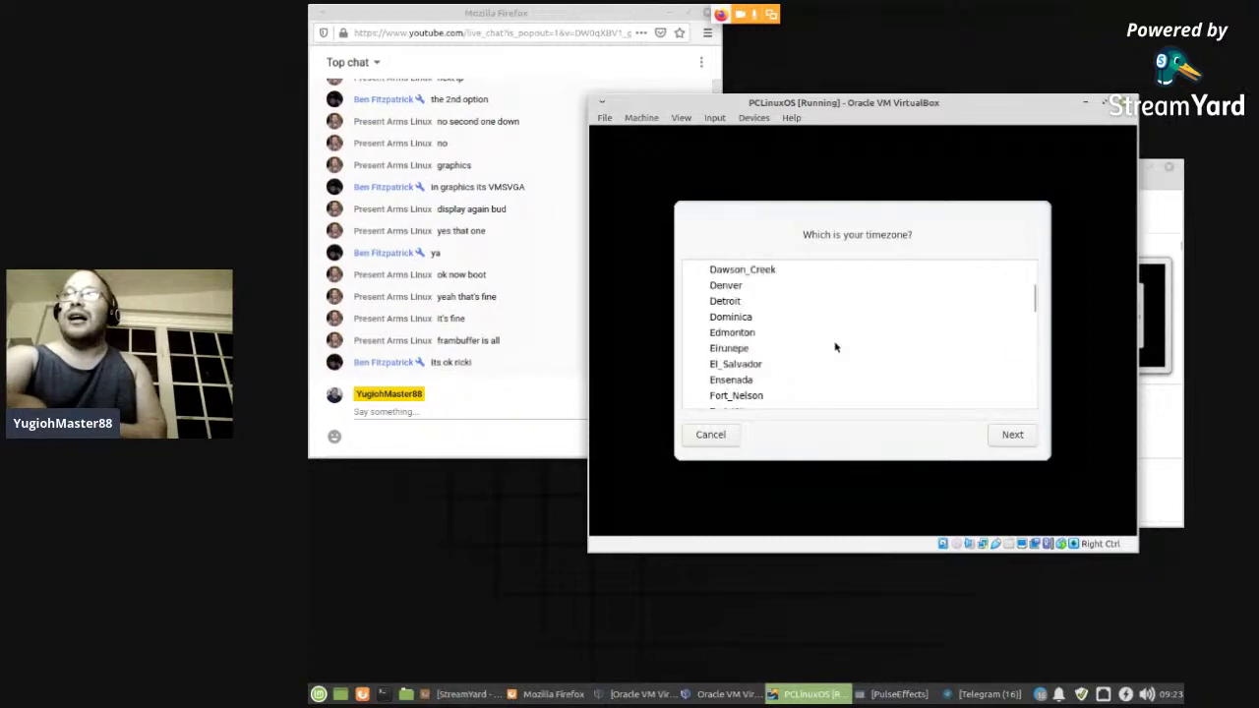
pyautogui.scroll(-14, 836, 346)
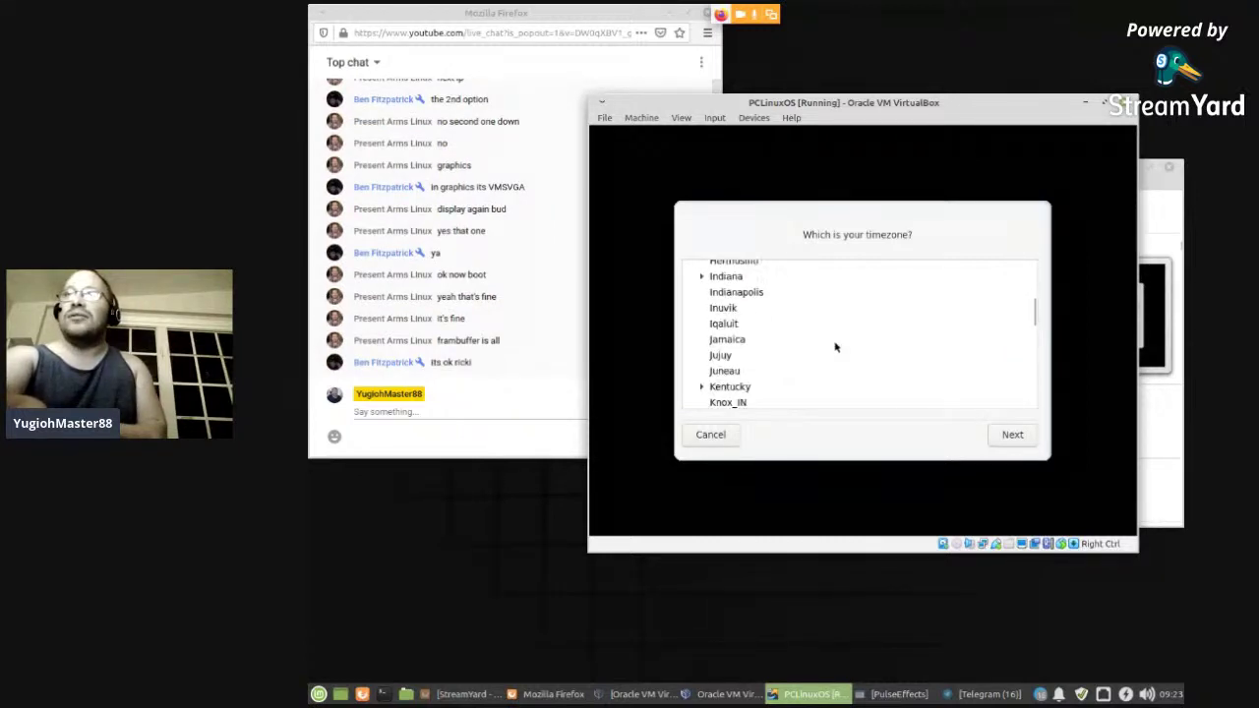
pyautogui.scroll(-3, 835, 347)
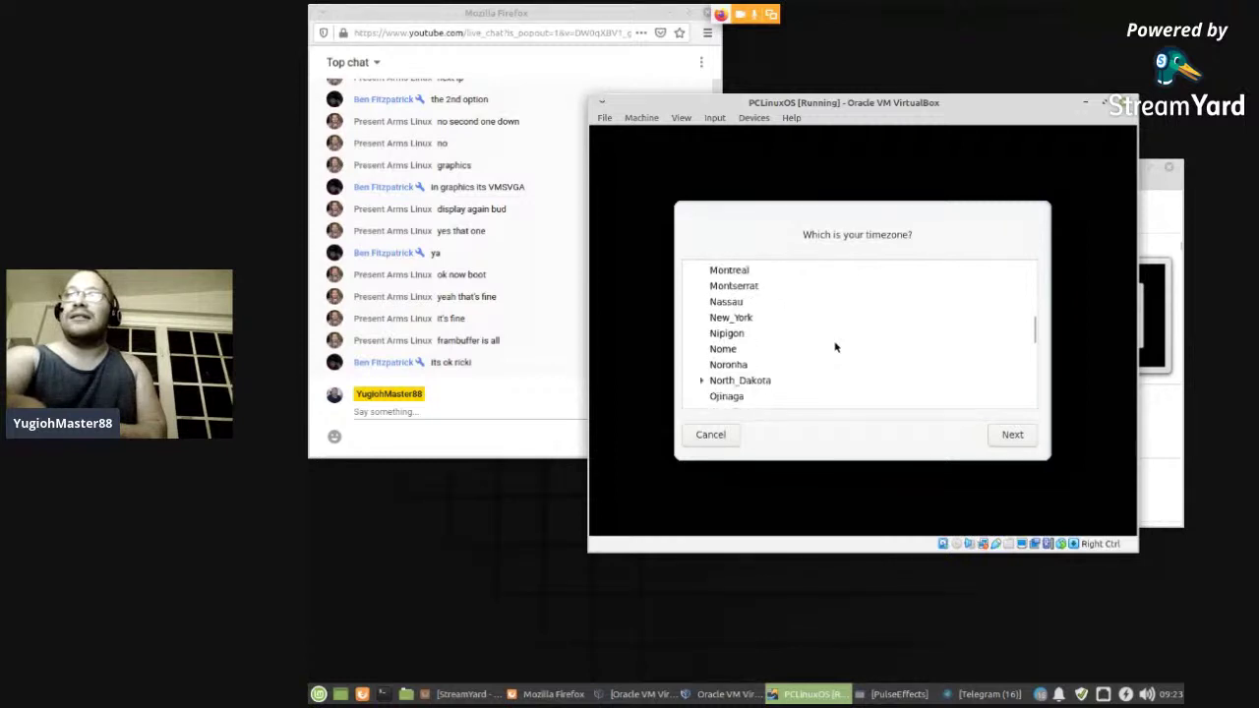
pyautogui.click(734, 320)
pyautogui.click(1014, 435)
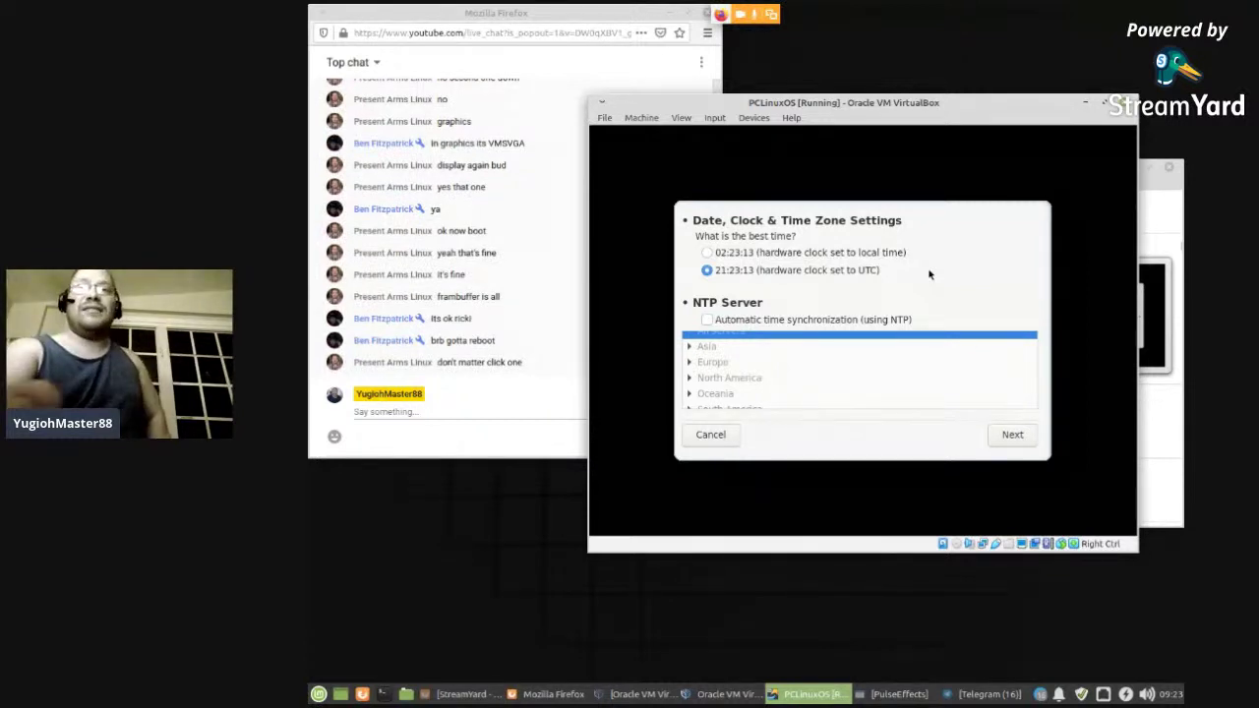
pyautogui.click(996, 438)
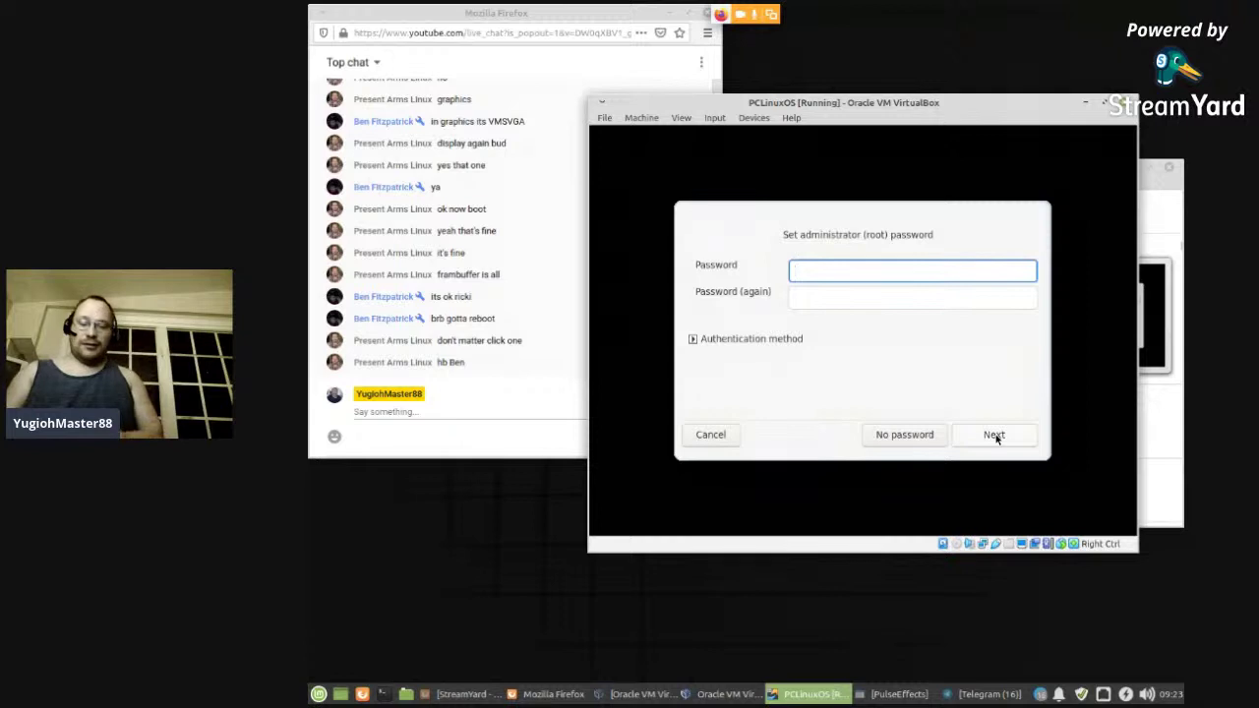
# - Enter and confirm the root password, then create the user account with its name
pyautogui.write('****')
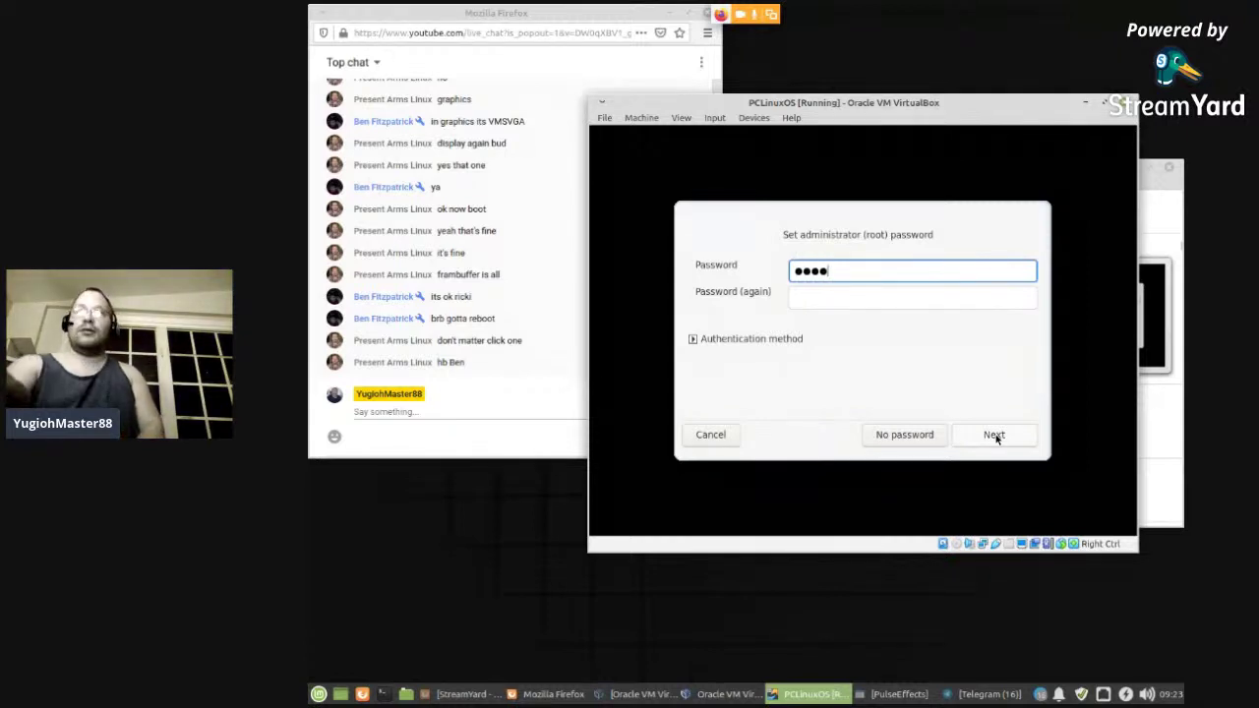
pyautogui.click(877, 301)
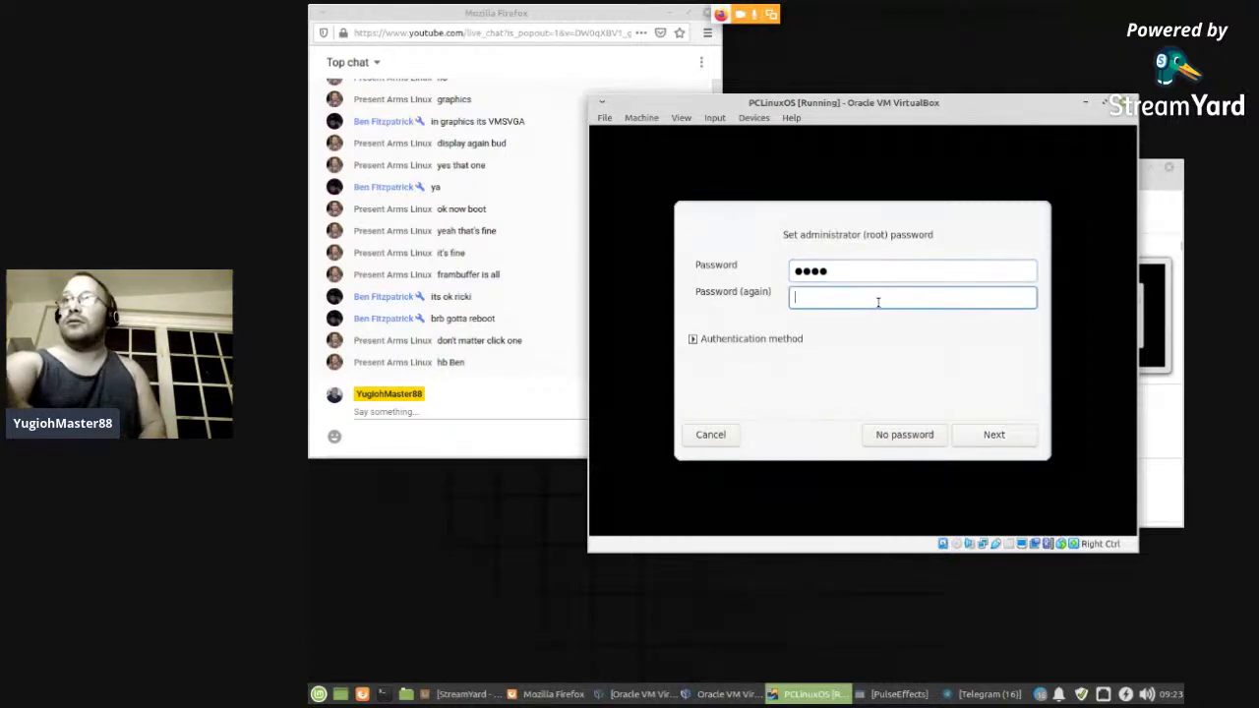
pyautogui.write('****')
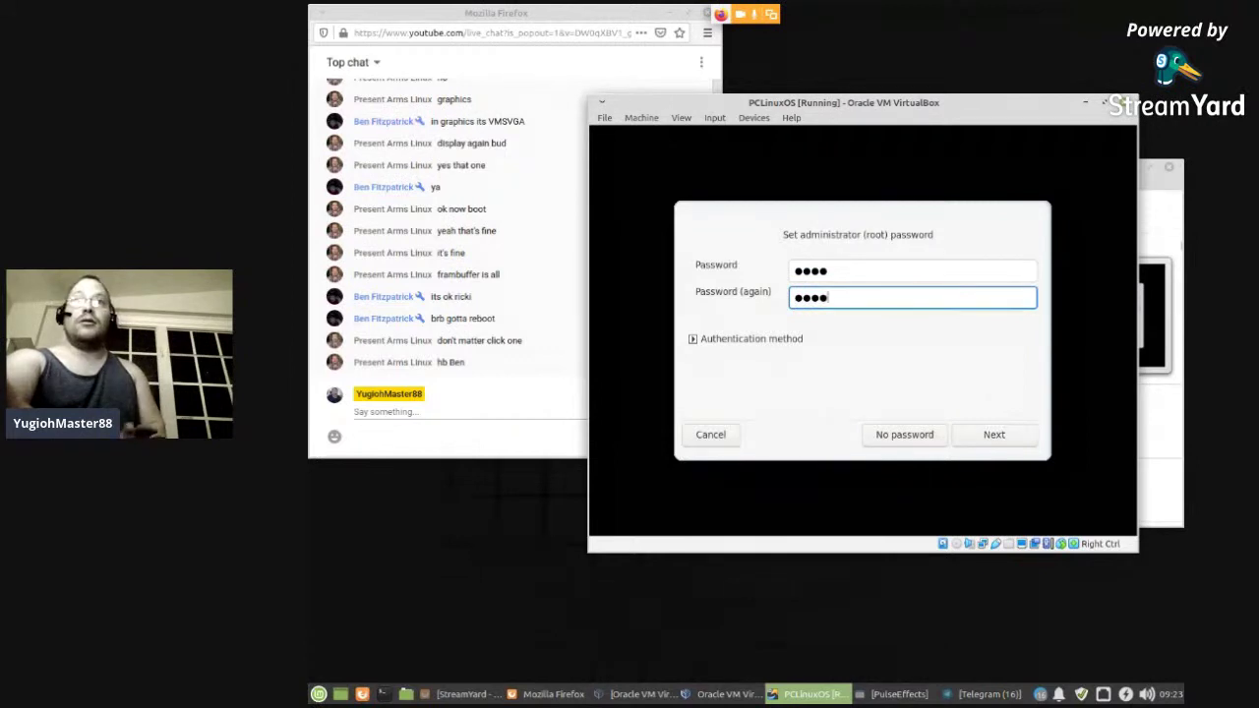
pyautogui.click(991, 440)
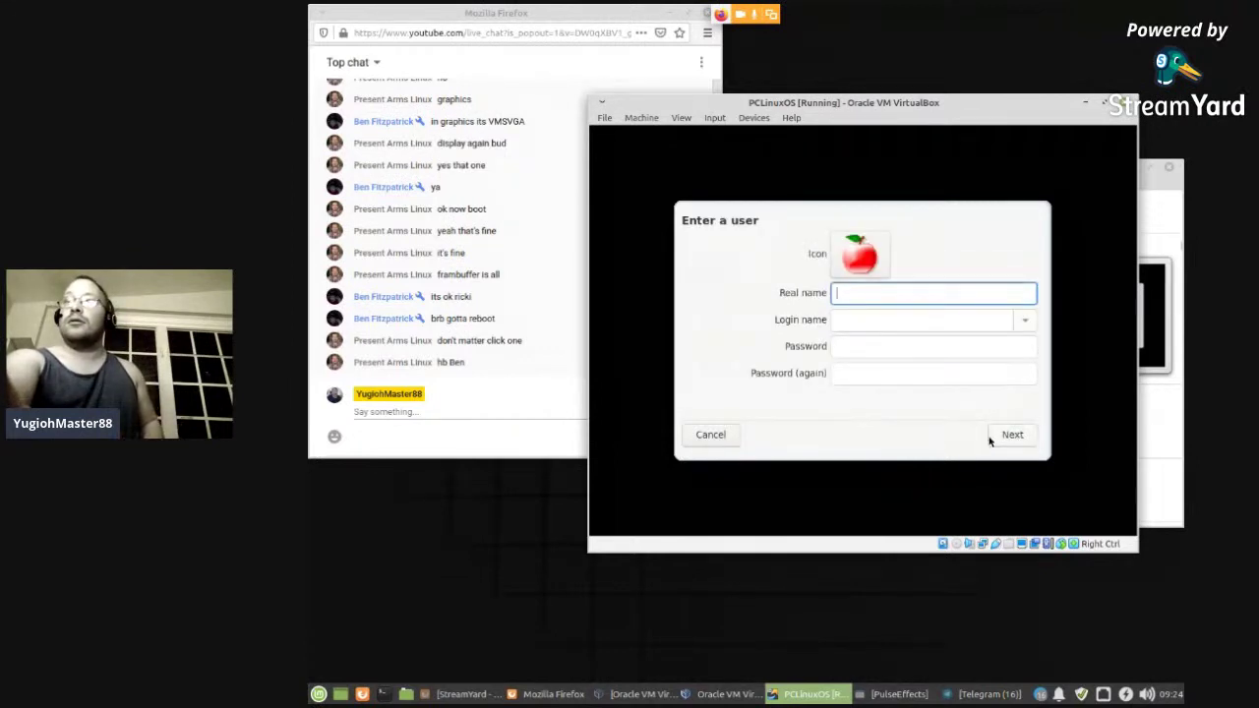
pyautogui.write('YugiohMaster88')
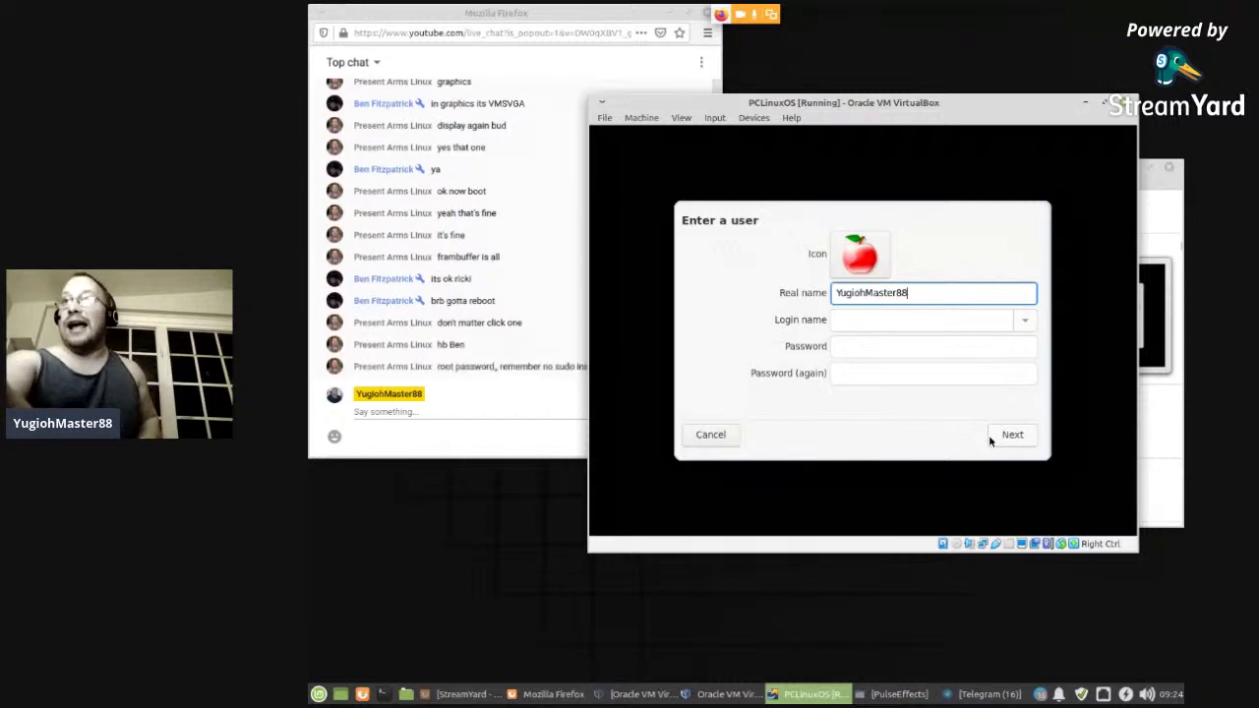
pyautogui.click(1011, 439)
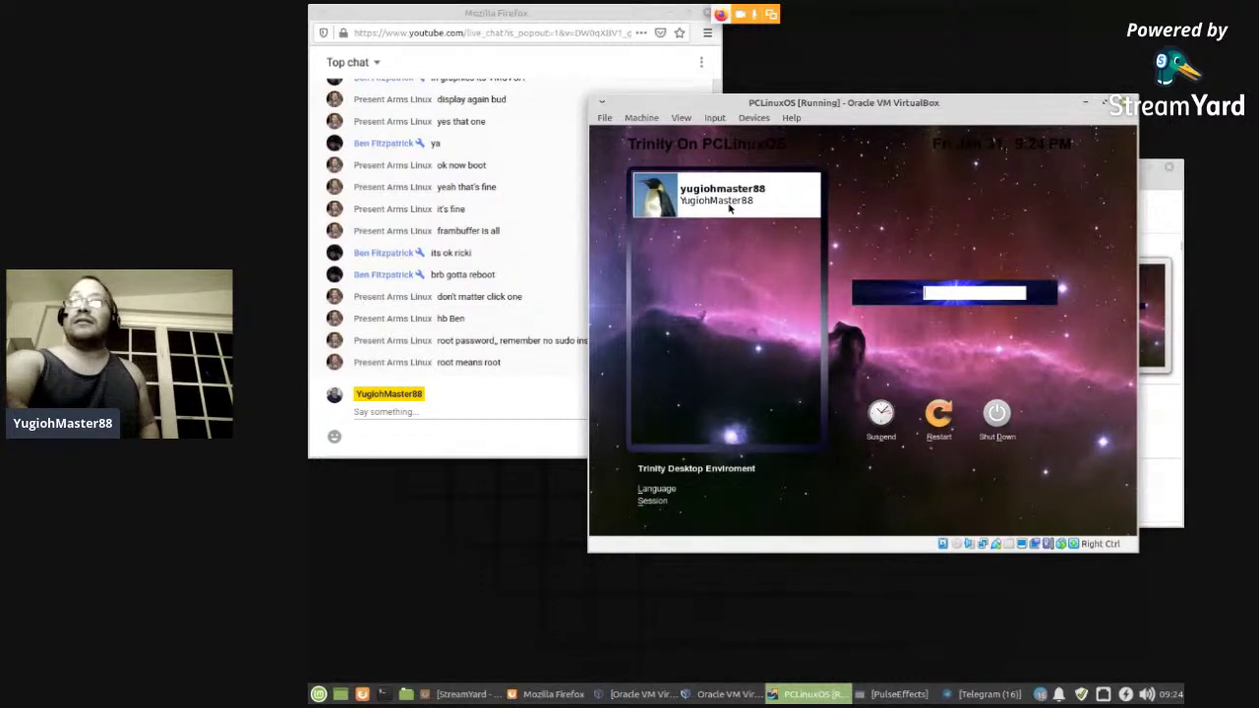
# - Log into the Trinity desktop and open the PC application menu on the guest panel
pyautogui.press('Return')
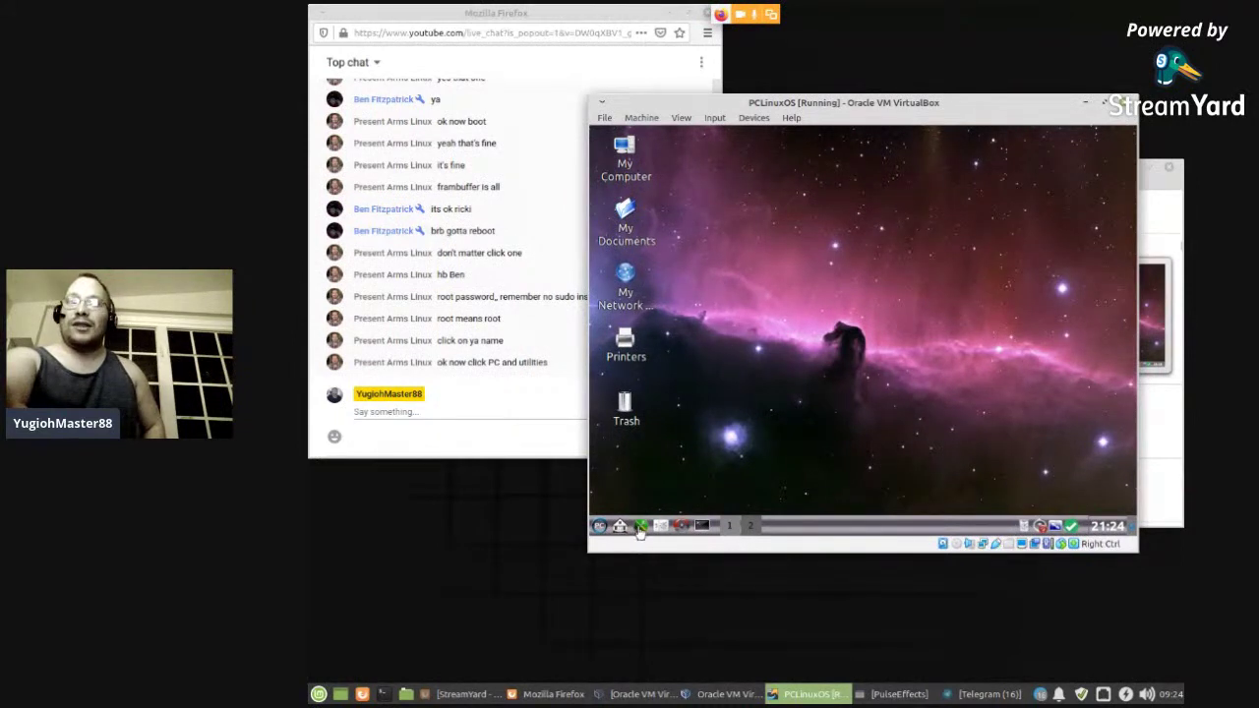
pyautogui.click(639, 528)
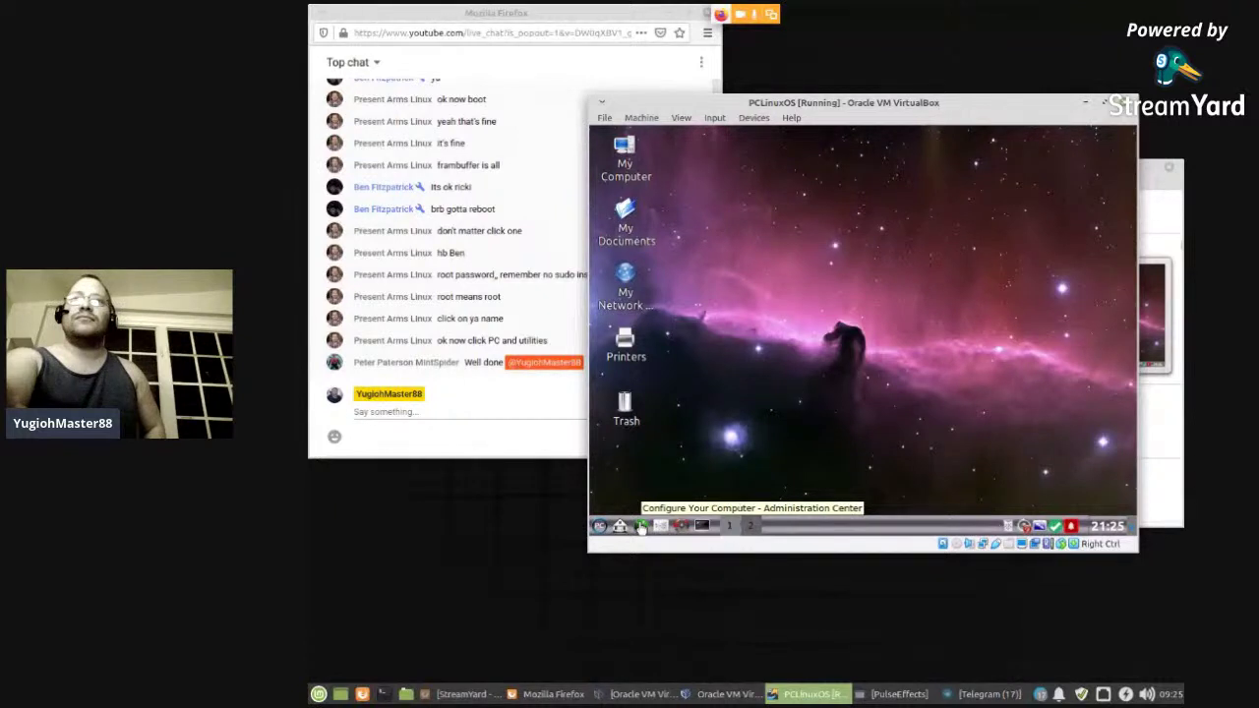
pyautogui.click(641, 526)
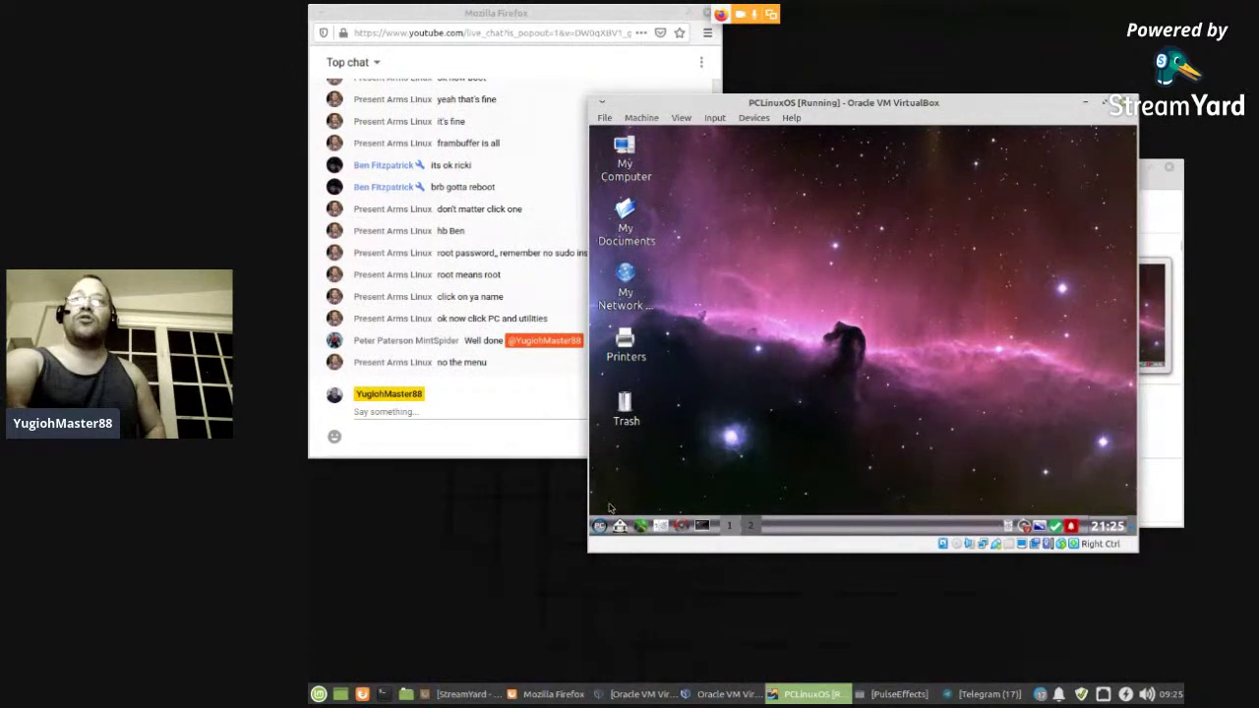
pyautogui.click(598, 528)
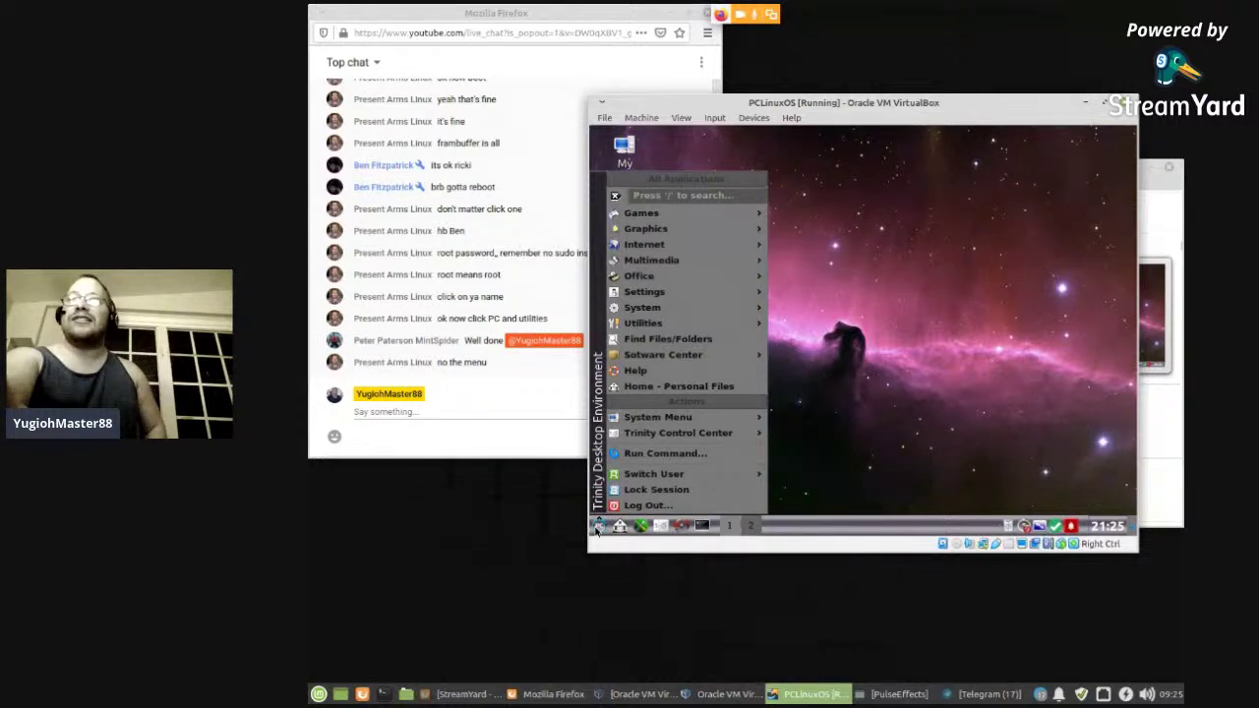
# - Launch Utilities > Vbox GuestAdditions Installer, authenticate with the admin password, and confirm the notice
pyautogui.moveTo(686, 330)
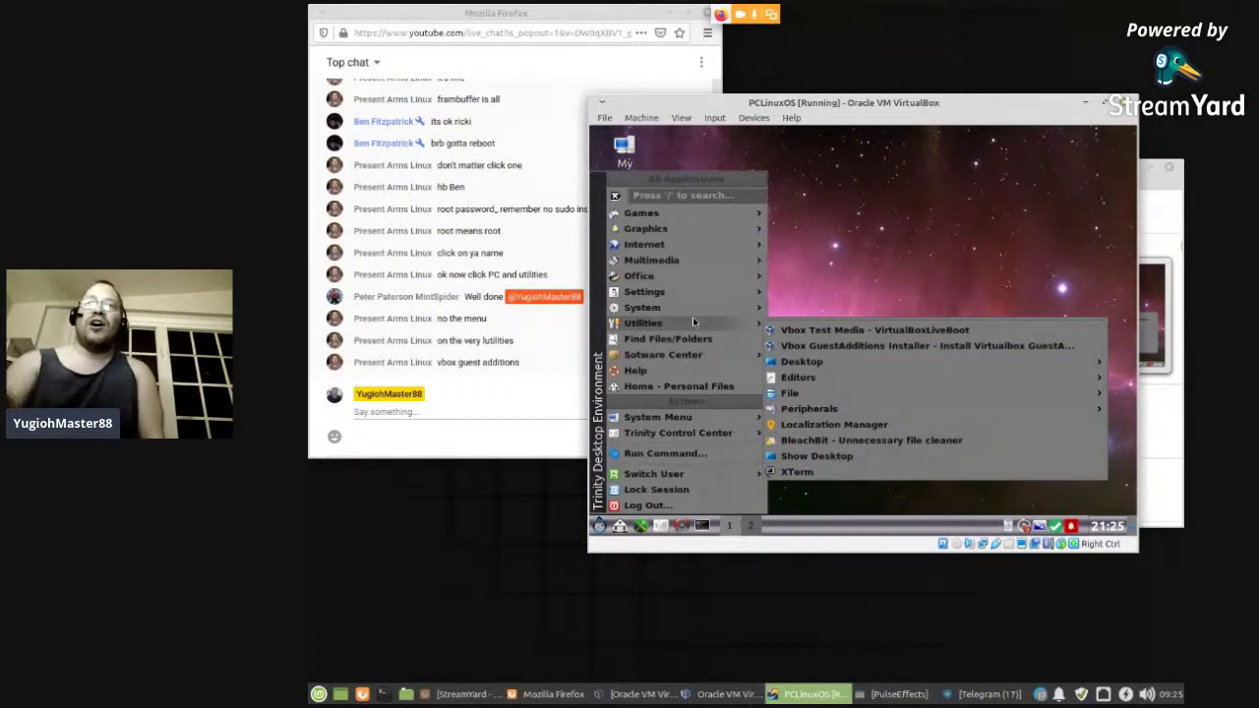
pyautogui.click(839, 345)
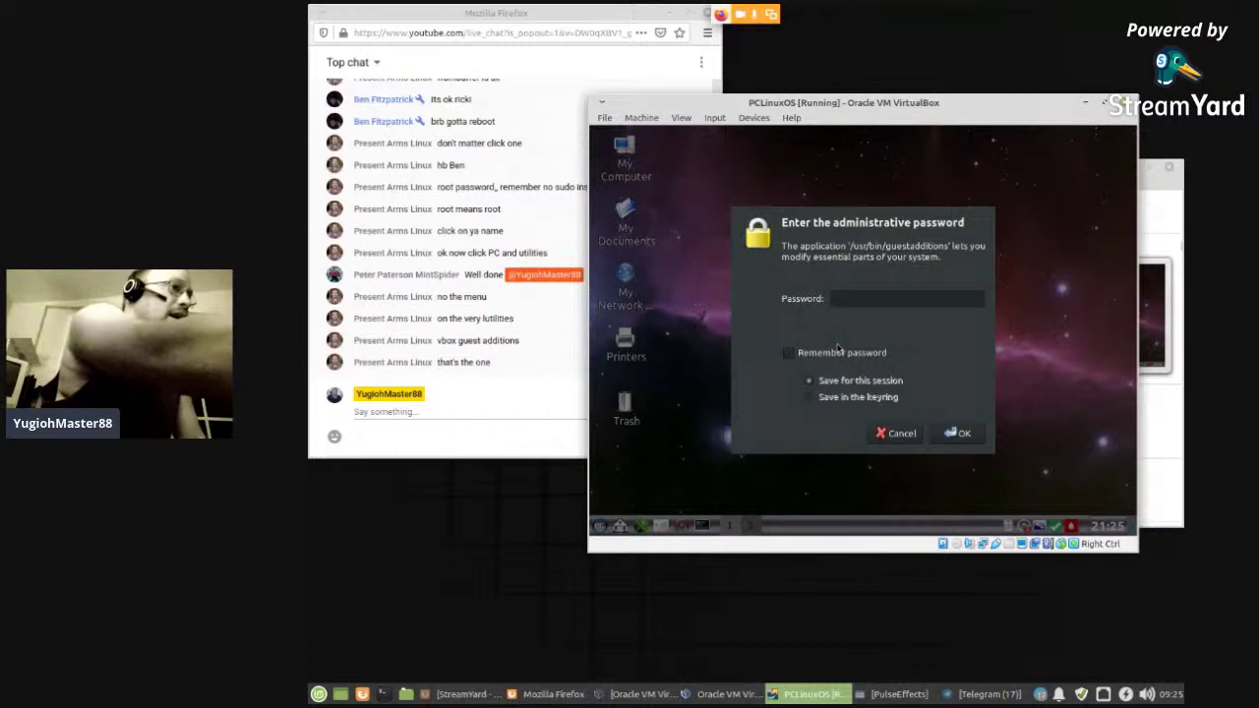
pyautogui.write('••••')
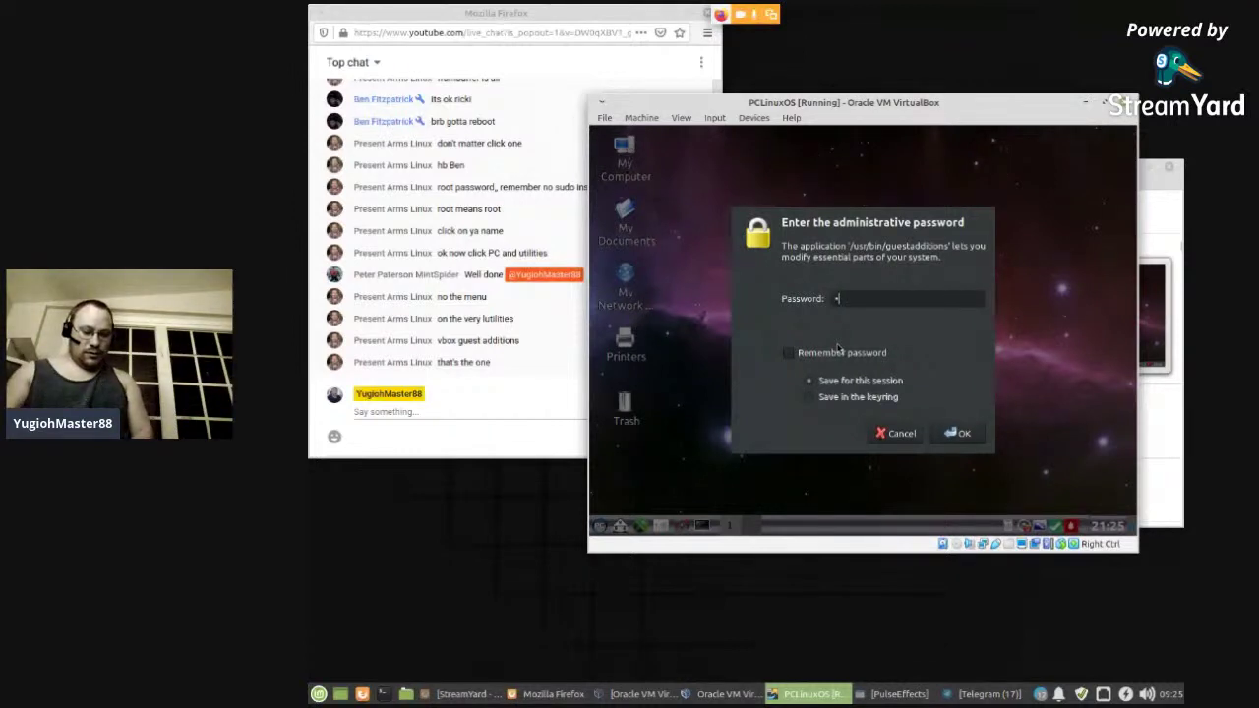
pyautogui.press('Return')
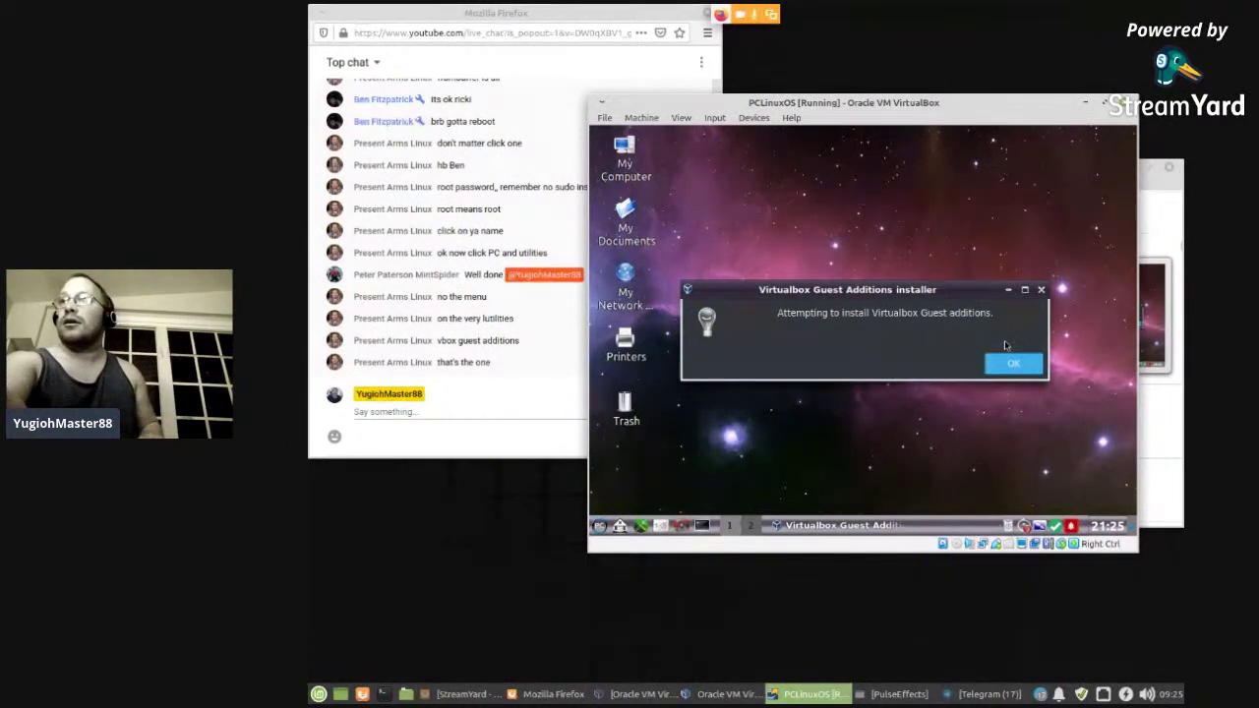
pyautogui.click(1003, 359)
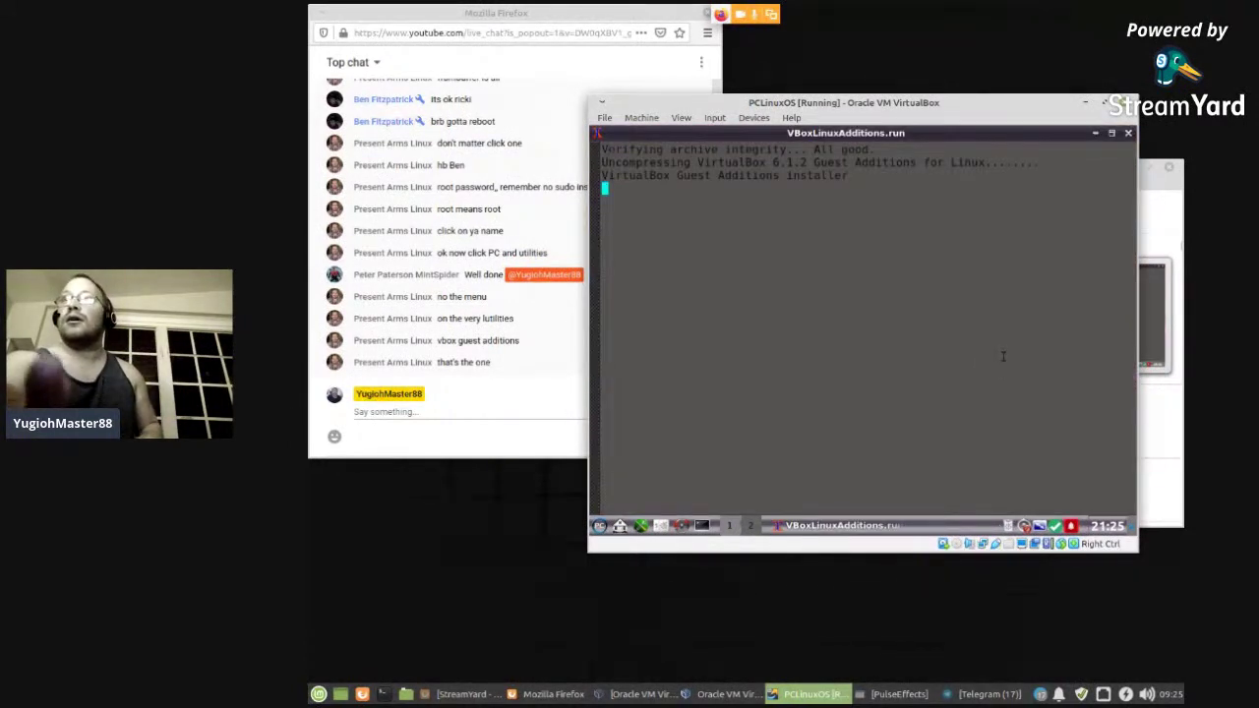
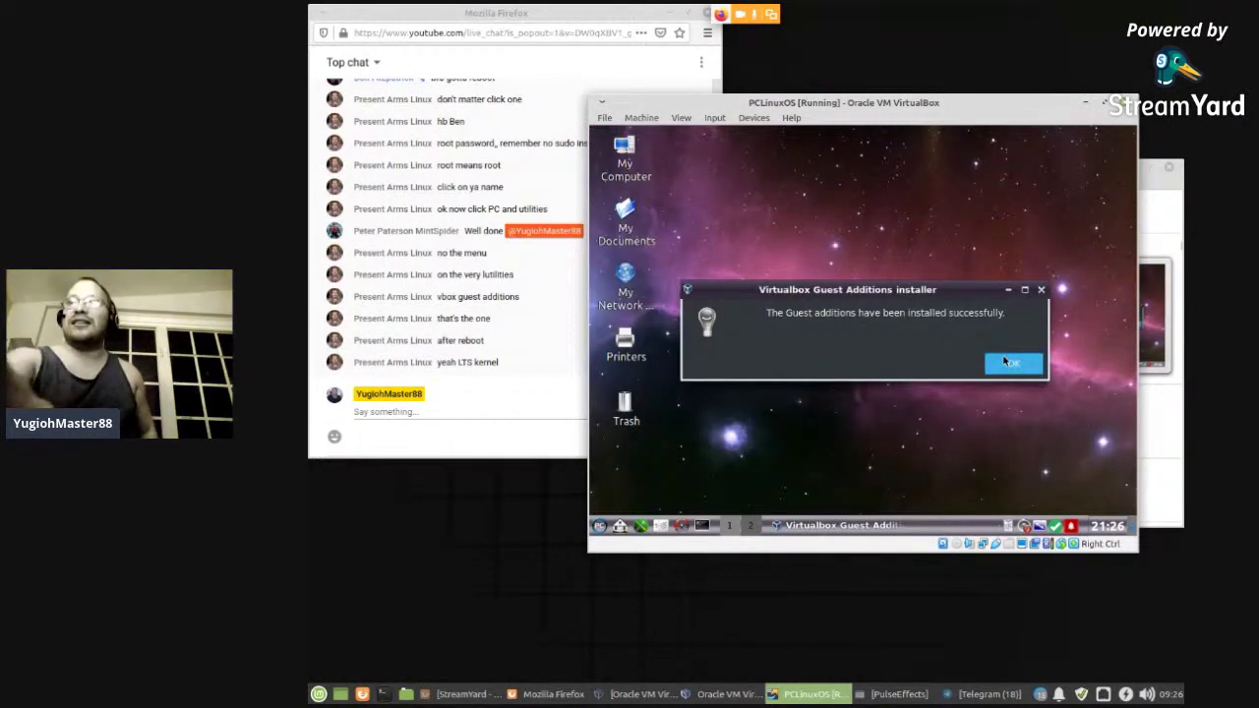
# - Close the Guest Additions success message, then restart the guest from the Trinity Log Out dialog
pyautogui.click(1003, 366)
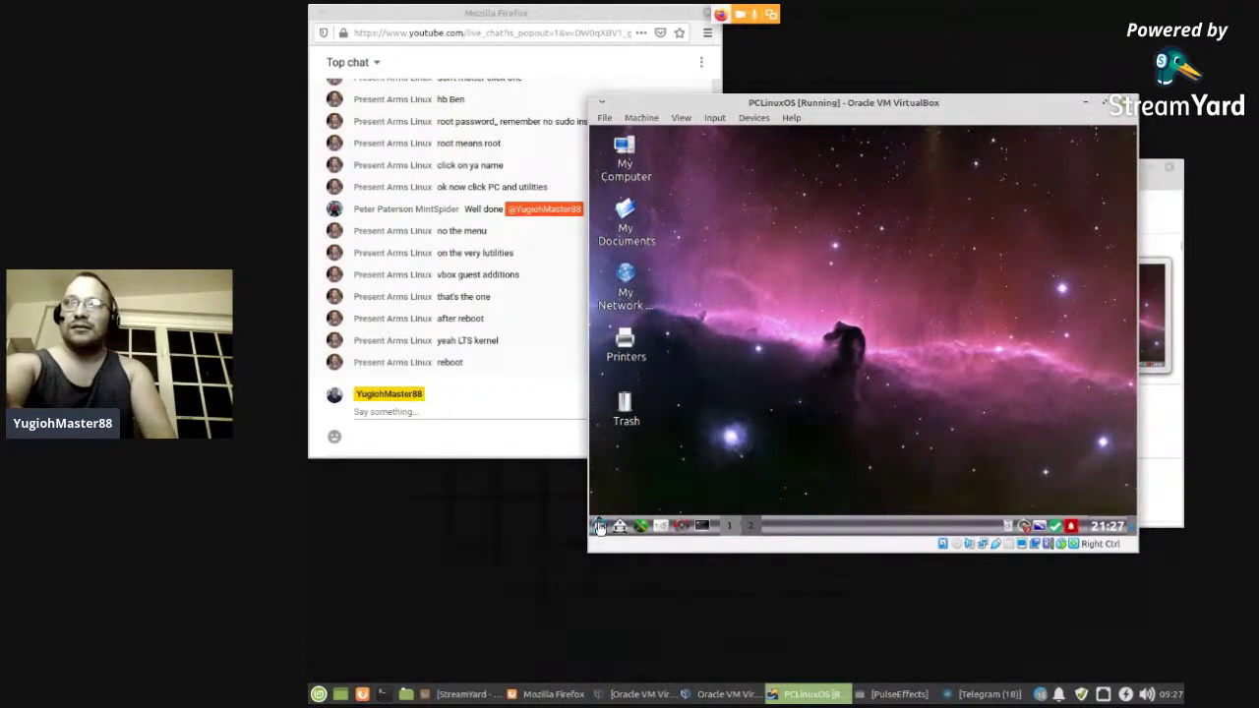
pyautogui.click(602, 524)
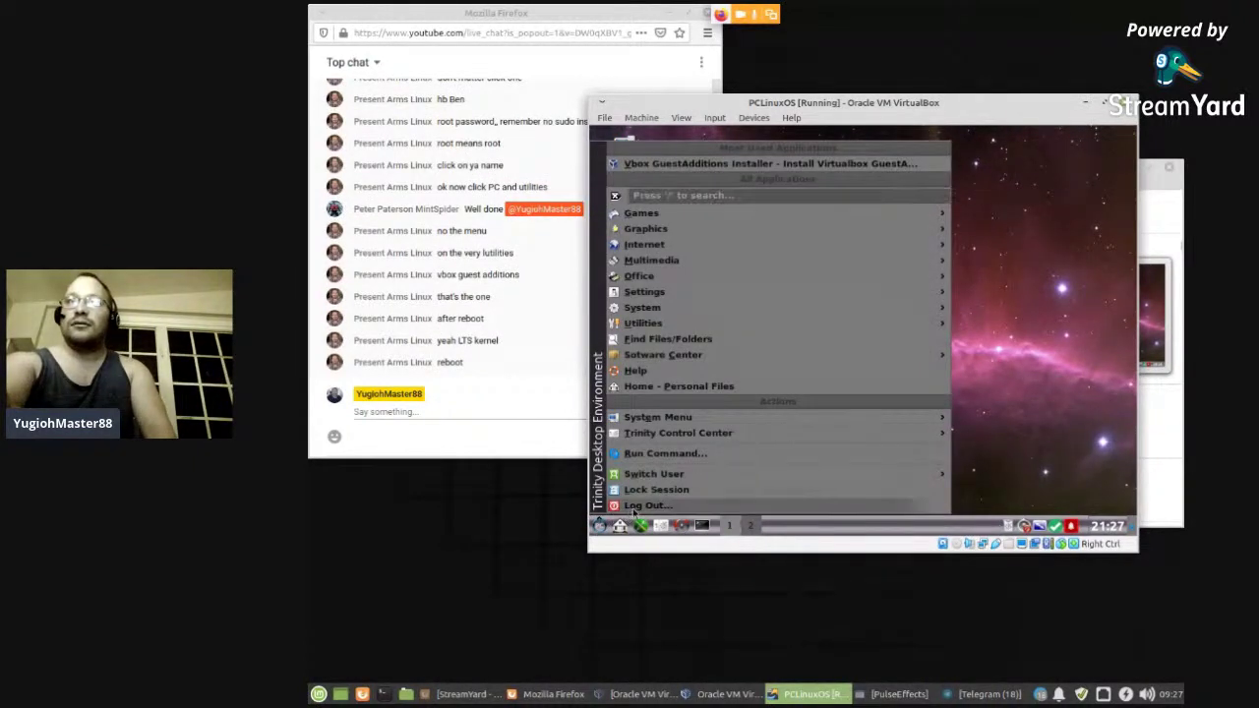
pyautogui.click(636, 508)
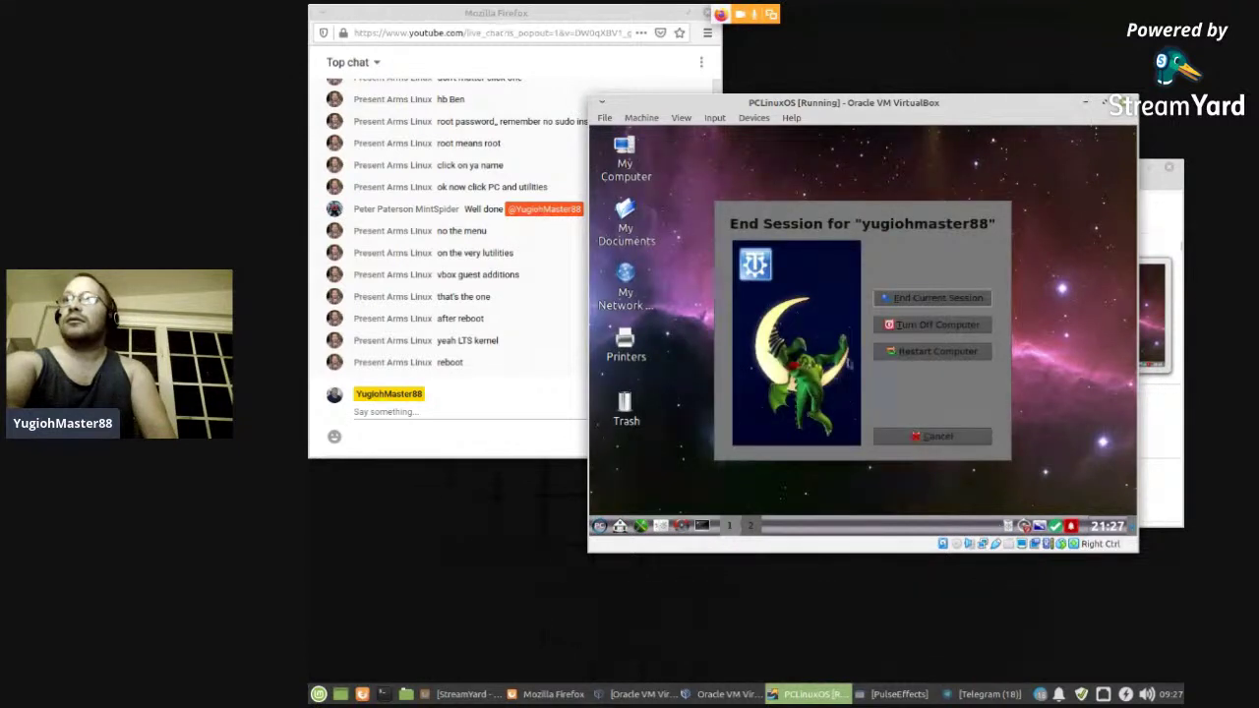
pyautogui.click(937, 351)
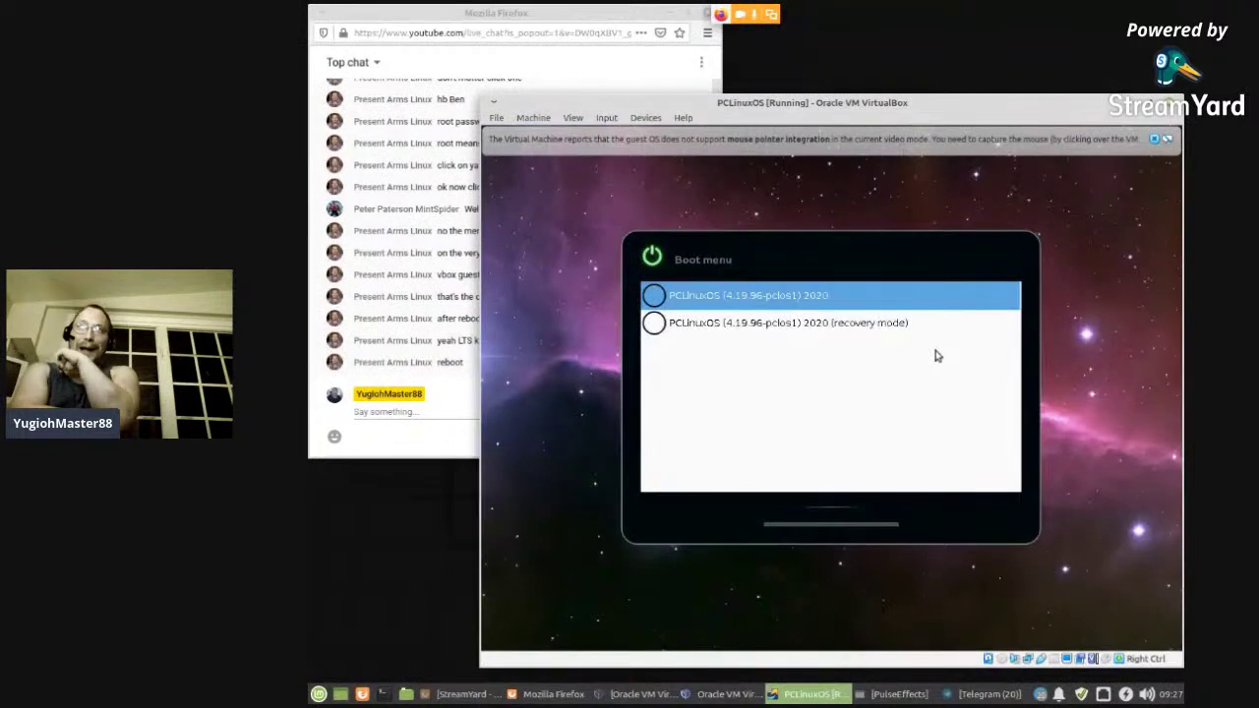
# - Let the VM capture the mouse, boot the default 4.19.96-pclos1 entry and log in as the desktop user
pyautogui.click(664, 297)
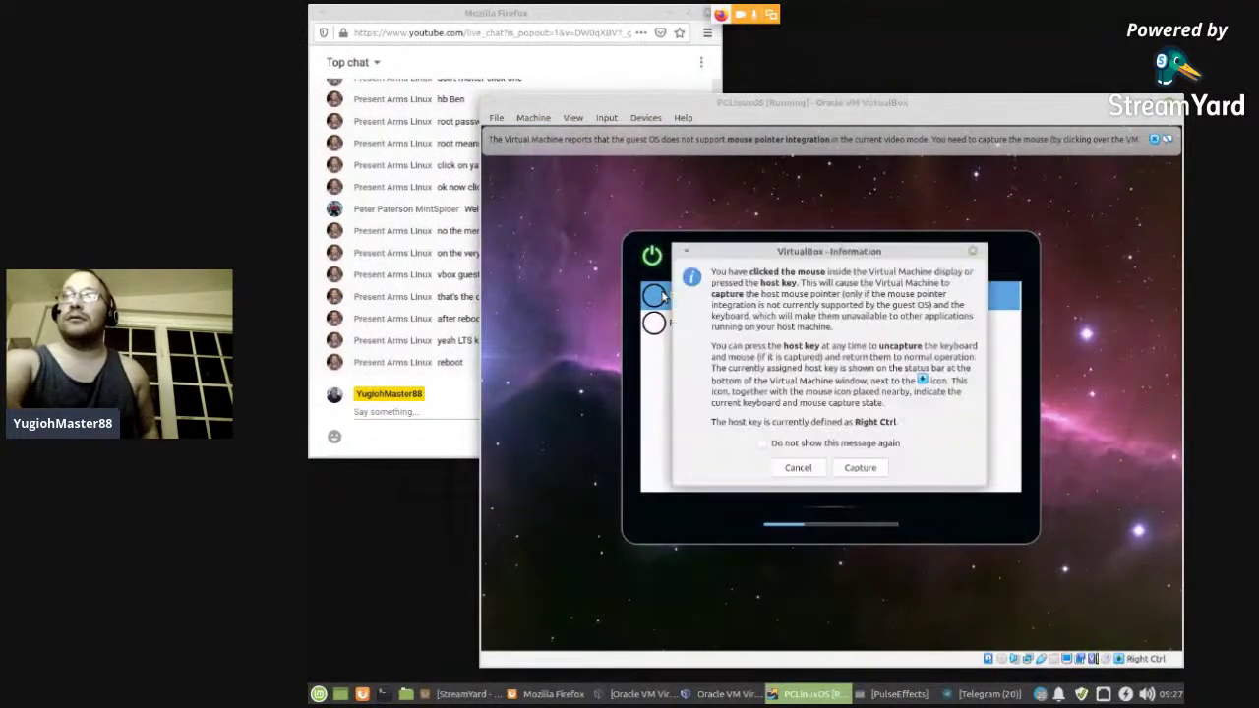
pyautogui.click(870, 464)
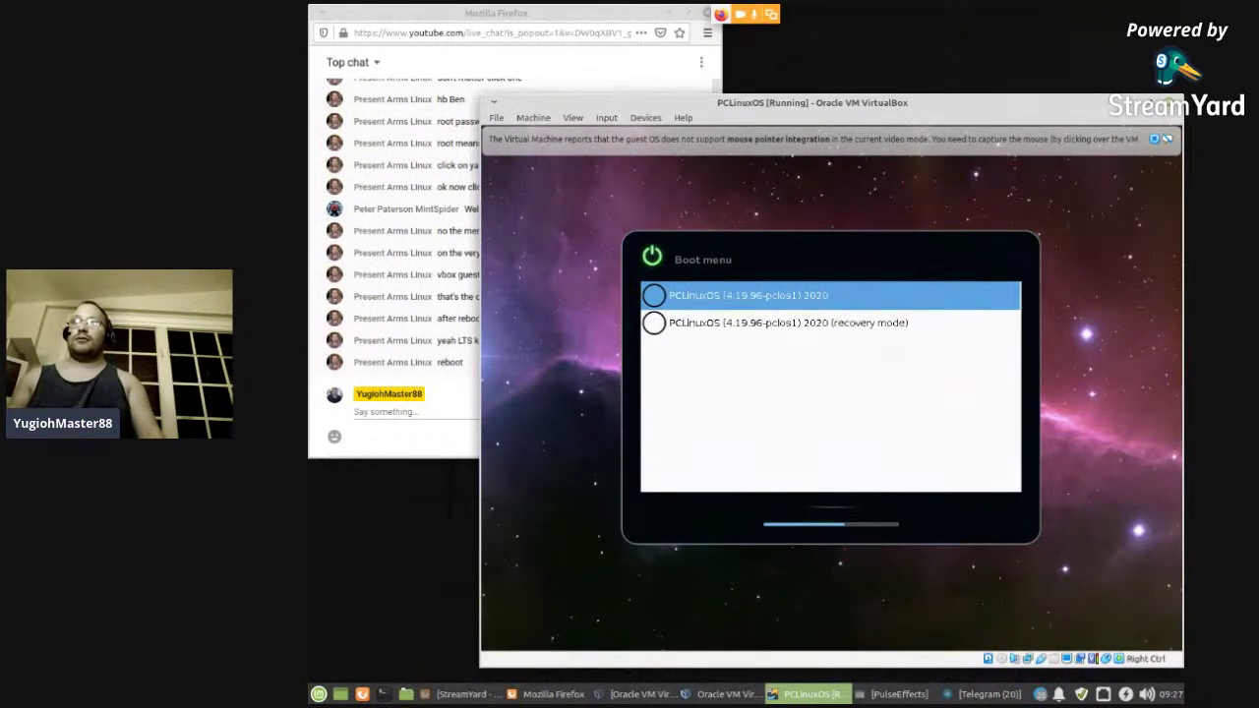
pyautogui.press('Return')
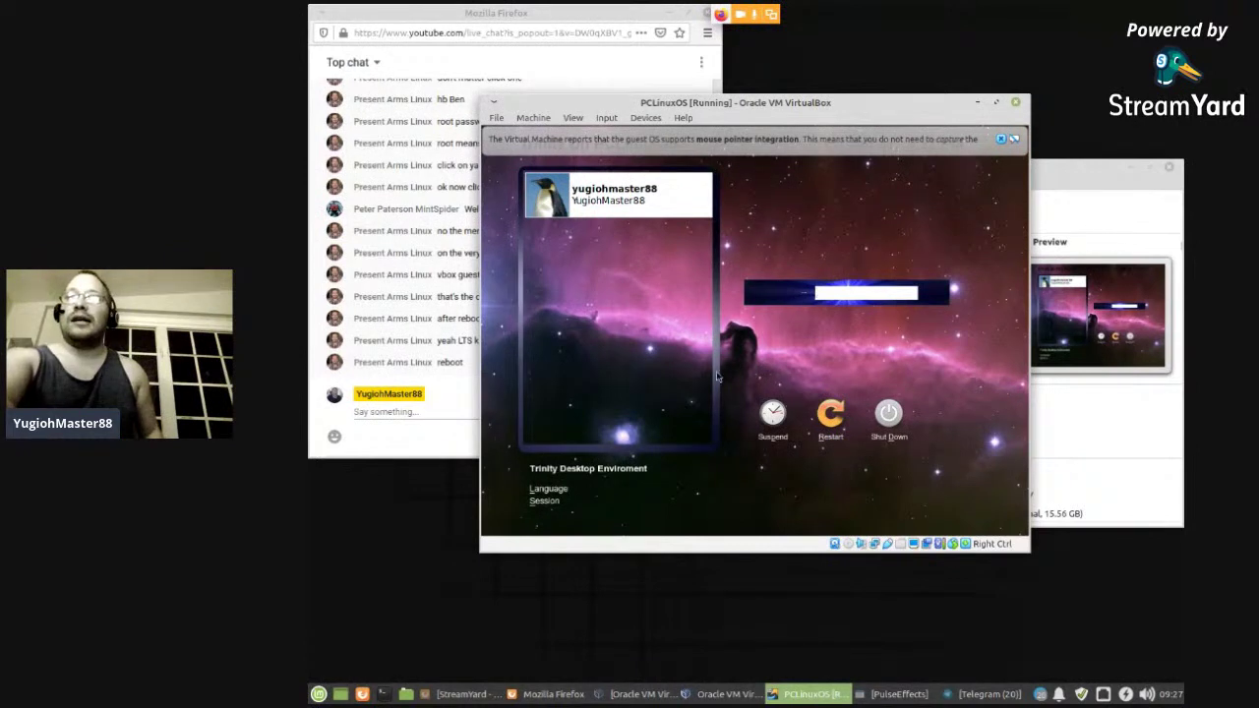
pyautogui.click(656, 198)
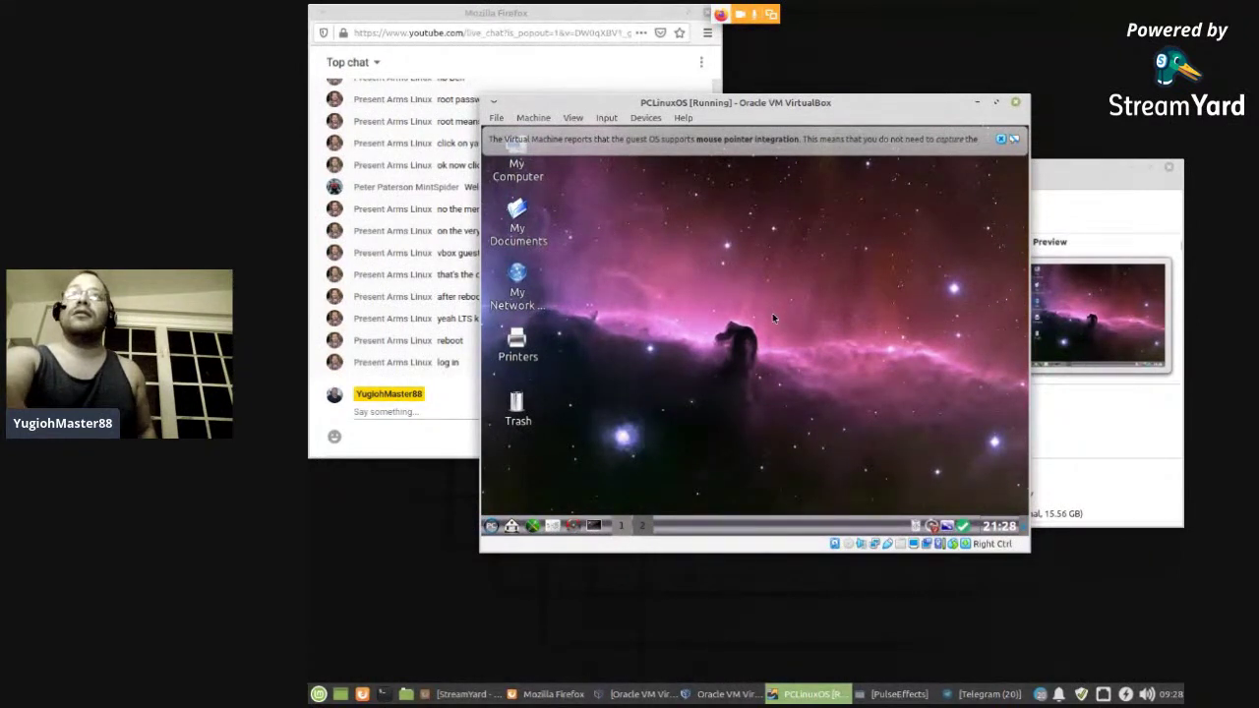
# - Dismiss the mouse-integration notice, hide VirtualBox Manager and maximize the PCLinuxOS VM window
pyautogui.click(1001, 139)
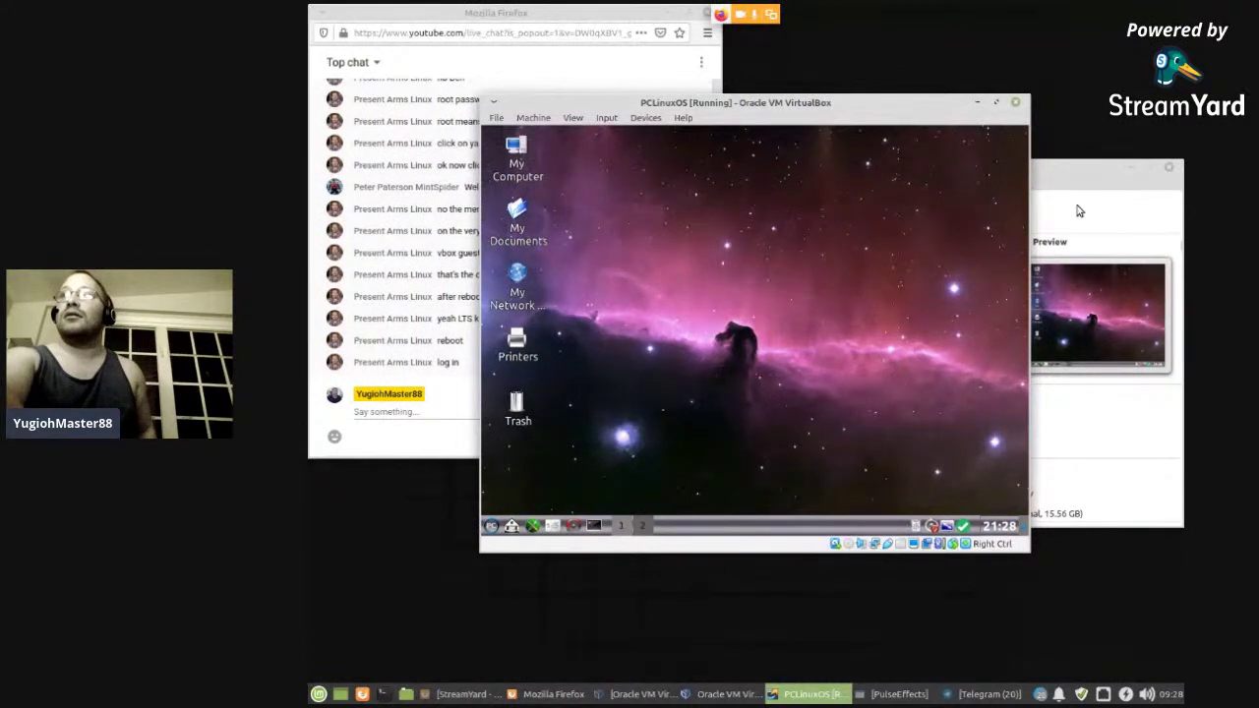
pyautogui.click(1096, 179)
pyautogui.click(1130, 166)
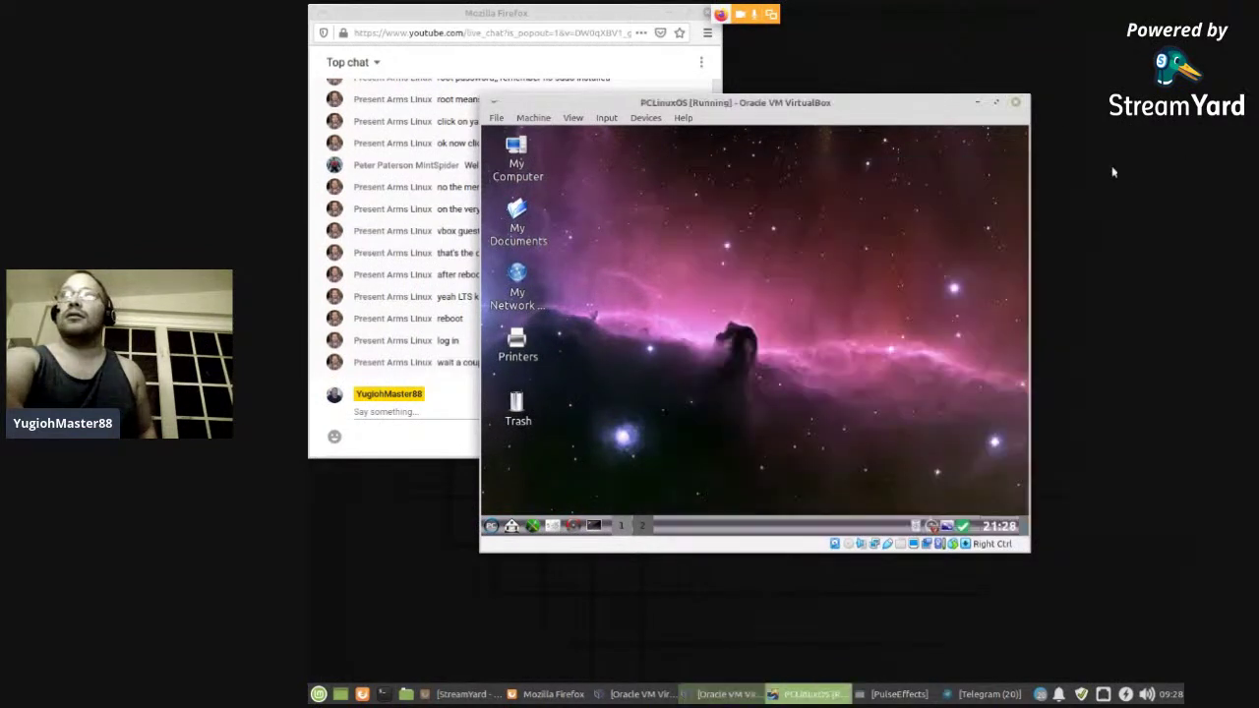
pyautogui.moveTo(793, 100); pyautogui.dragTo(947, 118)
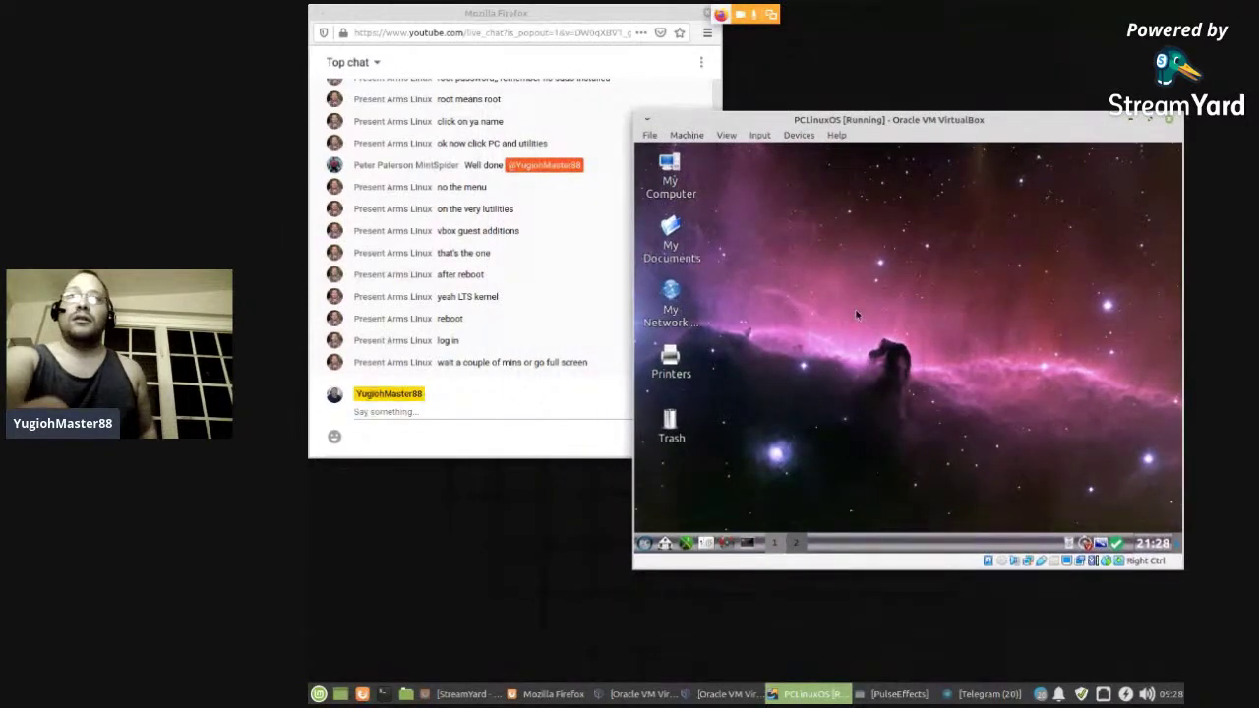
pyautogui.click(1159, 119)
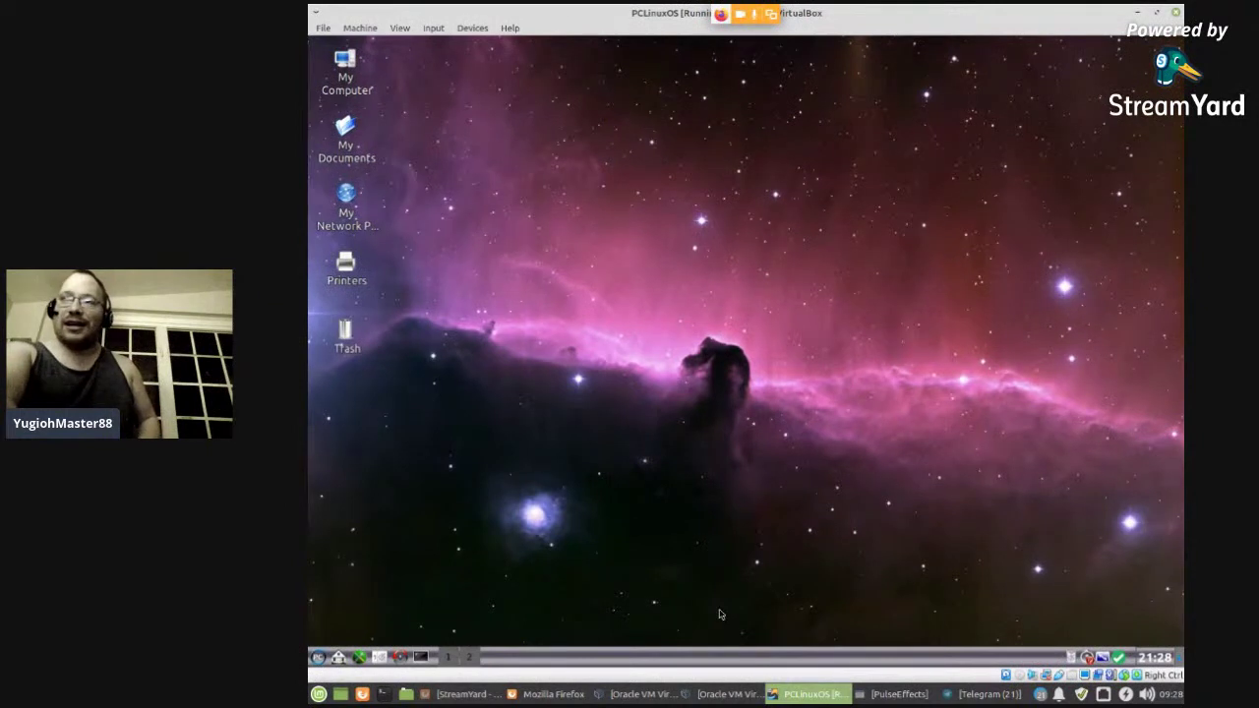
# - Glance at the live-chat window, then bring the PCLinuxOS VM window back to front
pyautogui.click(702, 689)
pyautogui.click(702, 689)
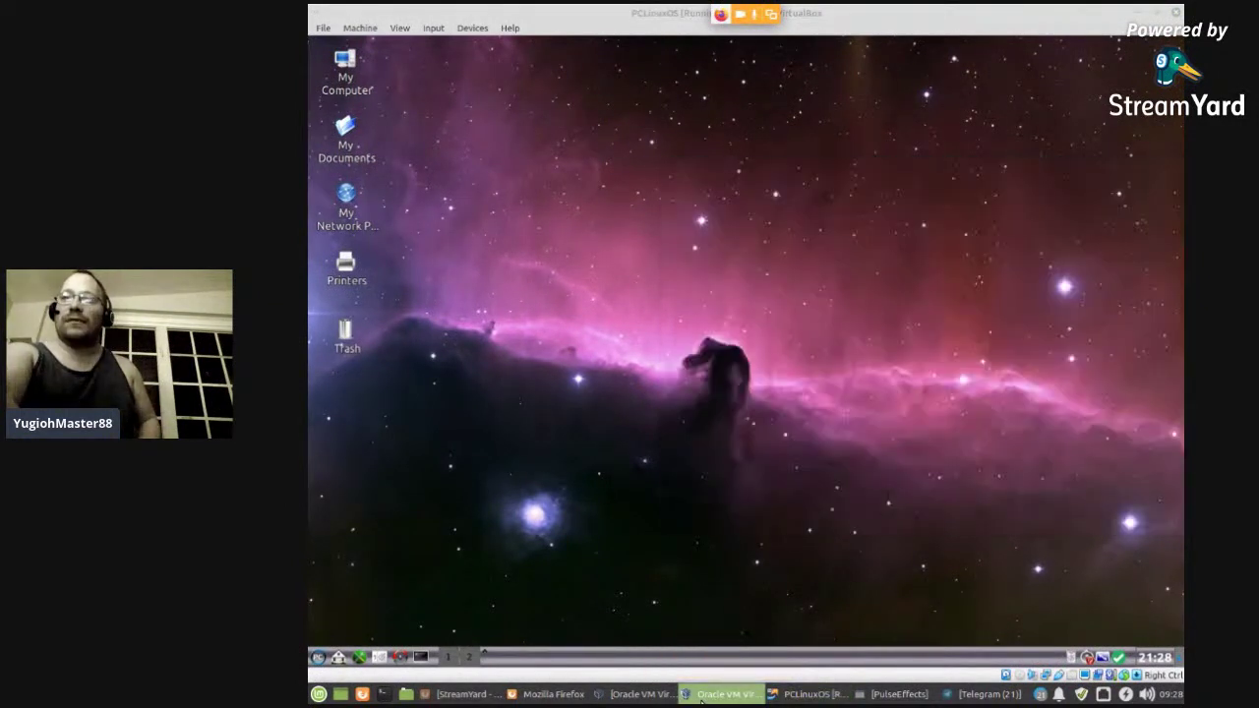
pyautogui.click(551, 695)
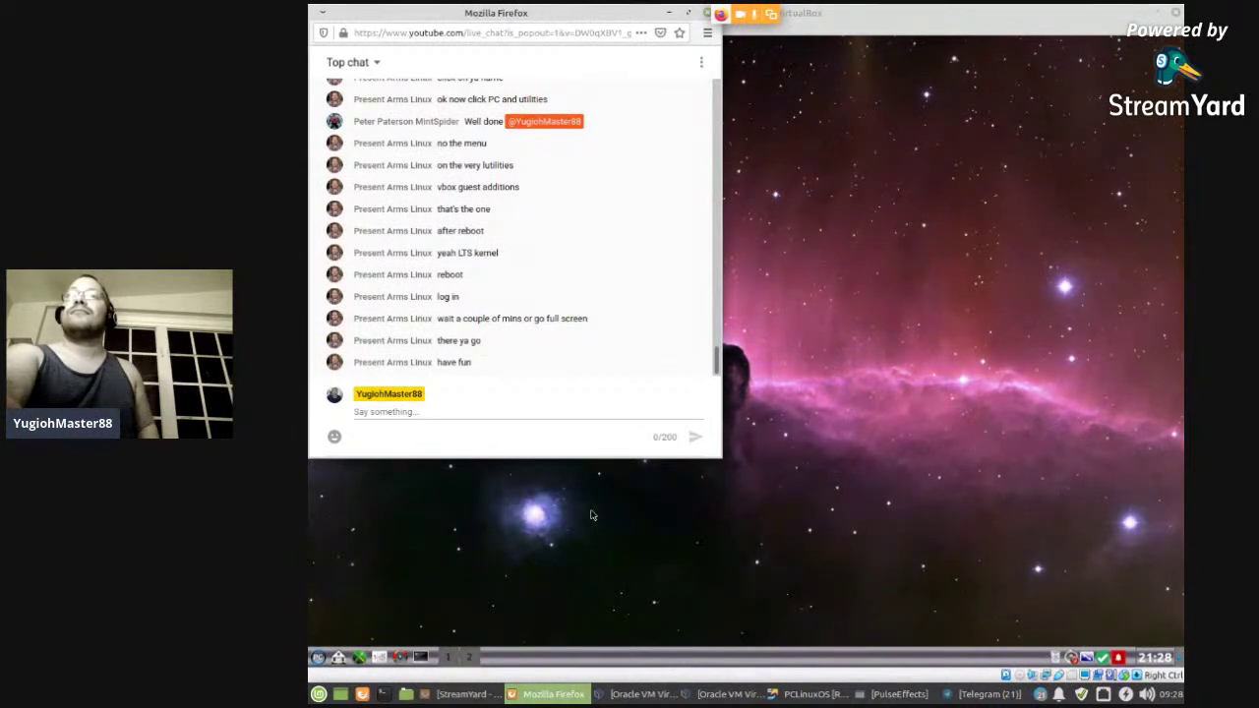
pyautogui.click(644, 530)
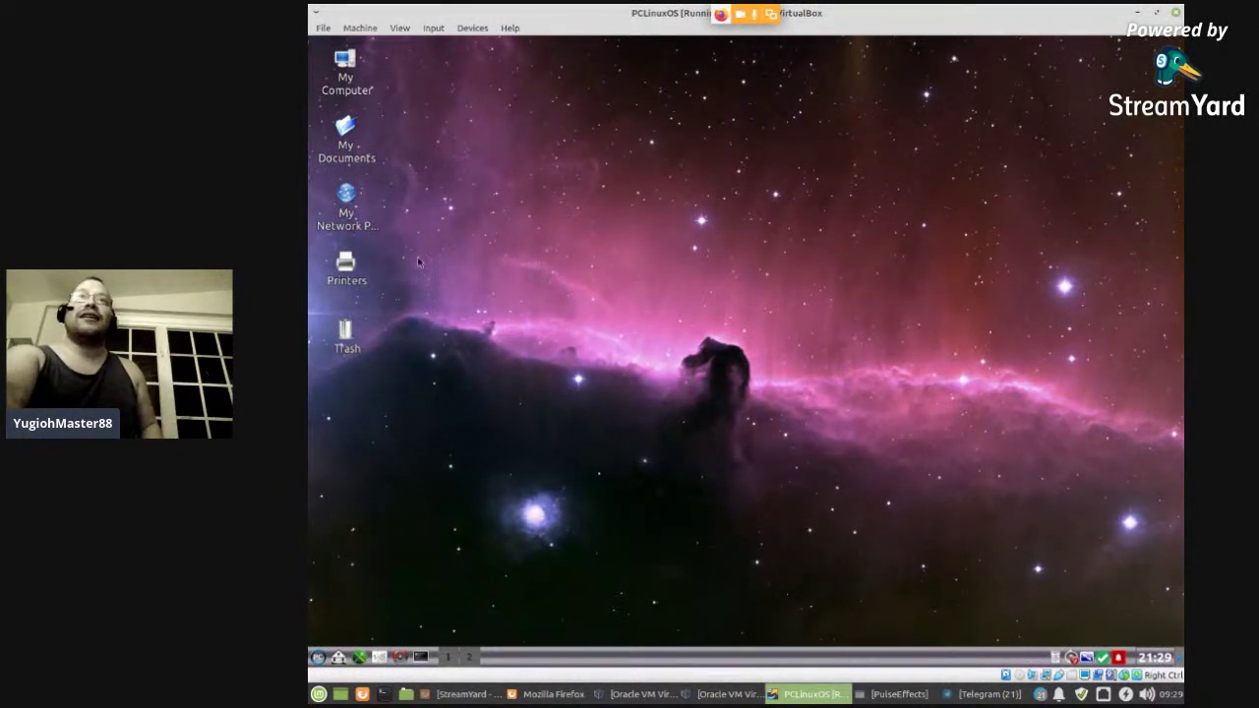
# - Set the desktop wallpaper picture to Lakeside in Configure Desktop and apply it
pyautogui.rightClick(640, 241)
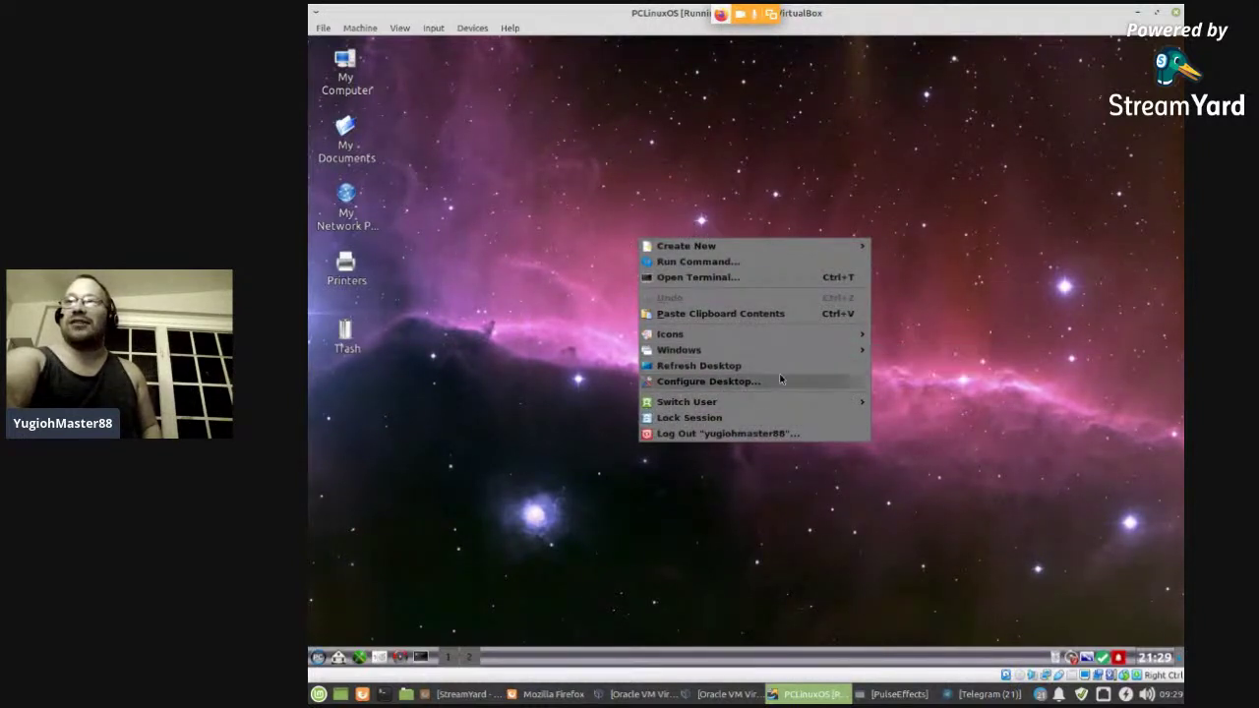
pyautogui.click(697, 383)
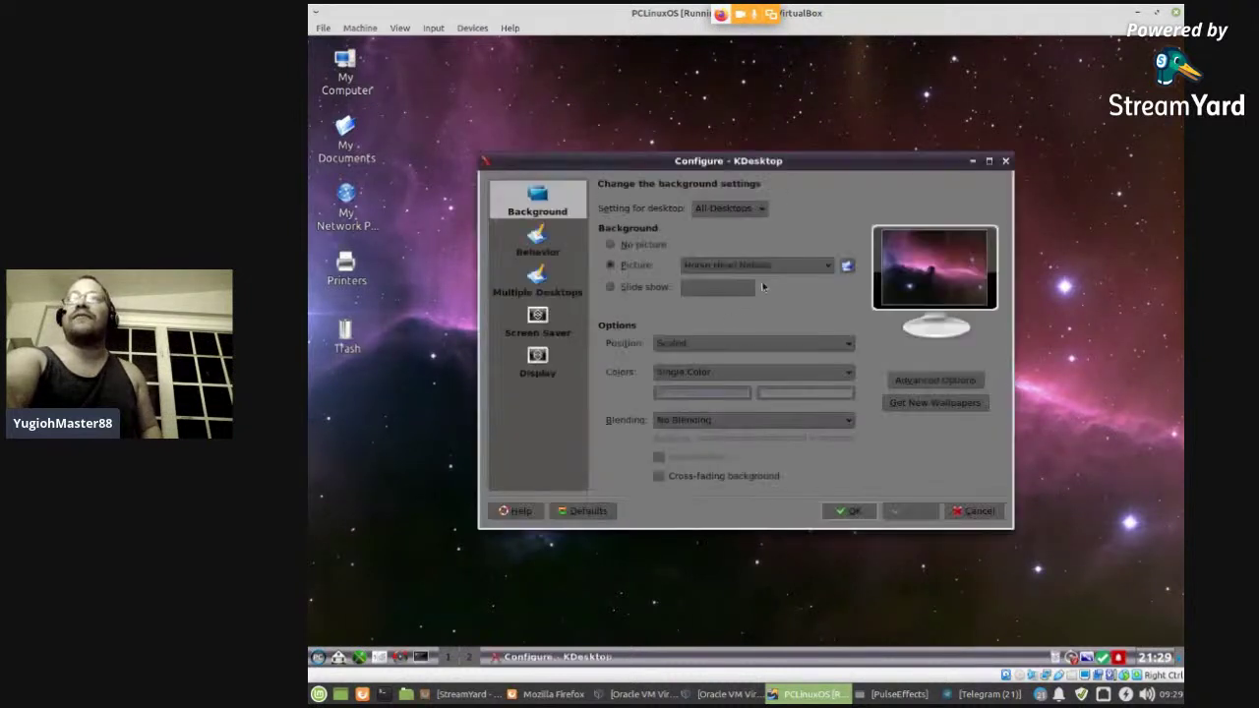
pyautogui.click(818, 268)
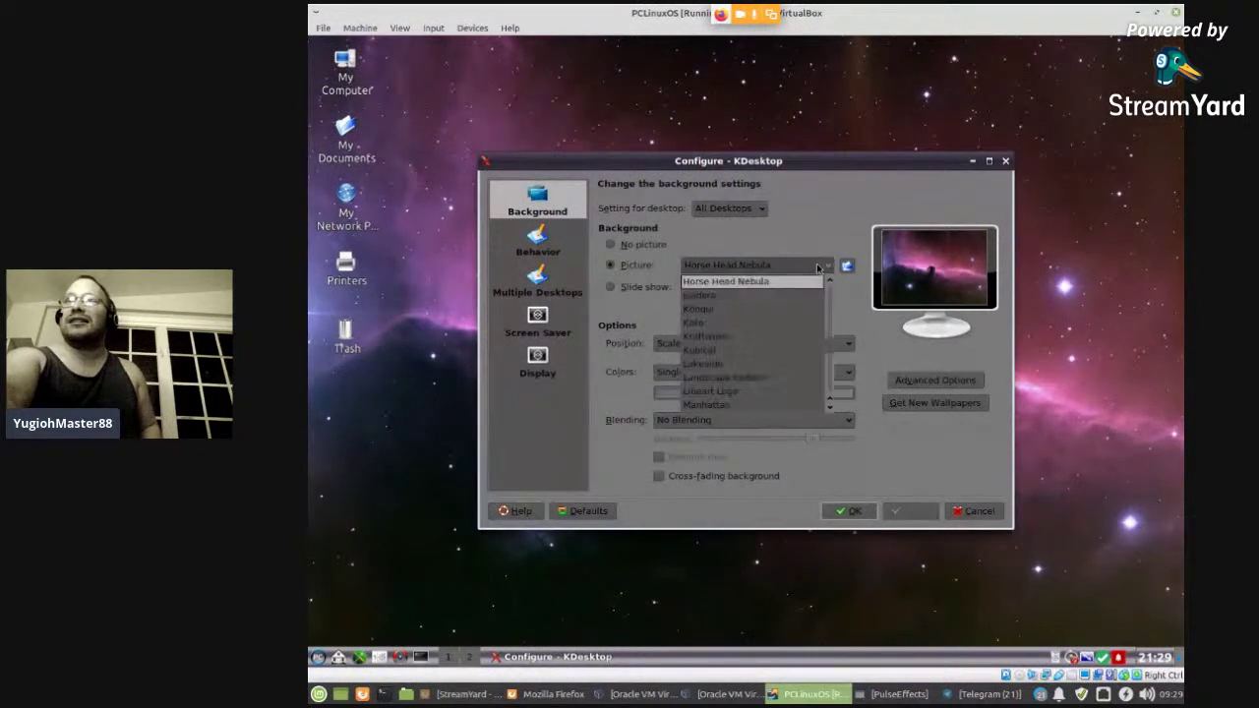
pyautogui.click(743, 364)
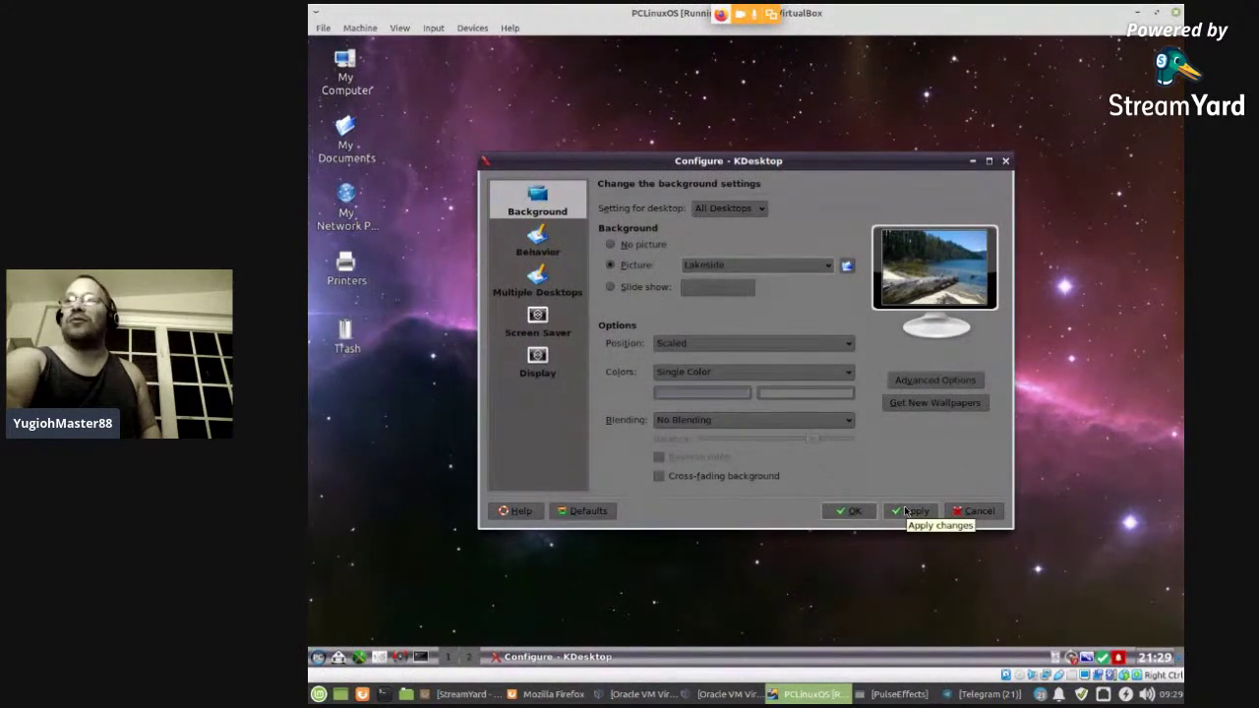
pyautogui.click(906, 511)
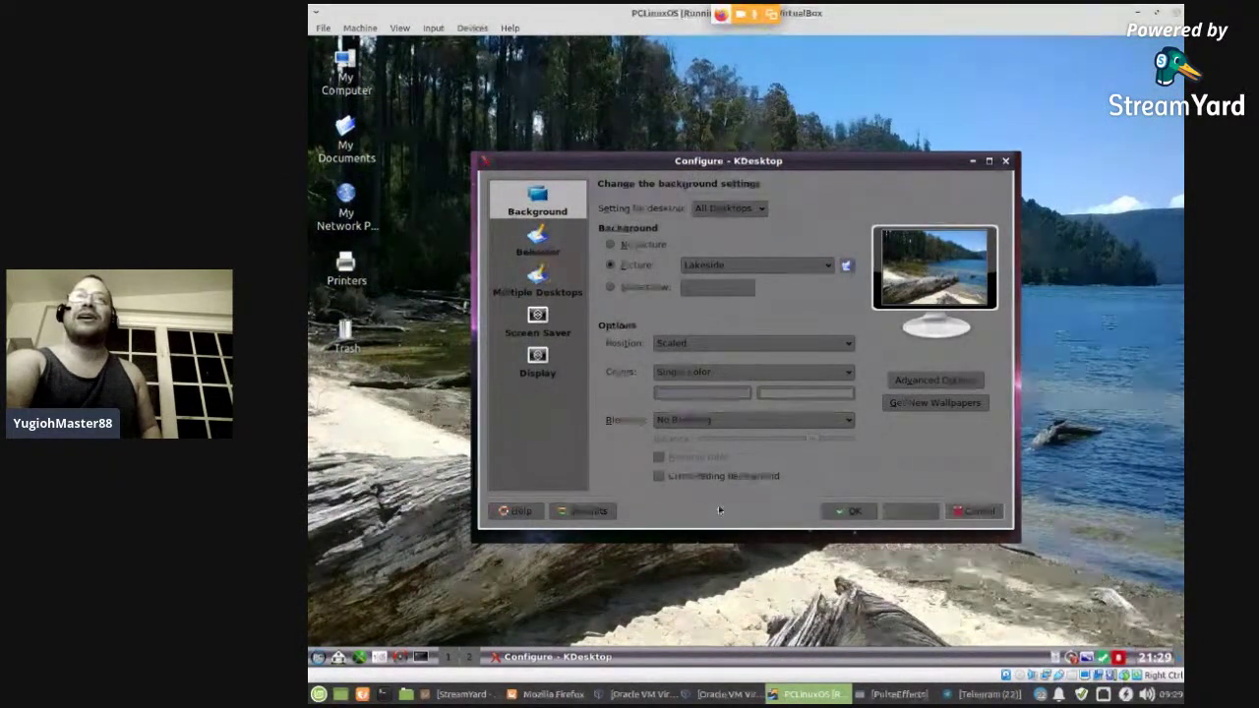
# - Review the Behavior, Multiple Desktops, Screen Saver and Display pages, then close the settings with OK
pyautogui.click(554, 235)
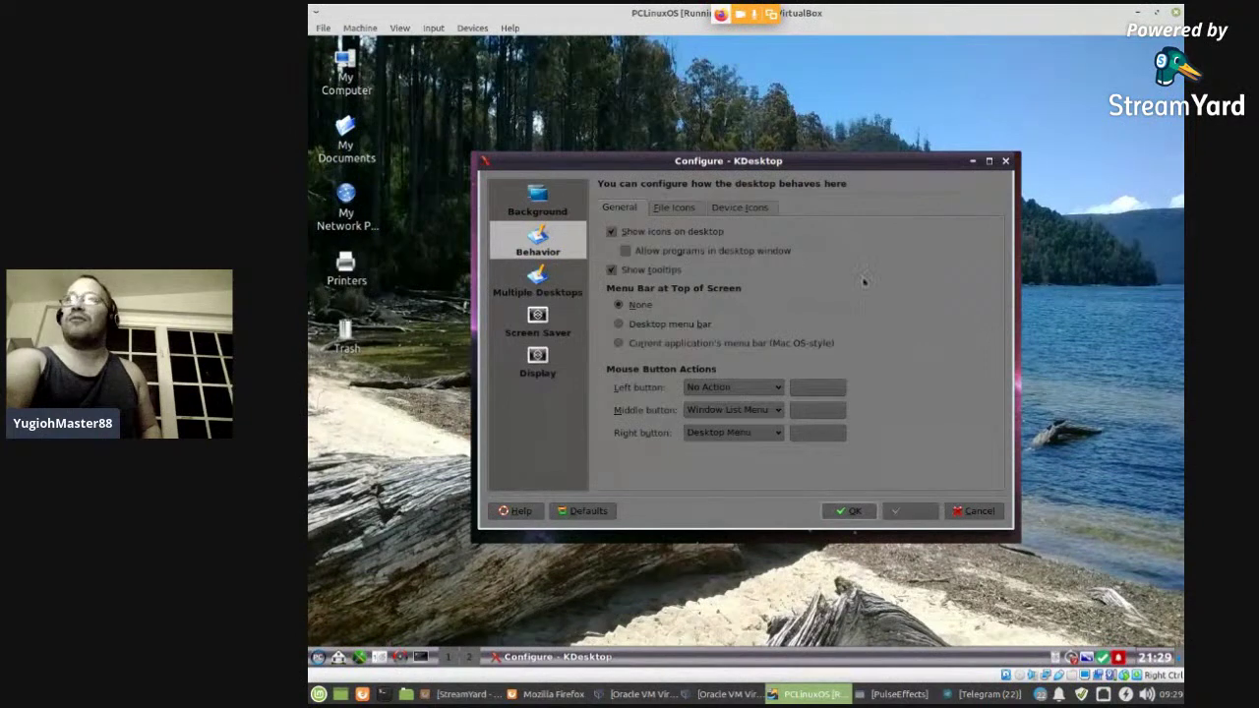
pyautogui.click(689, 207)
pyautogui.click(719, 208)
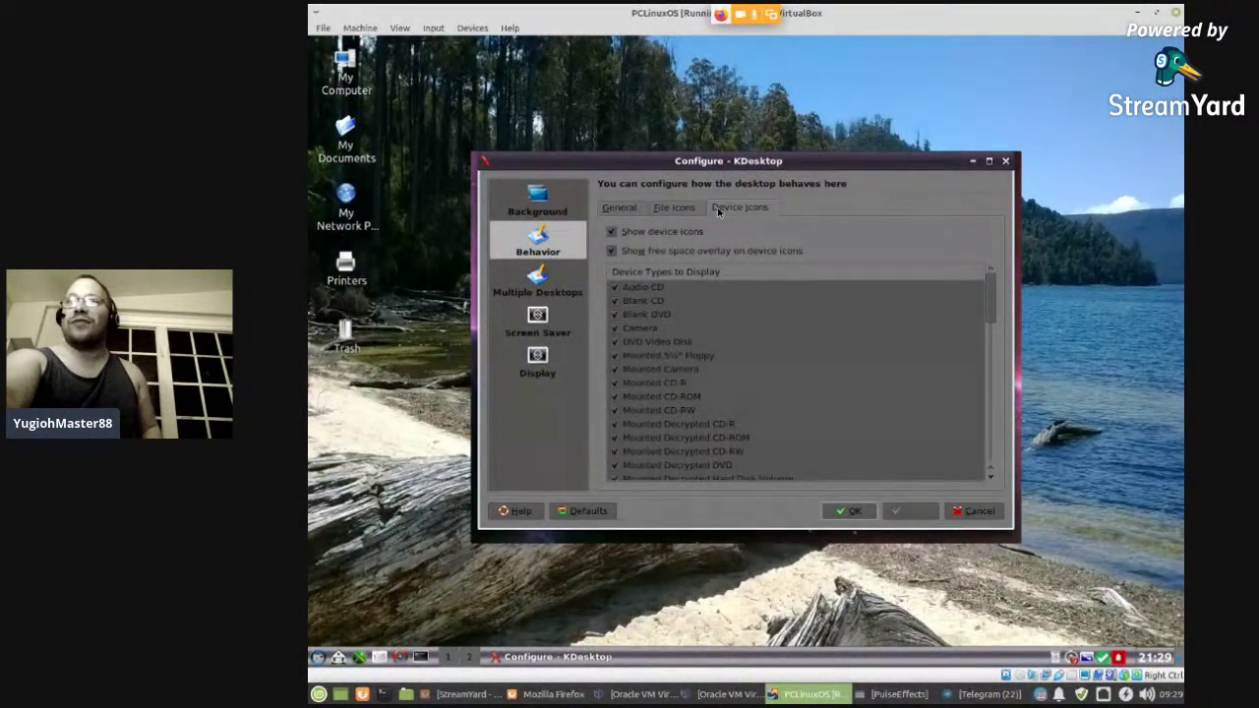
pyautogui.click(557, 284)
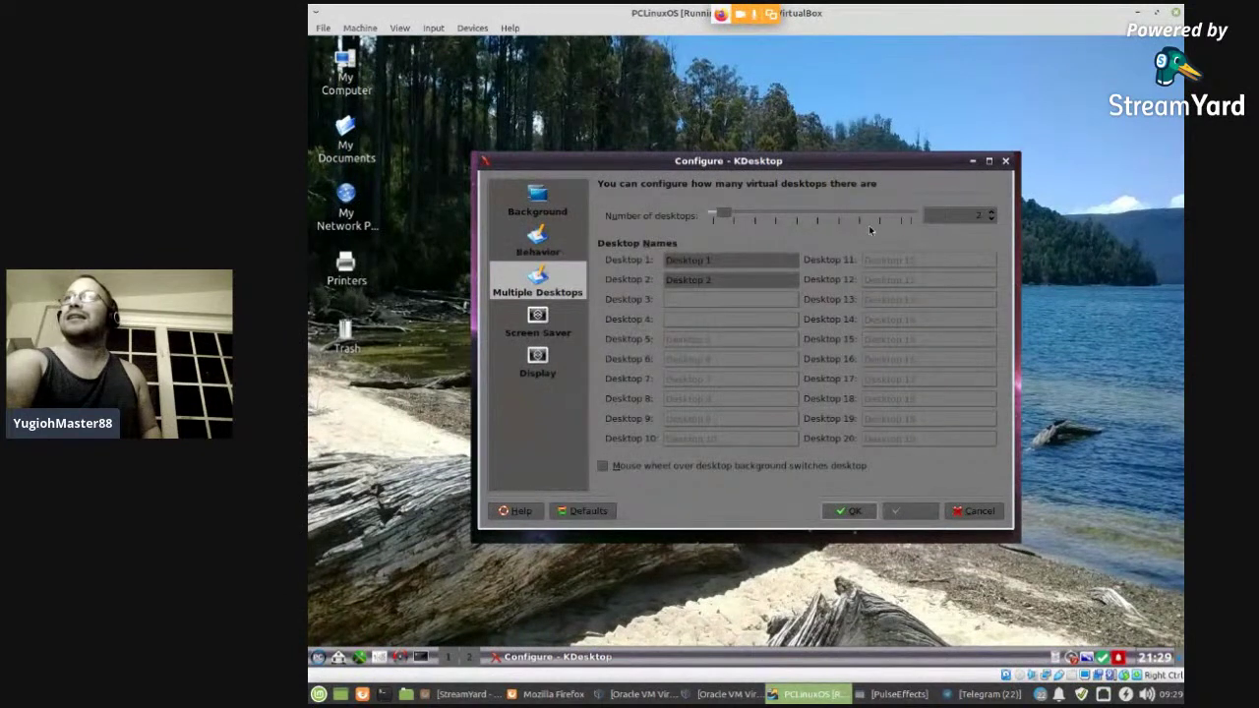
pyautogui.click(543, 320)
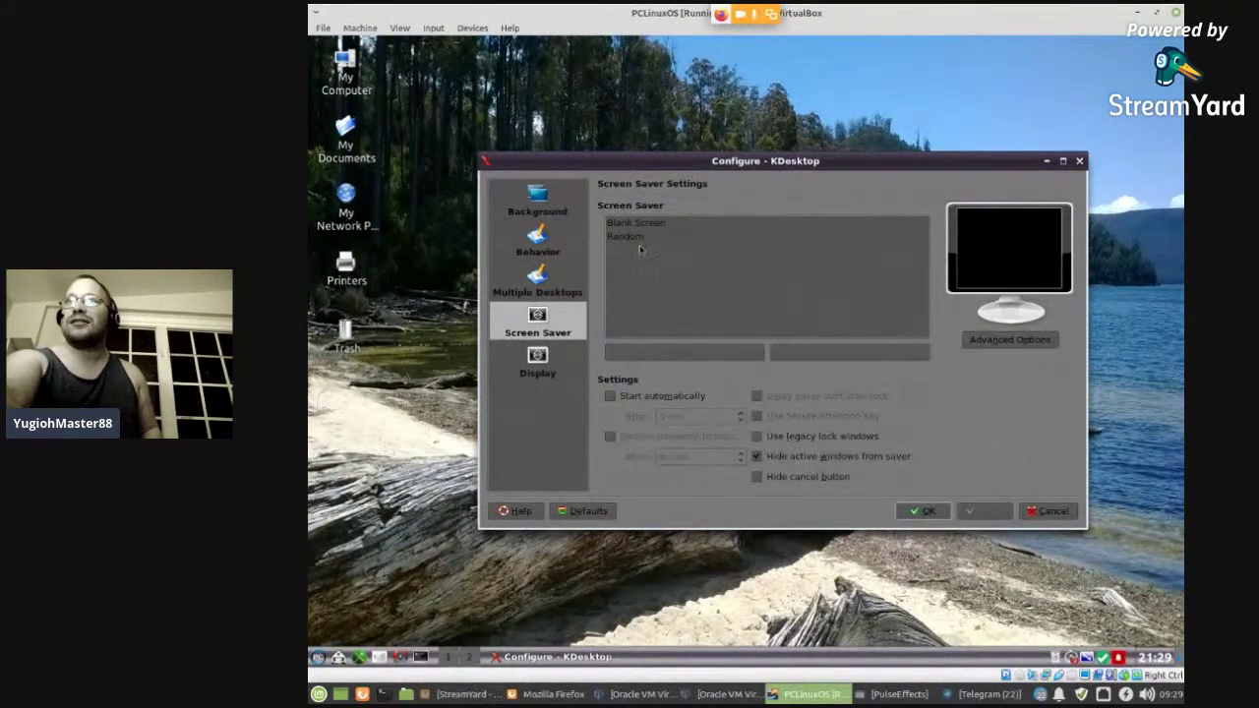
pyautogui.click(539, 364)
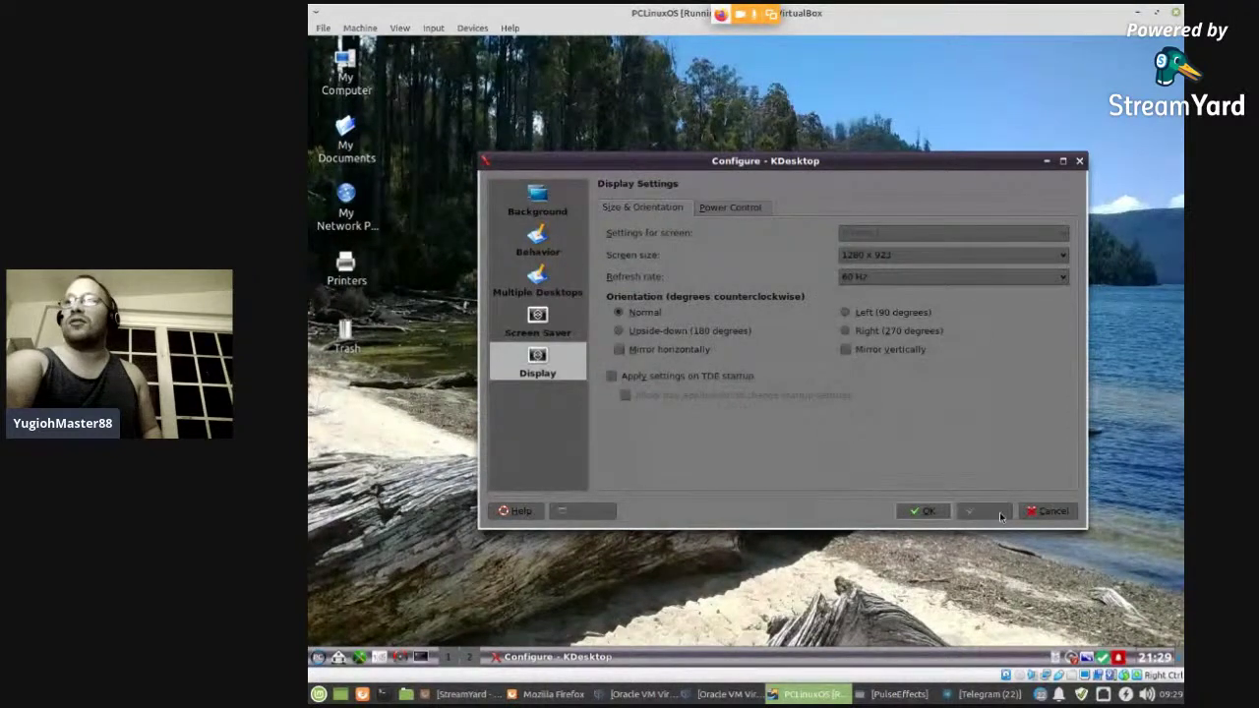
pyautogui.click(924, 512)
pyautogui.rightClick(662, 290)
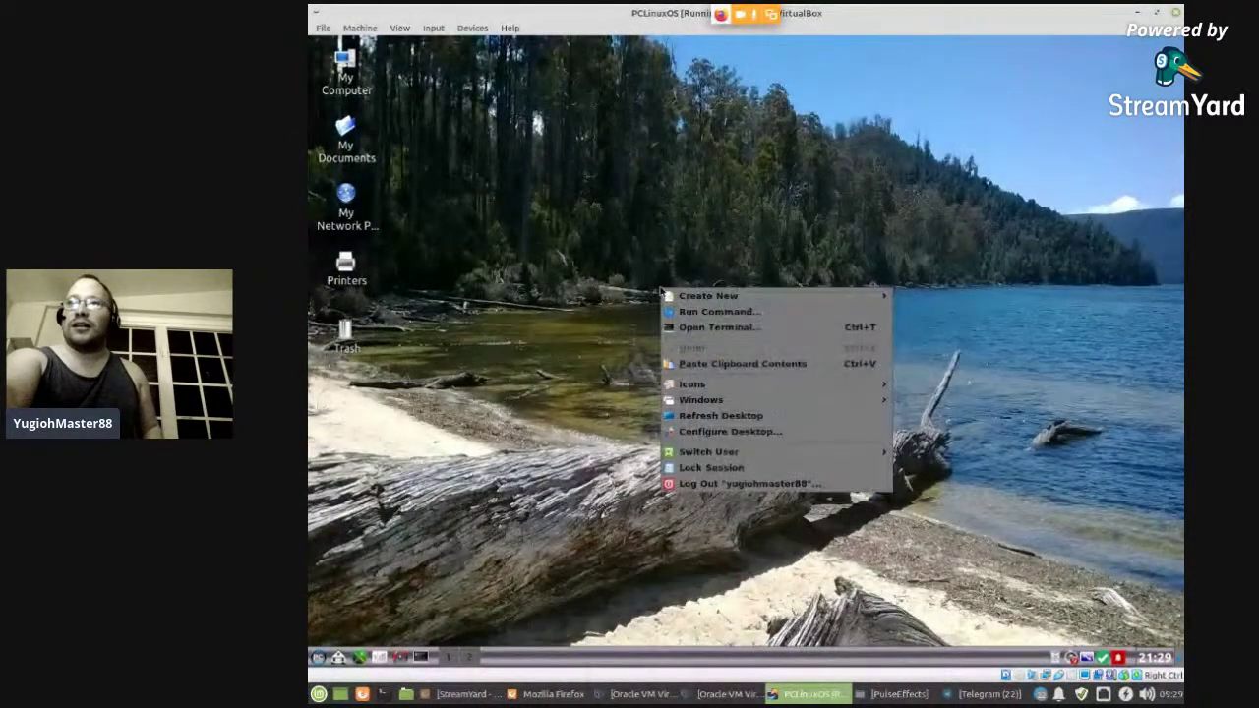
# - Open a Konsole terminal and dismiss its Tip of the Day after cycling through several tips
pyautogui.moveTo(702, 453)
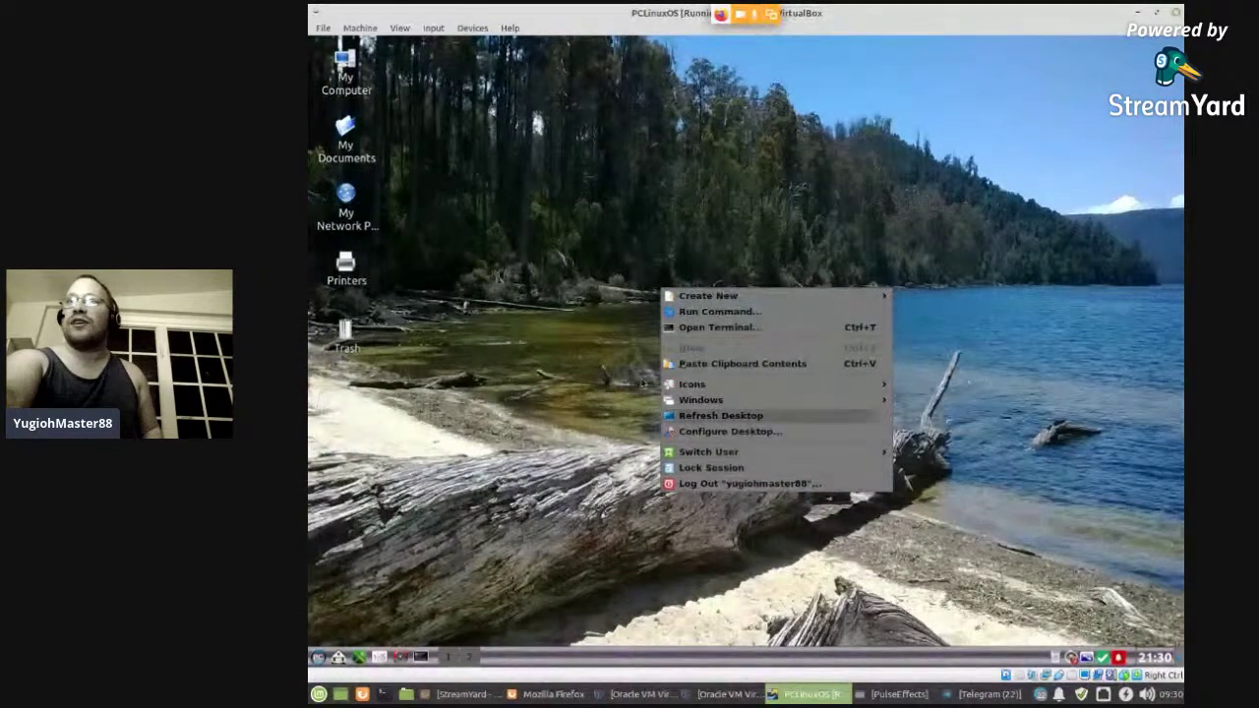
pyautogui.click(694, 326)
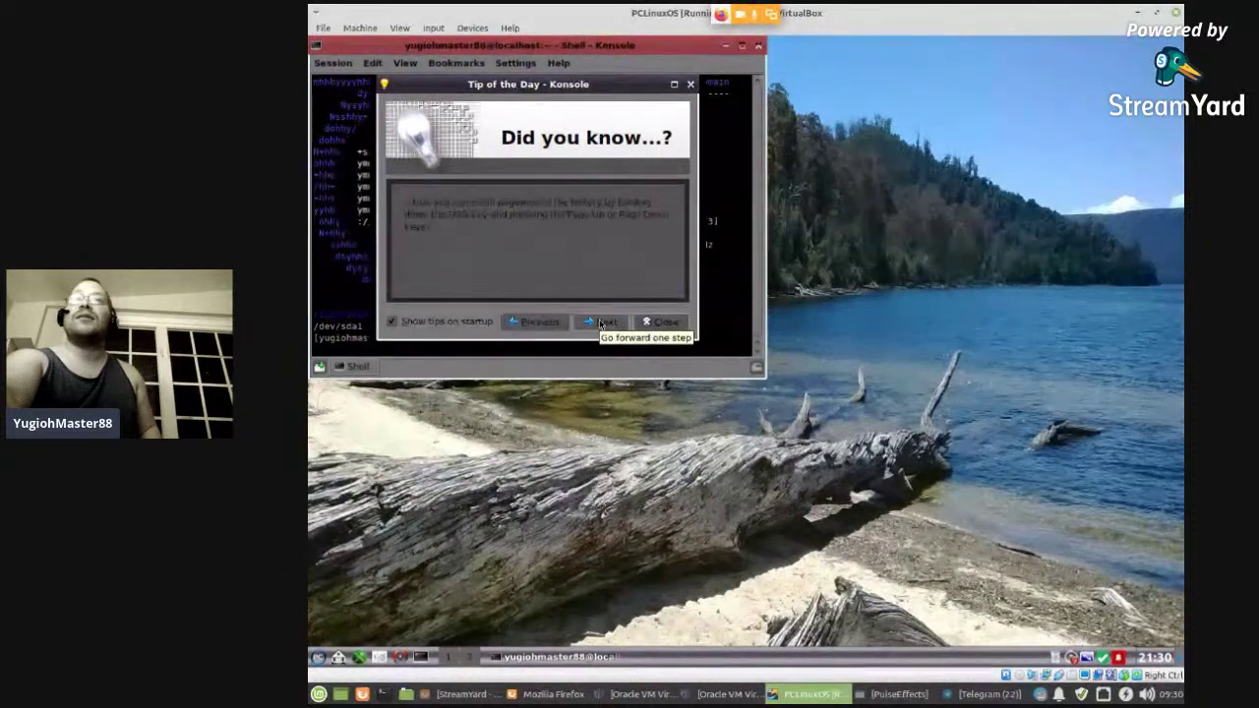
pyautogui.click(601, 322)
pyautogui.click(600, 323)
pyautogui.click(600, 323)
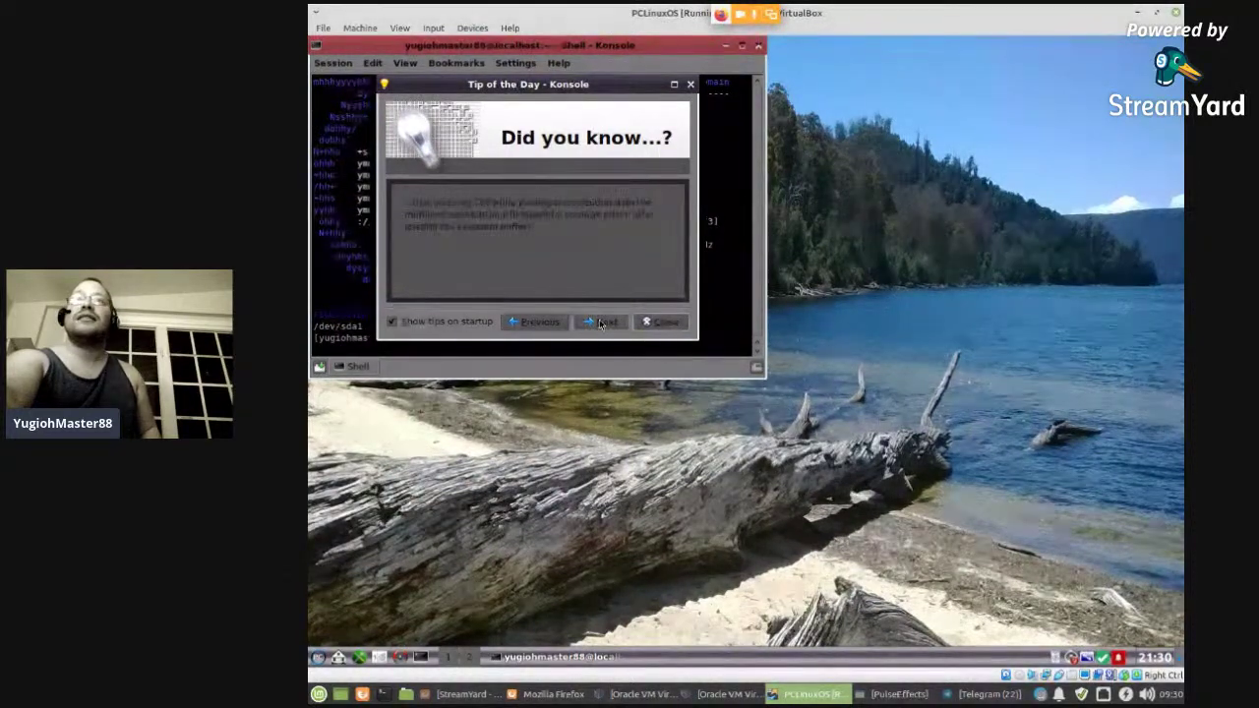
pyautogui.click(600, 323)
pyautogui.click(600, 323)
pyautogui.click(599, 323)
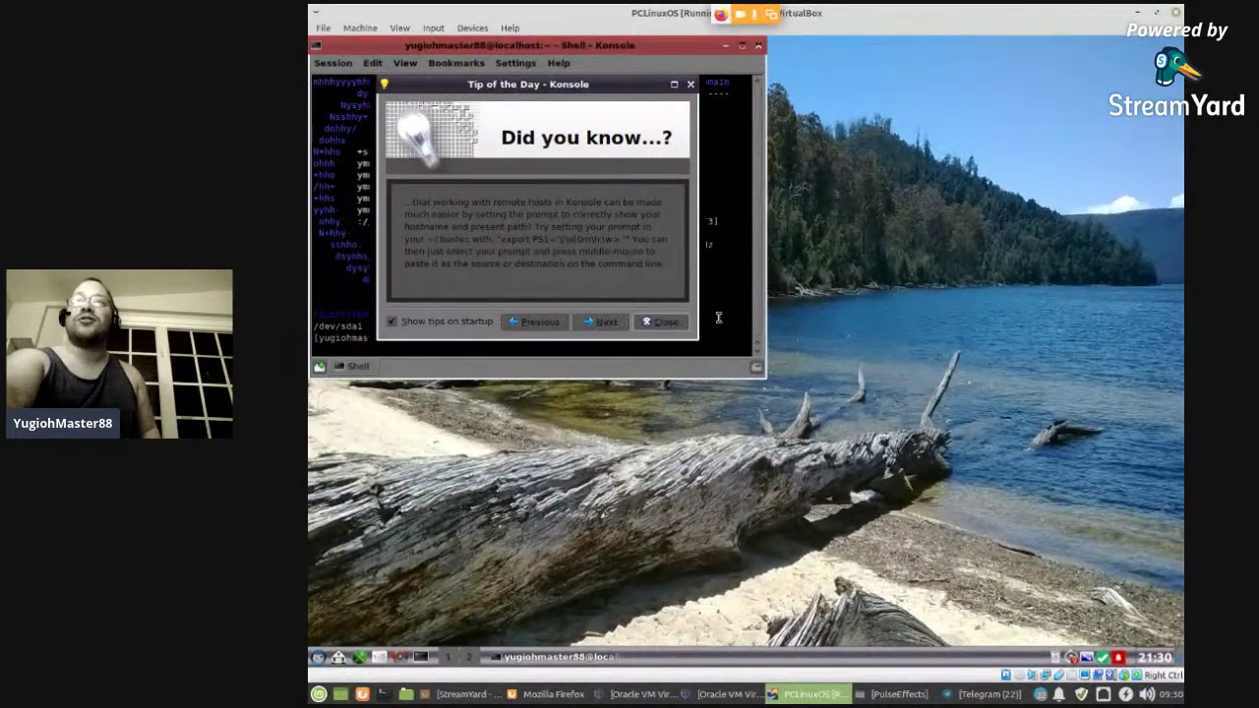
pyautogui.click(663, 323)
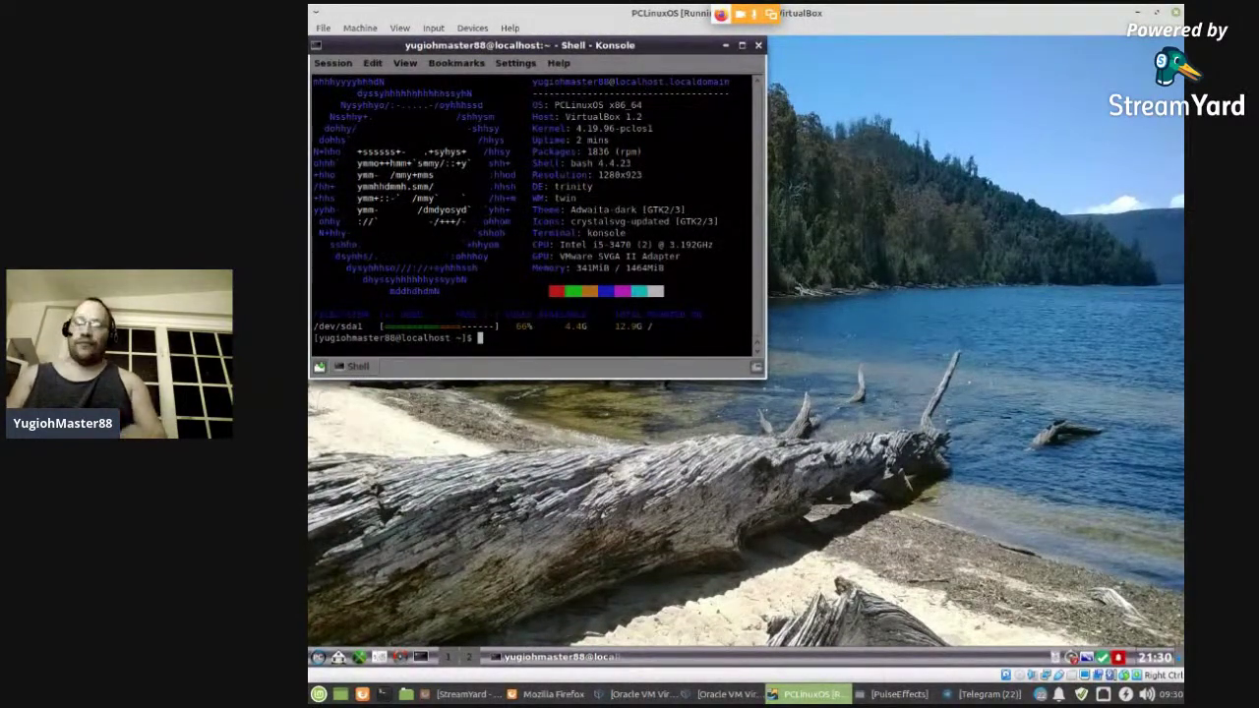
# - Run uname -r to show kernel 4.19.96-pclos1, then raise the Firefox stream chat
pyautogui.write('una')
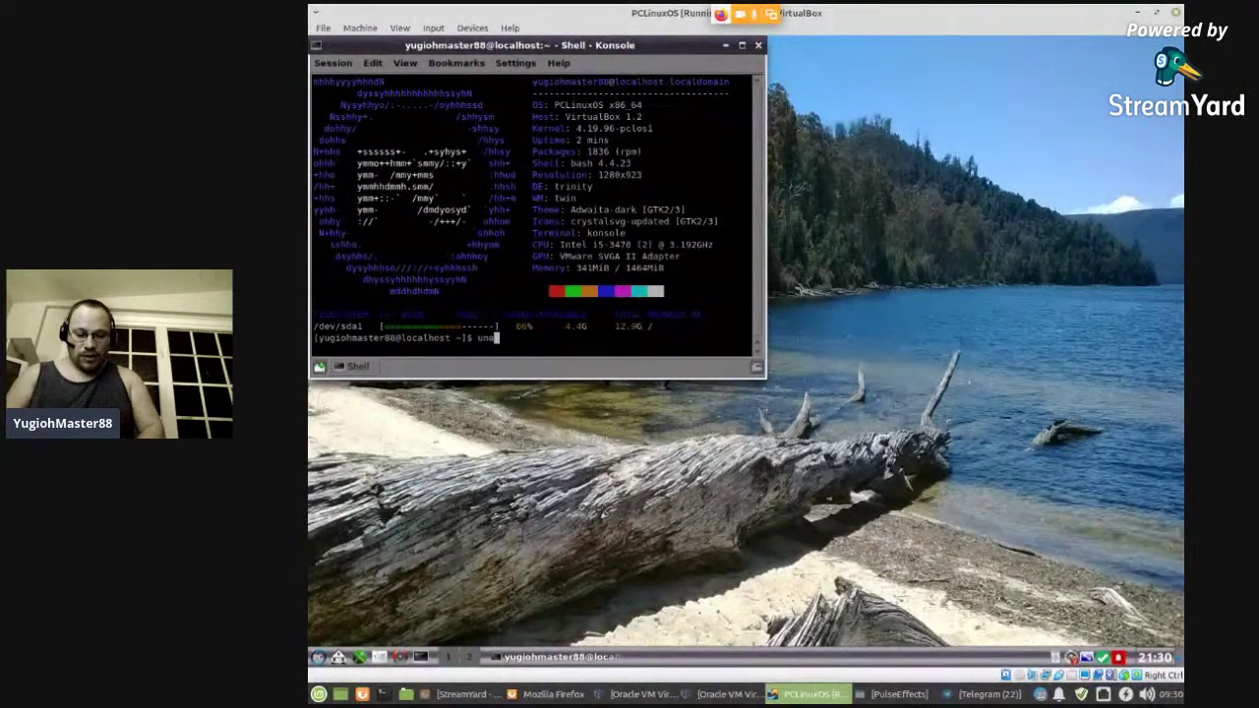
pyautogui.write('me -r')
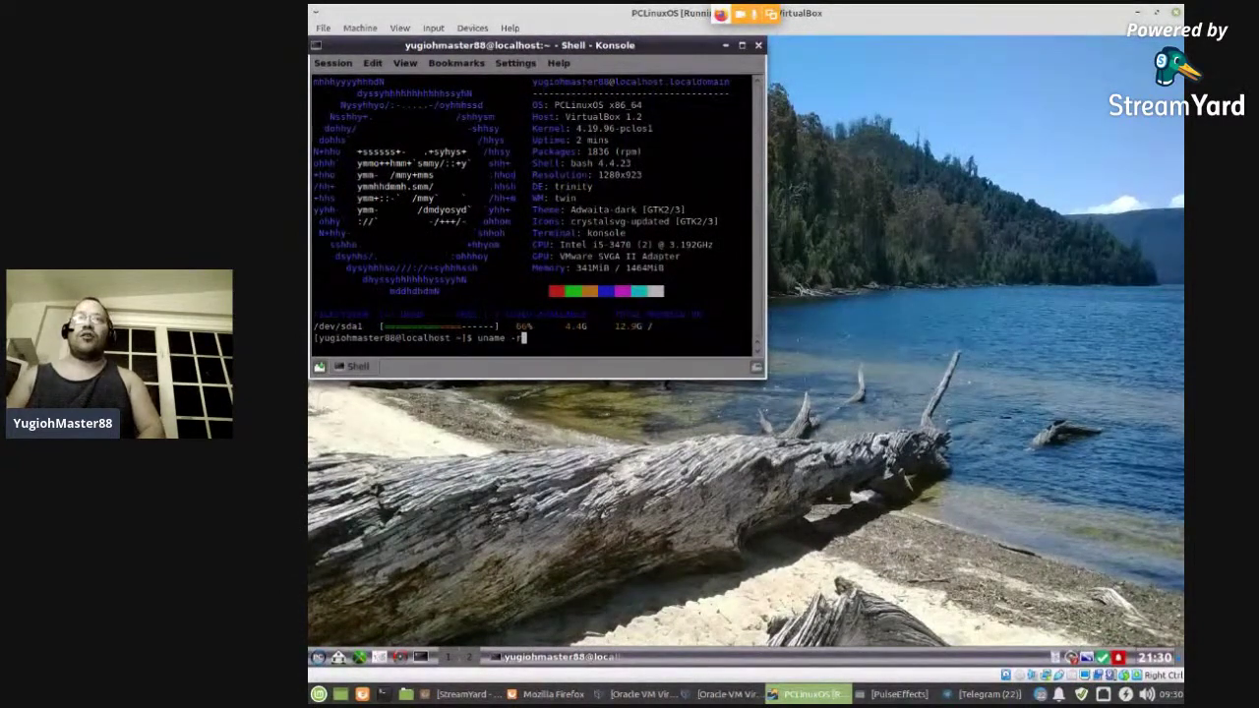
pyautogui.press('Return')
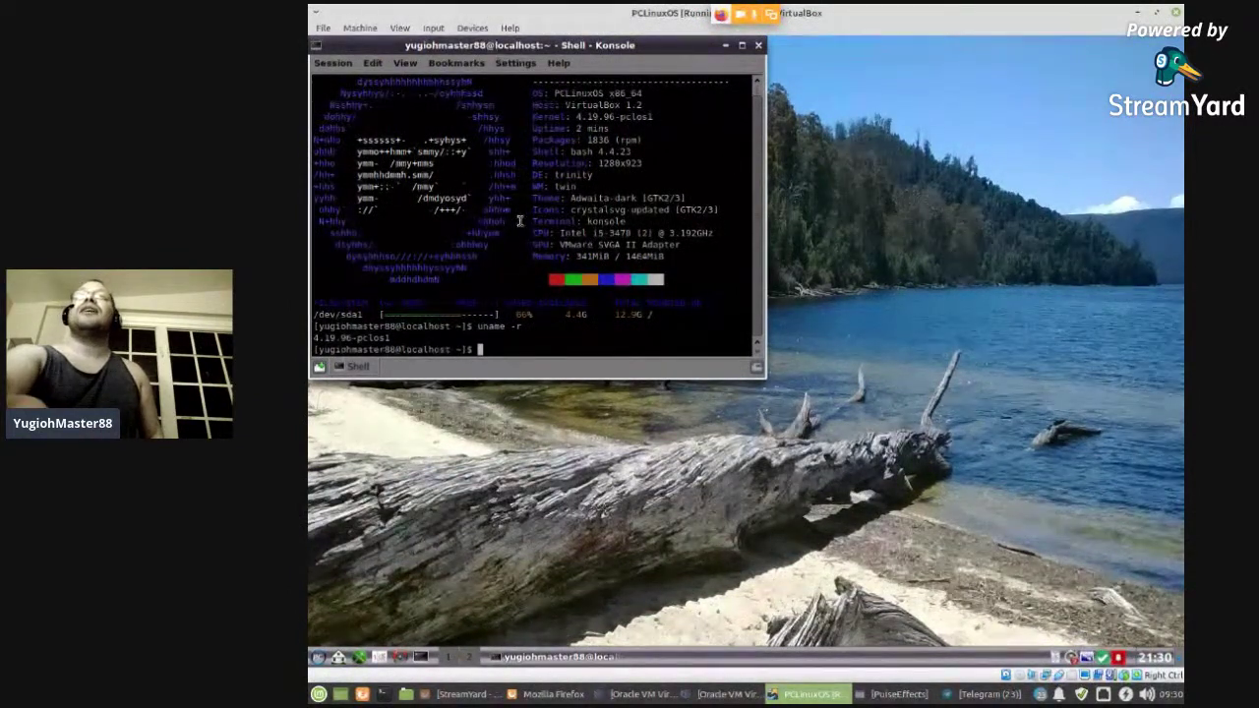
pyautogui.scroll(1, 581, 195)
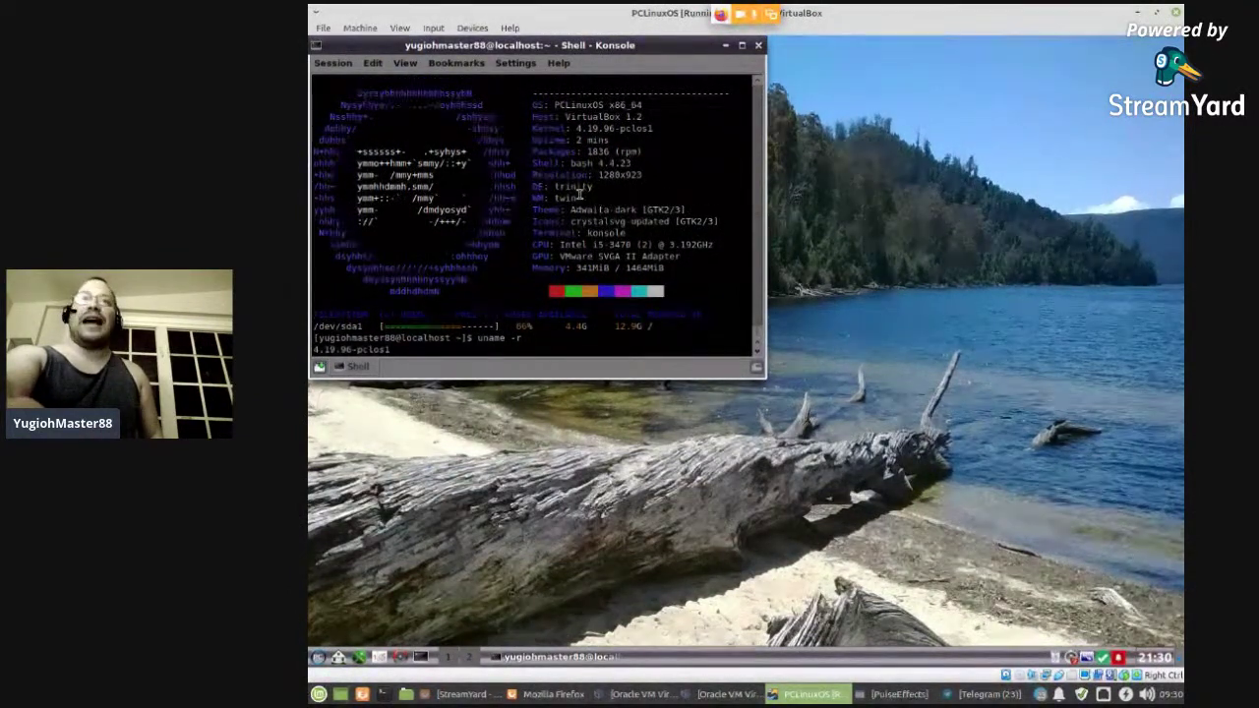
pyautogui.scroll(-1, 575, 198)
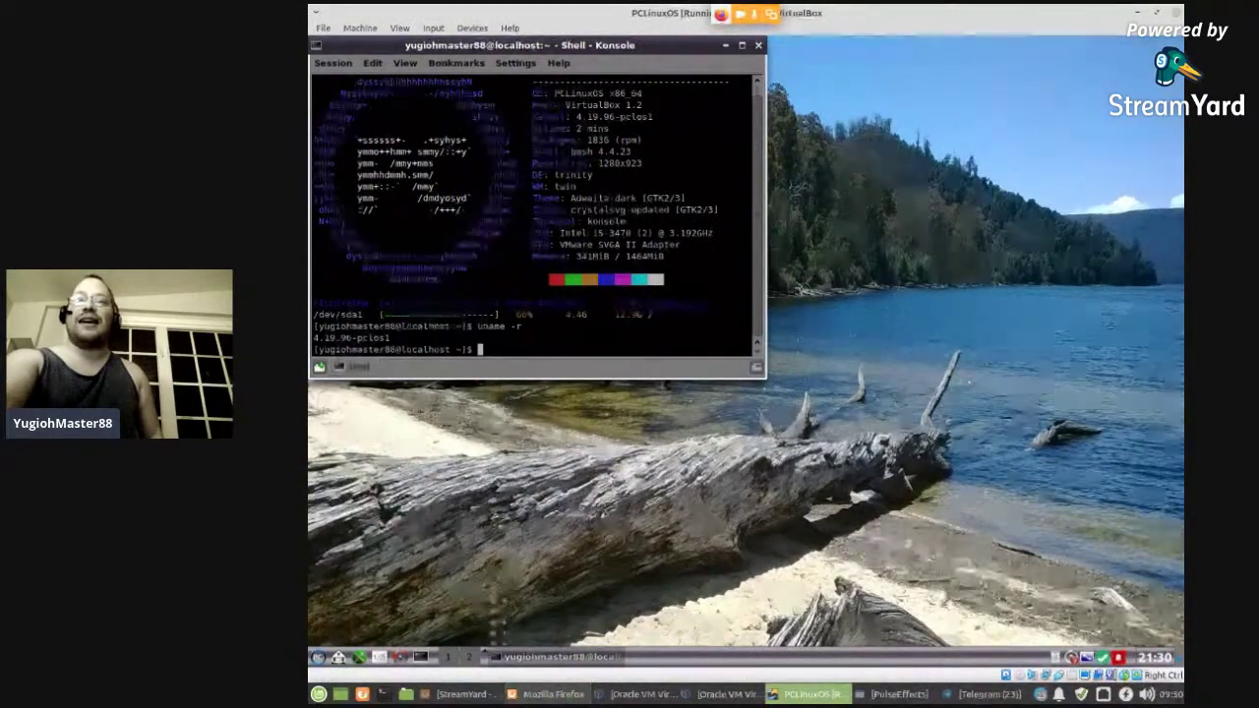
pyautogui.click(555, 697)
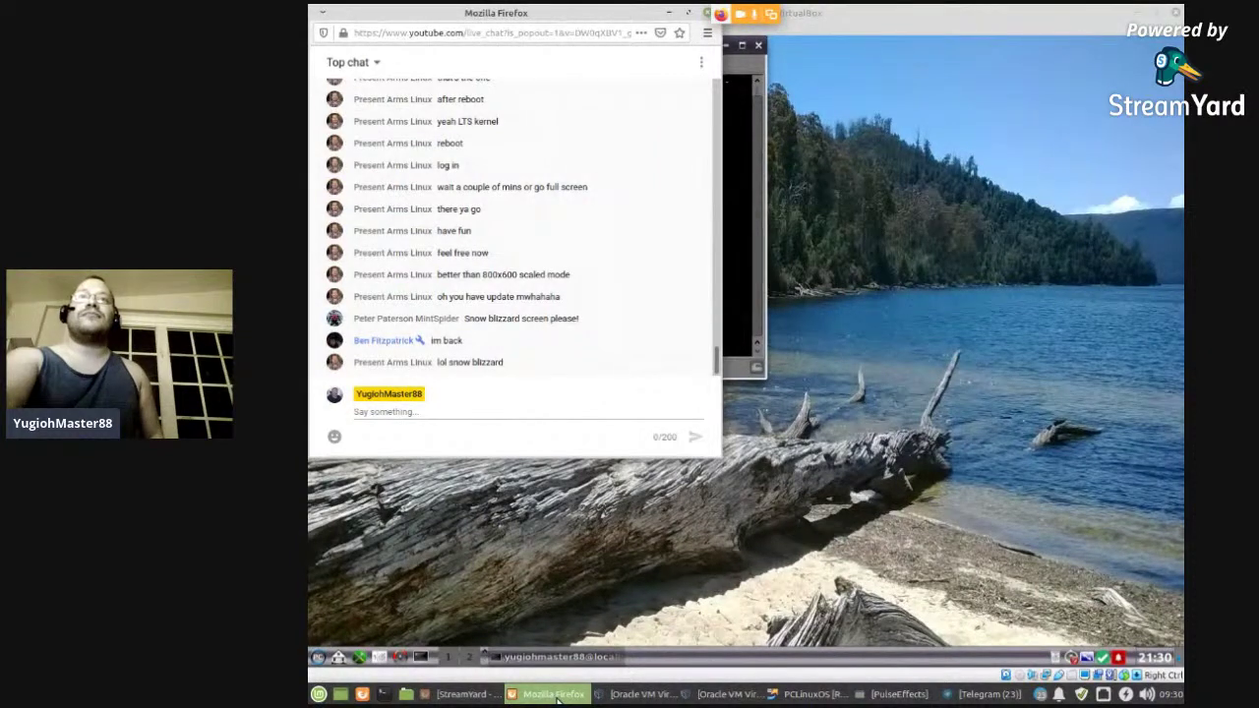
# - Read the new live-chat messages in Firefox, then switch back to the PCLinuxOS VM
pyautogui.click(550, 413)
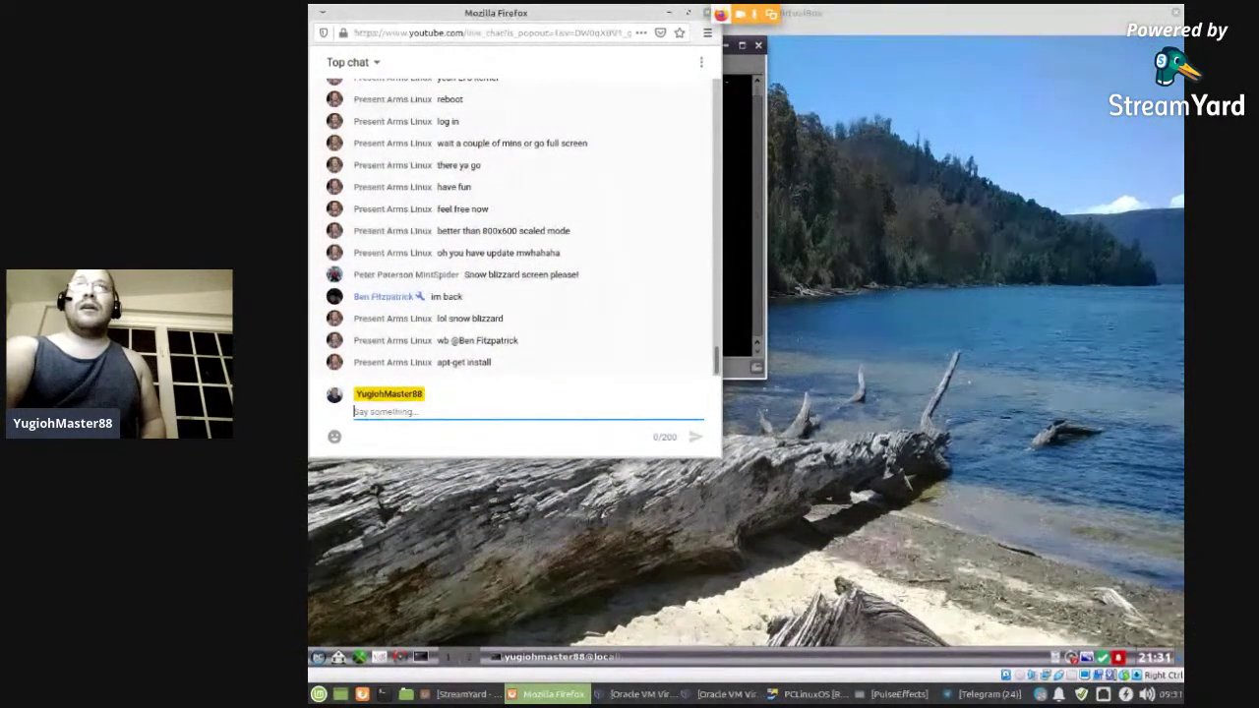
pyautogui.click(742, 235)
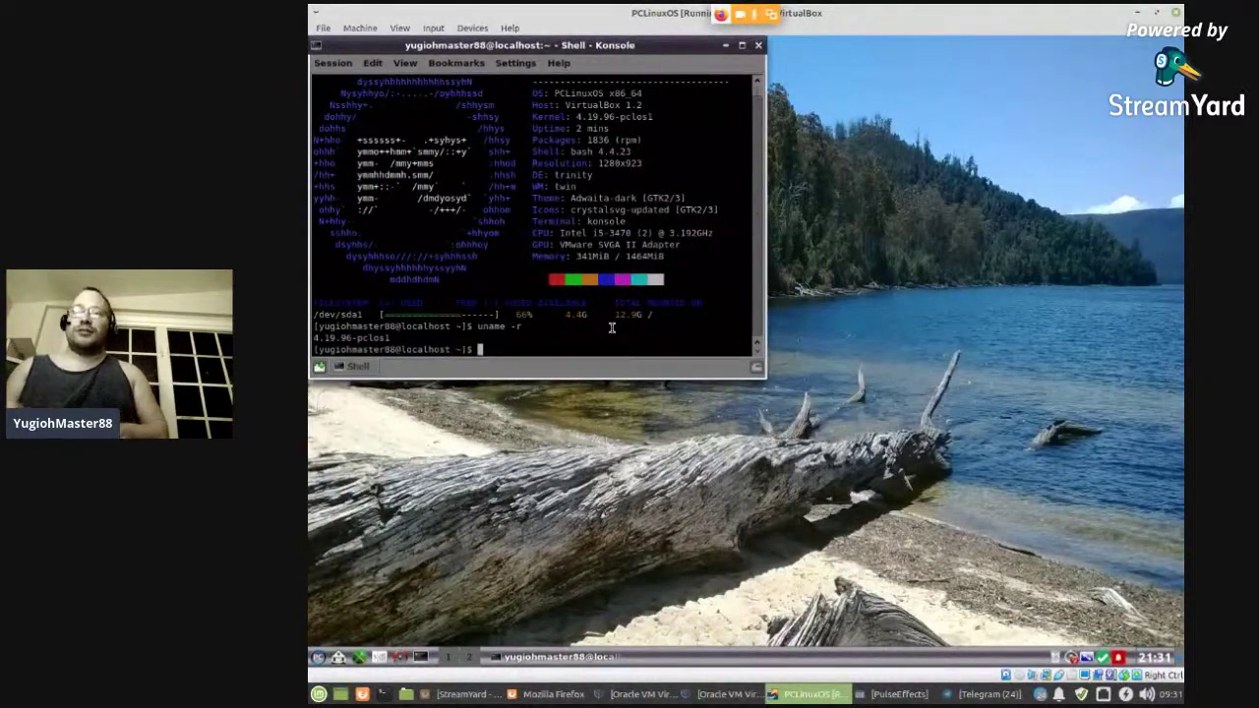
# - Run 'sudo apt-get install leafpad', which fails because sudo isn't found
pyautogui.write('sudo apt -get install')
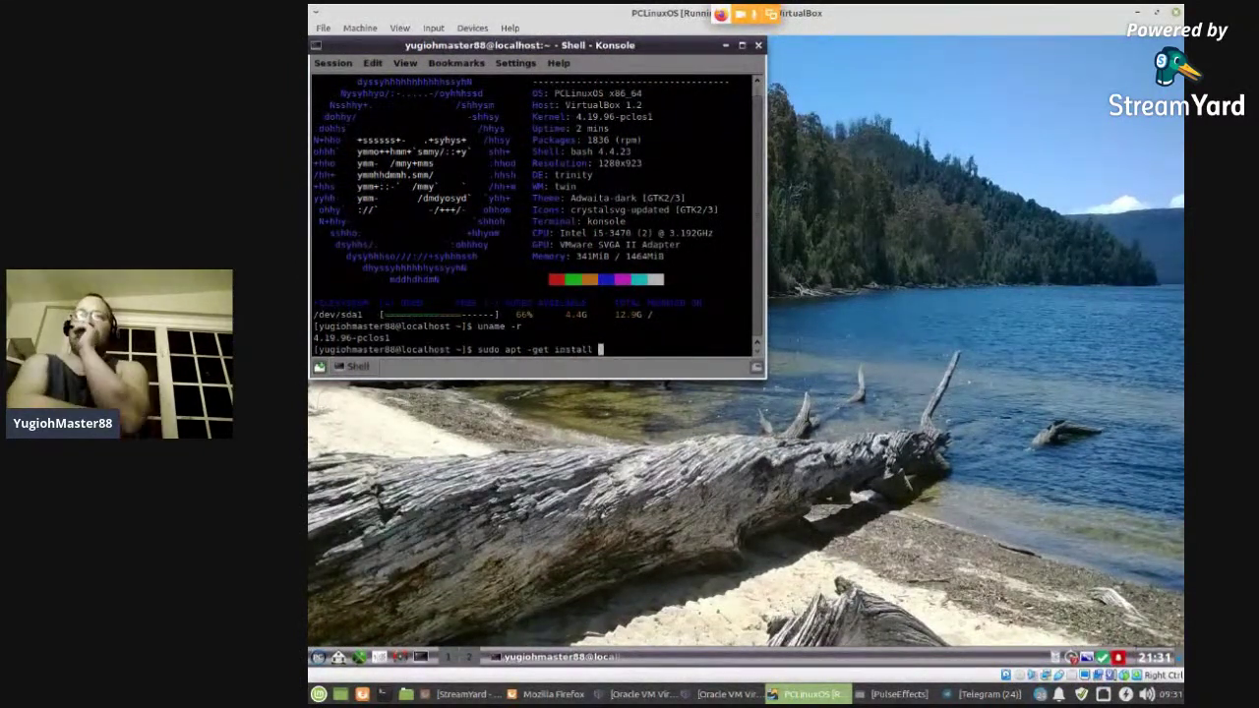
pyautogui.press('Left')
pyautogui.press('Left')
pyautogui.press('Left')
pyautogui.press('Left')
pyautogui.press('Left')
pyautogui.press('Left')
pyautogui.press('Left')
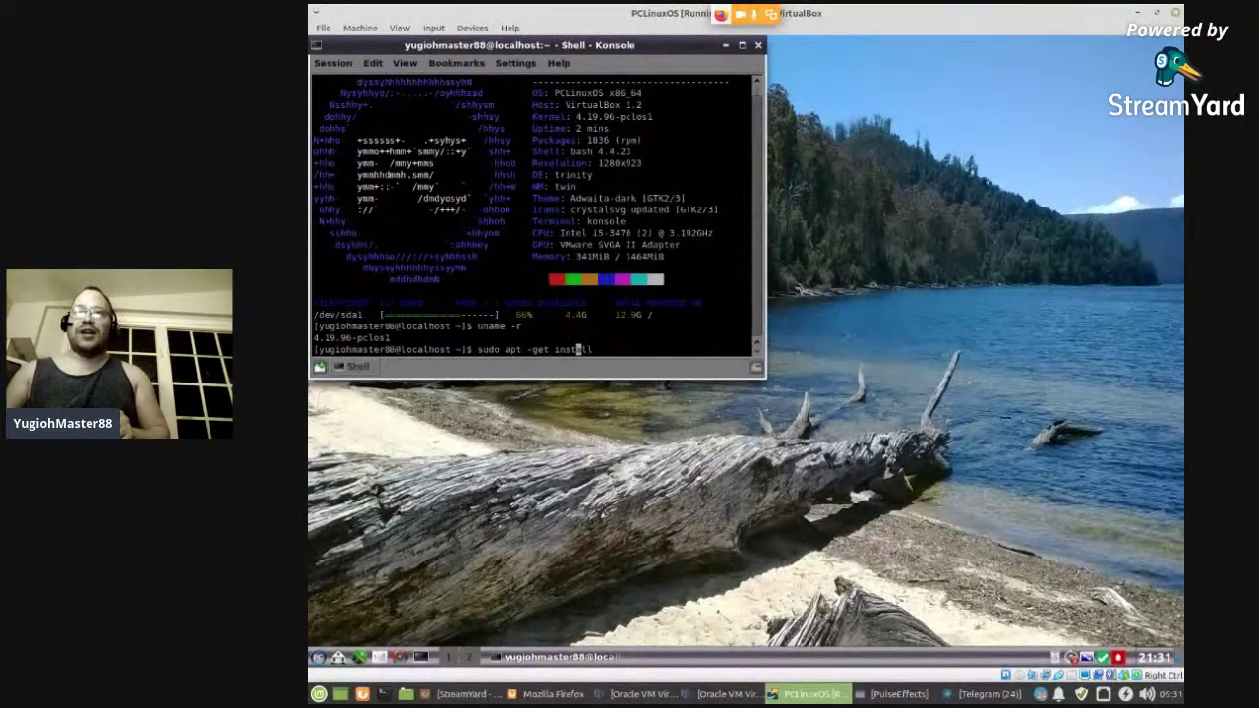
pyautogui.press('Left')
pyautogui.press('Left')
pyautogui.press('Left')
pyautogui.press('Left')
pyautogui.press('Left')
pyautogui.press('Left')
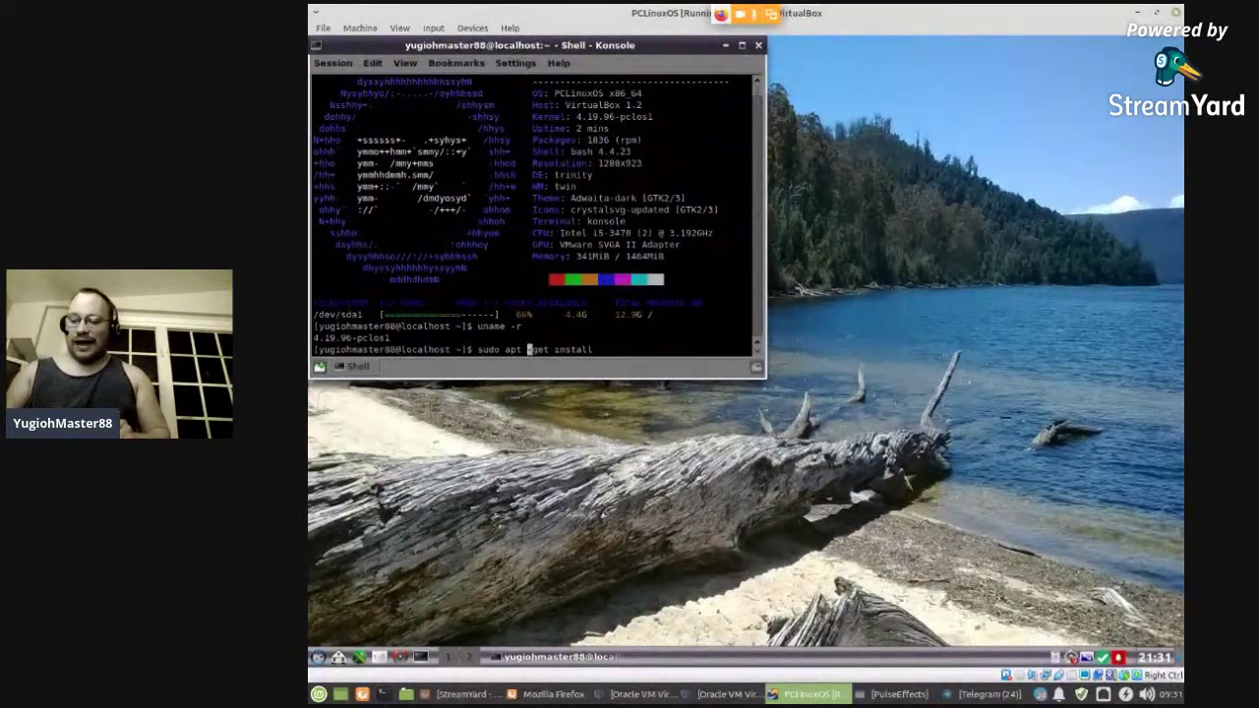
pyautogui.press('BackSpace')
pyautogui.press('Right')
pyautogui.press('Right')
pyautogui.press('Right')
pyautogui.press('Right')
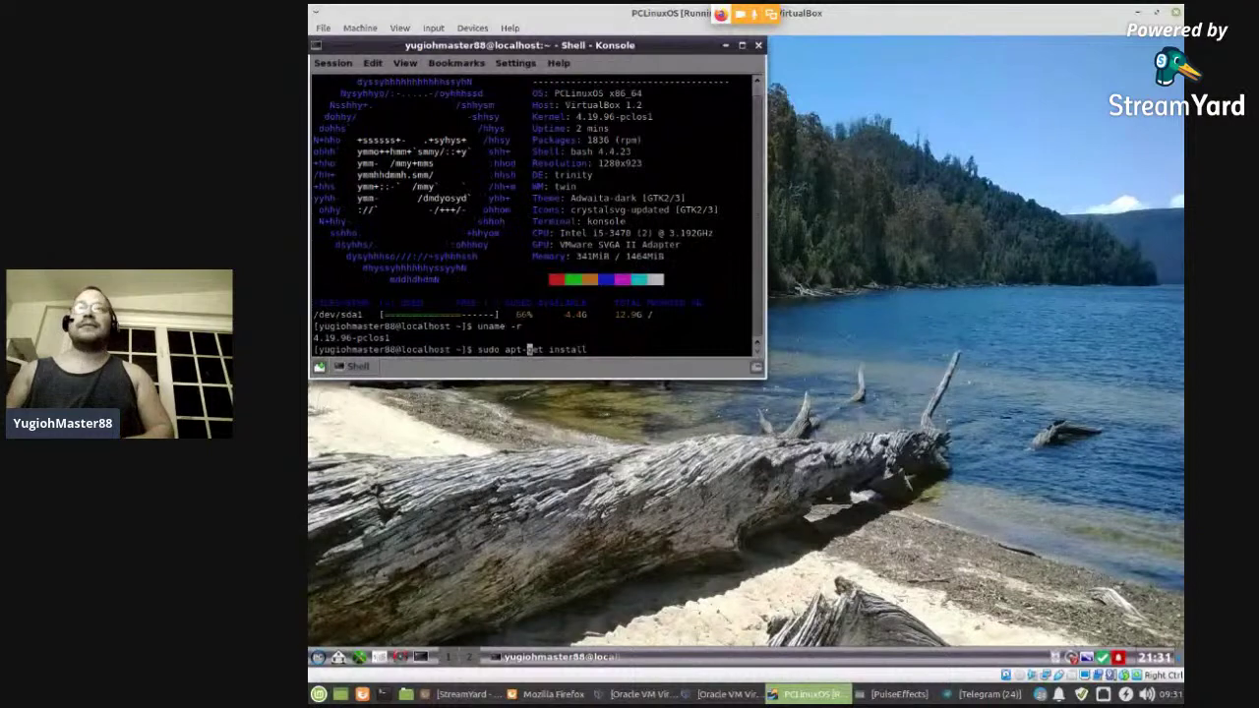
pyautogui.press('End')
pyautogui.write('leafpad')
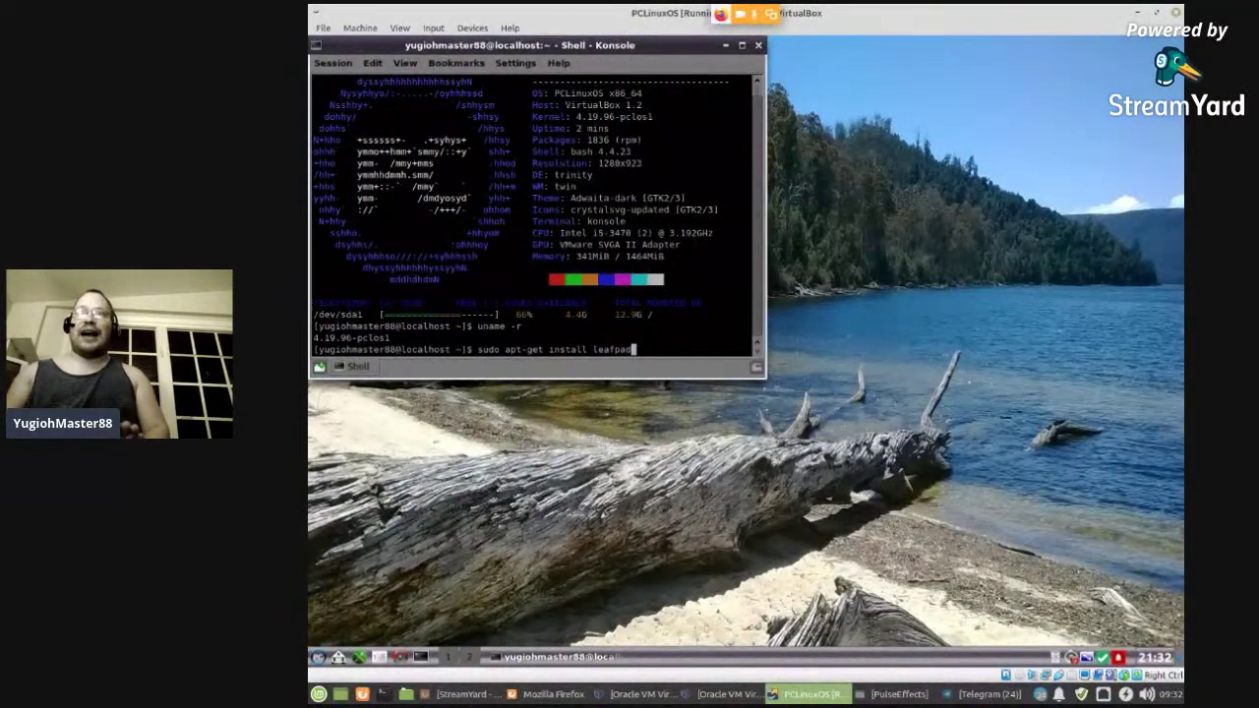
pyautogui.press('Return')
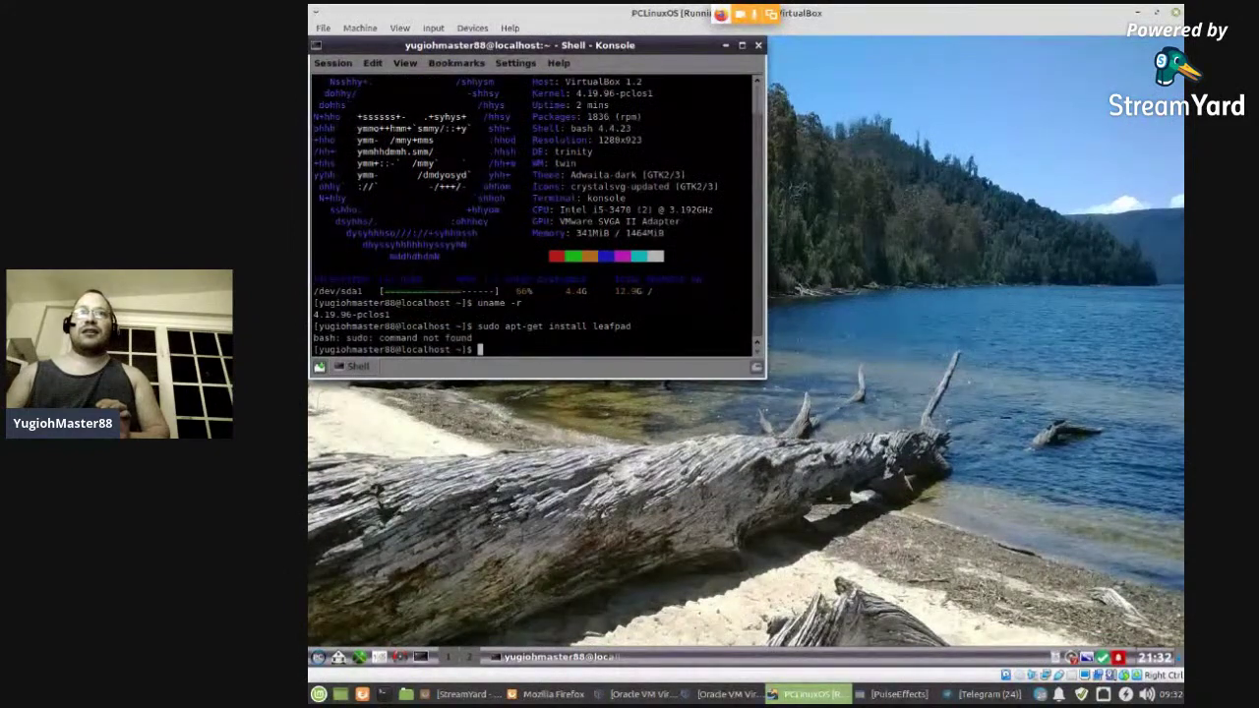
# - Run 'apt-get install leafpad' without sudo (permission denied on /var/cache/apt/), then check chat and return
pyautogui.write('apt')
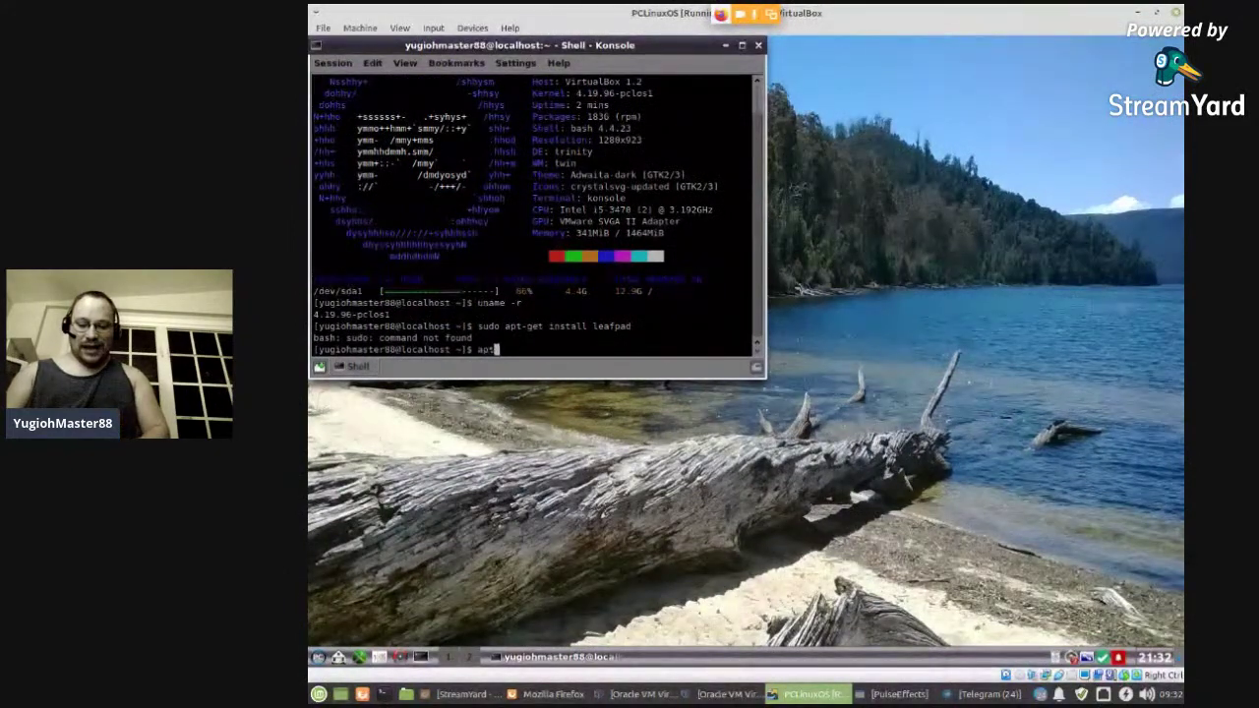
pyautogui.write('-get in')
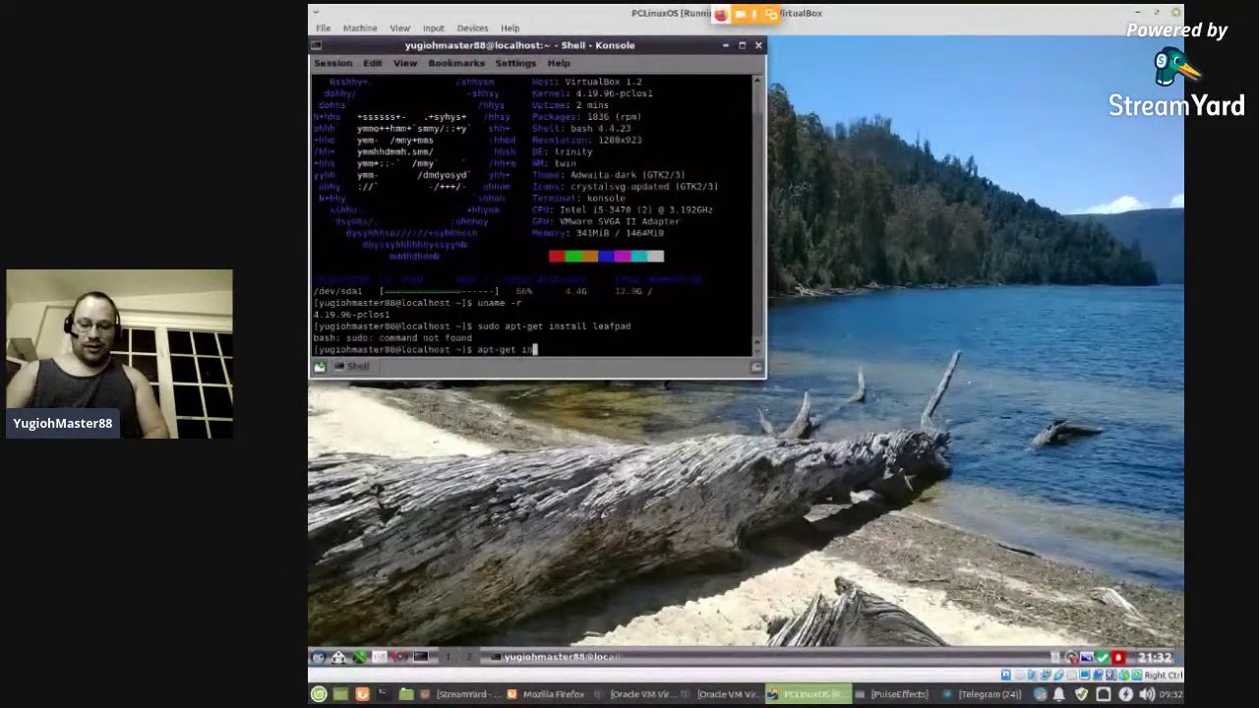
pyautogui.write('stall ')
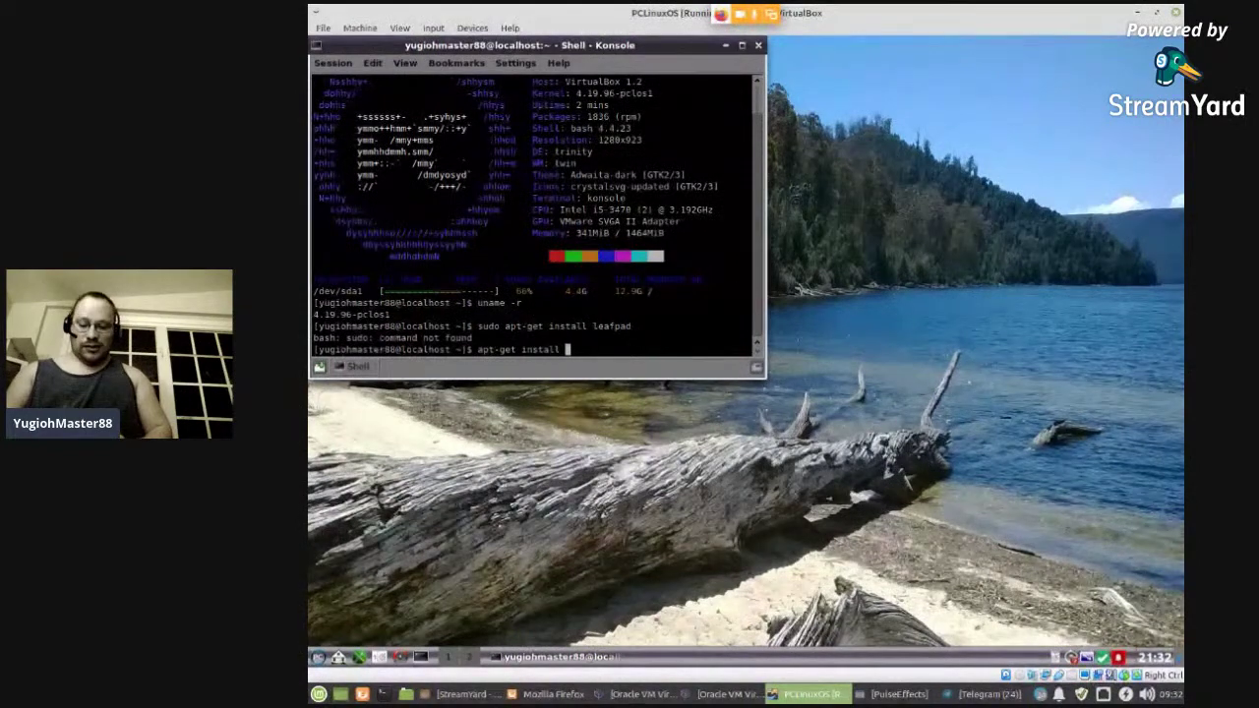
pyautogui.write('leafpad')
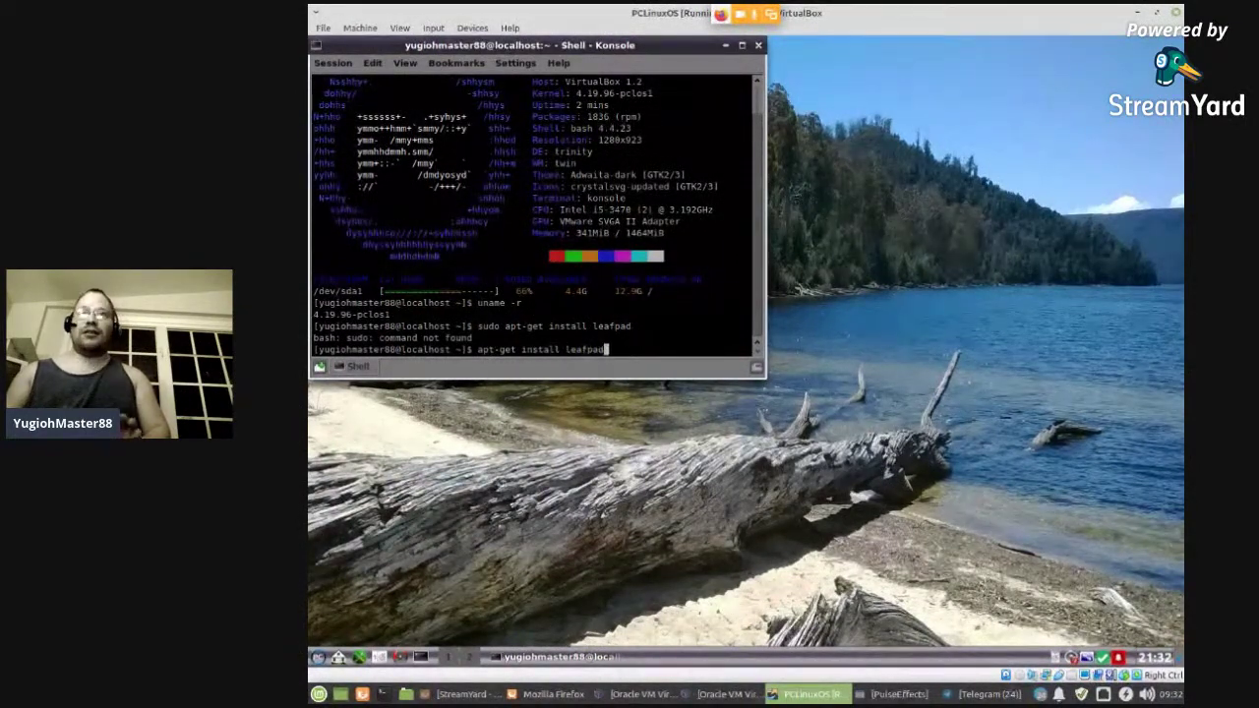
pyautogui.press('Return')
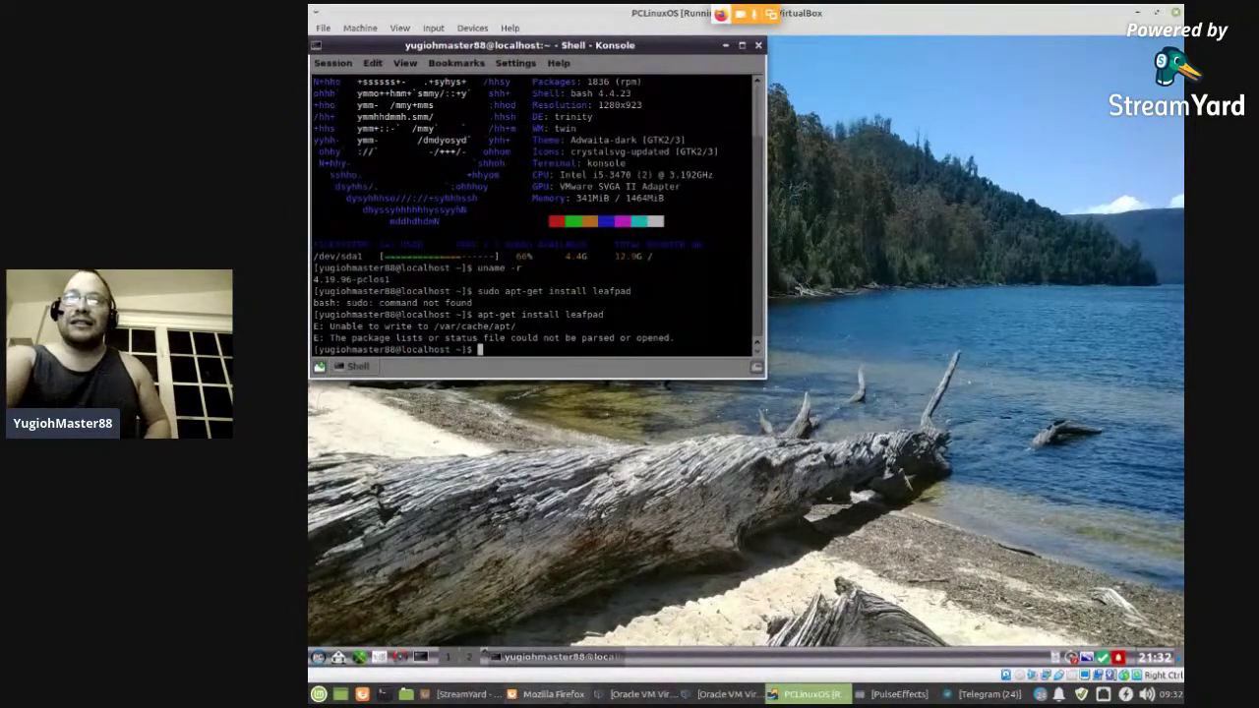
pyautogui.click(581, 695)
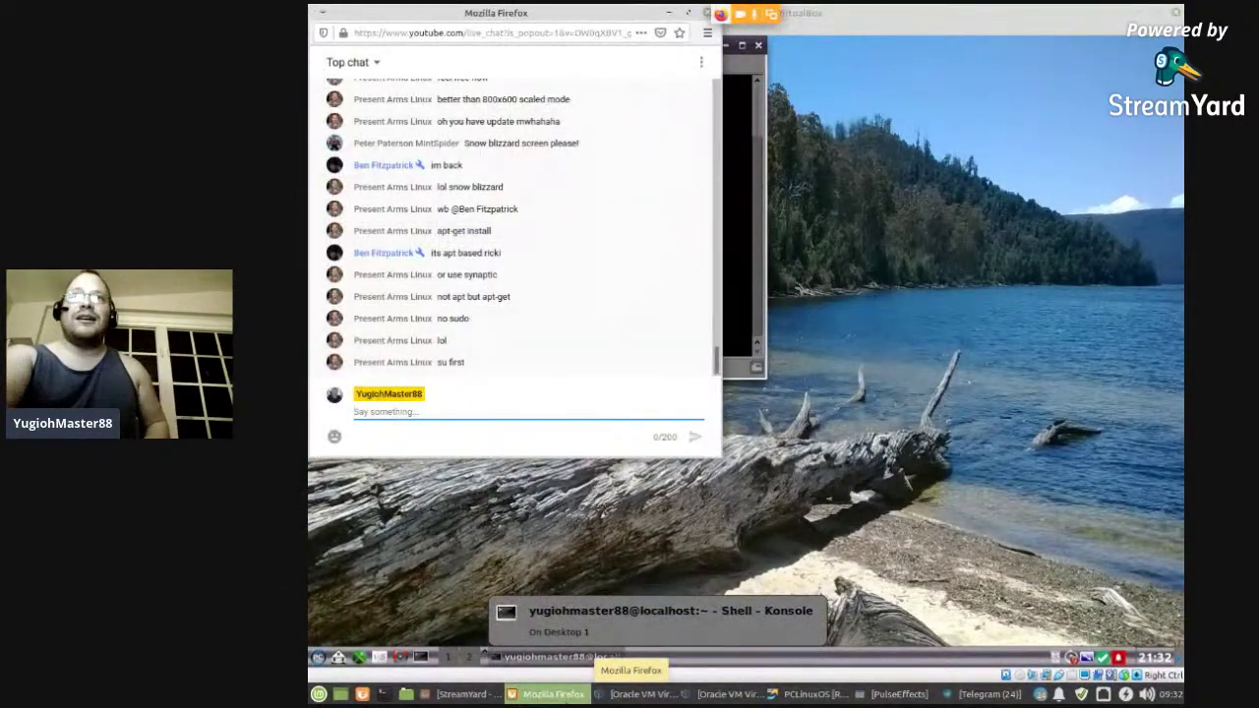
pyautogui.click(556, 656)
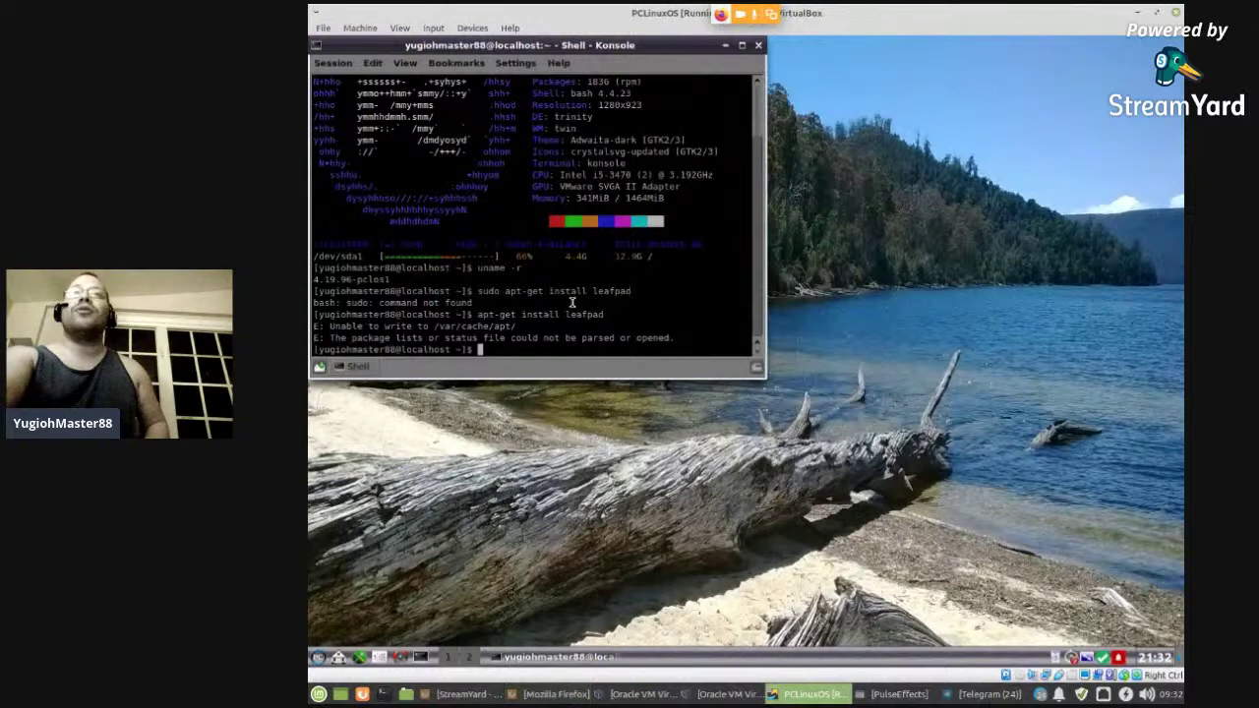
# - Become root with su and install leafpad 0.8.18.1 via 'apt-get install leafpad'
pyautogui.write('su')
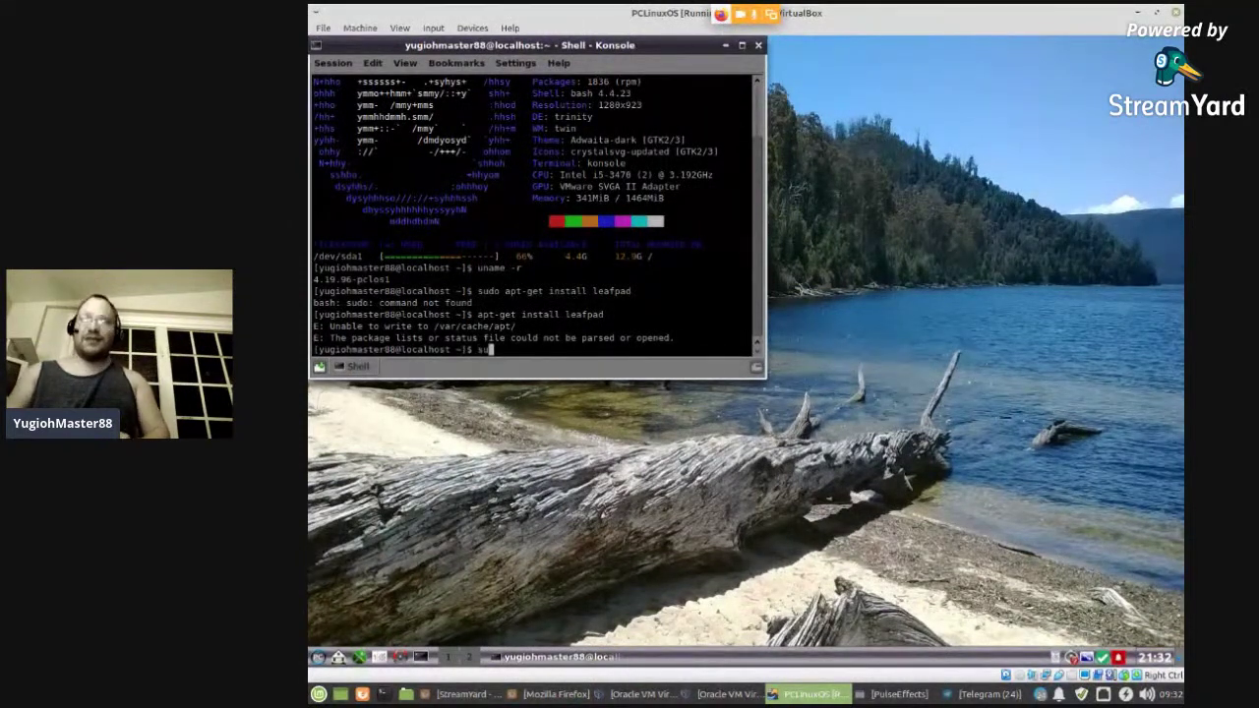
pyautogui.press('Return')
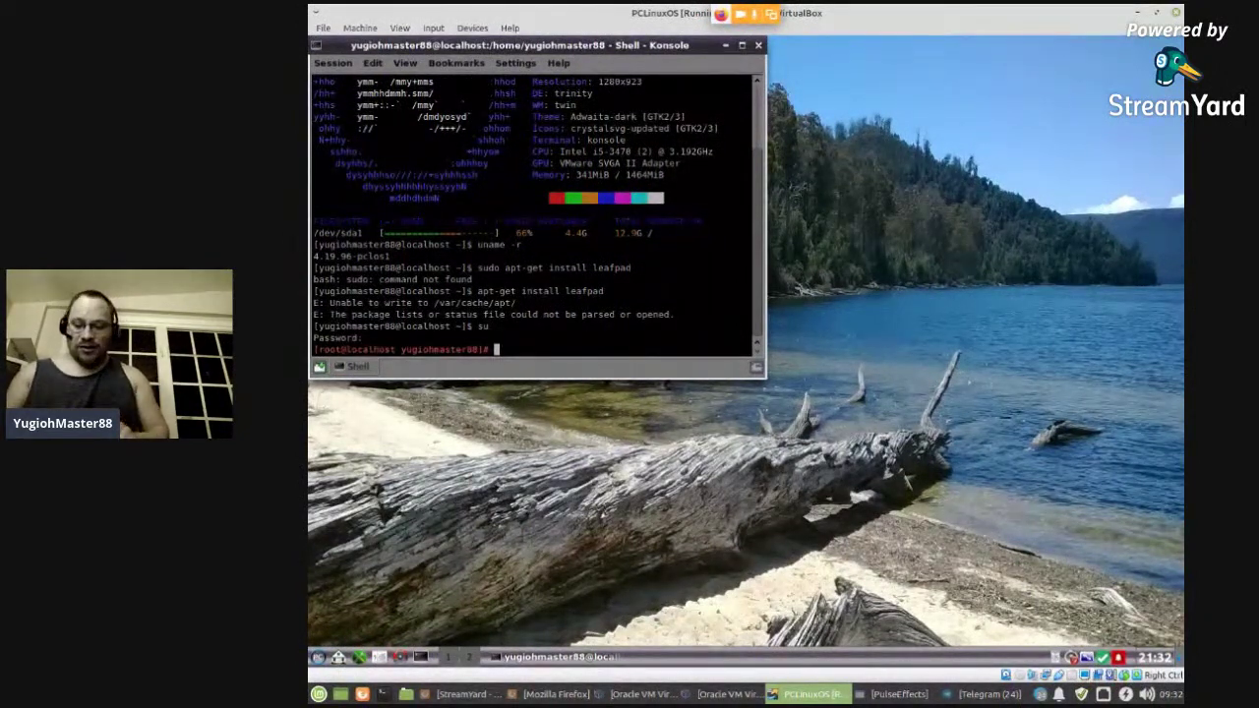
pyautogui.write('apt-')
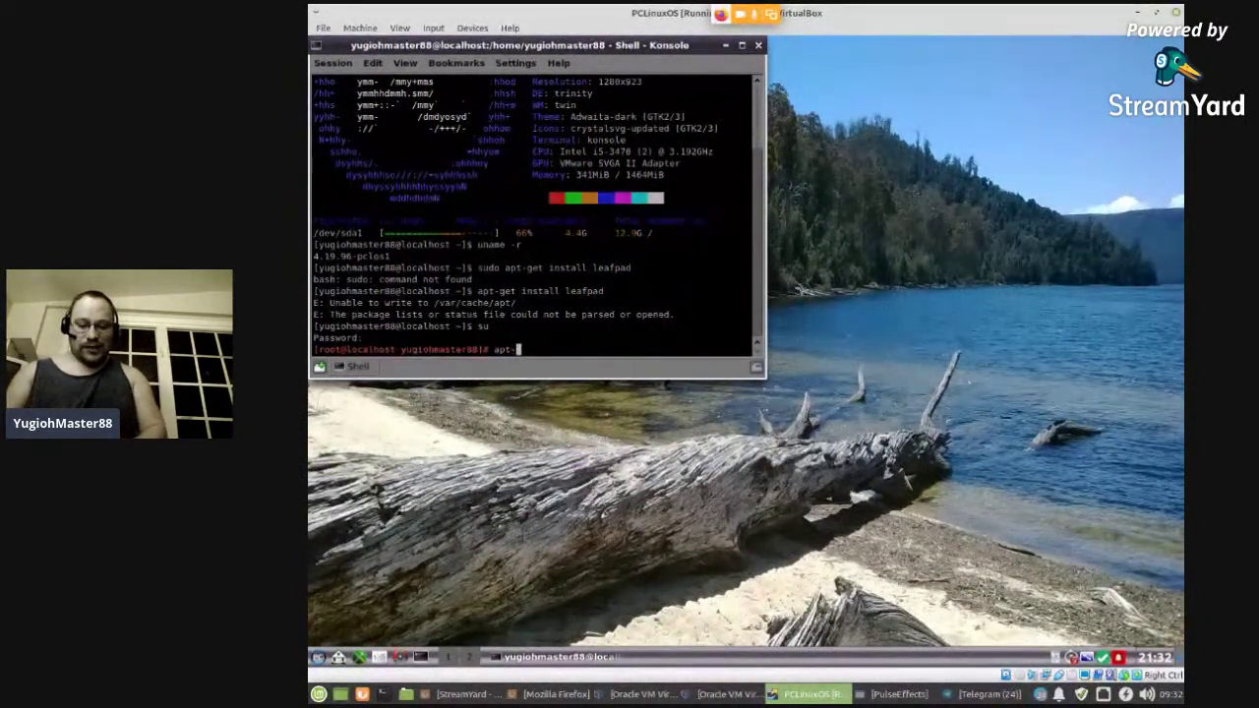
pyautogui.write('get insta')
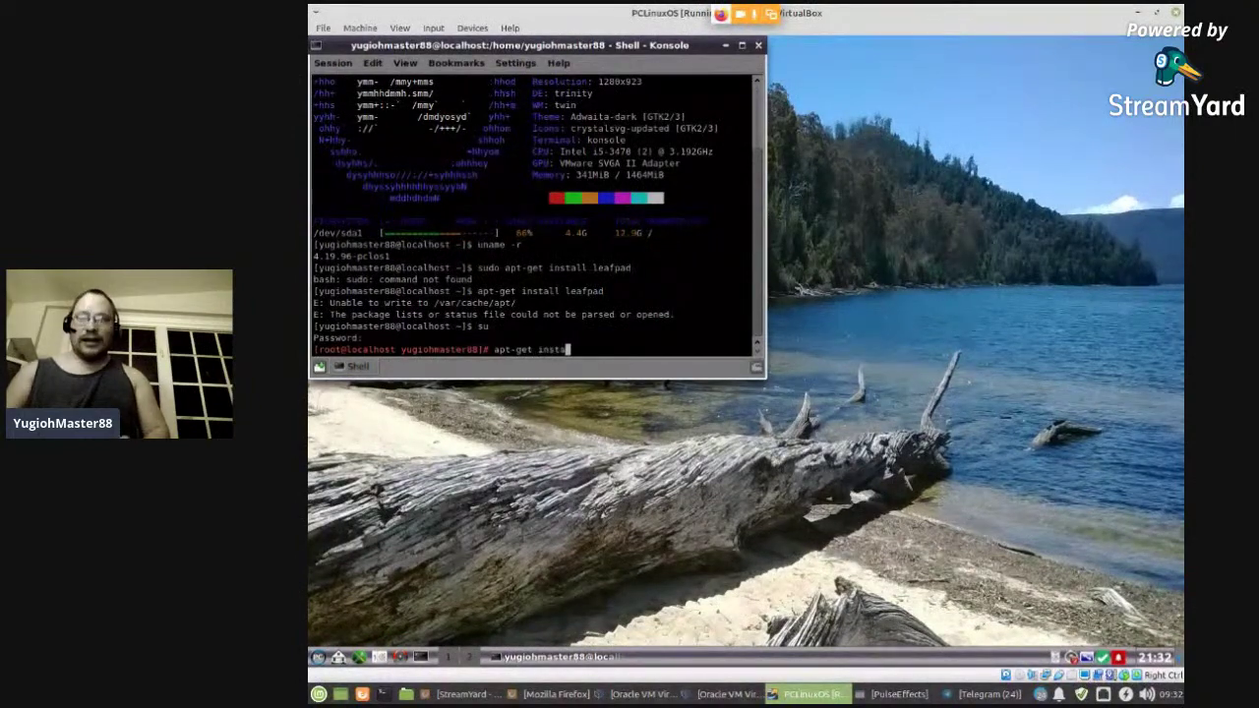
pyautogui.write('ll leafpad')
pyautogui.press('Return')
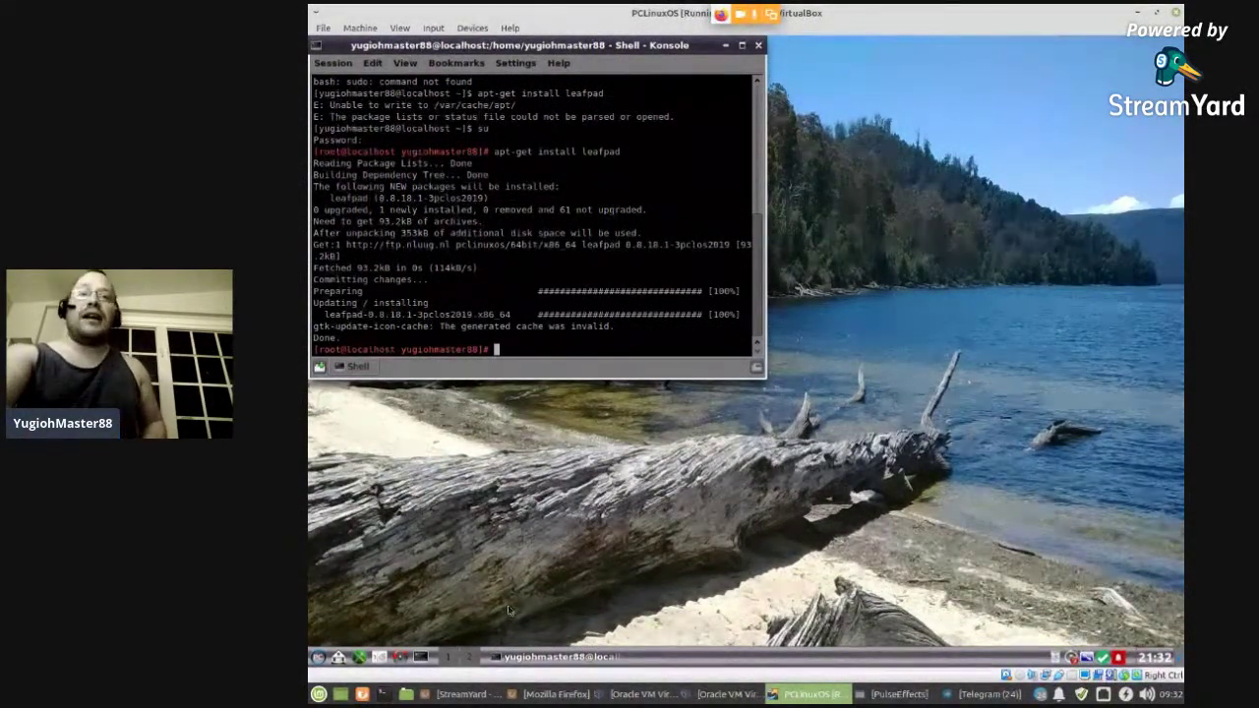
pyautogui.click(317, 659)
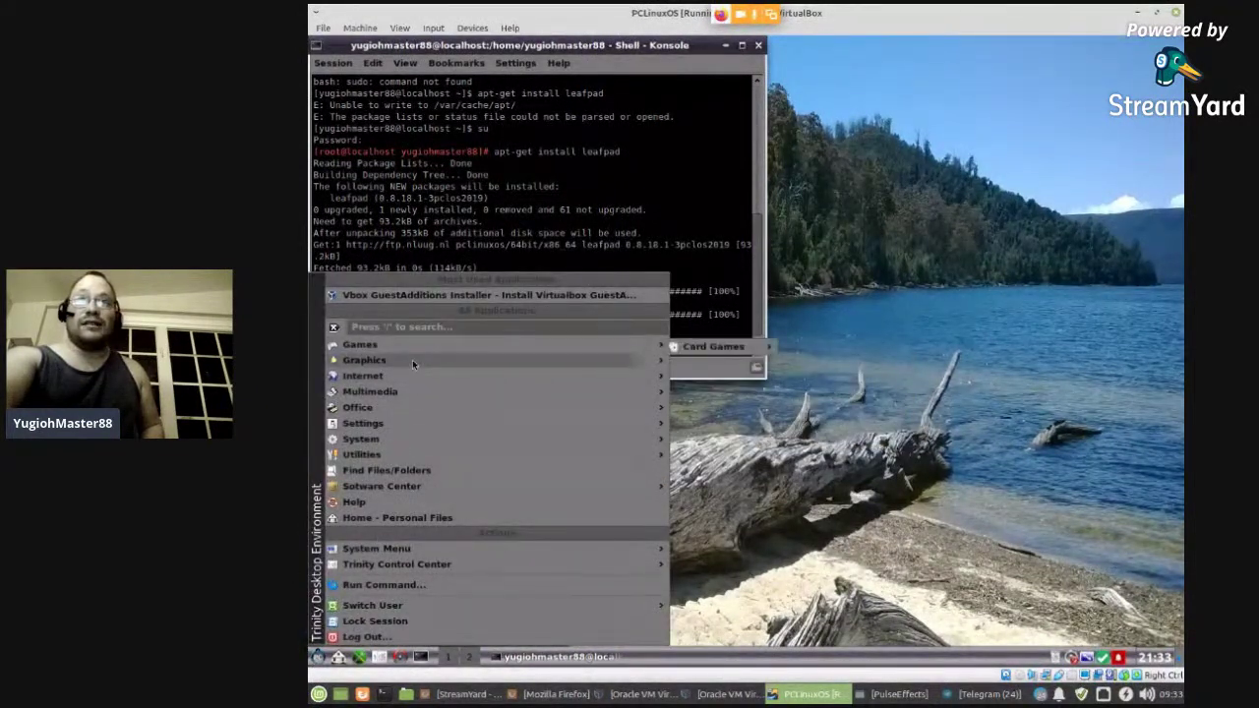
# - Search the application menu for 'leafpad', then close the menu
pyautogui.moveTo(412, 360)
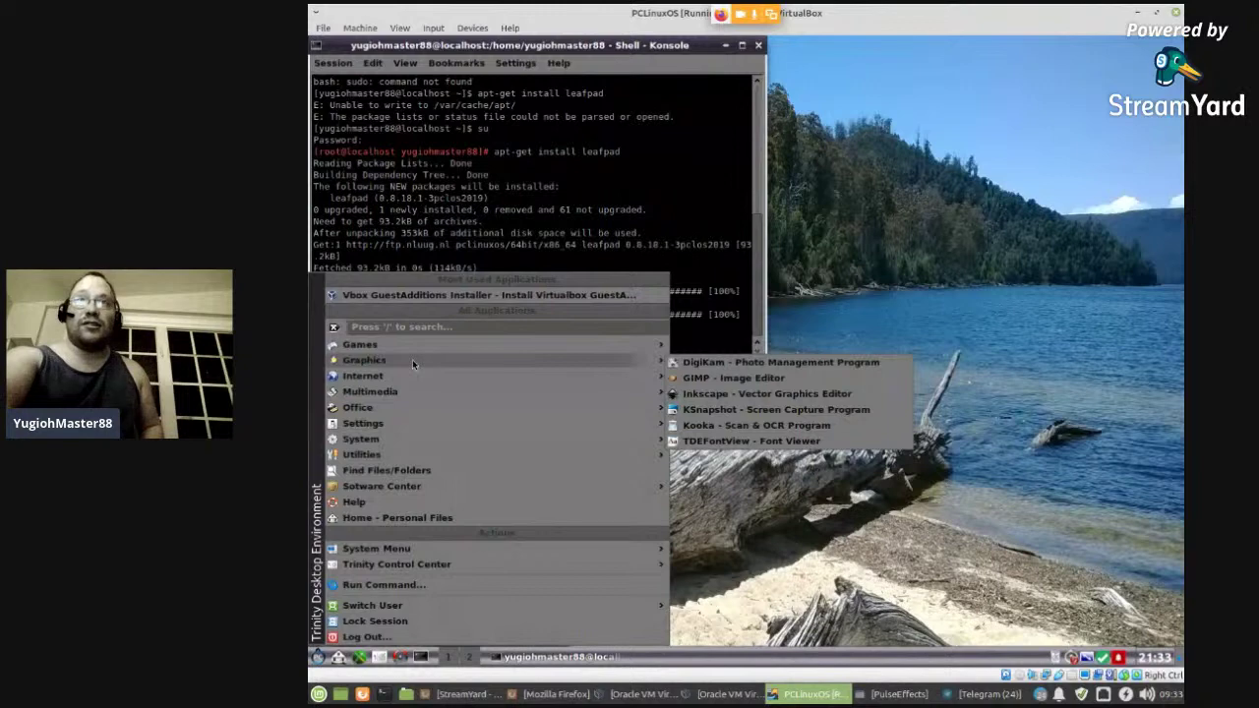
pyautogui.click(426, 325)
pyautogui.write('leaf')
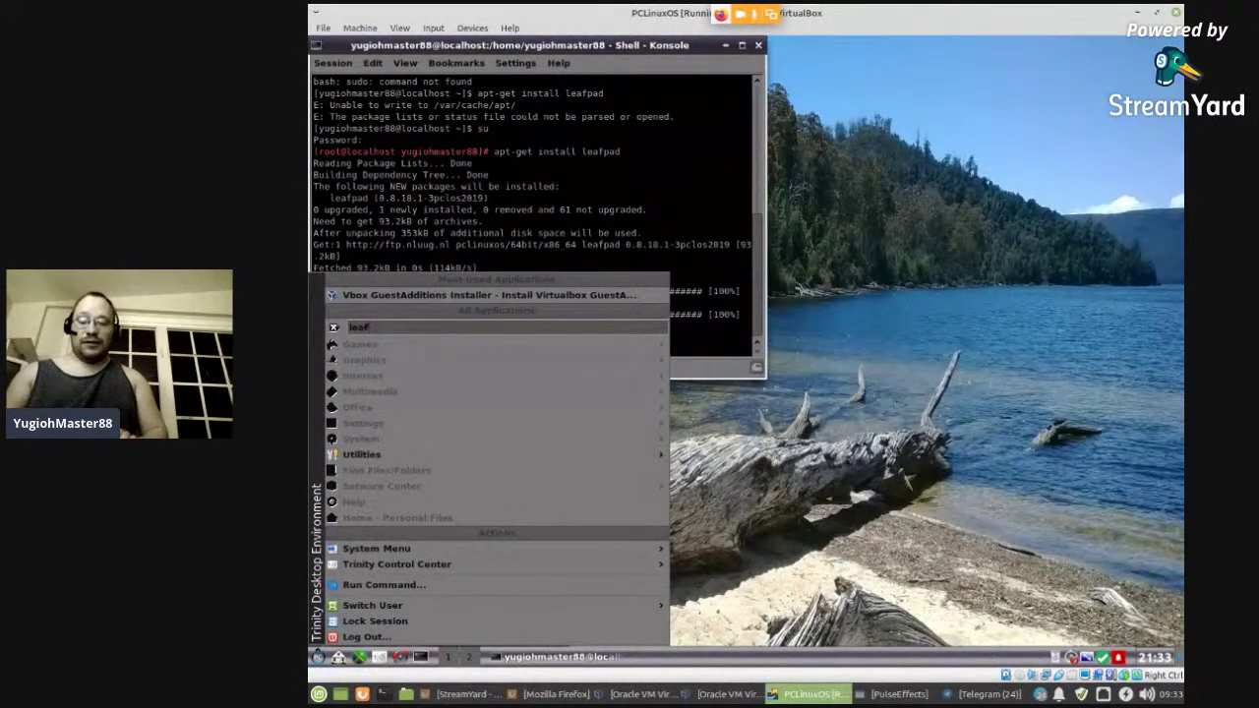
pyautogui.write('pa')
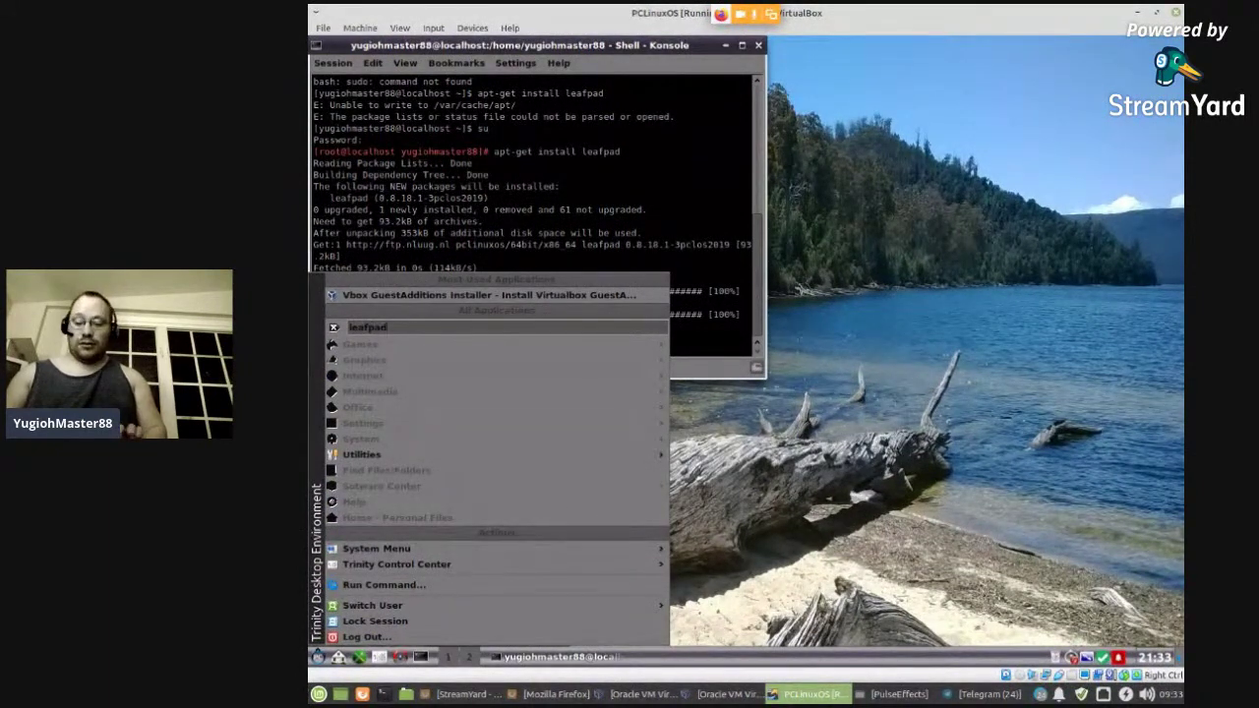
pyautogui.write('d')
pyautogui.press('Escape')
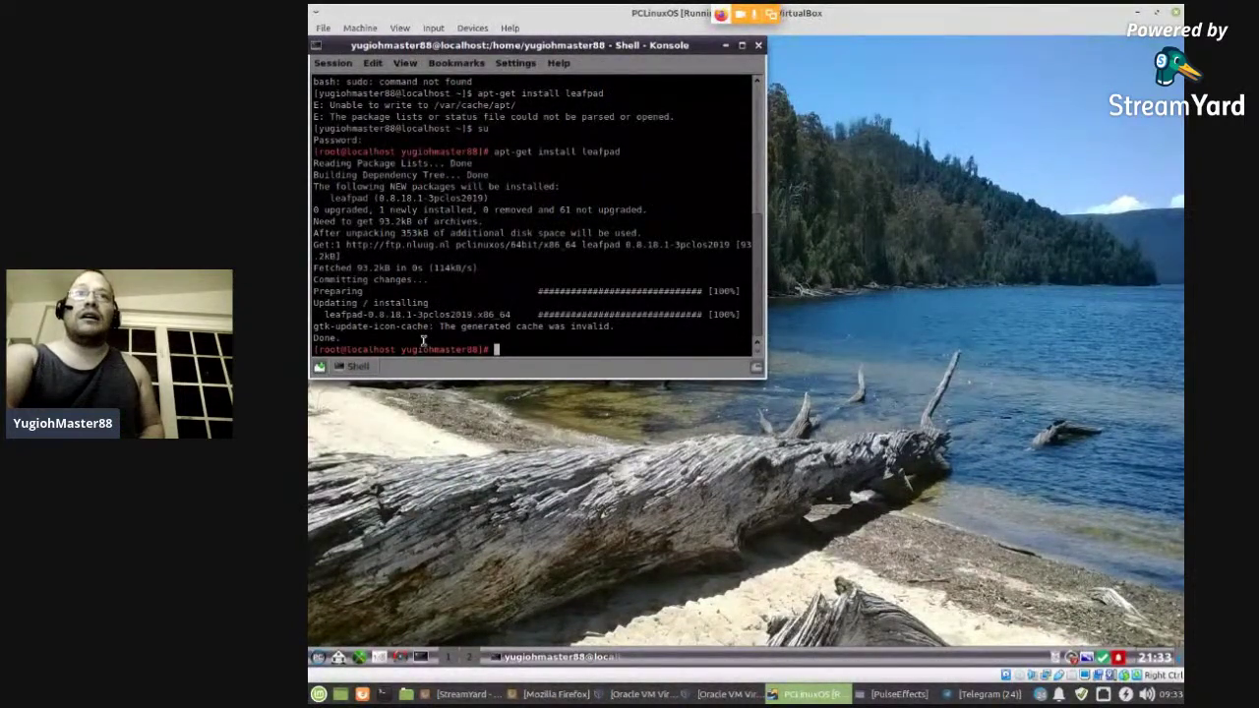
# - Launch 'Leafpad - Simple text editor' from Utilities > Editors in the start menu
pyautogui.click(318, 657)
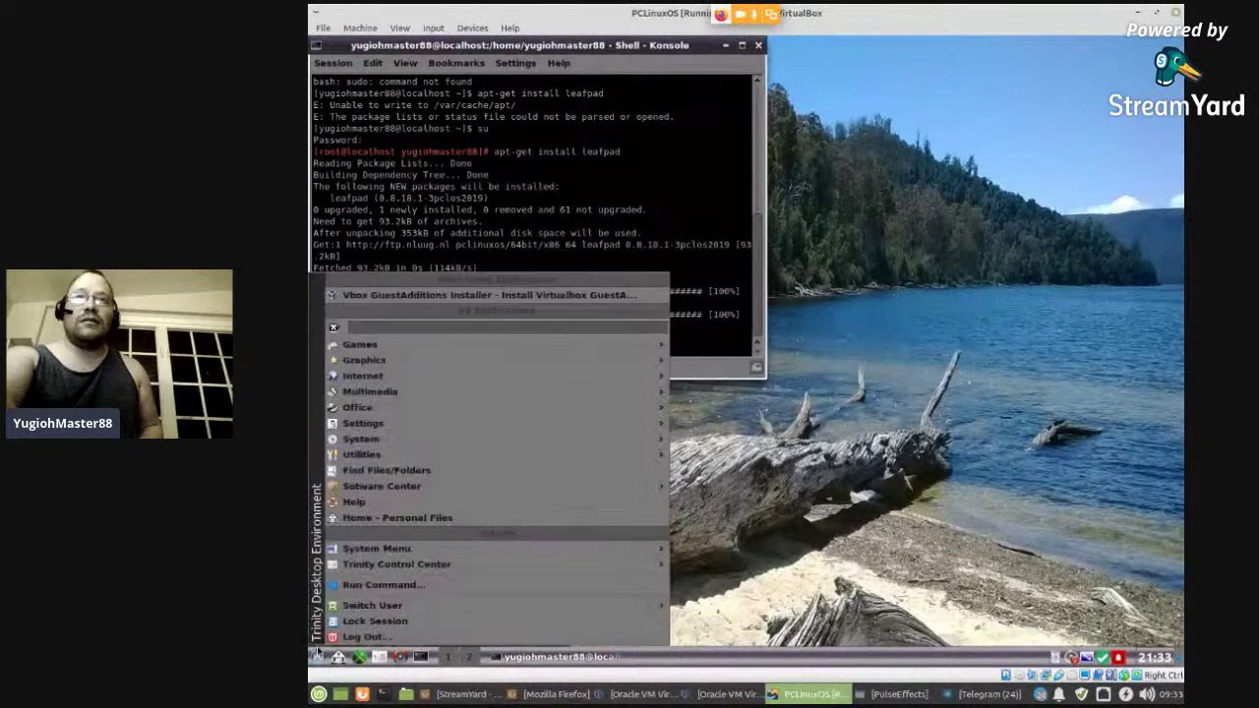
pyautogui.moveTo(437, 455)
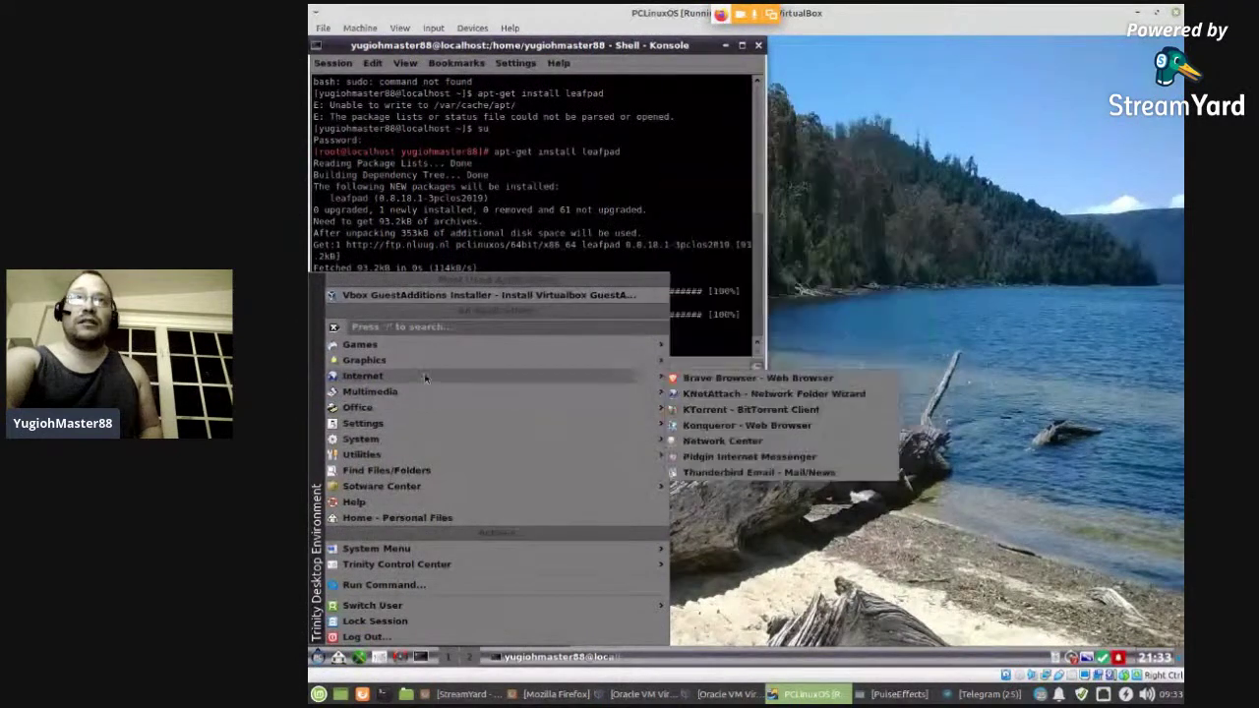
pyautogui.moveTo(425, 361)
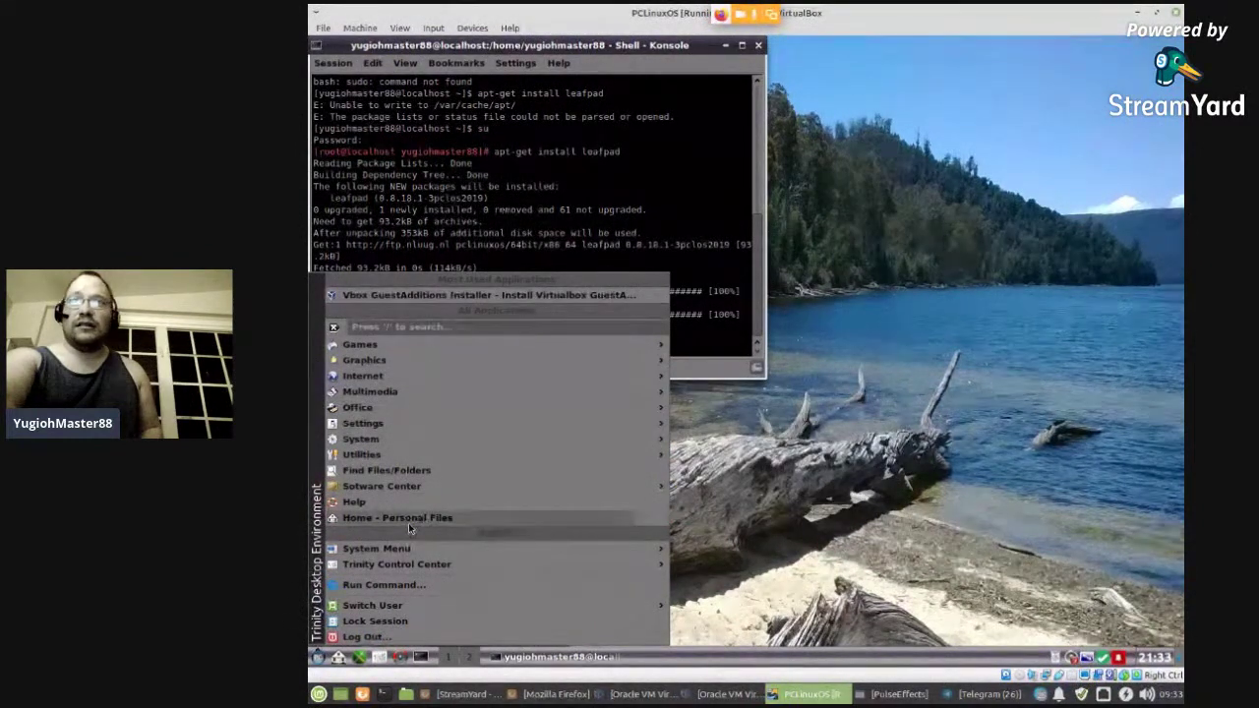
pyautogui.click(551, 695)
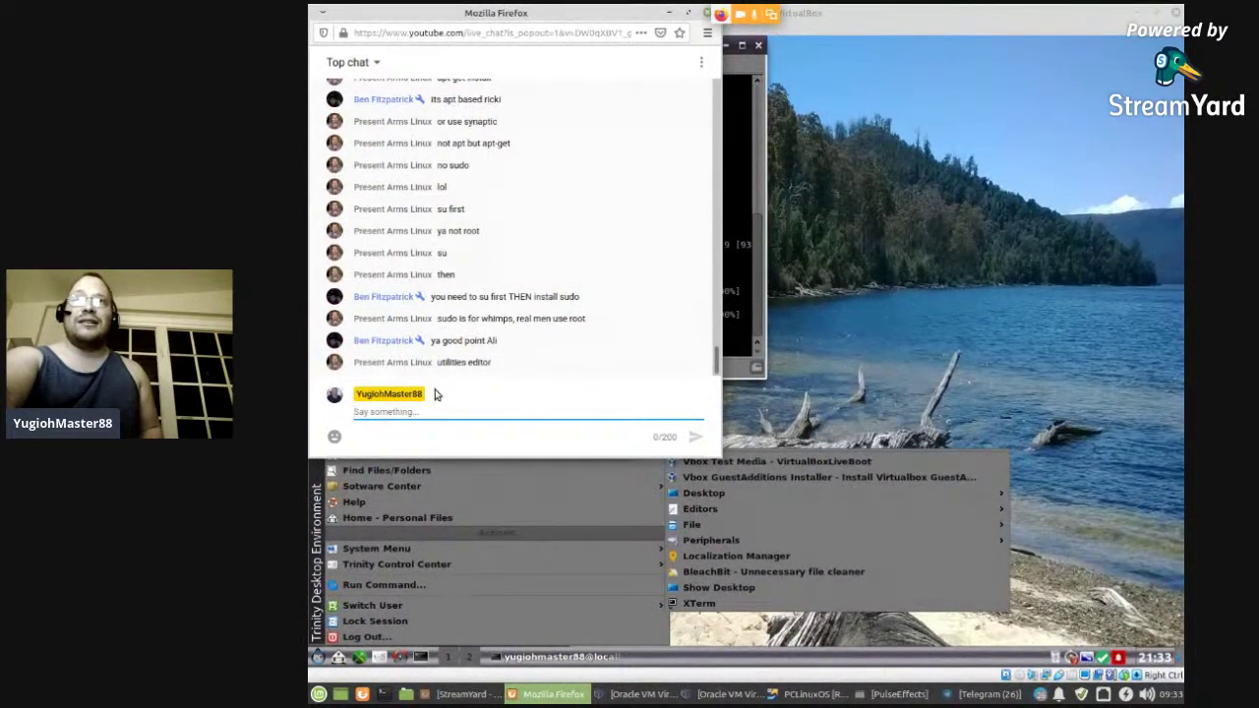
pyautogui.click(464, 532)
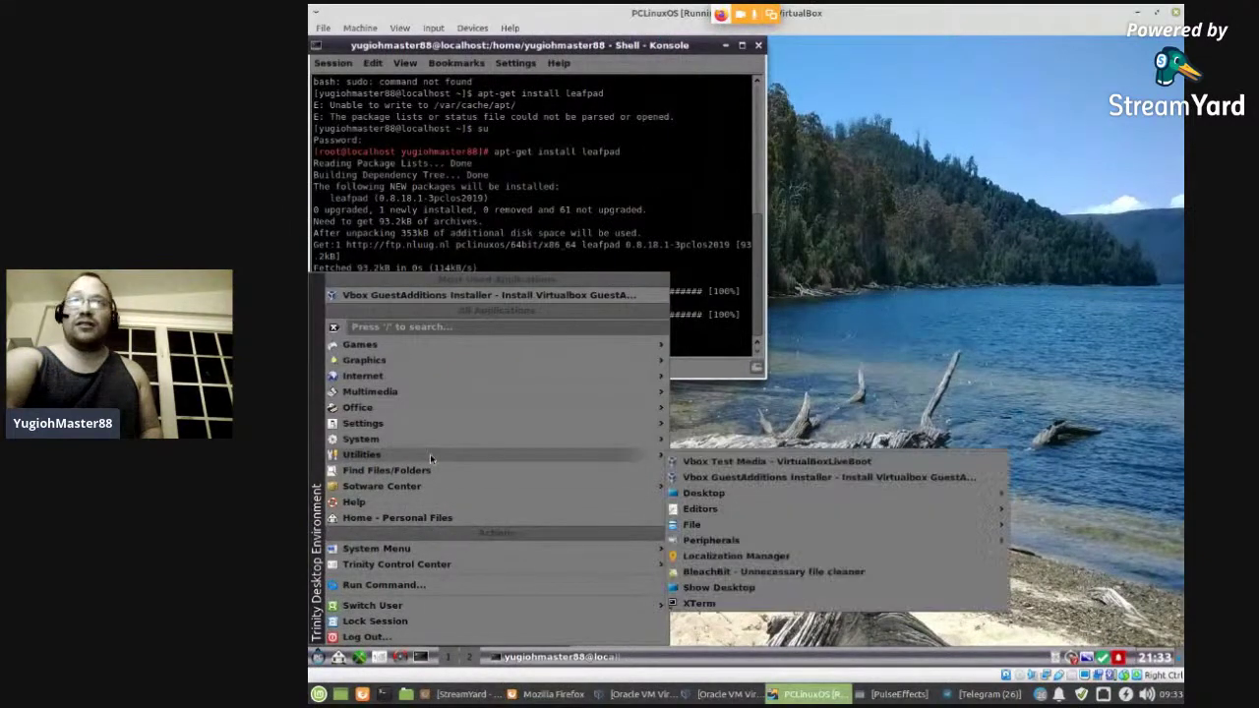
pyautogui.moveTo(733, 512)
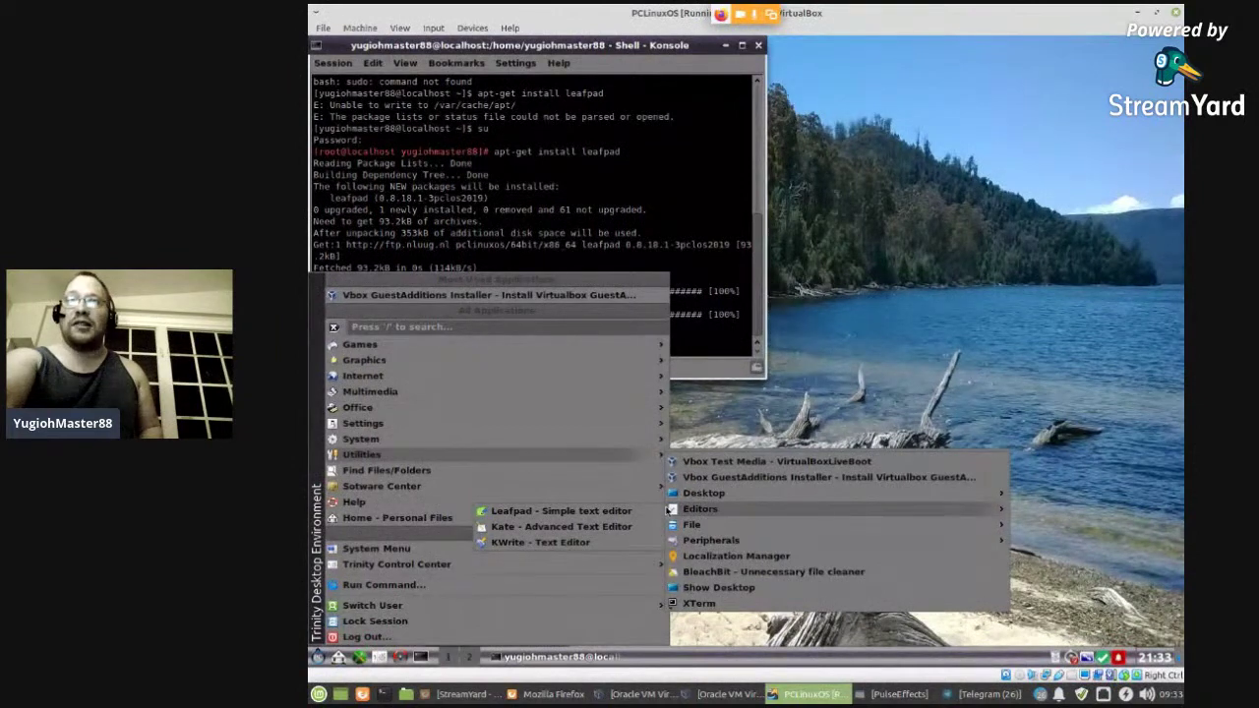
pyautogui.click(610, 511)
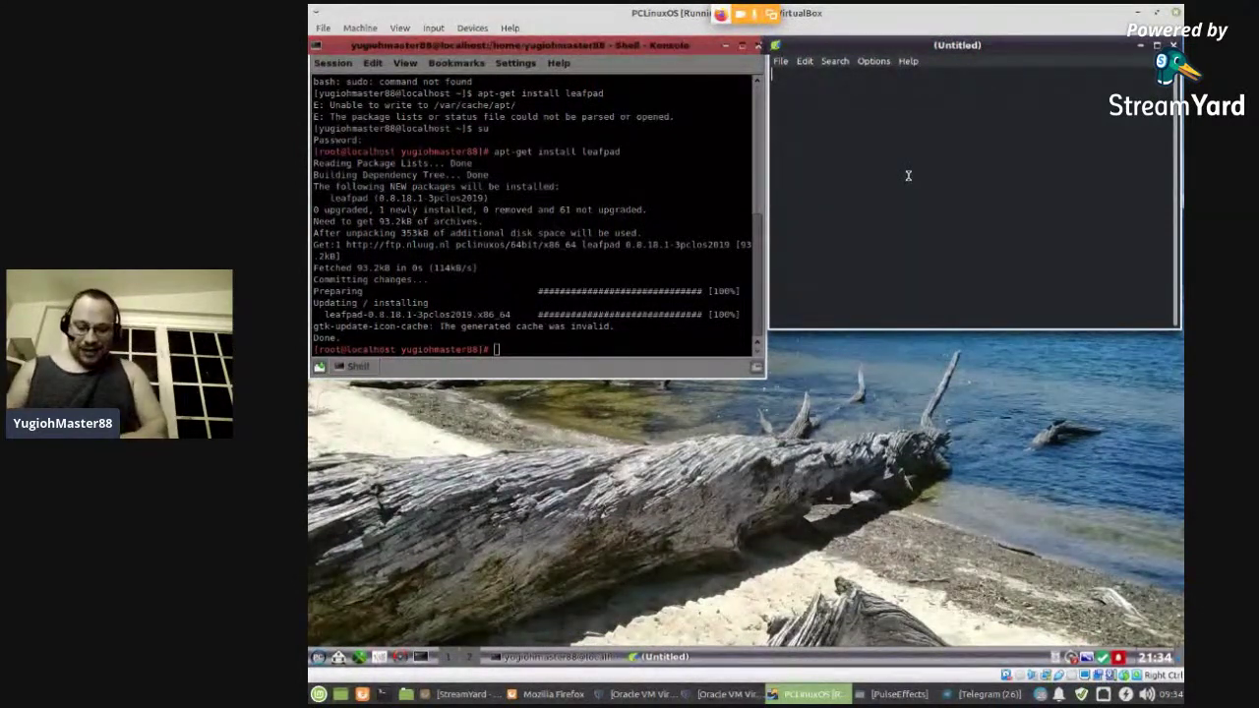
# - Type 'this is cool' in Leafpad, then close it without saving, cancelling the Save As dialog
pyautogui.write('this ')
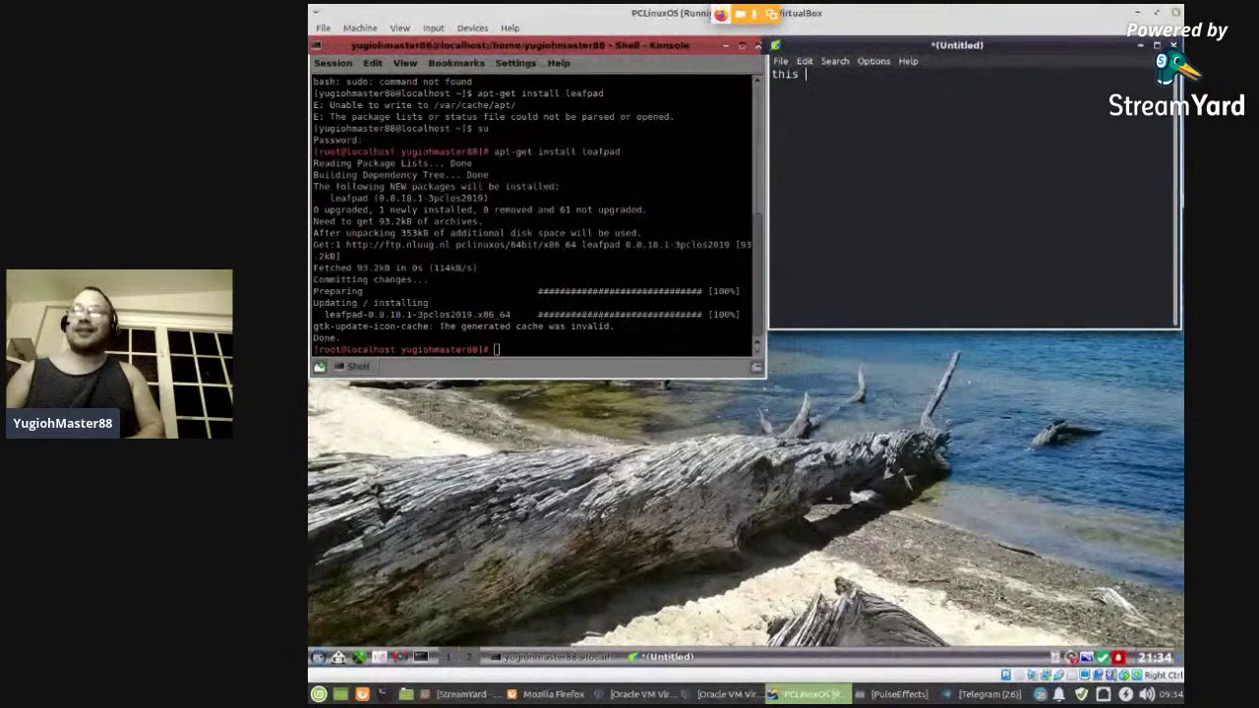
pyautogui.write('is cool')
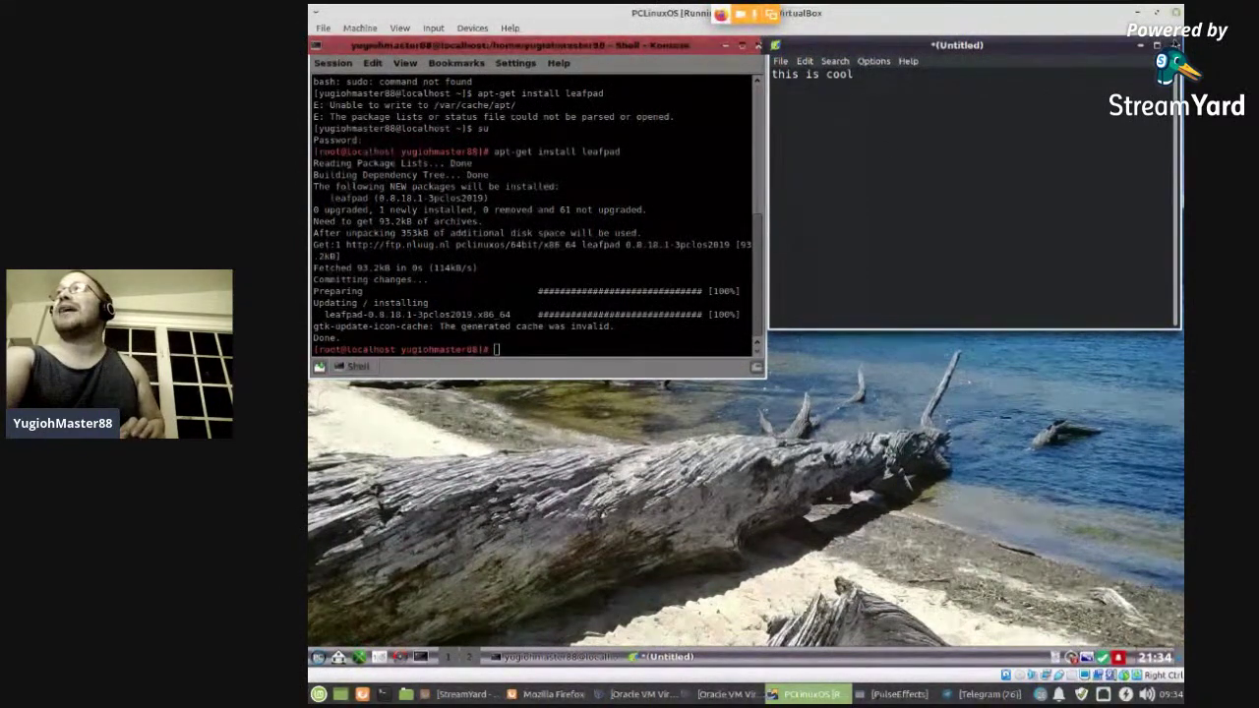
pyautogui.click(1175, 44)
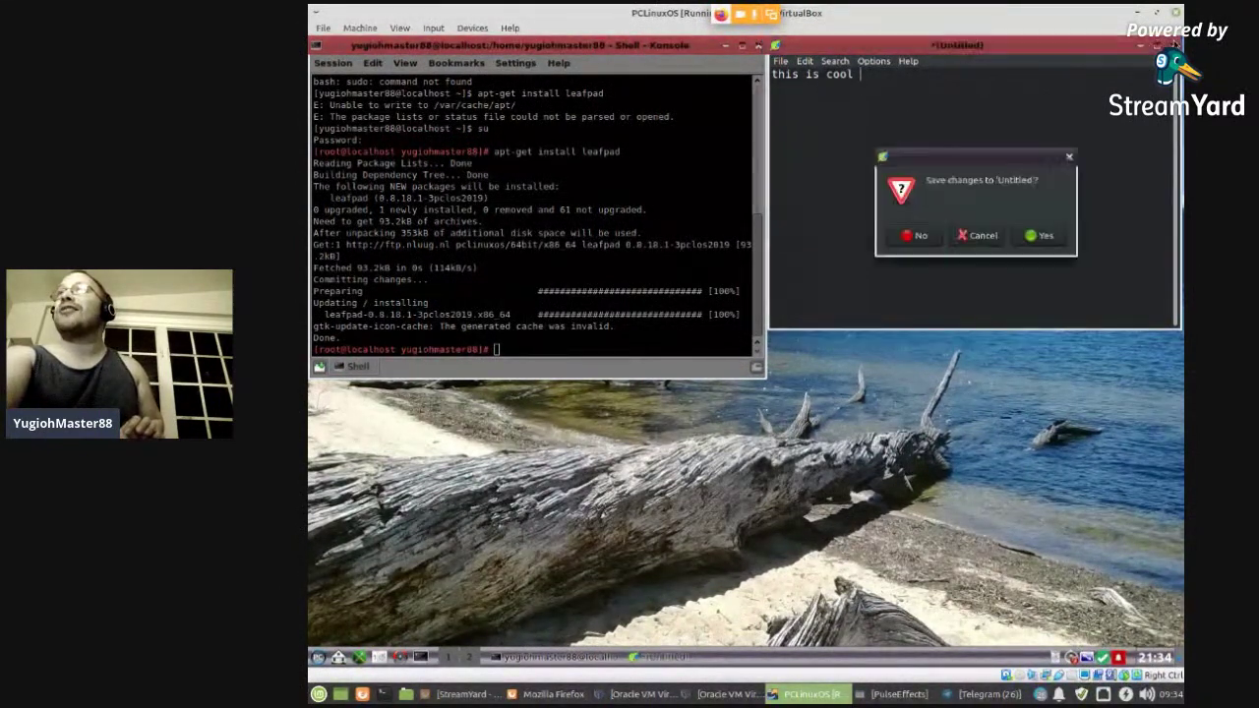
pyautogui.click(1045, 236)
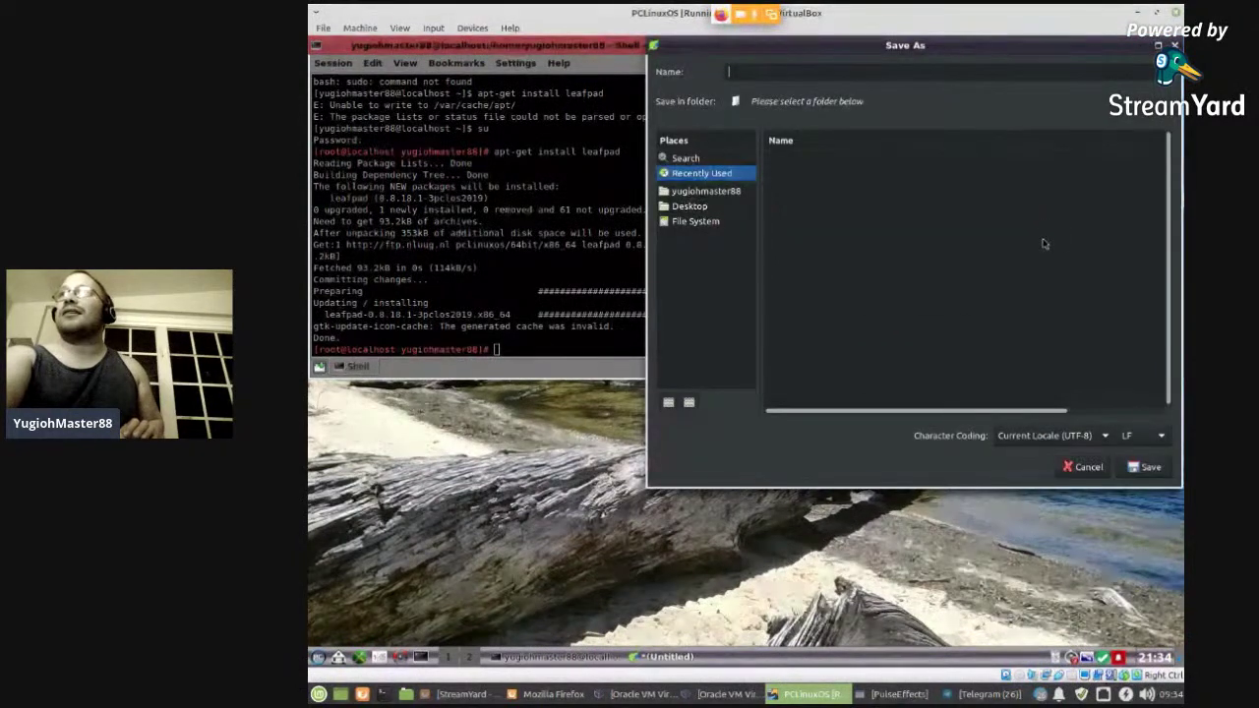
pyautogui.click(1094, 470)
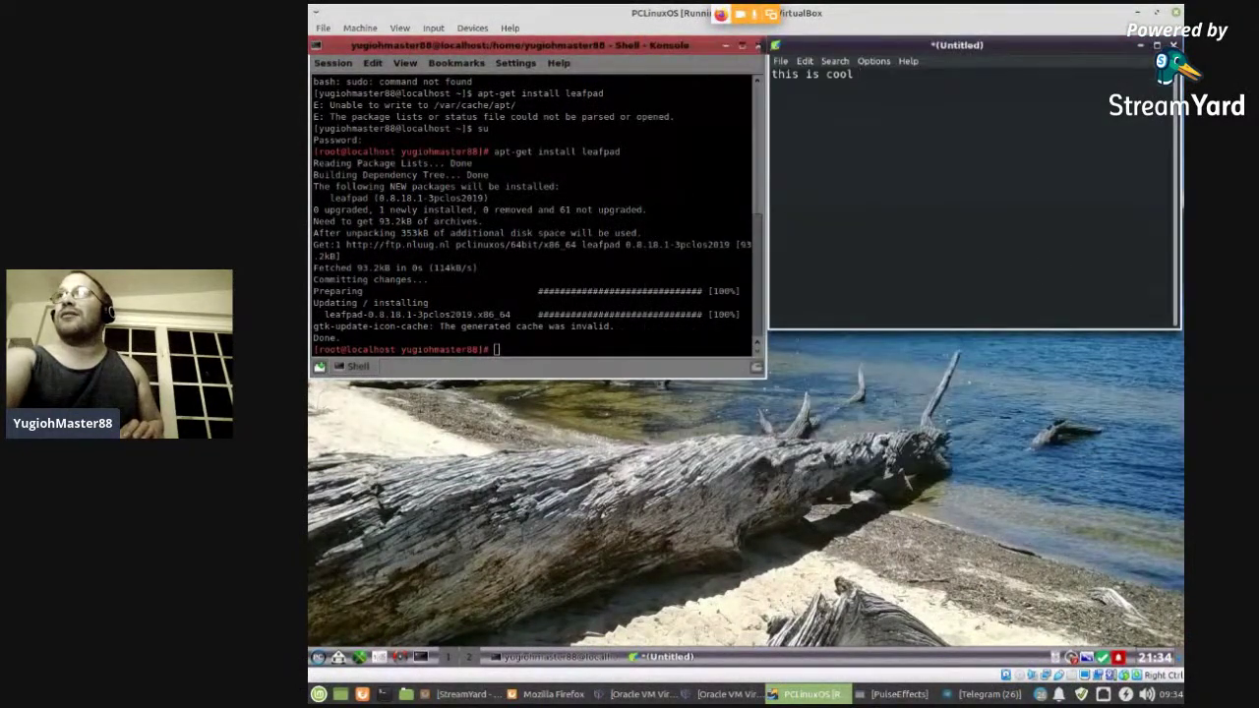
pyautogui.click(917, 239)
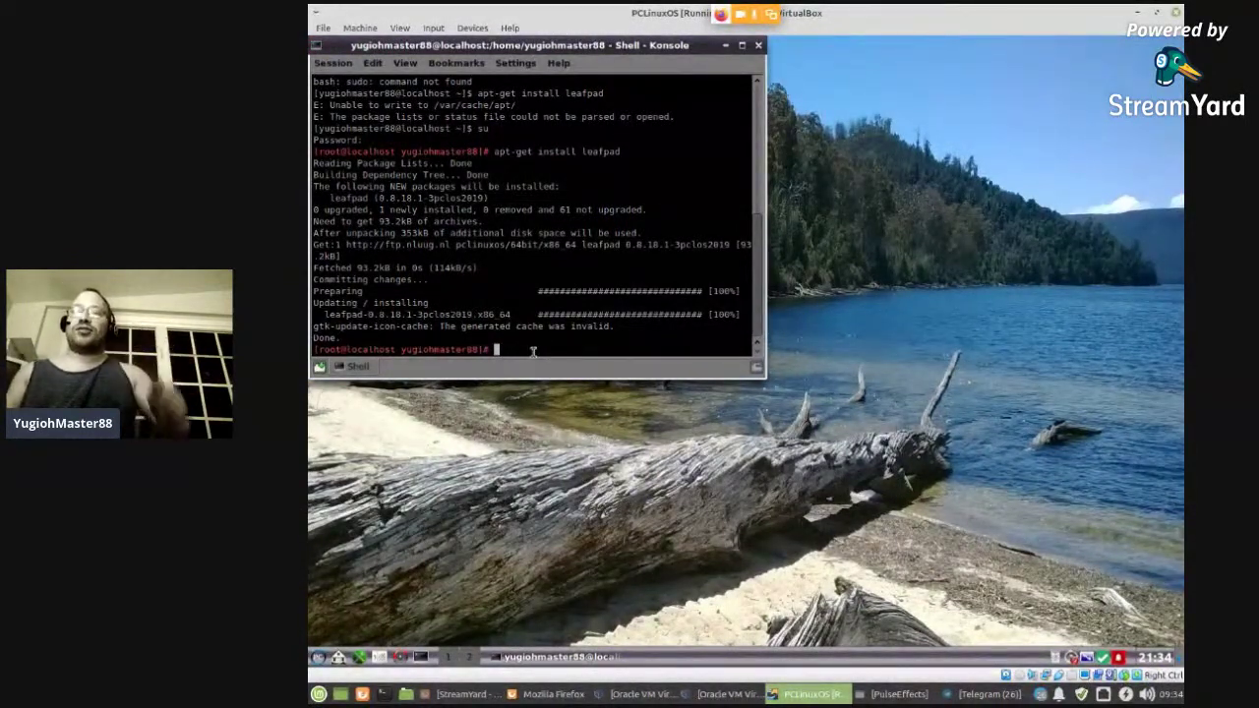
# - As root, try 'apt autoremove leafpad', then the corrected 'apt-get autoremove leafpad'
pyautogui.write('ap')
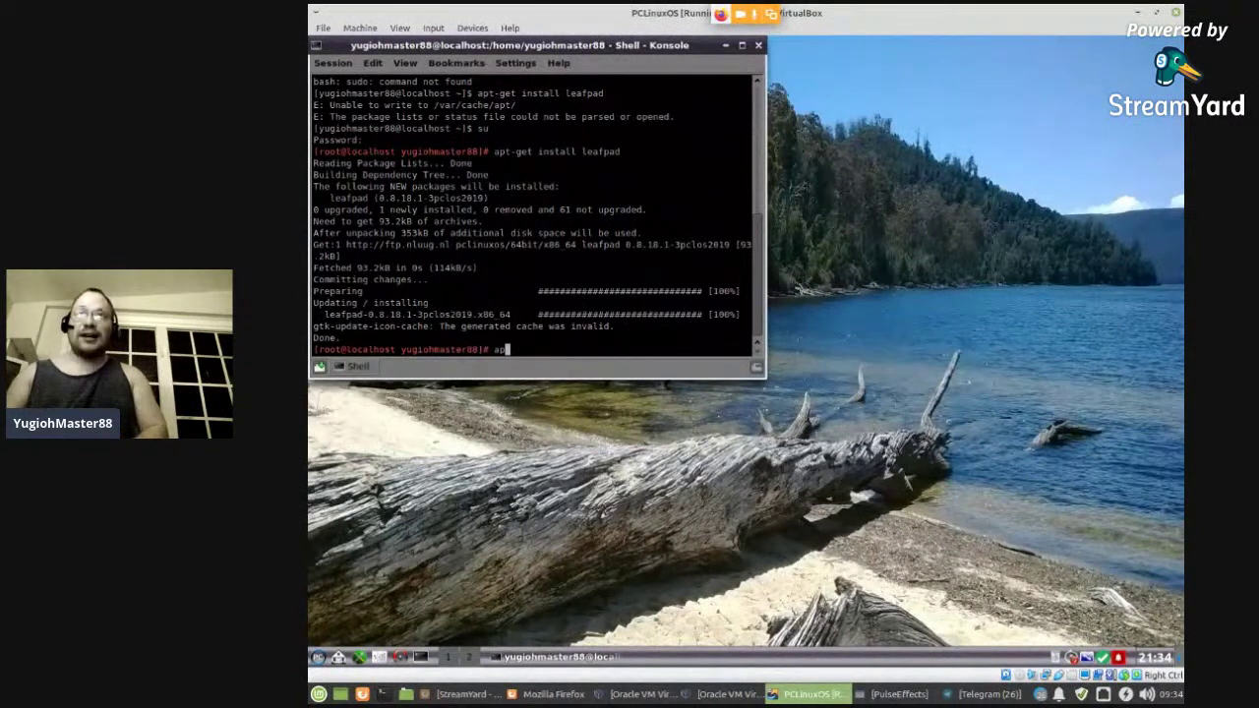
pyautogui.write('t autoremove leafpad')
pyautogui.press('Return')
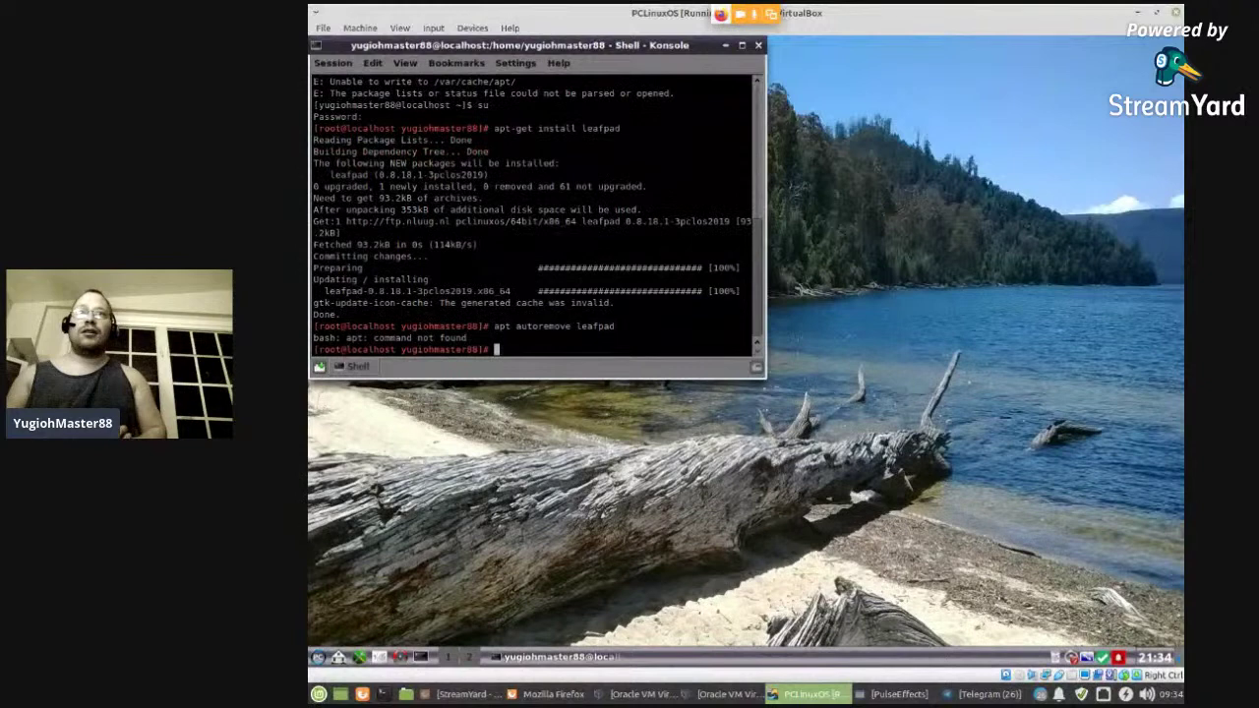
pyautogui.press('Up')
pyautogui.press('Left')
pyautogui.press('Left')
pyautogui.press('Left')
pyautogui.press('Left')
pyautogui.press('Left')
pyautogui.press('Left')
pyautogui.press('Left')
pyautogui.press('Left')
pyautogui.press('Left')
pyautogui.press('Left')
pyautogui.press('Left')
pyautogui.press('Left')
pyautogui.press('Left')
pyautogui.press('Left')
pyautogui.press('Left')
pyautogui.press('Left')
pyautogui.press('Left')
pyautogui.press('Left')
pyautogui.press('Left')
pyautogui.press('Left')
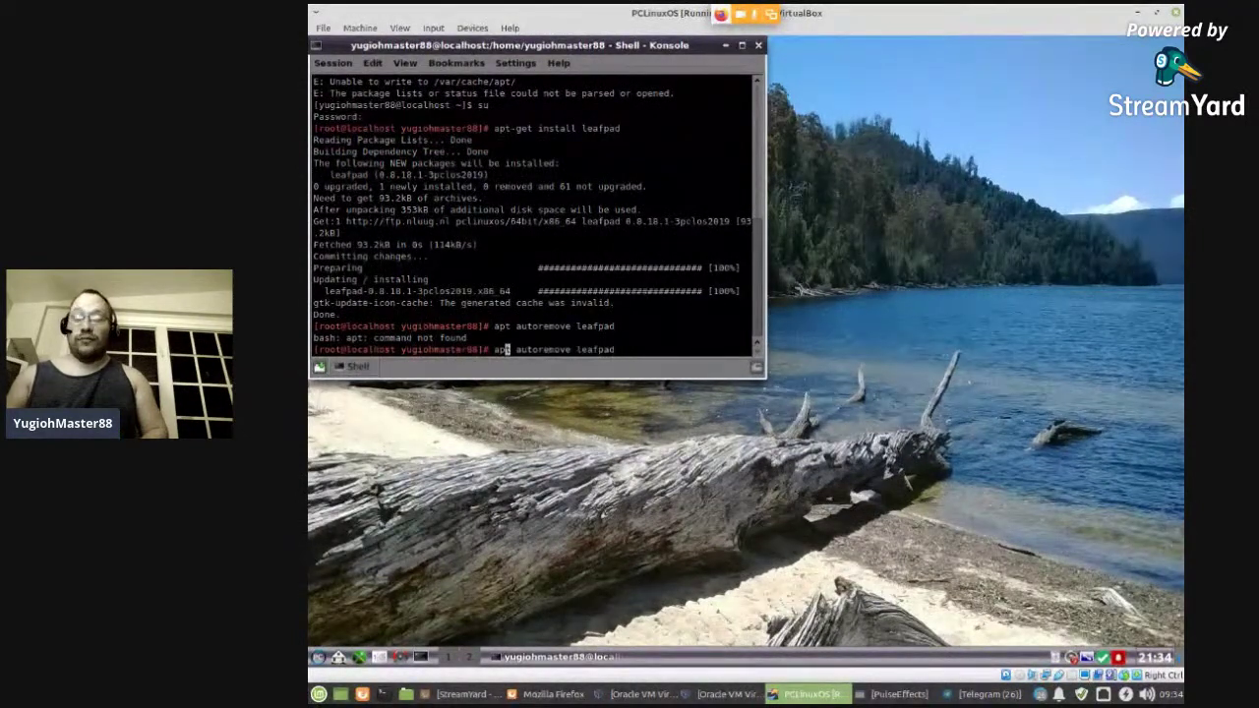
pyautogui.write('-get')
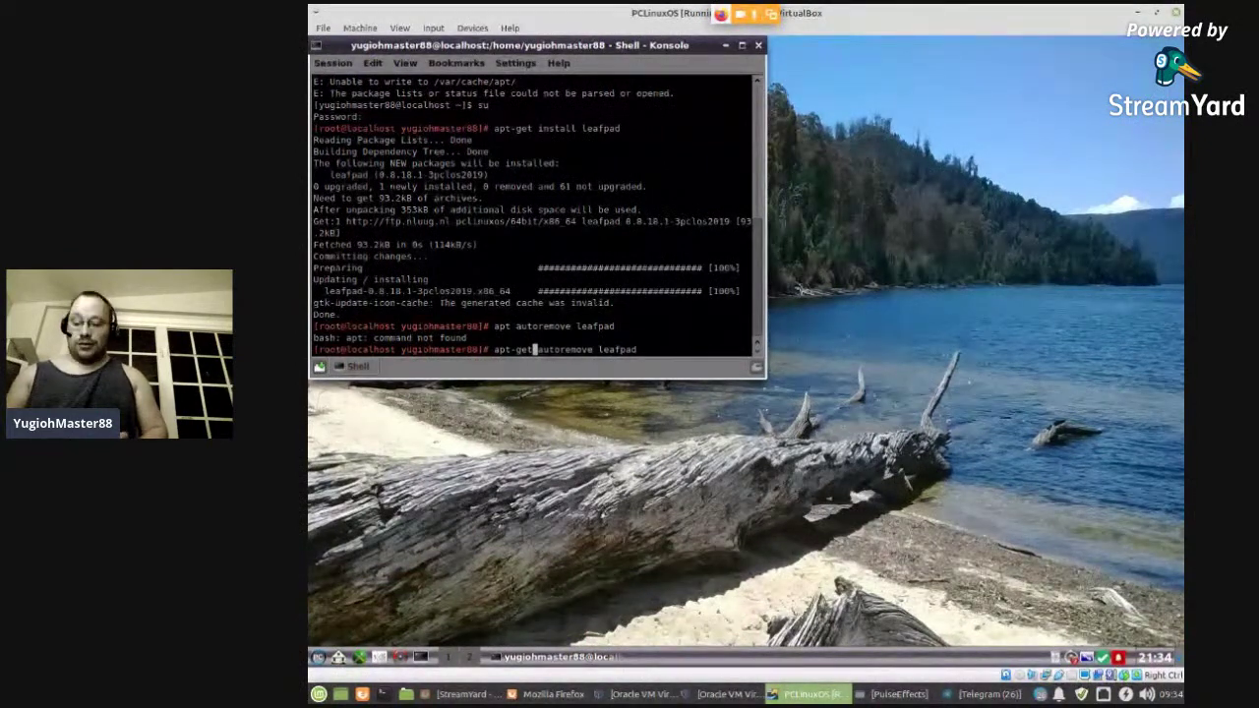
pyautogui.press('Return')
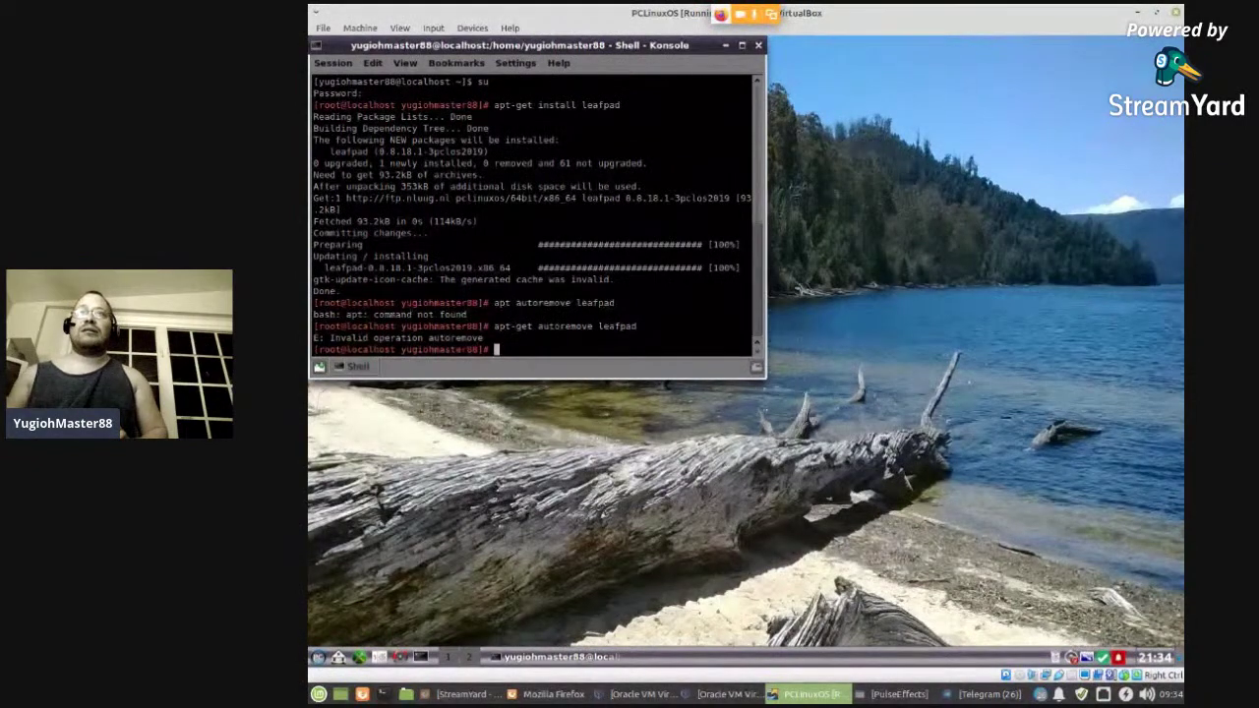
# - Run 'apt-get remove leafpad' and answer y to uninstall leafpad 0.8.18.1
pyautogui.press('Up')
pyautogui.press('Left')
pyautogui.press('Left')
pyautogui.press('Left')
pyautogui.press('Left')
pyautogui.press('Left')
pyautogui.press('Left')
pyautogui.press('Left')
pyautogui.press('Left')
pyautogui.press('Left')
pyautogui.press('Left')
pyautogui.press('Left')
pyautogui.press('Left')
pyautogui.press('Left')
pyautogui.press('Left')
pyautogui.press('BackSpace')
pyautogui.press('BackSpace')
pyautogui.press('BackSpace')
pyautogui.press('BackSpace')
pyautogui.press('BackSpace')
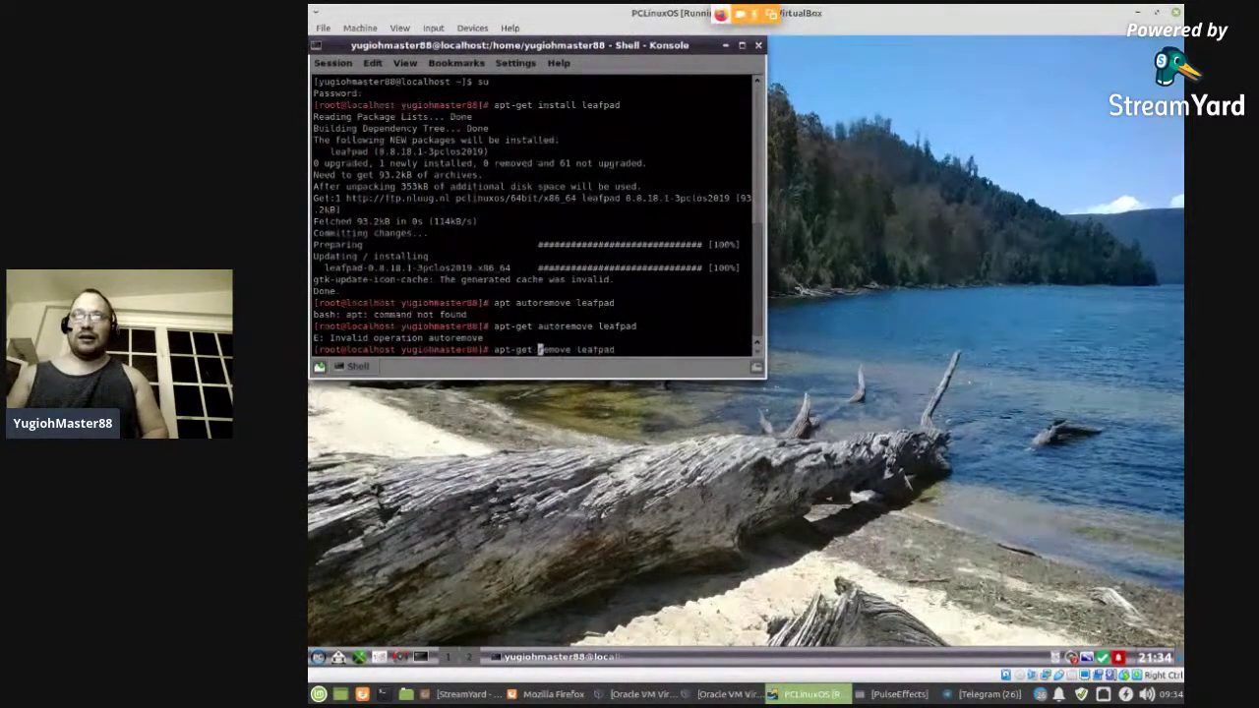
pyautogui.press('Return')
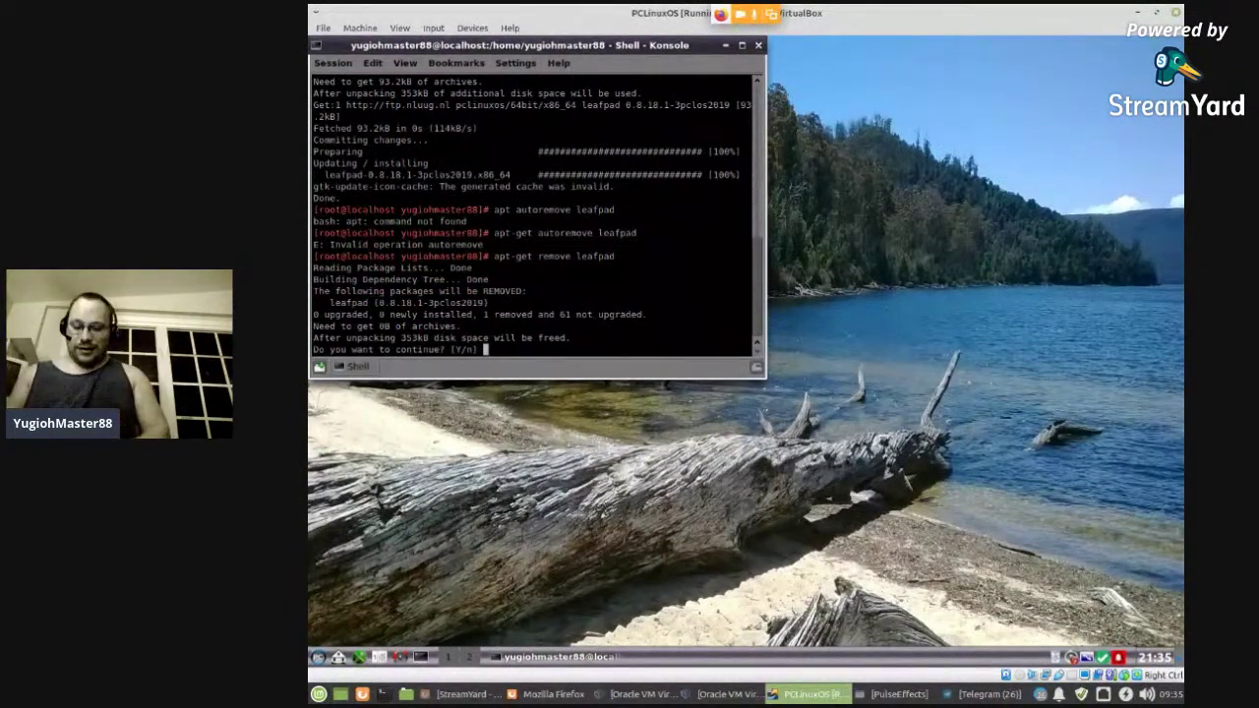
pyautogui.press('Return')
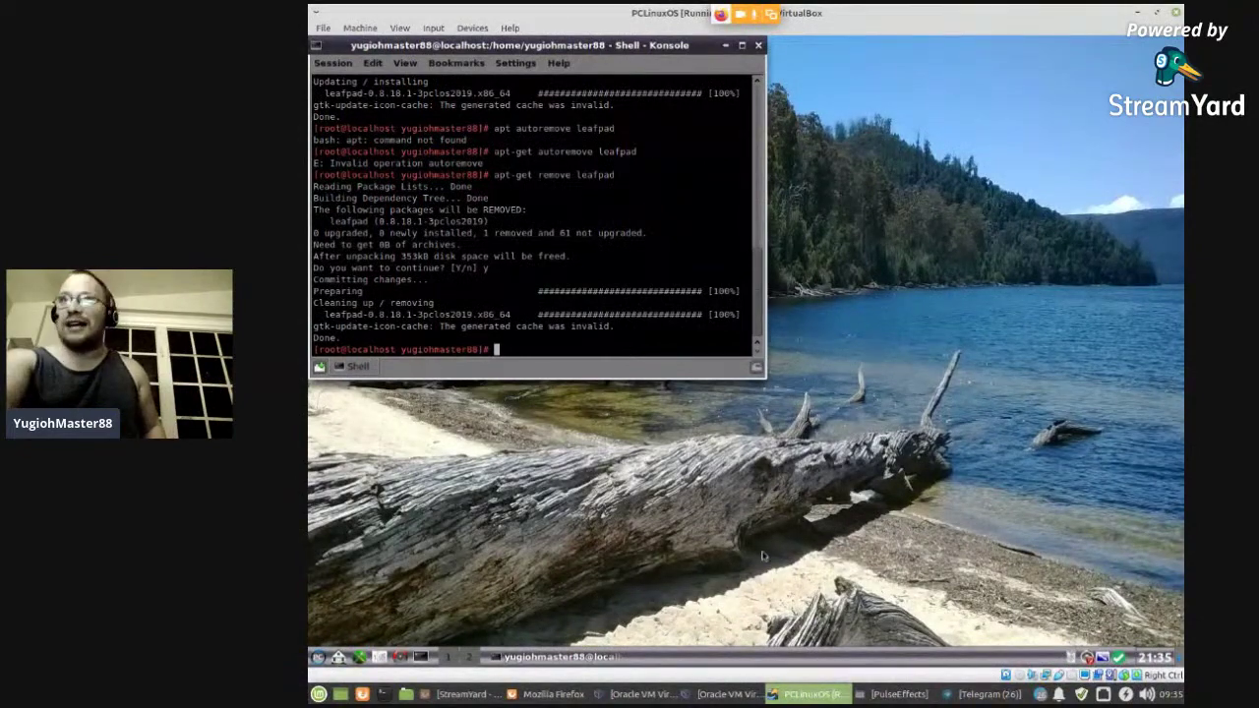
# - Close the Konsole terminal, briefly checking the stream chat before returning to the VM
pyautogui.click(757, 45)
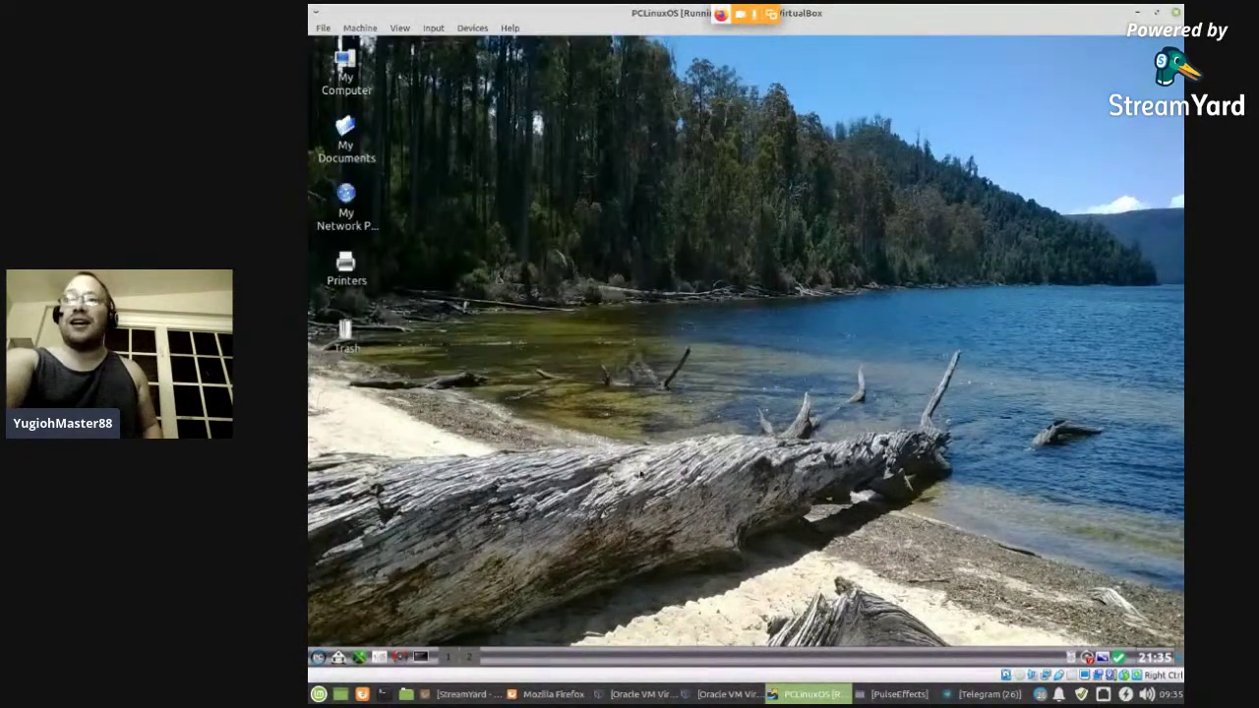
pyautogui.click(551, 695)
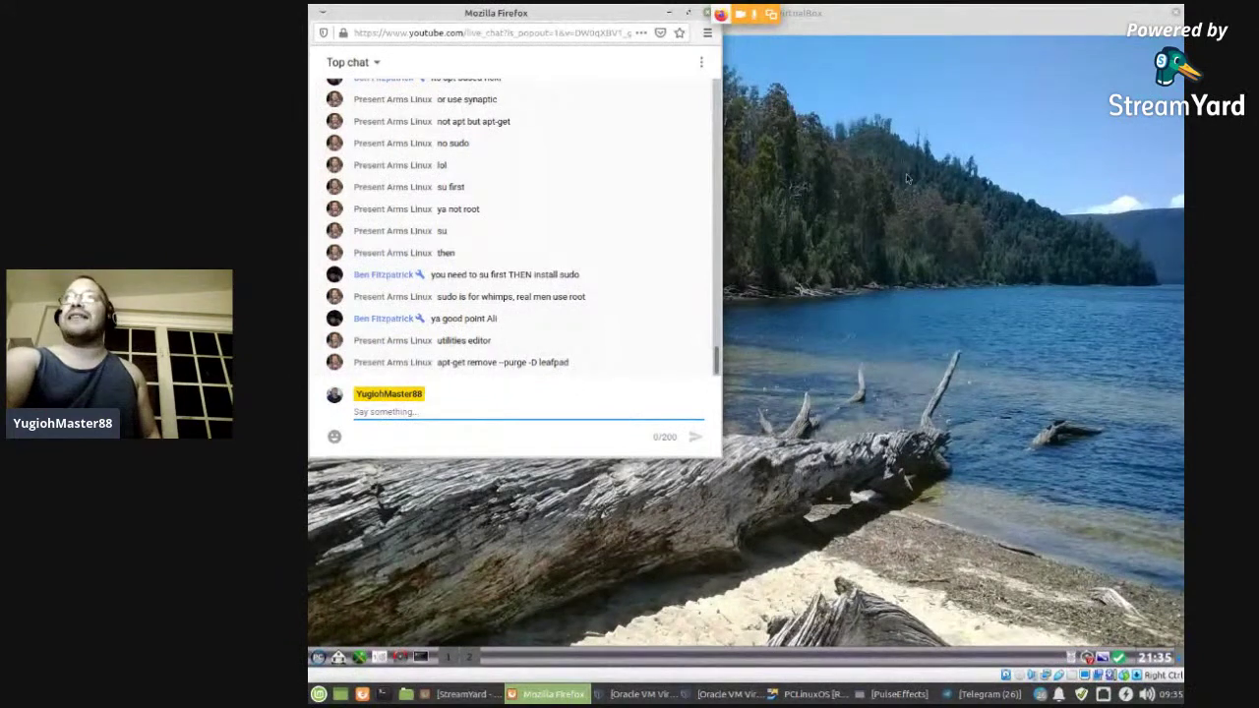
pyautogui.click(868, 201)
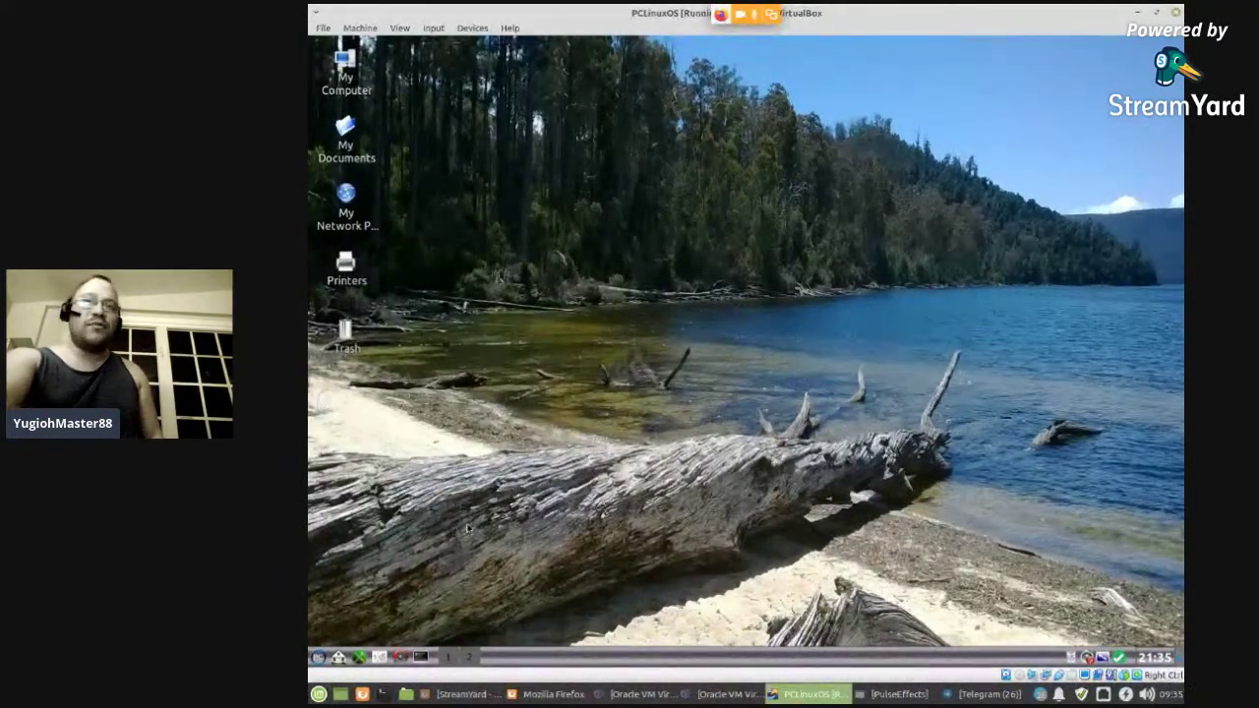
# - Launch Synaptic with the root password, dismiss its Quick Introduction, and open Search
pyautogui.click(399, 658)
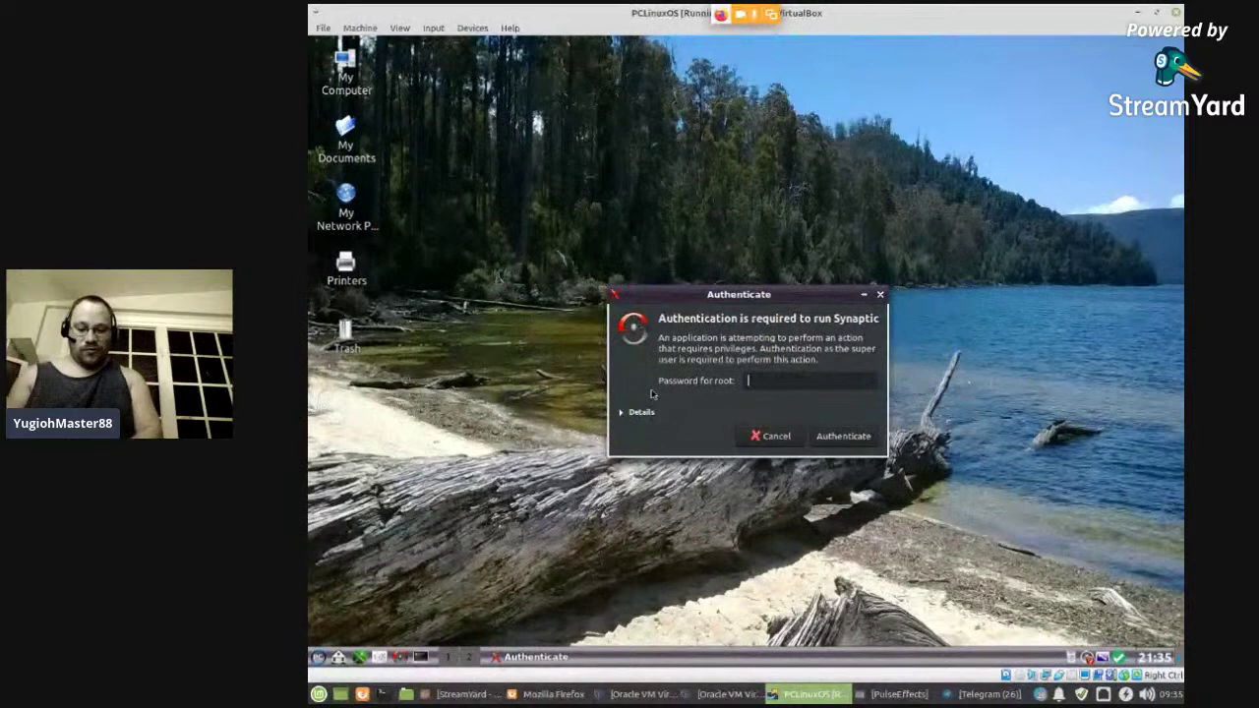
pyautogui.write('•')
pyautogui.press('Return')
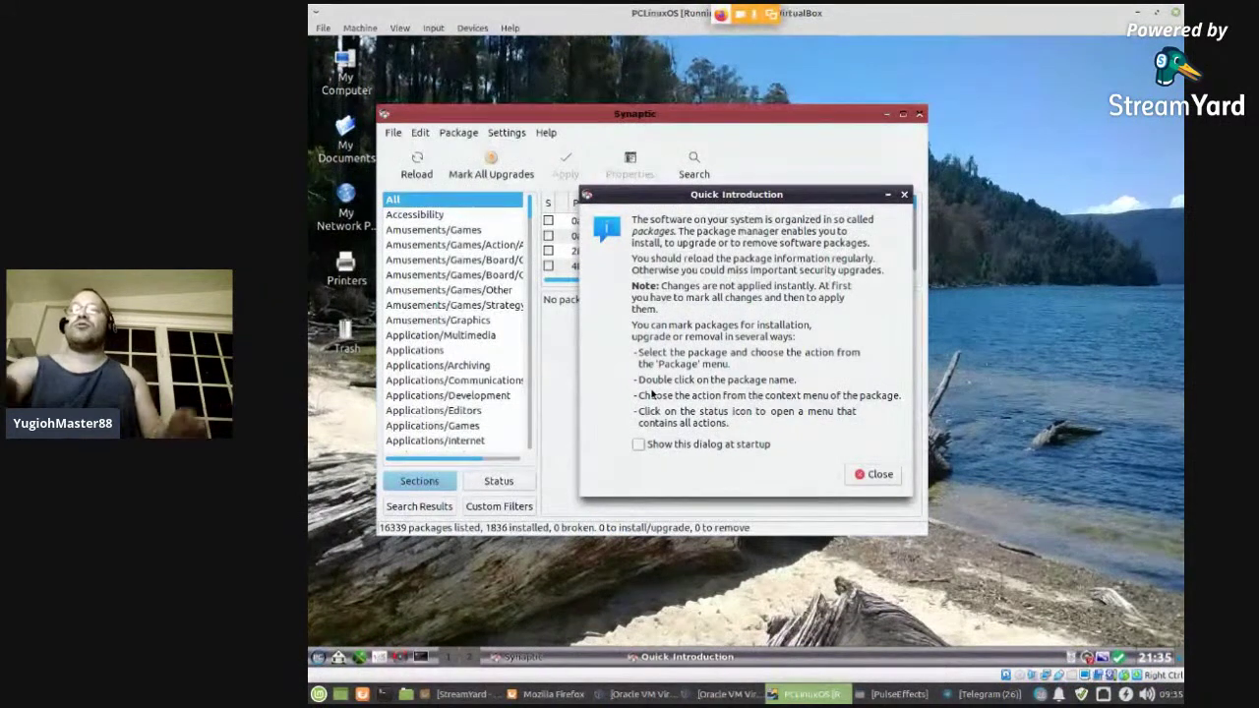
pyautogui.click(878, 473)
pyautogui.click(695, 165)
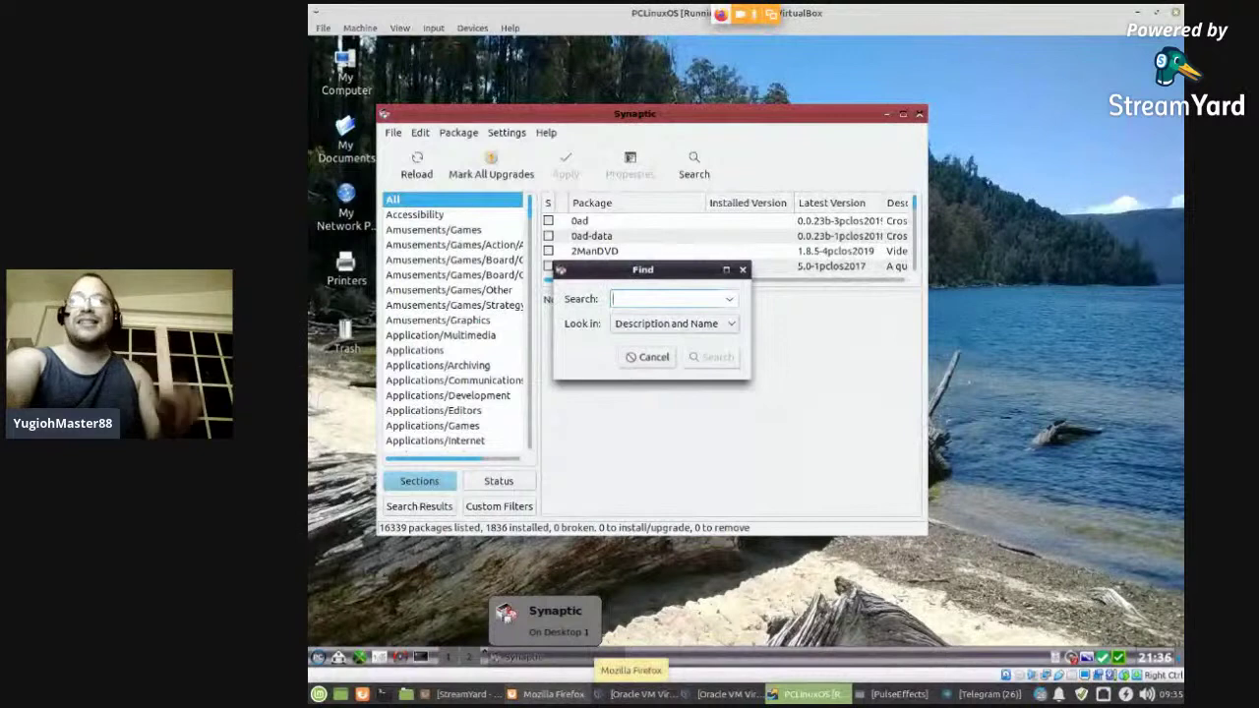
# - Glance at the stream chat, minimize it, and enter 'Firefox' as the Synaptic search term
pyautogui.click(551, 695)
pyautogui.click(588, 411)
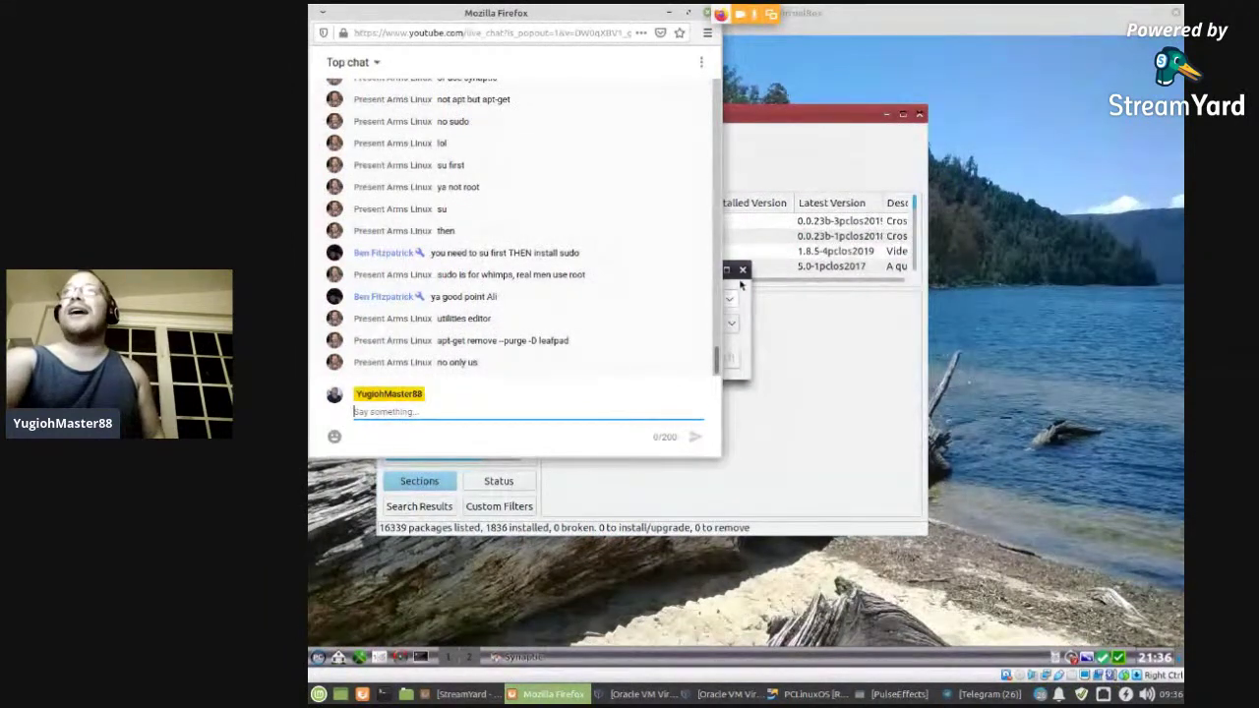
pyautogui.click(669, 12)
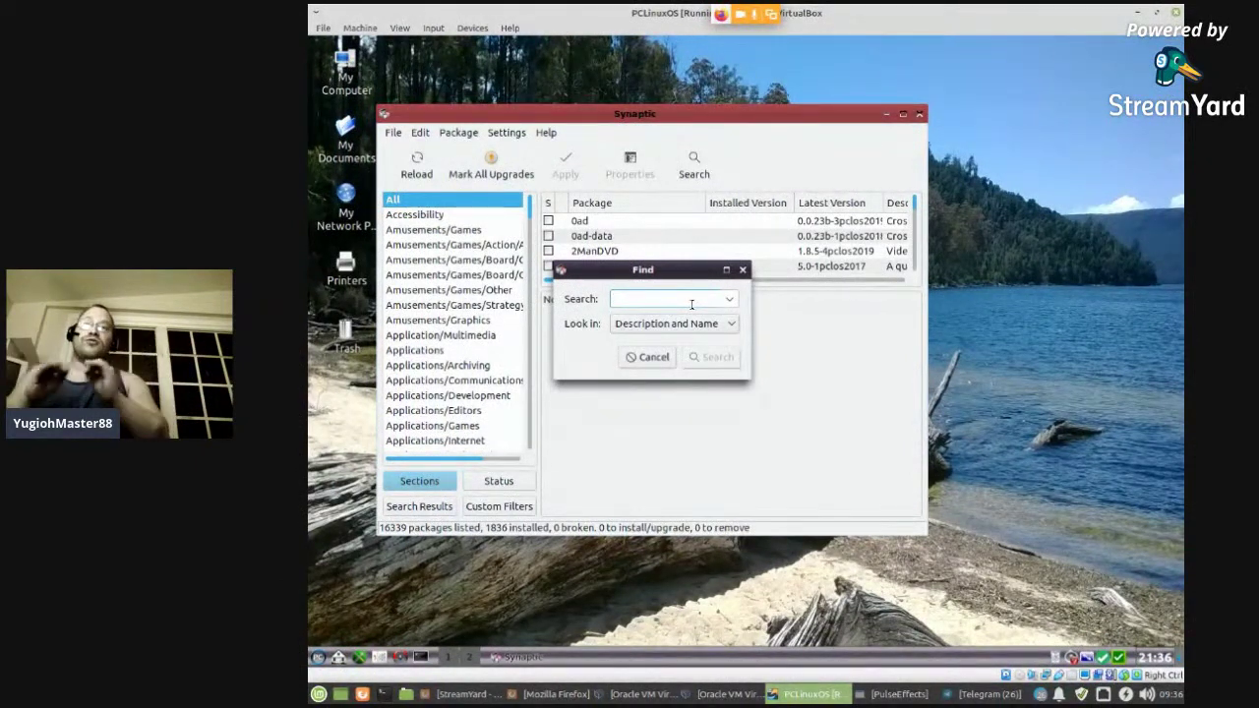
pyautogui.write('Firefox')
# - Search Synaptic for firefox and mark the firefox package for installation
pyautogui.press('Return')
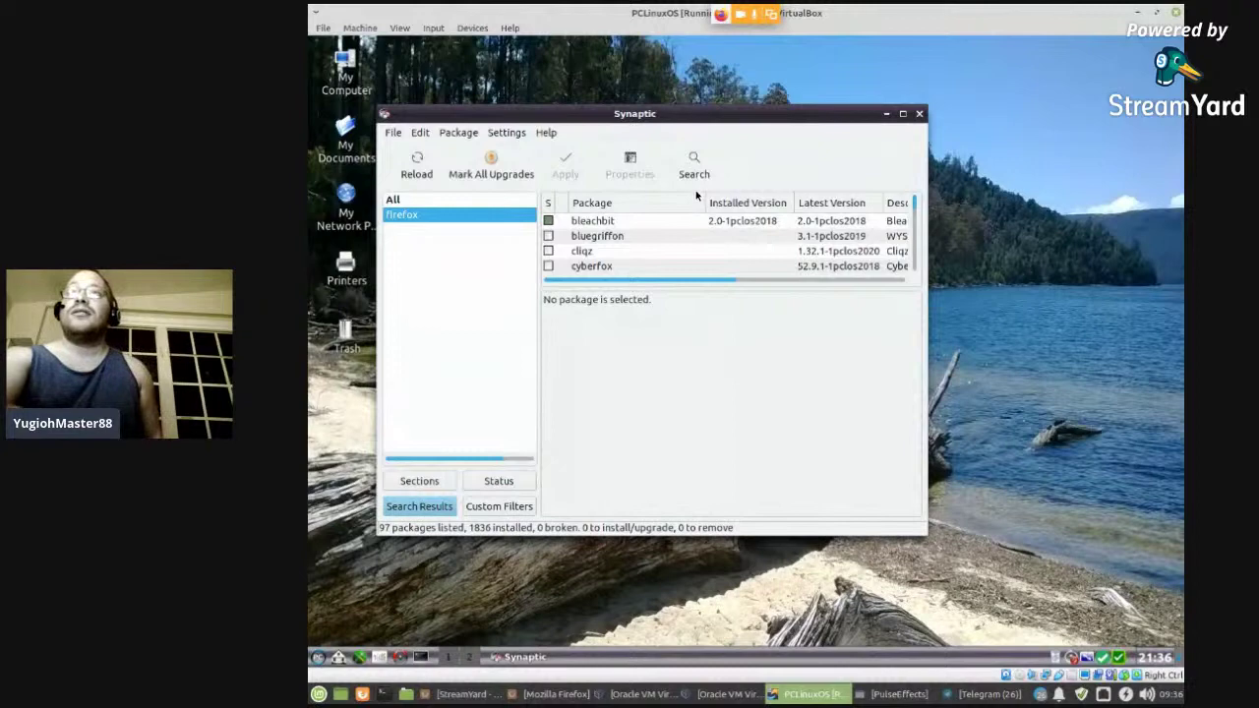
pyautogui.scroll(-2, 688, 219)
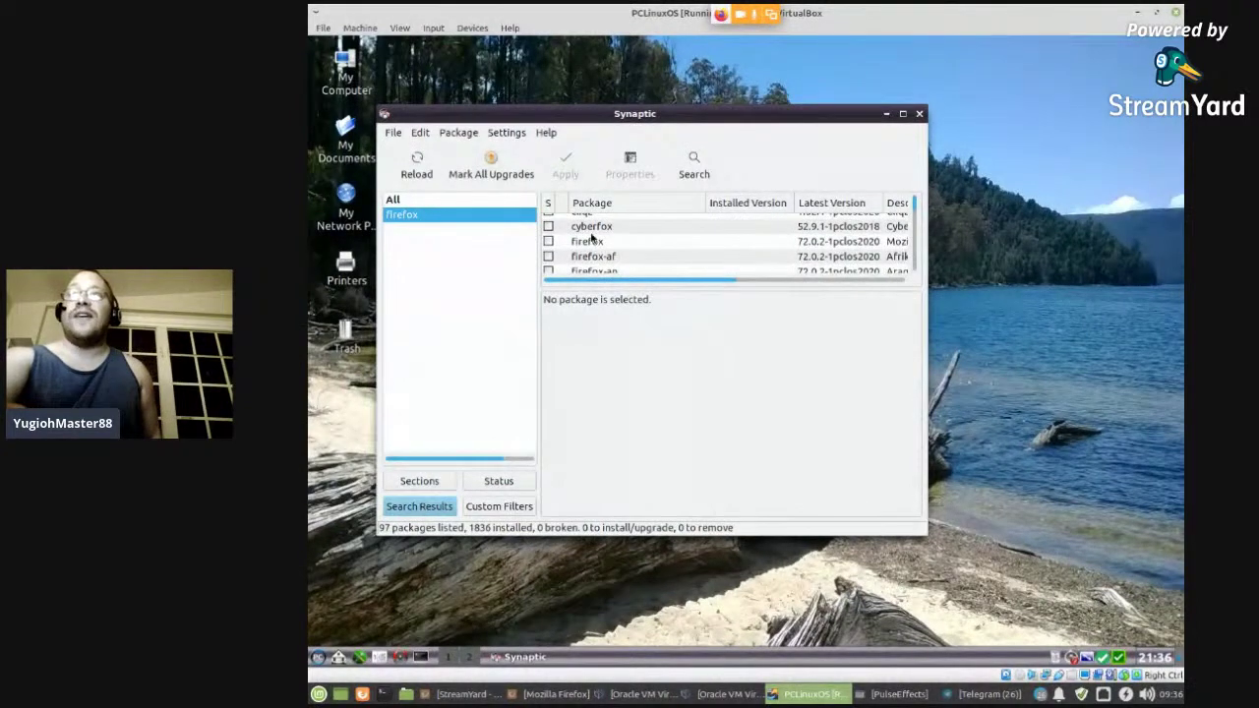
pyautogui.click(591, 234)
pyautogui.click(591, 242)
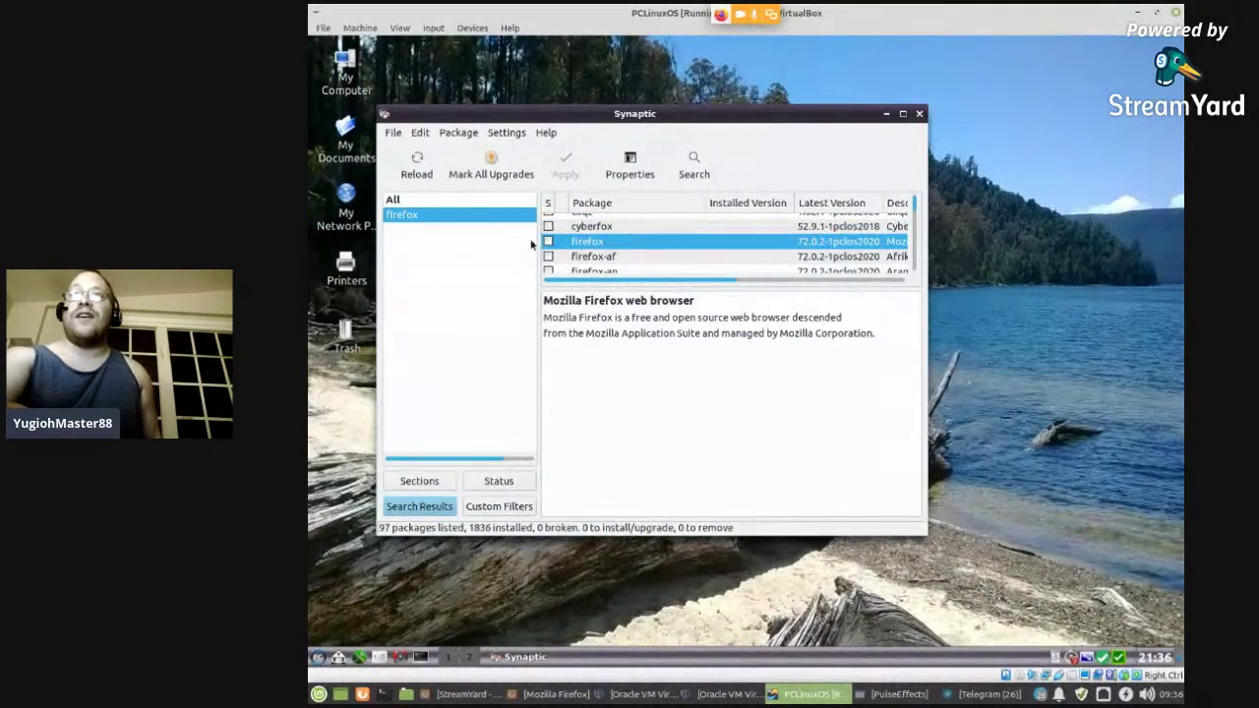
pyautogui.click(549, 242)
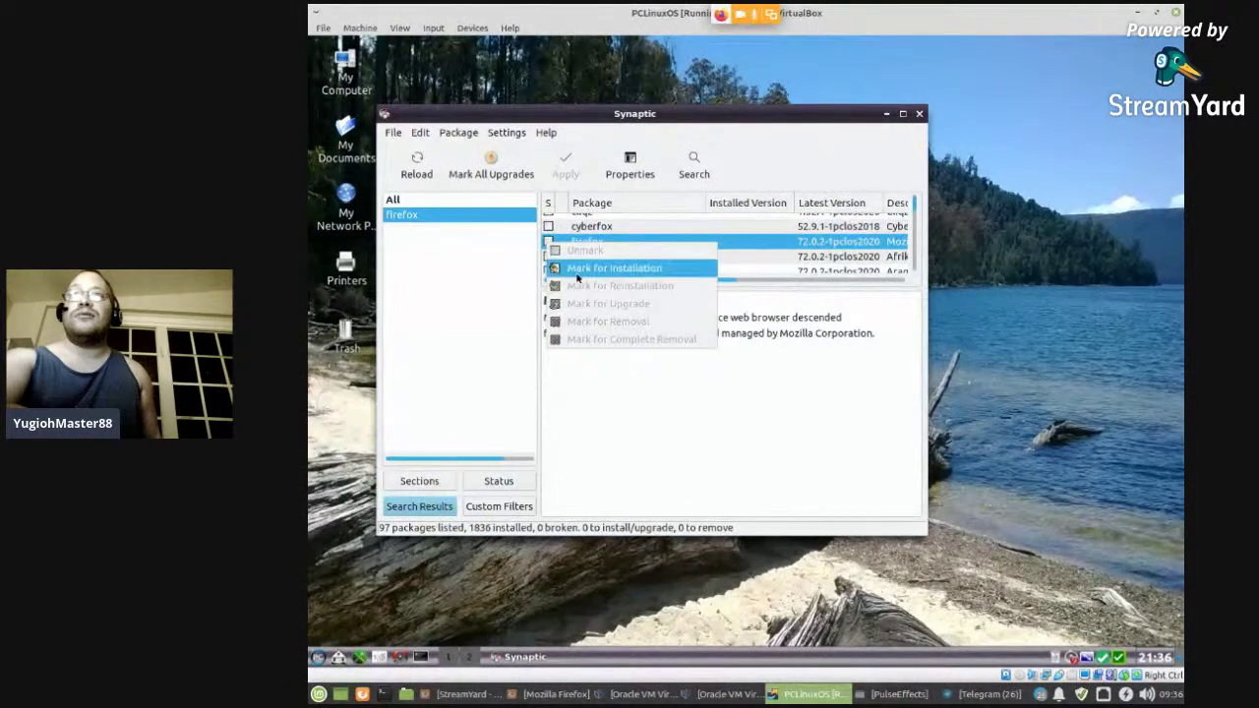
pyautogui.click(579, 274)
# - Apply and confirm the firefox 72.0.2 install, close the output report, and open the TDE menu
pyautogui.click(565, 169)
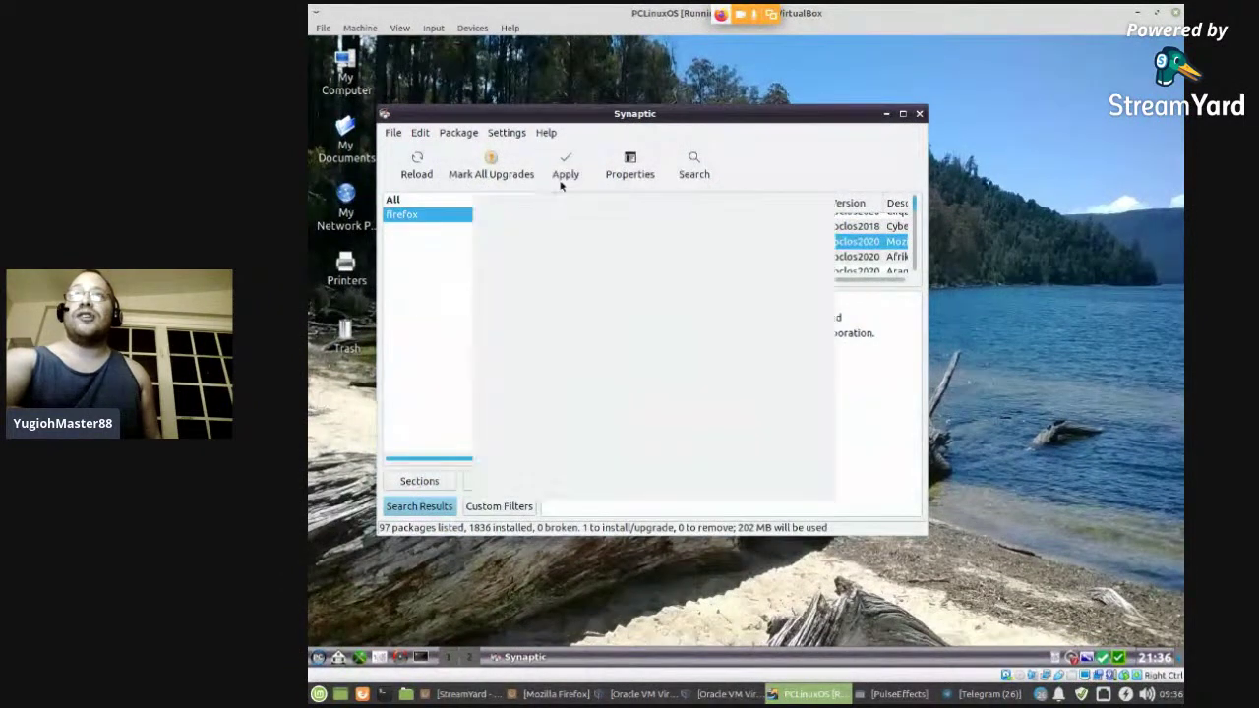
pyautogui.click(792, 480)
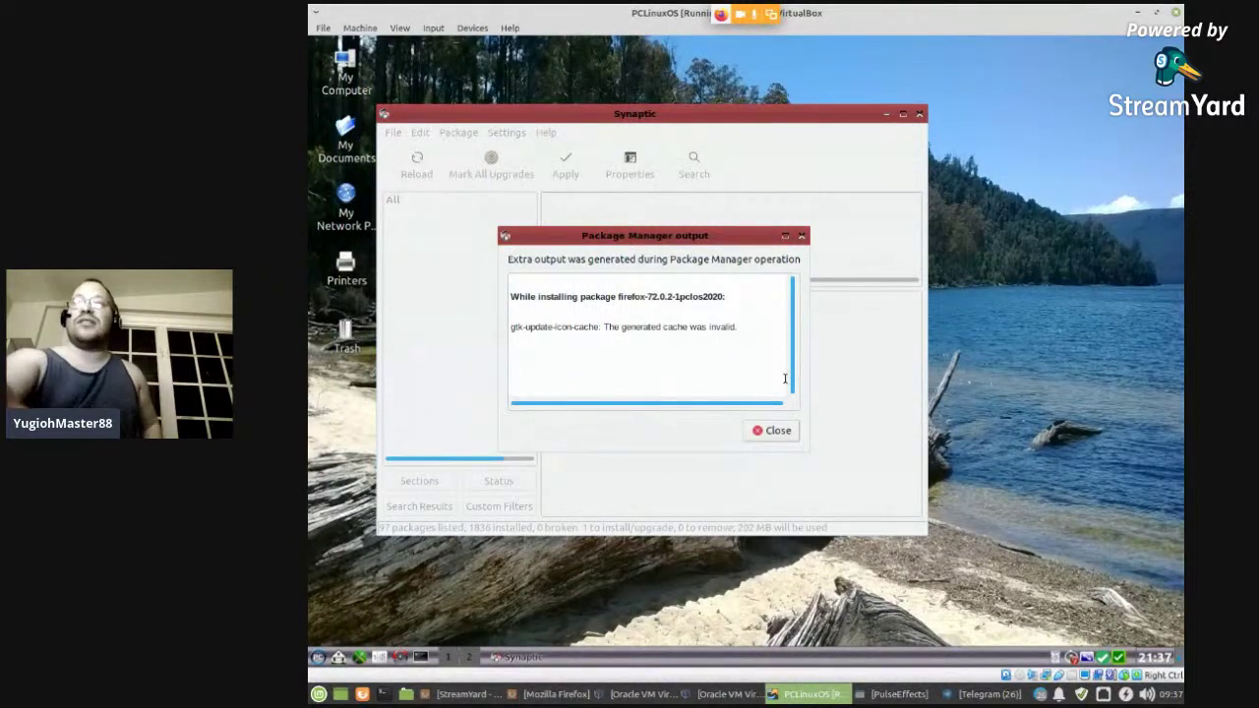
pyautogui.click(759, 431)
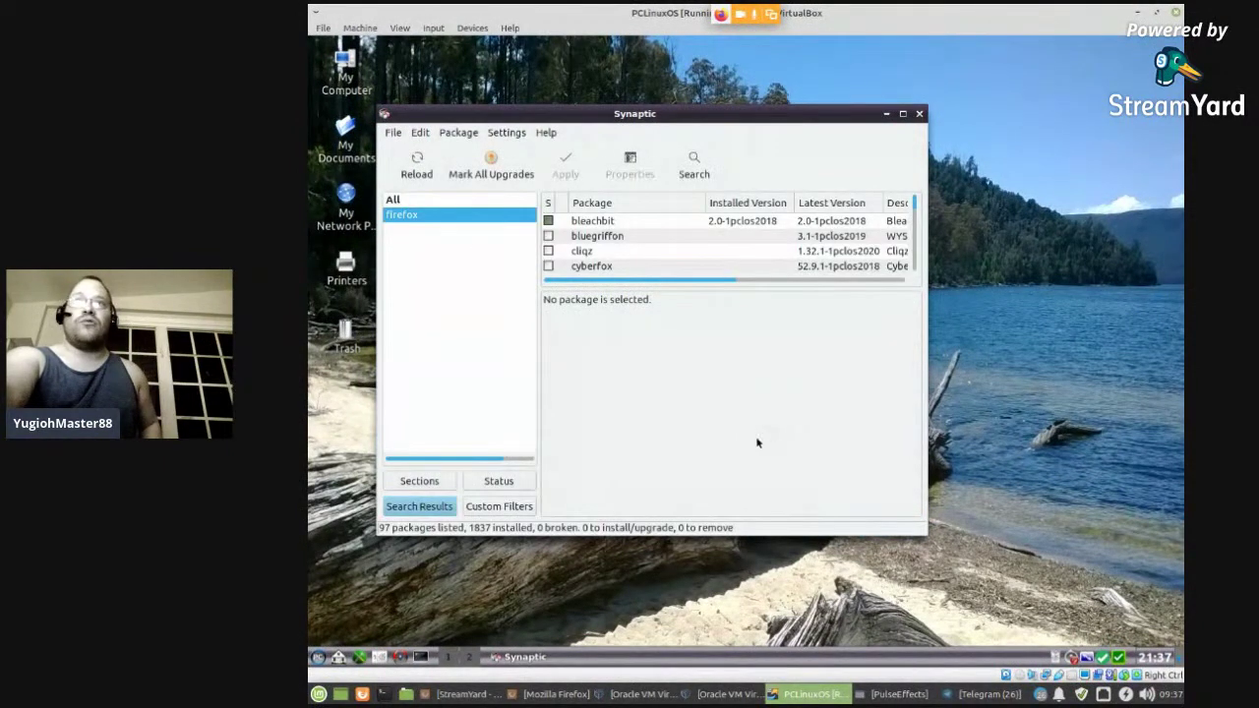
pyautogui.click(318, 658)
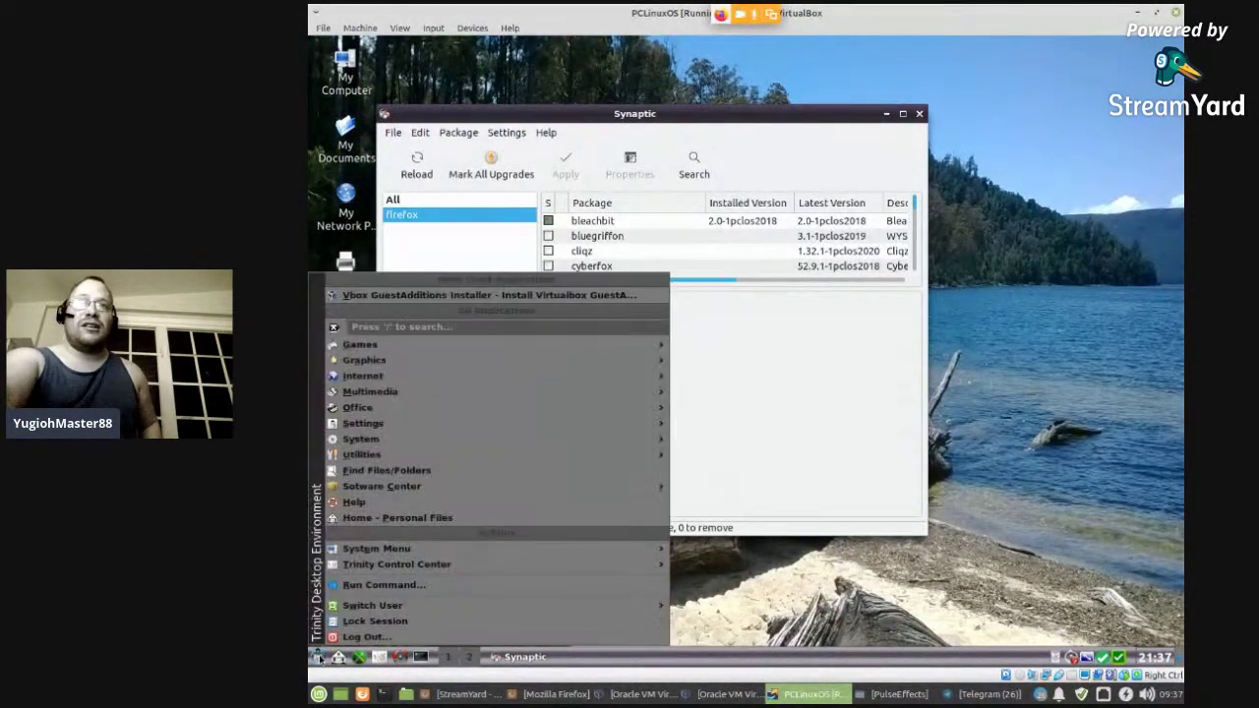
# - Launch Firefox from Internet and check Help > About Firefox reports 72.0.2, up to date
pyautogui.moveTo(419, 381)
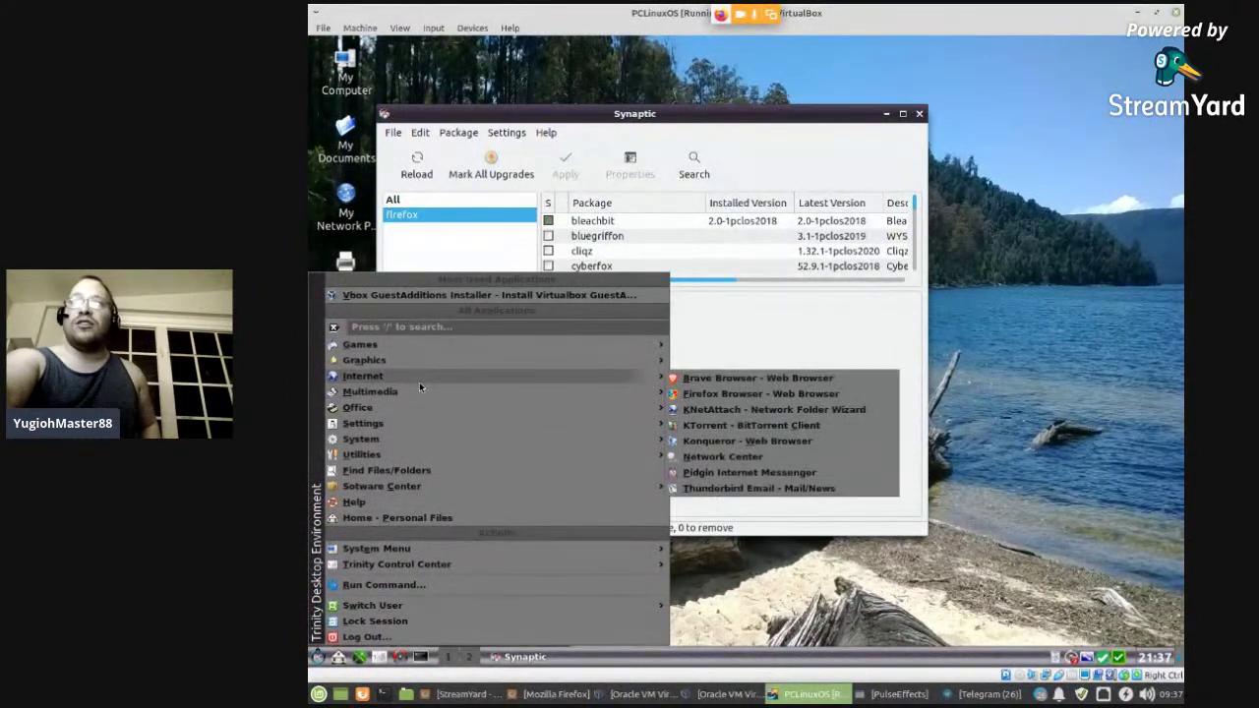
pyautogui.click(737, 397)
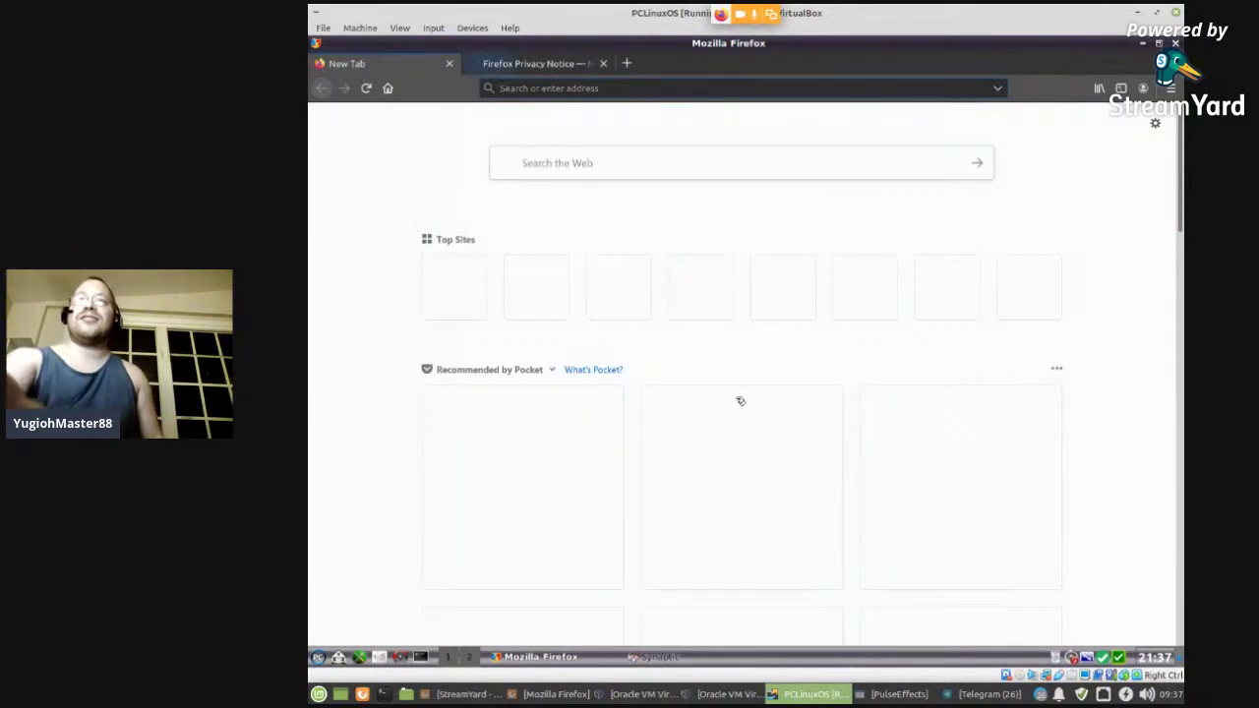
pyautogui.scroll(-3, 361, 361)
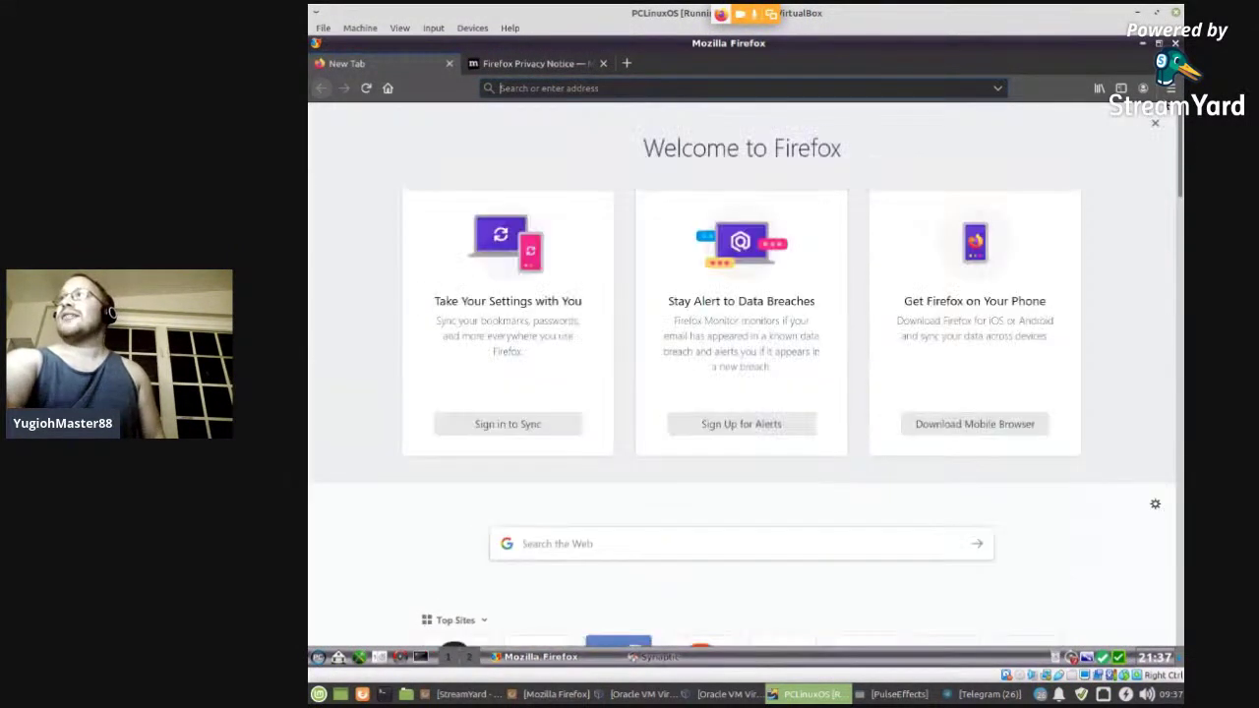
pyautogui.click(1169, 88)
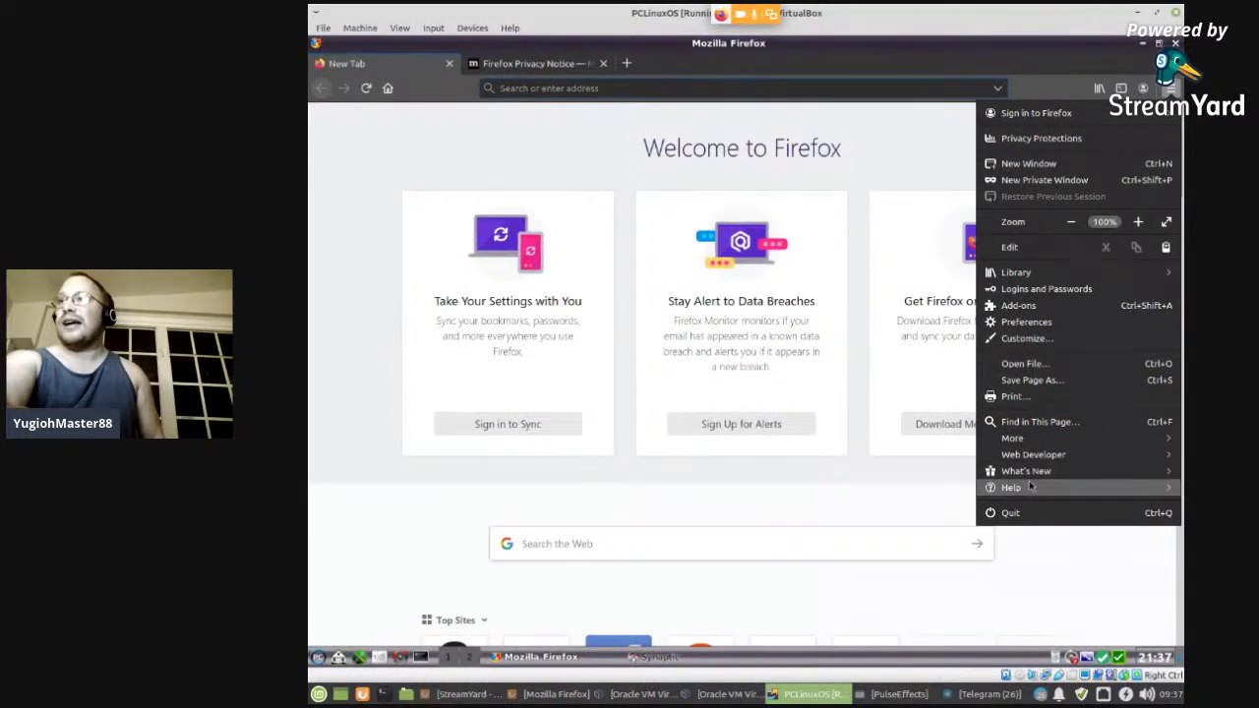
pyautogui.click(1030, 486)
pyautogui.click(1018, 256)
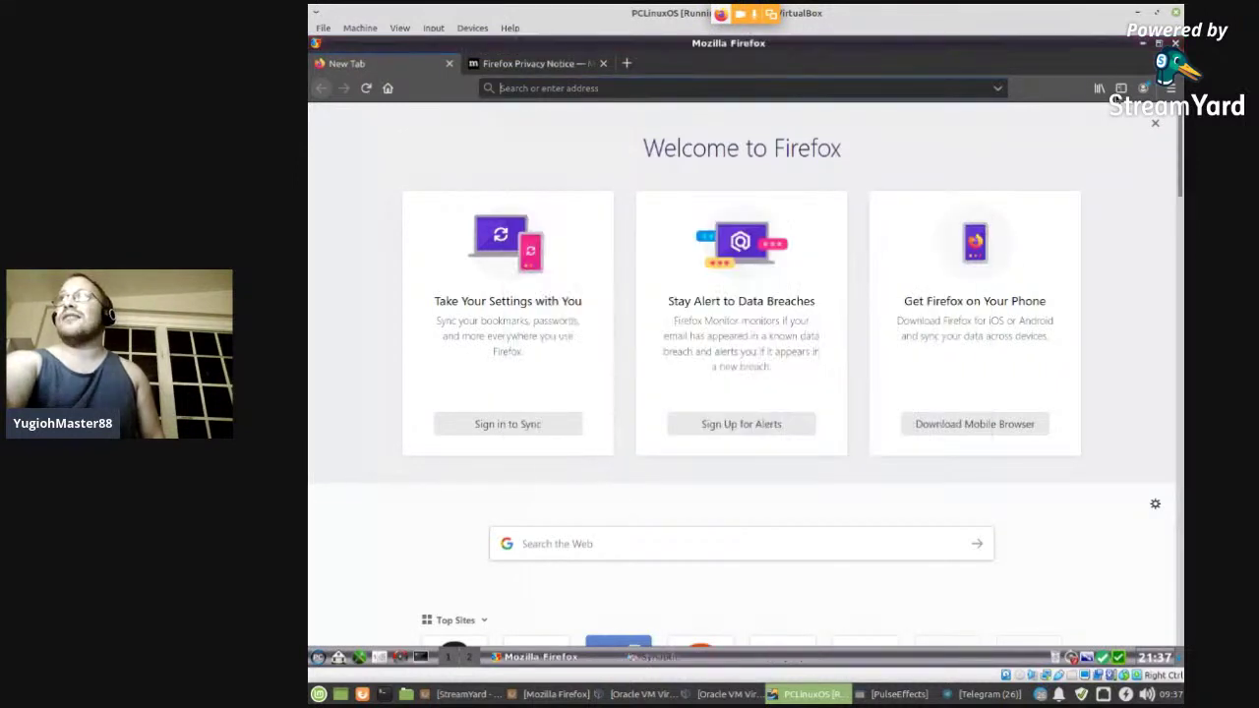
pyautogui.click(978, 224)
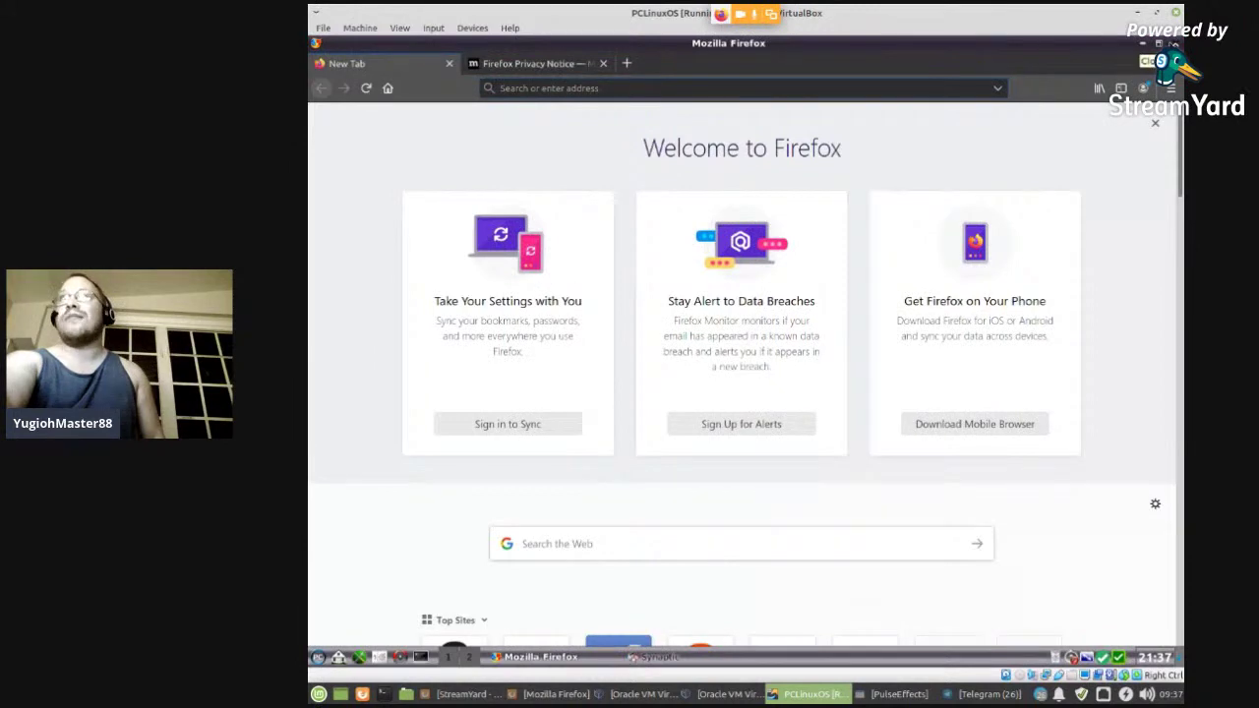
# - Quit Firefox, closing both tabs, then close Synaptic
pyautogui.click(1174, 44)
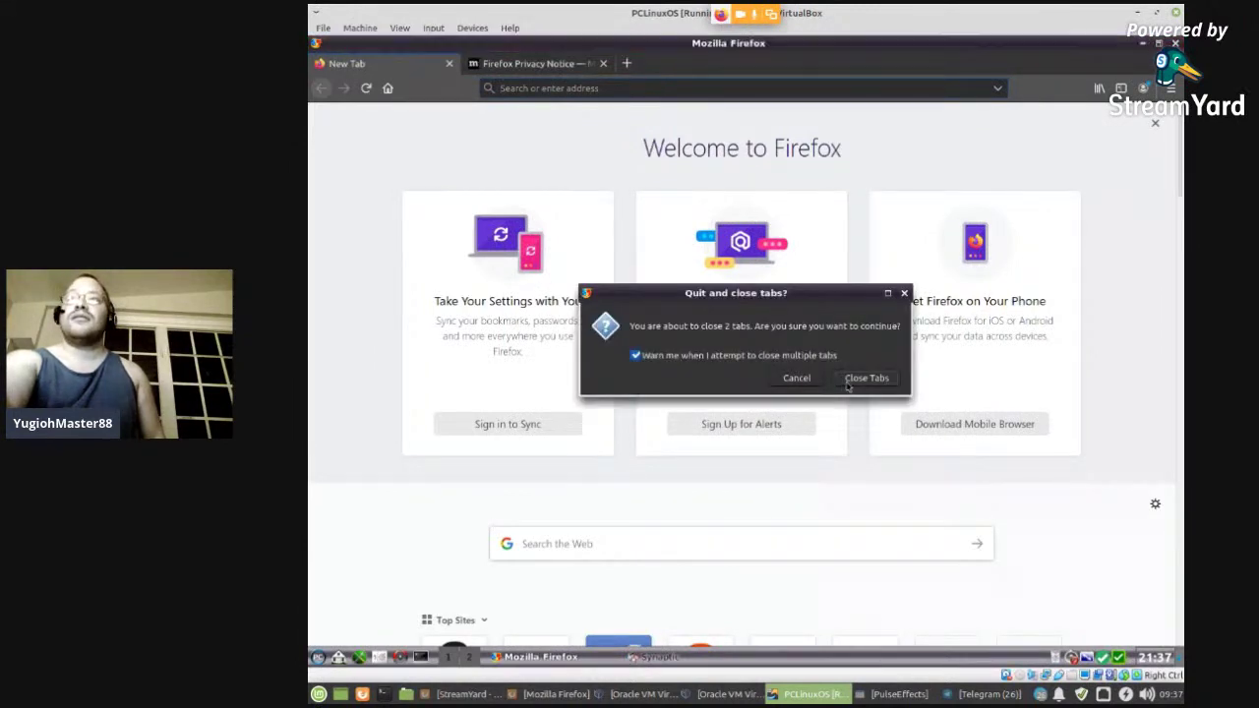
pyautogui.click(856, 378)
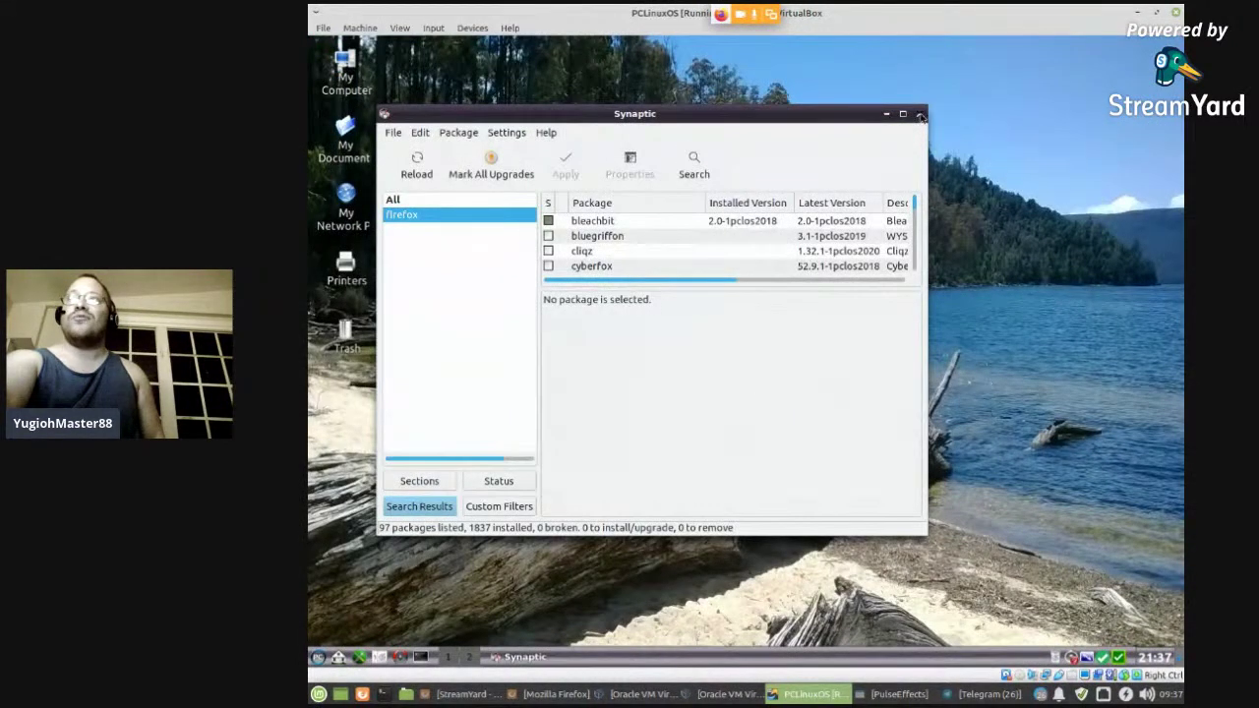
pyautogui.click(920, 115)
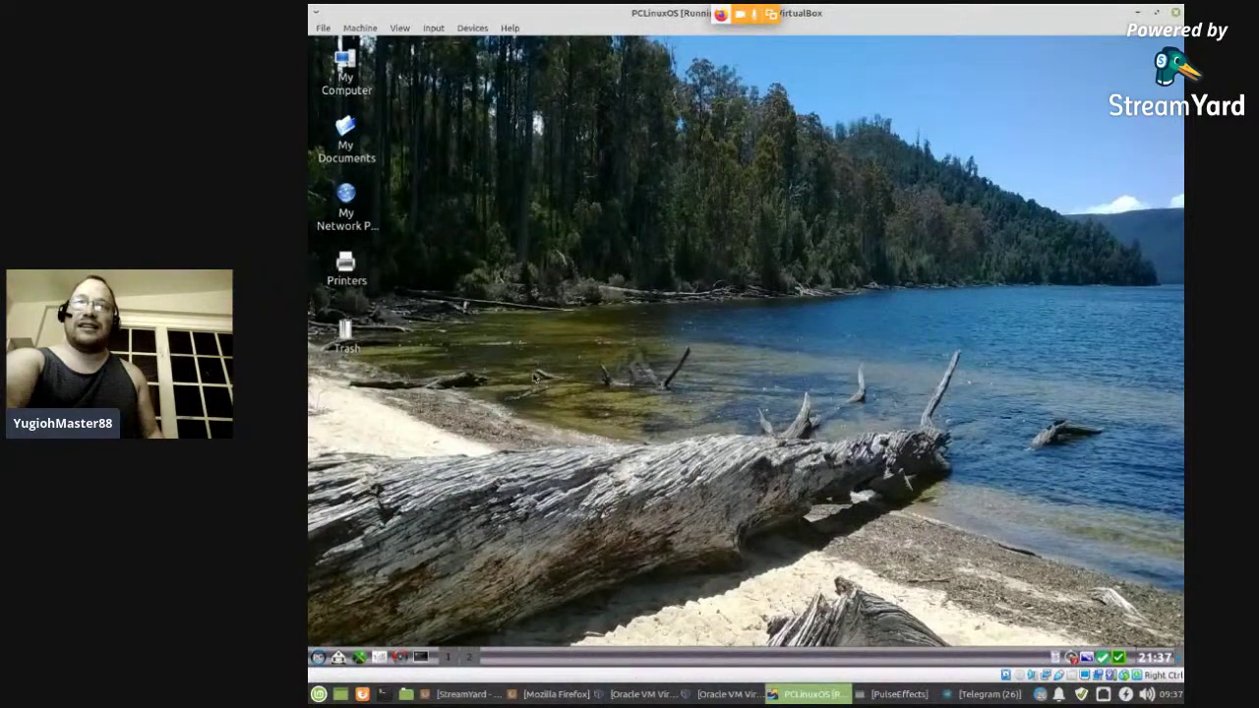
pyautogui.click(319, 657)
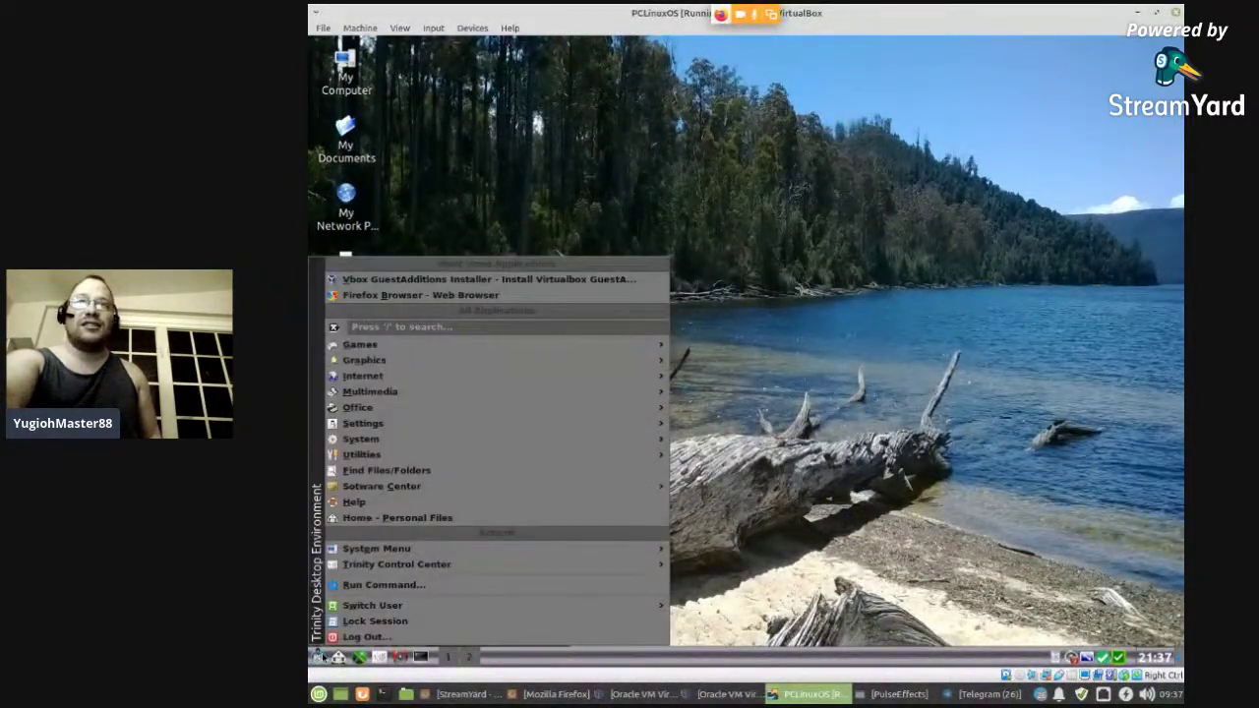
pyautogui.moveTo(376, 483)
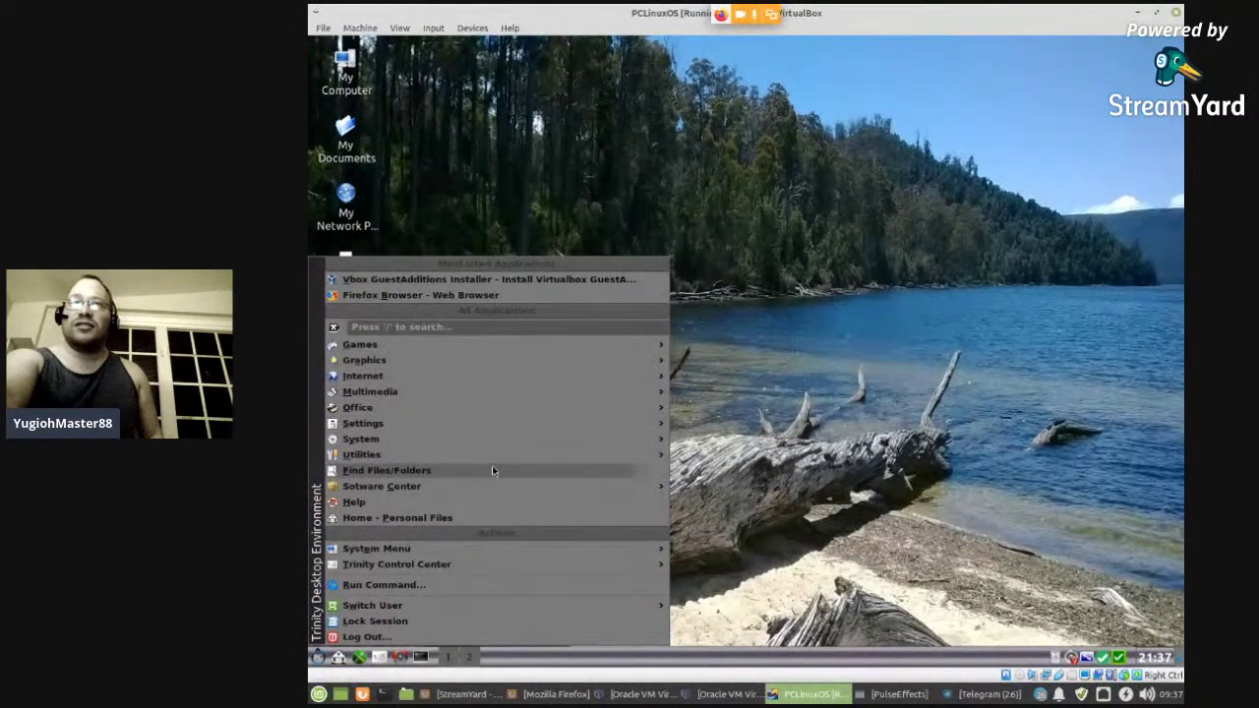
pyautogui.moveTo(485, 460)
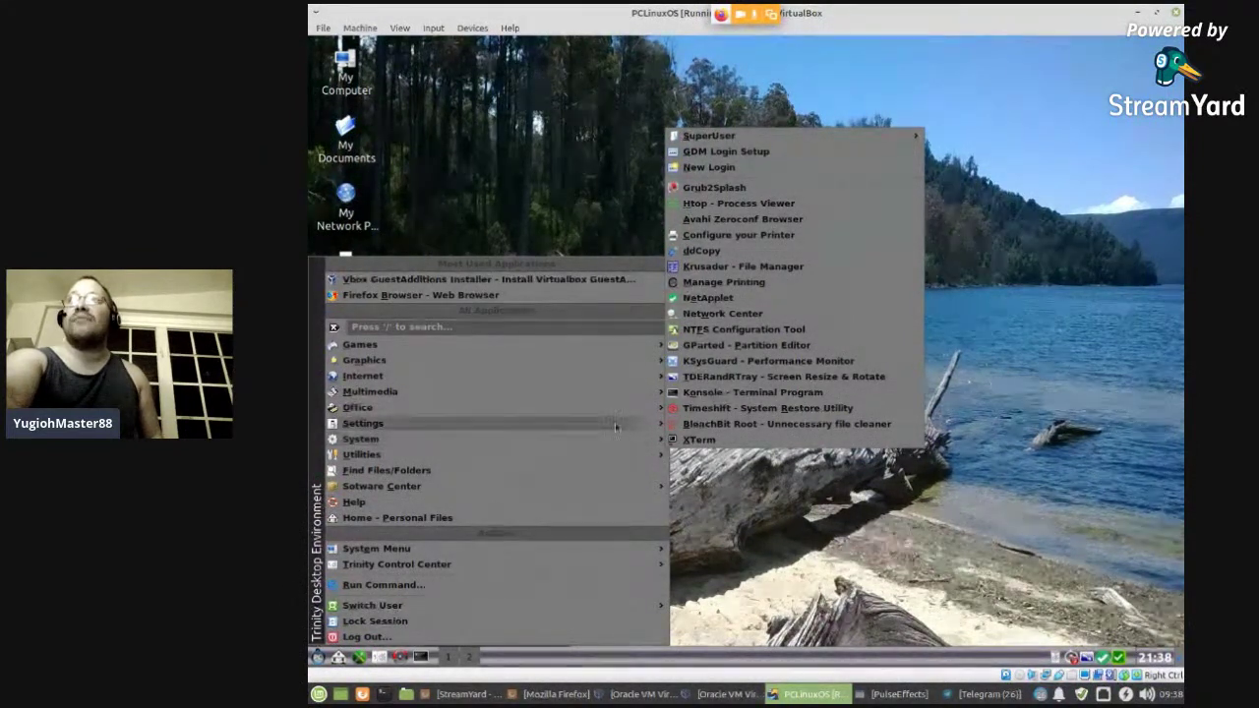
pyautogui.click(733, 202)
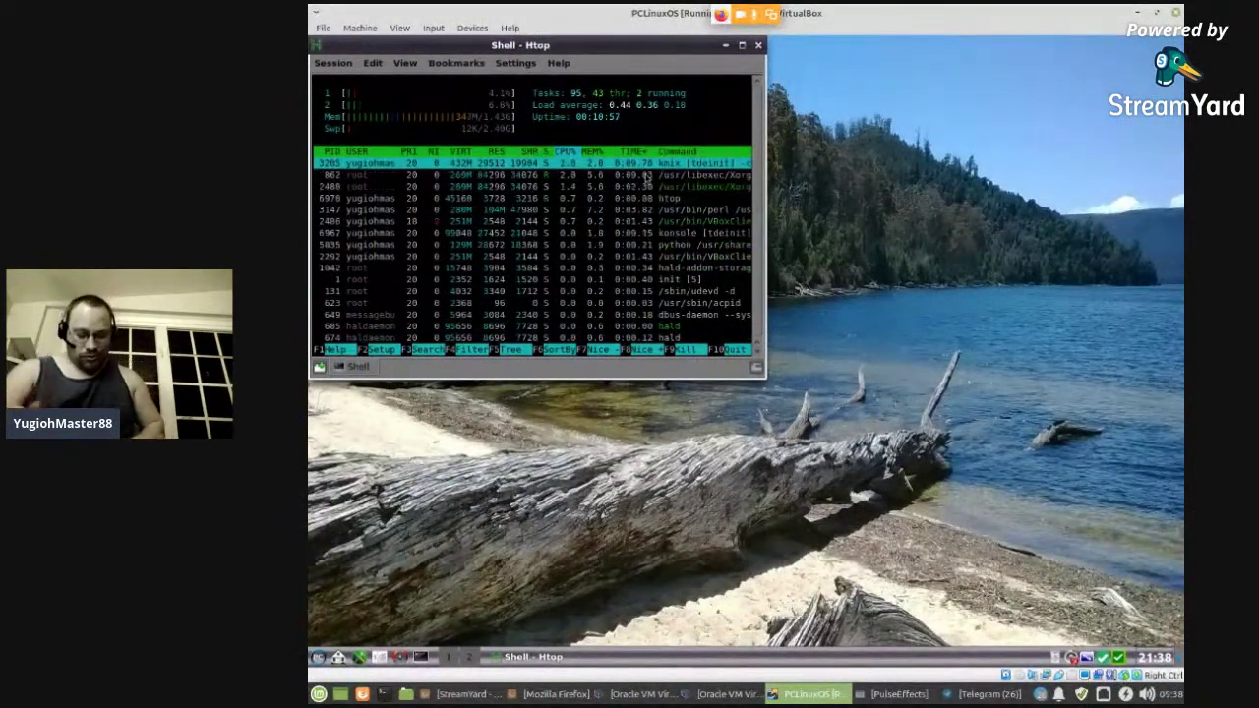
pyautogui.press('q')
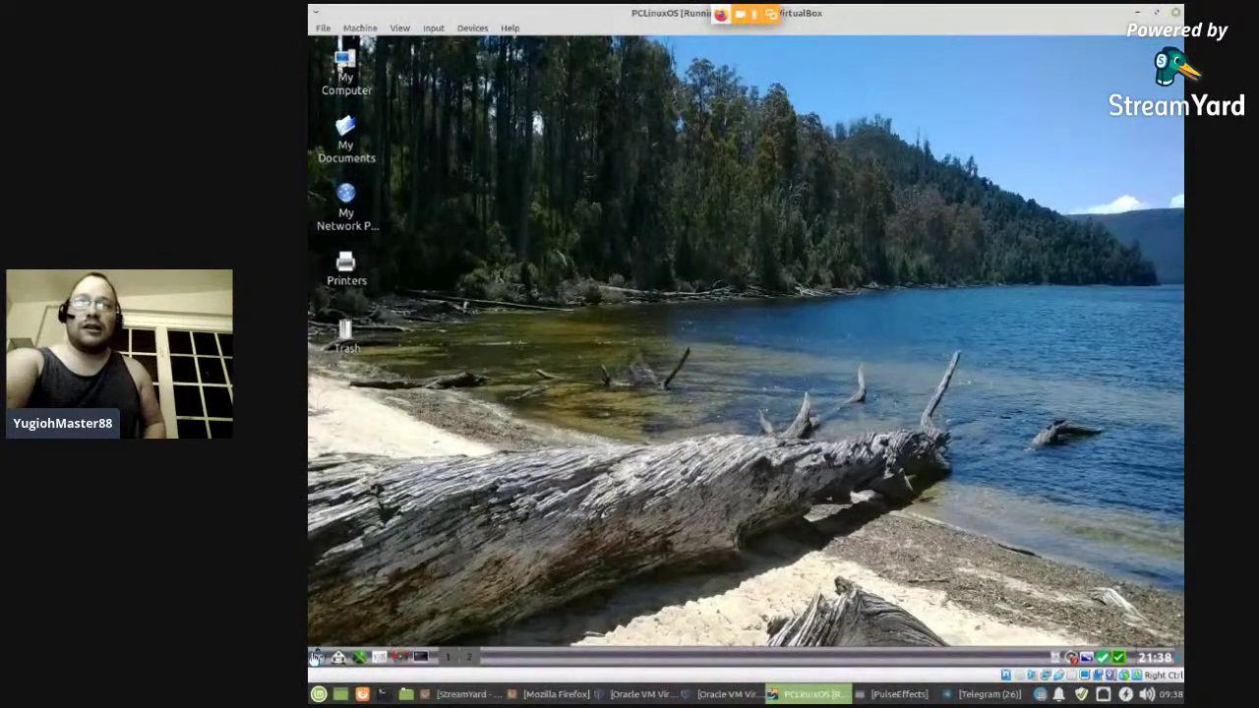
pyautogui.click(547, 695)
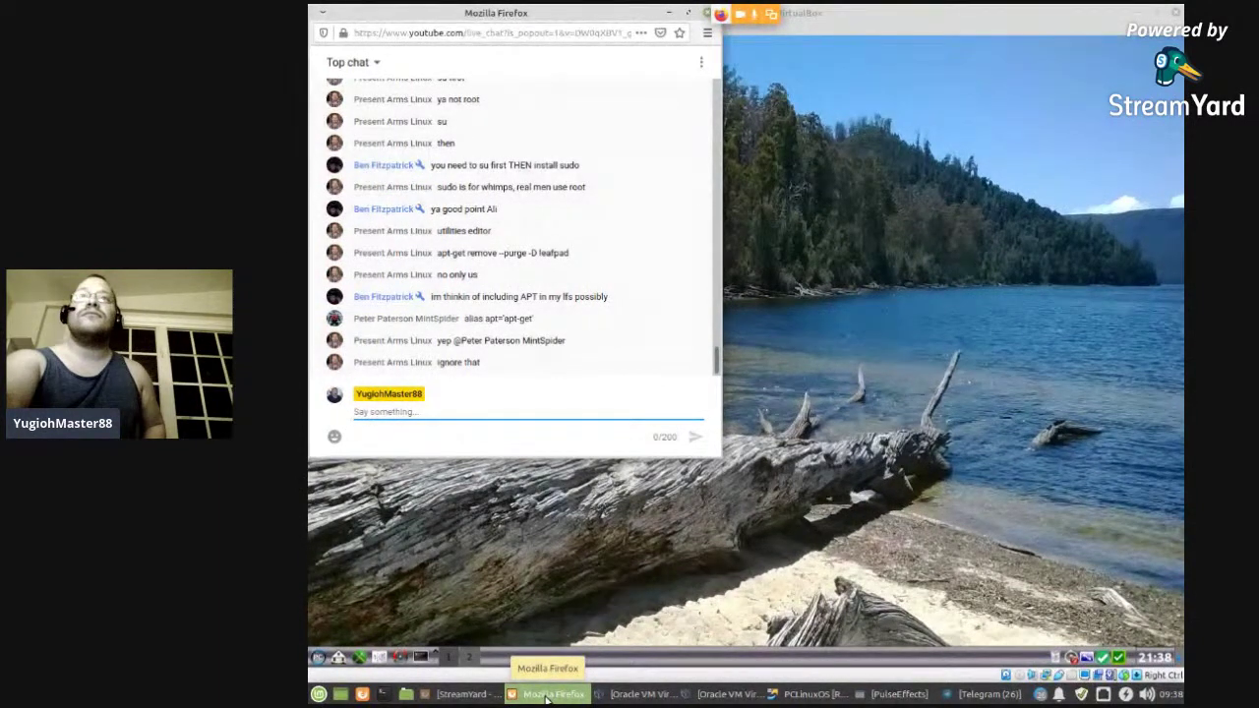
pyautogui.click(547, 694)
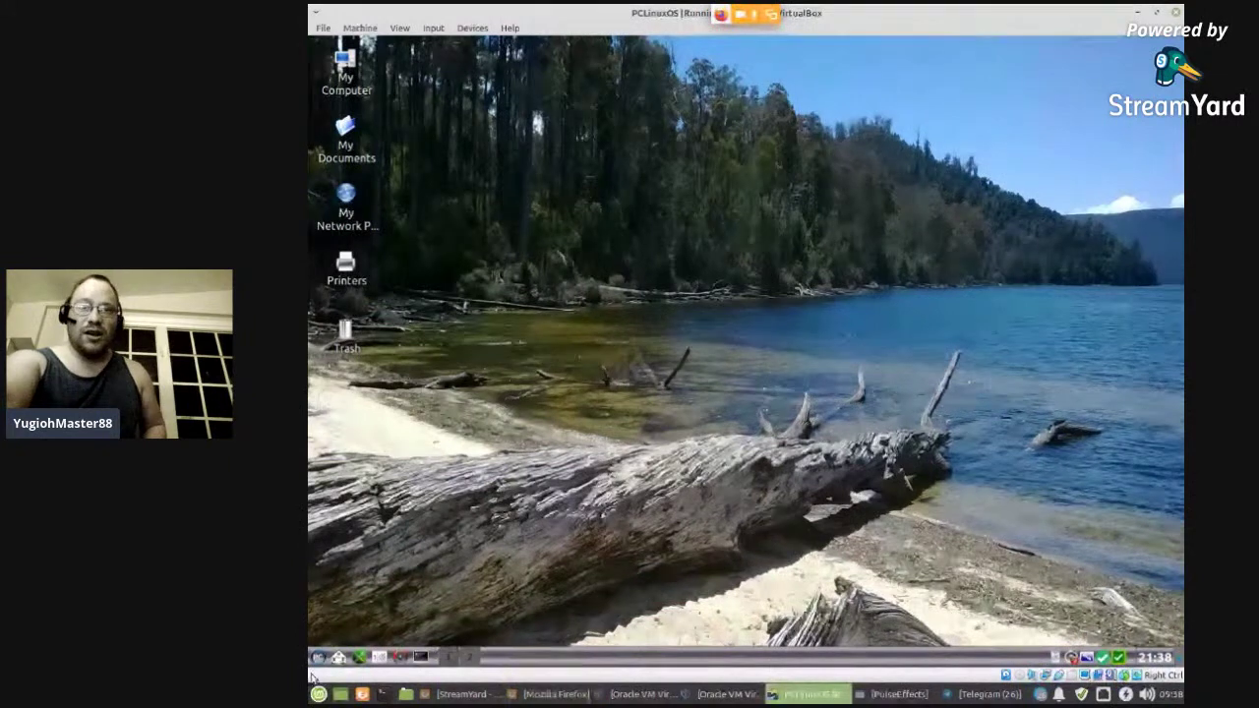
pyautogui.click(317, 665)
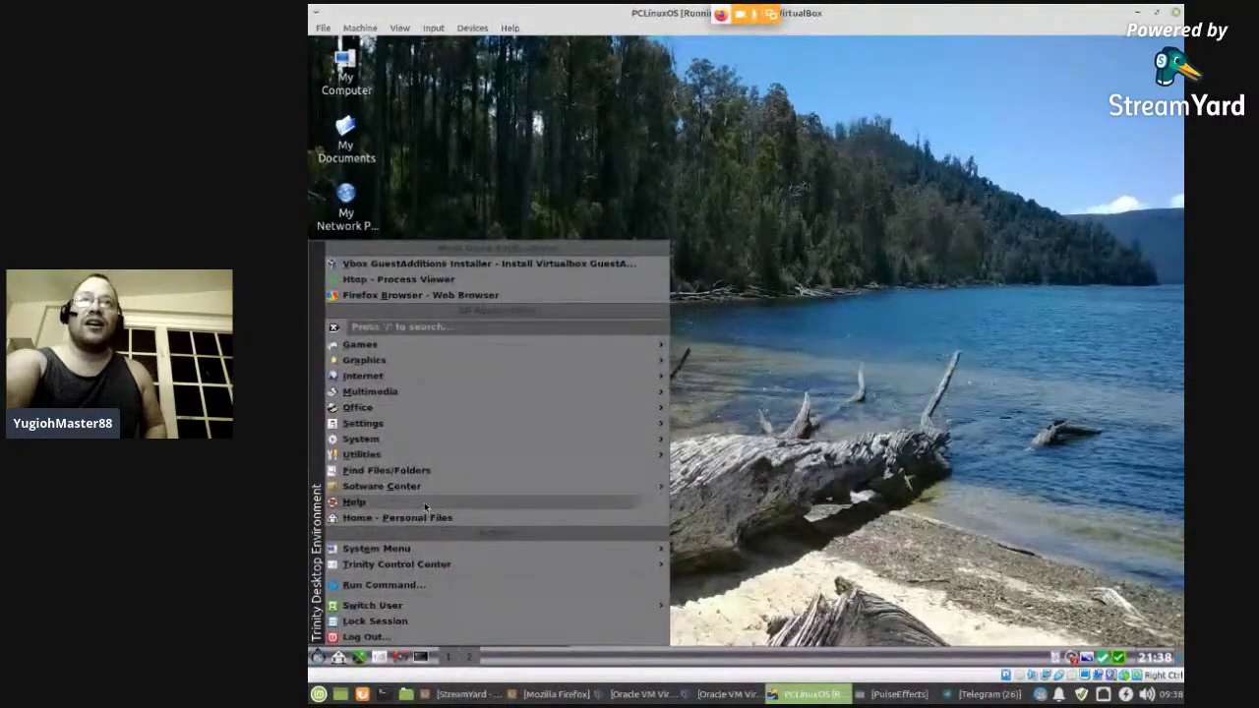
pyautogui.moveTo(396, 346)
pyautogui.moveTo(759, 354)
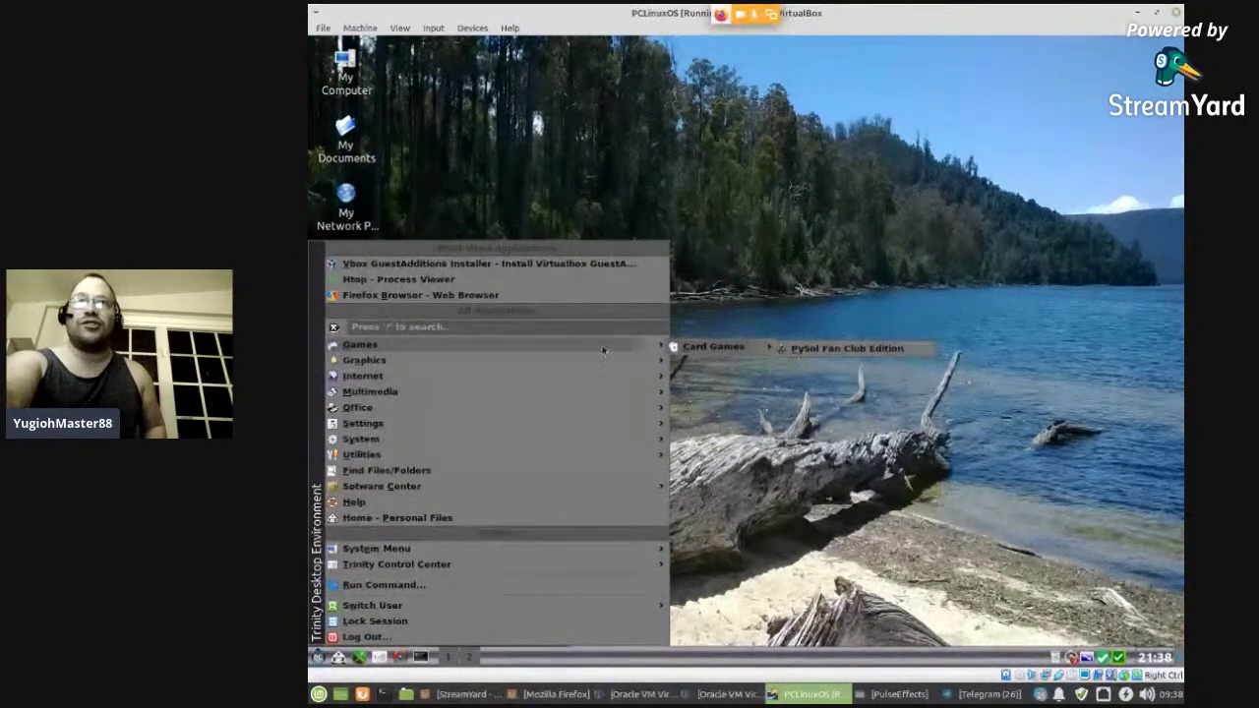
pyautogui.moveTo(506, 364)
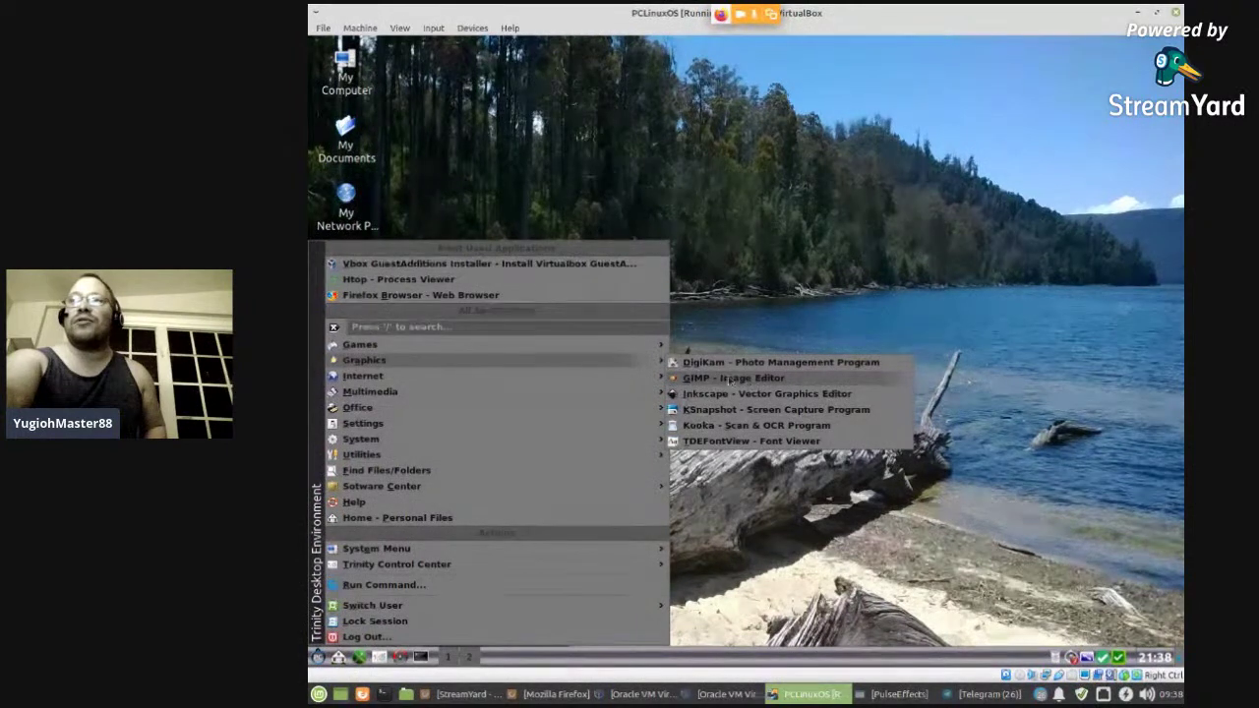
pyautogui.click(706, 381)
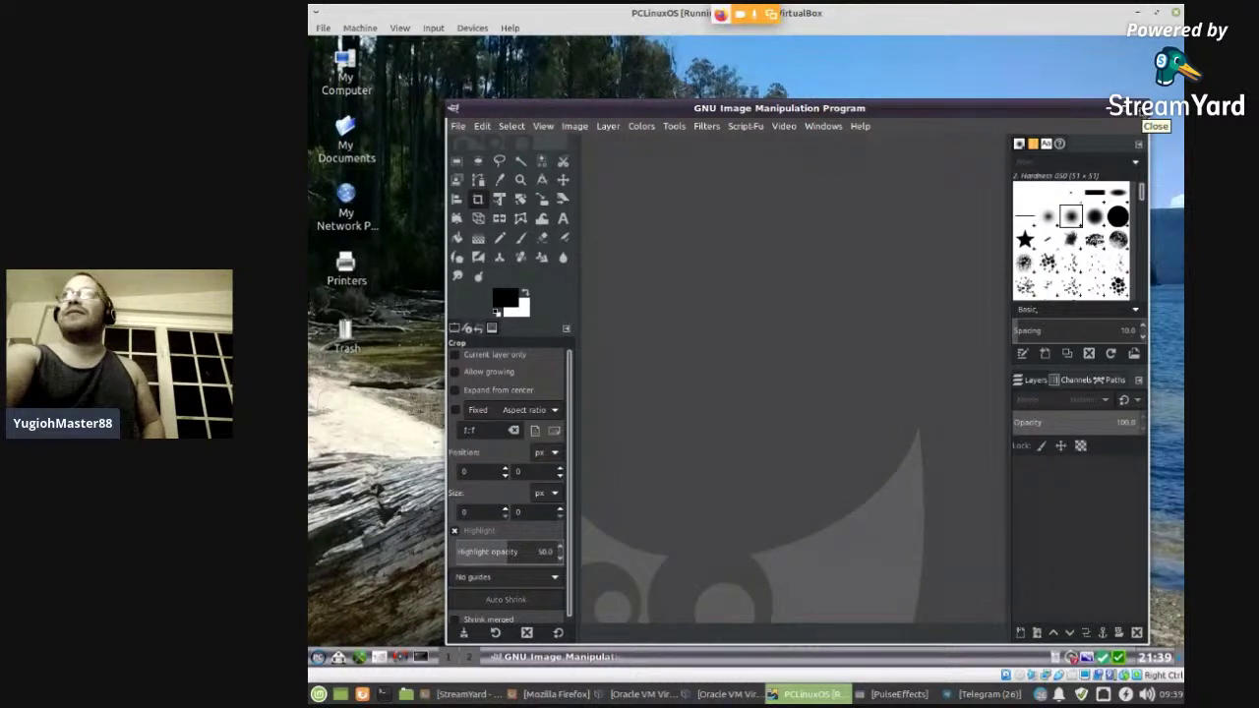
pyautogui.click(1139, 109)
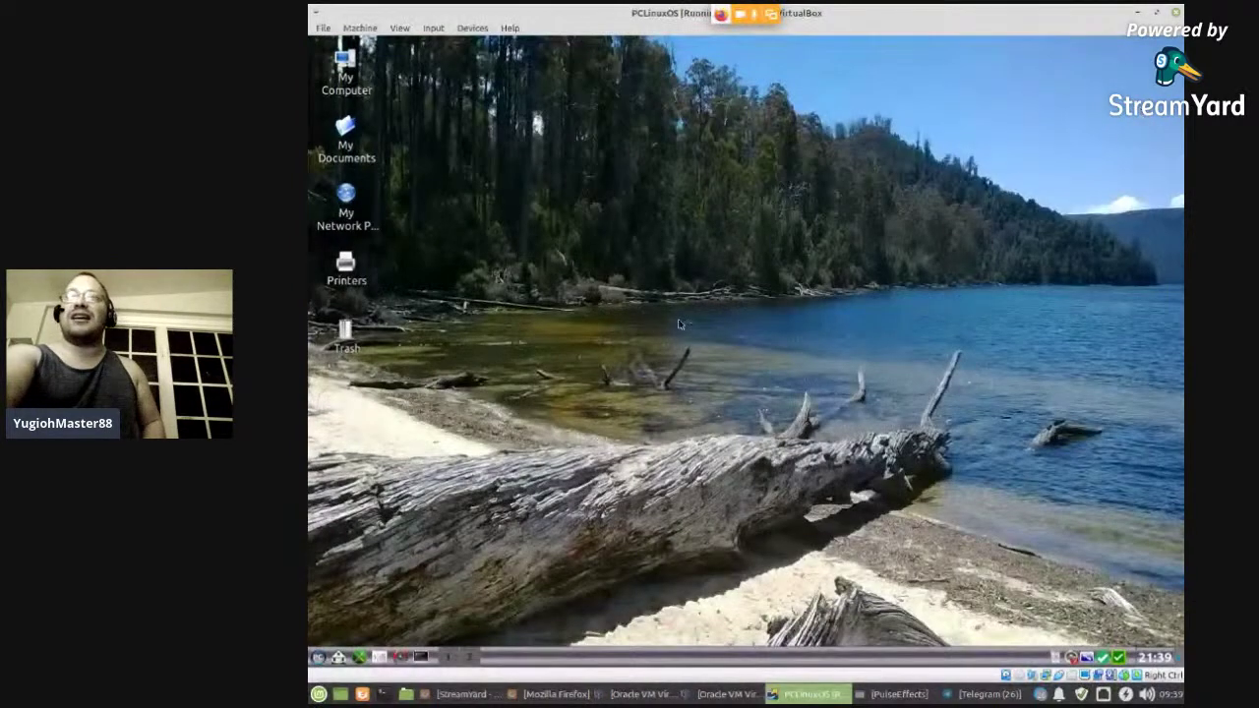
# - Open the TDE menu and browse Internet, Multimedia, then Office to show LibreOffice 6.3 Writer, Calc, Impress, Draw, Base and Math
pyautogui.click(314, 659)
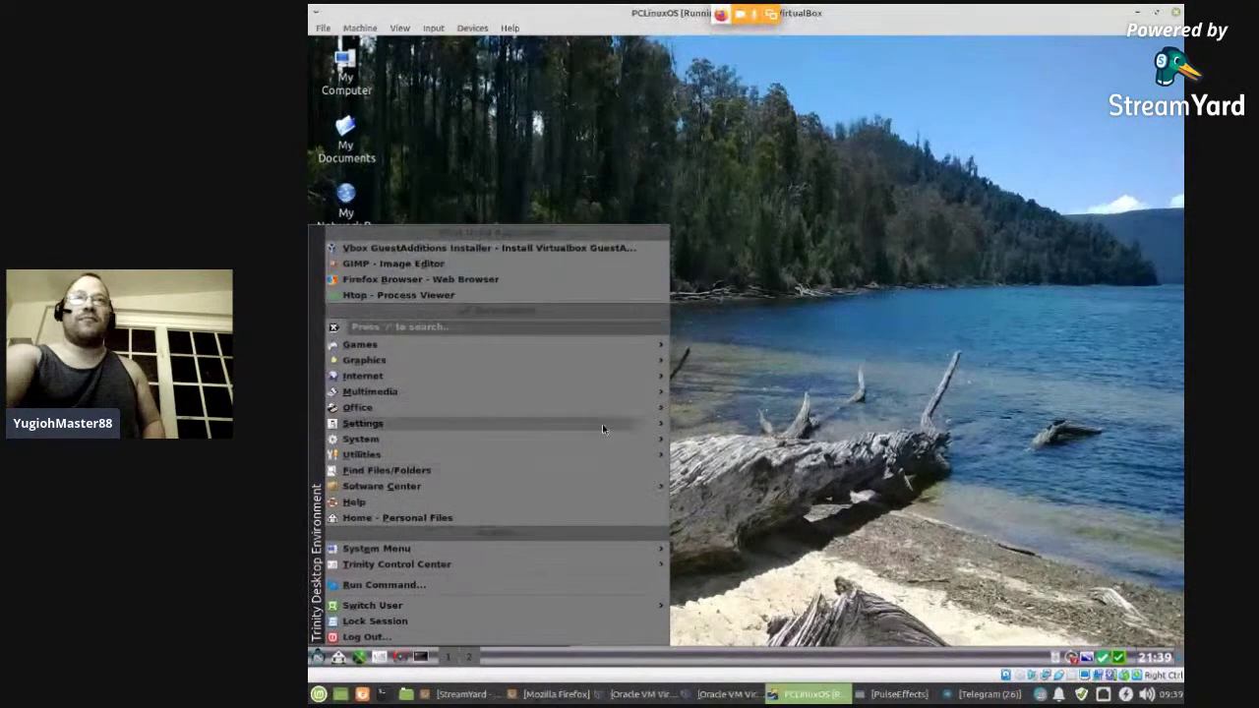
pyautogui.moveTo(595, 377)
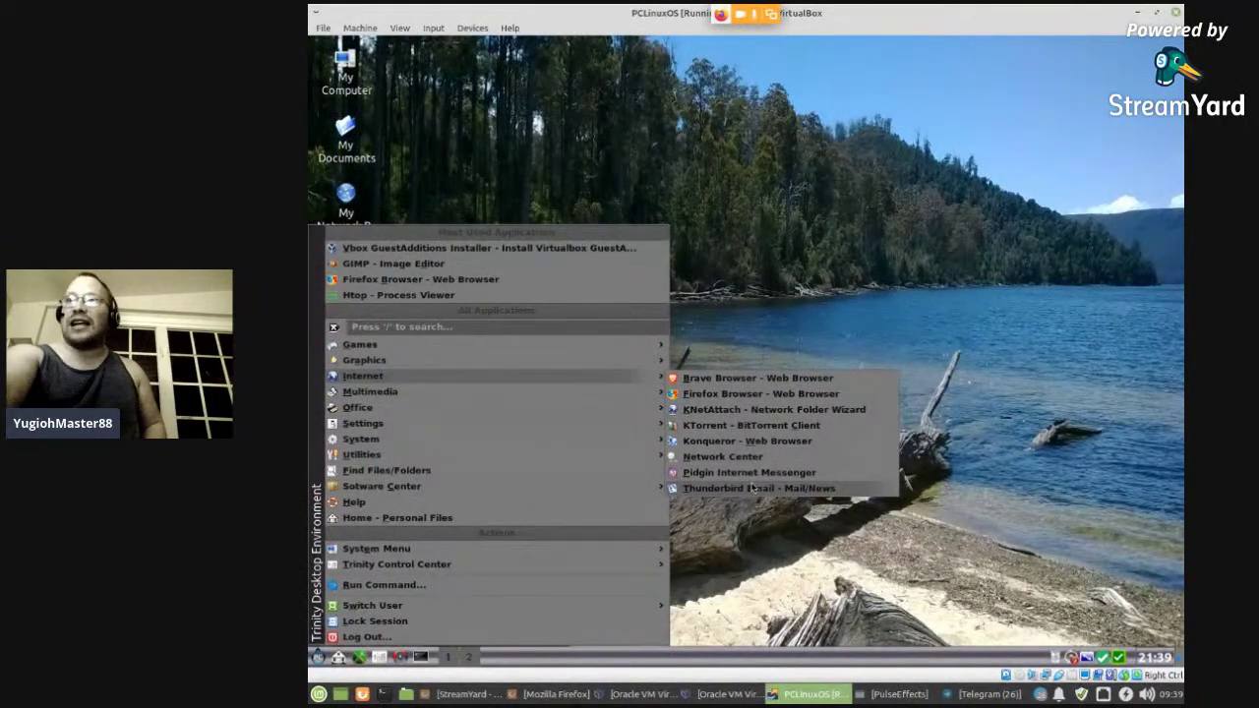
pyautogui.moveTo(549, 397)
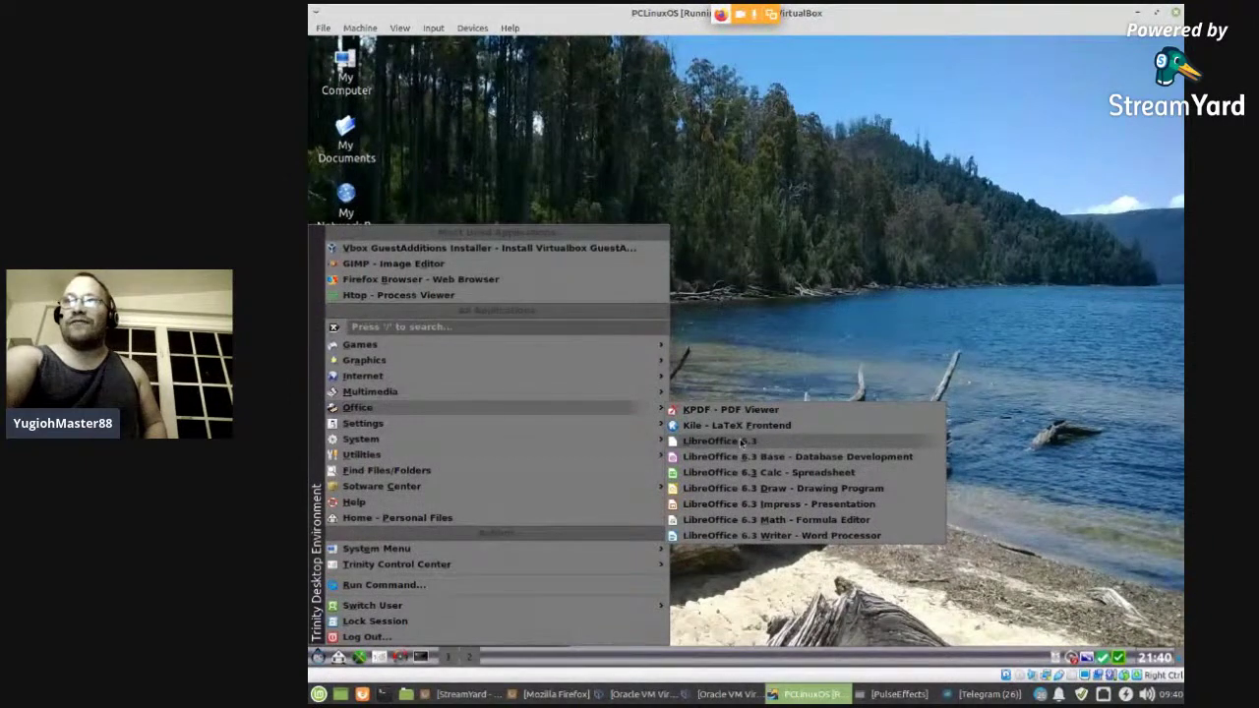
# - Start a new LibreOffice 6.3 Writer document, dismissing the tip of the day and version notice
pyautogui.click(742, 442)
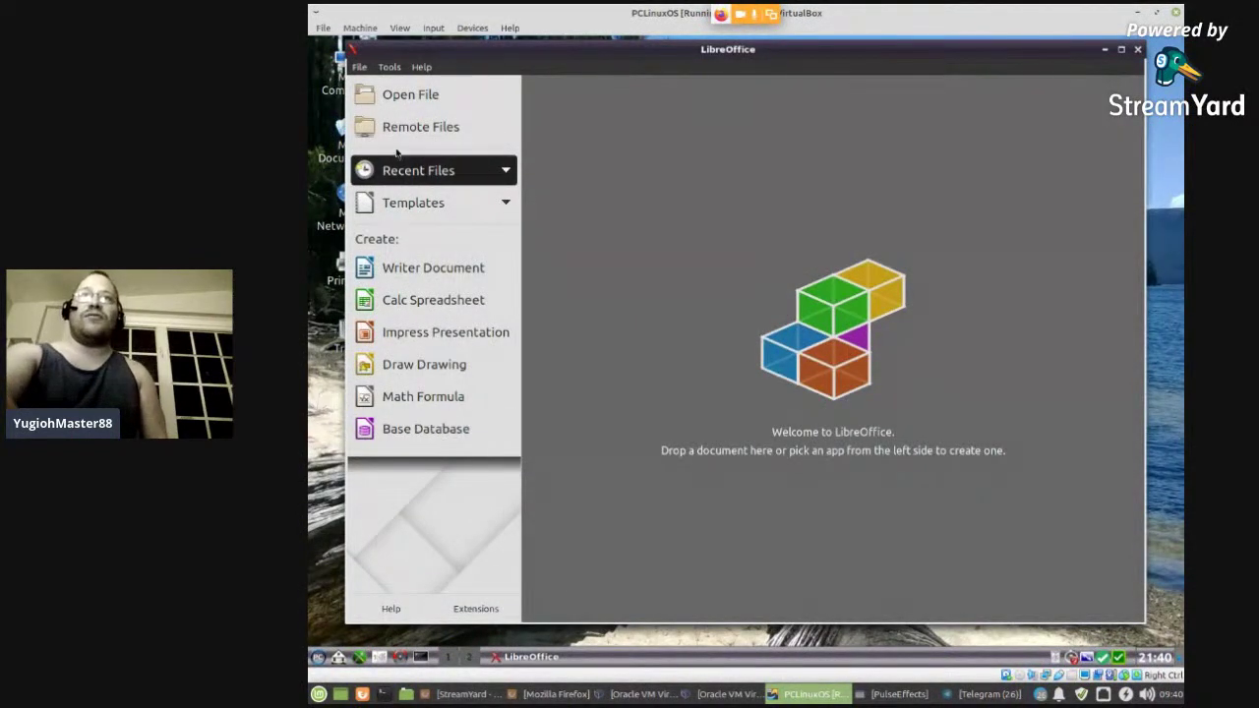
pyautogui.click(442, 272)
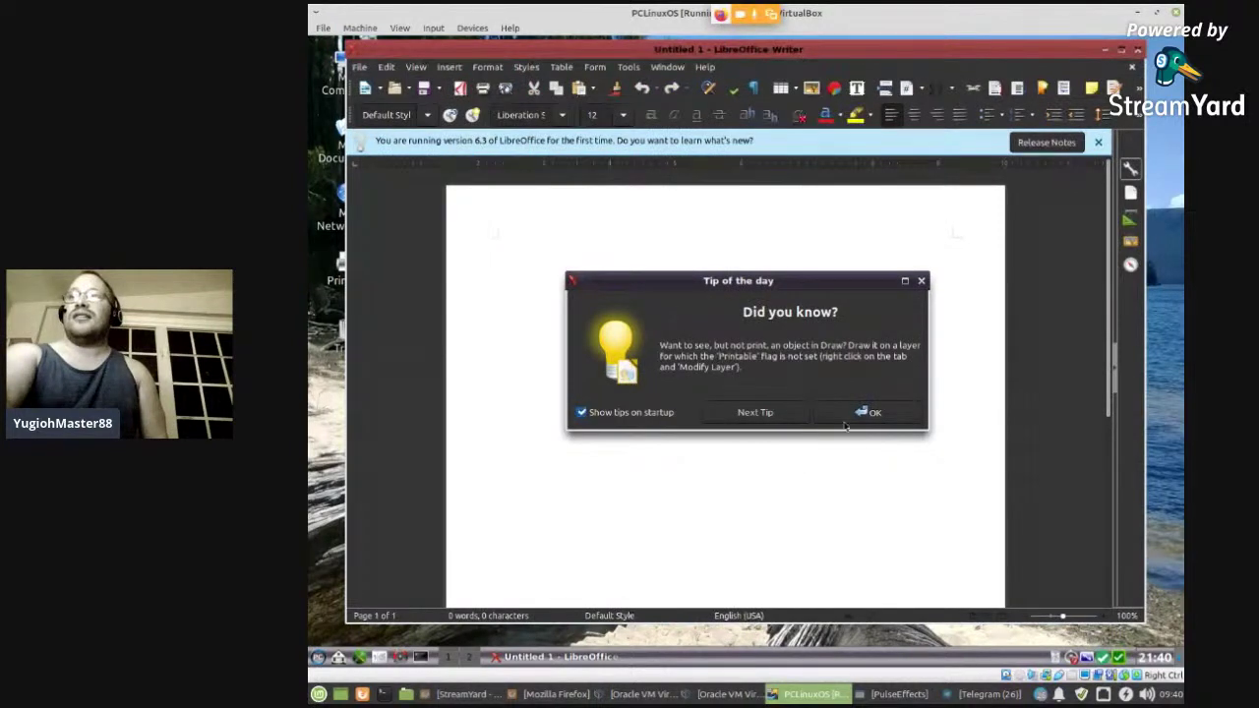
pyautogui.press('Return')
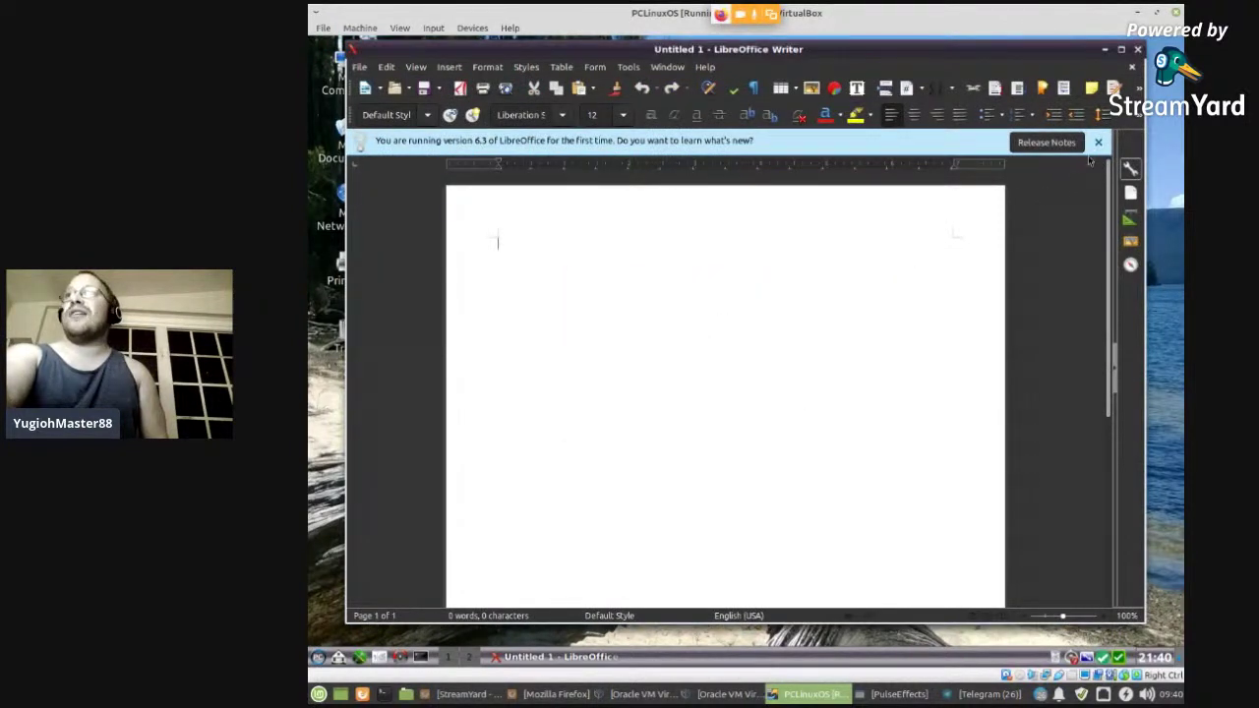
pyautogui.click(1097, 144)
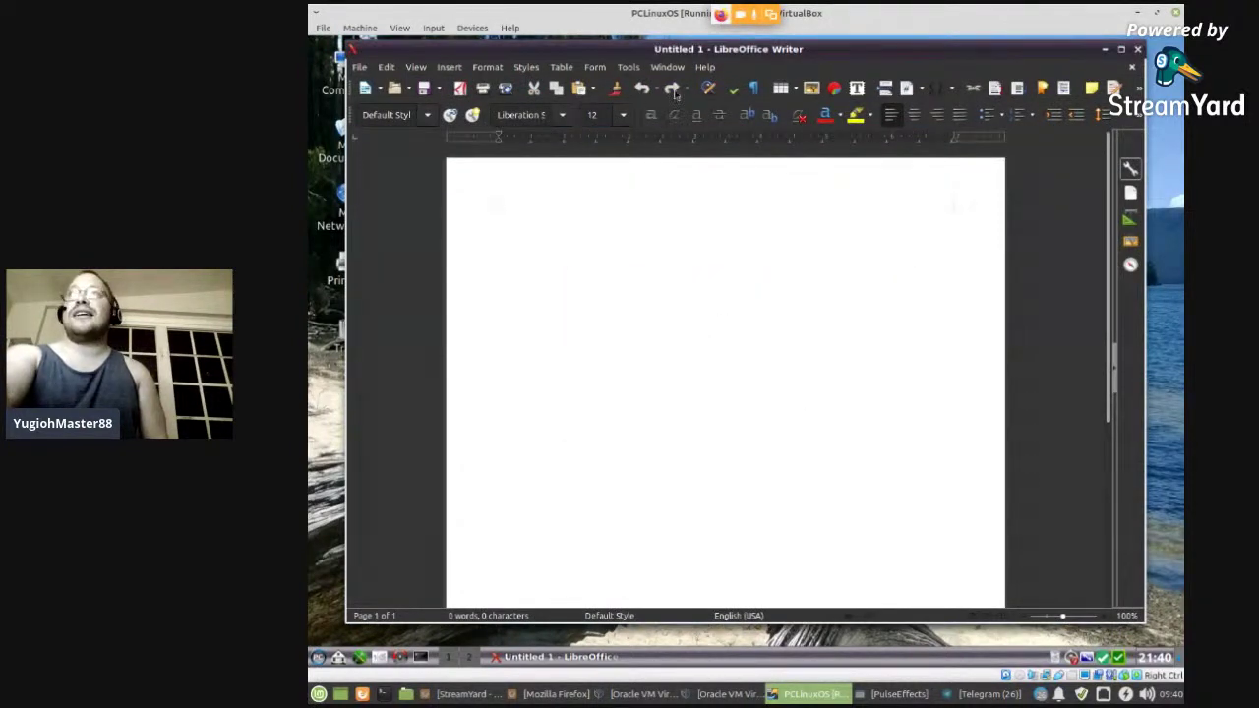
# - Check Help > About LibreOffice shows version 6.3.3.2, then close Writer
pyautogui.click(706, 67)
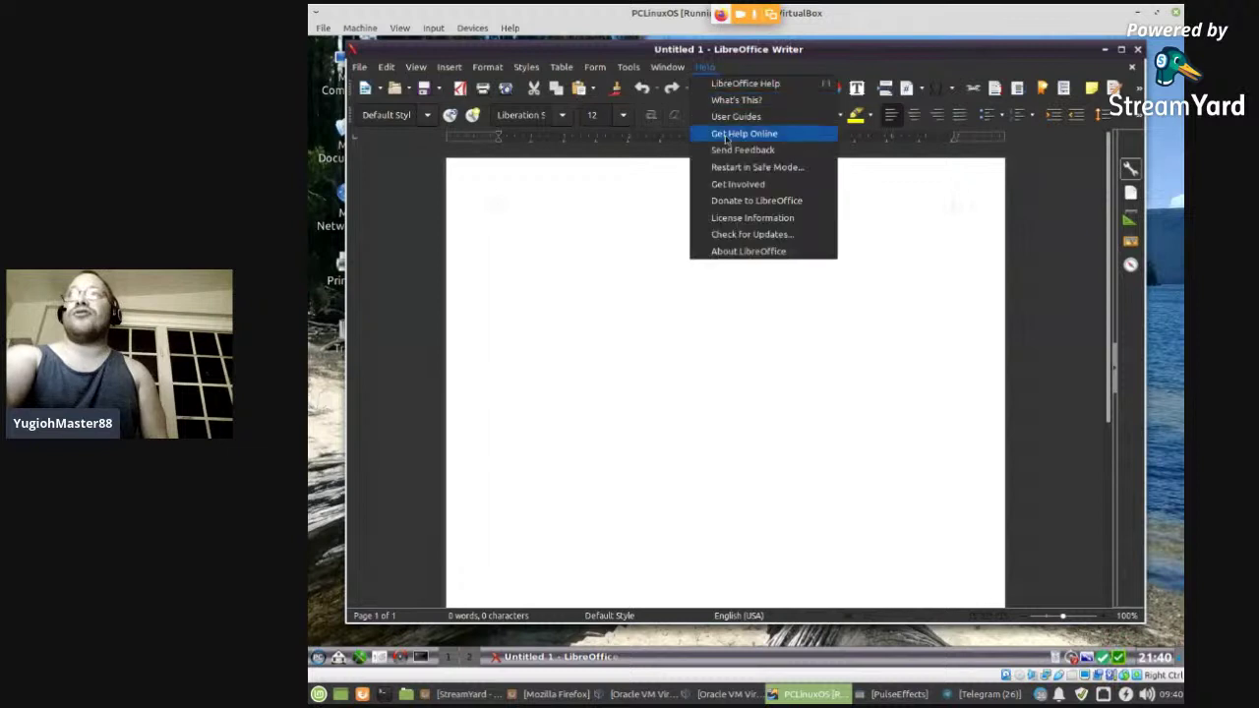
pyautogui.click(745, 251)
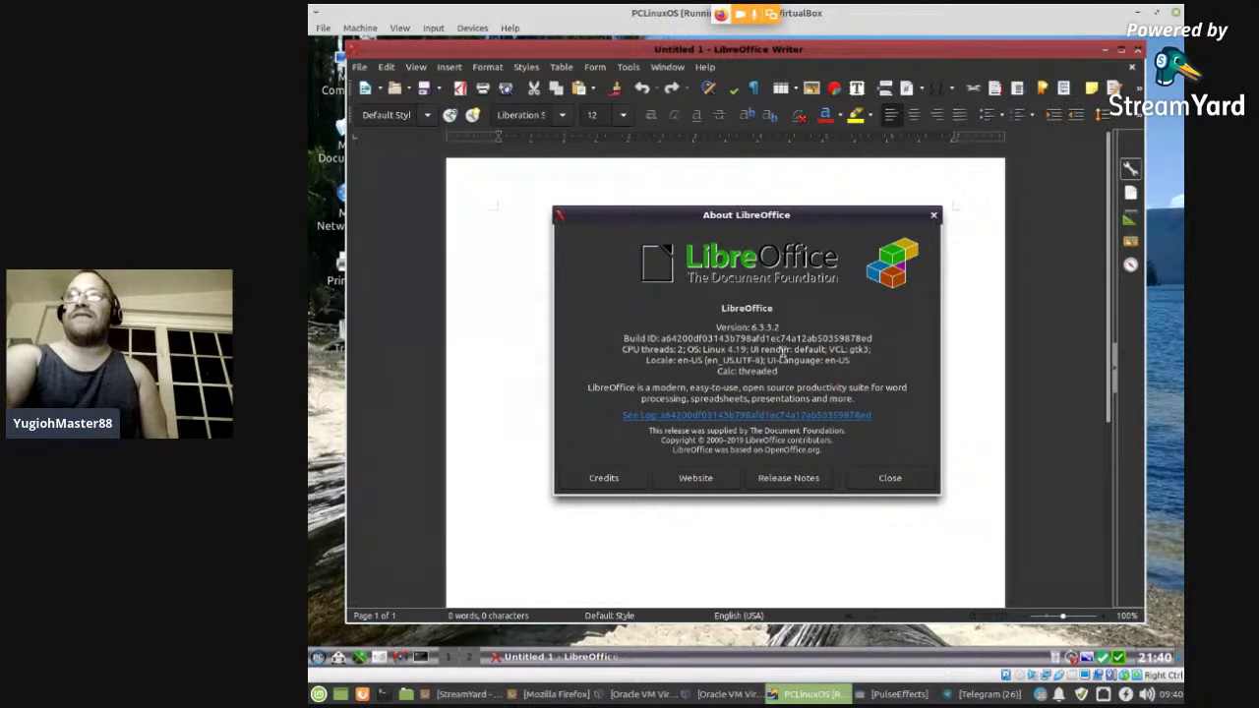
pyautogui.click(934, 217)
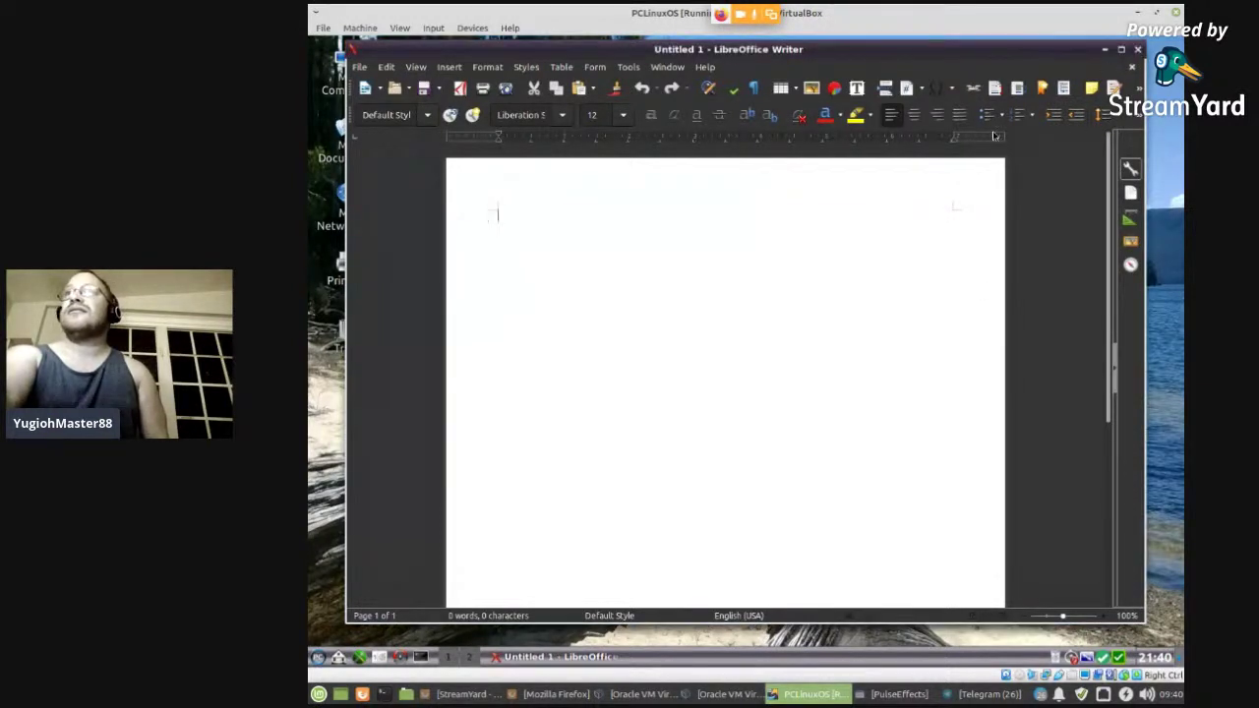
pyautogui.click(1138, 50)
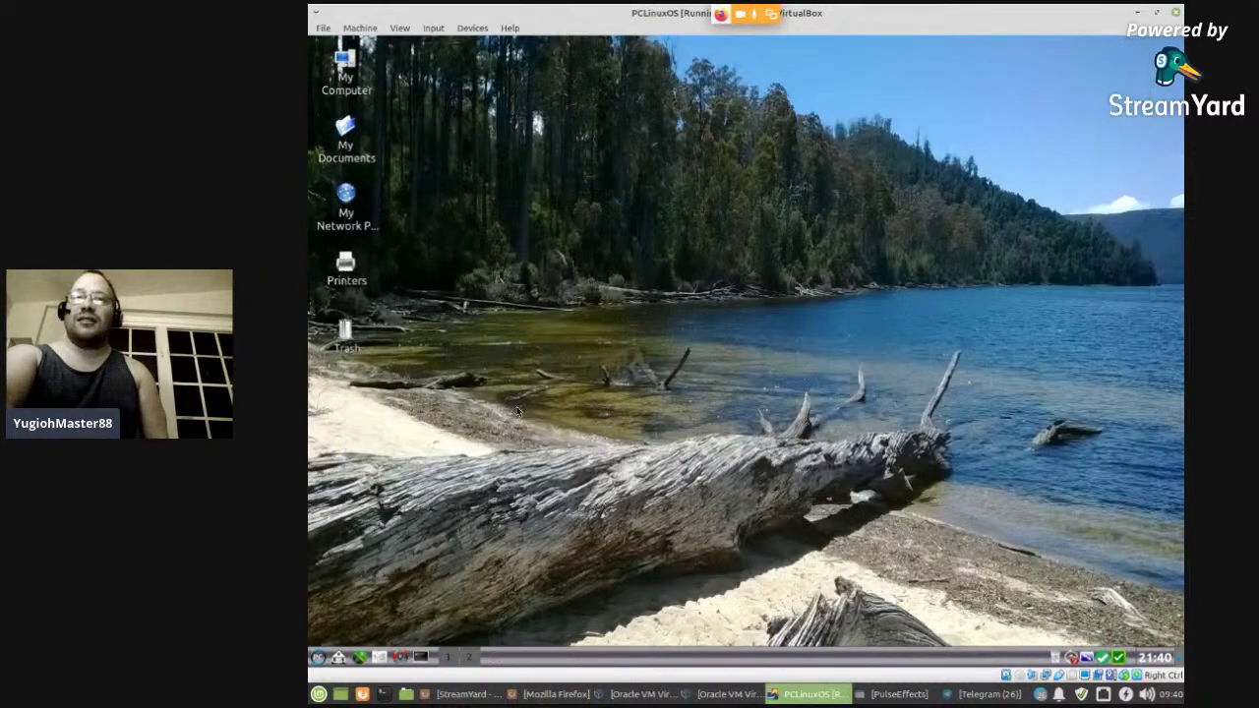
# - Open the Home Folder in Konqueror from the System Menu
pyautogui.click(317, 658)
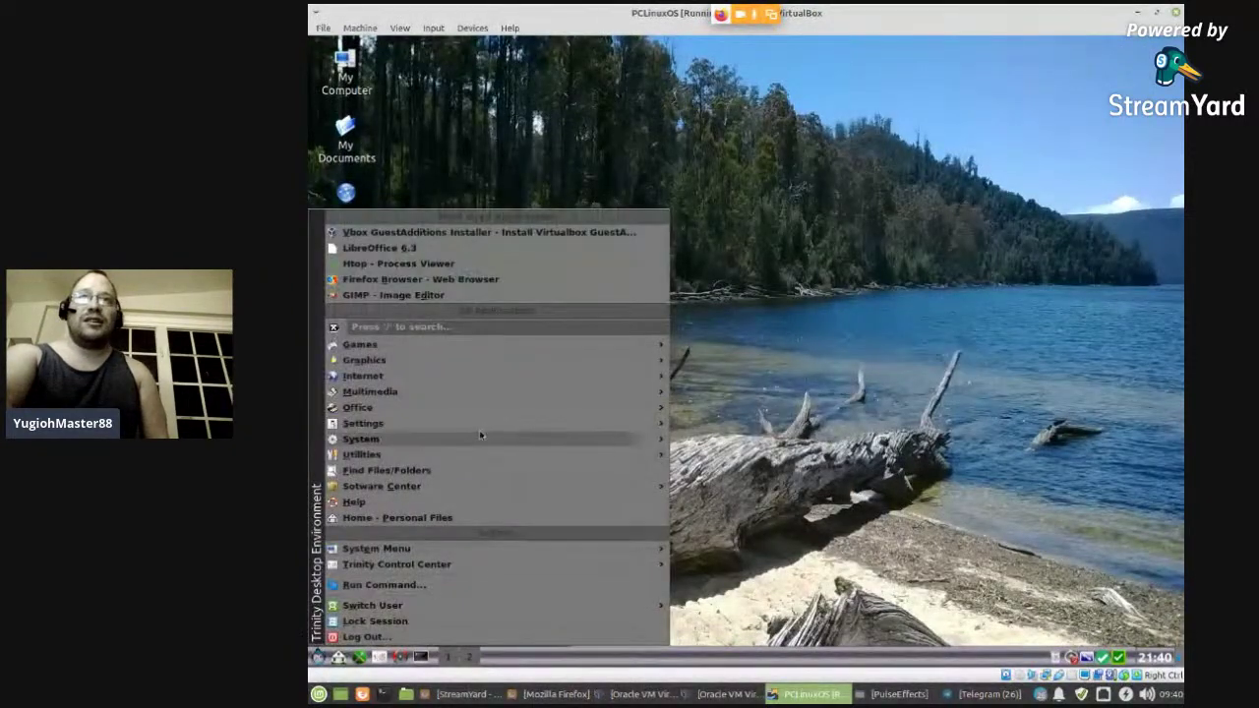
pyautogui.moveTo(404, 443)
pyautogui.moveTo(481, 456)
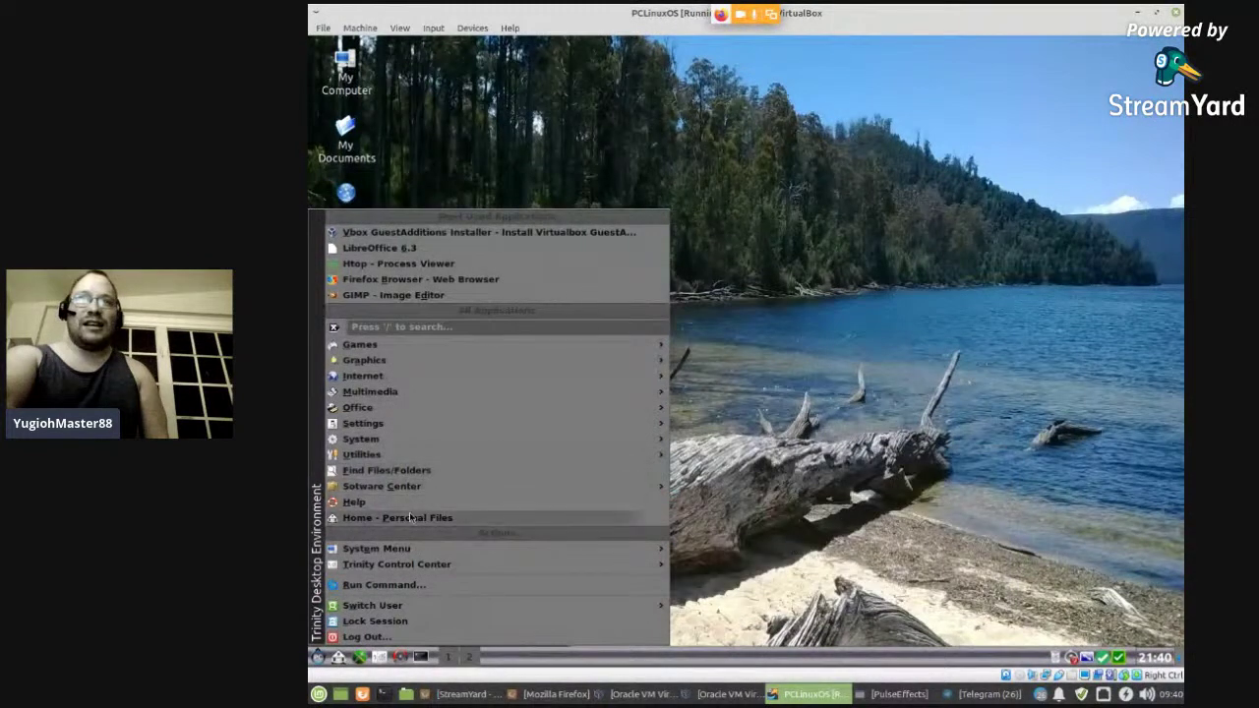
pyautogui.moveTo(401, 556)
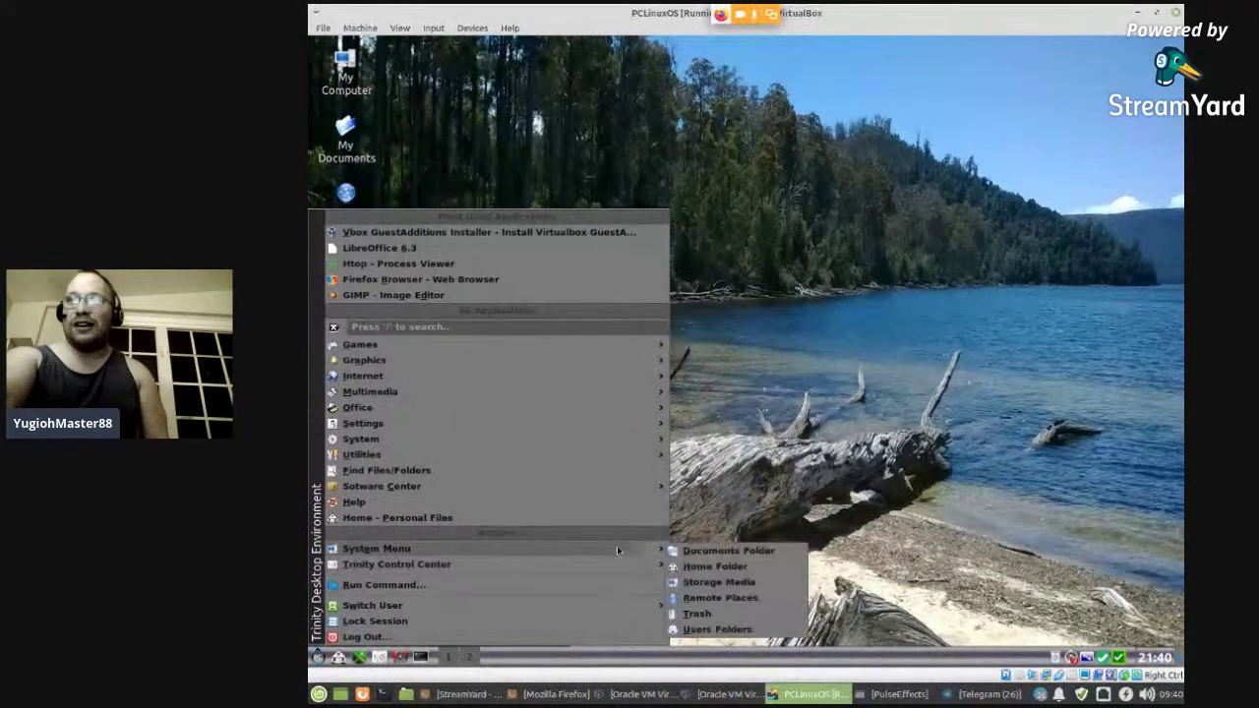
pyautogui.click(749, 568)
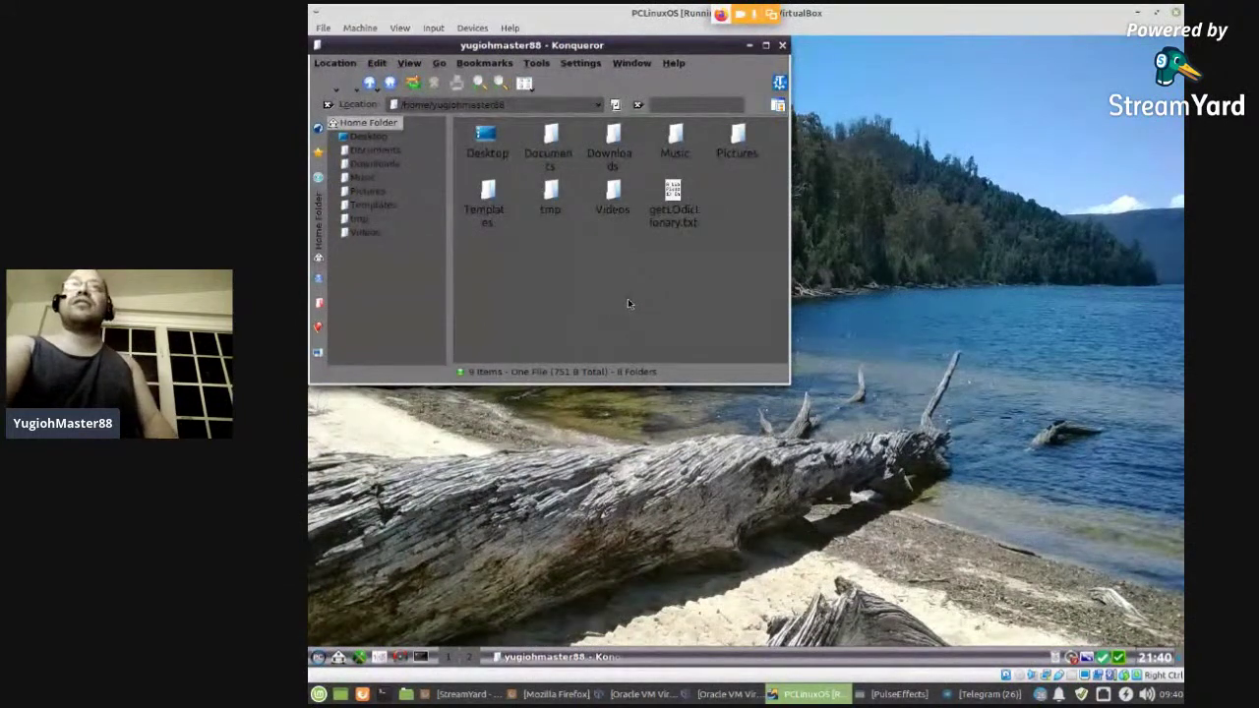
# - Turn on Show Hidden Files so the home folder's dot-folders appear
pyautogui.rightClick(562, 257)
pyautogui.click(498, 259)
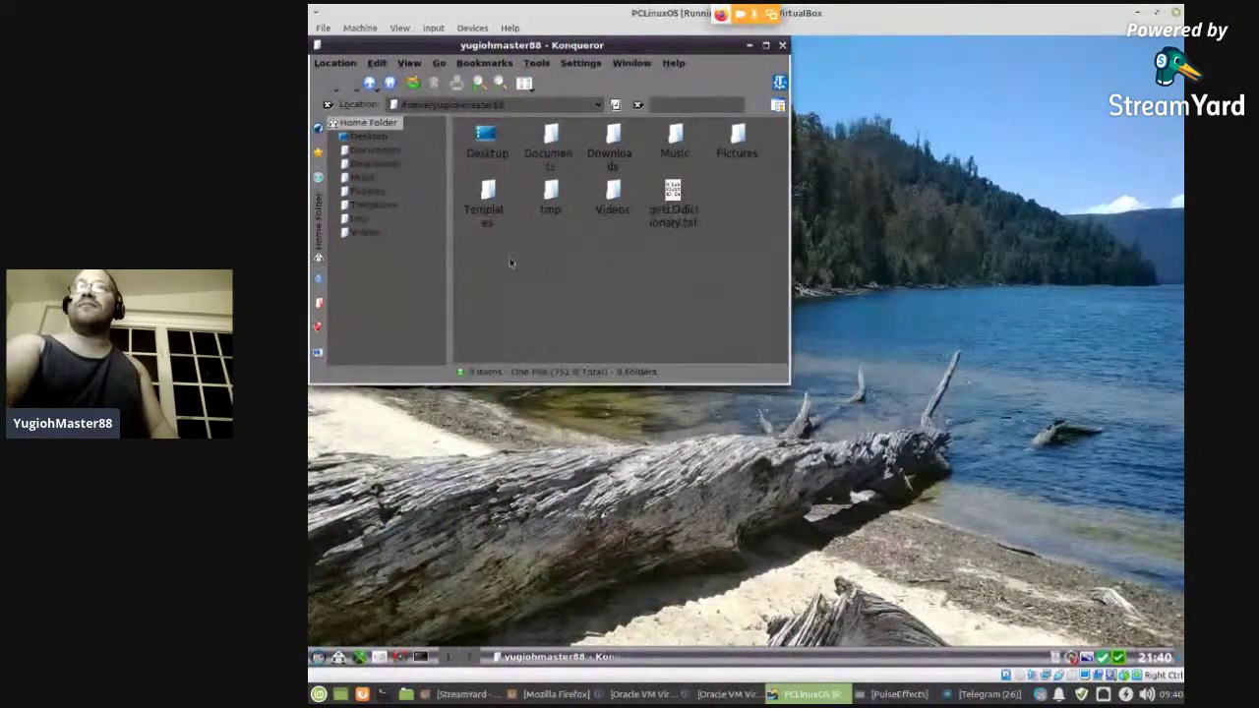
pyautogui.click(579, 64)
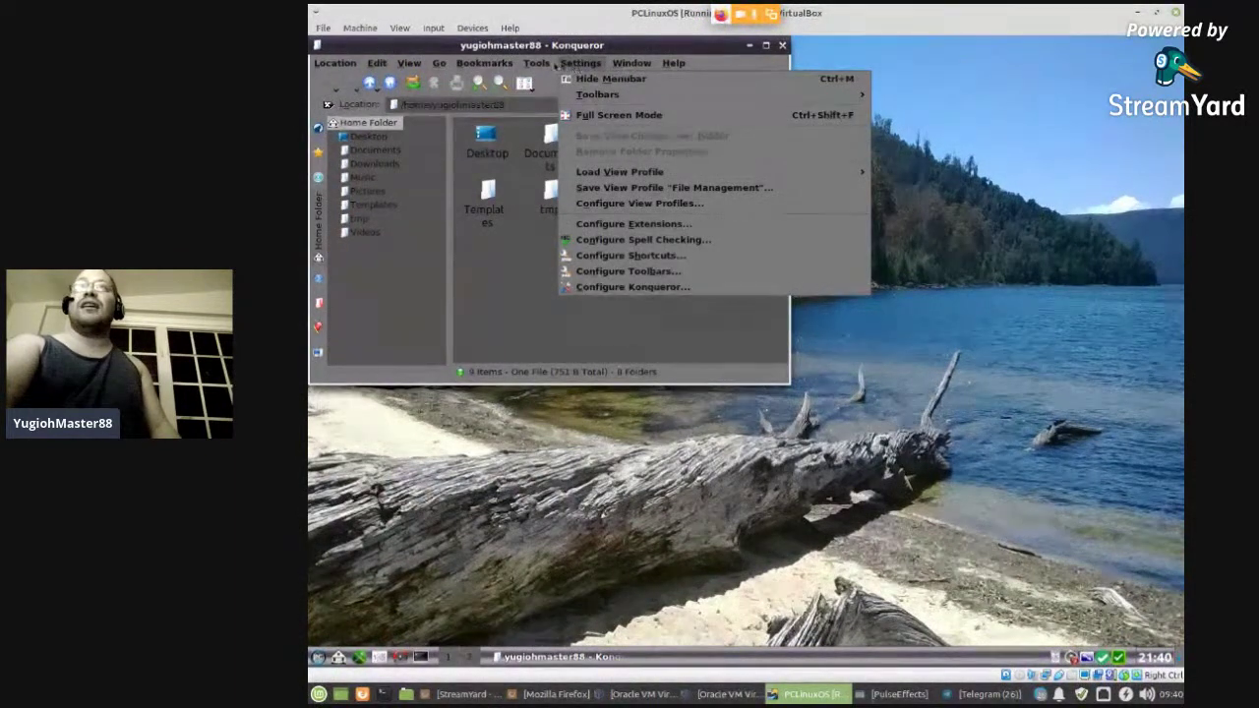
pyautogui.moveTo(538, 65)
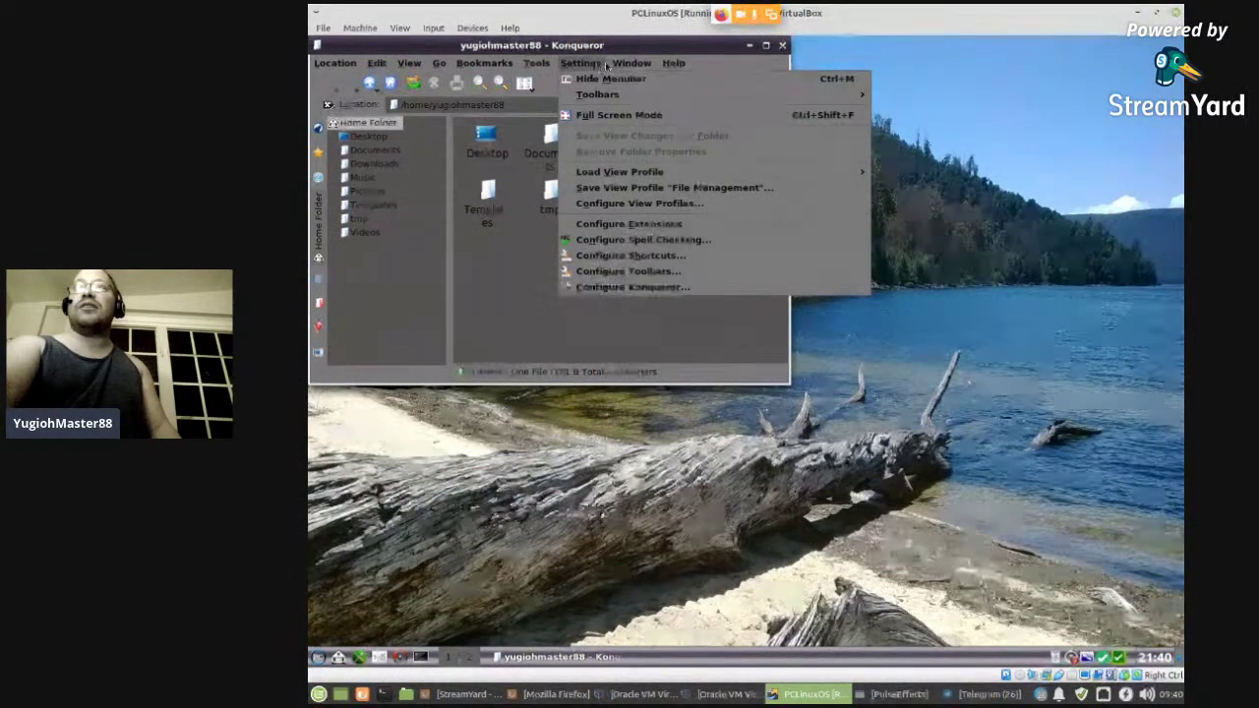
pyautogui.moveTo(640, 65)
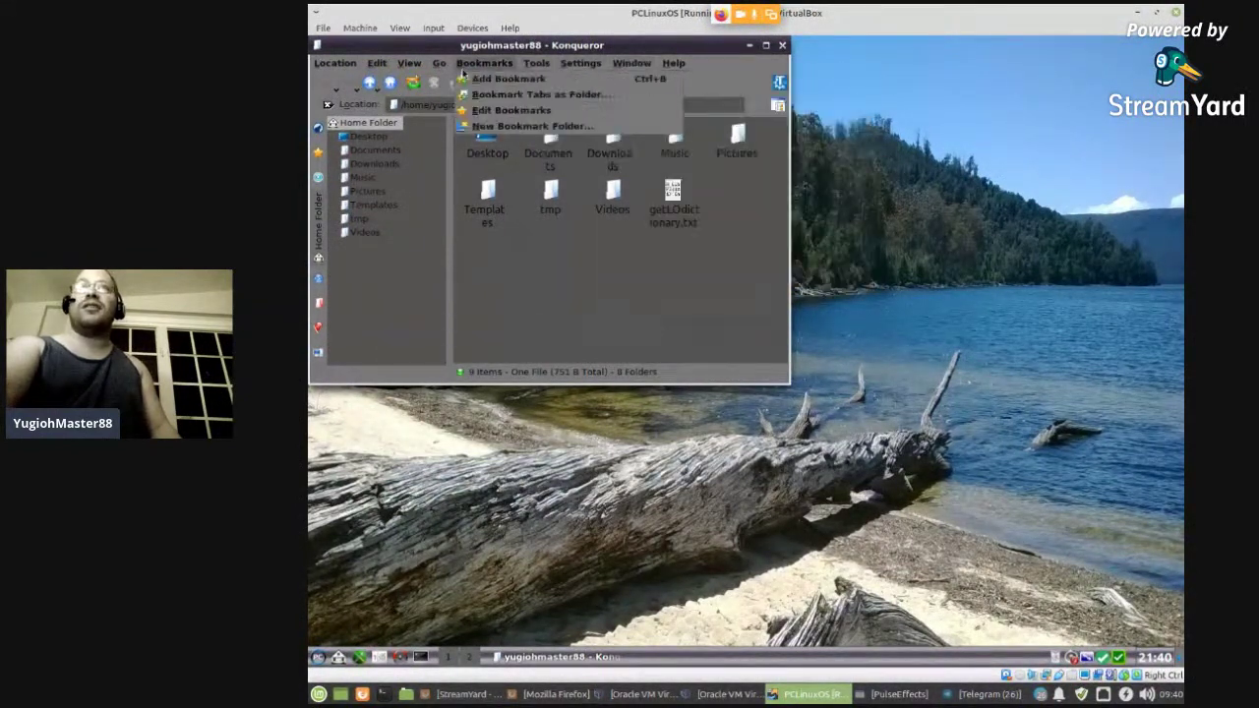
pyautogui.moveTo(375, 69)
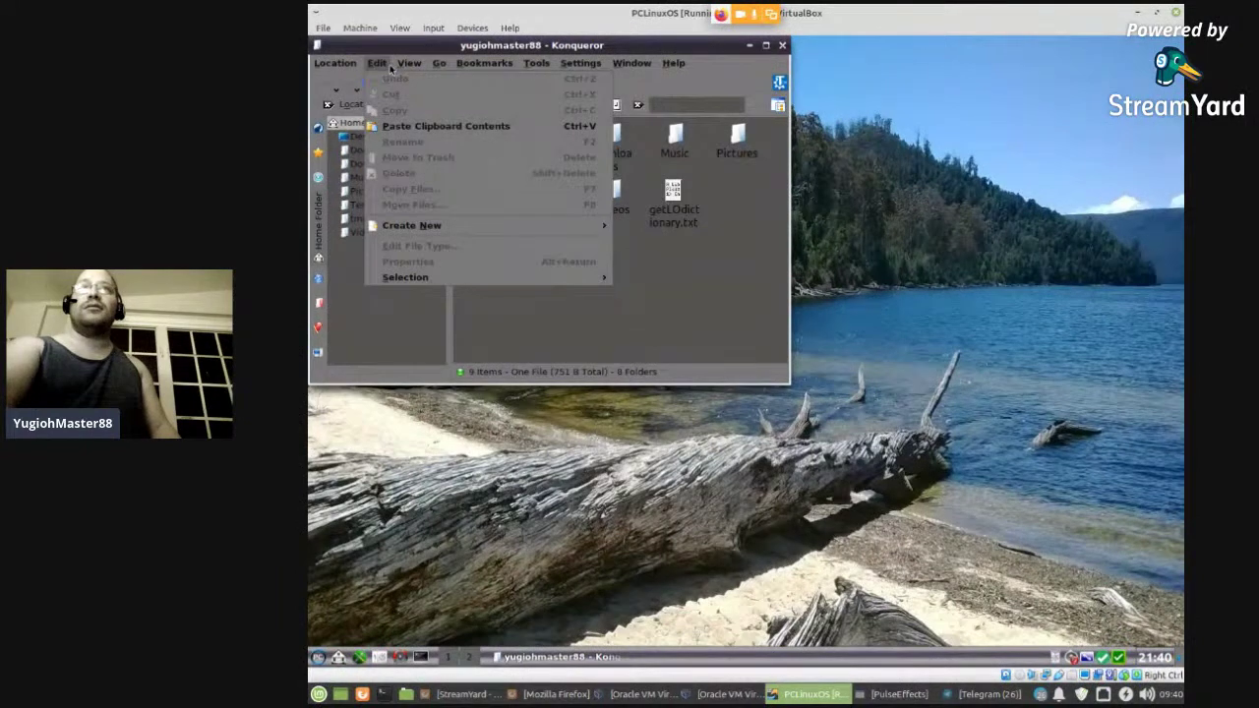
pyautogui.moveTo(416, 69)
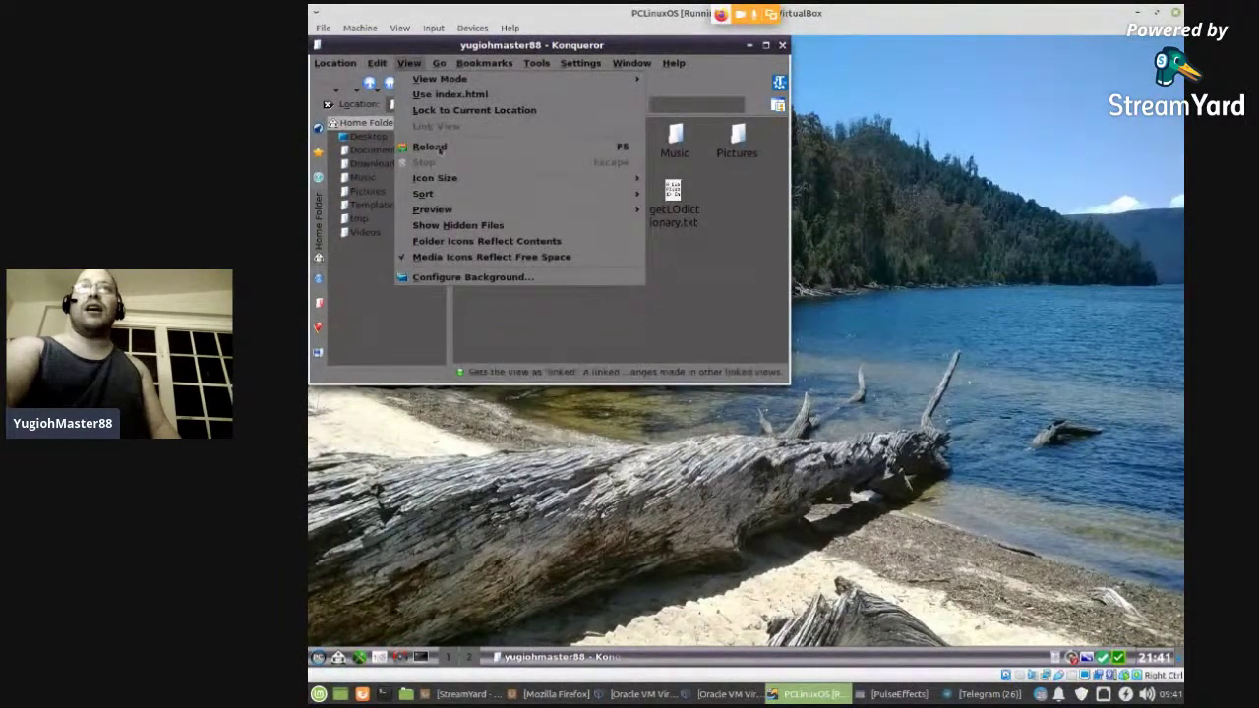
pyautogui.click(455, 226)
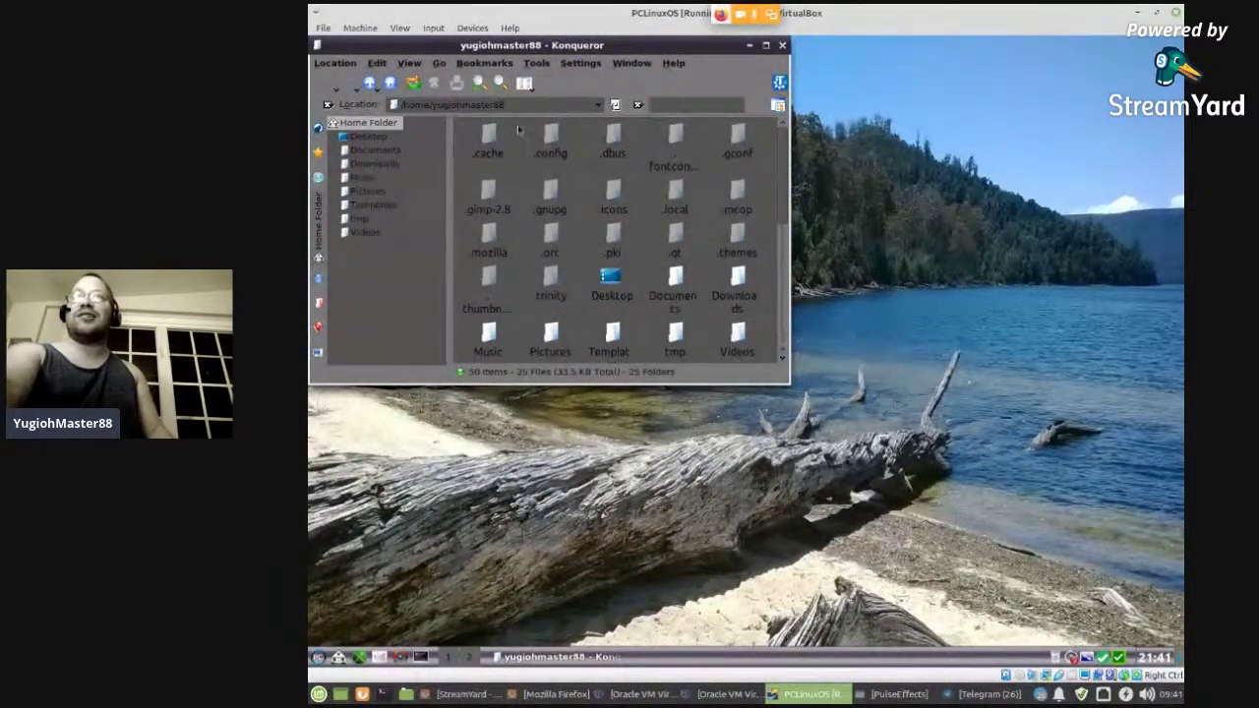
# - View the About TDE release information from Konqueror's Help menu
pyautogui.click(405, 63)
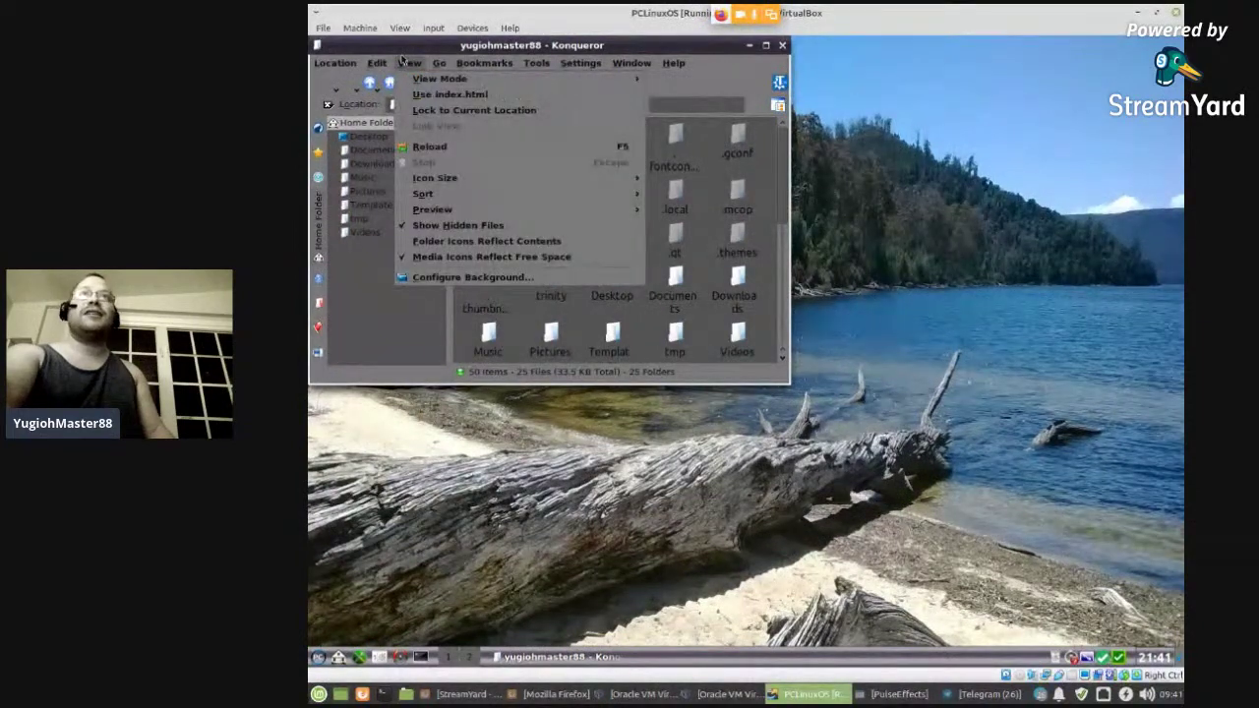
pyautogui.click(403, 62)
pyautogui.click(377, 63)
pyautogui.click(732, 69)
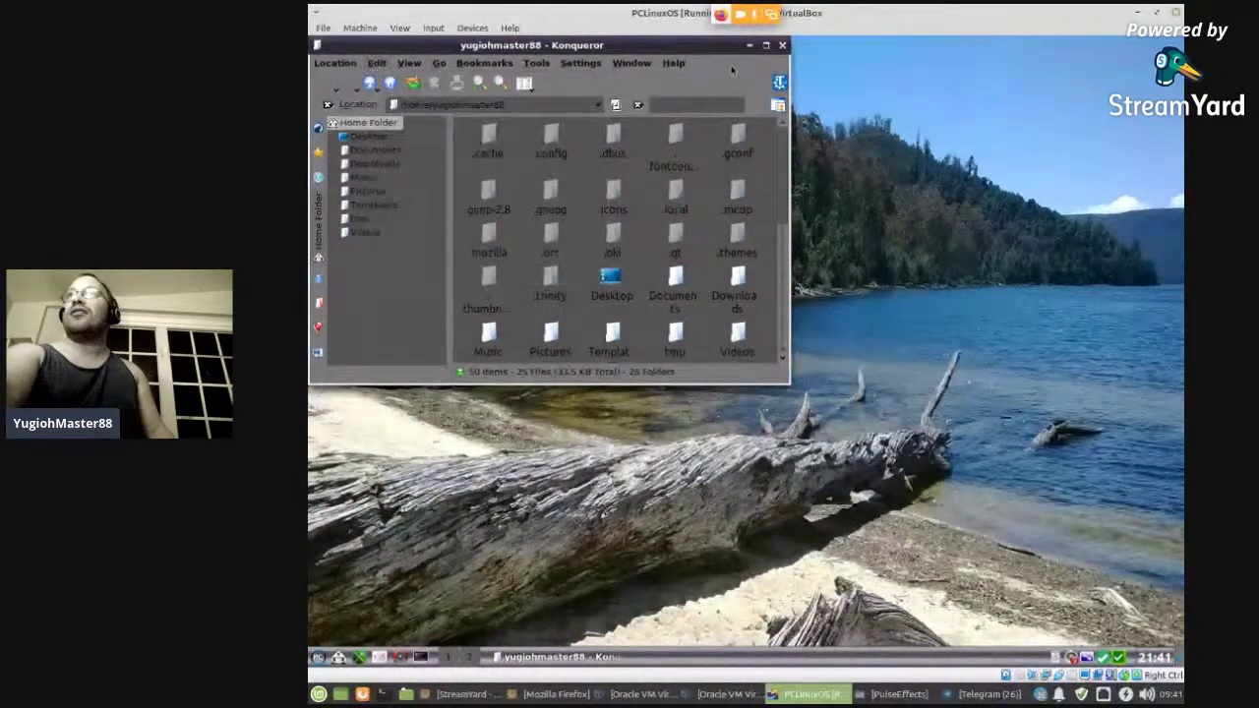
pyautogui.click(674, 63)
pyautogui.click(711, 195)
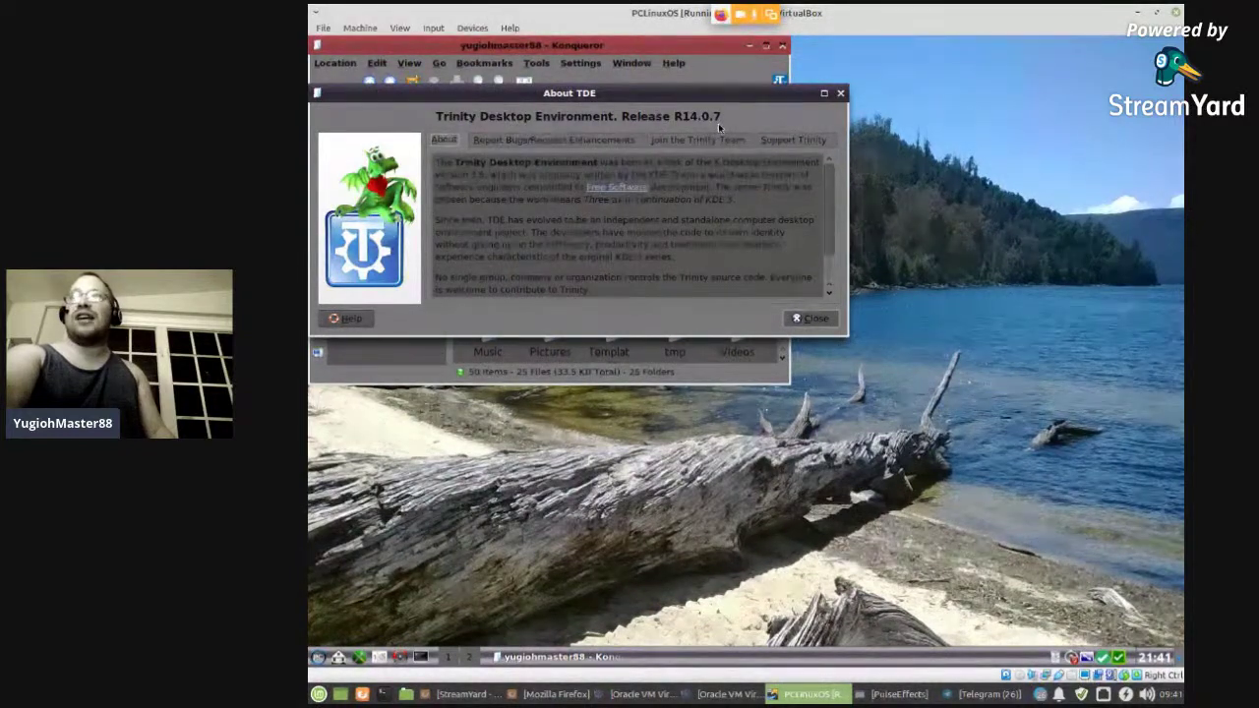
pyautogui.click(841, 93)
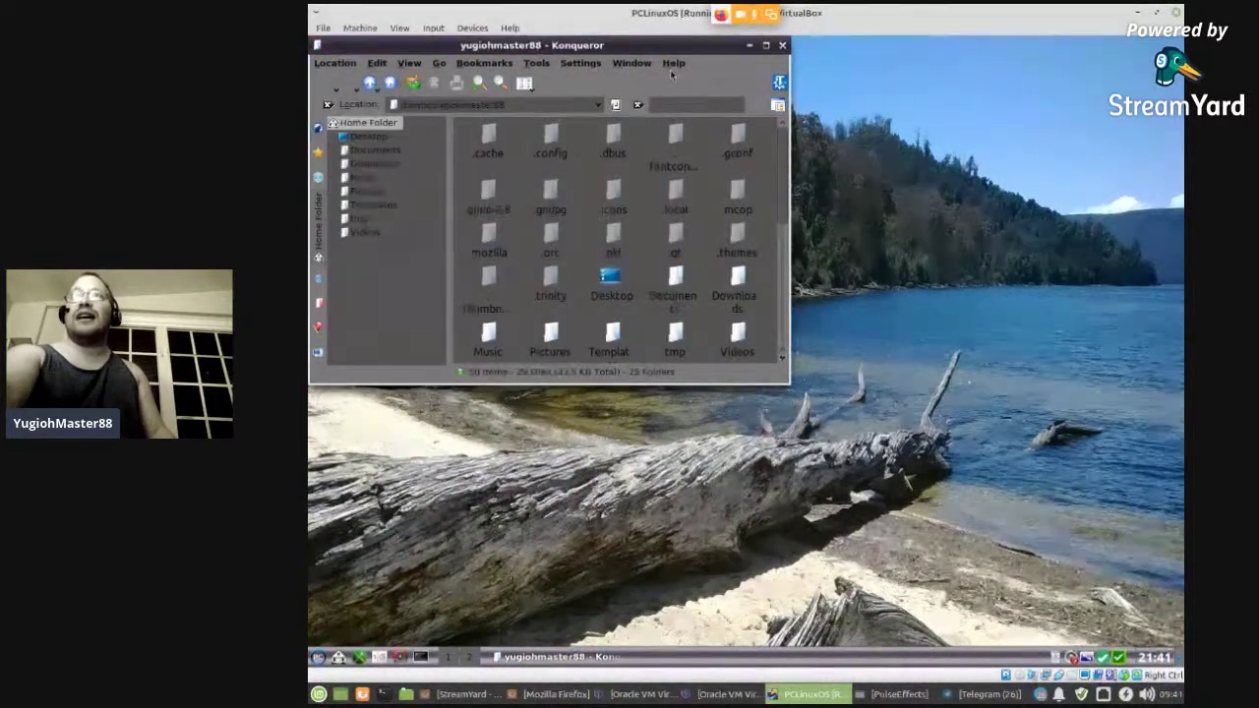
# - View About Konqueror (R14.0.7), then close Konqueror
pyautogui.click(674, 63)
pyautogui.click(725, 177)
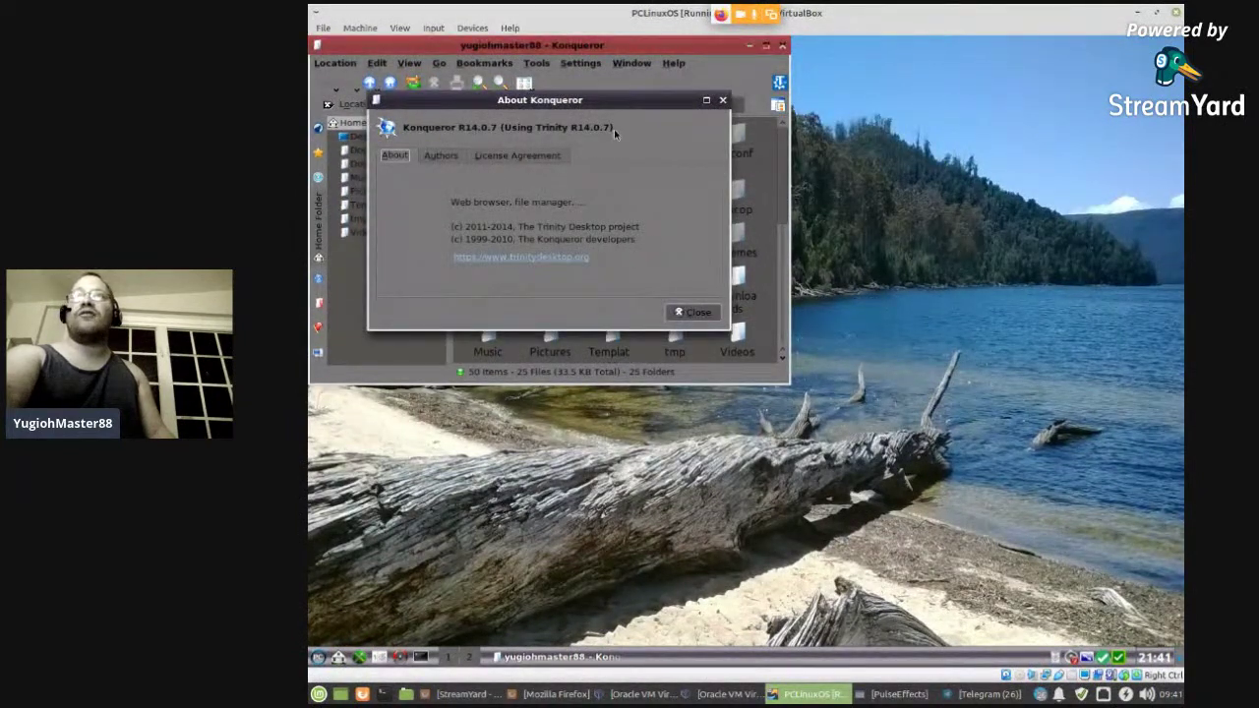
pyautogui.click(724, 100)
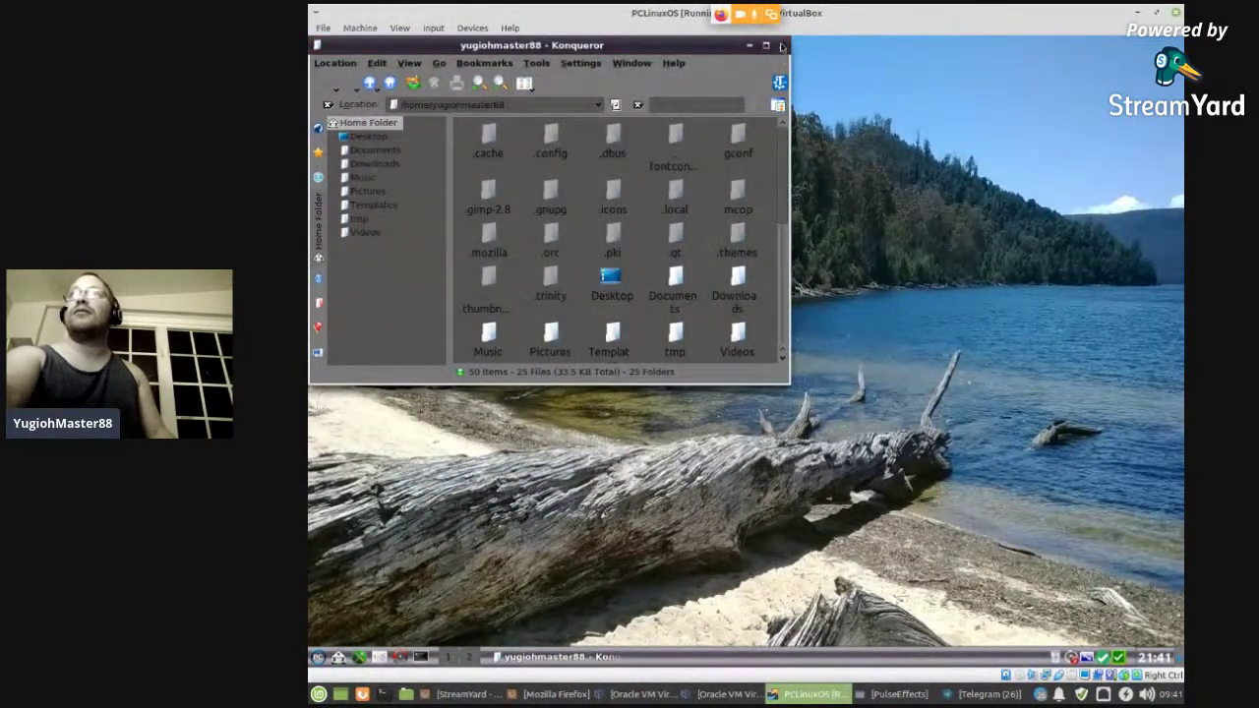
pyautogui.click(782, 45)
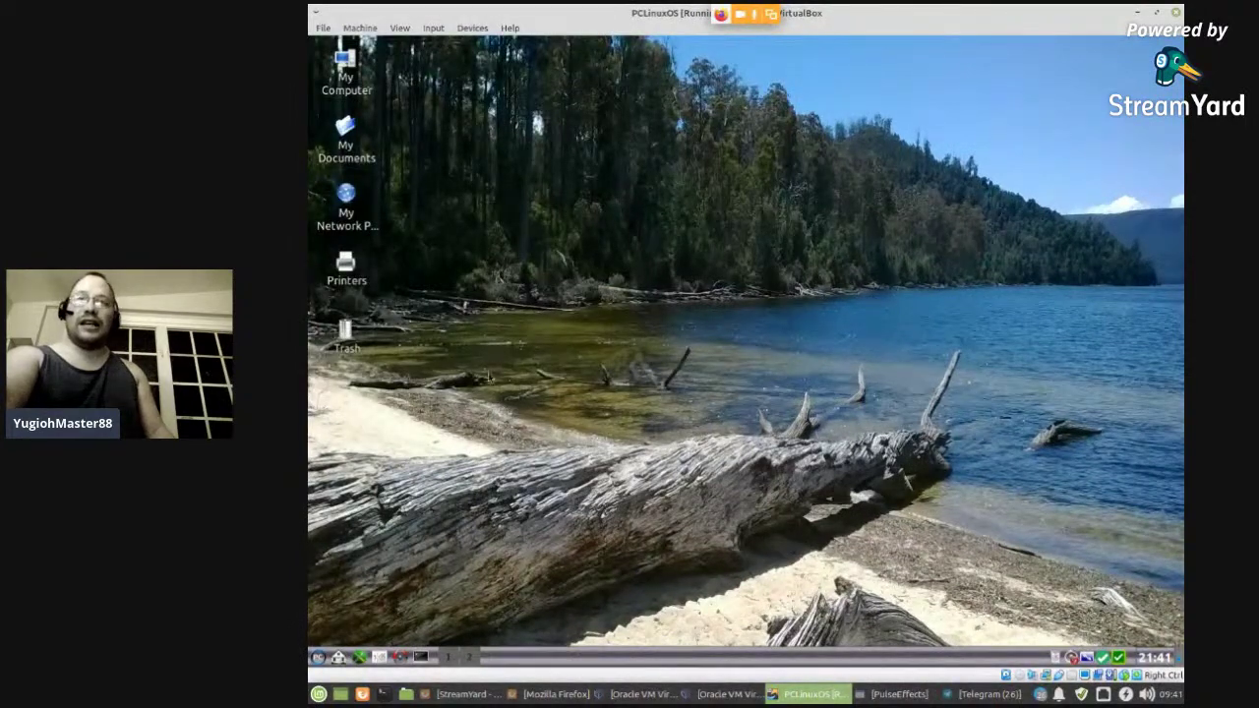
pyautogui.click(577, 695)
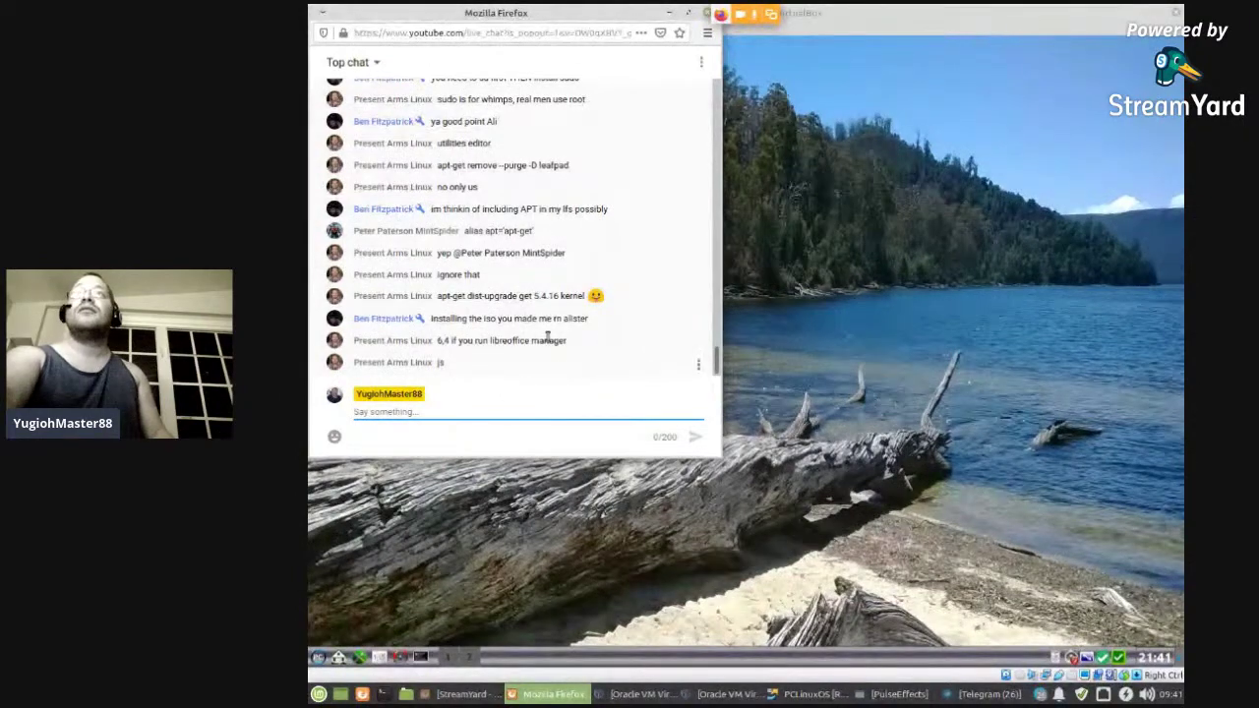
pyautogui.click(669, 12)
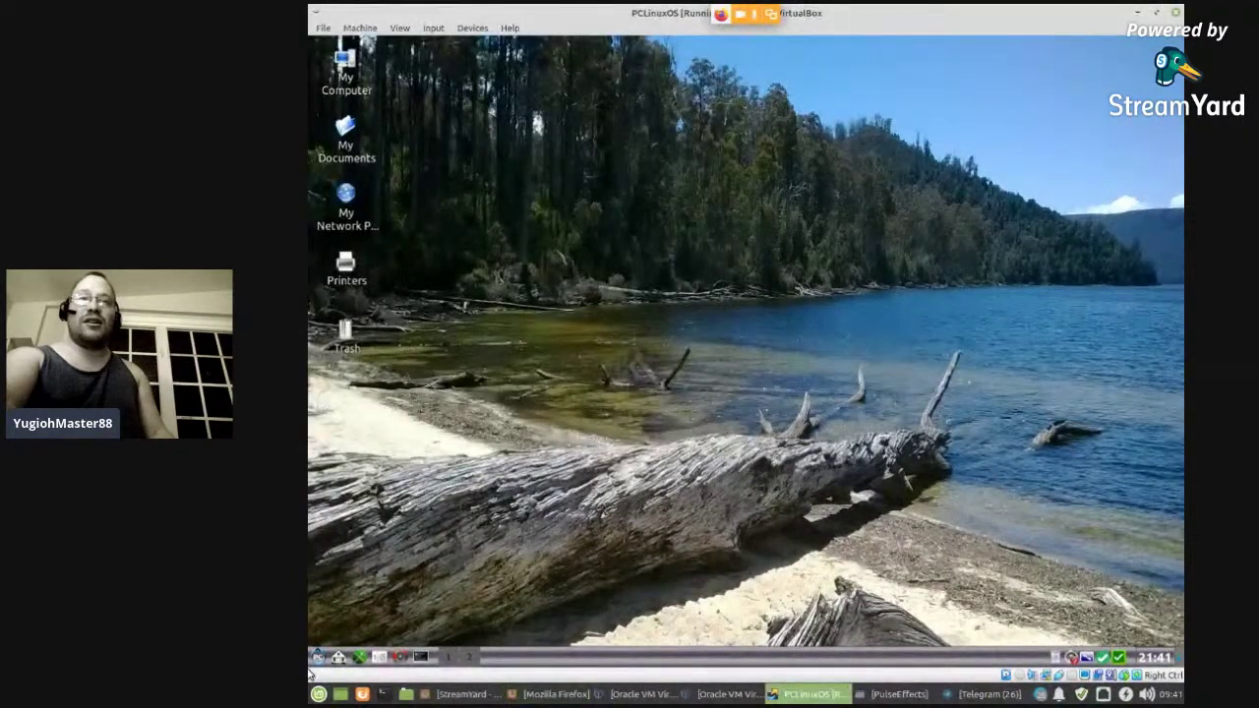
# - Open the Trinity Control Center and expand Appearance & Themes
pyautogui.click(315, 659)
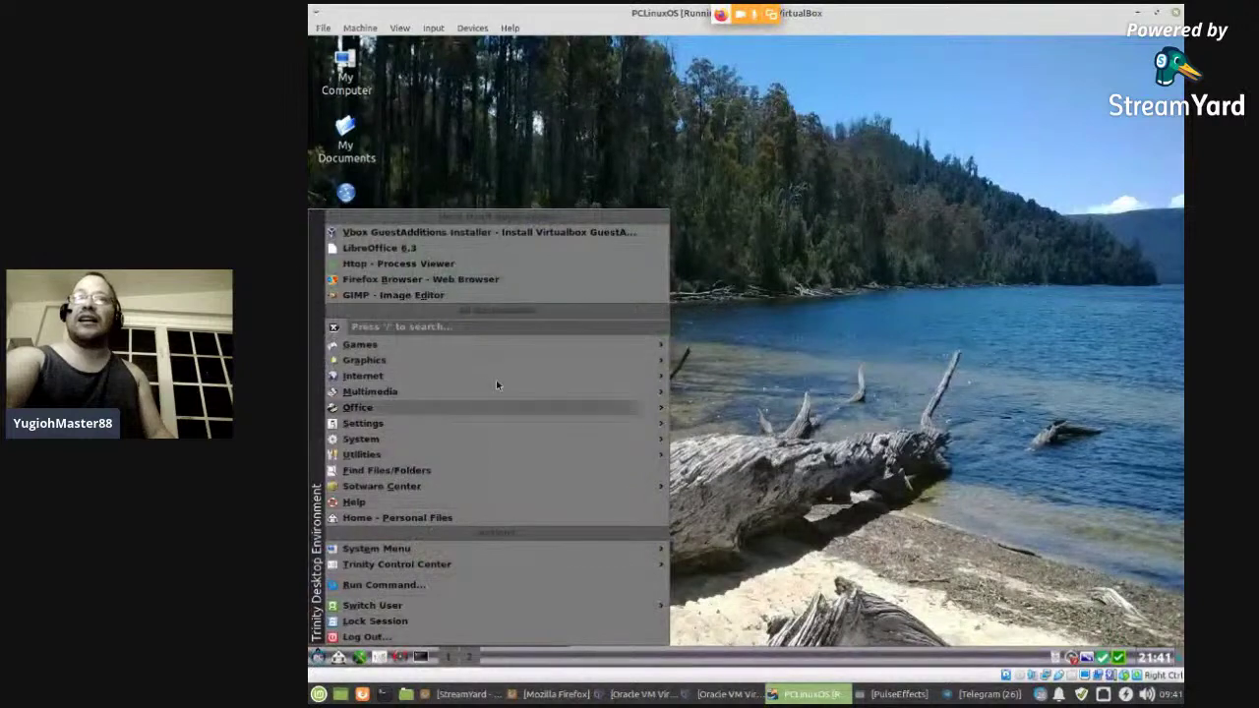
pyautogui.moveTo(425, 366)
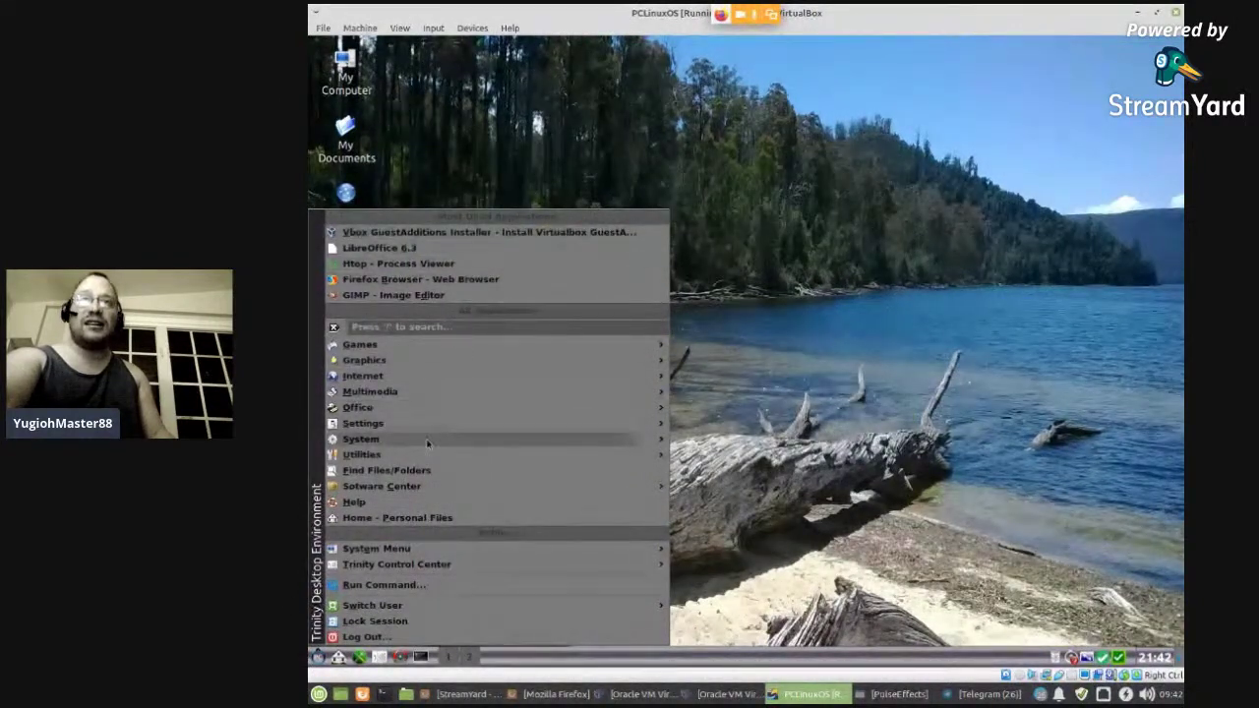
pyautogui.moveTo(415, 437)
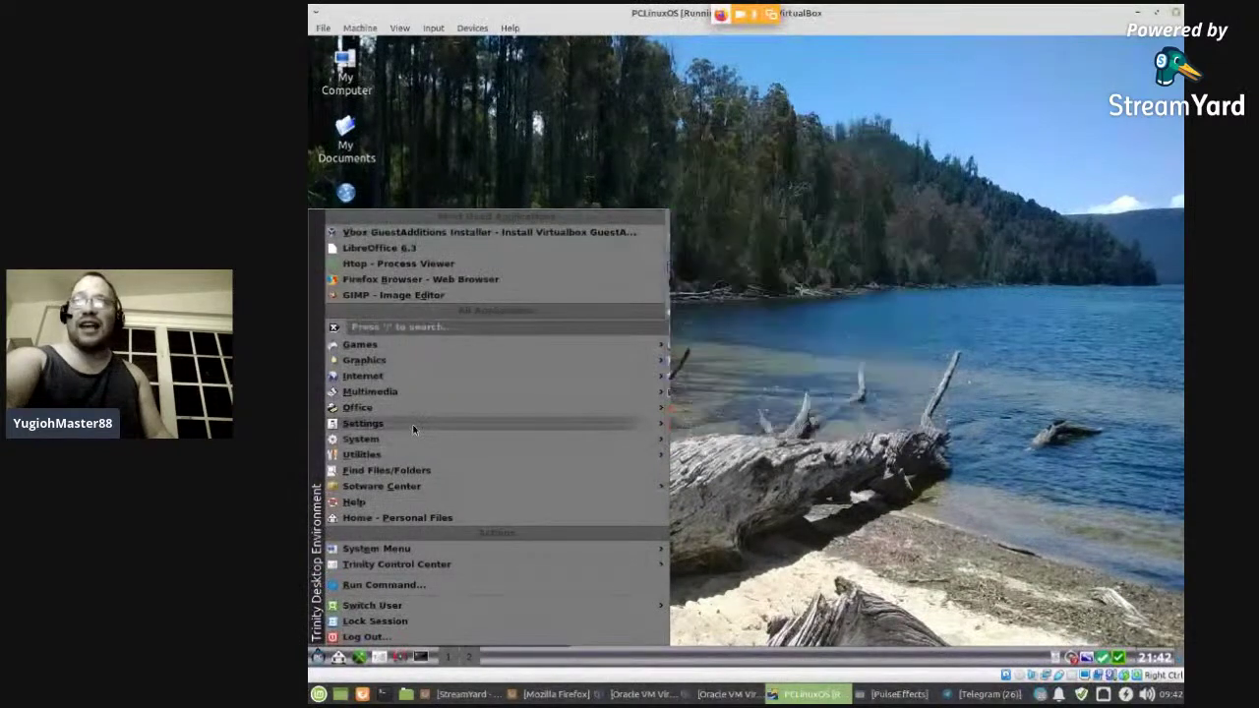
pyautogui.click(743, 407)
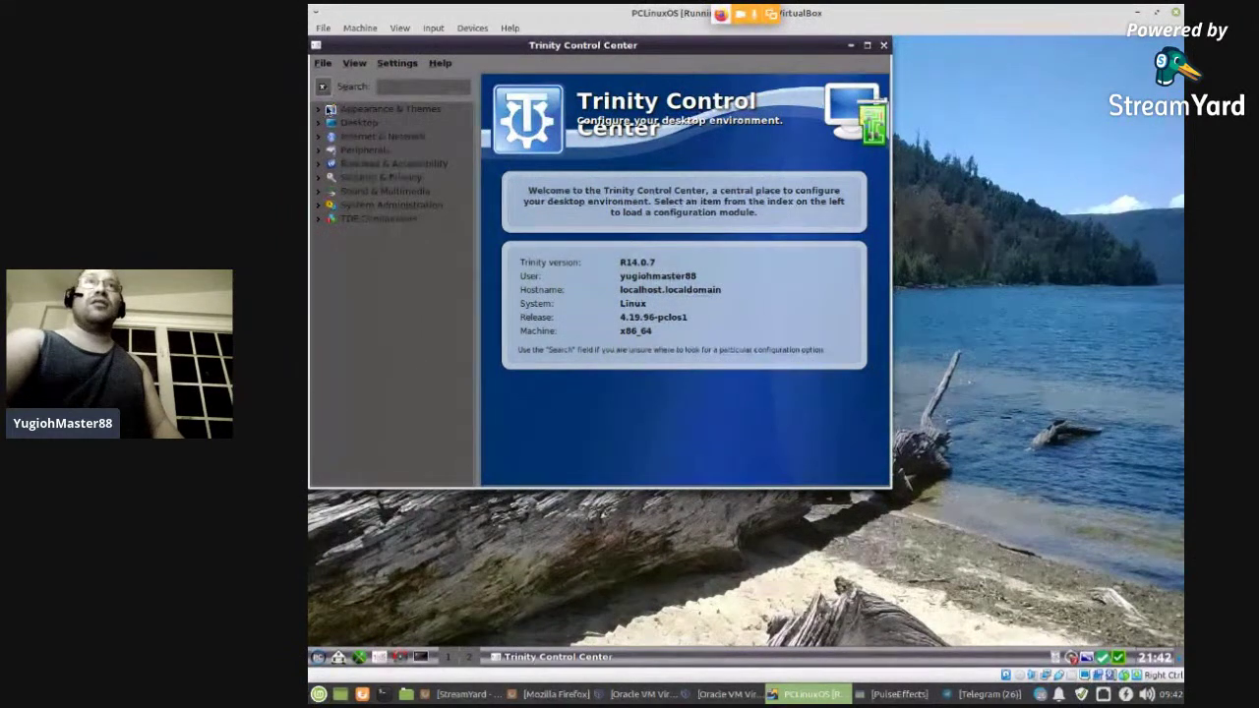
pyautogui.click(320, 111)
# - View Background and Colors, previewing pclos-trinity and TDE Default schemes before reverting to the current one
pyautogui.click(356, 124)
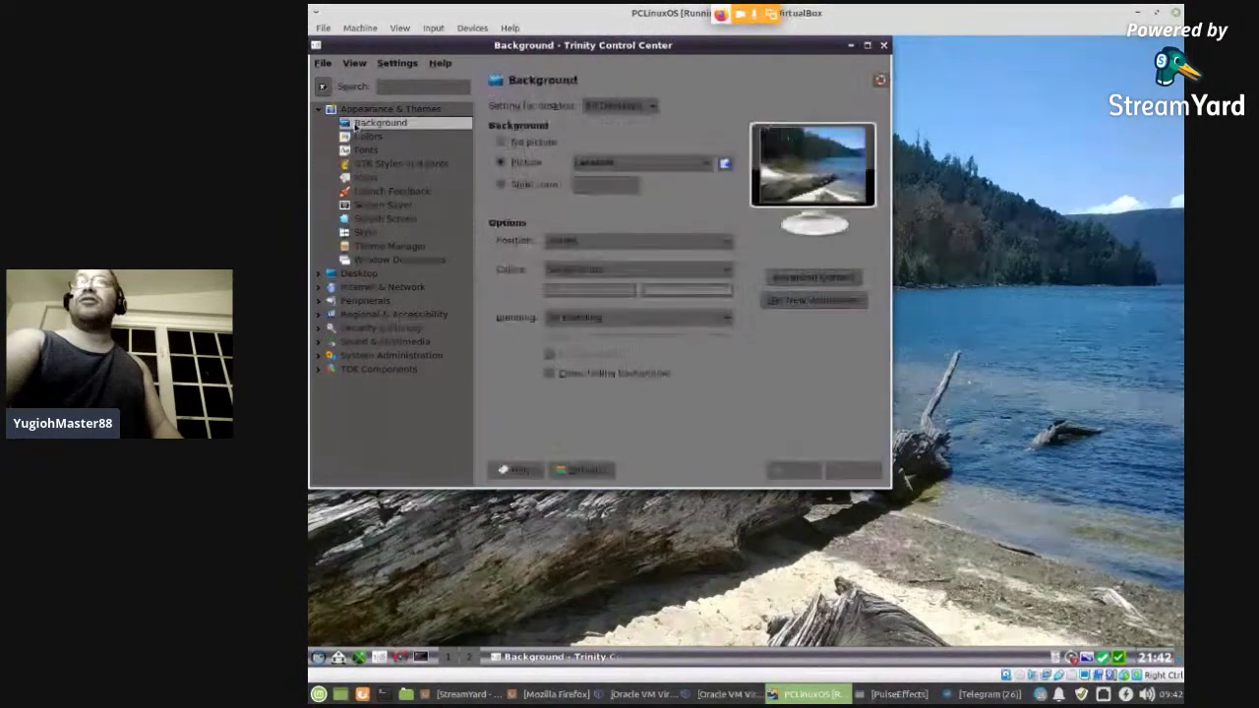
pyautogui.click(366, 138)
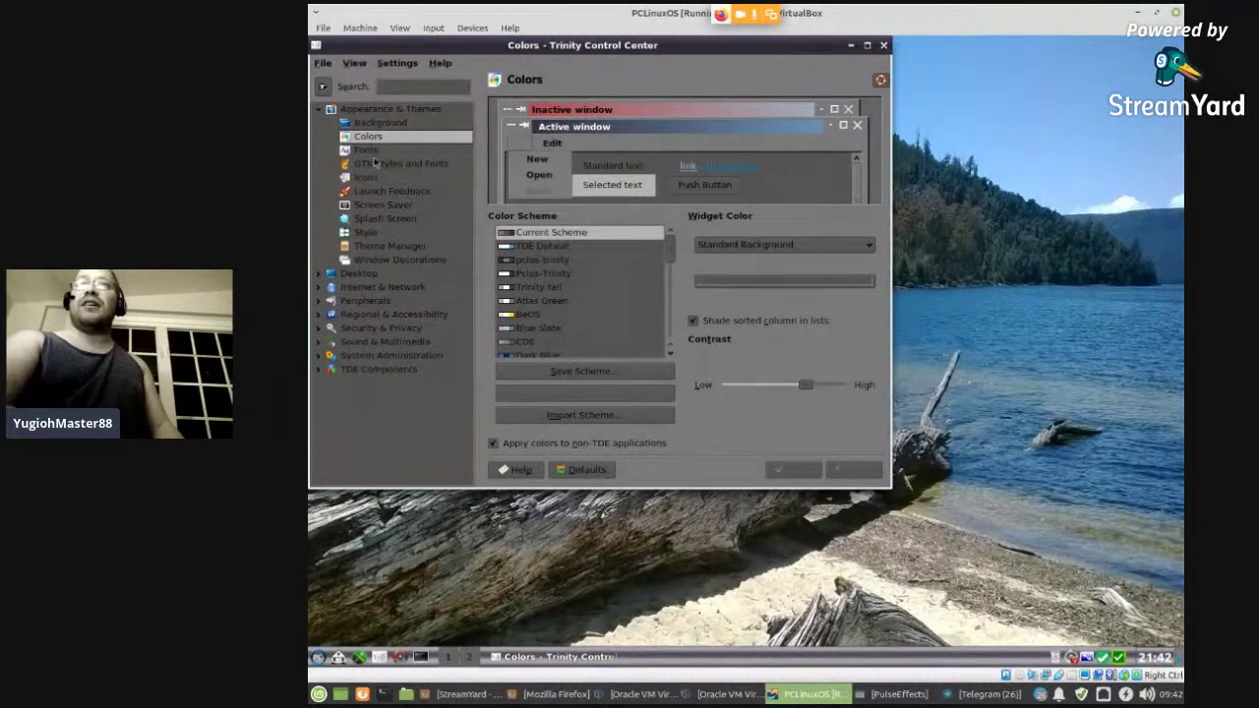
pyautogui.click(555, 261)
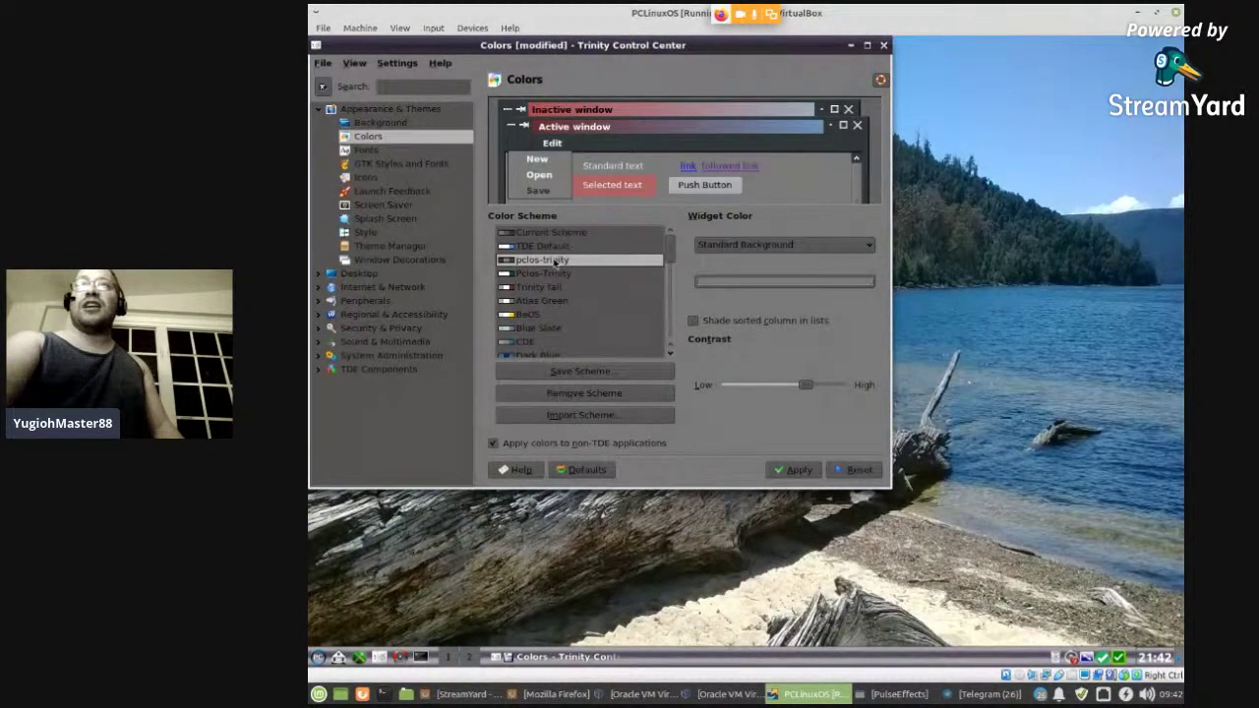
pyautogui.click(553, 247)
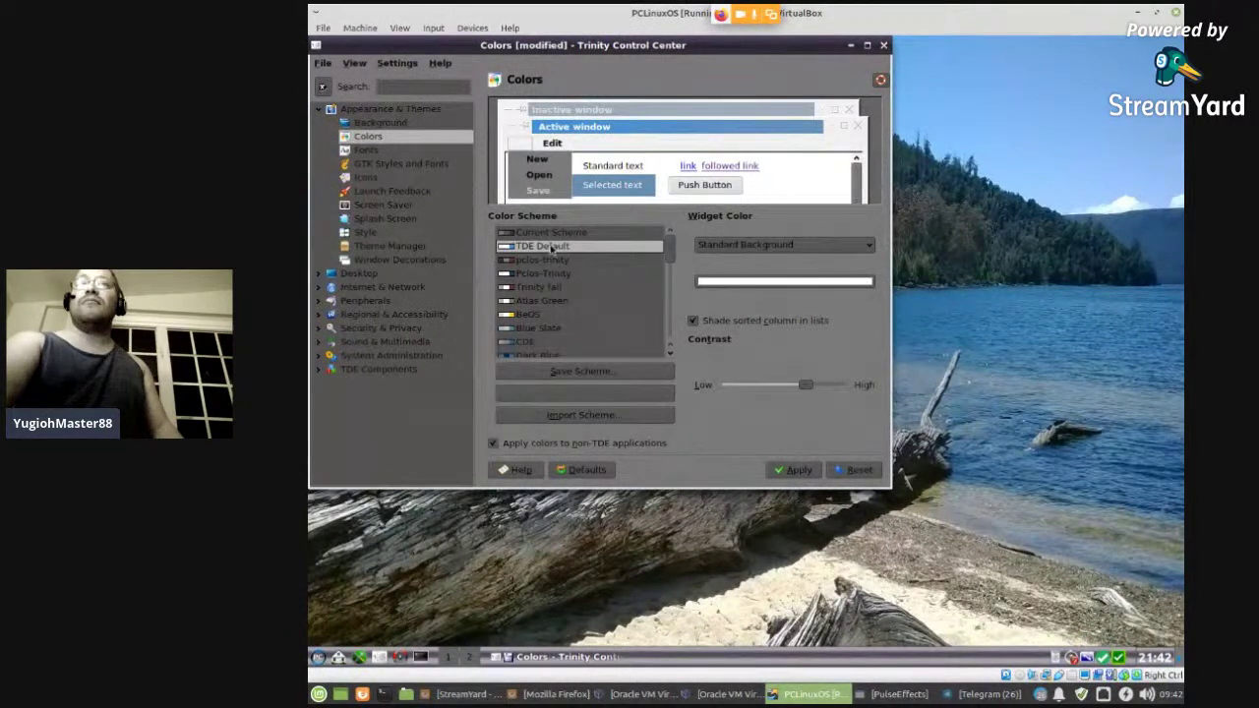
pyautogui.click(551, 234)
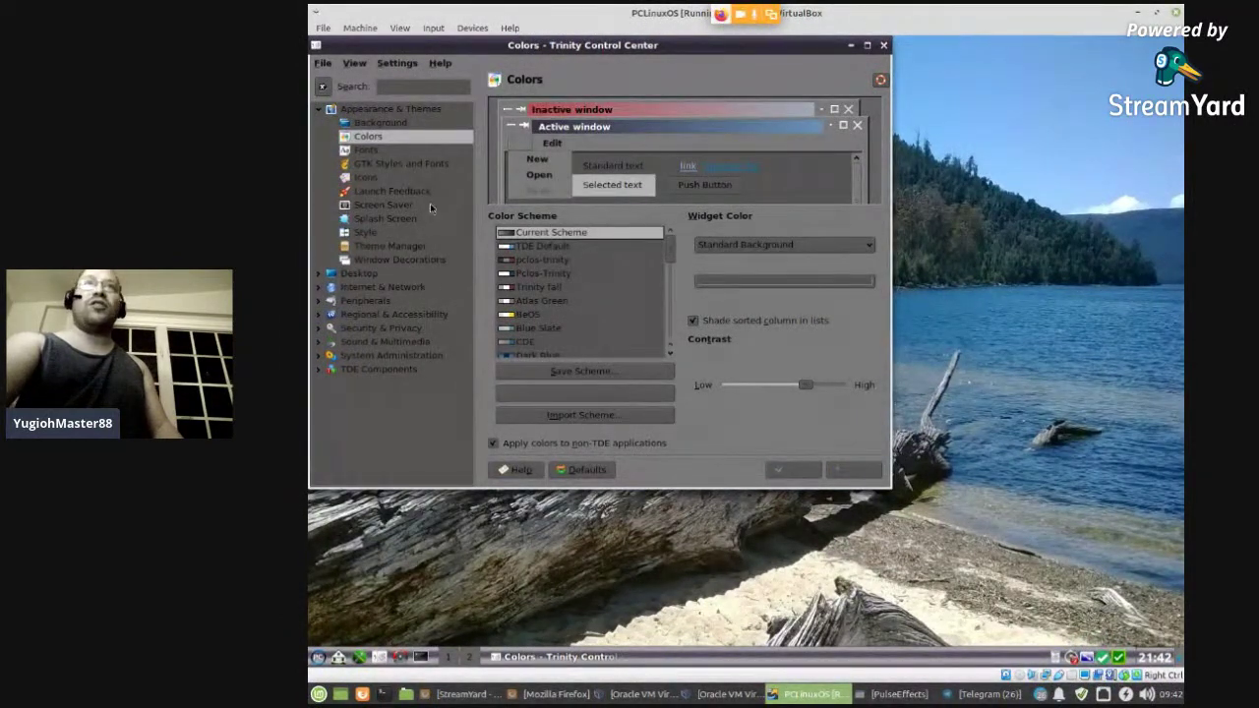
# - Step through the Fonts, GTK Styles and Fonts, Icons, Screen Saver and Splash Screen pages
pyautogui.click(394, 153)
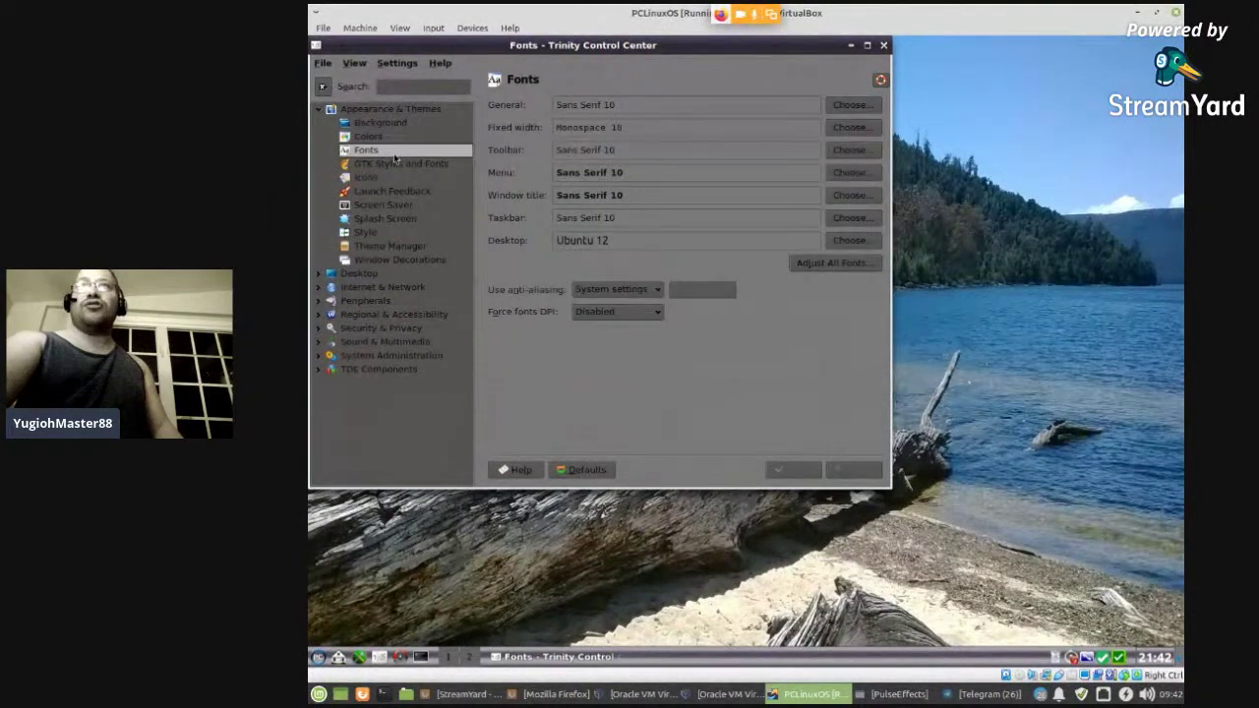
pyautogui.click(396, 164)
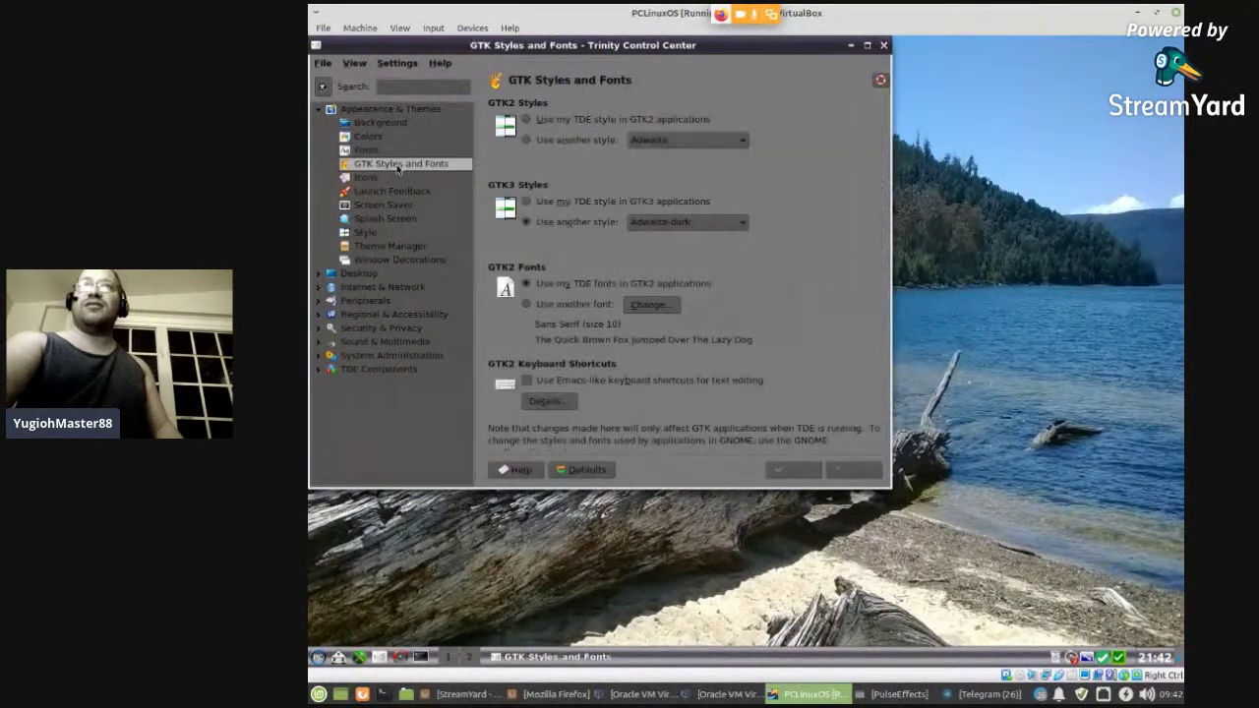
pyautogui.click(396, 178)
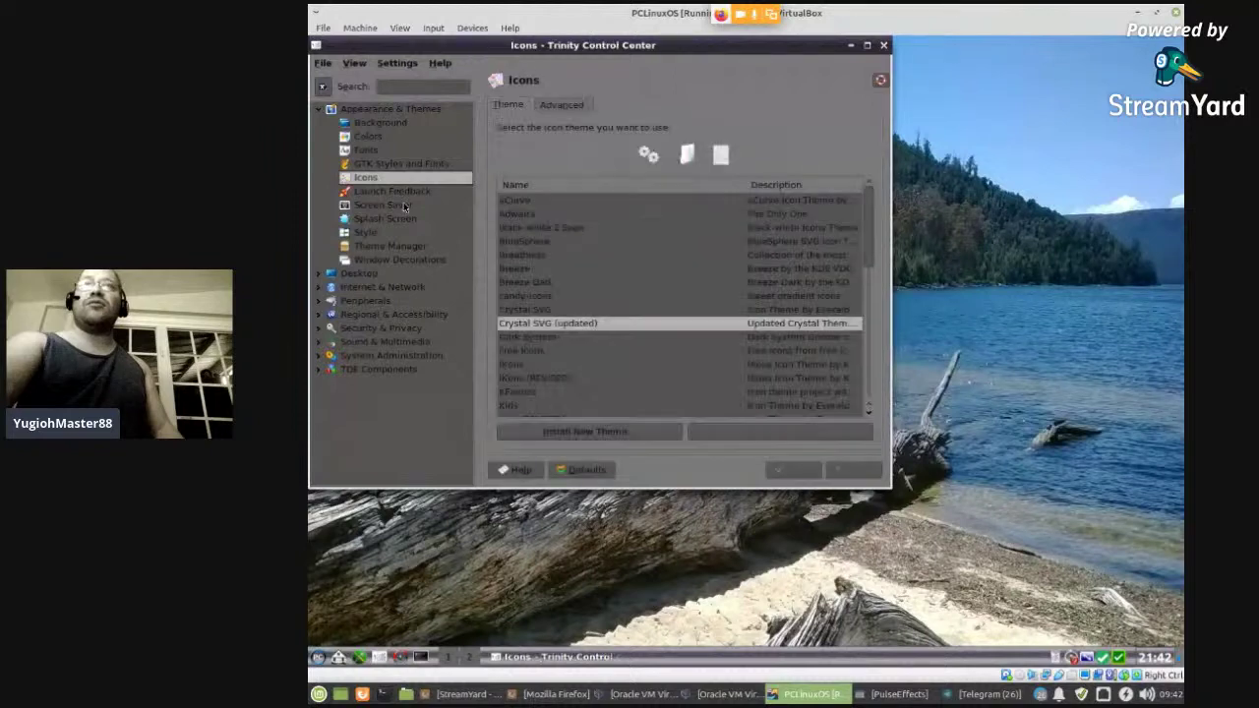
pyautogui.click(404, 204)
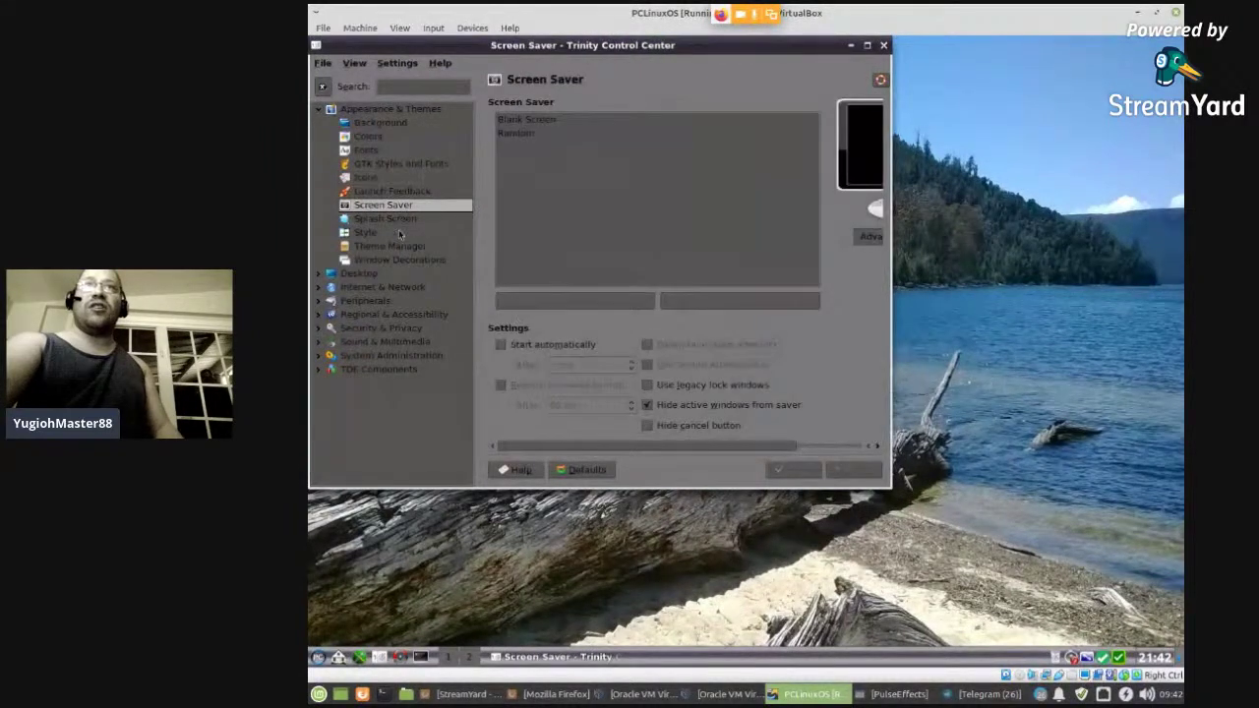
pyautogui.click(398, 219)
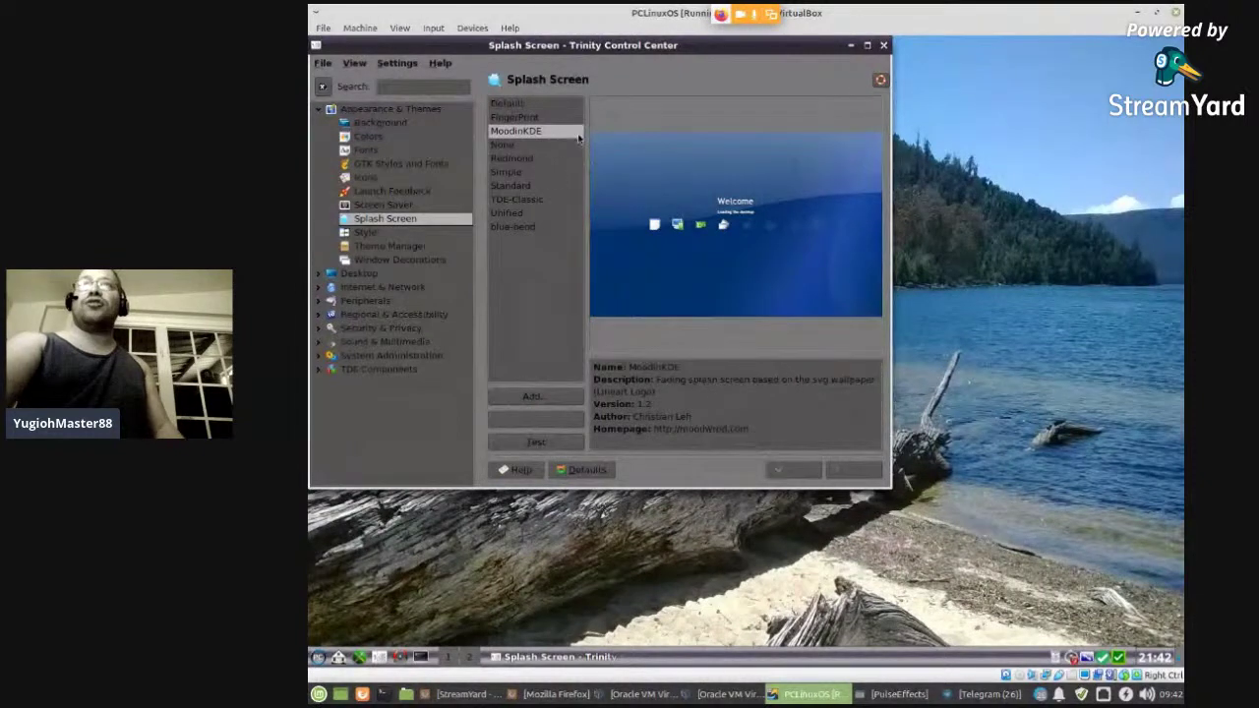
# - Preview TDE-Classic, MoodinKDE, Redmond and Standard splash themes, then choose Simple and apply it
pyautogui.click(537, 202)
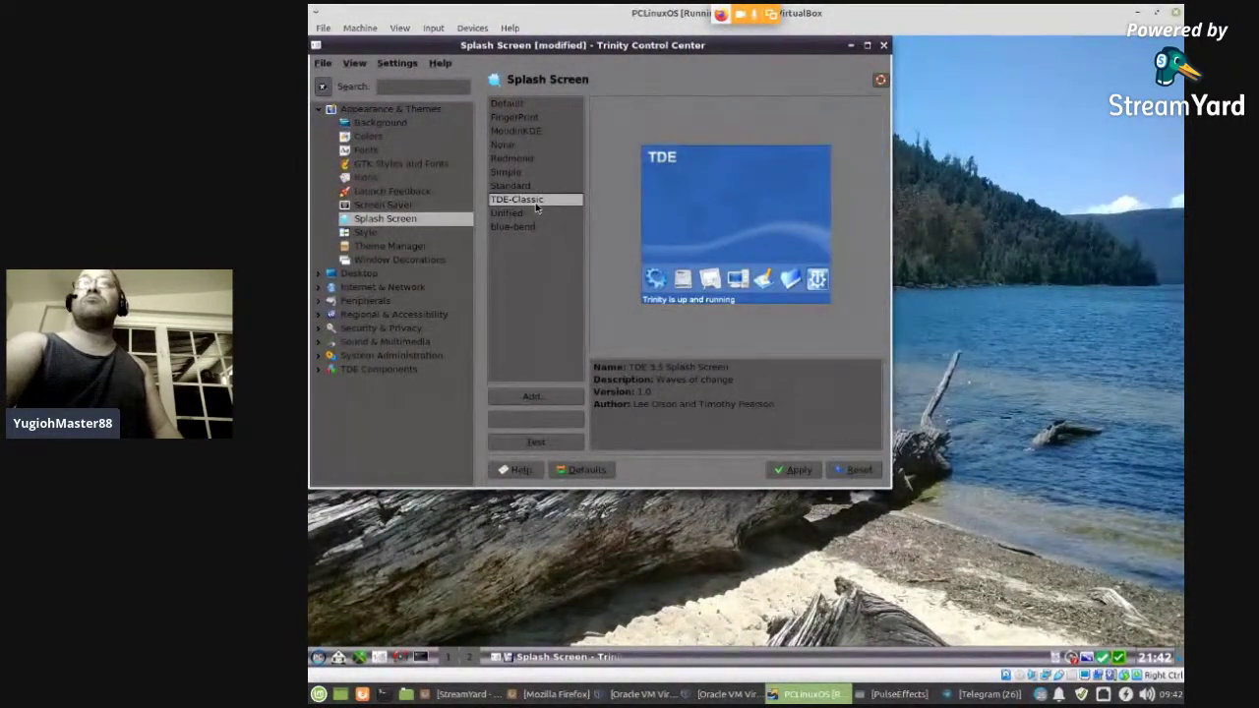
pyautogui.click(535, 132)
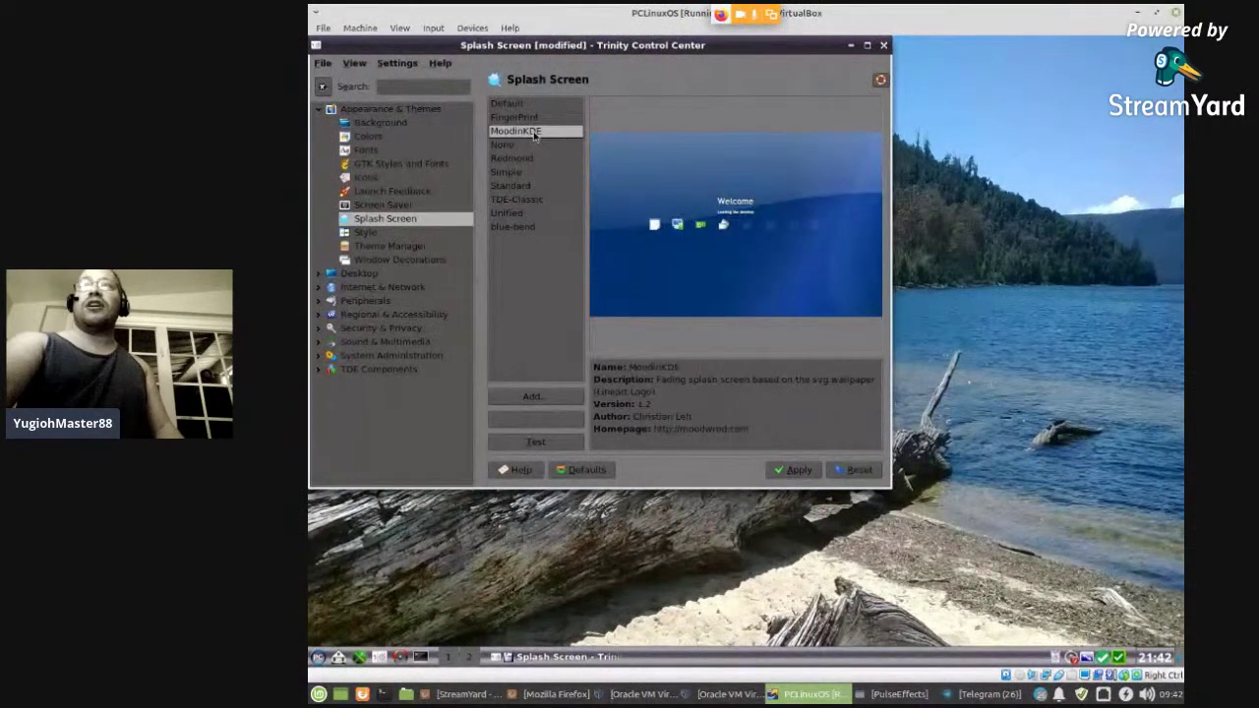
pyautogui.click(530, 158)
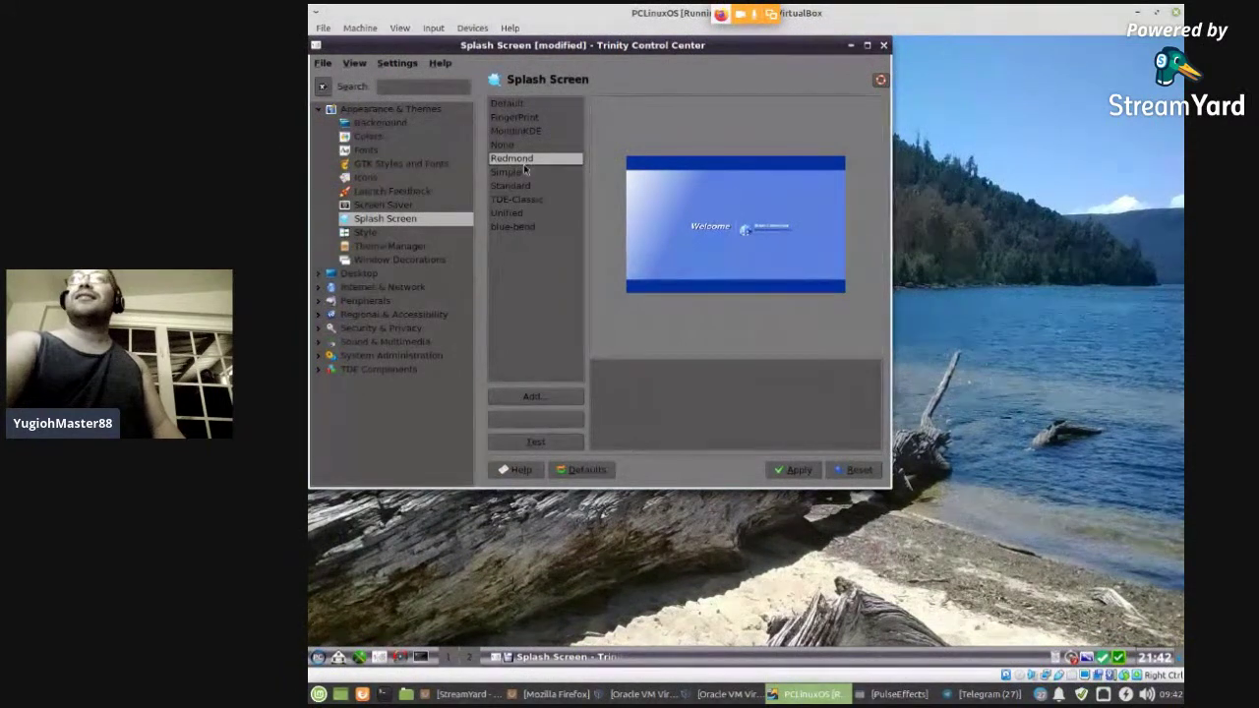
pyautogui.click(524, 187)
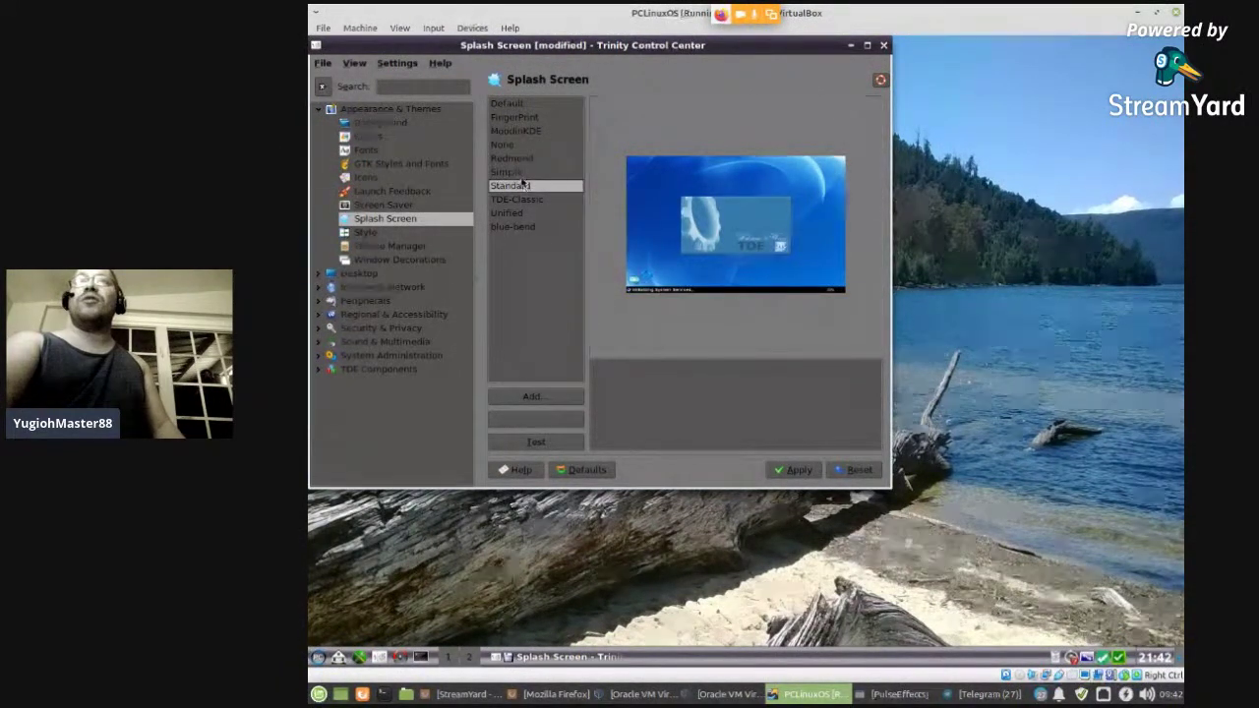
pyautogui.press('Up')
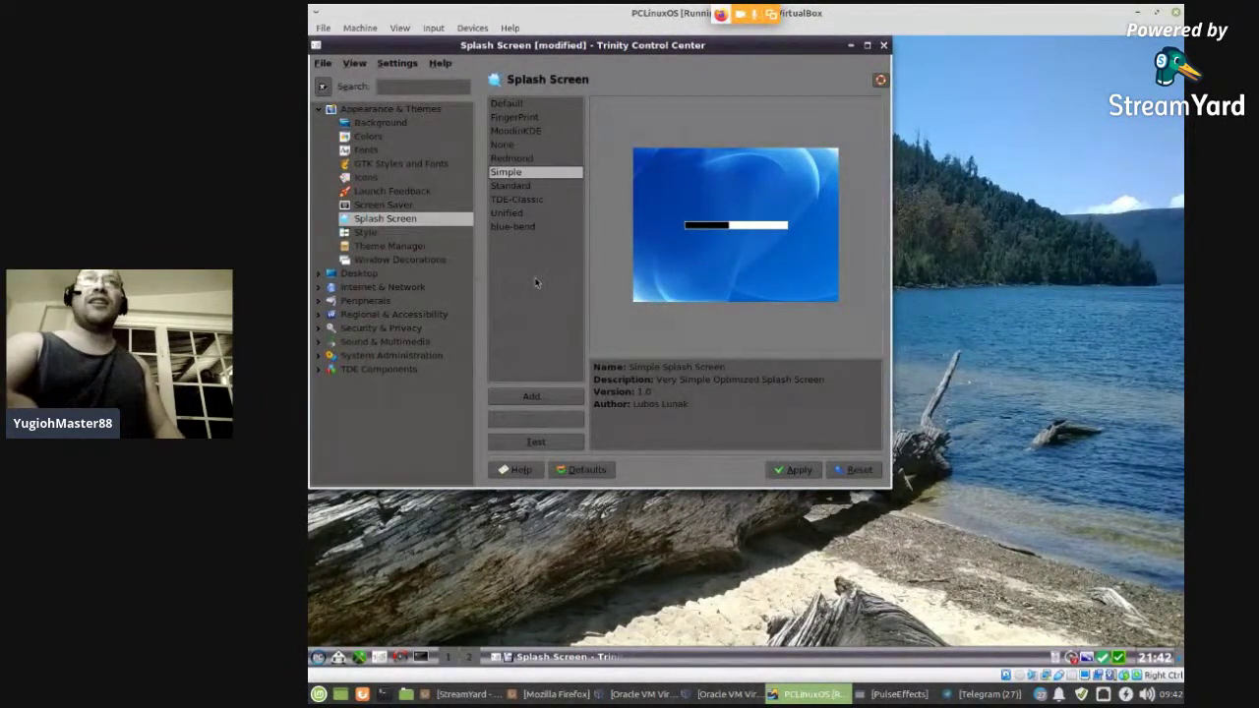
pyautogui.click(392, 245)
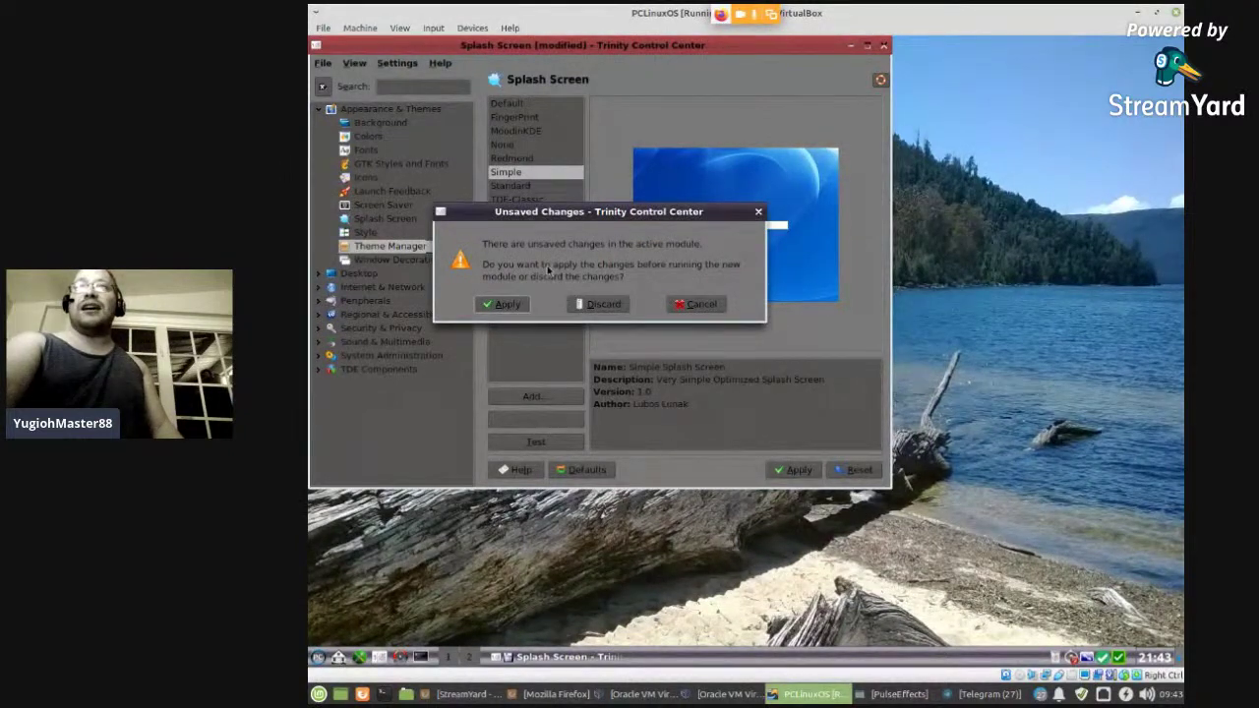
pyautogui.click(526, 303)
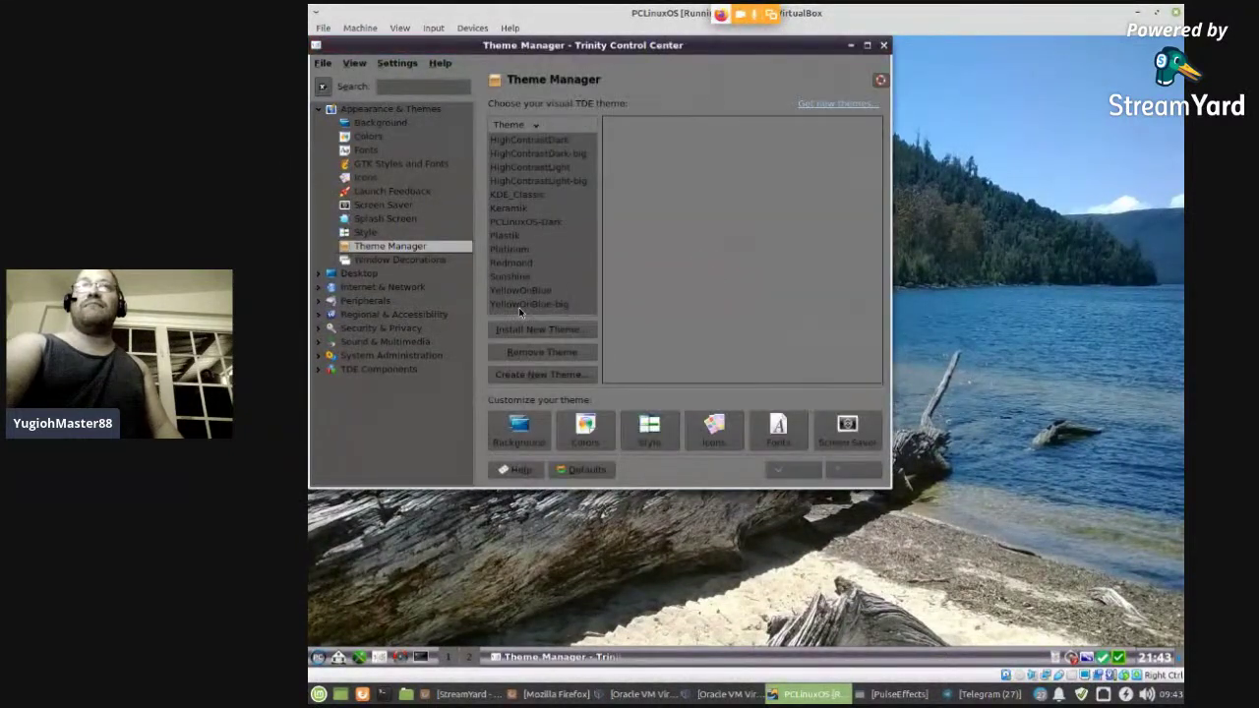
# - Preview PCLinuxOS-Dark, Keramik, KDE_Classic and HighContrast desktop themes, then discard the unapplied choice
pyautogui.click(568, 225)
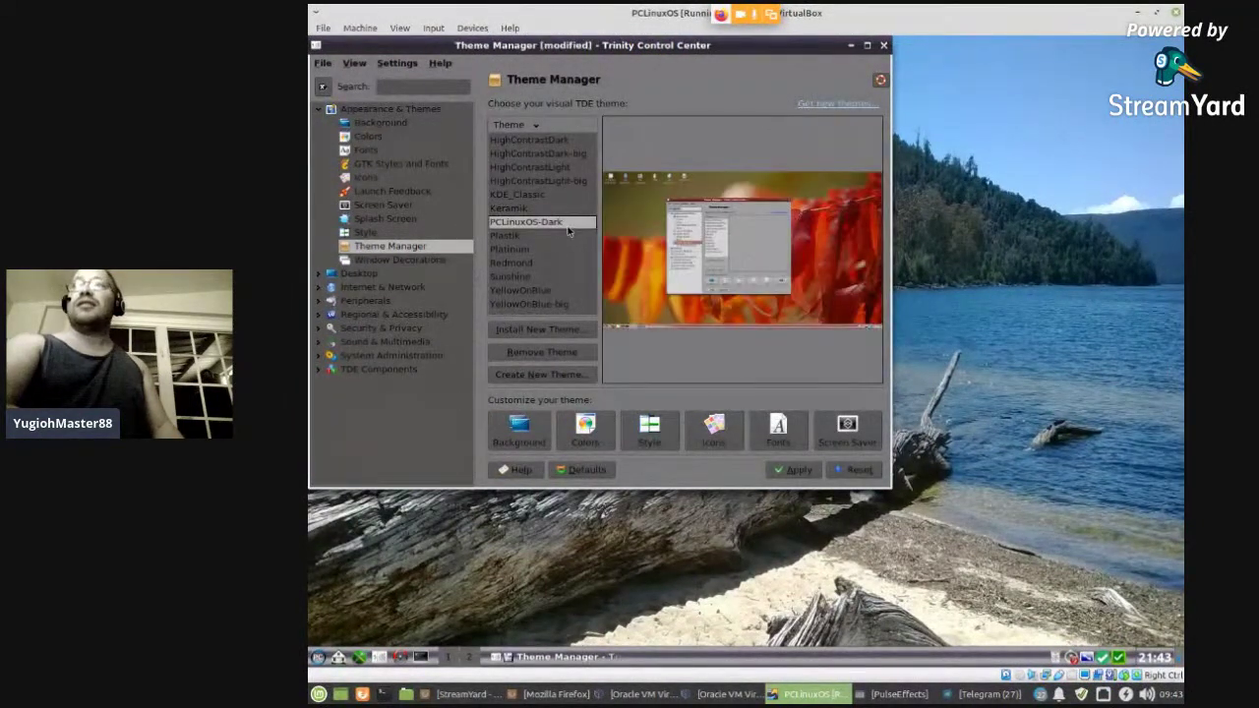
pyautogui.press('Up')
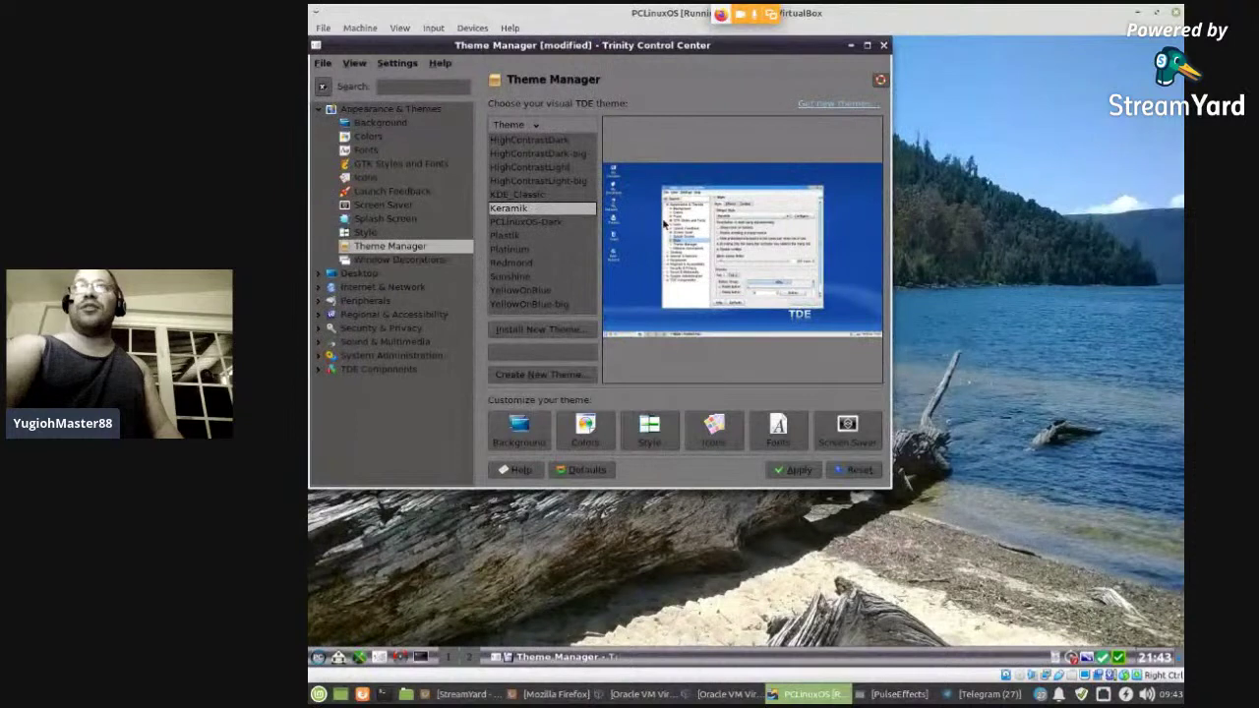
pyautogui.click(531, 196)
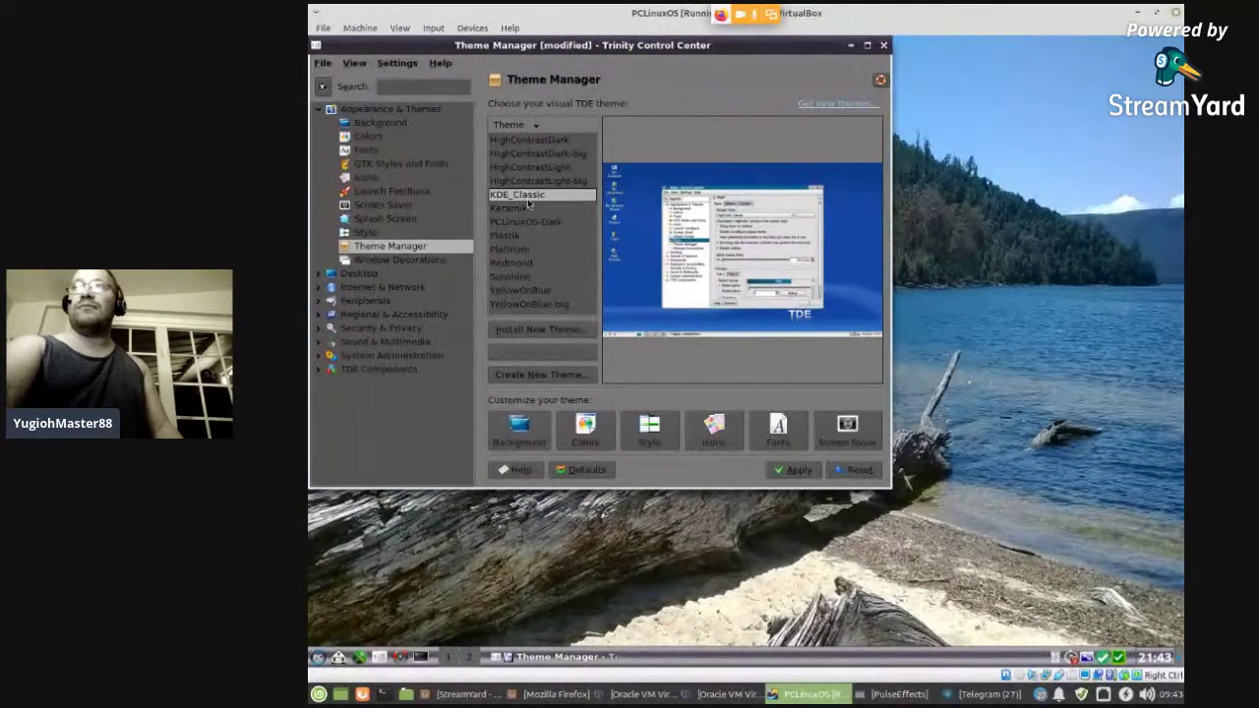
pyautogui.click(543, 182)
pyautogui.click(539, 141)
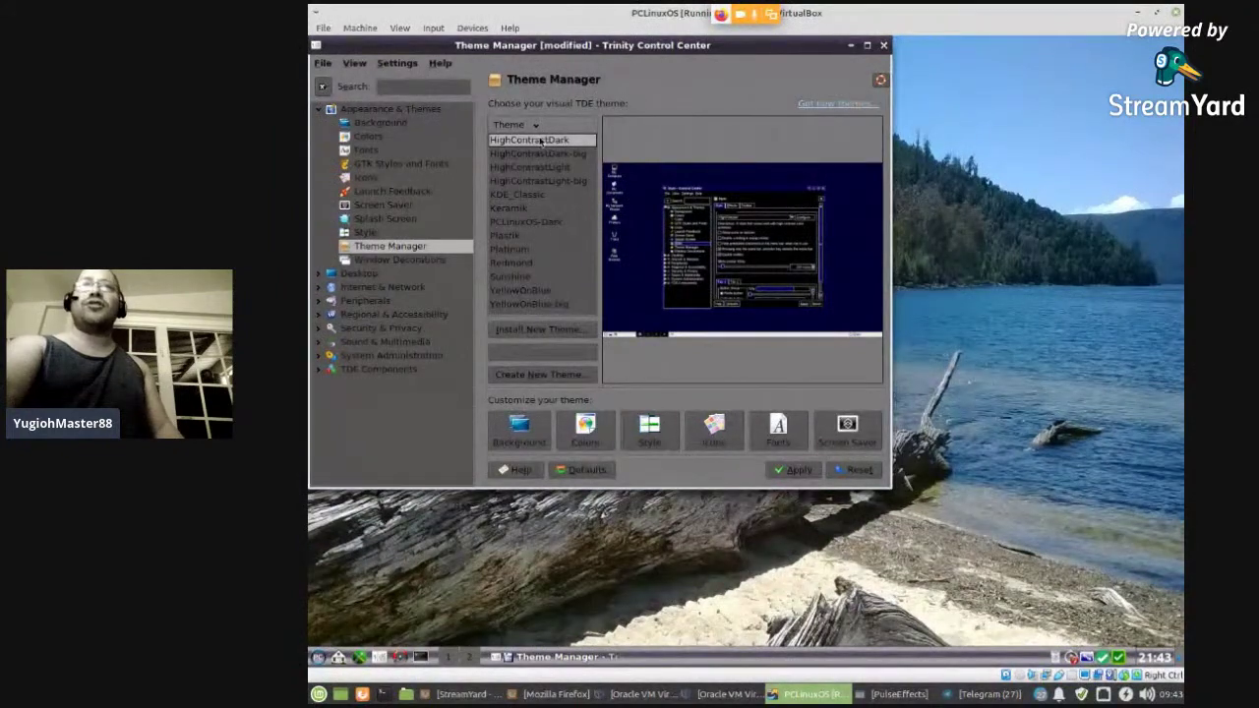
pyautogui.click(413, 261)
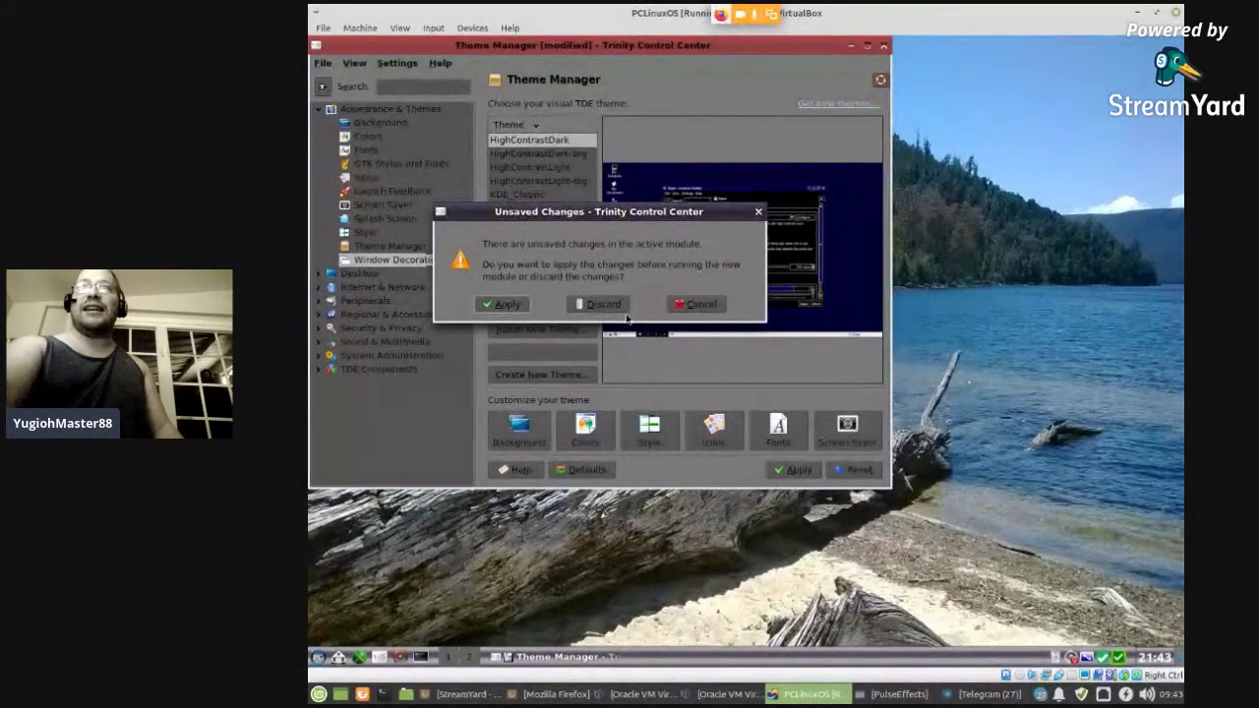
pyautogui.click(603, 304)
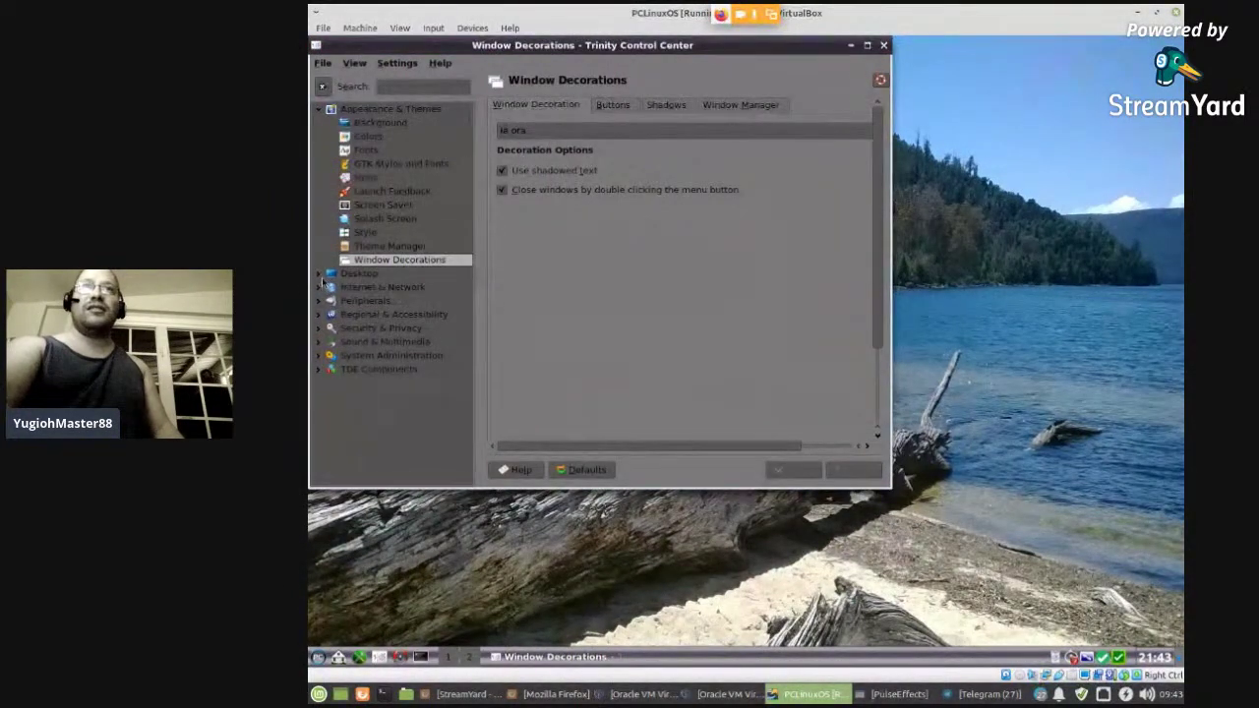
# - Expand Desktop and look through Behavior, Multiple Desktops, and the Device and File Icons options
pyautogui.click(321, 275)
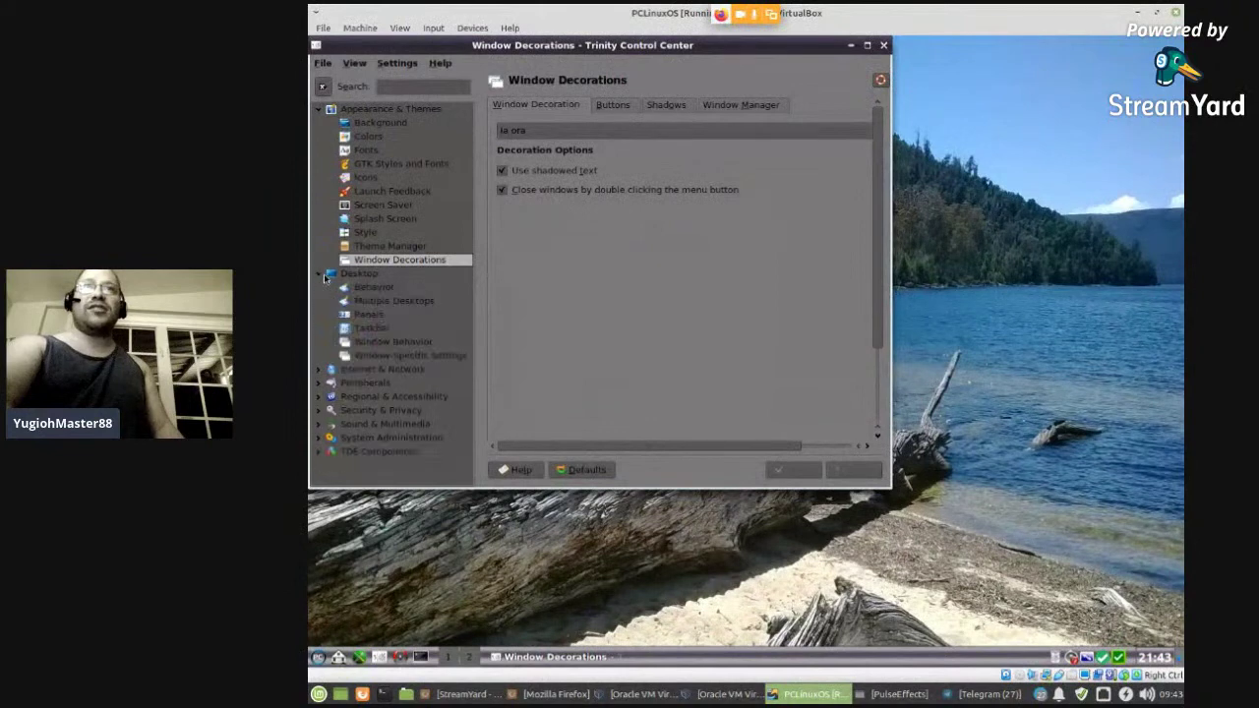
pyautogui.click(318, 108)
pyautogui.click(374, 137)
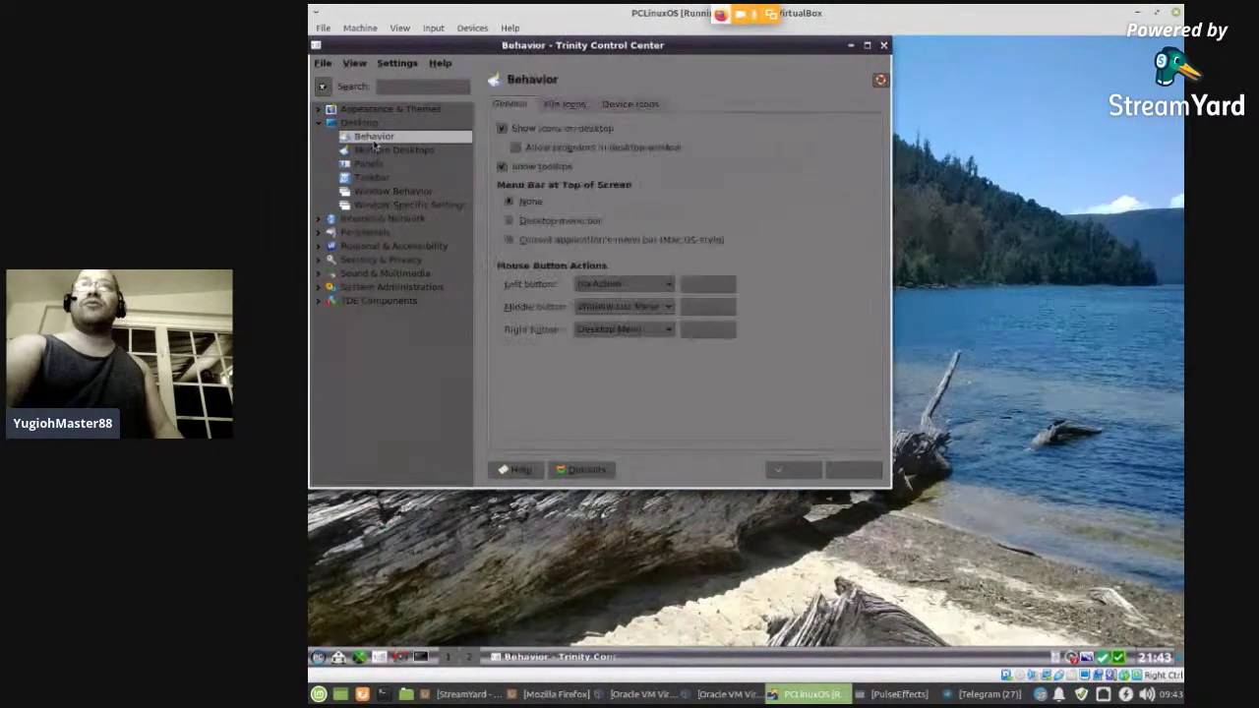
pyautogui.click(377, 153)
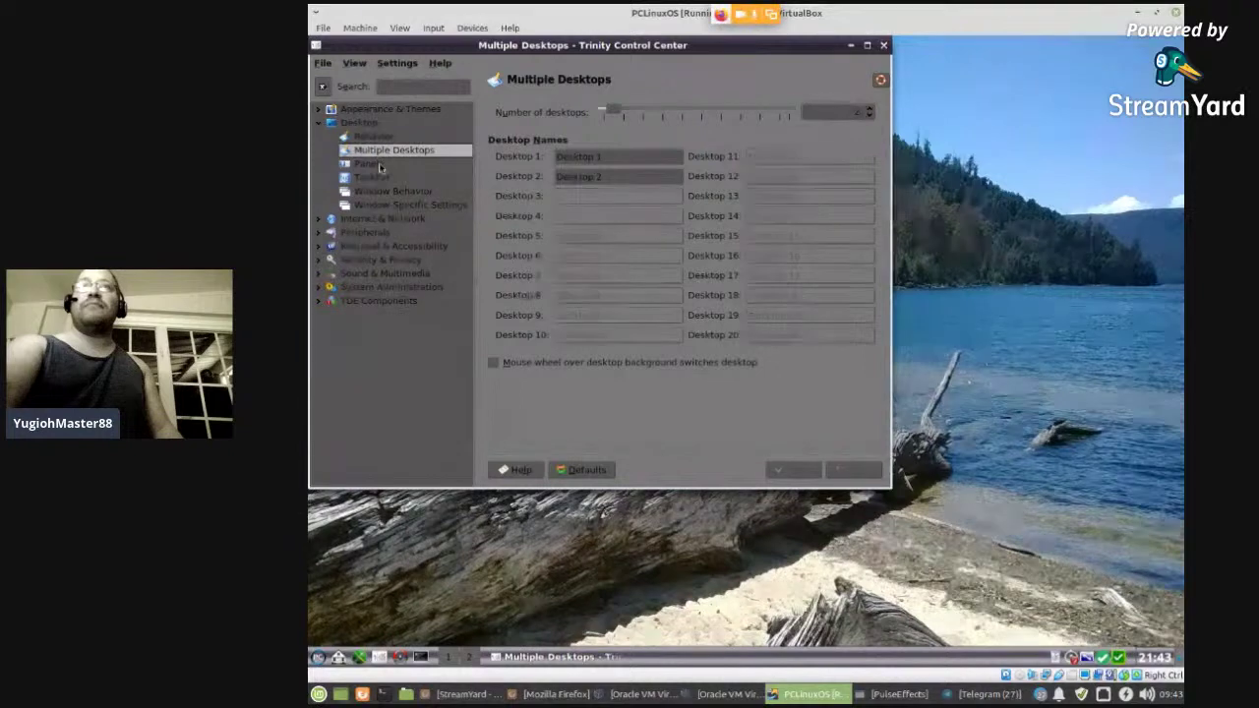
pyautogui.click(382, 141)
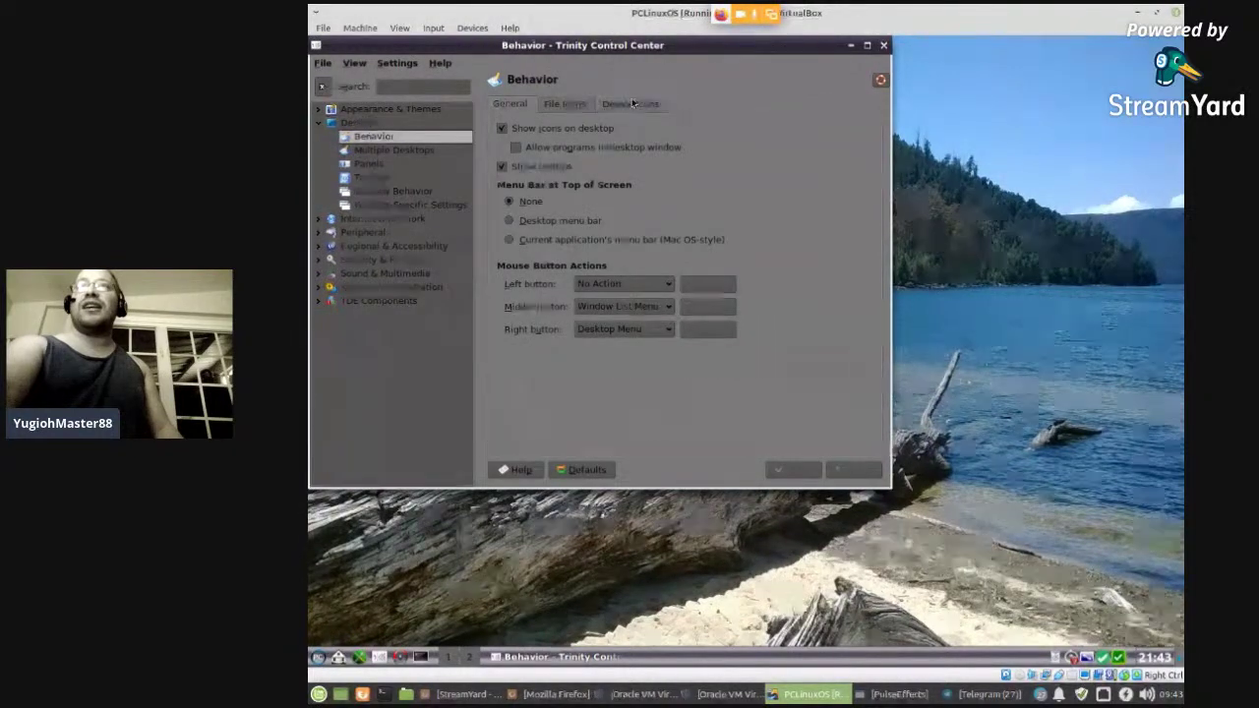
pyautogui.click(630, 103)
pyautogui.click(567, 104)
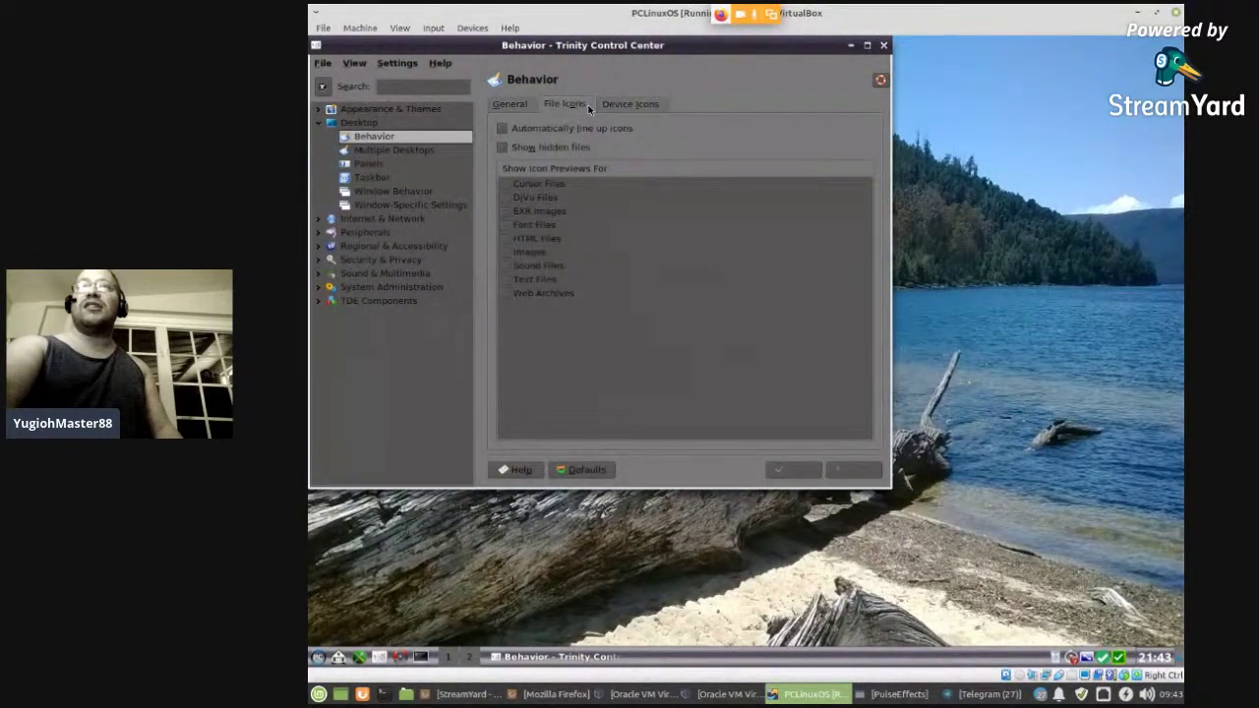
pyautogui.click(417, 150)
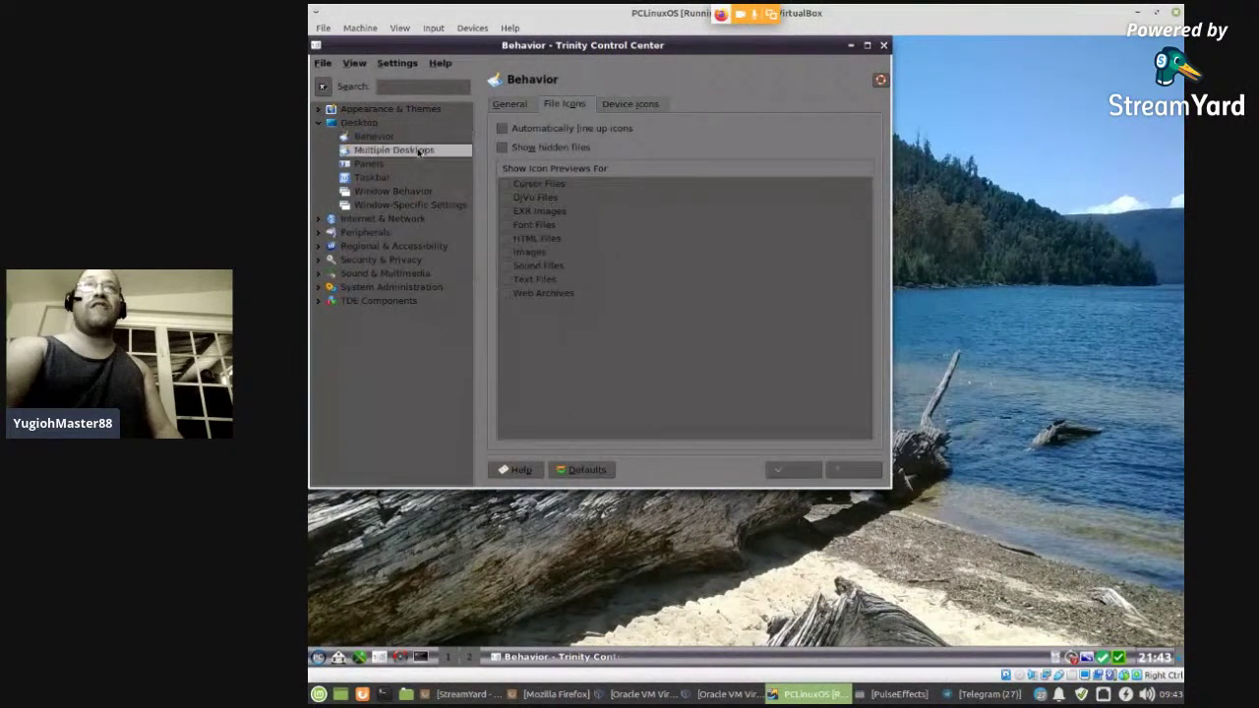
# - Check the Panels, Window Behavior and Taskbar settings, then expand Internet & Network
pyautogui.click(392, 166)
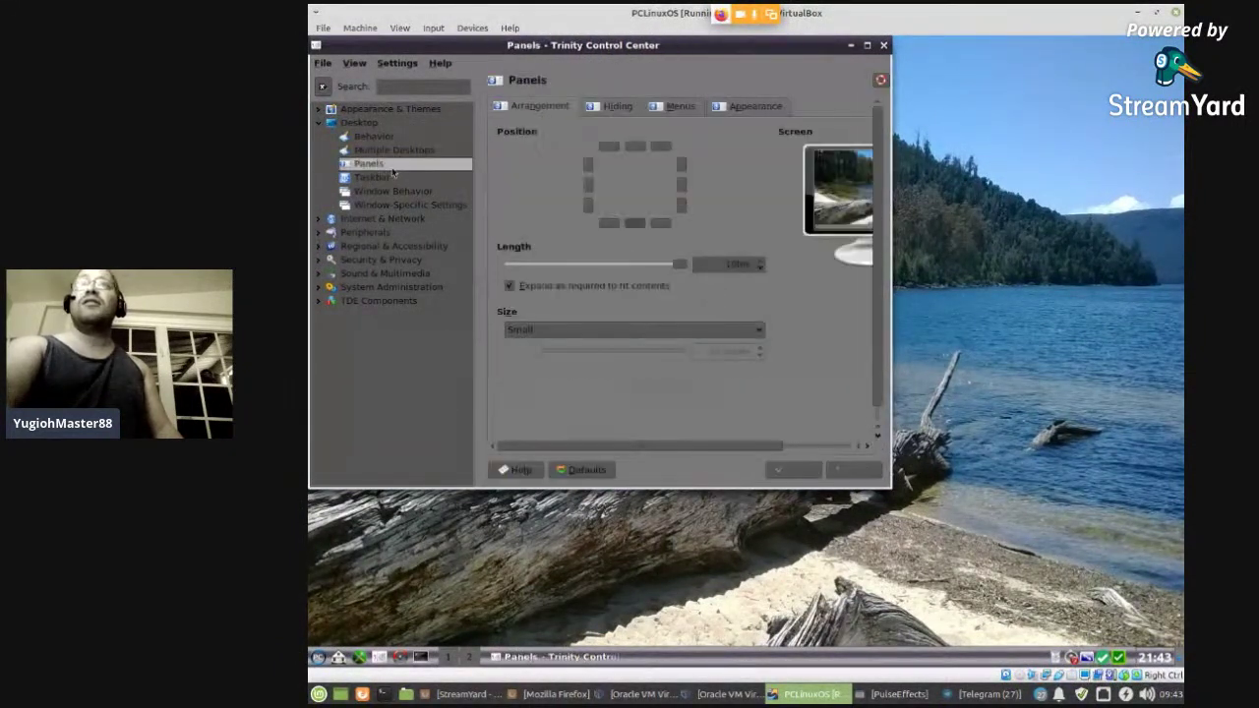
pyautogui.click(394, 190)
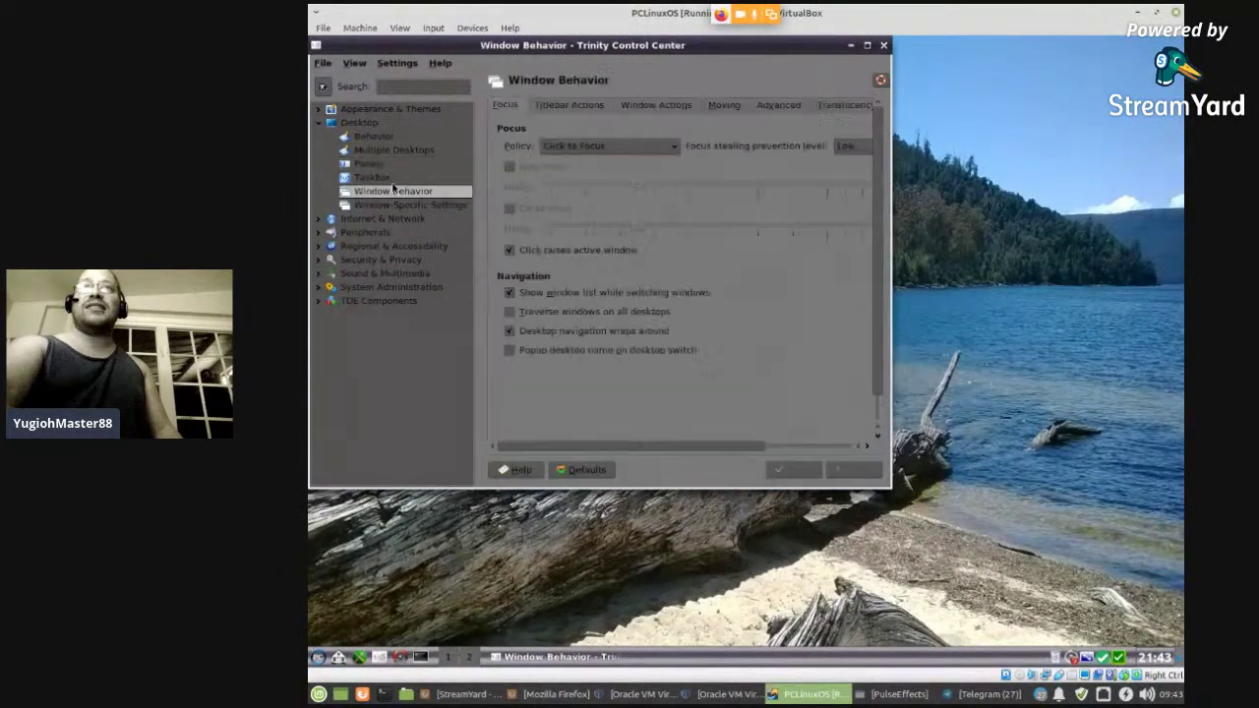
pyautogui.click(397, 180)
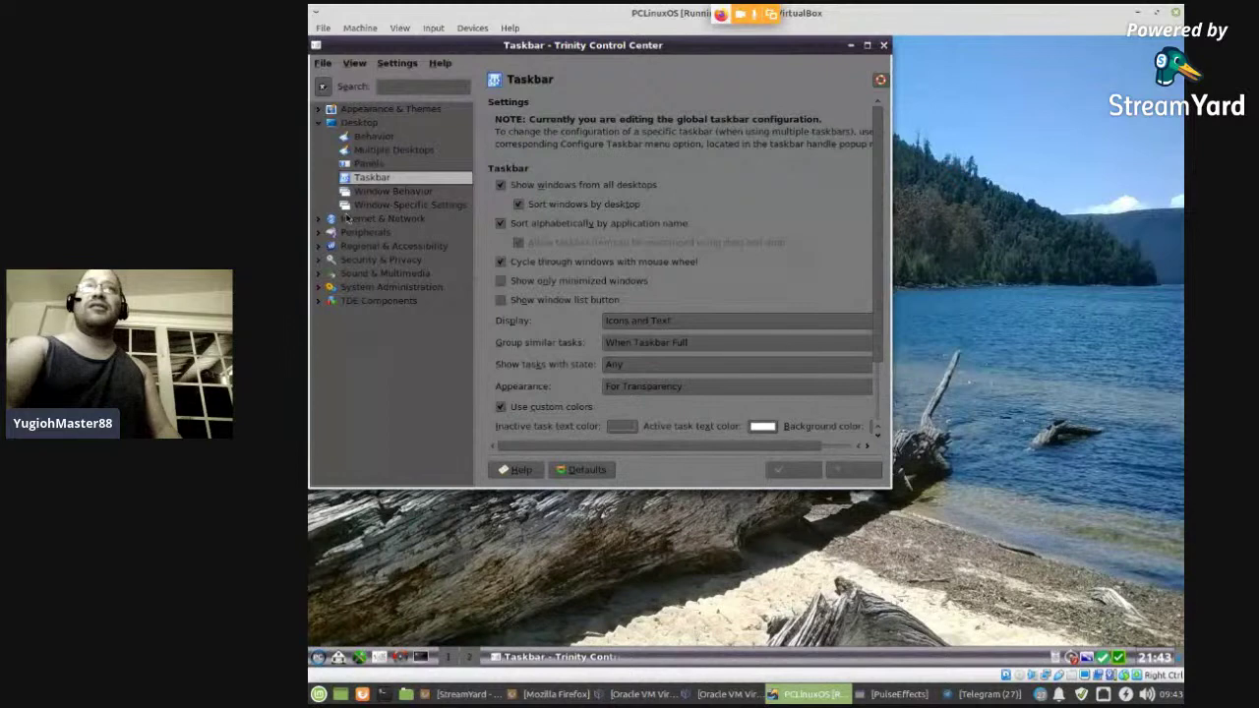
pyautogui.click(319, 122)
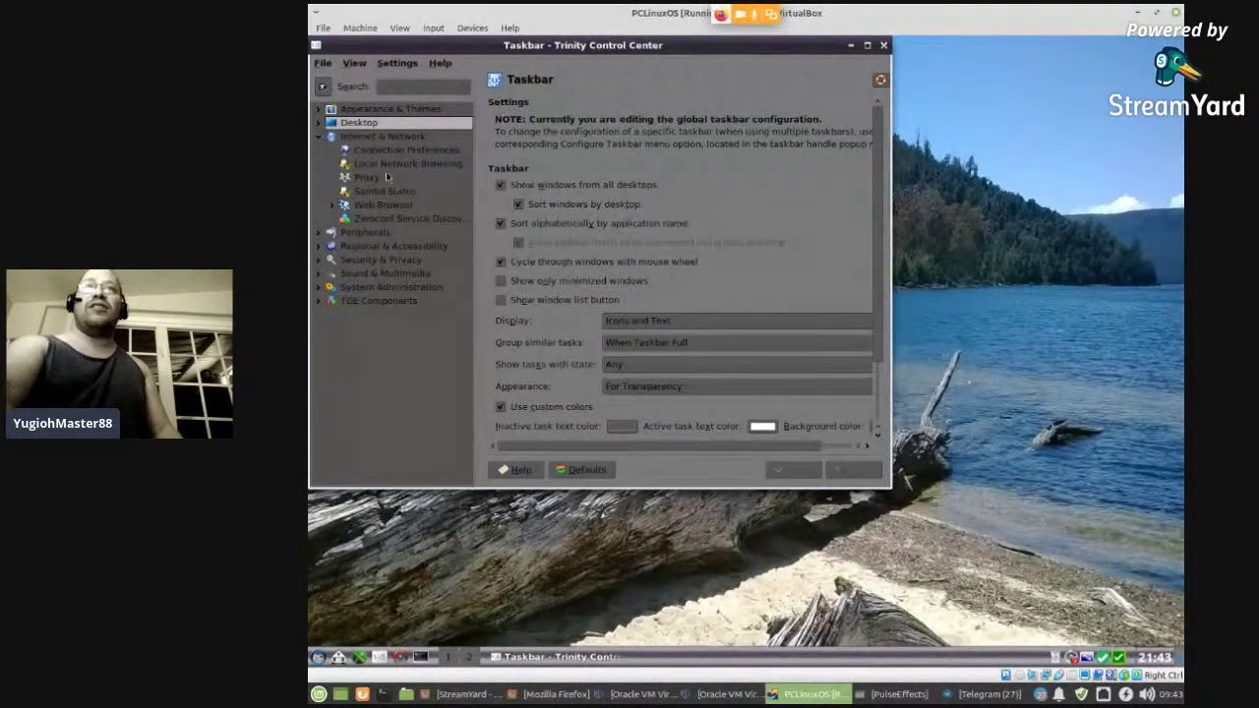
# - Expand and collapse the Web Browser, Peripherals, Internet & Network and Regional & Accessibility categories
pyautogui.click(382, 205)
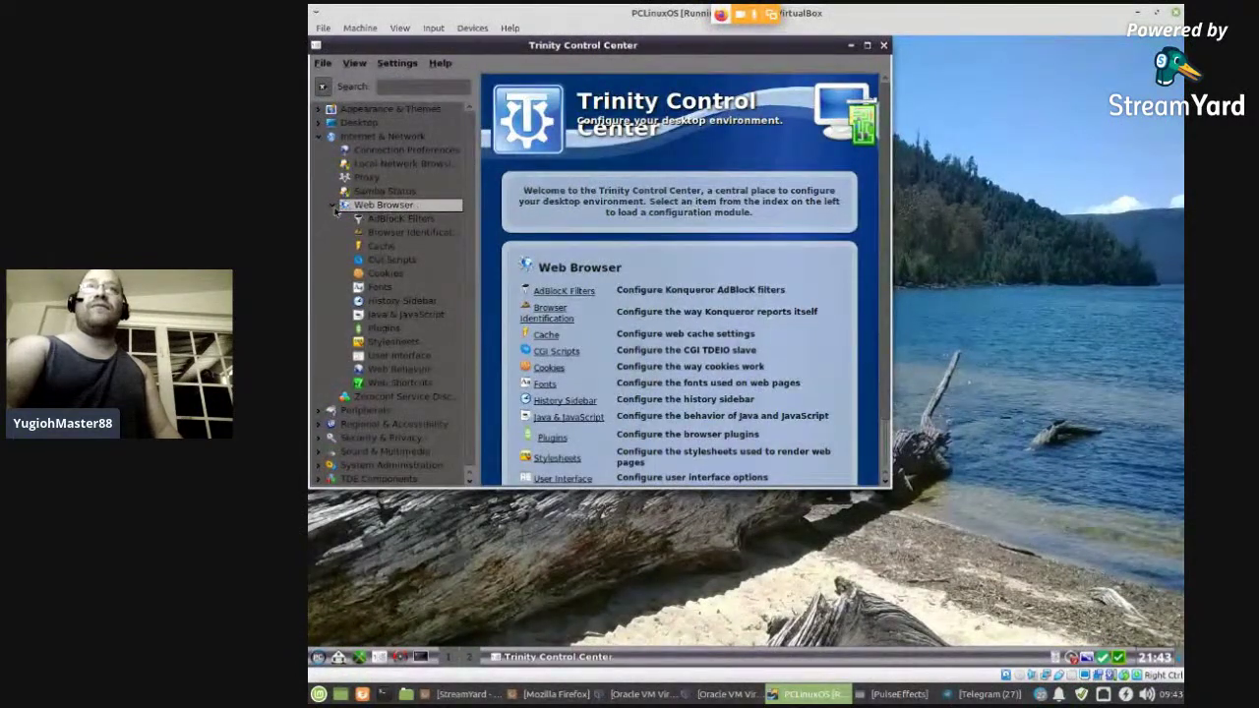
pyautogui.click(334, 206)
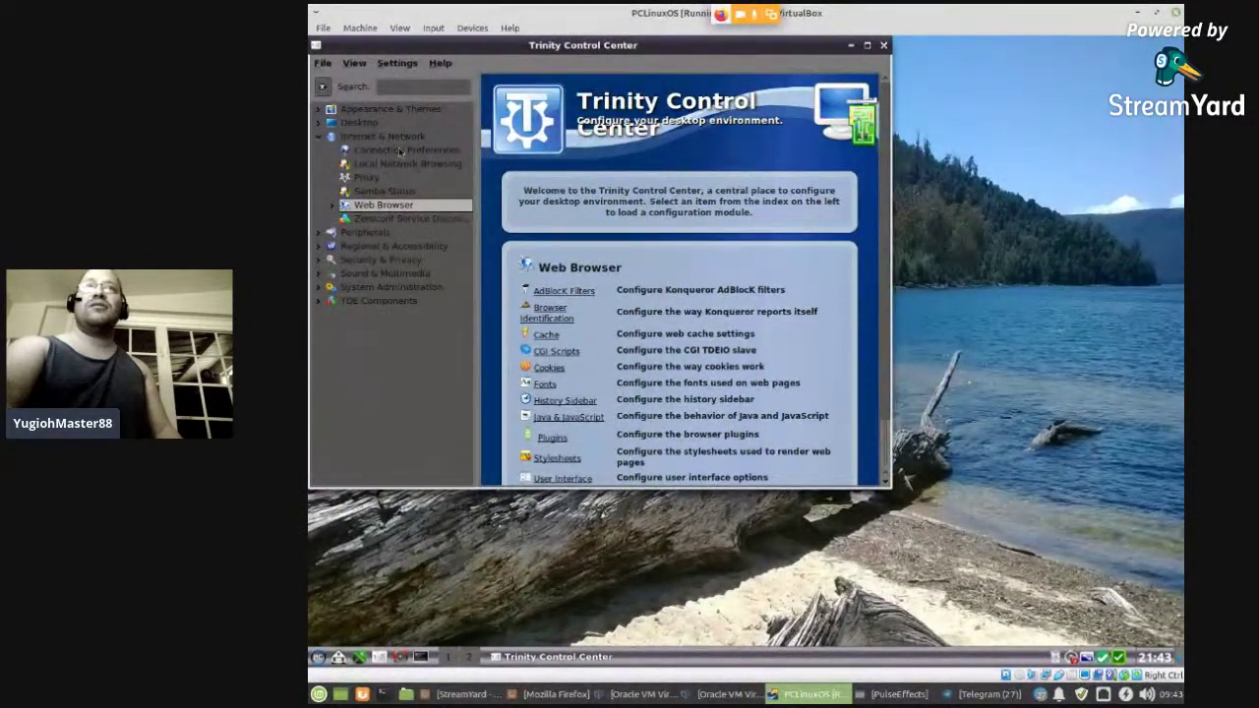
pyautogui.click(321, 233)
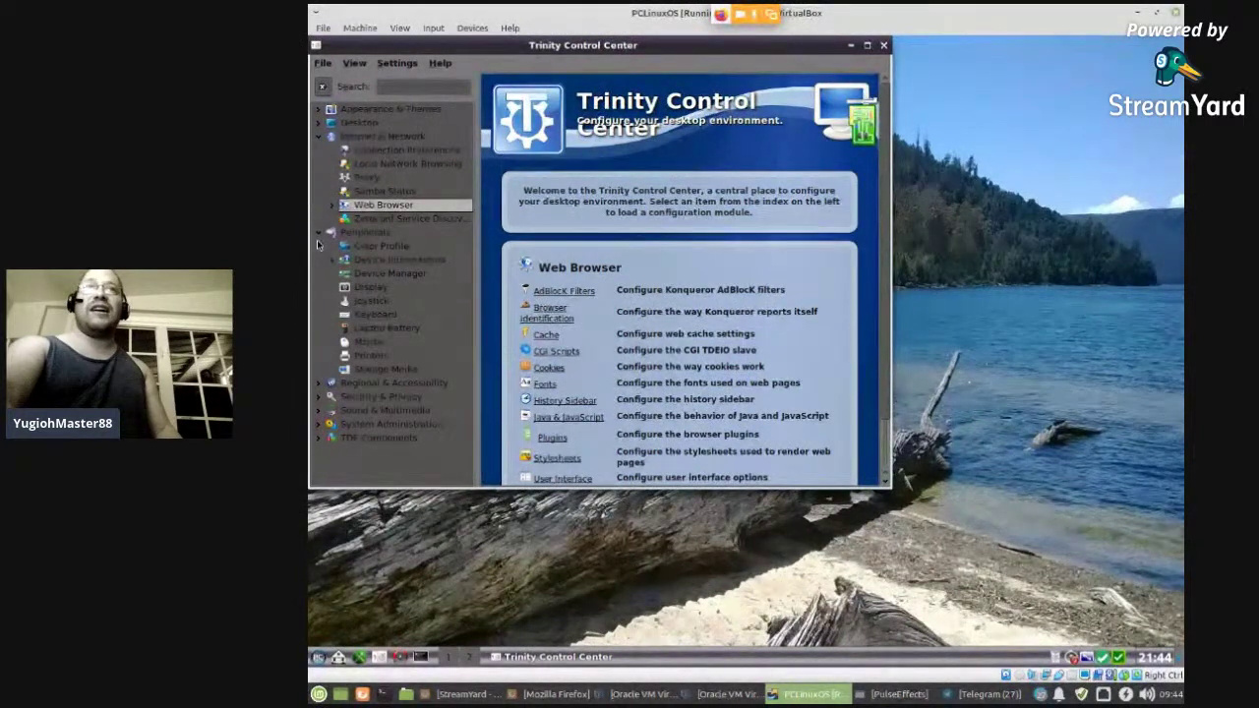
pyautogui.click(319, 237)
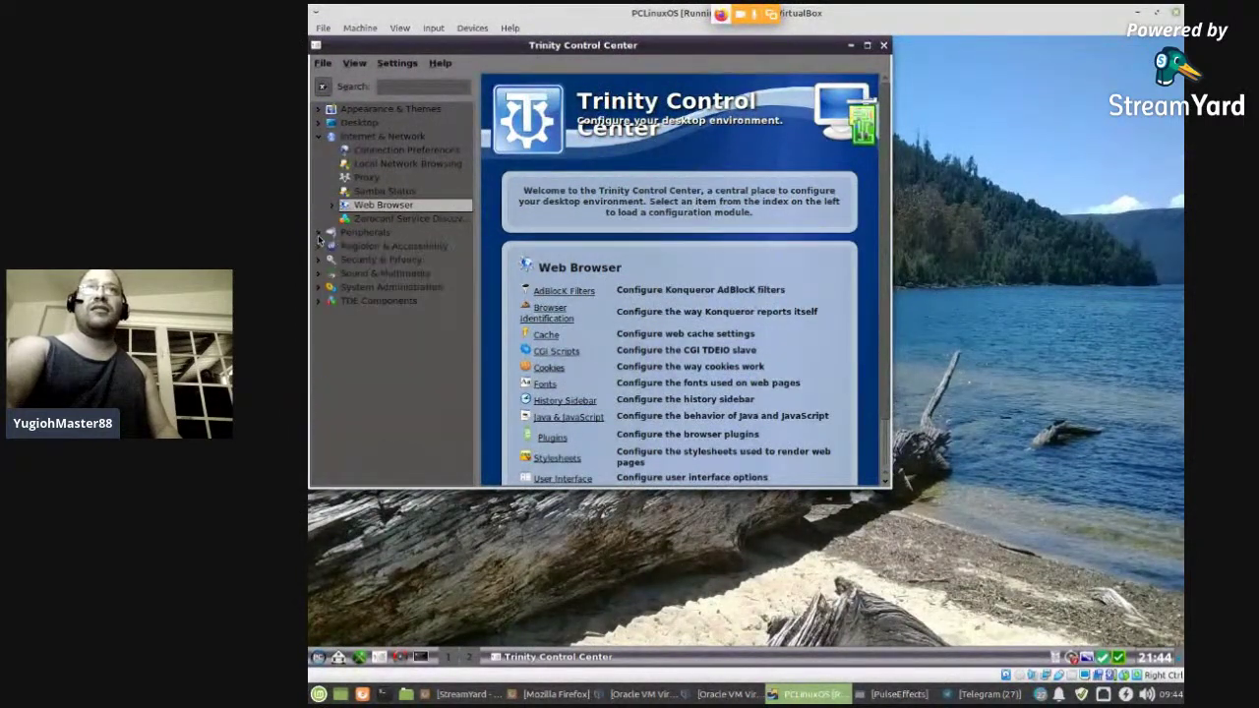
pyautogui.click(318, 137)
pyautogui.click(318, 168)
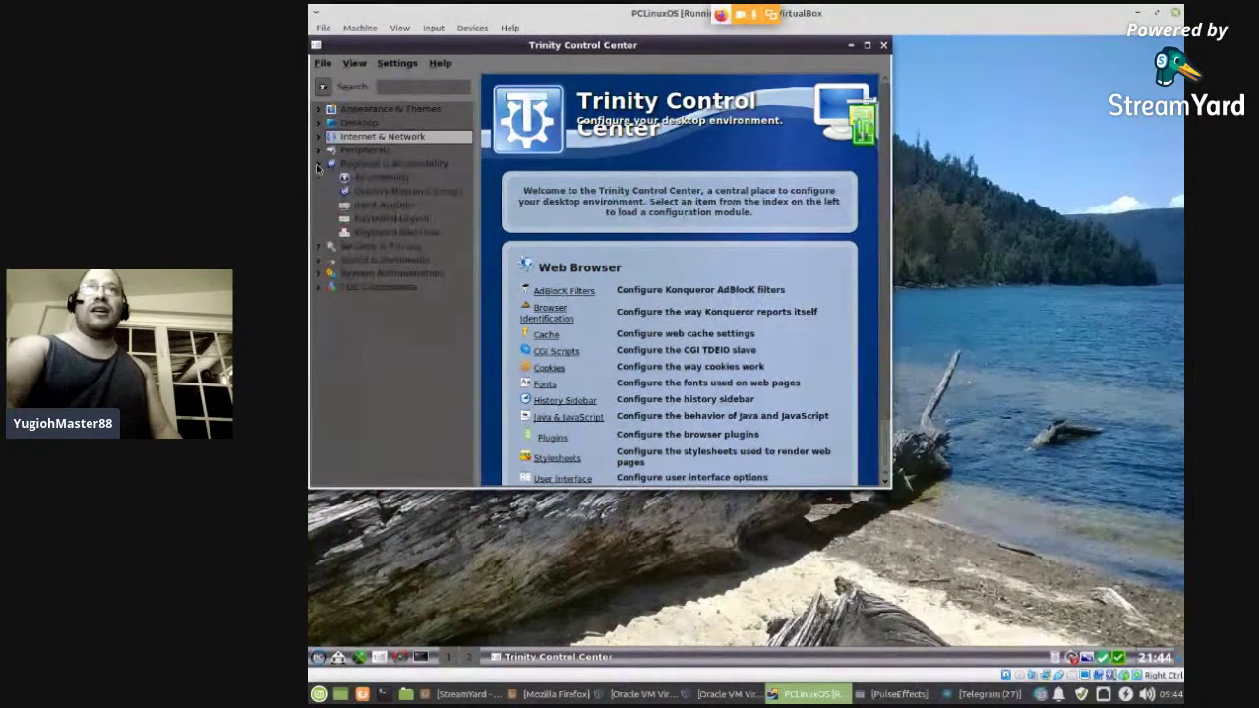
pyautogui.click(318, 164)
# - Open the Privacy page under Security & Privacy, then peek at Sound & Multimedia
pyautogui.click(320, 179)
pyautogui.click(370, 220)
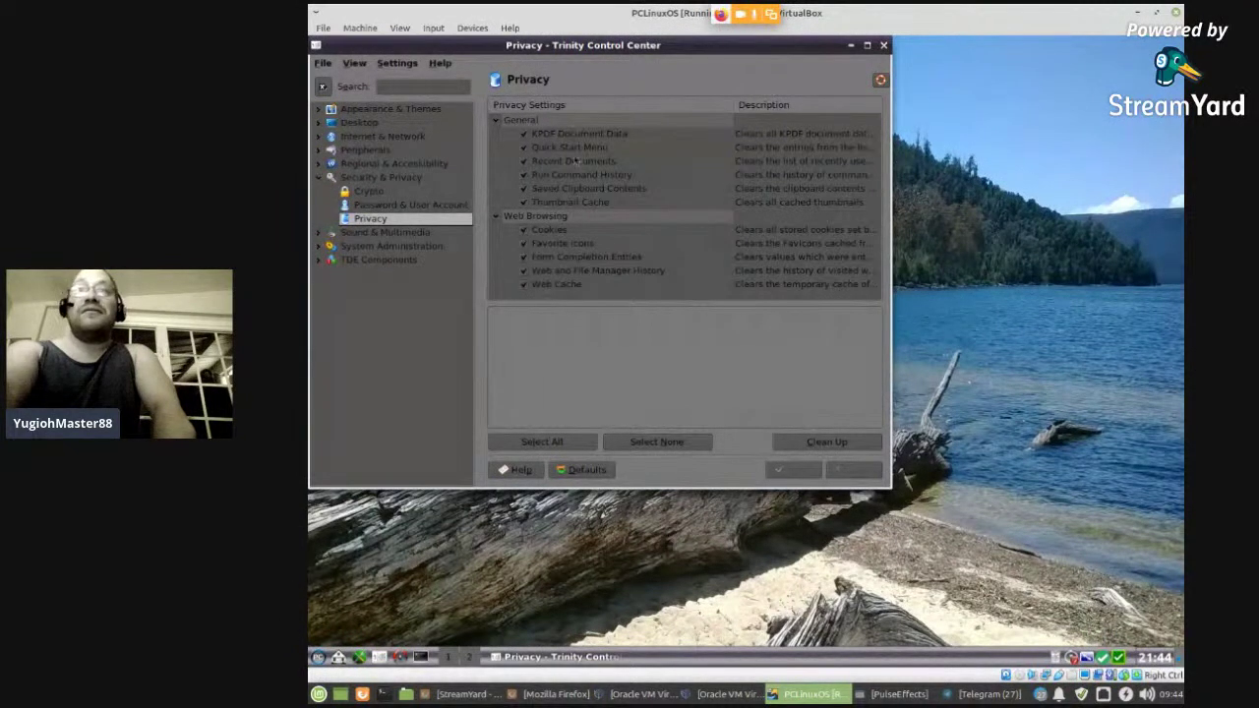
pyautogui.click(318, 180)
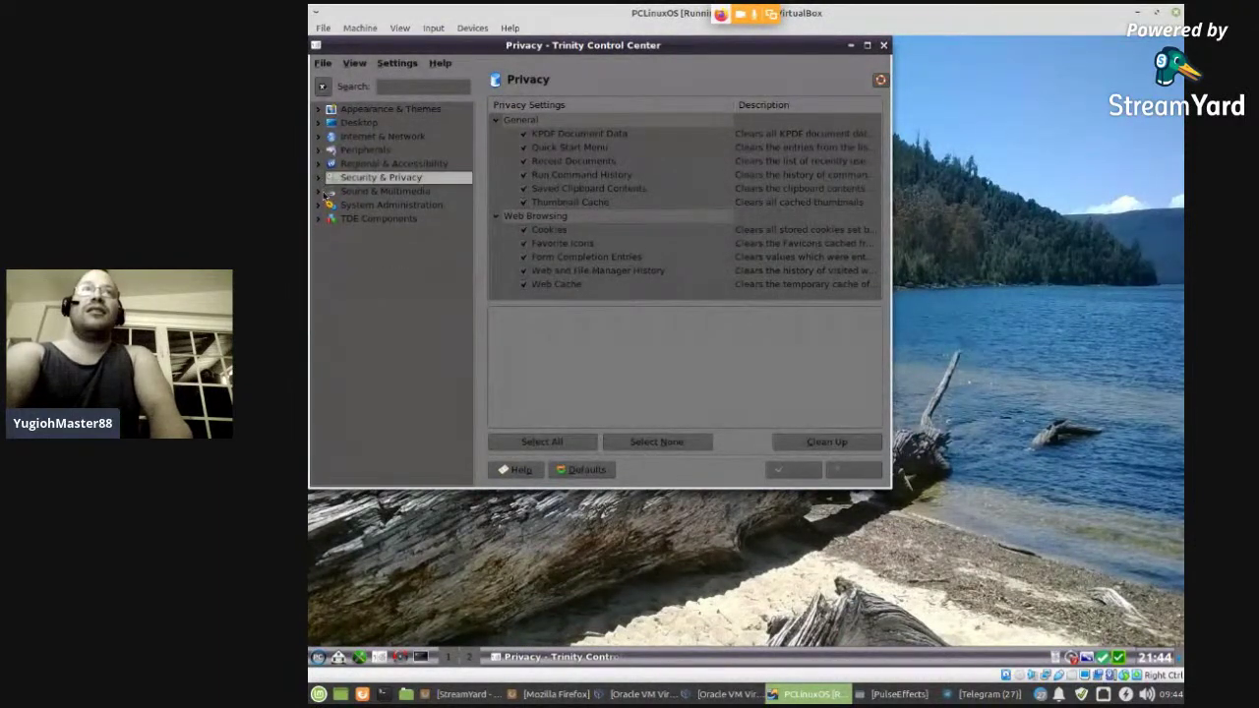
pyautogui.click(316, 192)
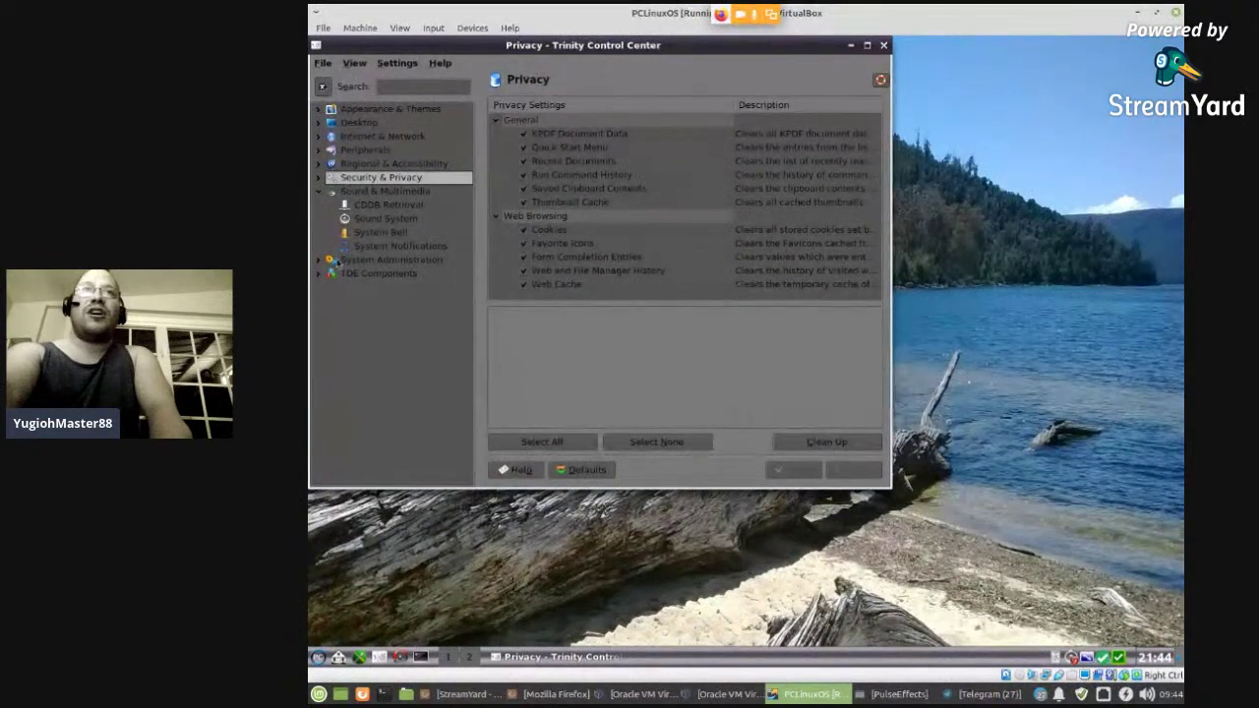
pyautogui.click(318, 191)
# - View the Date & Time, Font Installer and Login Manager pages under System Administration
pyautogui.click(319, 205)
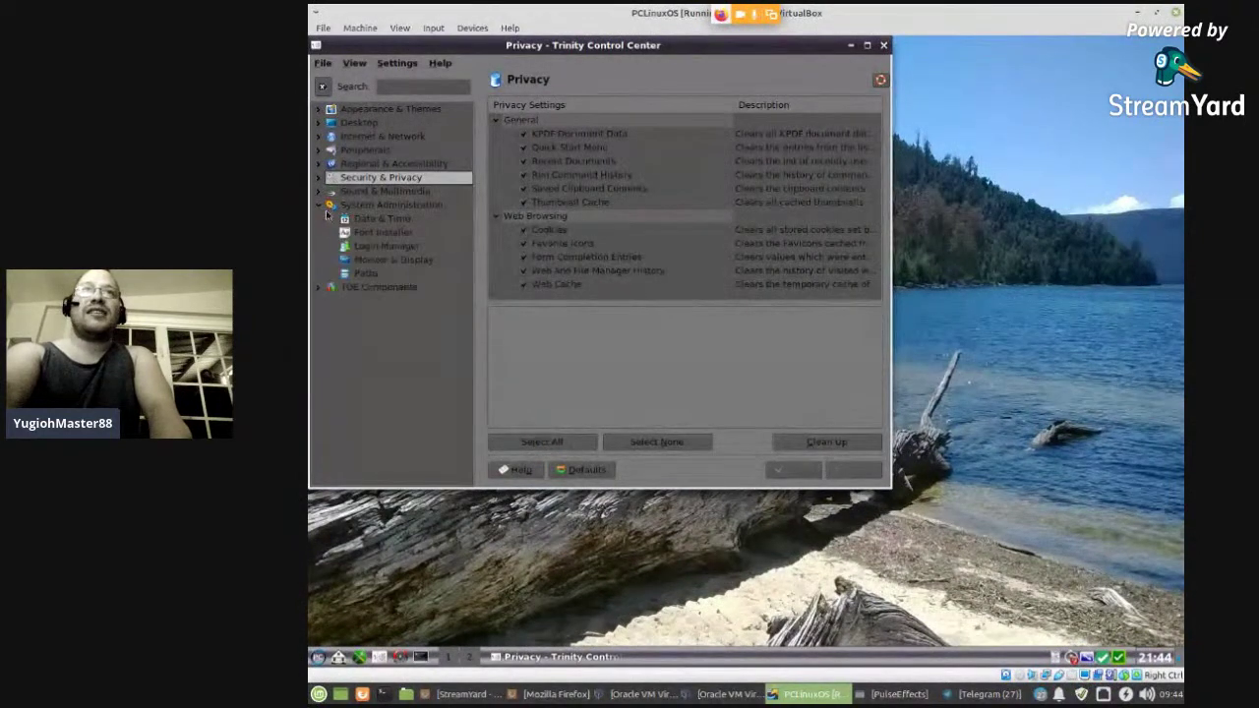
pyautogui.click(371, 221)
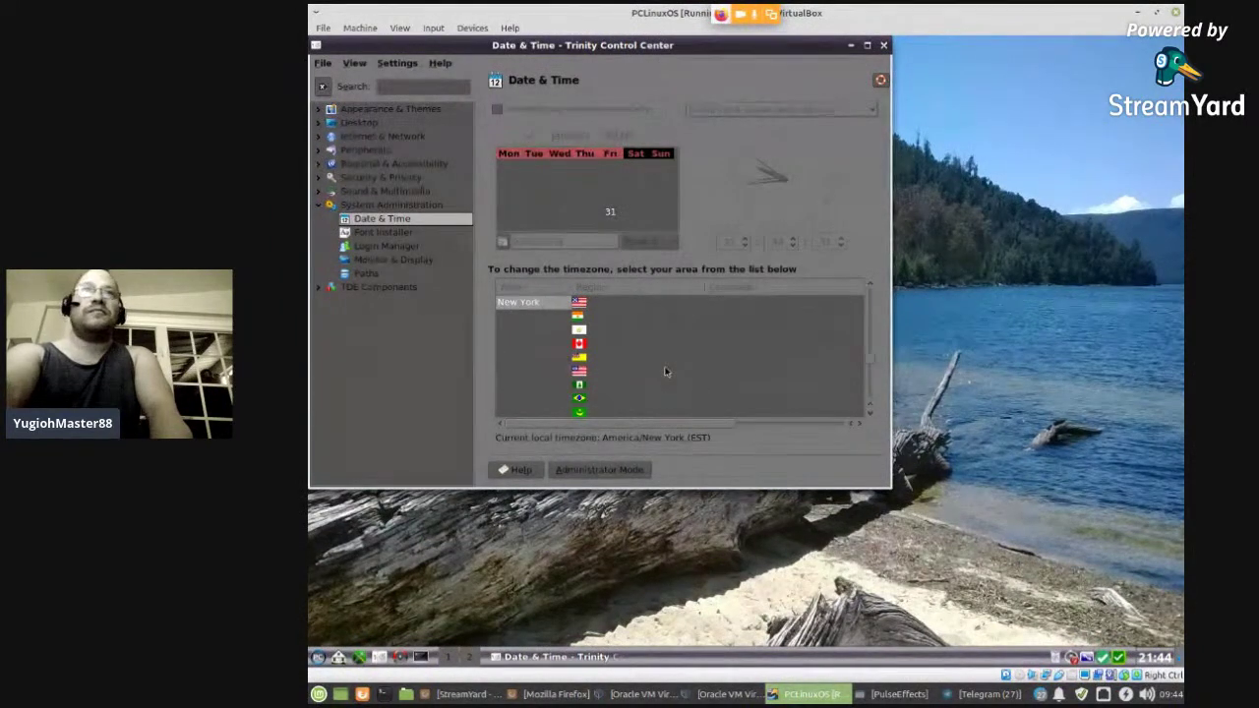
pyautogui.click(403, 233)
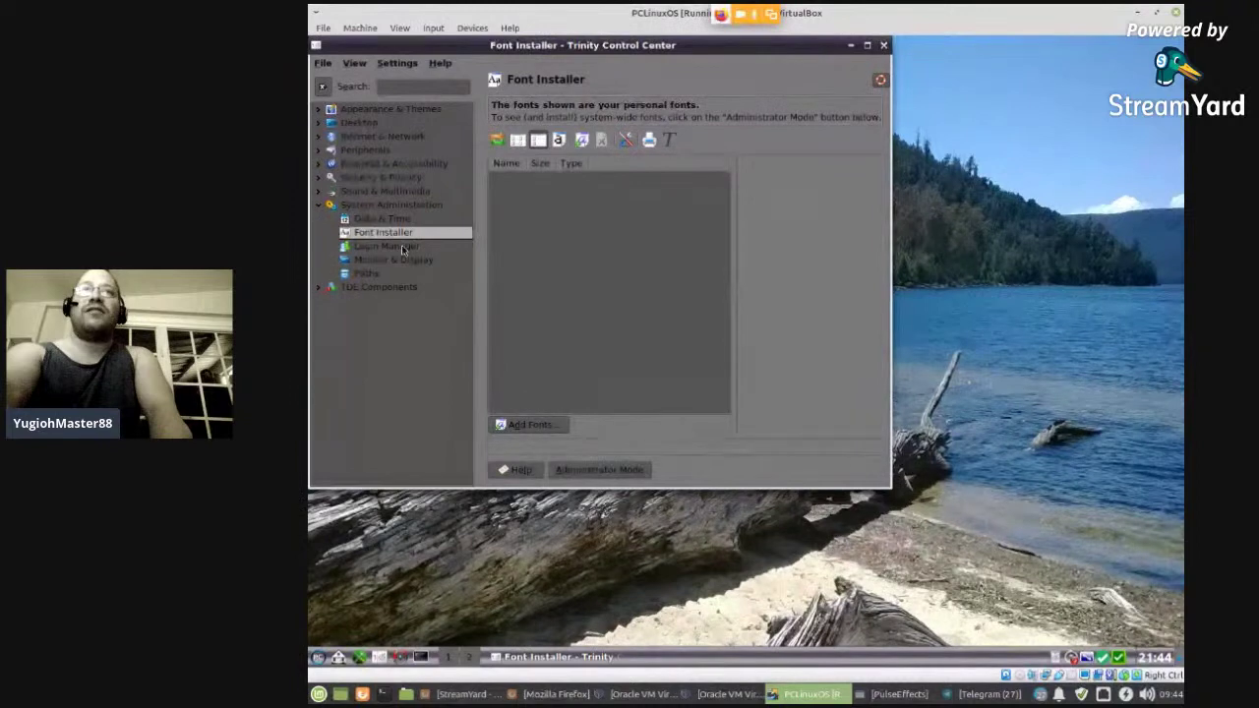
pyautogui.click(404, 247)
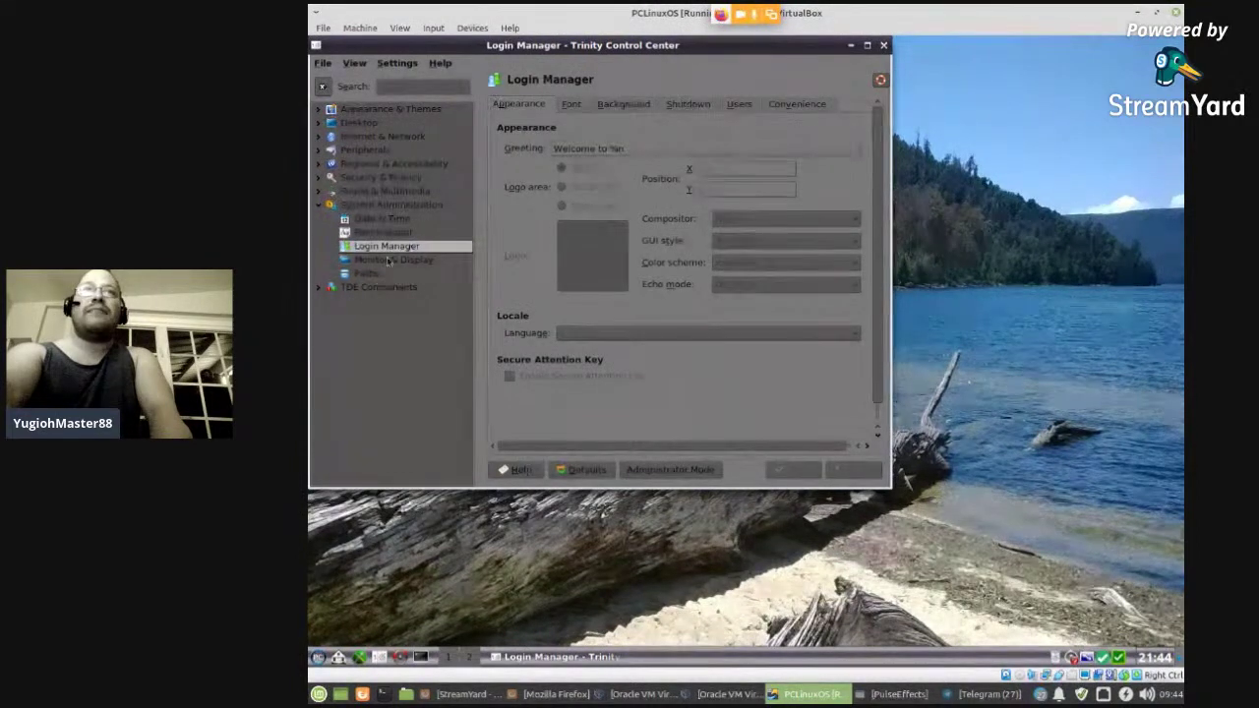
pyautogui.click(319, 206)
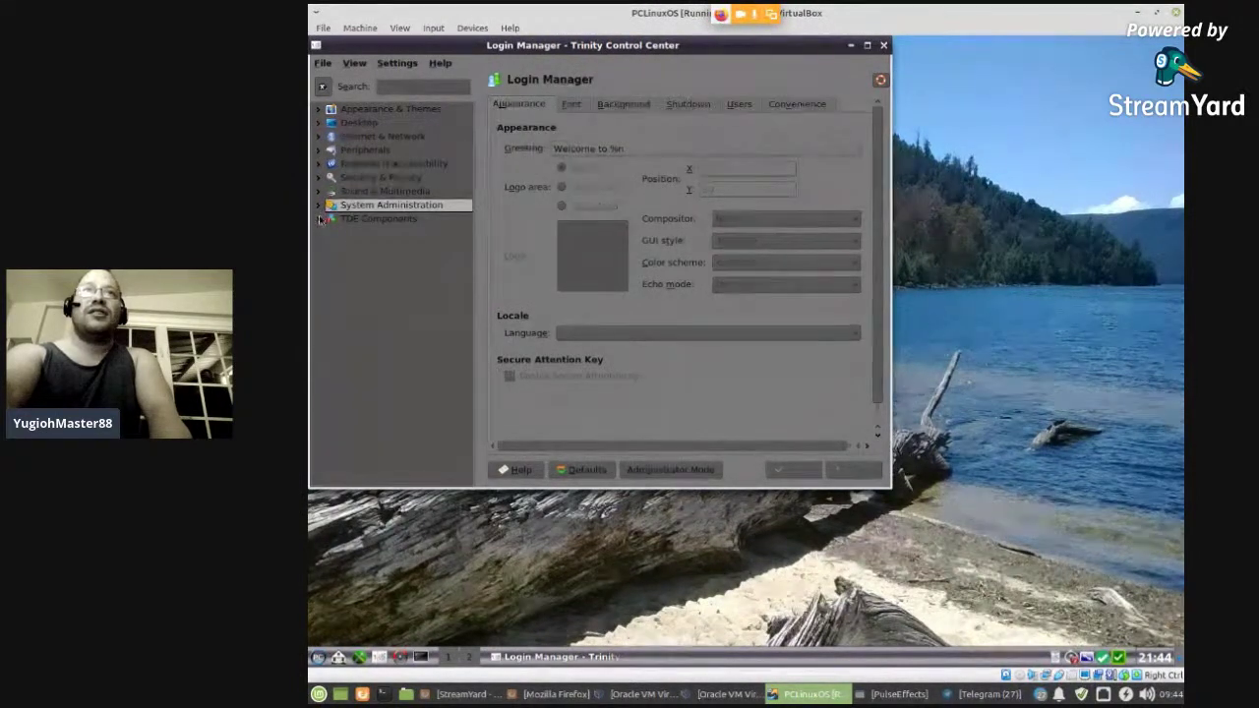
# - View Default Applications under TDE Components, then close the Control Center
pyautogui.click(319, 219)
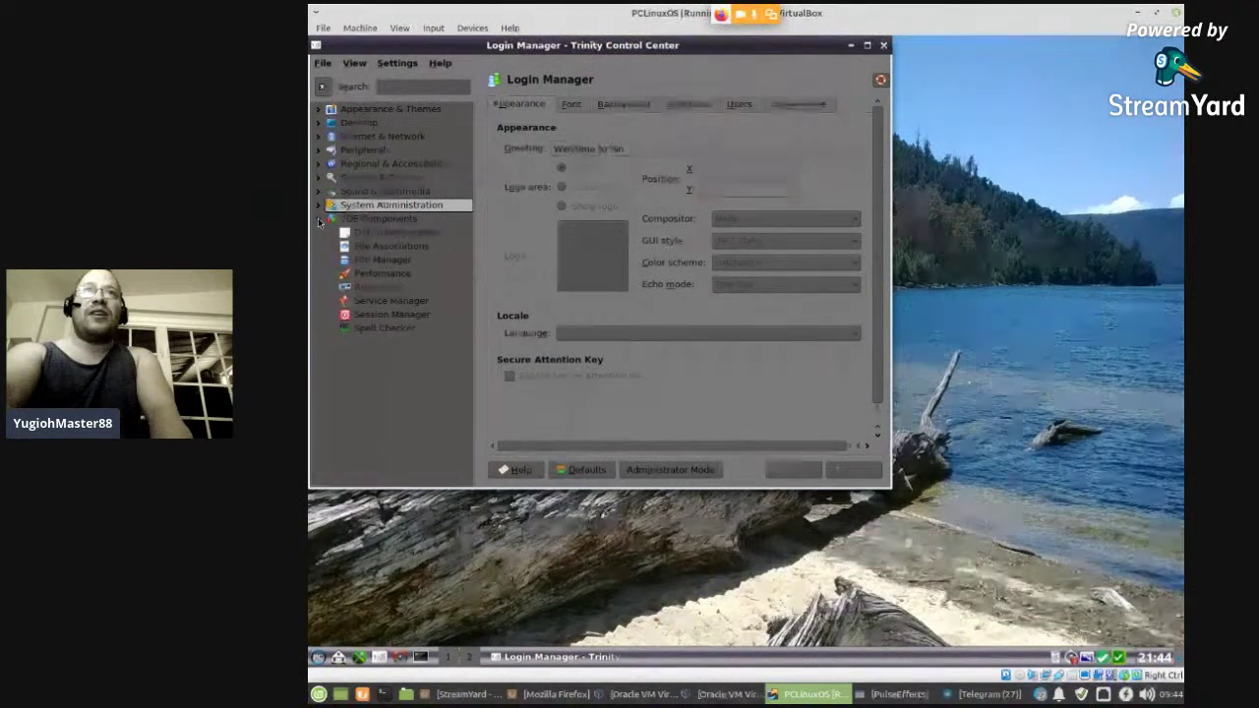
pyautogui.click(393, 232)
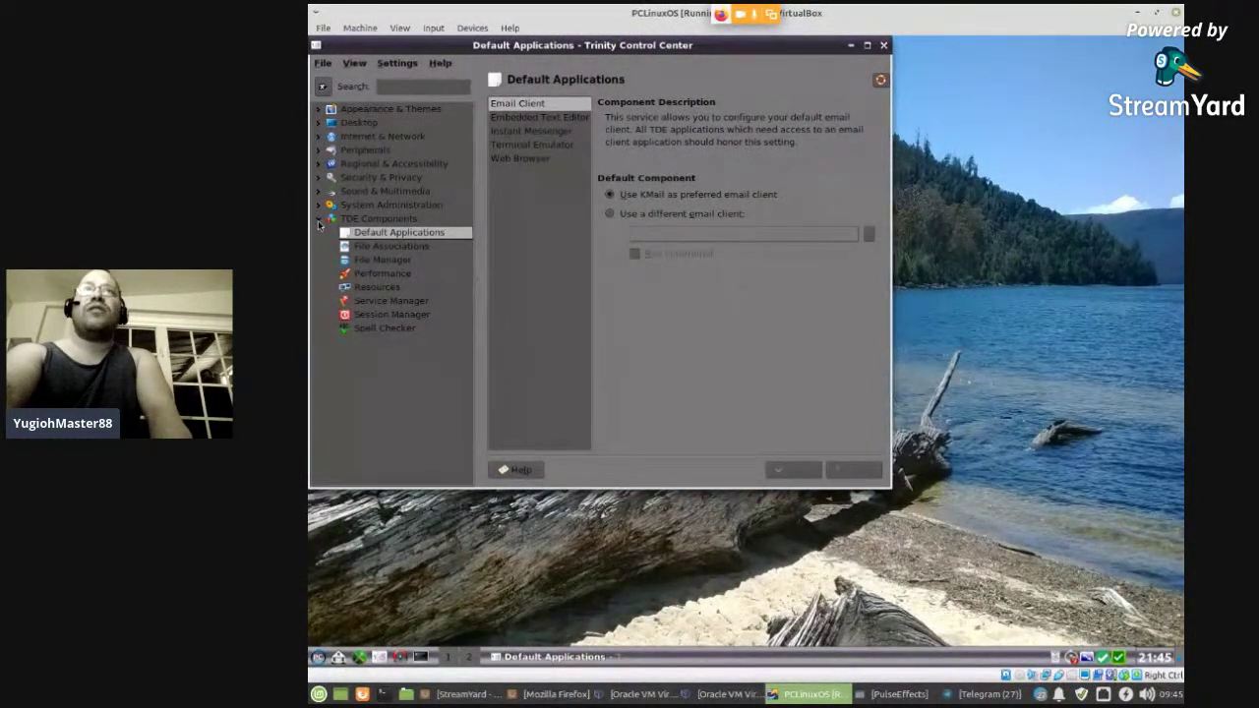
pyautogui.click(317, 222)
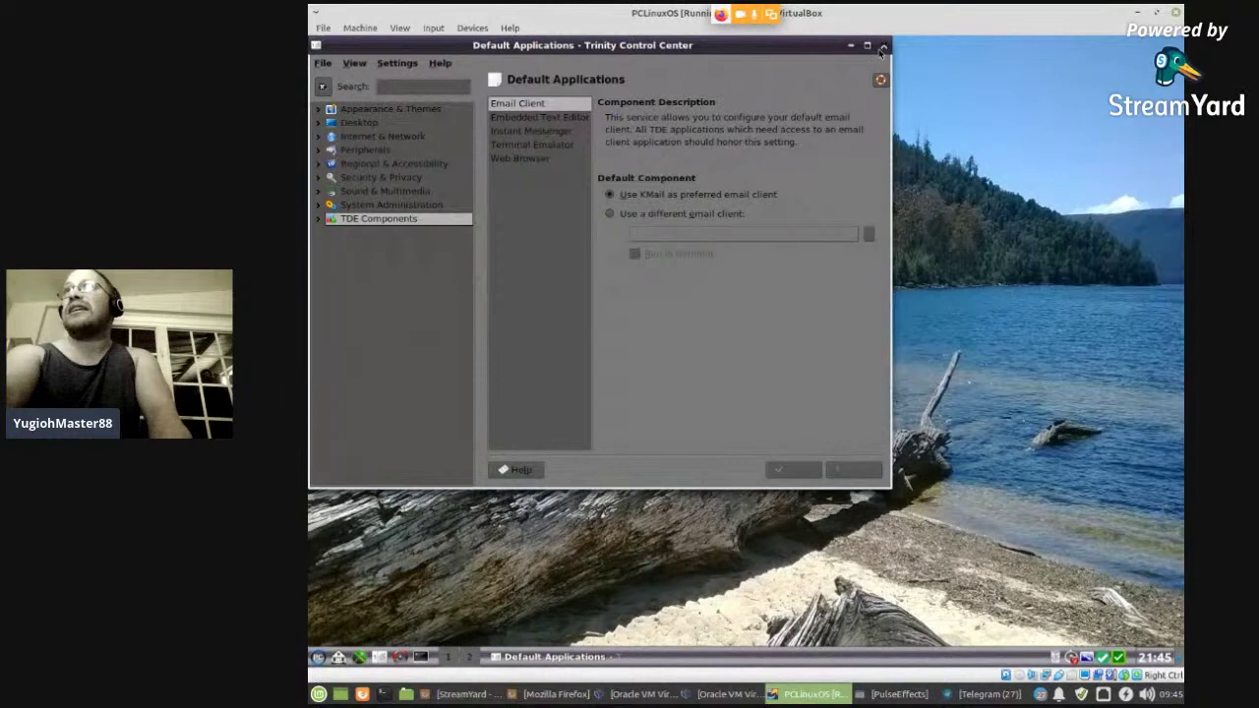
pyautogui.click(883, 46)
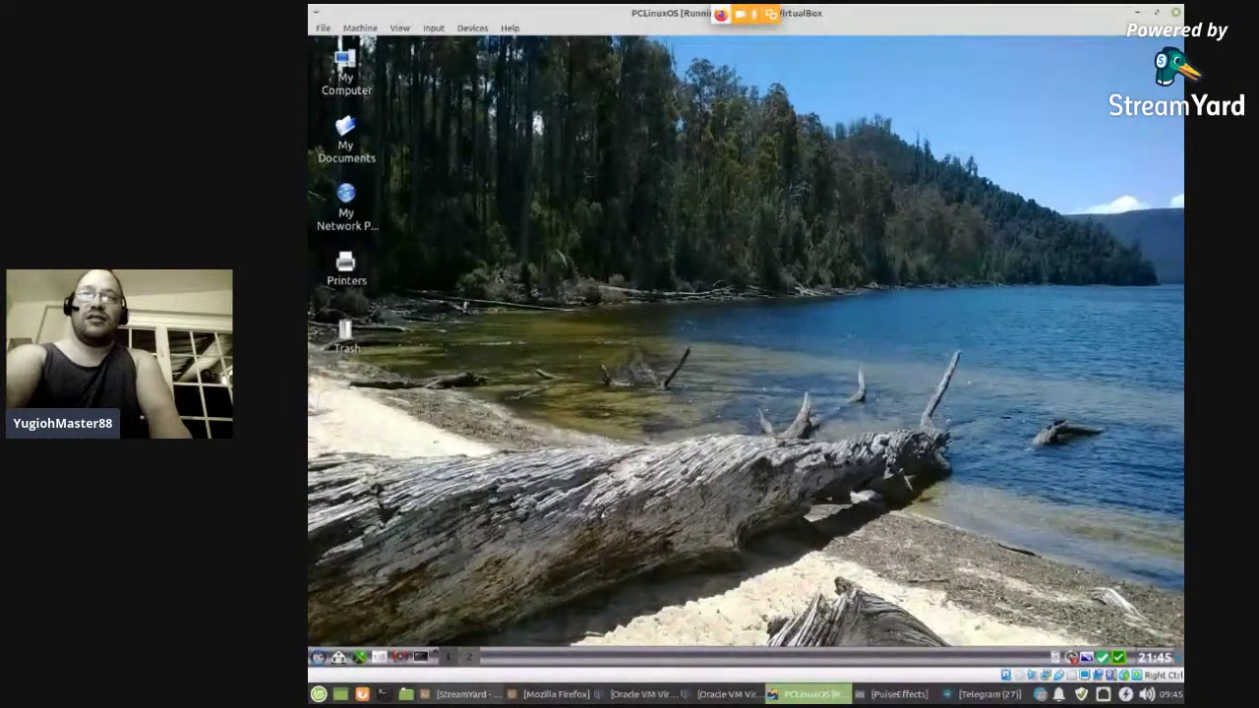
# - Bring the YouTube live chat forward, then launch the PCLinuxOS Control Center from the panel
pyautogui.click(551, 694)
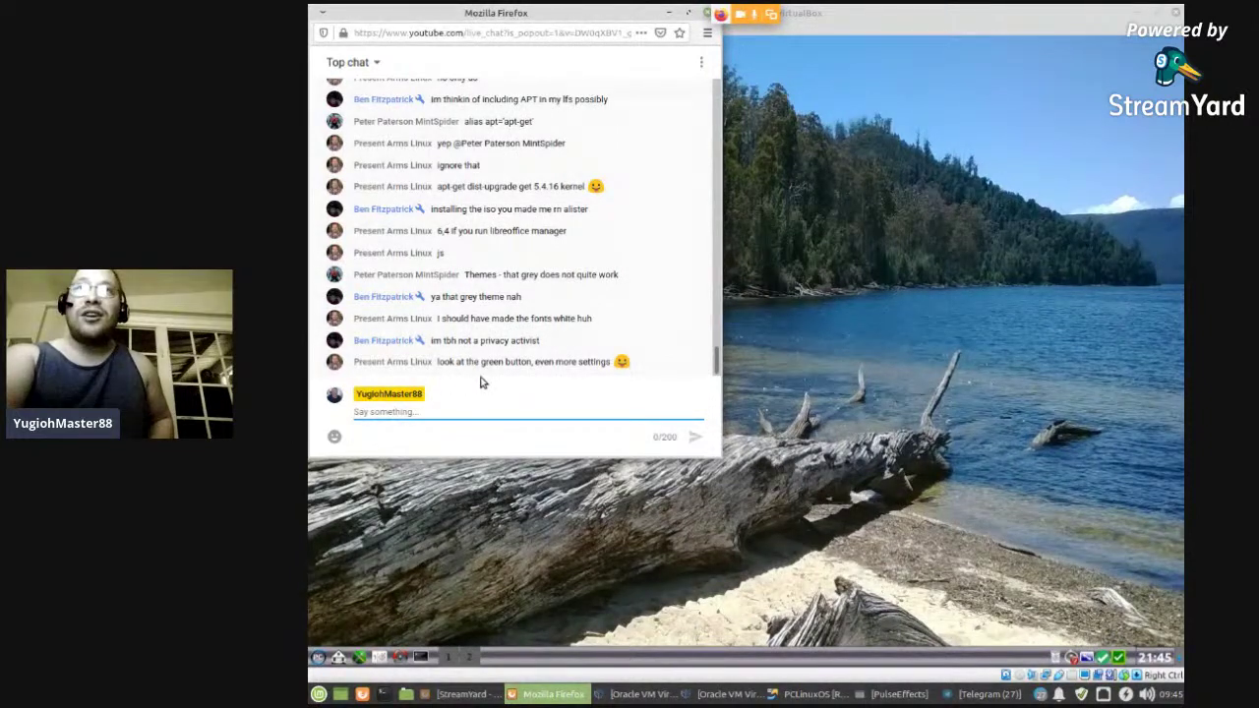
pyautogui.click(359, 658)
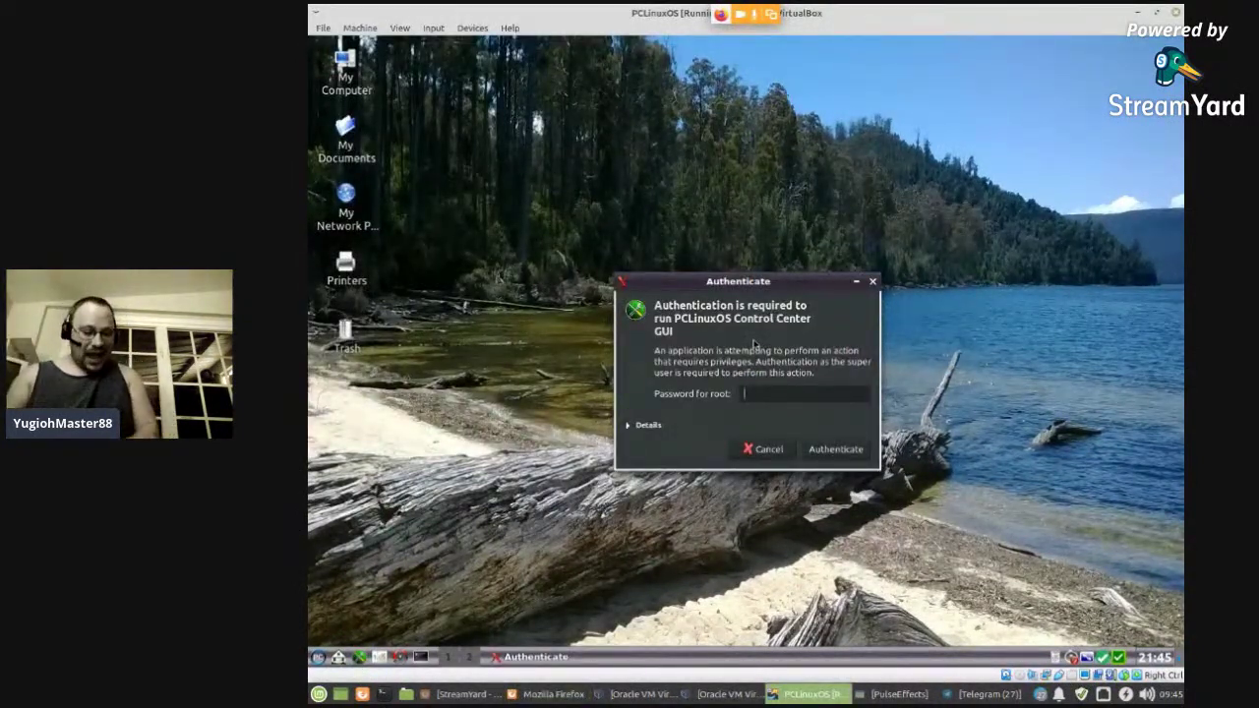
# - Authenticate as root, browse Sharing, Network Services and Hardware, and open Sound Configuration
pyautogui.press('Return')
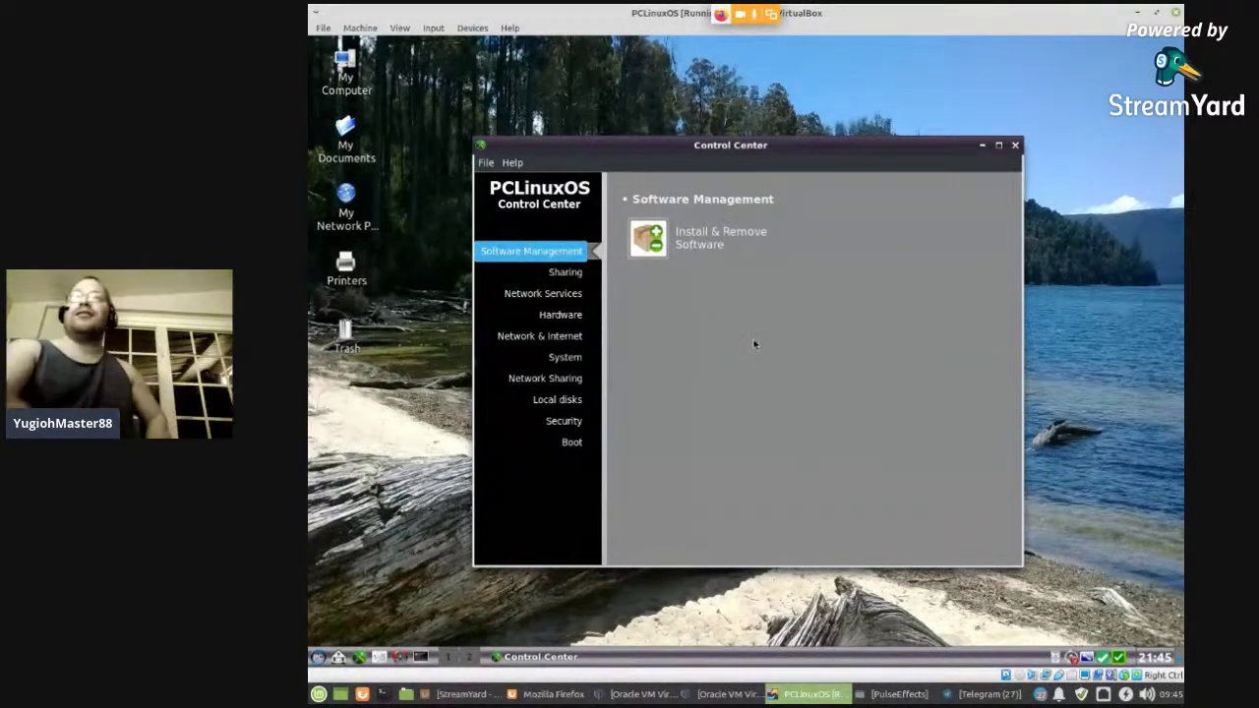
pyautogui.click(571, 273)
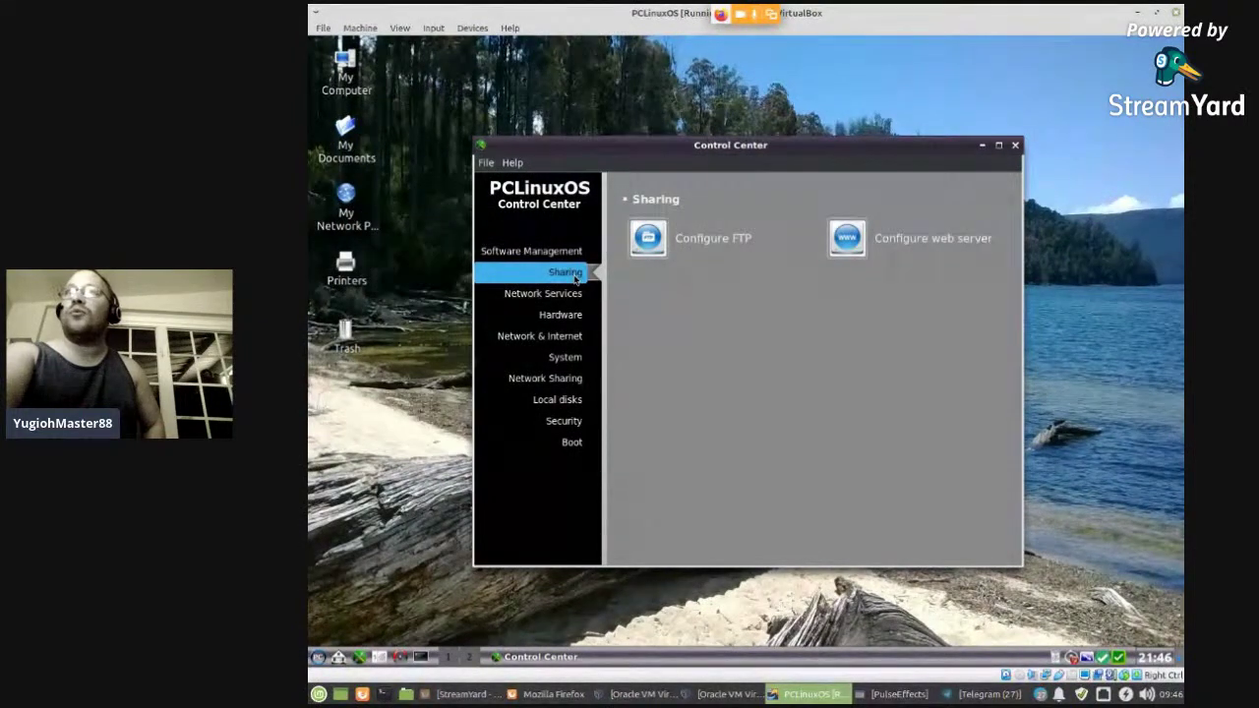
pyautogui.click(550, 295)
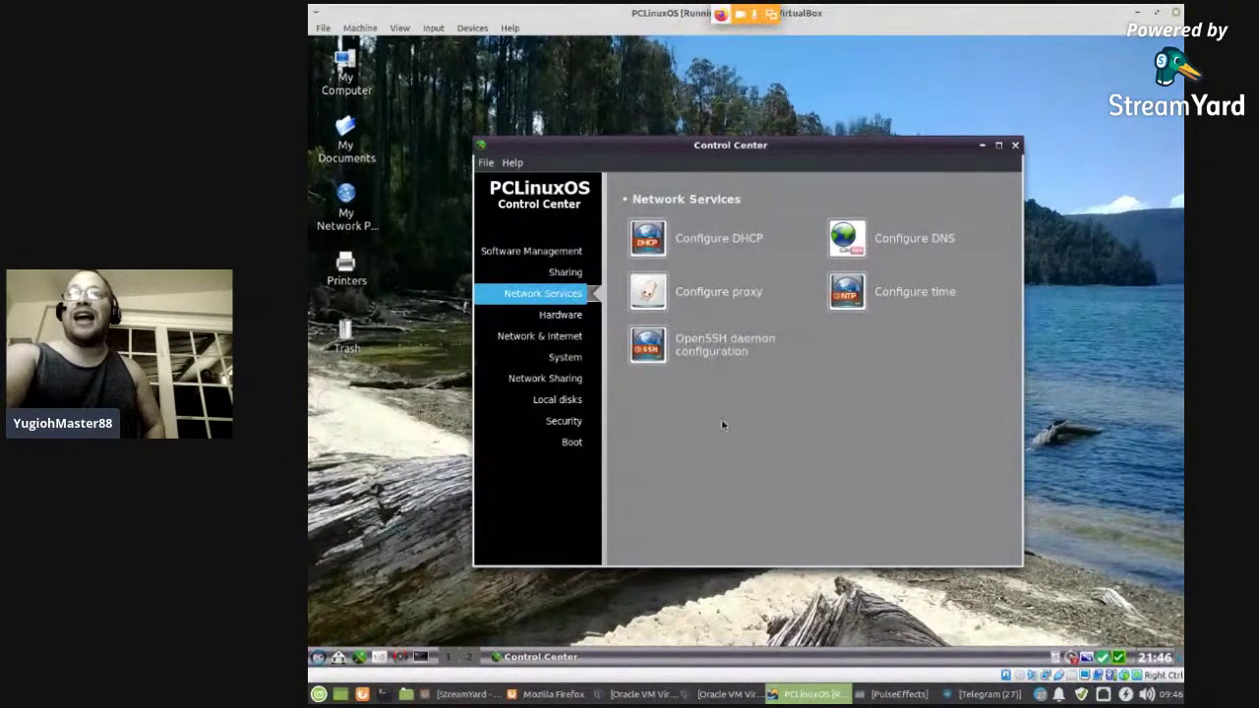
pyautogui.click(561, 315)
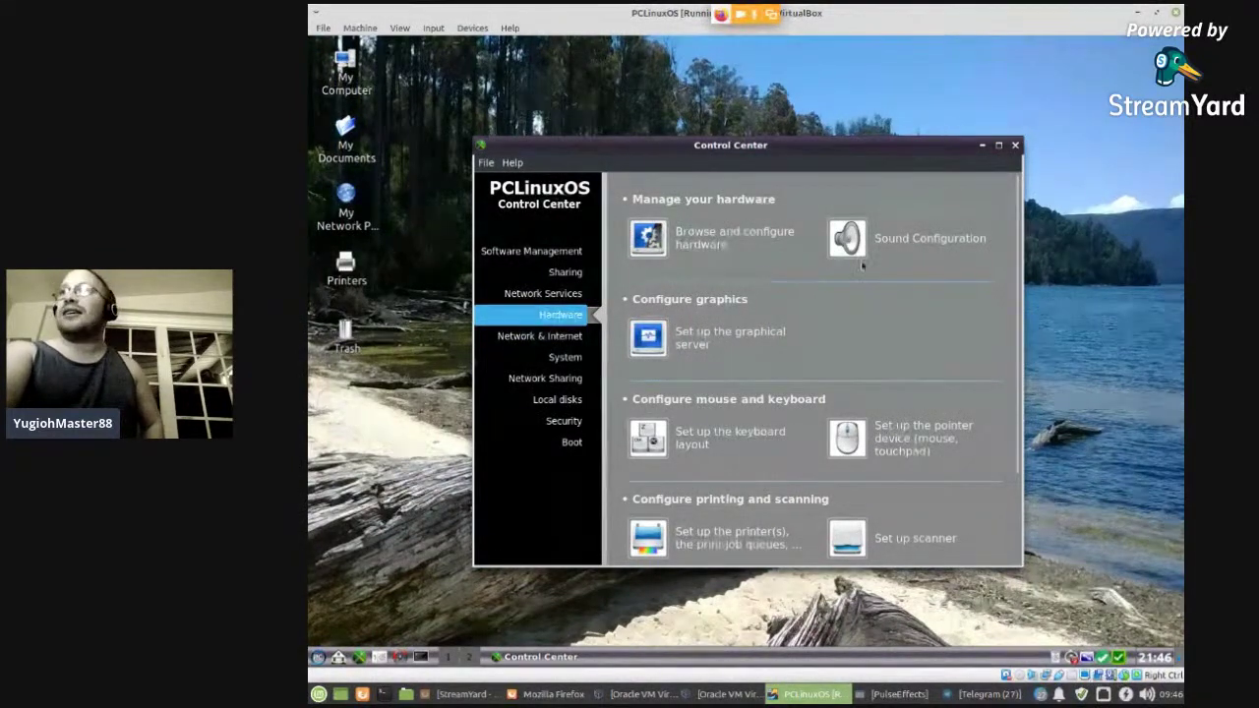
pyautogui.click(913, 241)
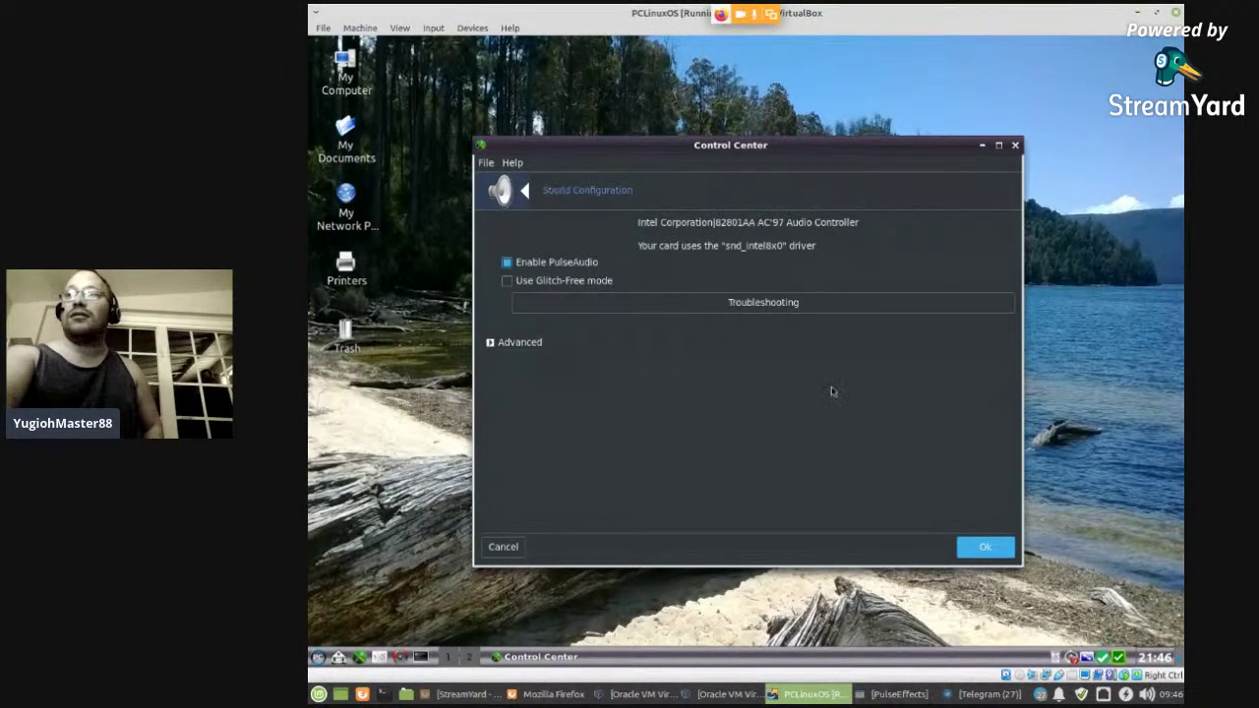
# - Close Sound Configuration and browse the Network & Internet and System categories
pyautogui.click(1005, 548)
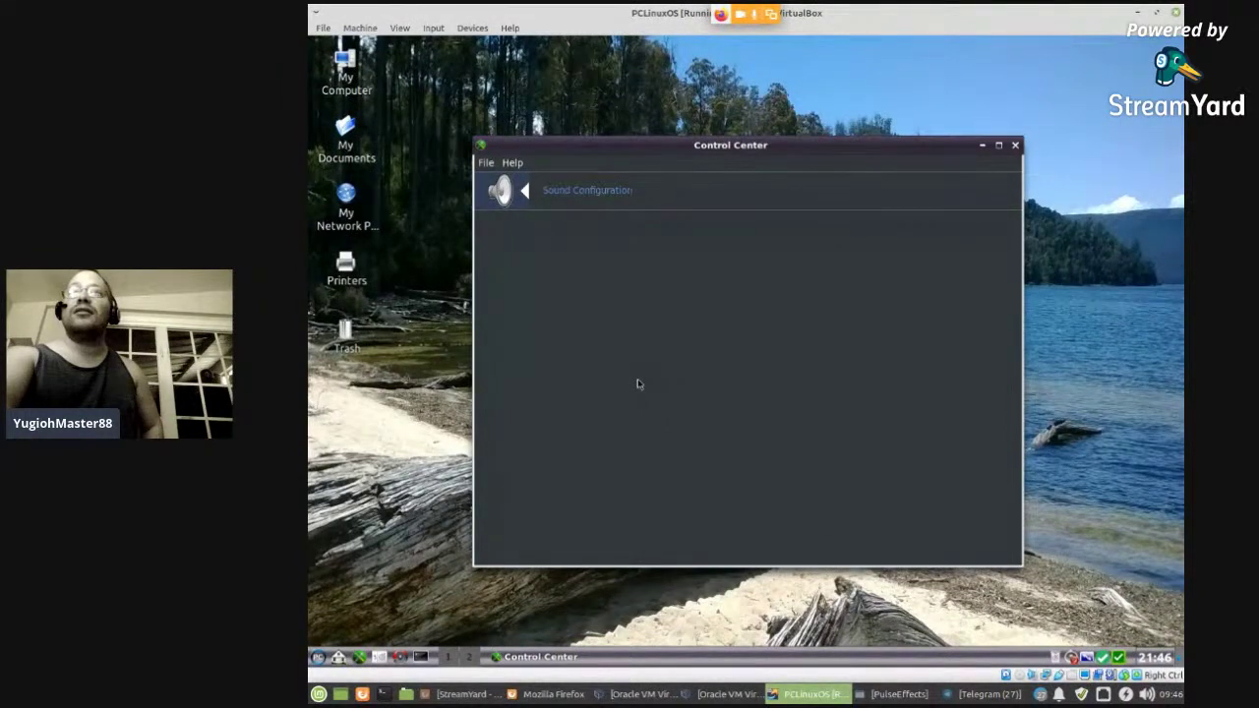
pyautogui.click(511, 193)
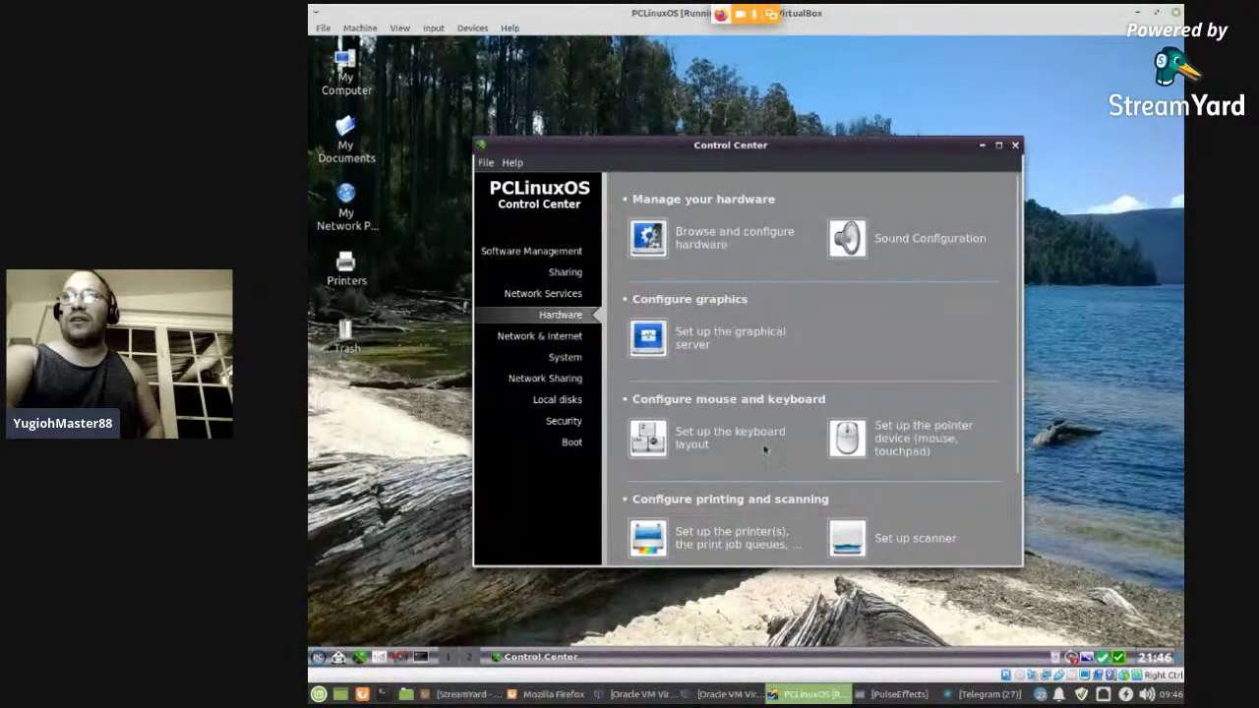
pyautogui.scroll(-3, 725, 407)
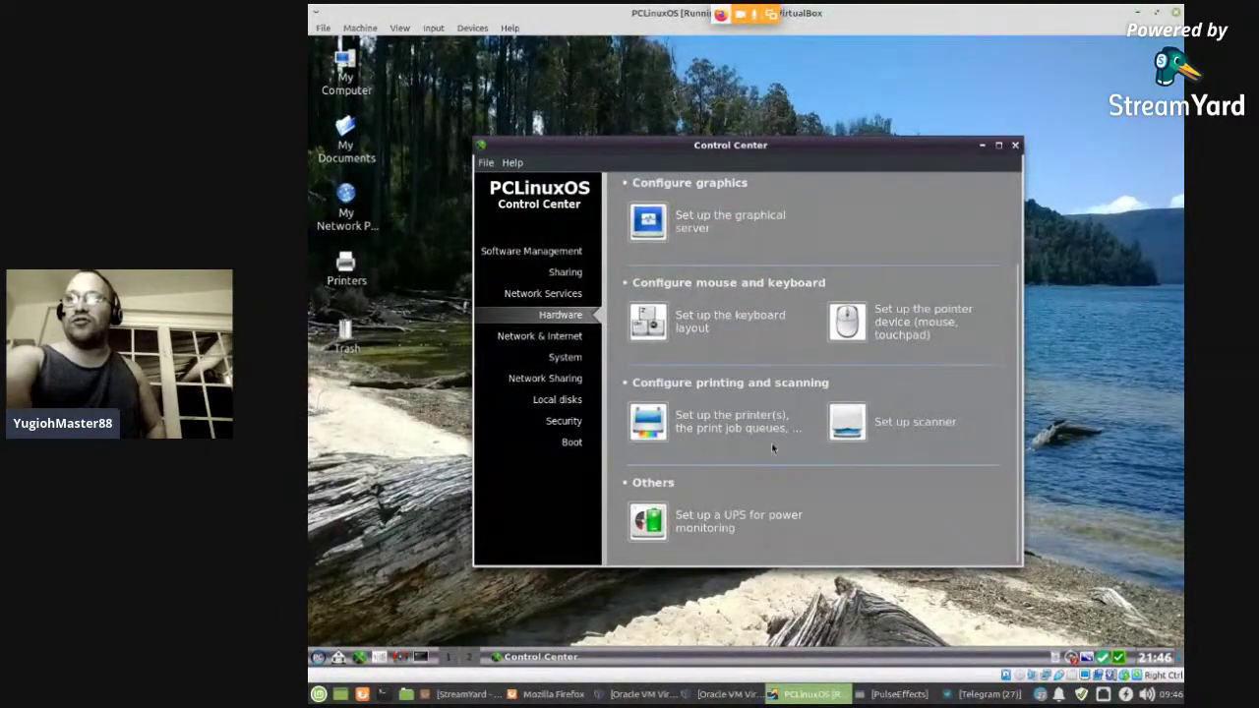
pyautogui.click(539, 335)
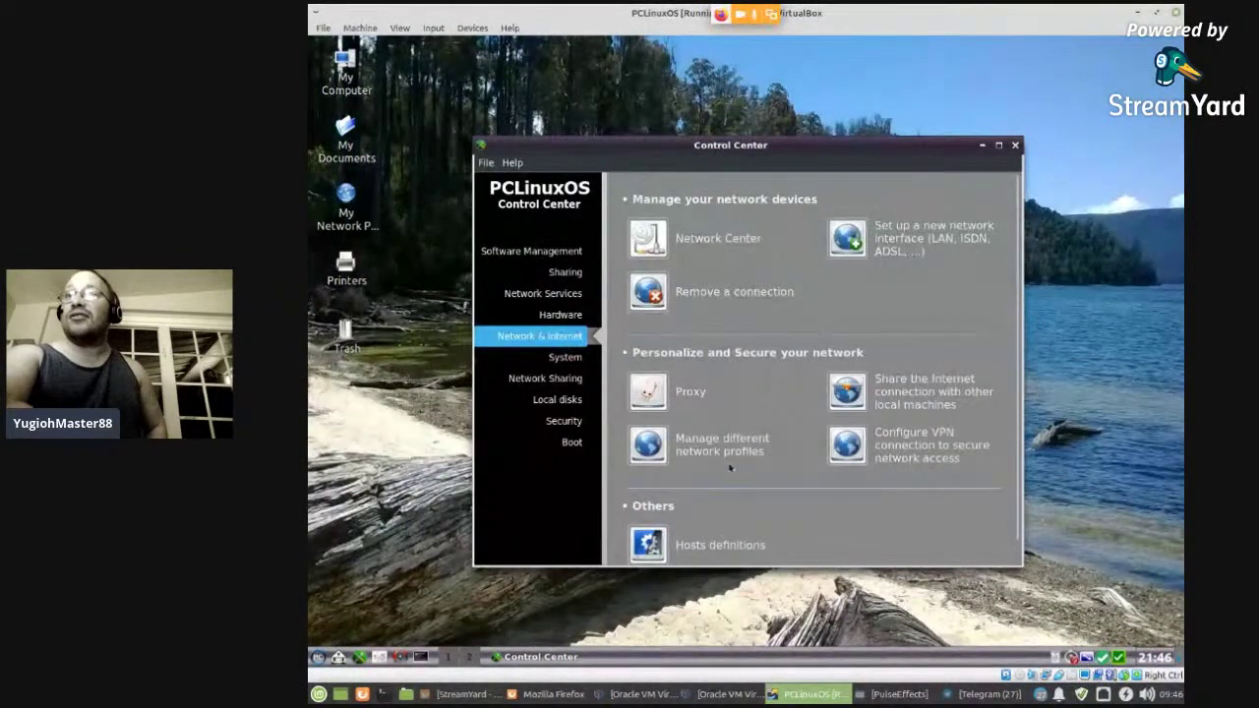
pyautogui.scroll(-1, 782, 419)
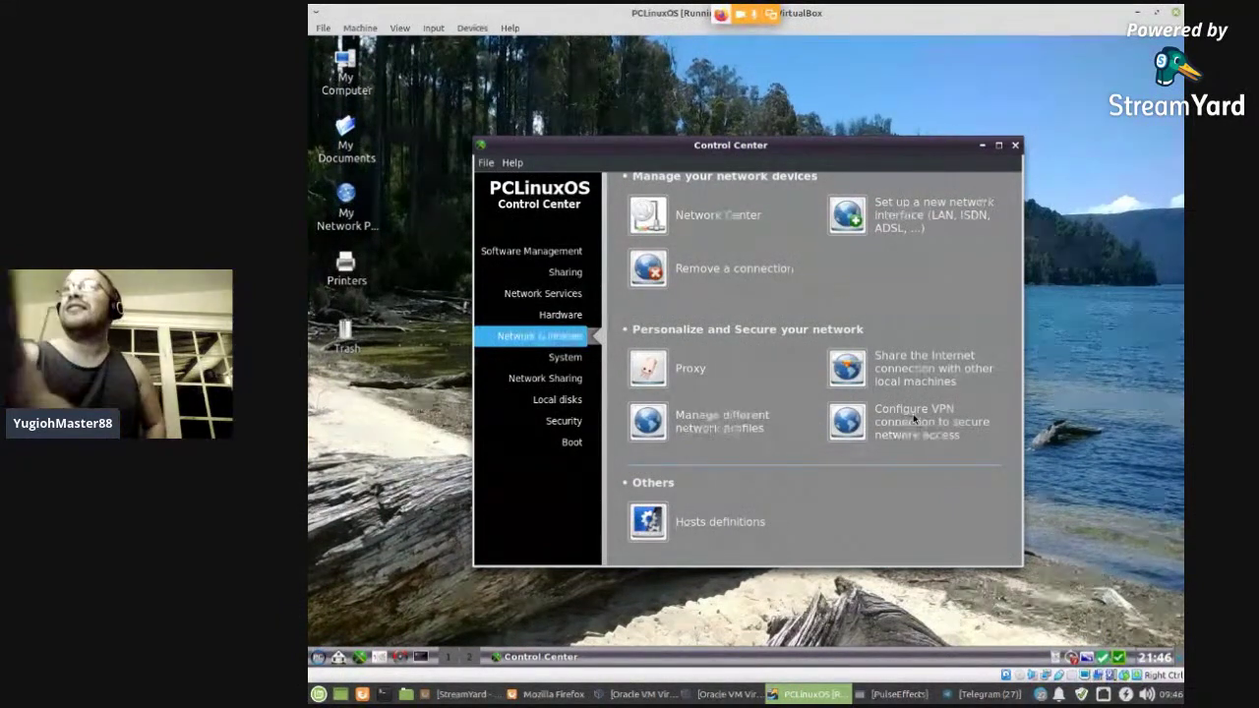
pyautogui.click(557, 358)
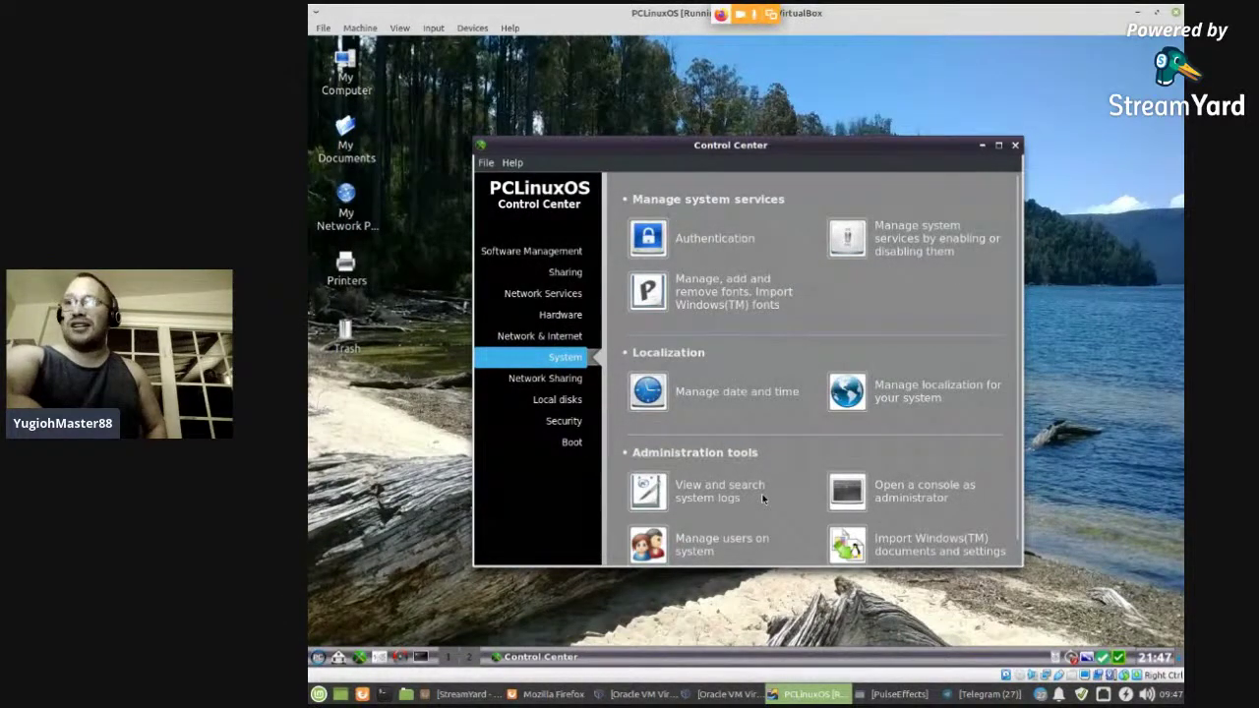
# - Browse the Network Sharing, Local disks and Security categories
pyautogui.scroll(-1, 762, 498)
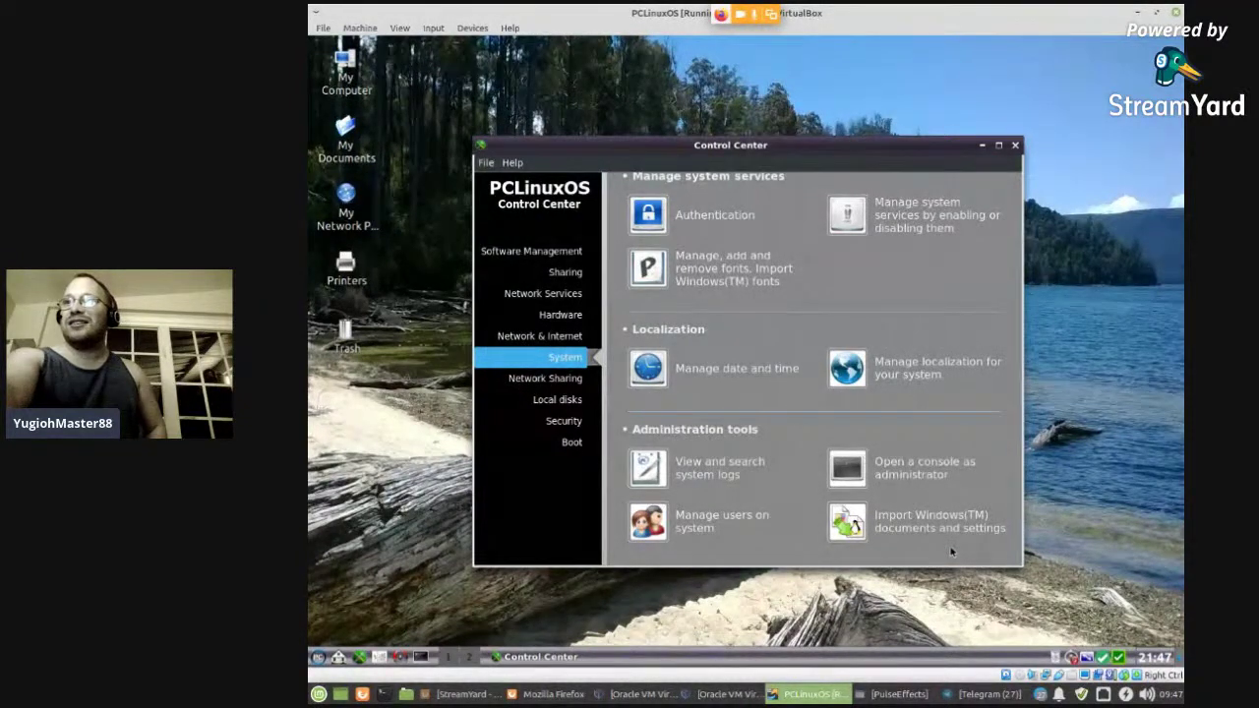
pyautogui.click(515, 381)
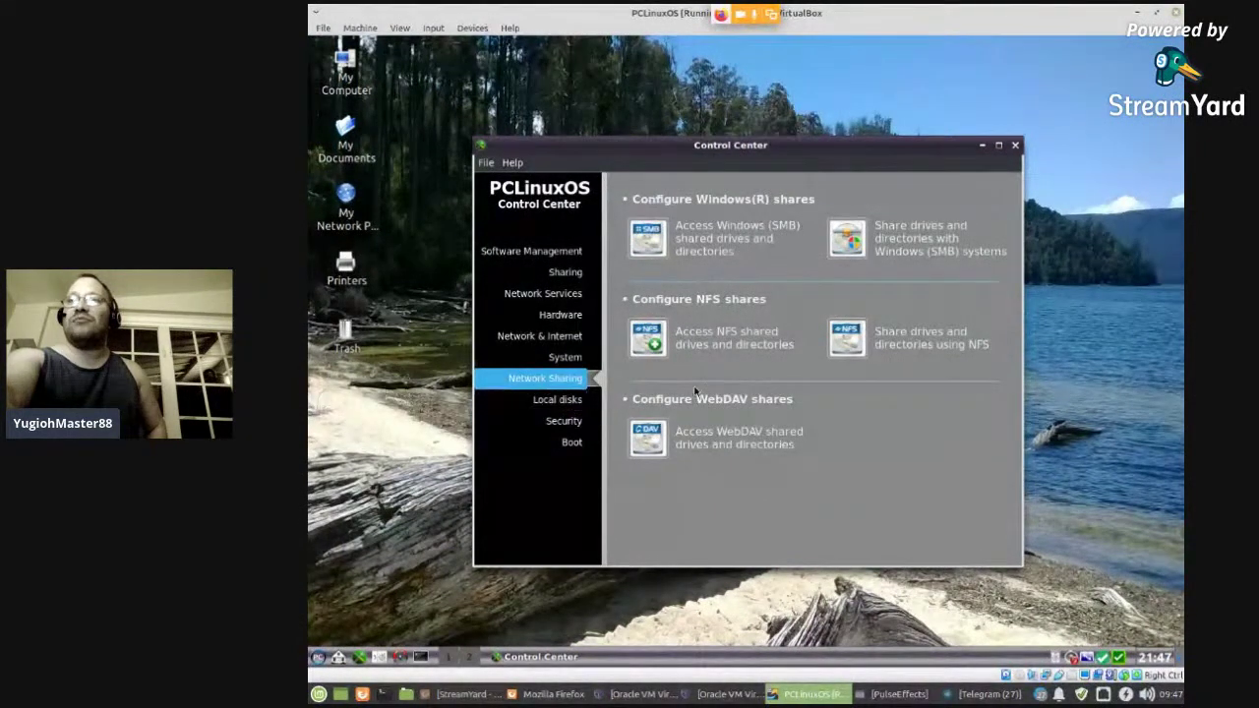
pyautogui.click(583, 401)
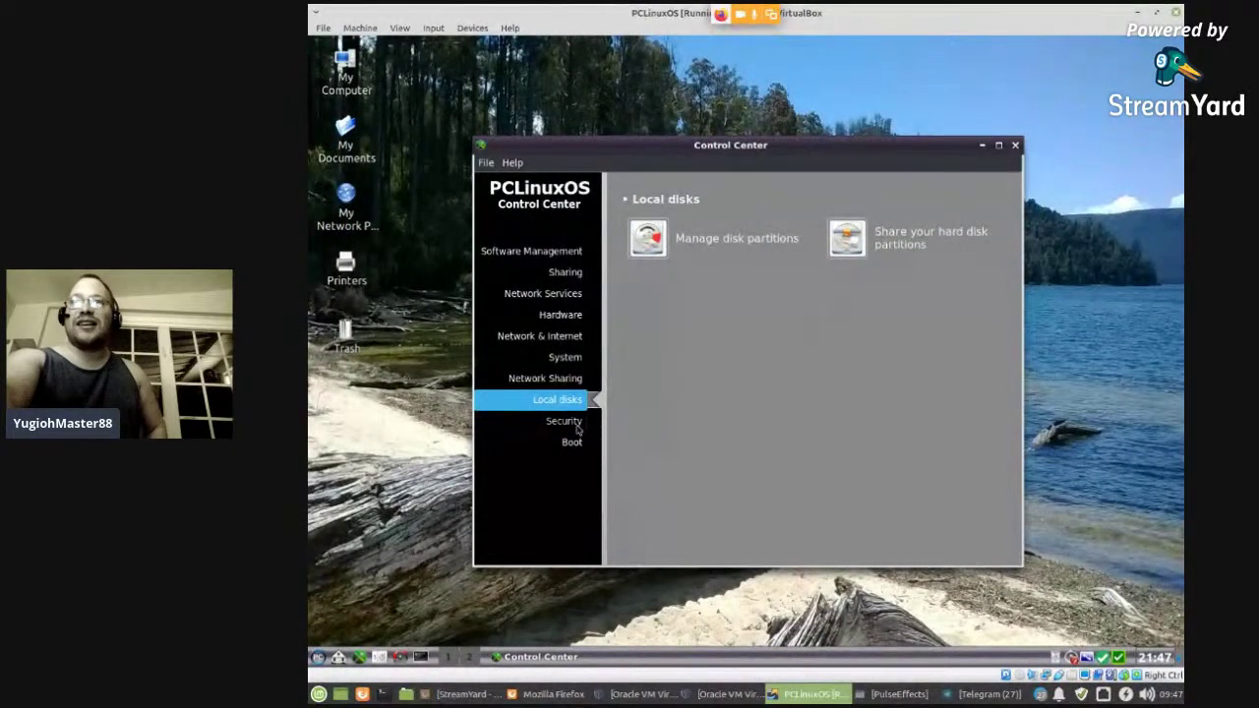
pyautogui.click(564, 421)
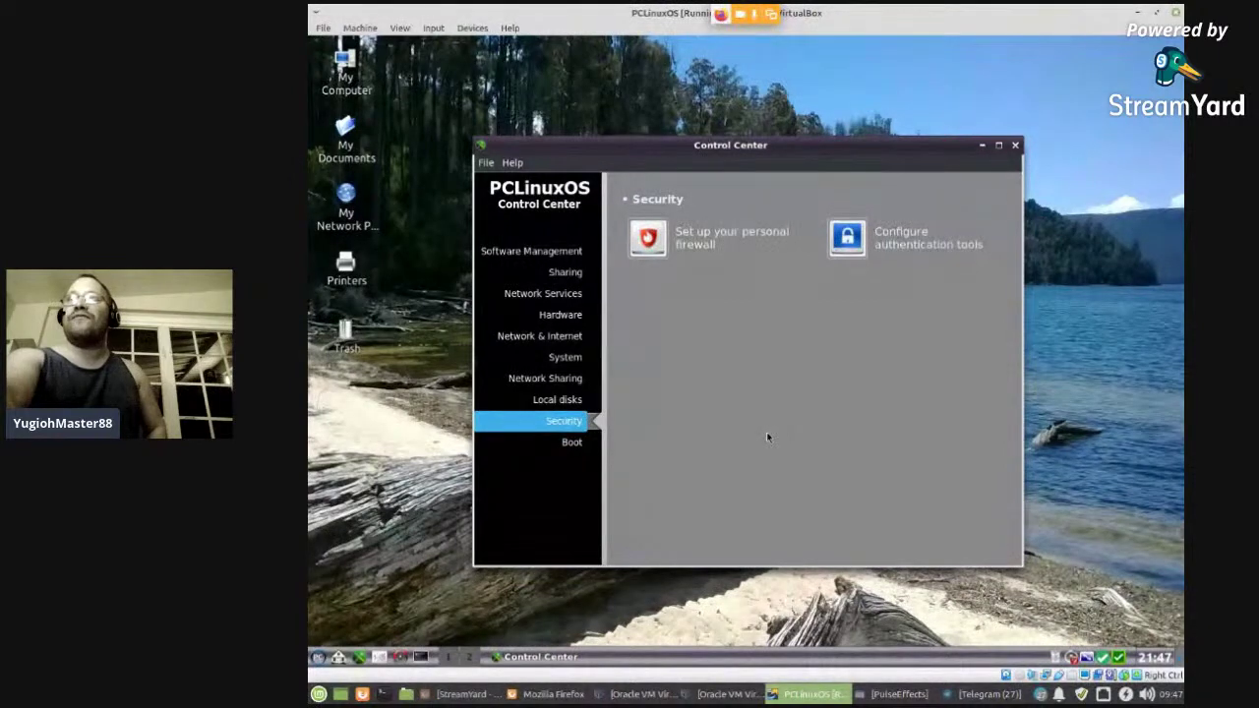
# - Set up the personal firewall allowing SSH server and POP and IMAP Server, installing shorewall
pyautogui.click(658, 236)
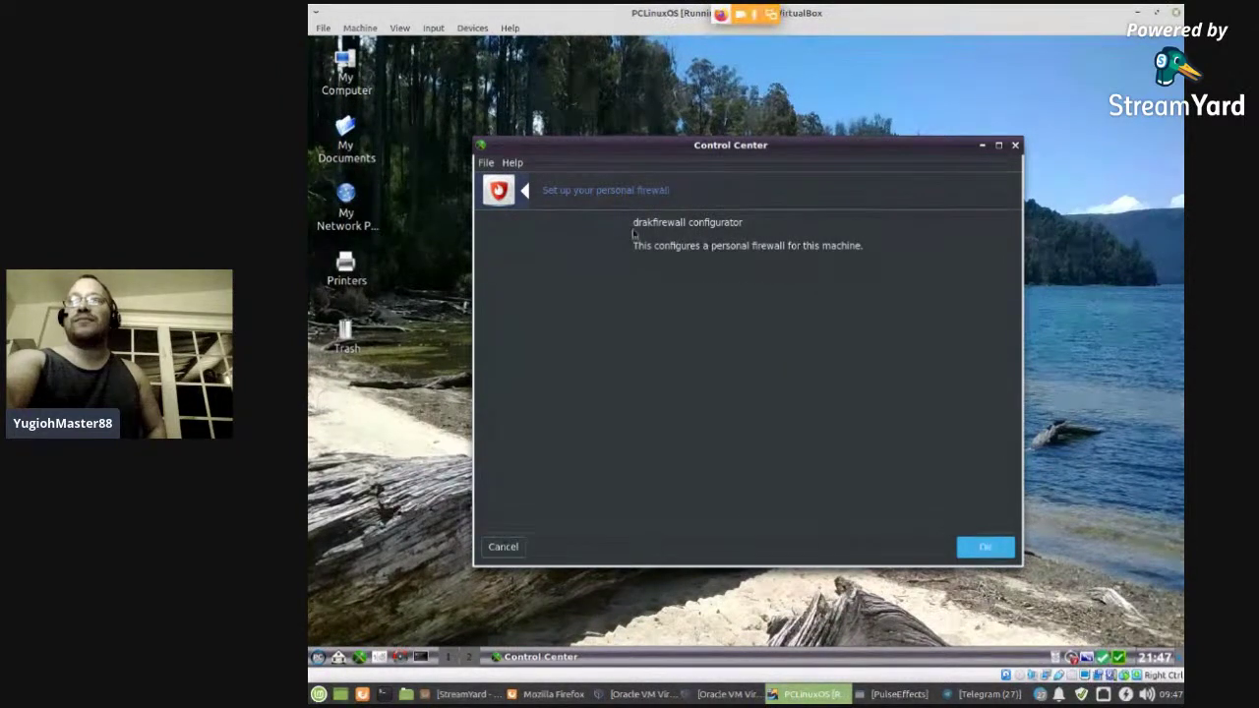
pyautogui.click(981, 549)
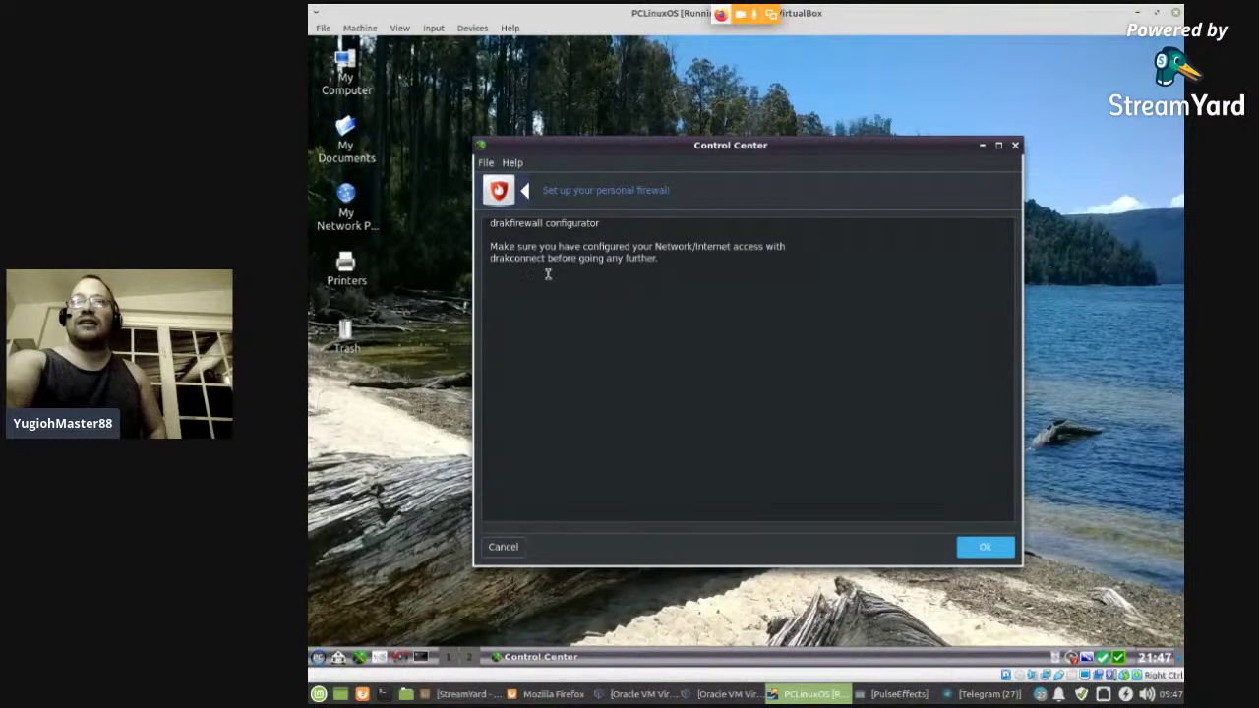
pyautogui.click(985, 547)
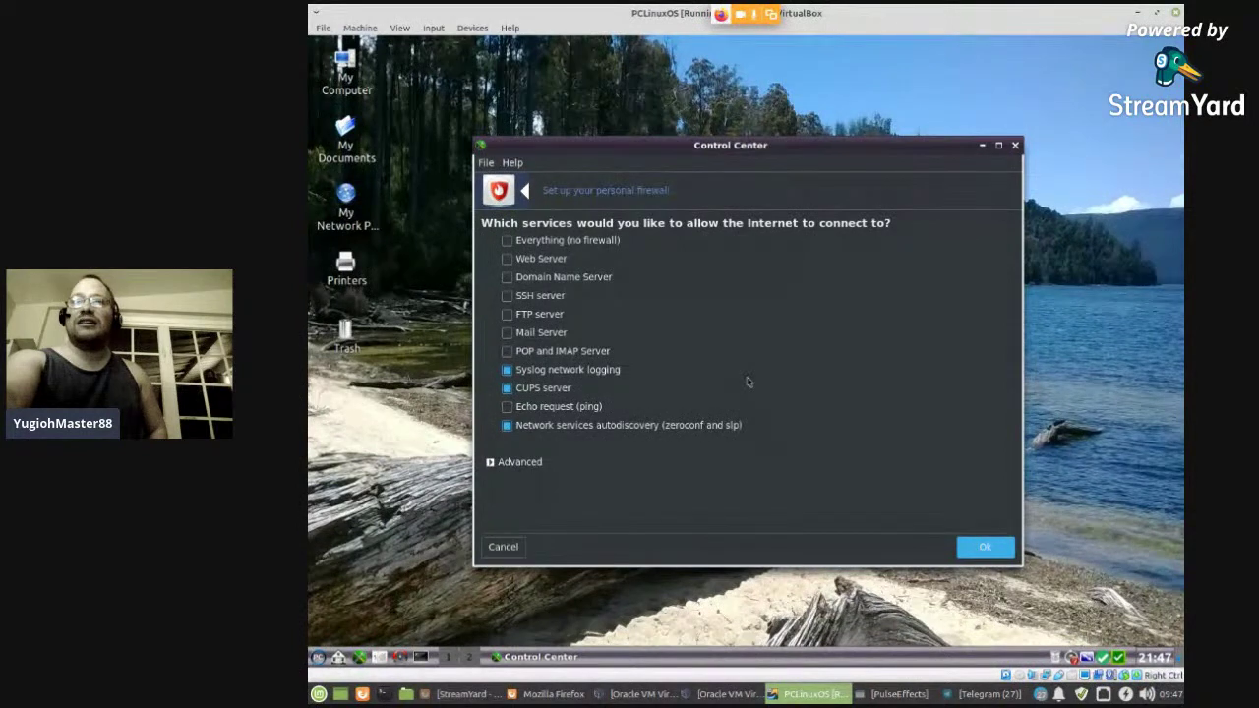
pyautogui.click(510, 353)
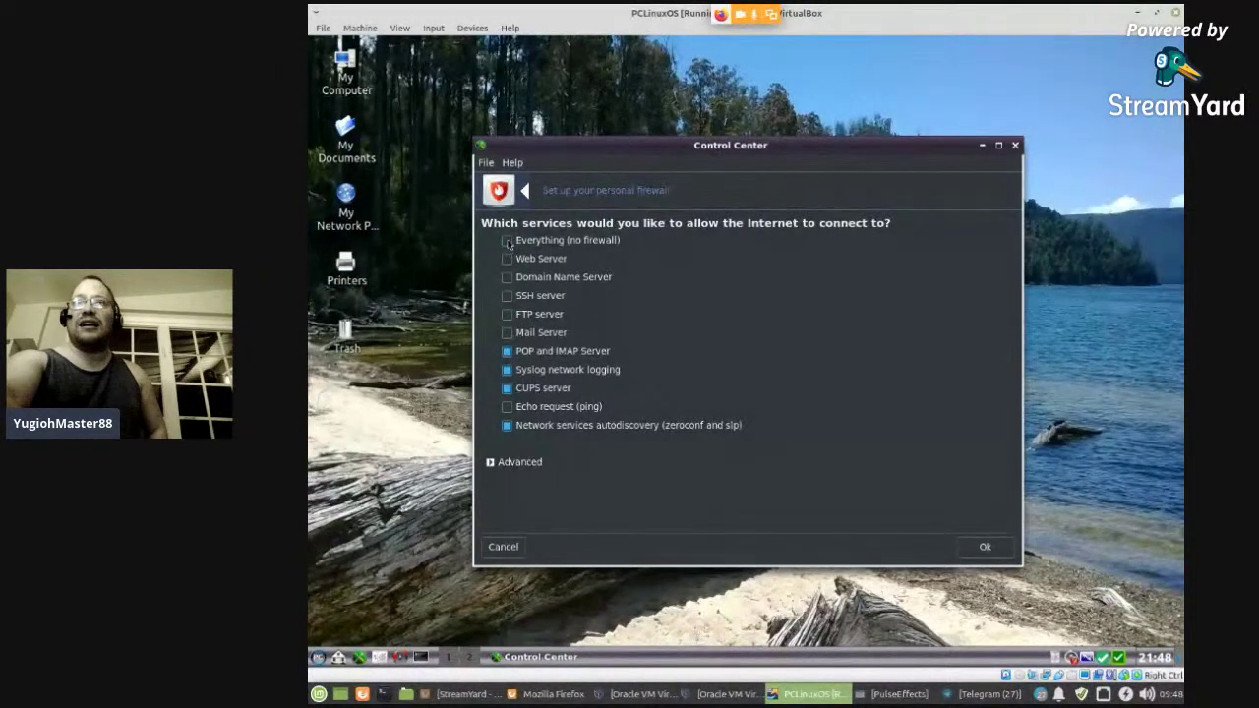
pyautogui.click(509, 299)
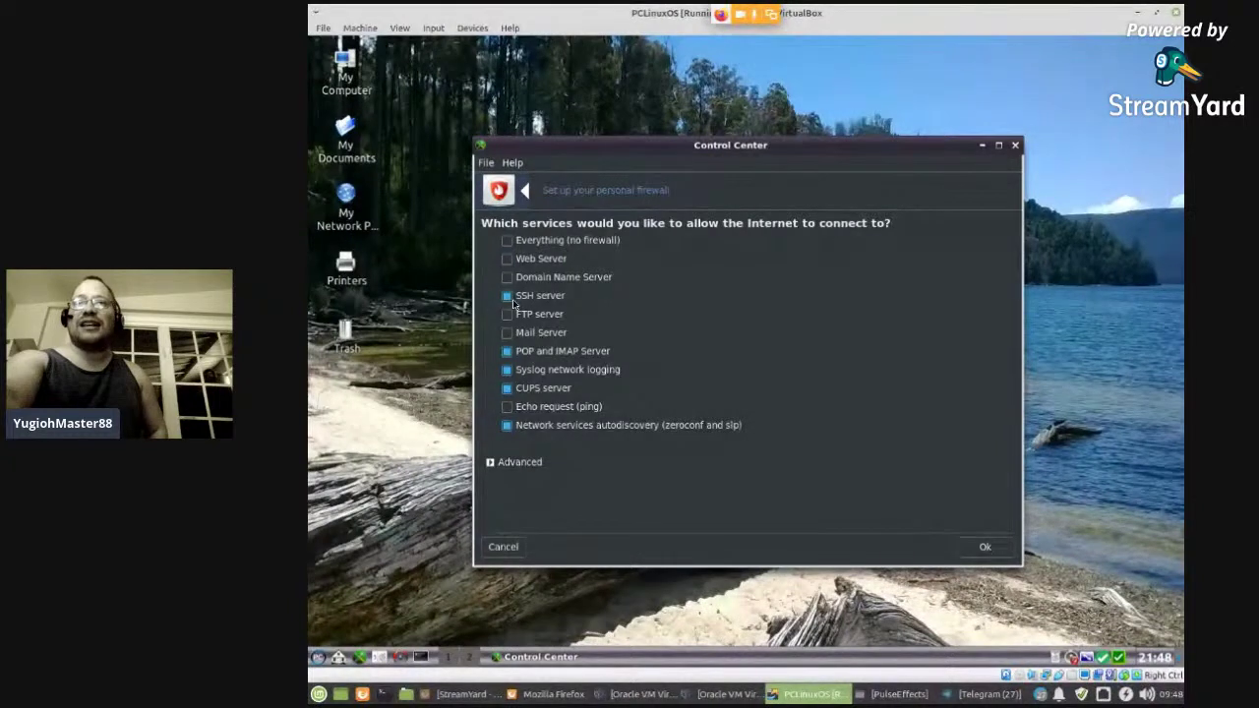
pyautogui.click(985, 546)
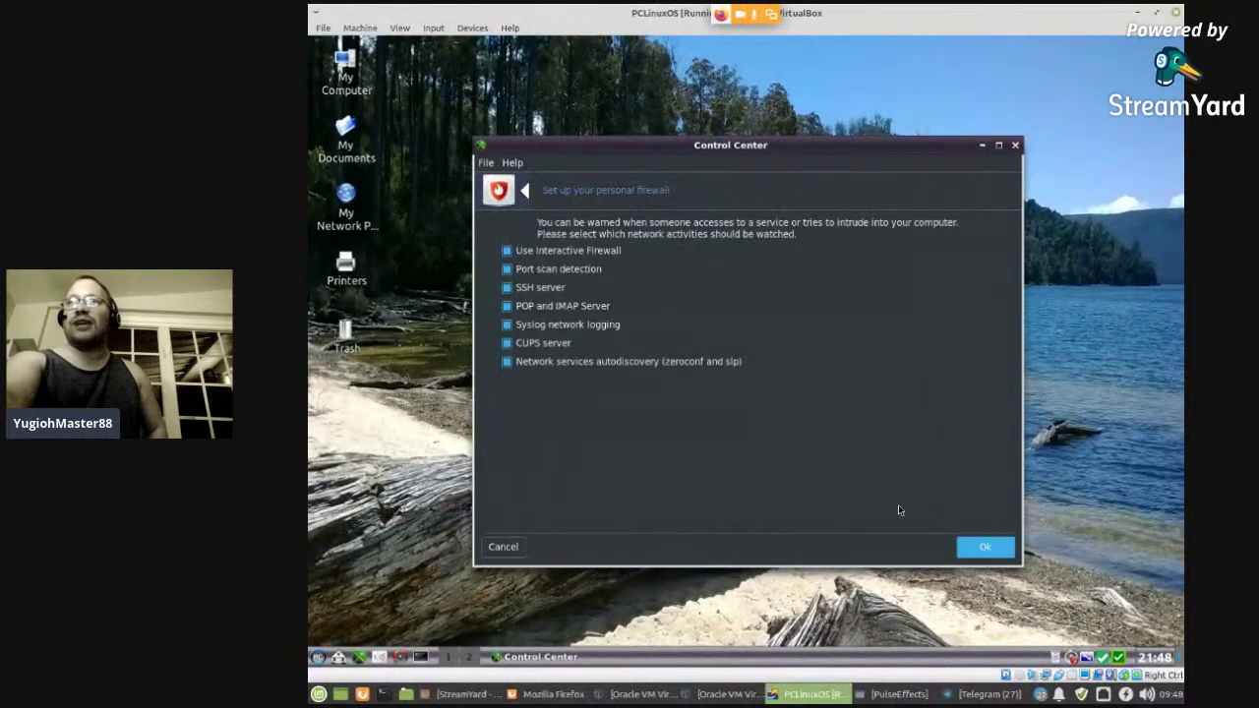
pyautogui.click(967, 551)
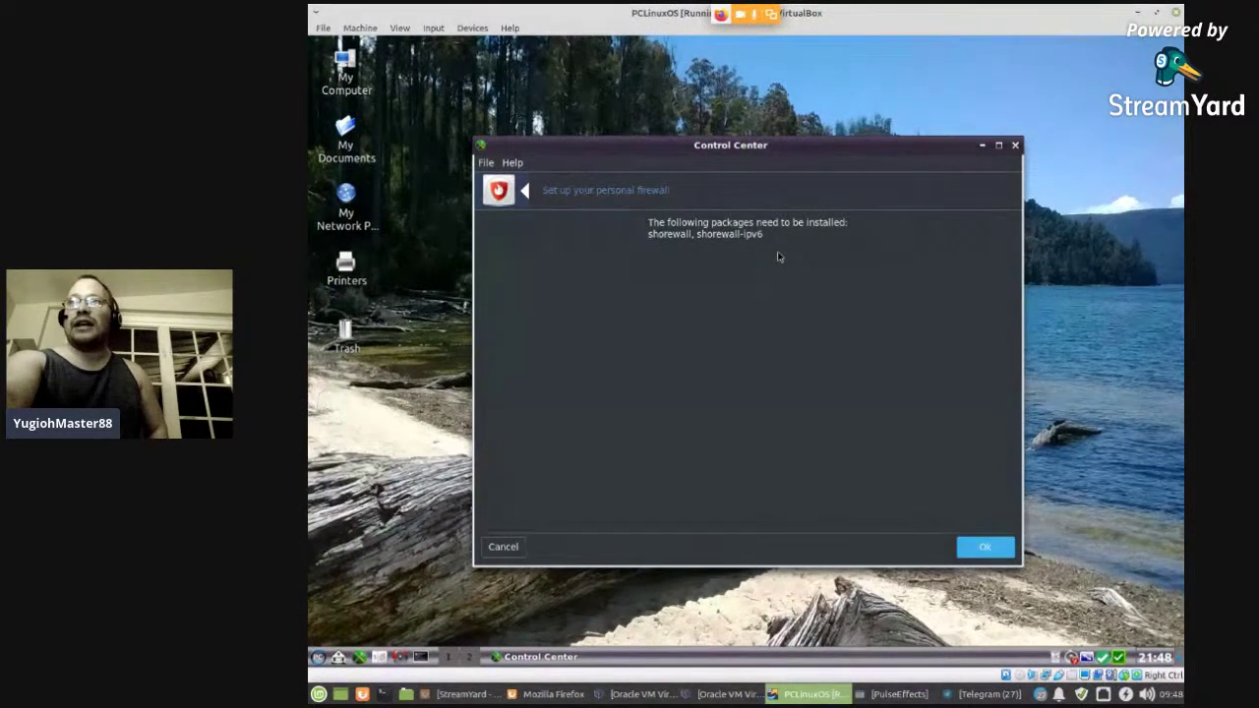
pyautogui.click(973, 548)
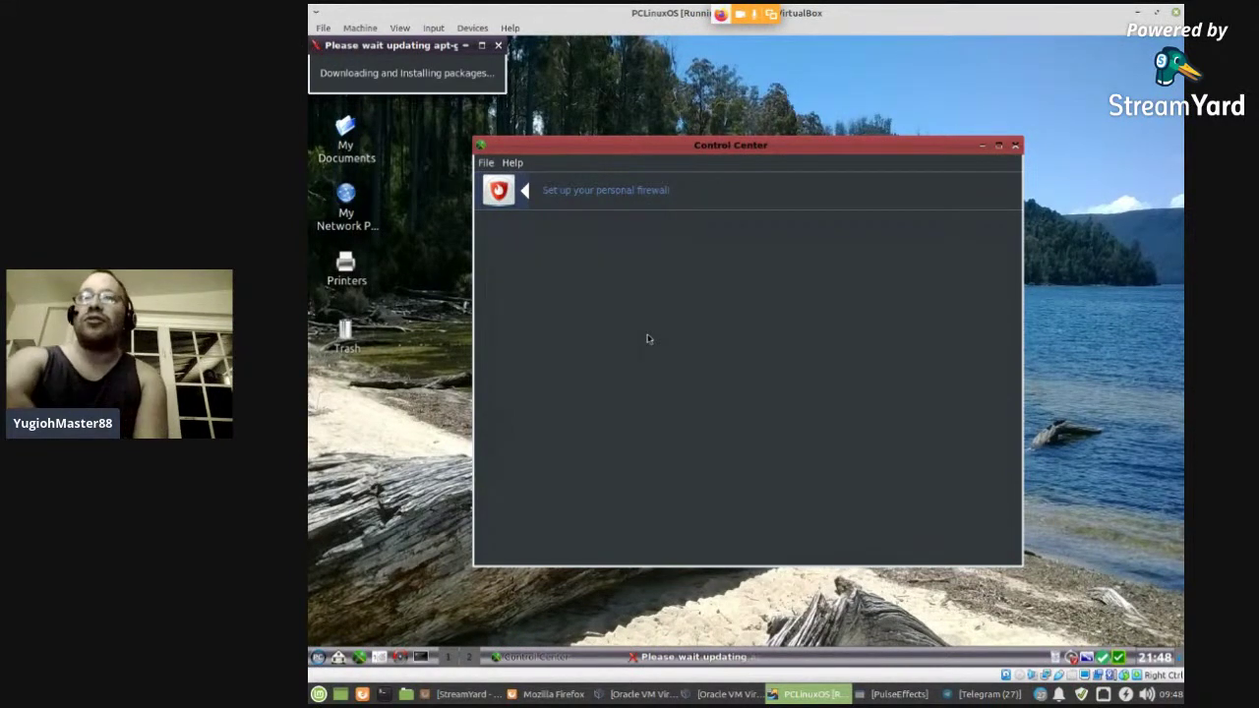
# - Move the live chat window to the right side and return to the VM
pyautogui.click(554, 693)
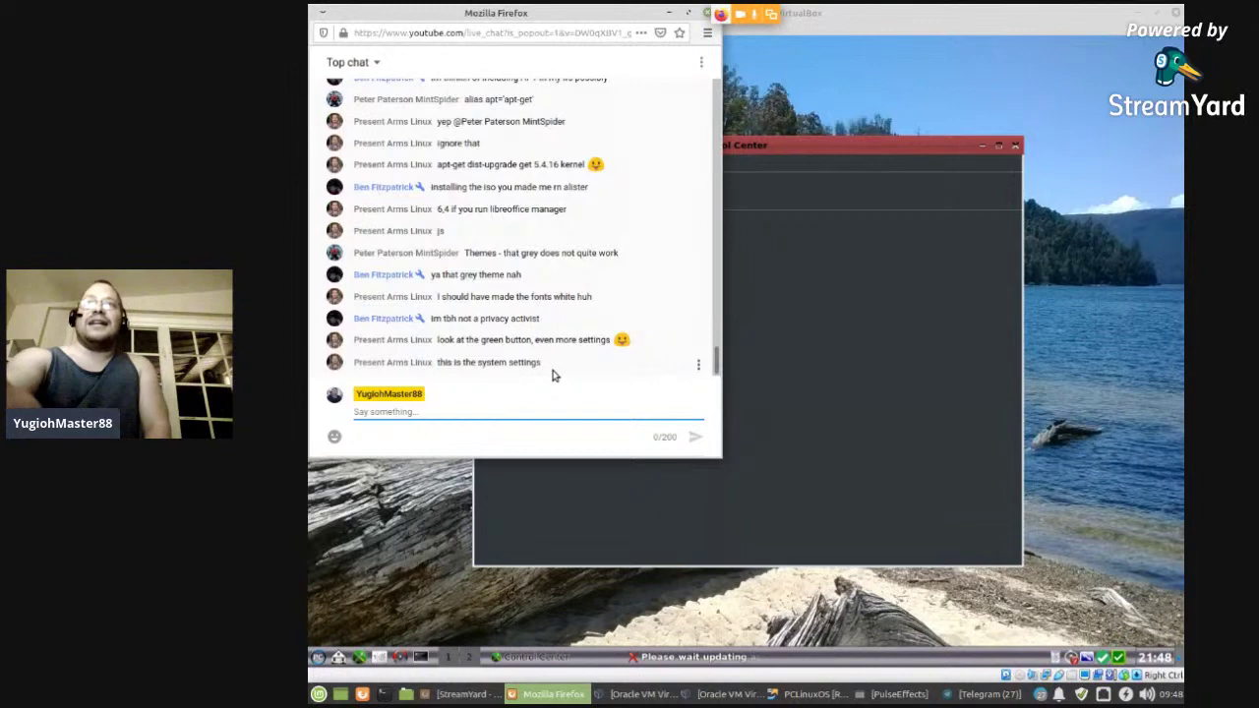
pyautogui.moveTo(554, 17); pyautogui.dragTo(989, 22)
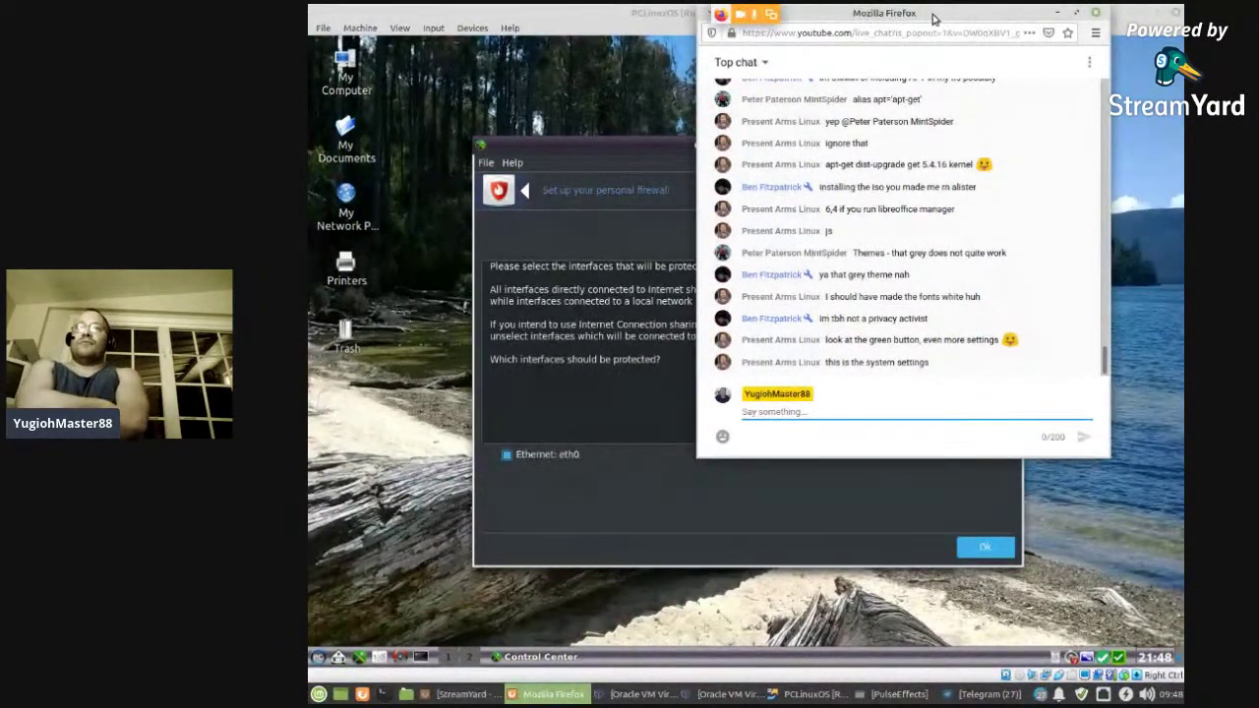
pyautogui.click(619, 483)
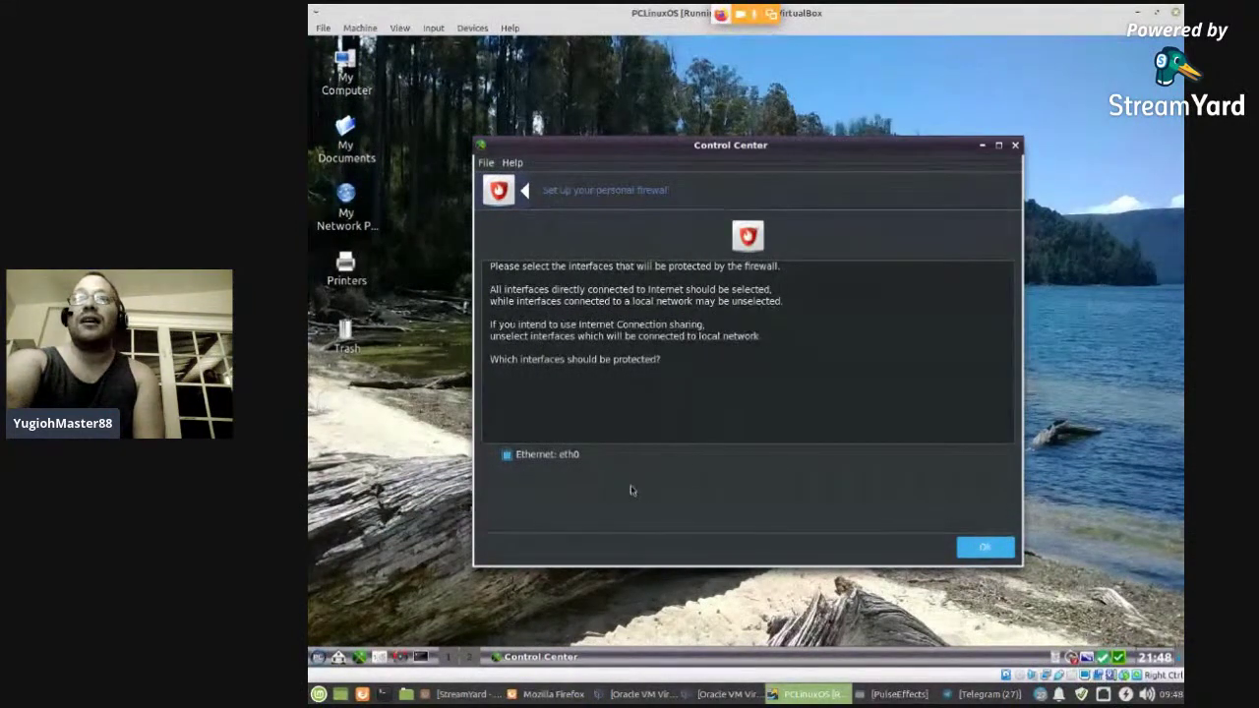
# - Finish the firewall with eth0 protected, view Boot options, close the Control Center, open the clock calendar
pyautogui.click(1001, 552)
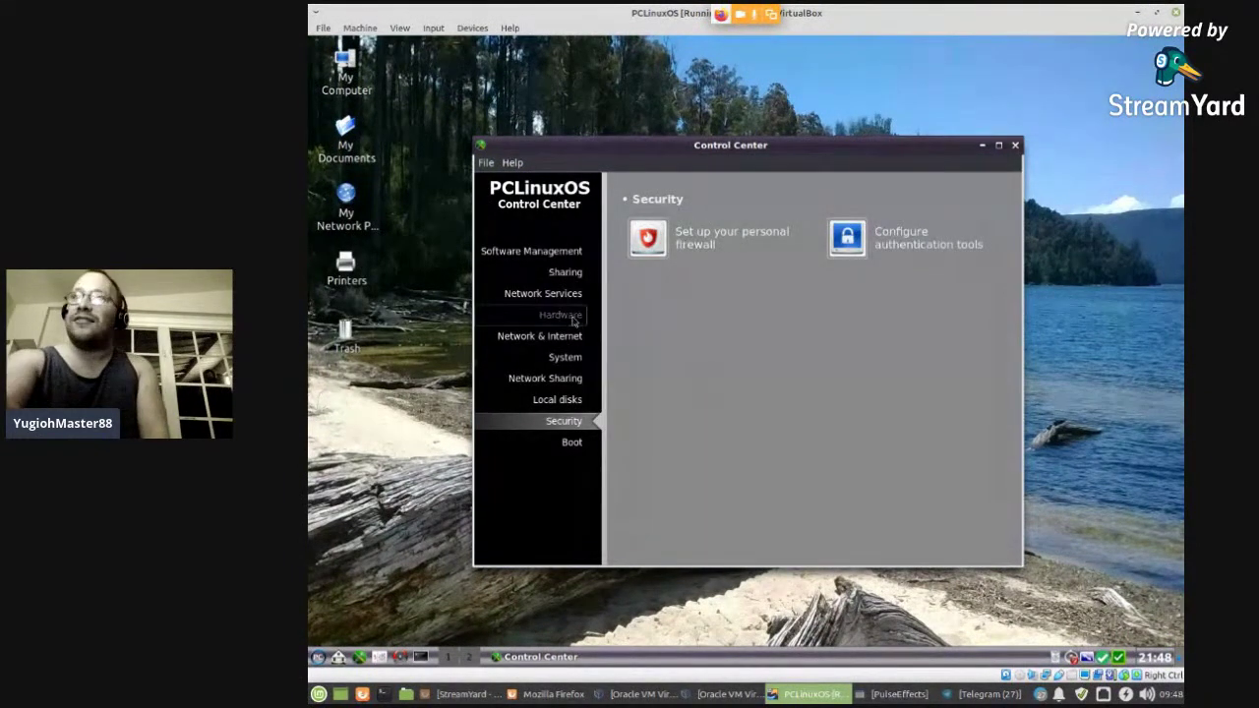
pyautogui.click(566, 441)
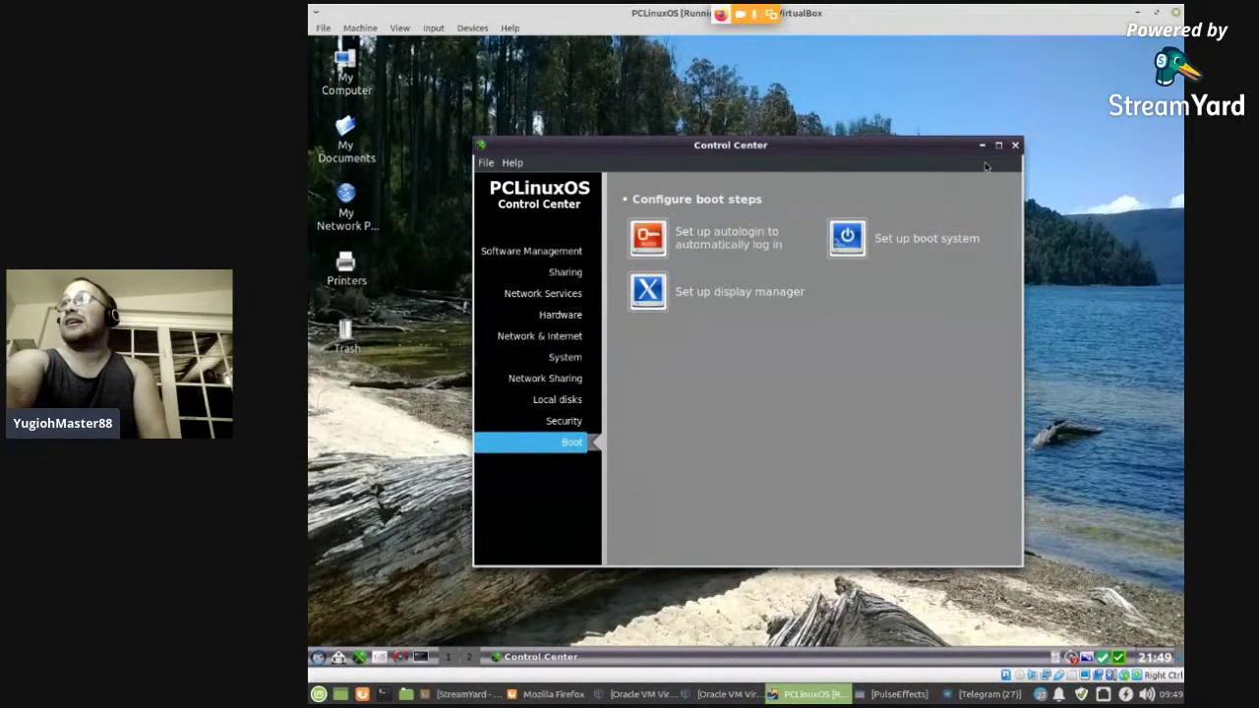
pyautogui.click(1015, 144)
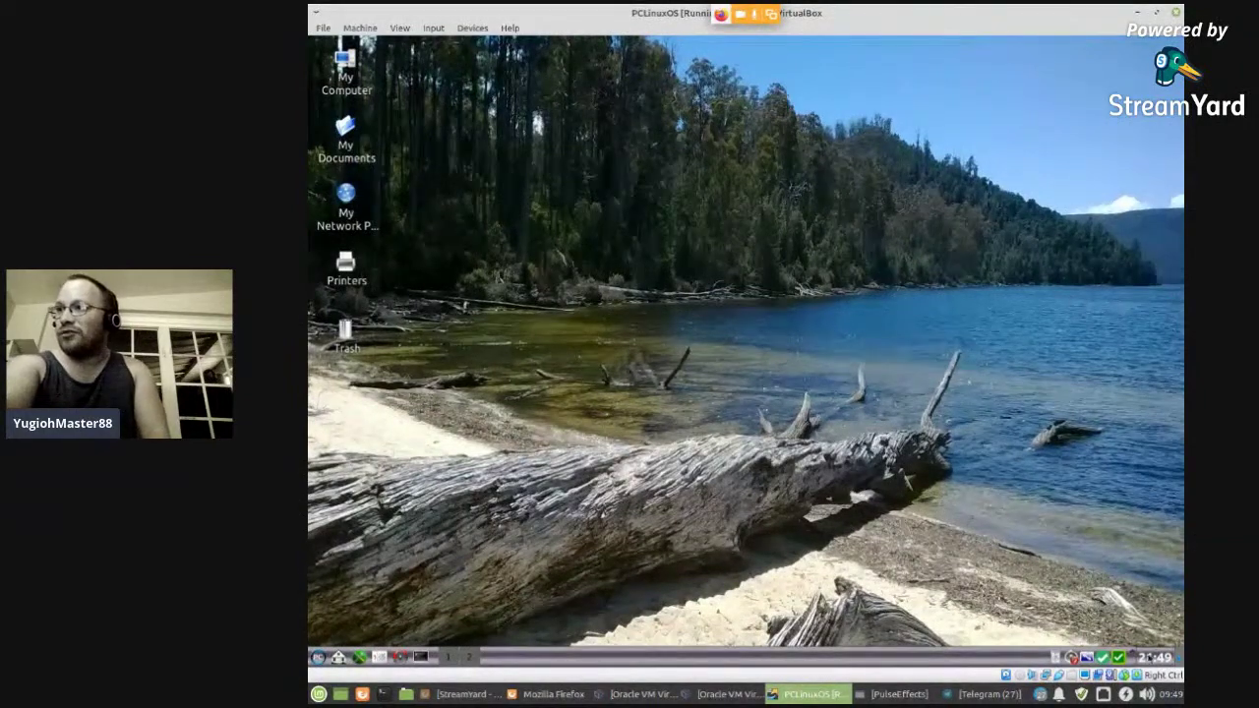
pyautogui.click(1149, 659)
pyautogui.click(1149, 659)
pyautogui.rightClick(1150, 658)
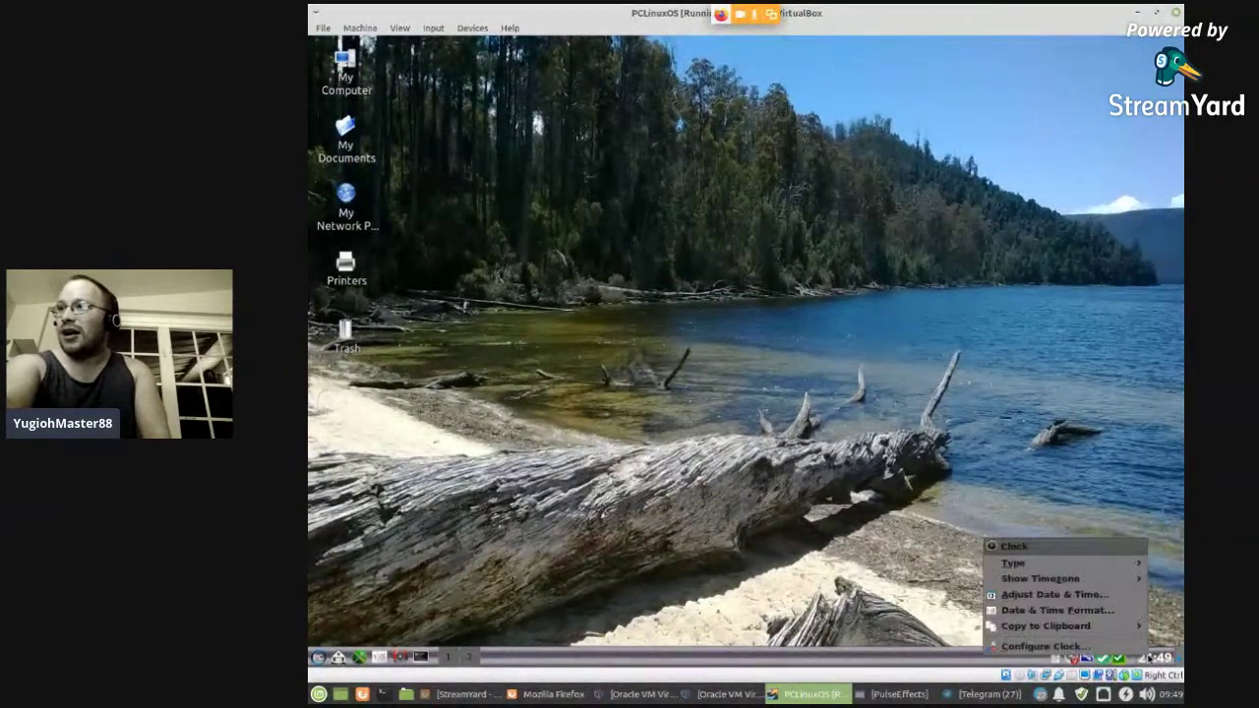
pyautogui.click(1062, 595)
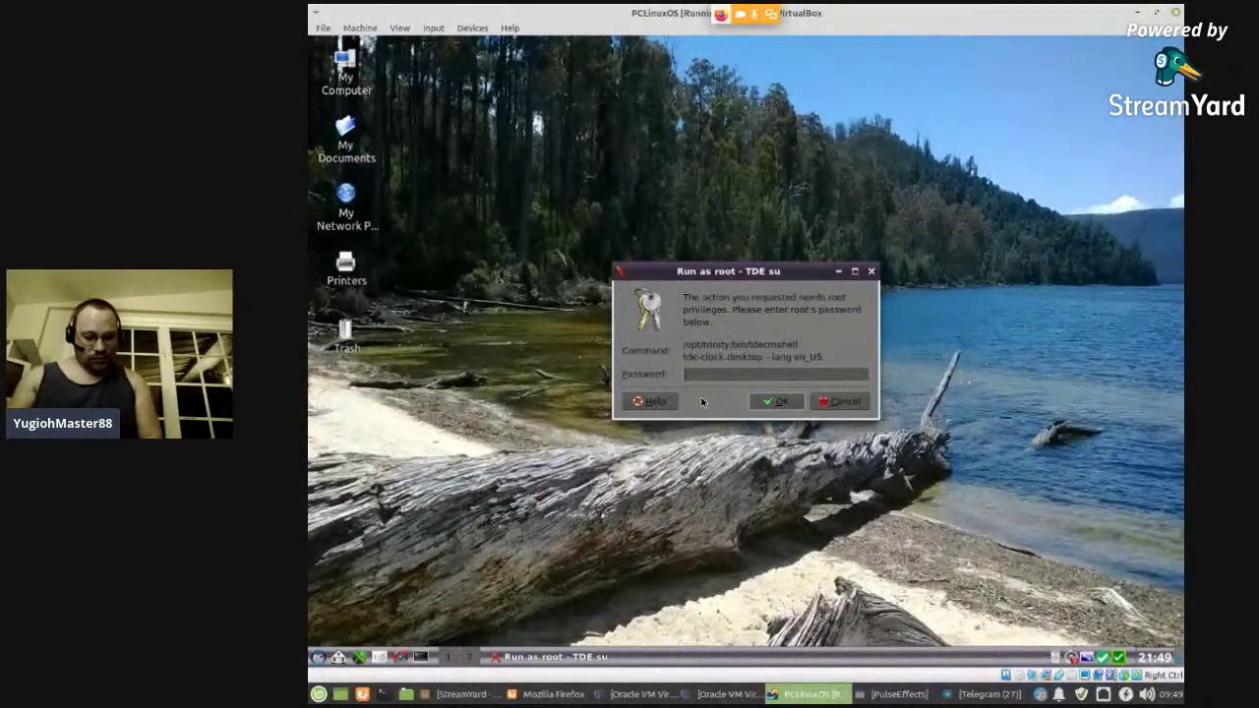
pyautogui.write('a')
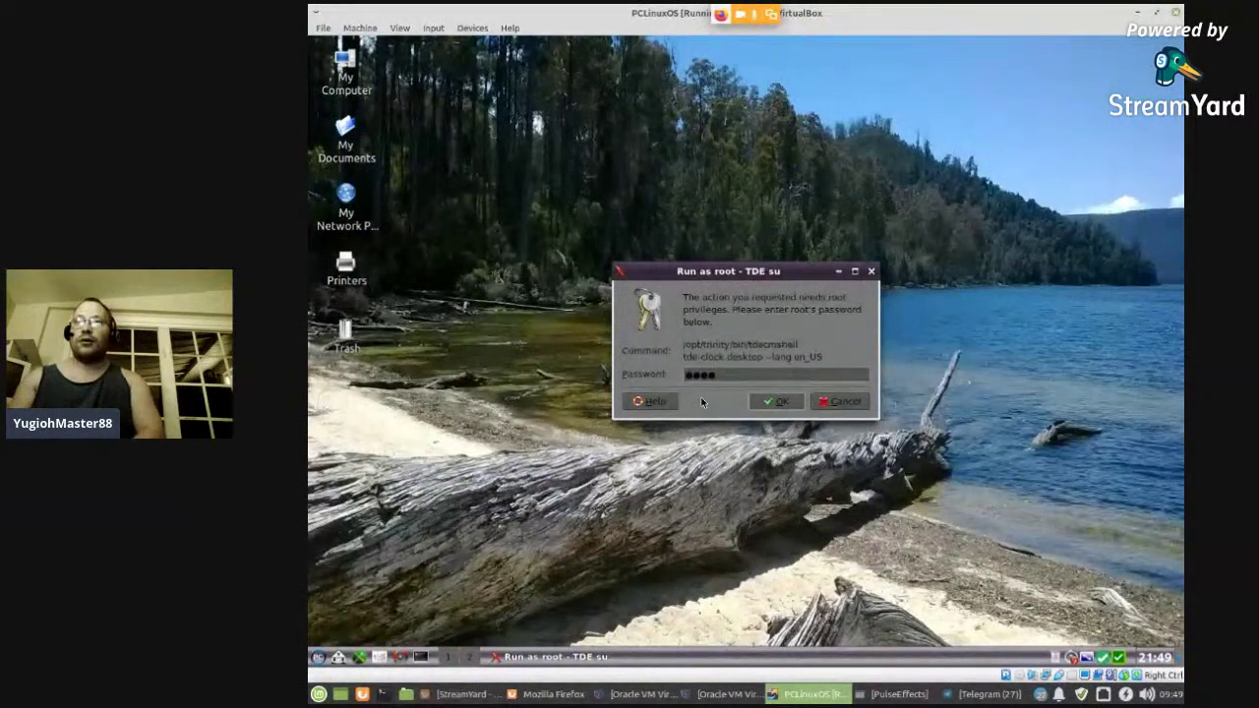
pyautogui.press('Return')
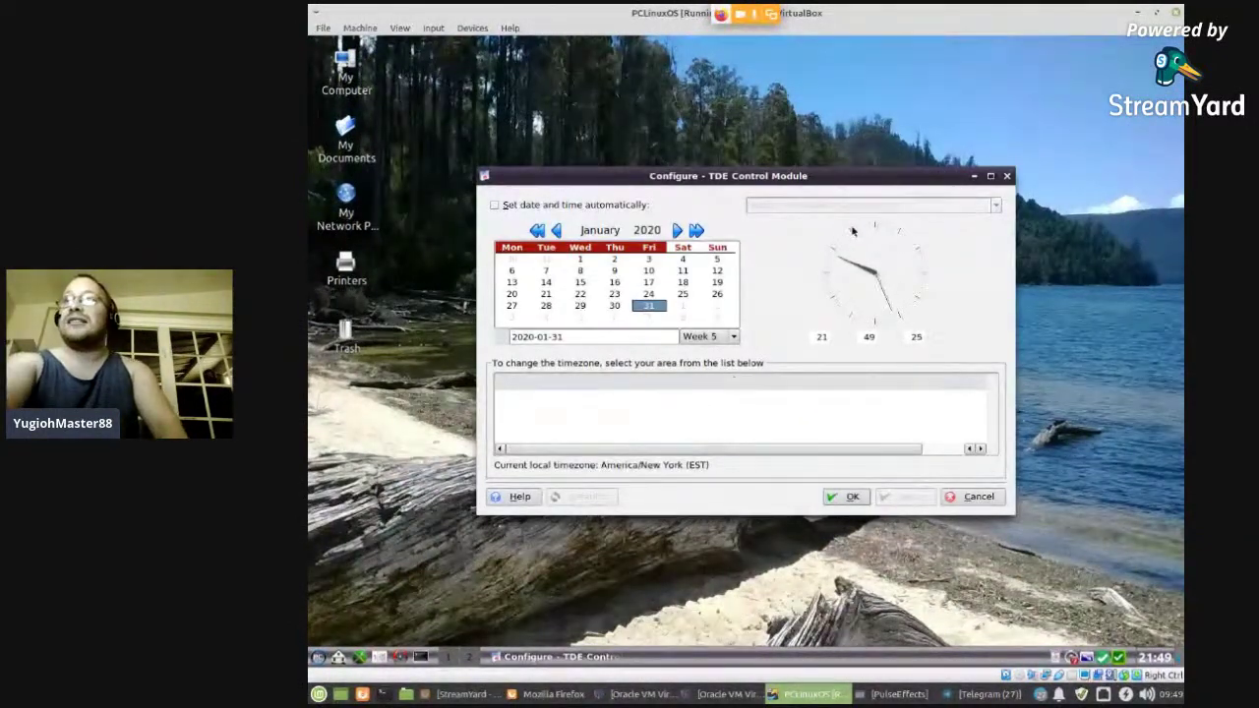
pyautogui.click(824, 336)
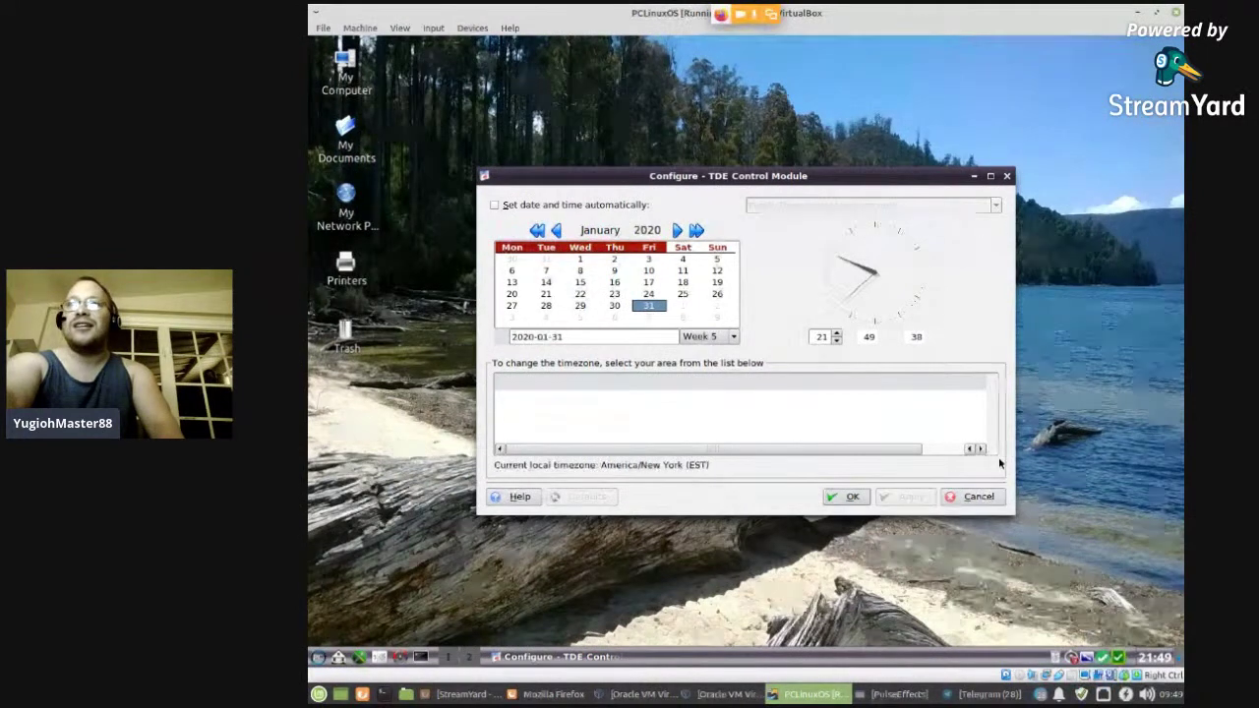
pyautogui.click(858, 500)
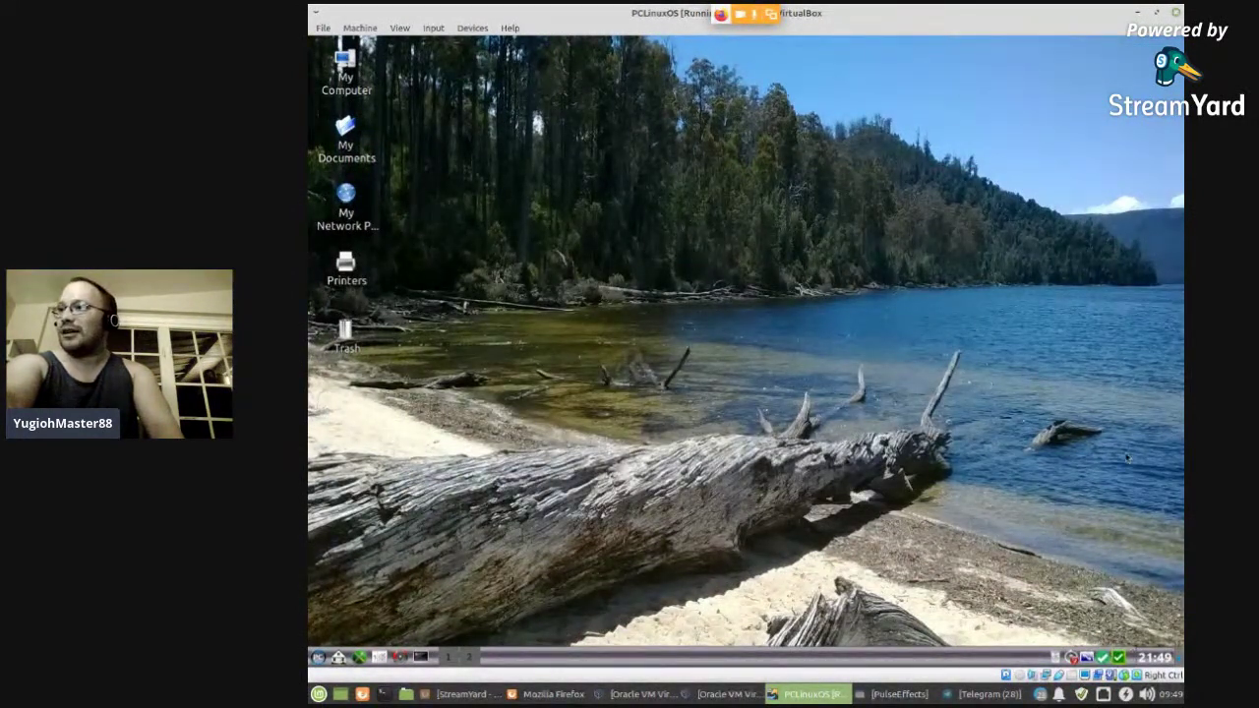
# - Open Configure Clock from the panel clock's right-click menu
pyautogui.rightClick(1146, 659)
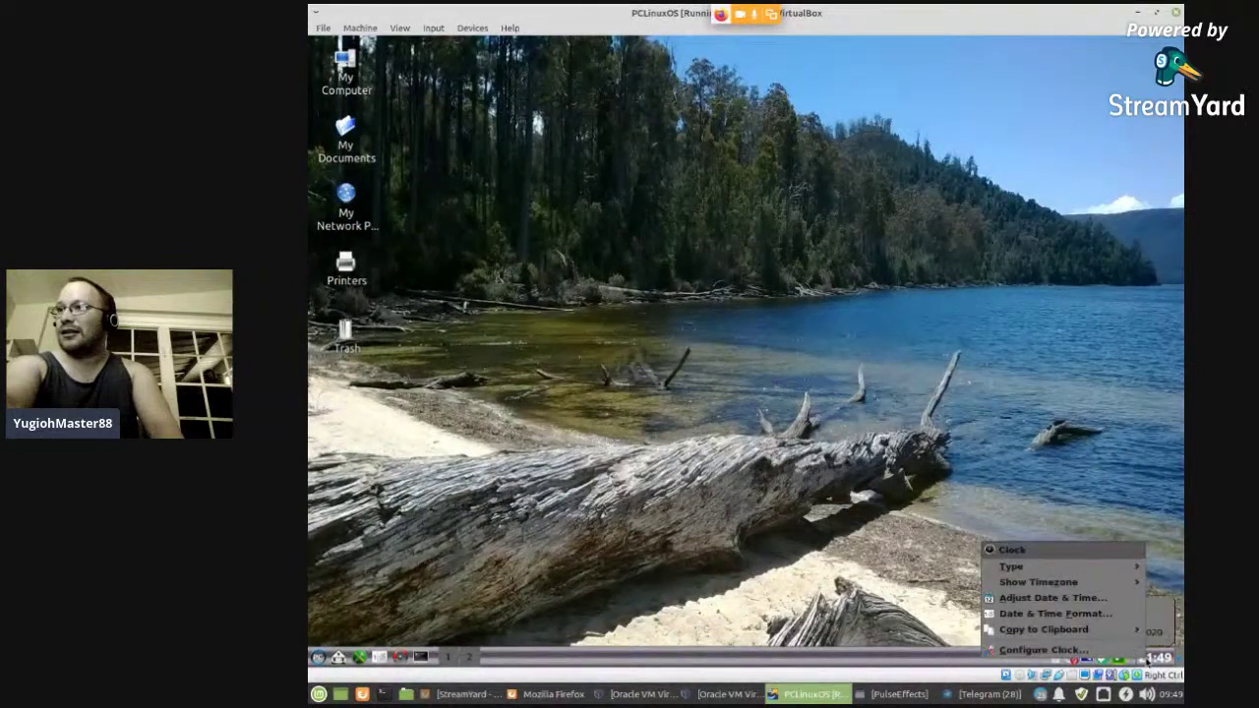
pyautogui.moveTo(1073, 567)
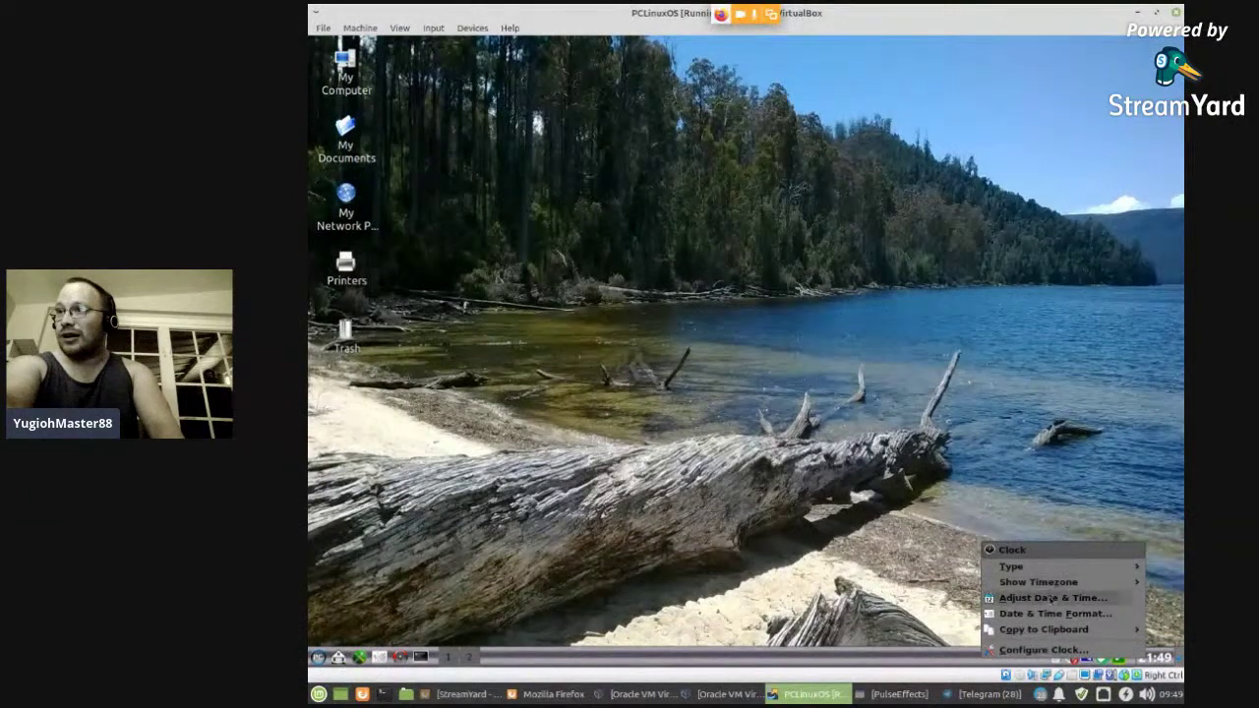
pyautogui.moveTo(1049, 635)
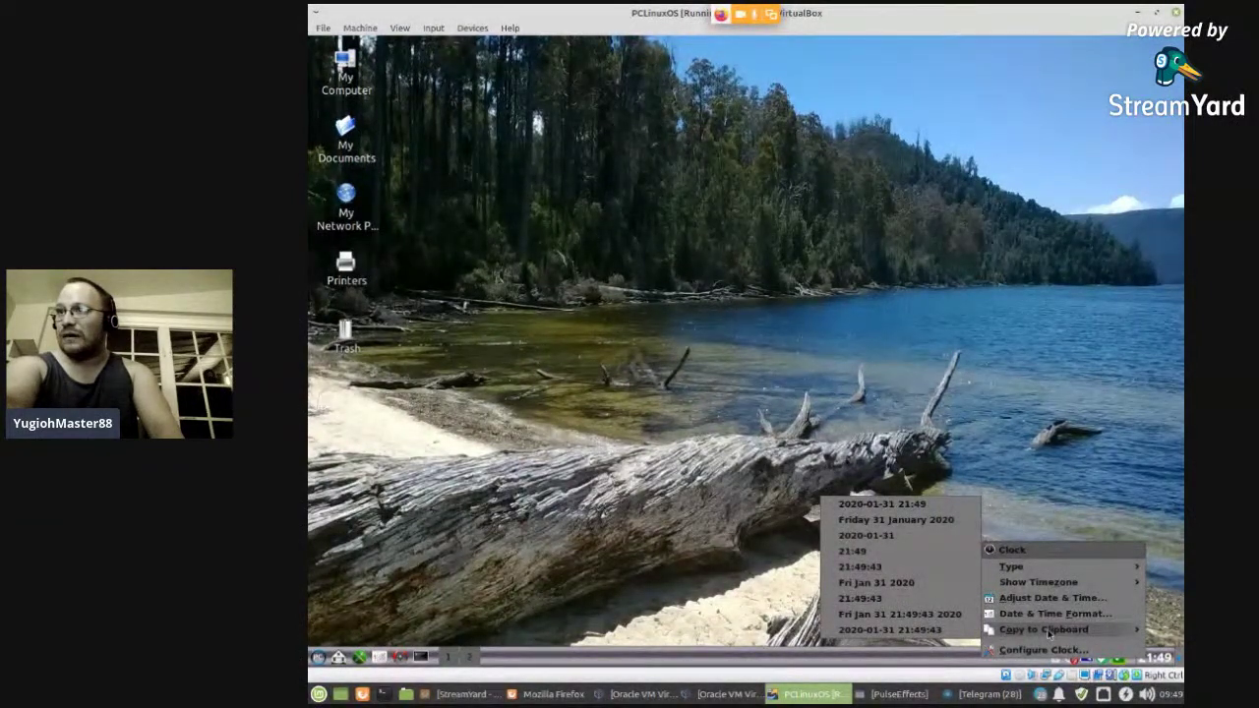
pyautogui.click(1043, 649)
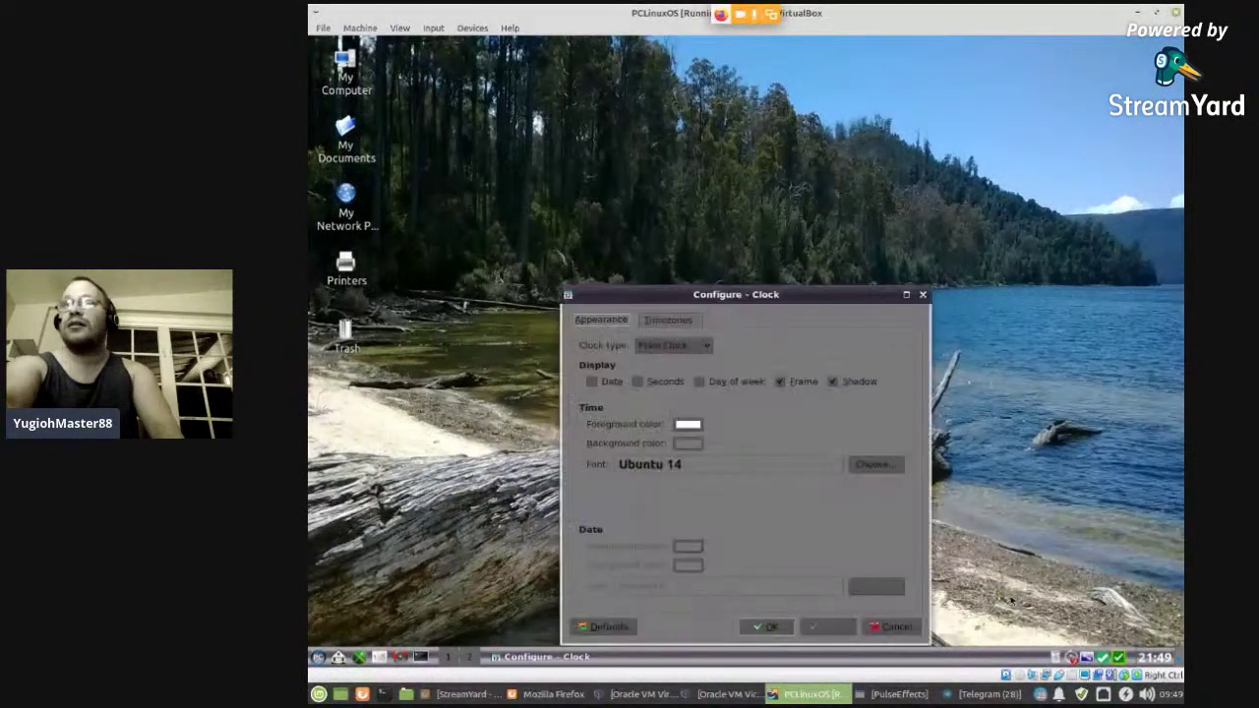
# - Switch the clock type to Digital Clock with the LCD look and apply it
pyautogui.click(673, 345)
pyautogui.click(673, 356)
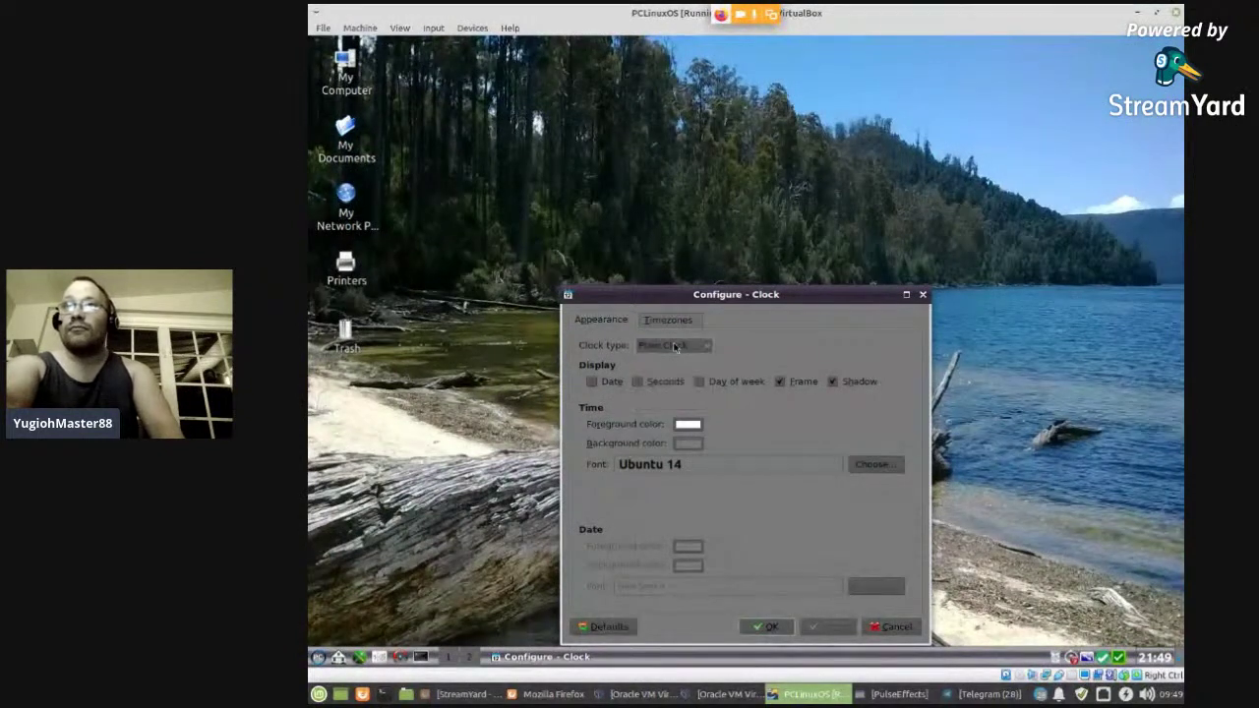
pyautogui.click(673, 345)
pyautogui.click(676, 364)
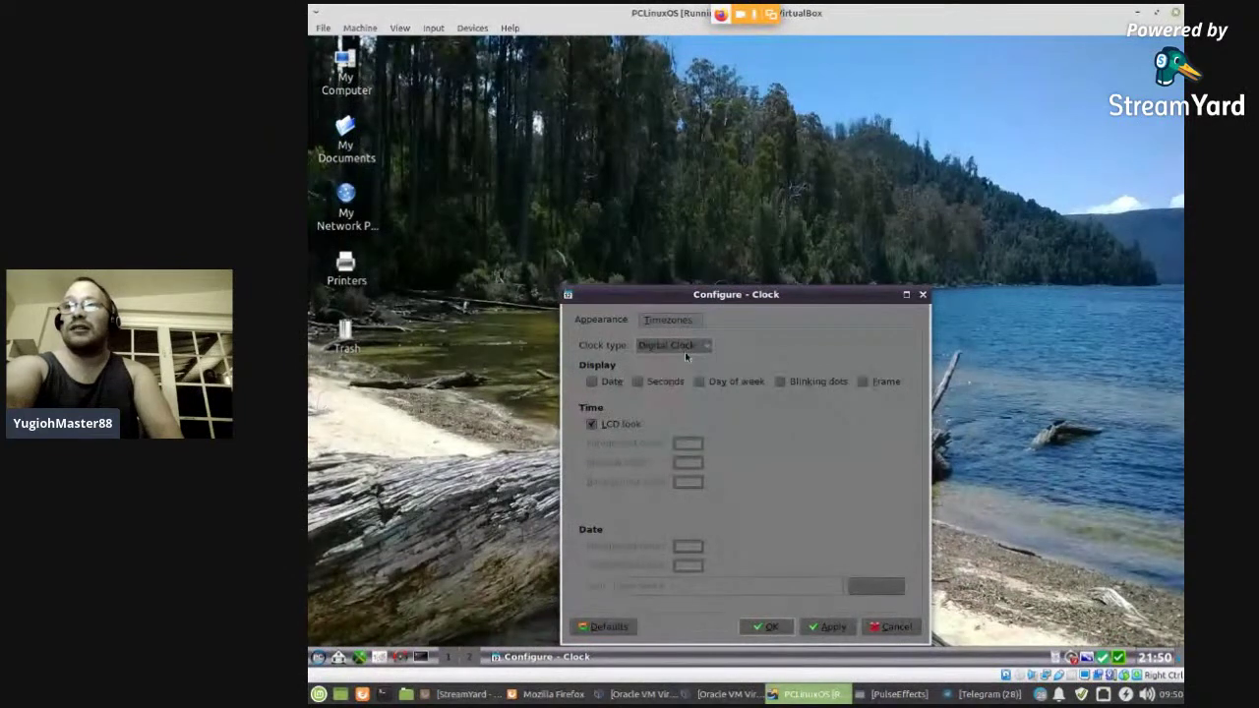
pyautogui.click(836, 630)
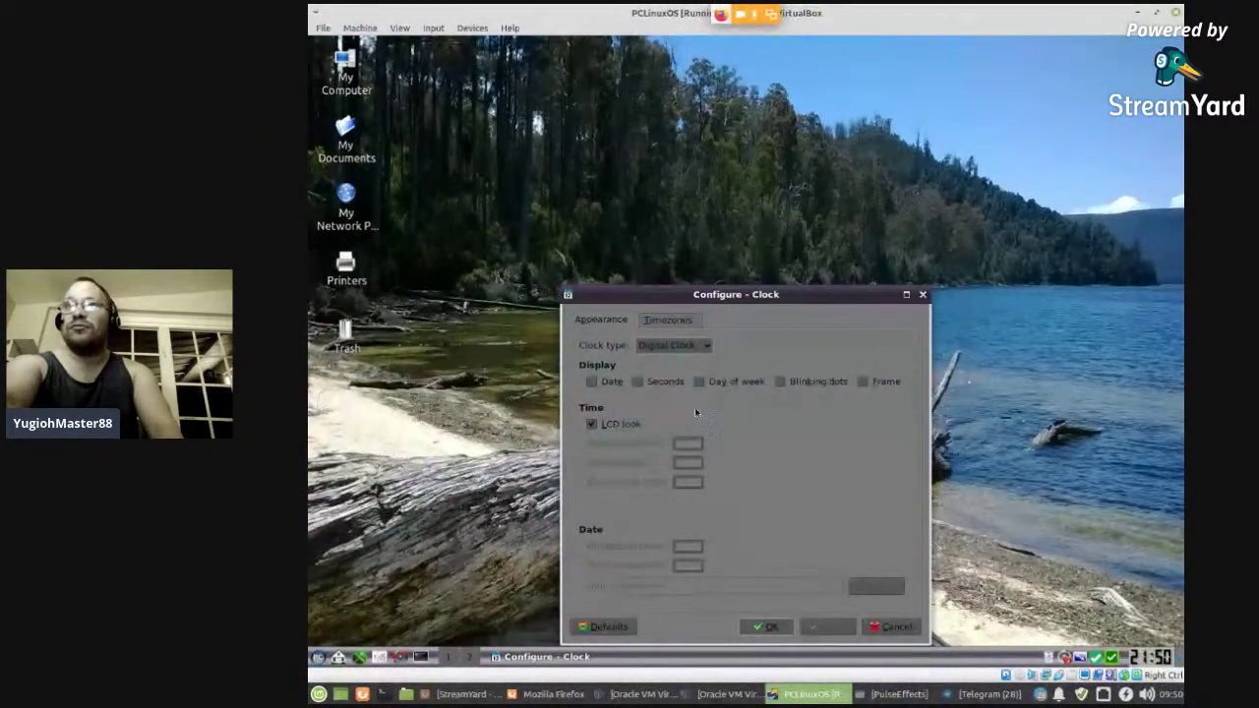
# - Add America/New York as an extra timezone and confirm the clock settings
pyautogui.click(678, 321)
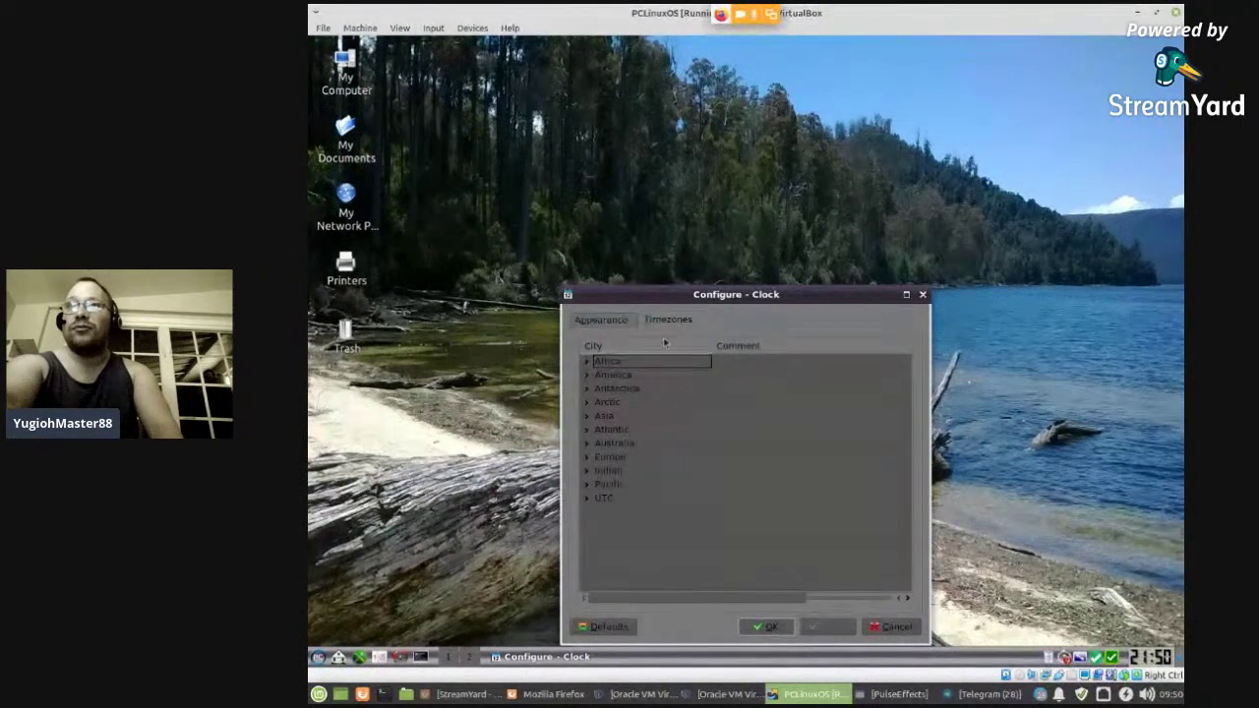
pyautogui.click(586, 376)
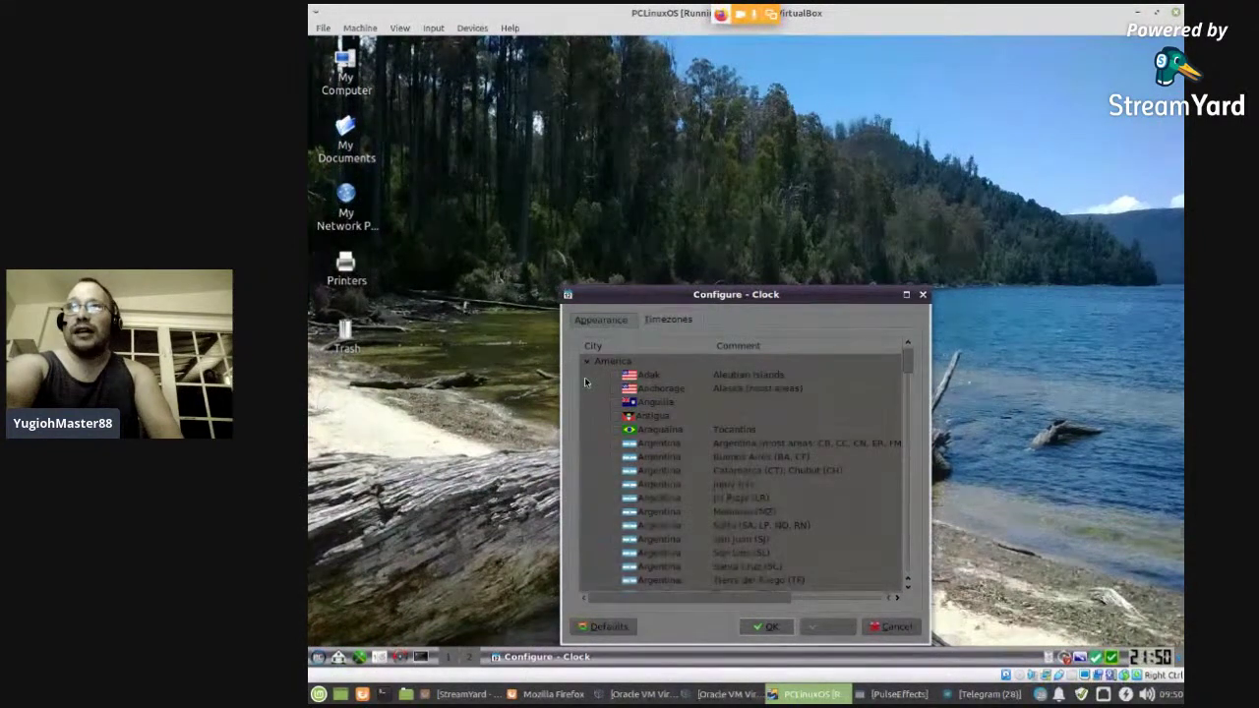
pyautogui.scroll(-15, 701, 433)
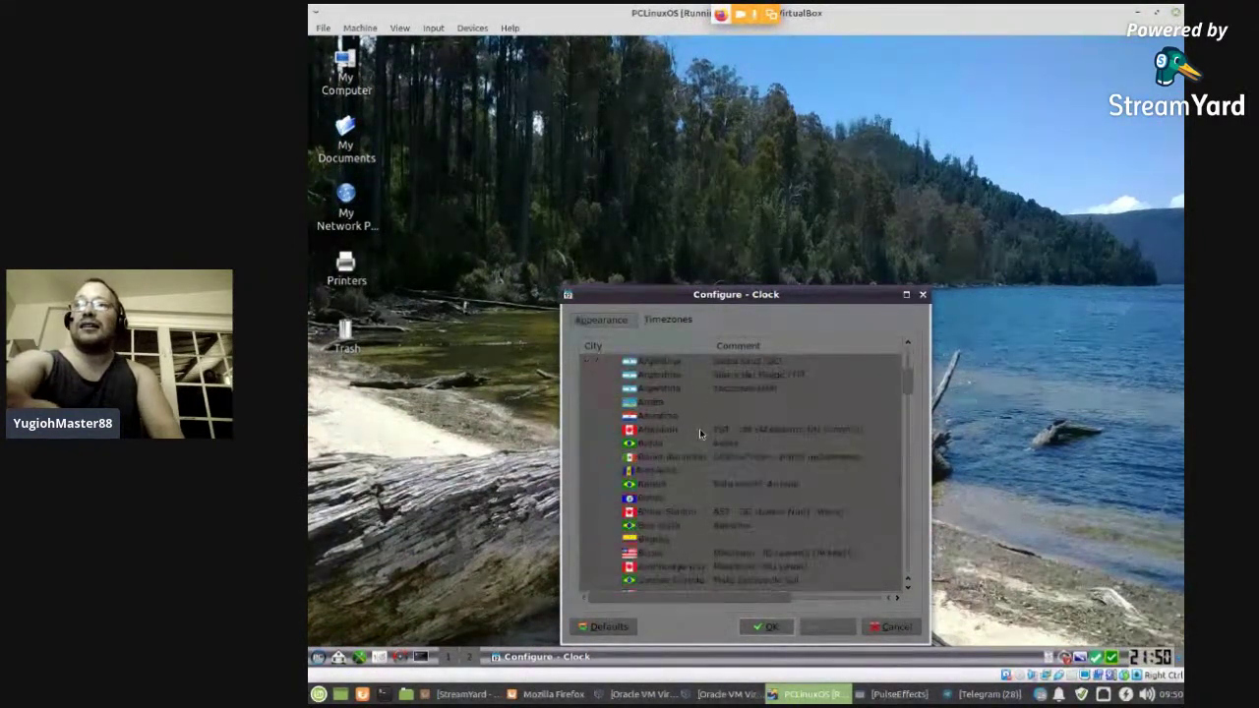
pyautogui.scroll(-6, 700, 433)
pyautogui.scroll(-8, 700, 432)
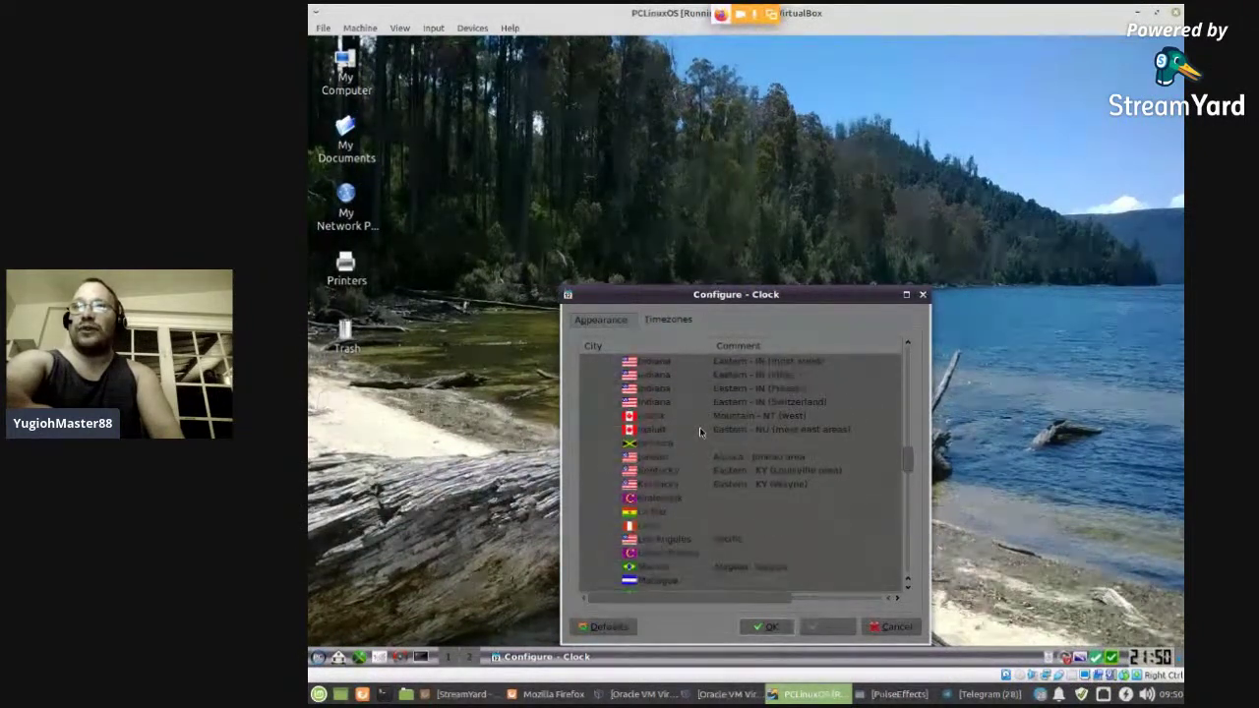
pyautogui.scroll(-3, 699, 431)
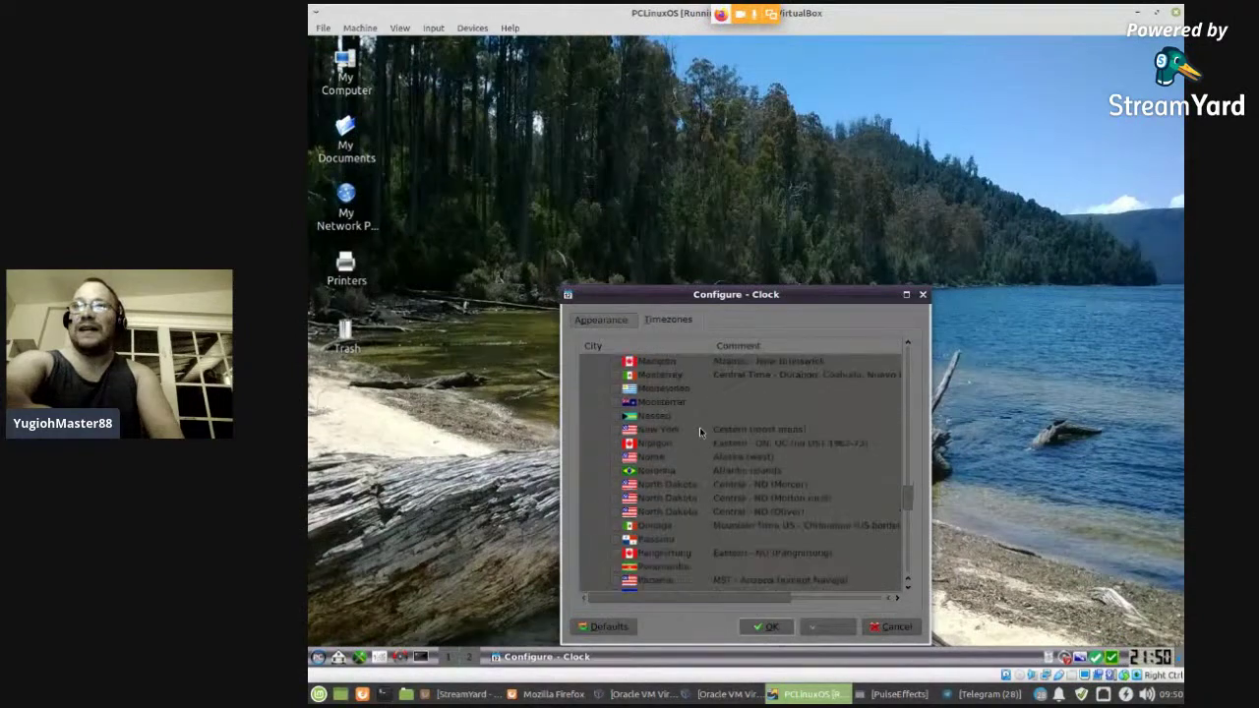
pyautogui.click(614, 431)
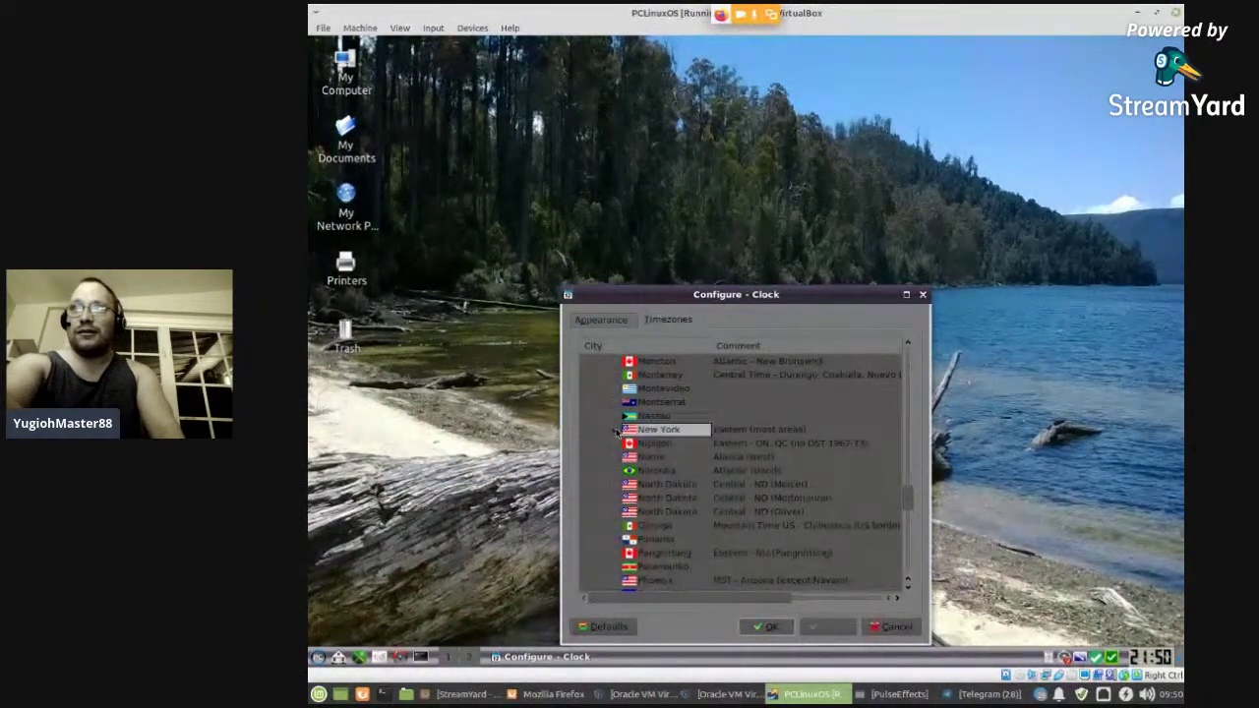
pyautogui.click(790, 627)
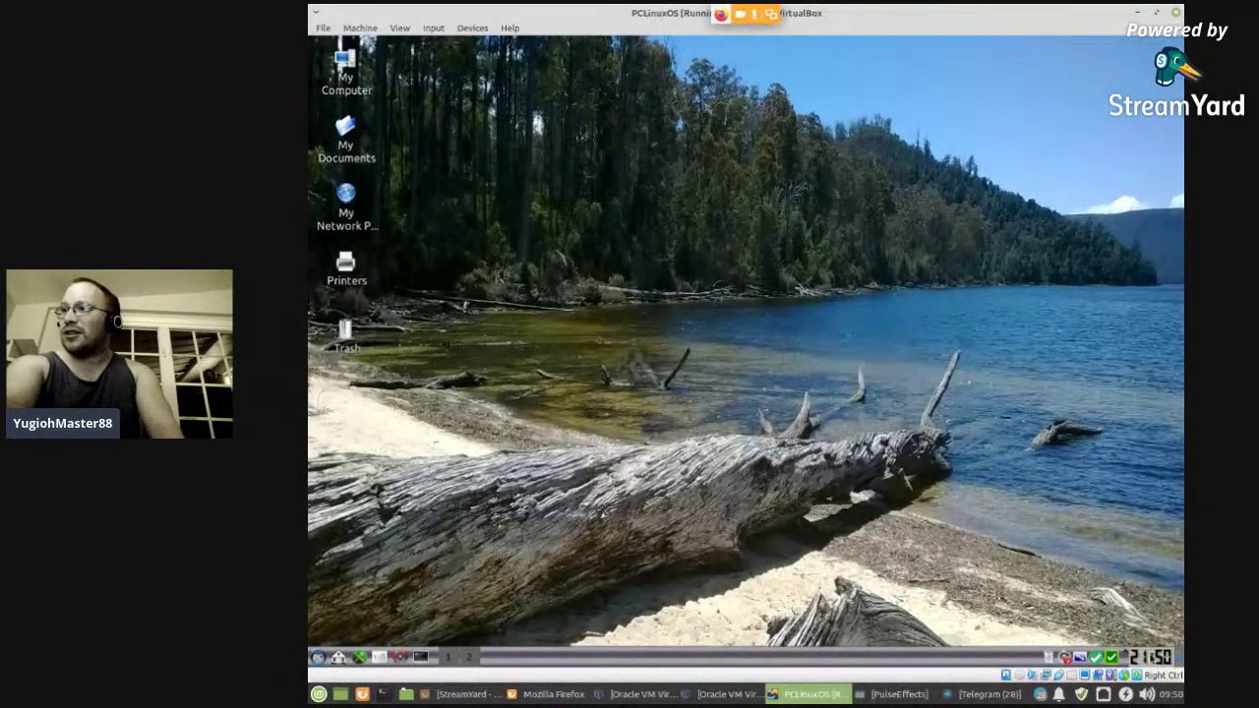
# - Make the panel clock show America/New York time, then bring the YouTube live chat forward
pyautogui.rightClick(1149, 657)
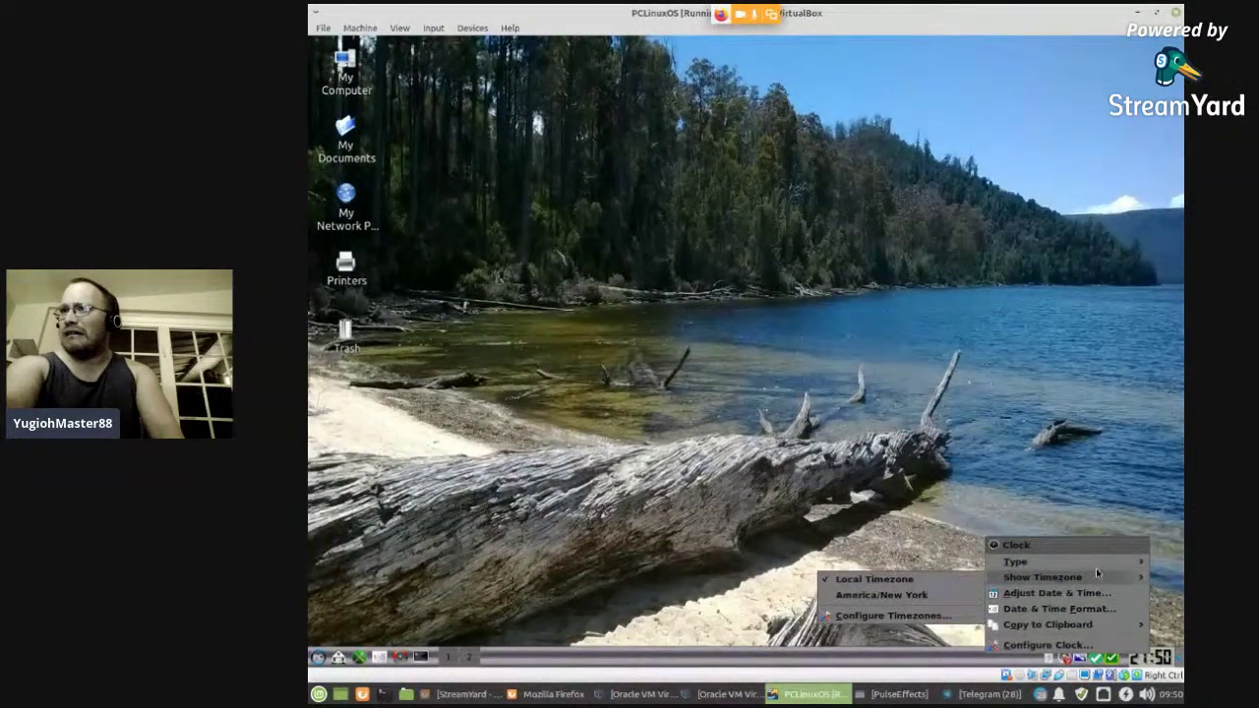
pyautogui.click(932, 595)
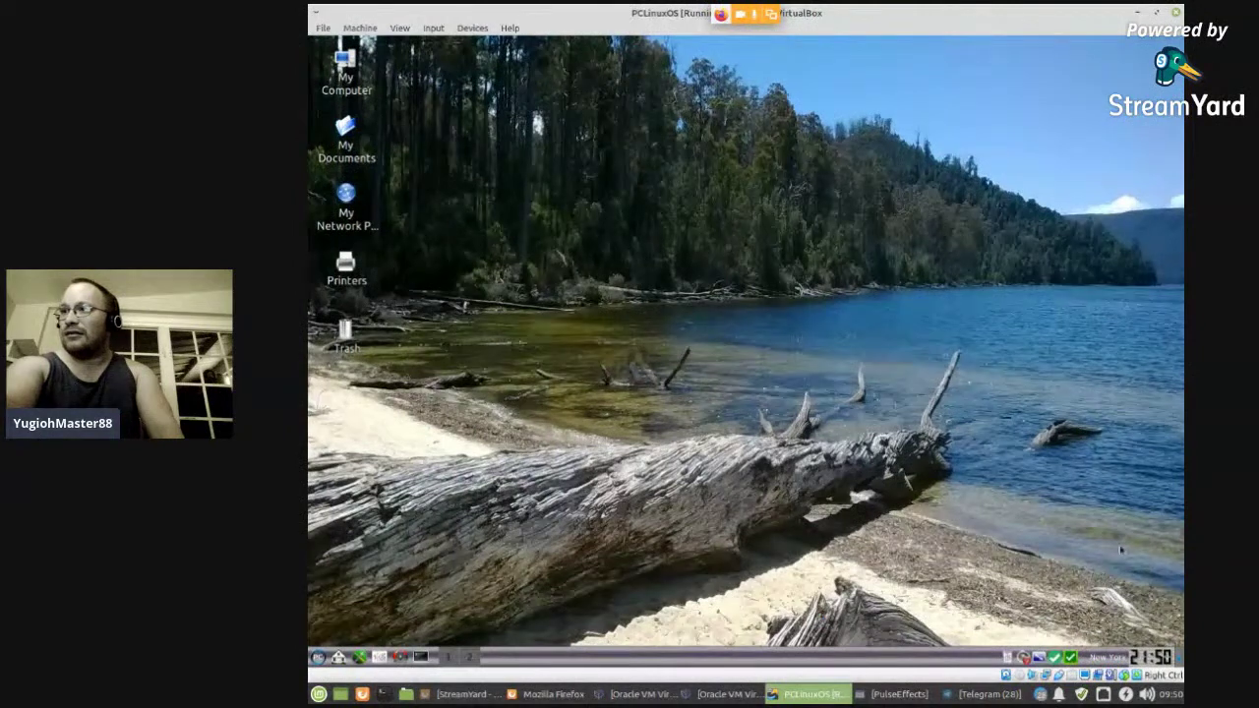
pyautogui.rightClick(1145, 658)
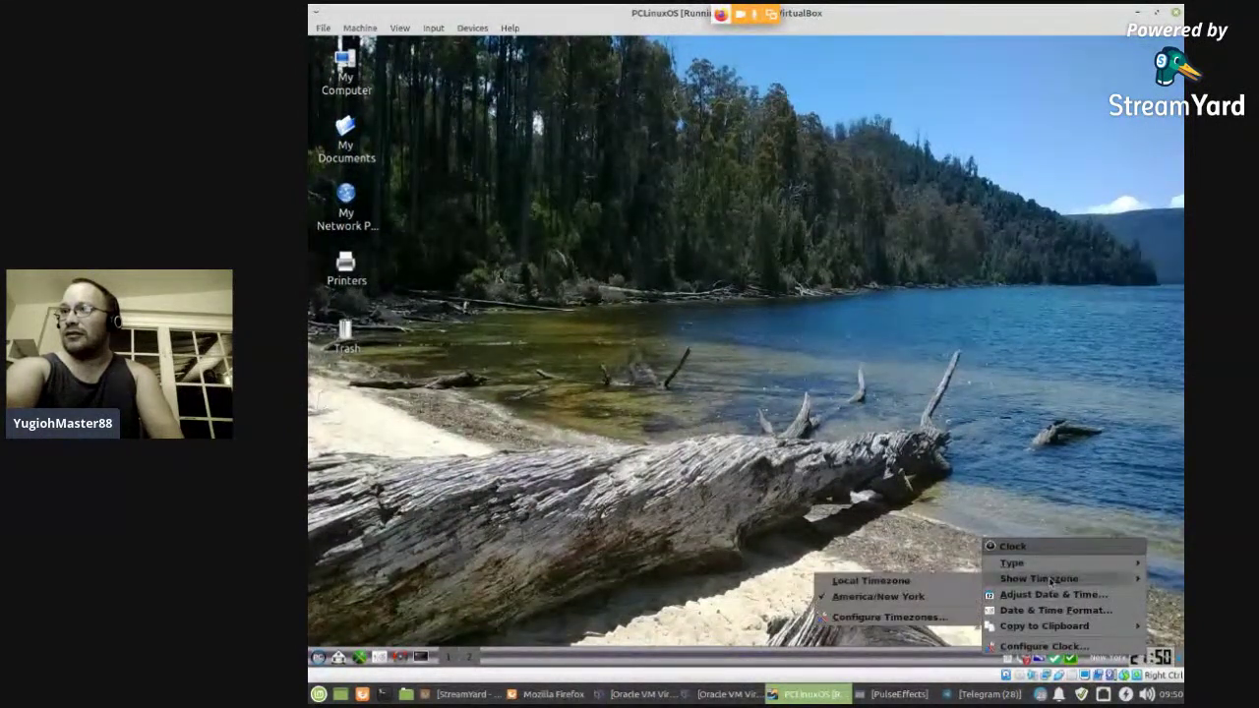
pyautogui.click(797, 473)
pyautogui.click(553, 694)
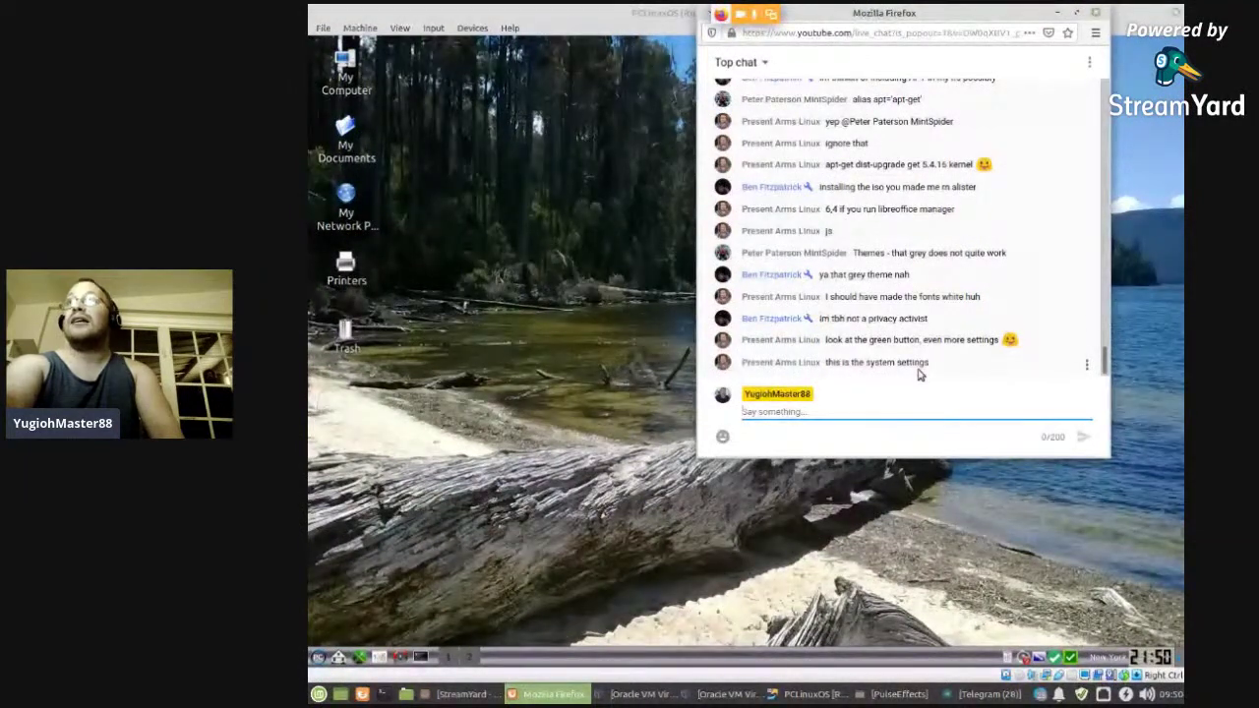
# - Close the YouTube live-chat window and return to the StreamYard studio for the PCLinuxOS Live Install broadcast
pyautogui.click(1096, 13)
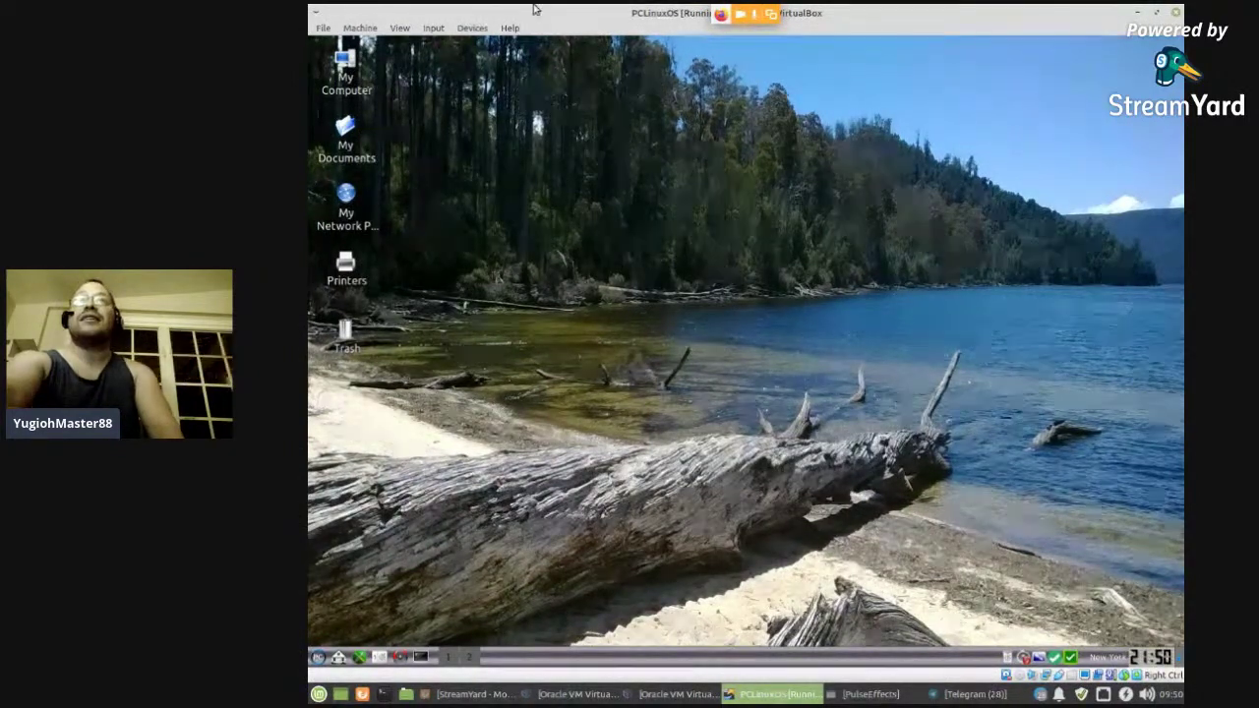
pyautogui.click(505, 696)
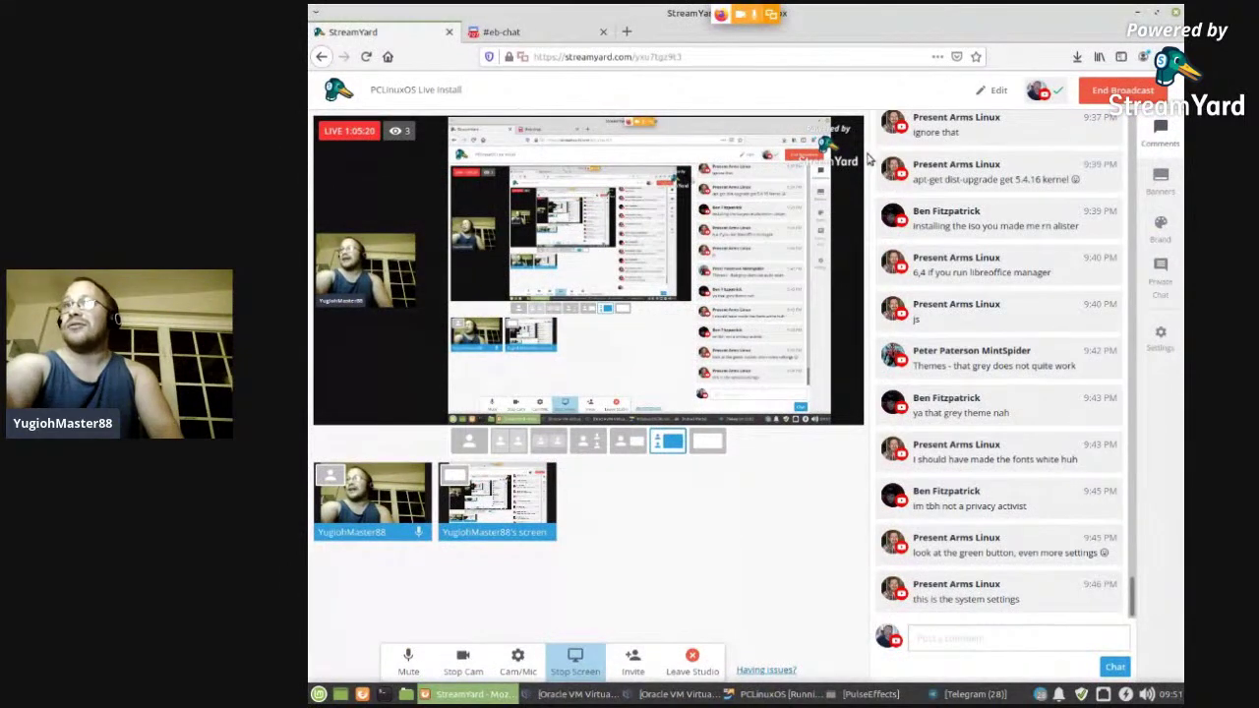
# - On YouTube, open the paused PCLinuxOS Live Install stream and pop its live chat into a window
pyautogui.click(627, 32)
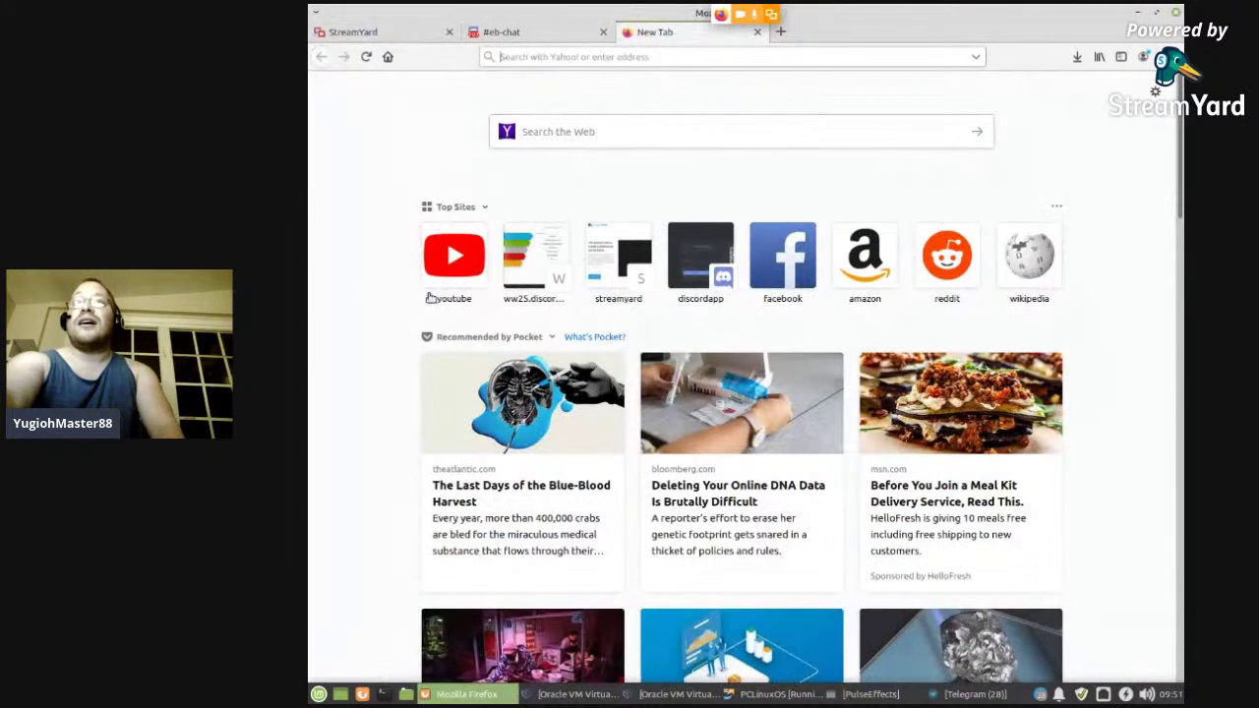
pyautogui.click(452, 261)
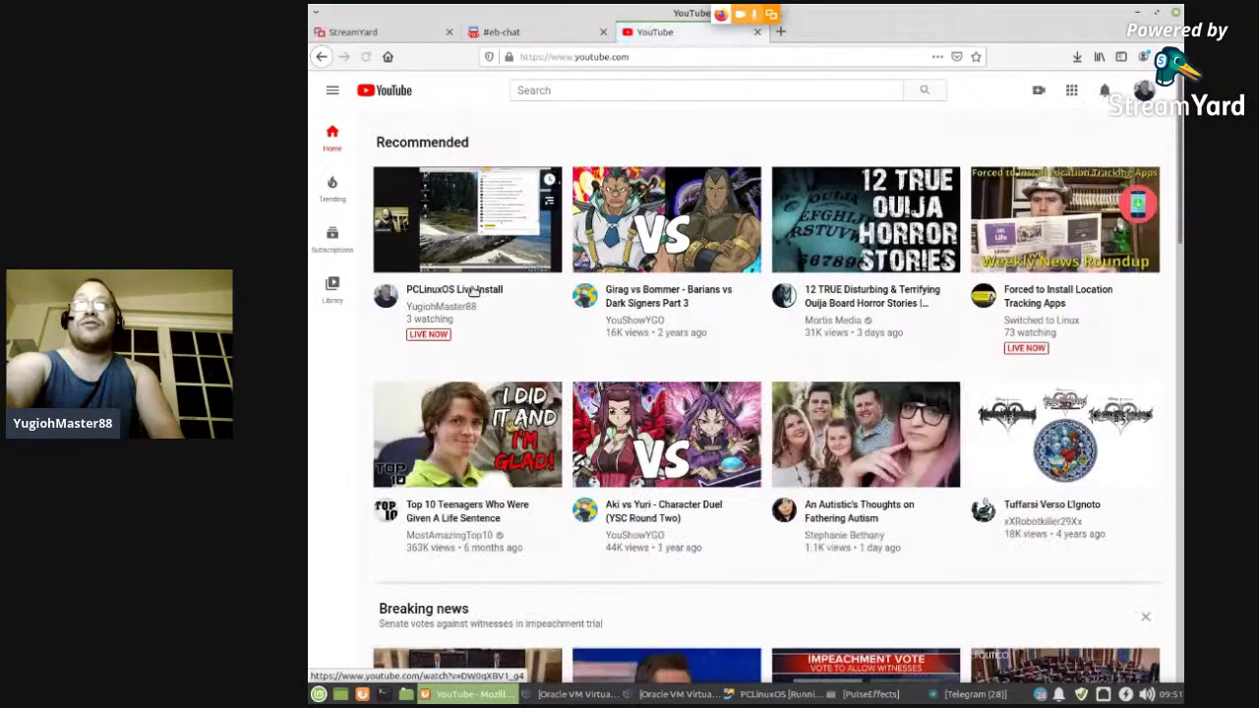
pyautogui.click(483, 195)
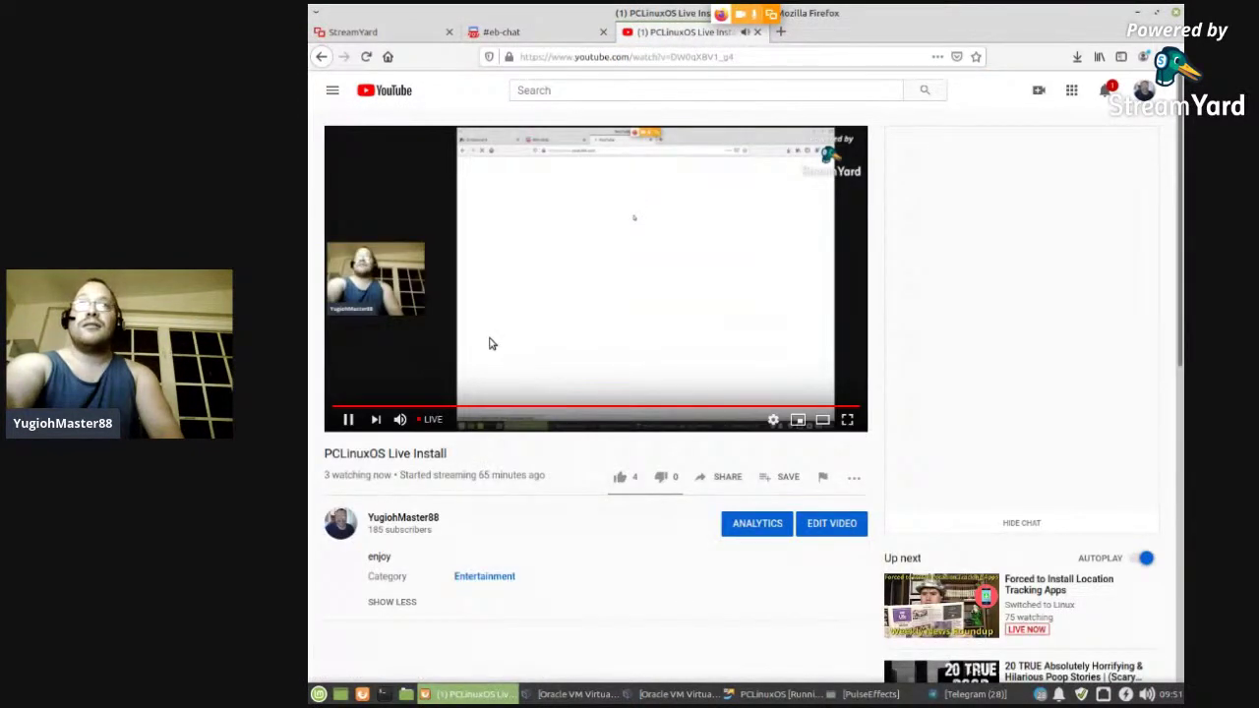
pyautogui.click(492, 343)
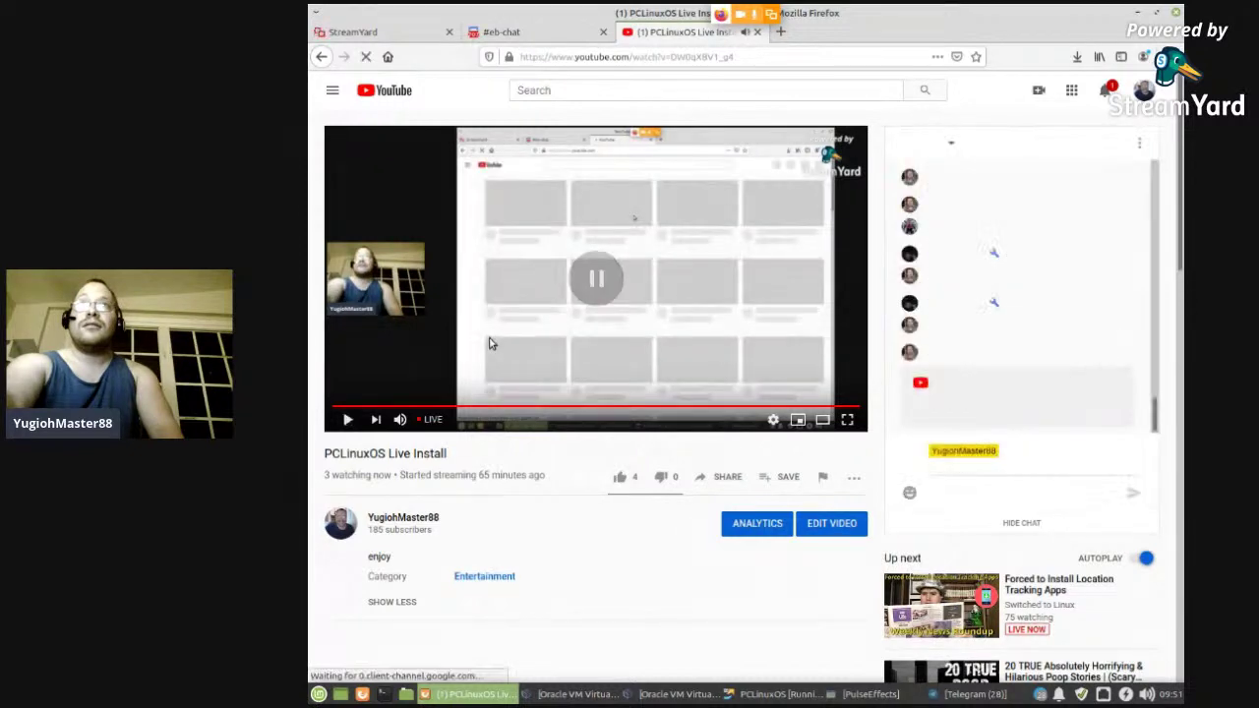
pyautogui.click(1138, 144)
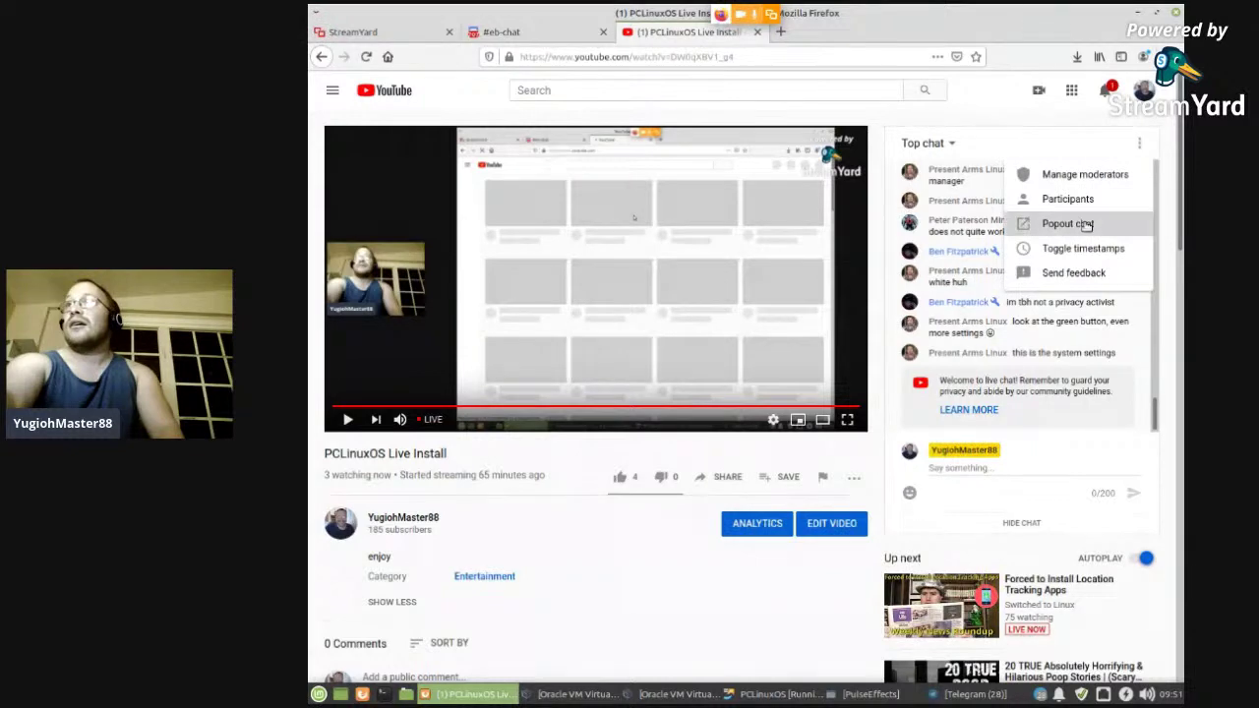
pyautogui.click(1067, 223)
pyautogui.click(862, 30)
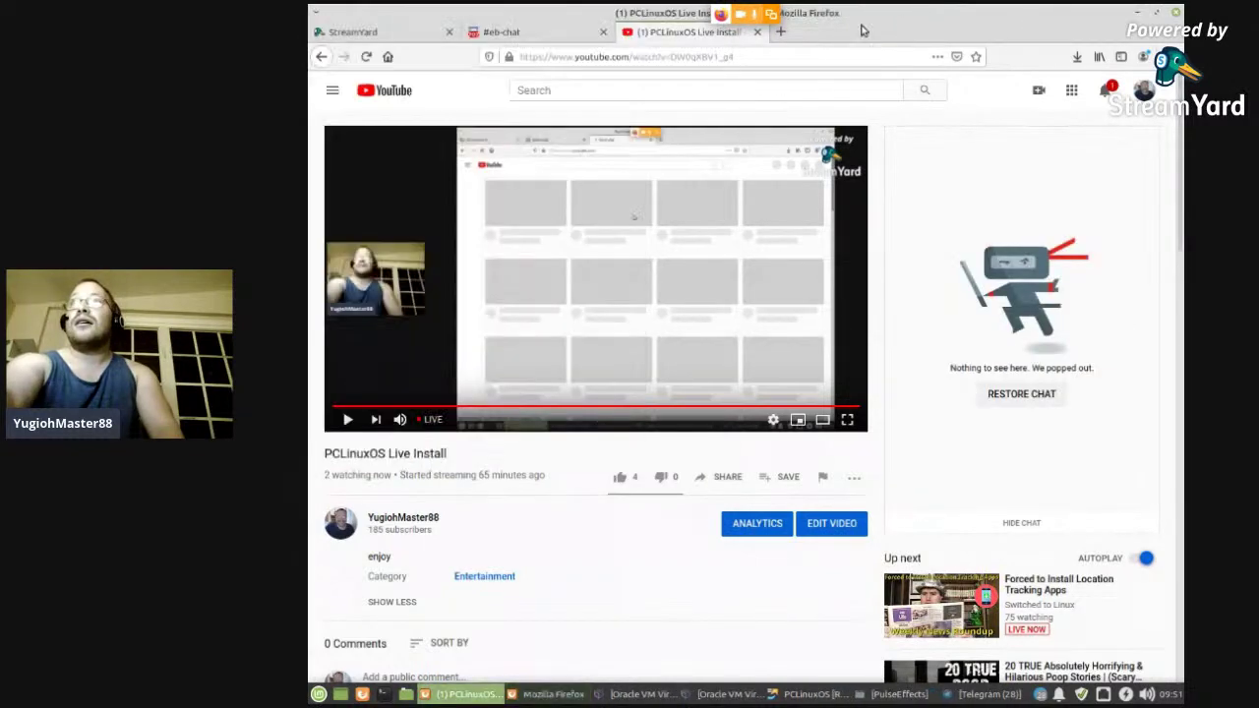
# - Close the YouTube and #eb-chat tabs and minimize StreamYard so the chat shows over the desktop
pyautogui.click(756, 31)
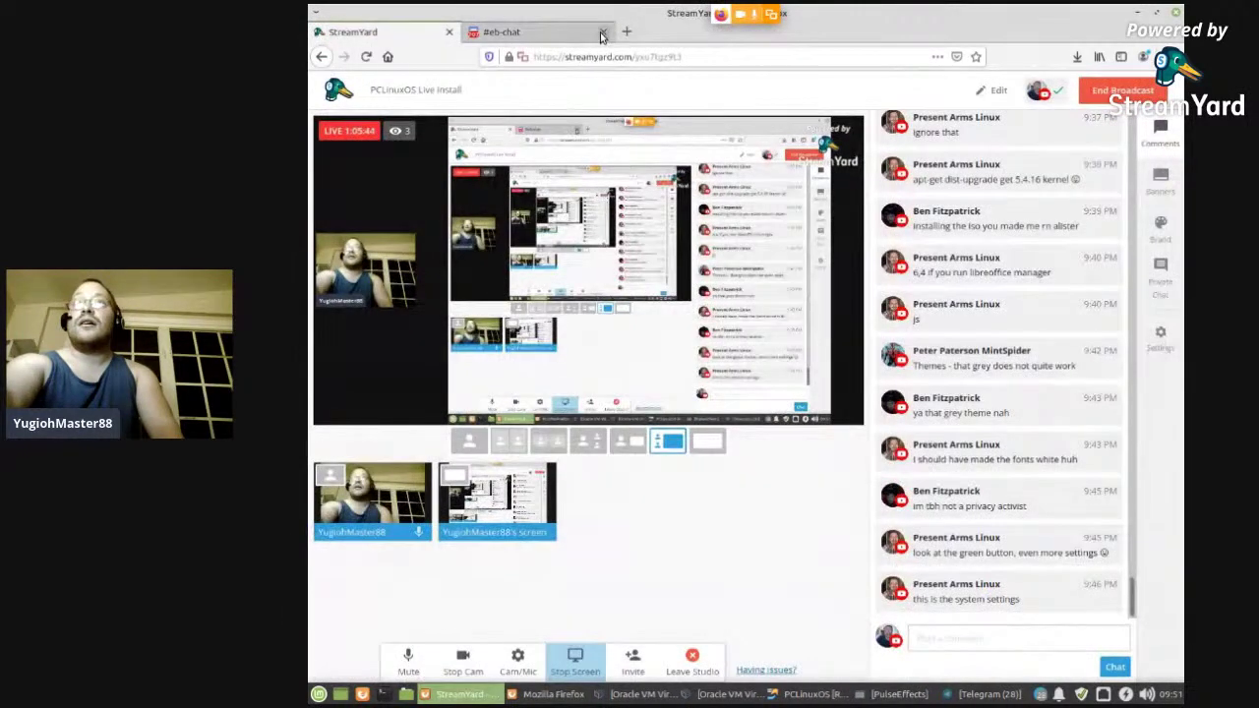
pyautogui.click(603, 34)
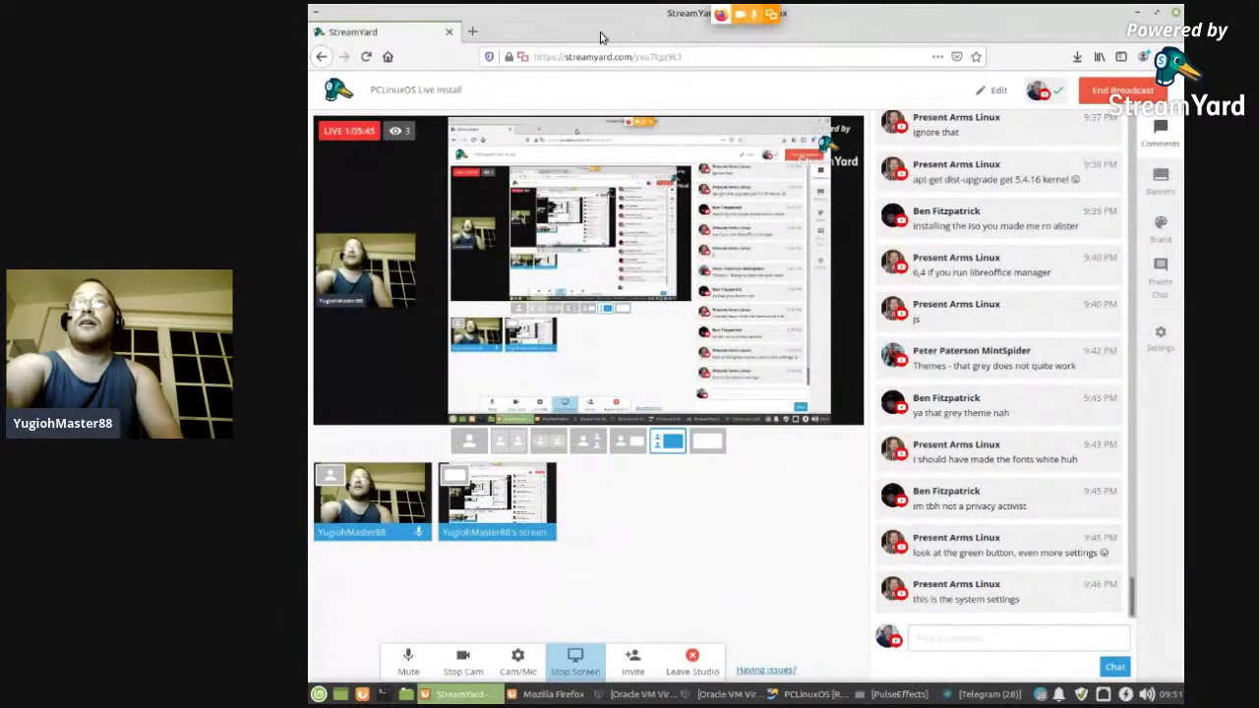
pyautogui.click(1136, 12)
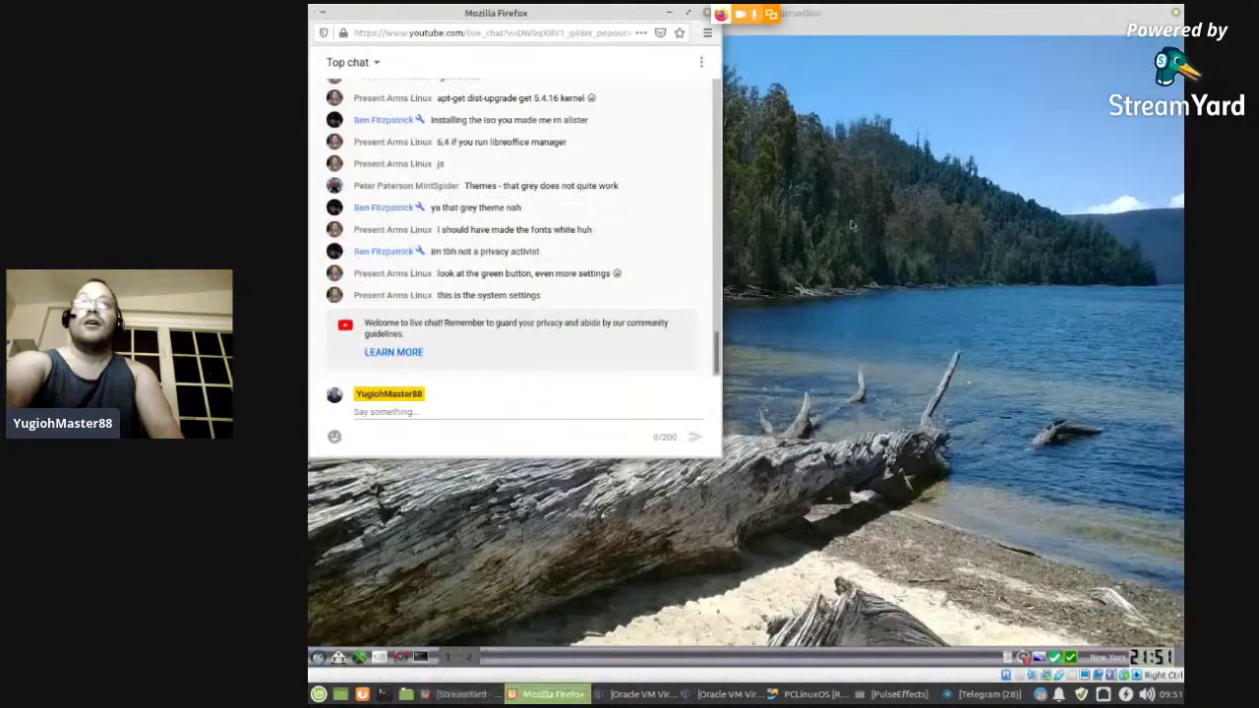